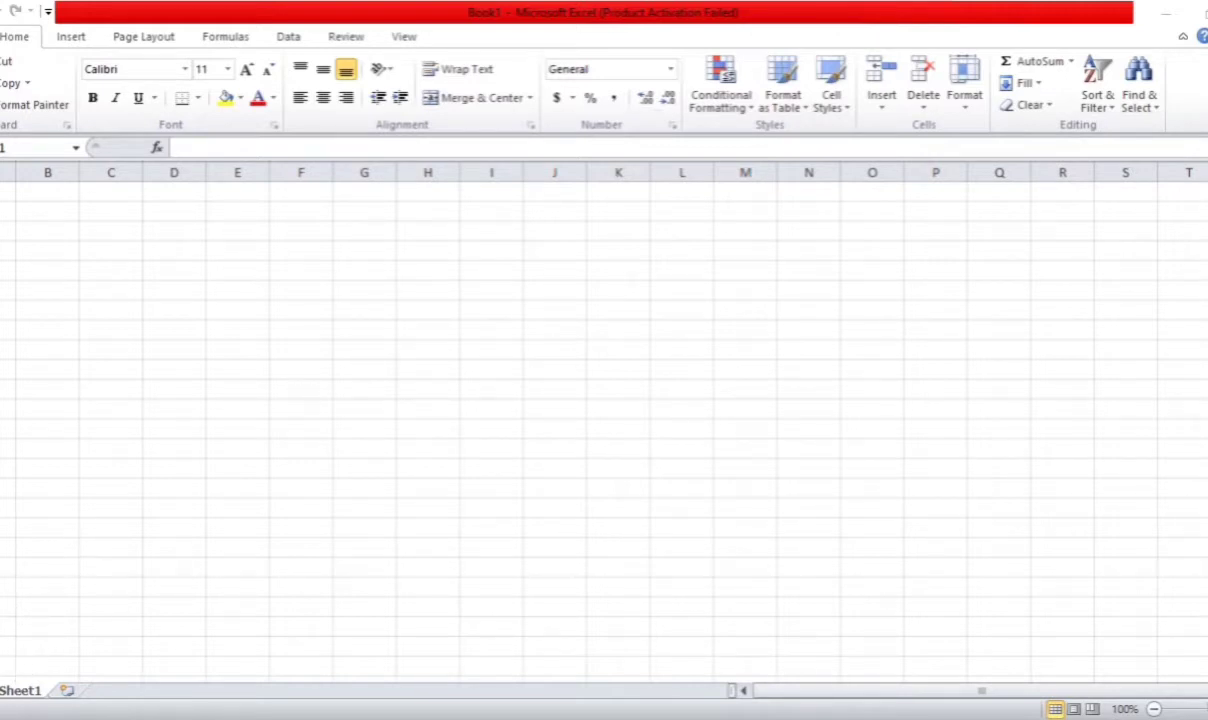
Rename the worksheet Sheet1 as "account"
left_click(6, 192)
double_click(21, 689)
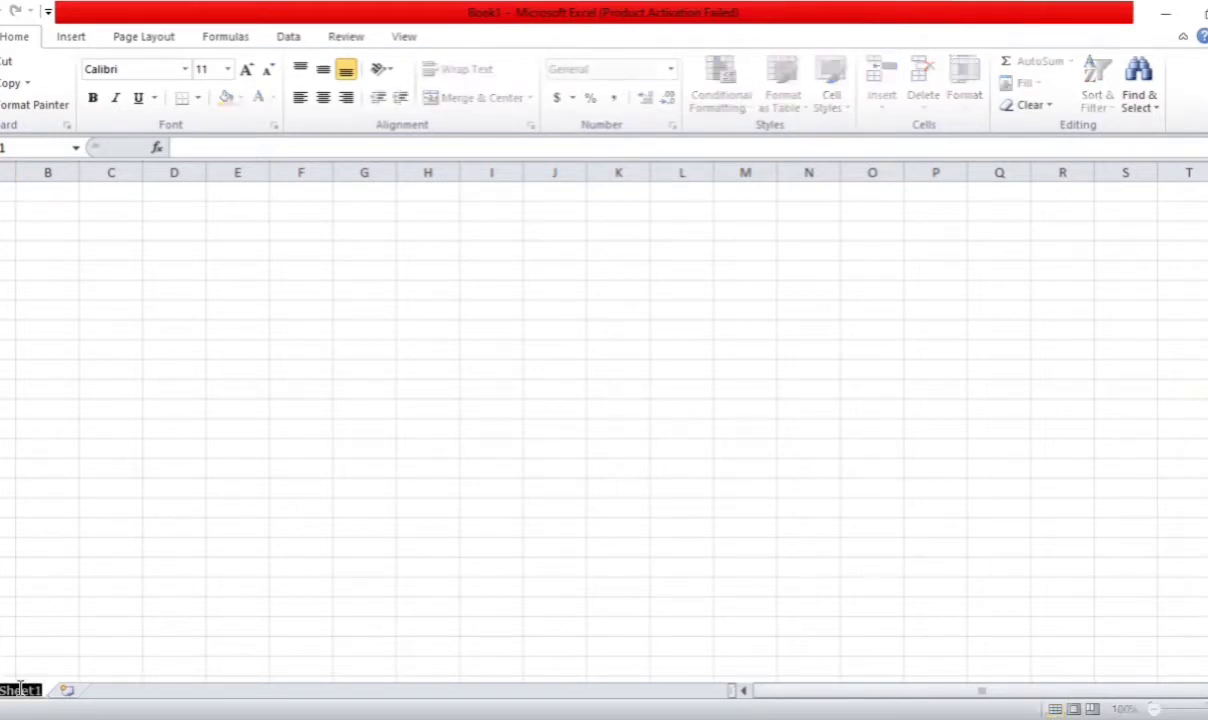
key("BackSpace")
type("account")
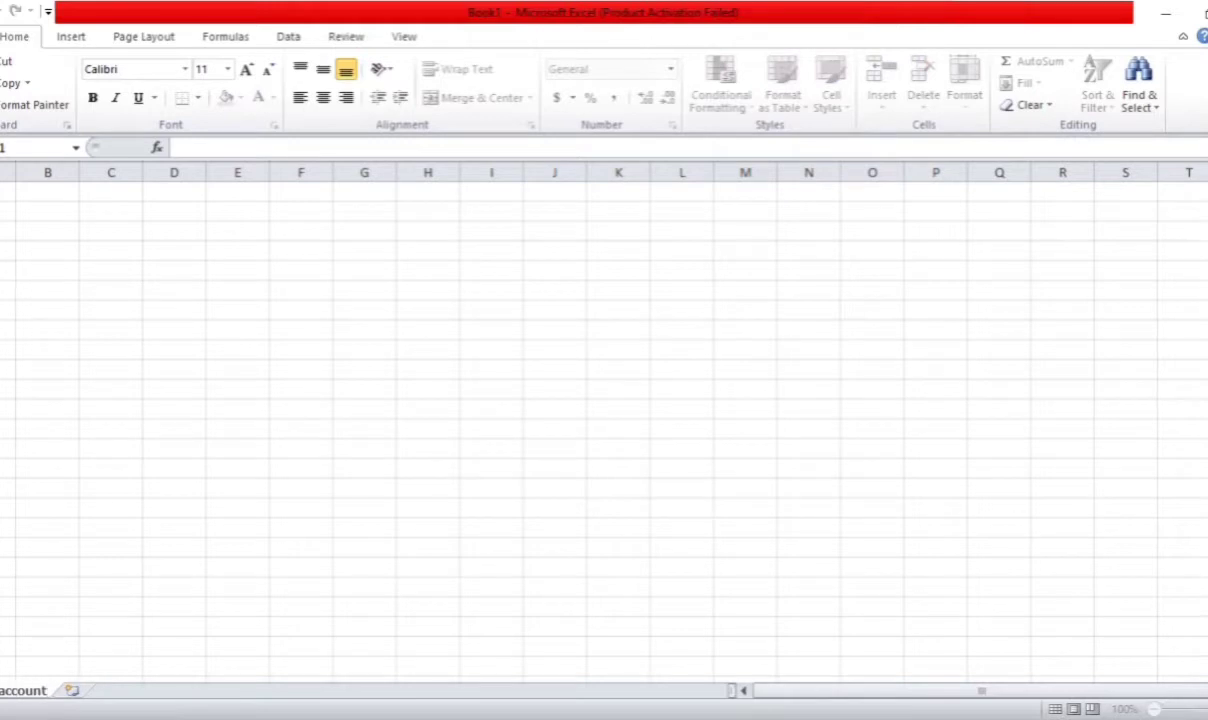
key("Return")
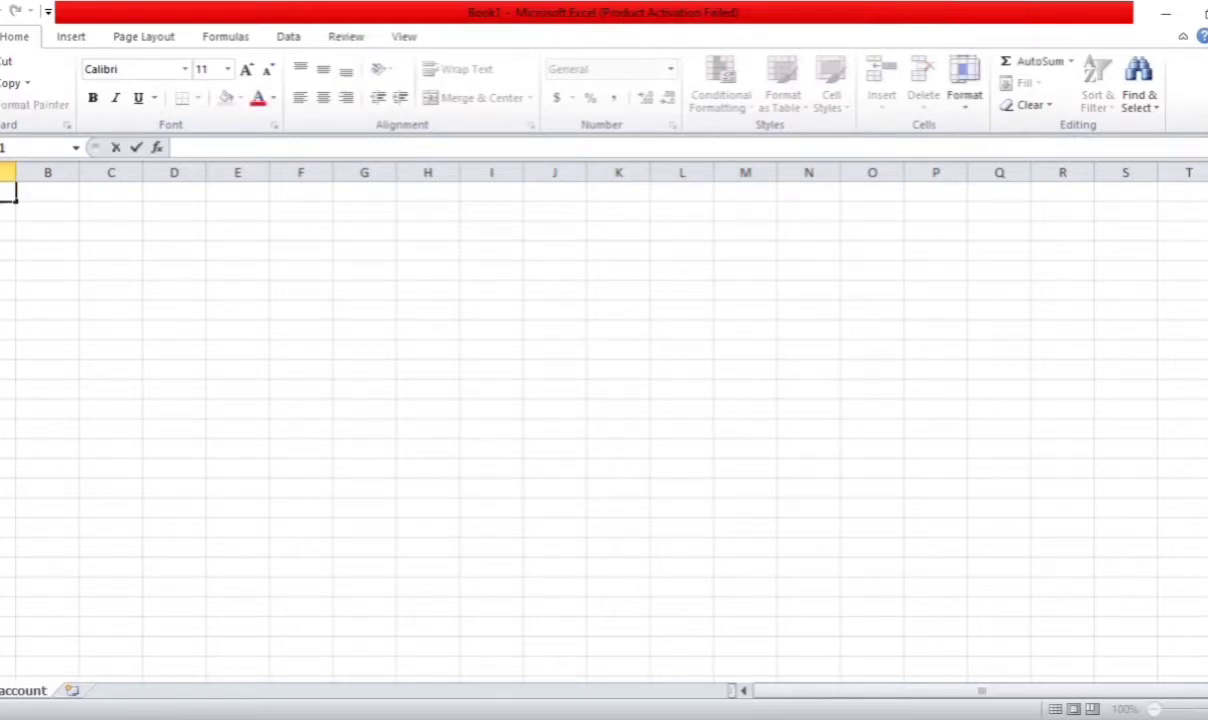
Enter the column headings "no akun" in A1 and "nama akun" in B1
type("no akun")
left_click(40, 191)
type("nama")
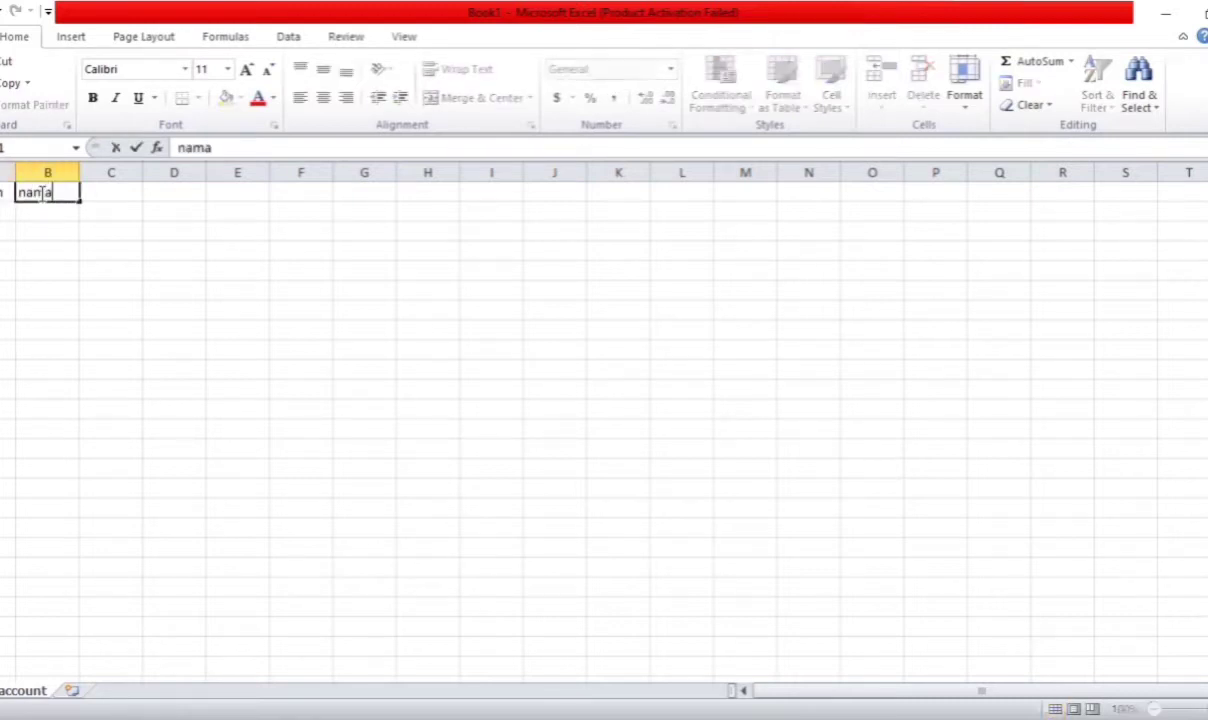
type(" akun")
Fill row 2 with account code 110 in column A and the name "kas" in column B
left_click(5, 212)
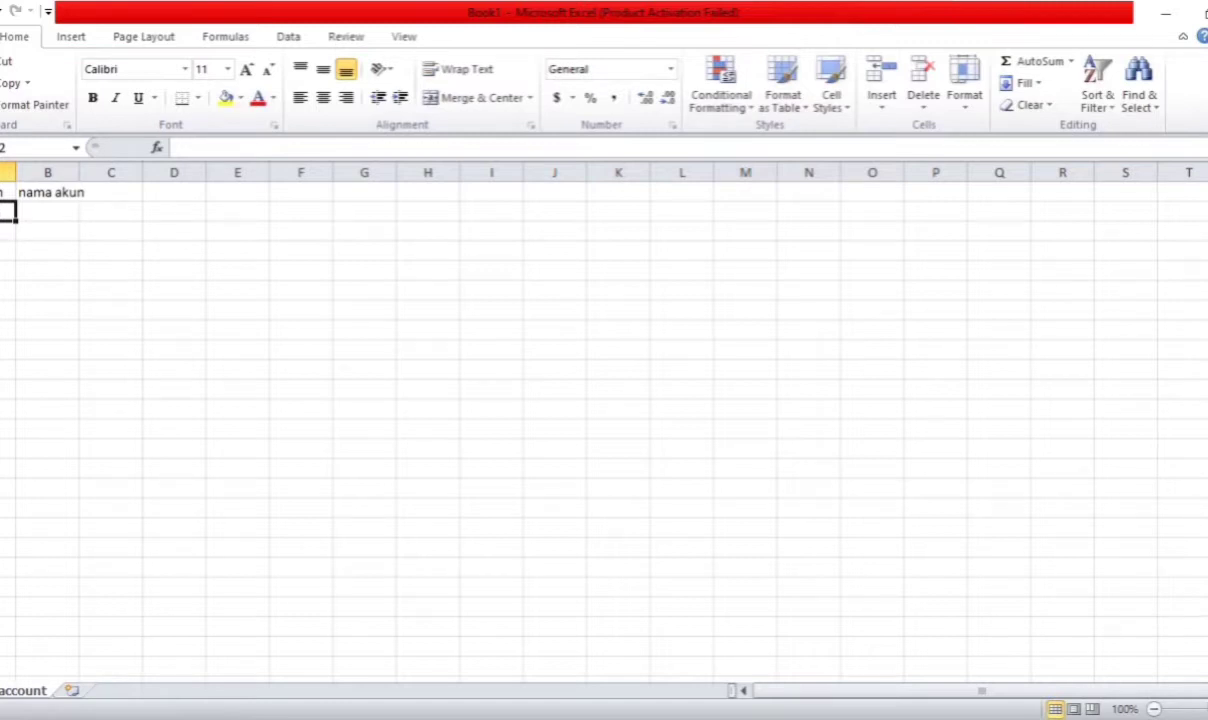
type("110")
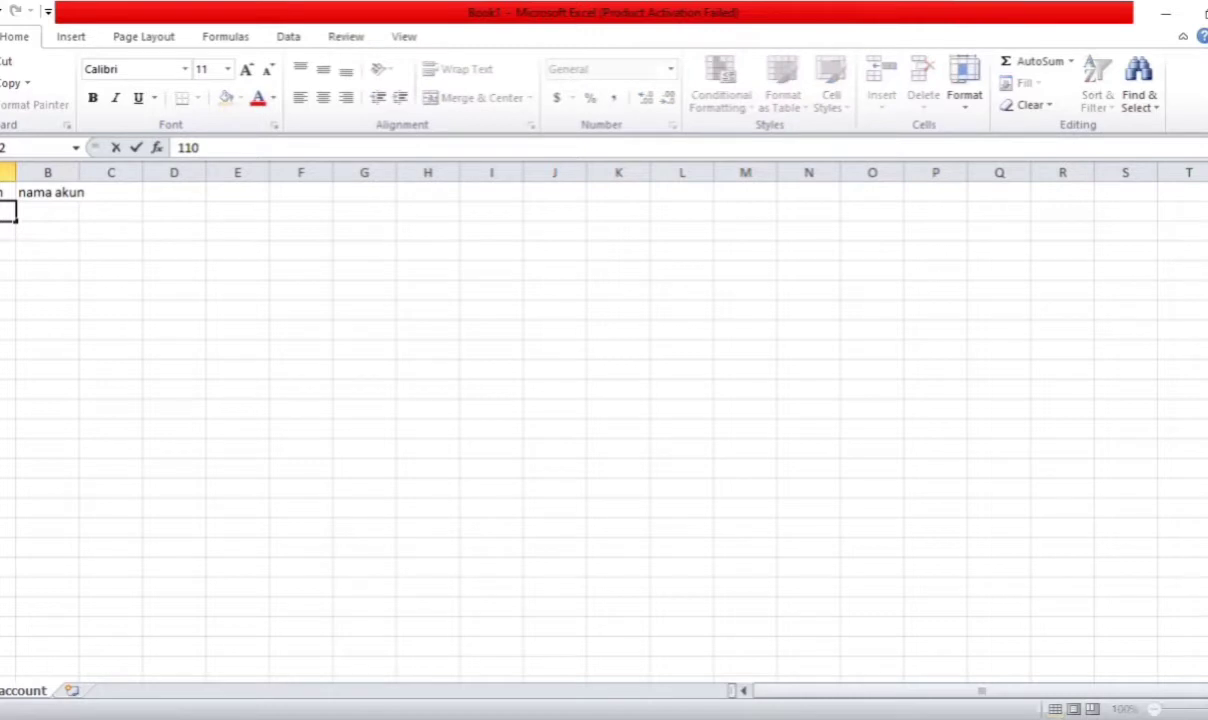
key("Return")
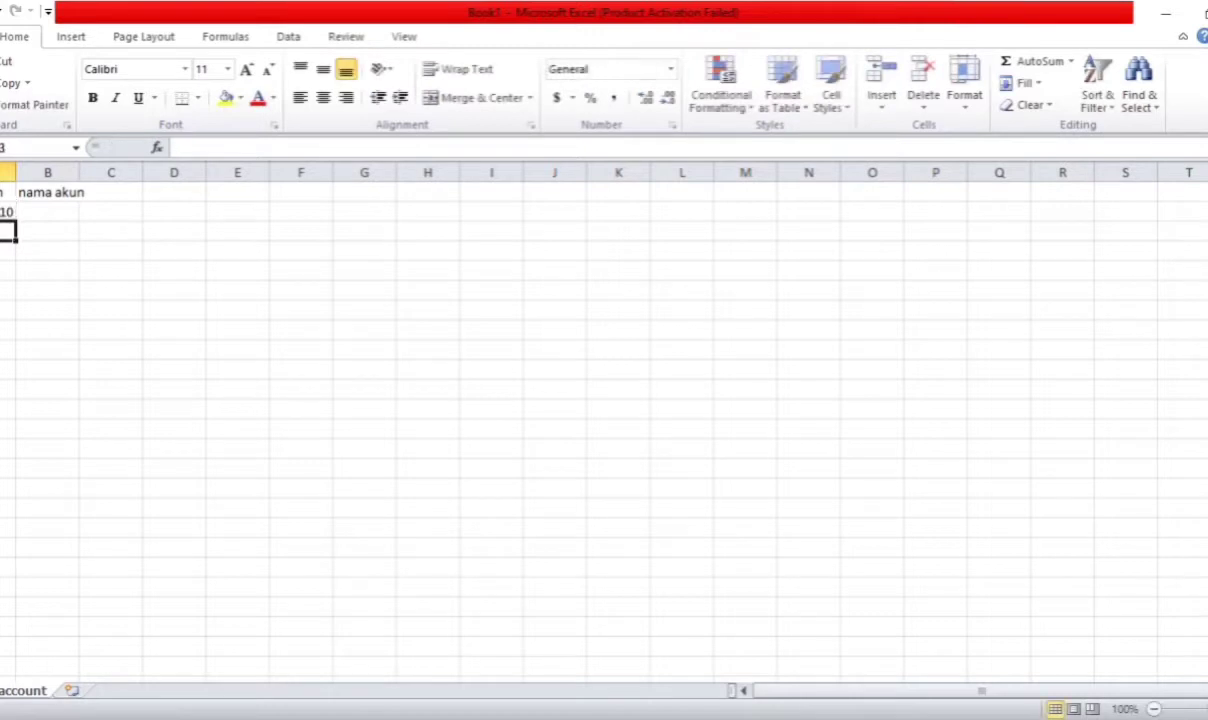
left_click(54, 211)
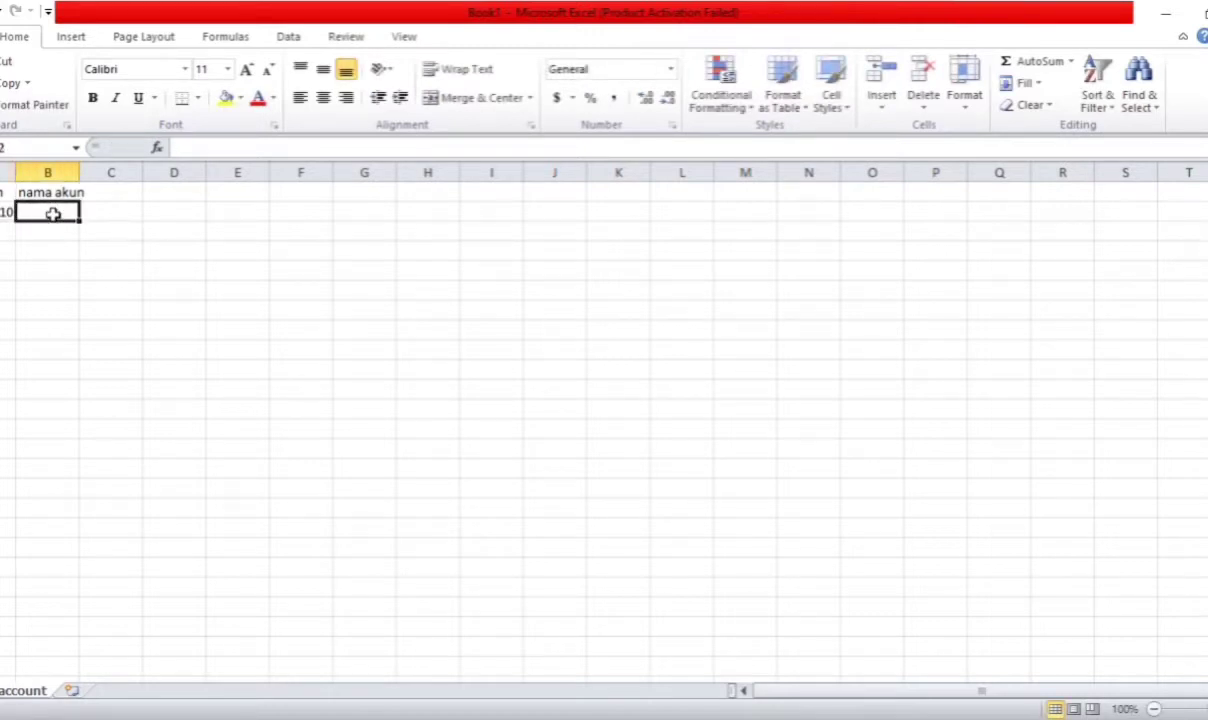
type("kas")
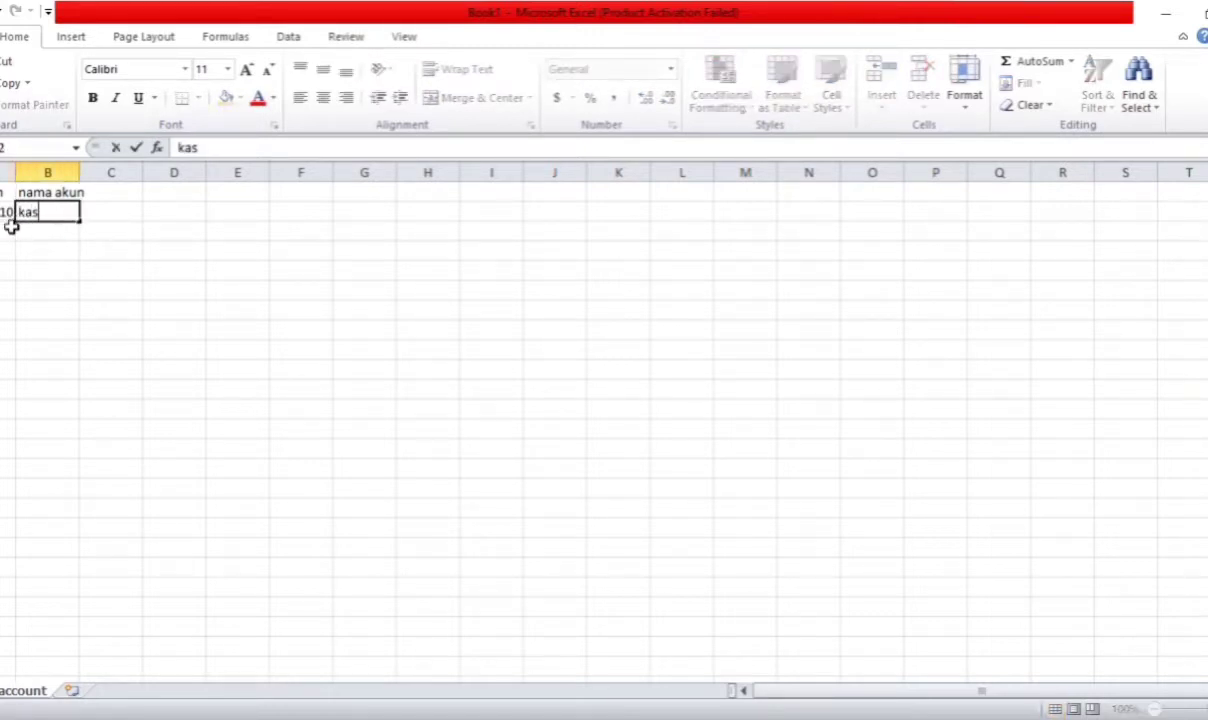
Fill row 3 with account code 120 in column A and the name "piutang dagang" in column B
left_click(8, 230)
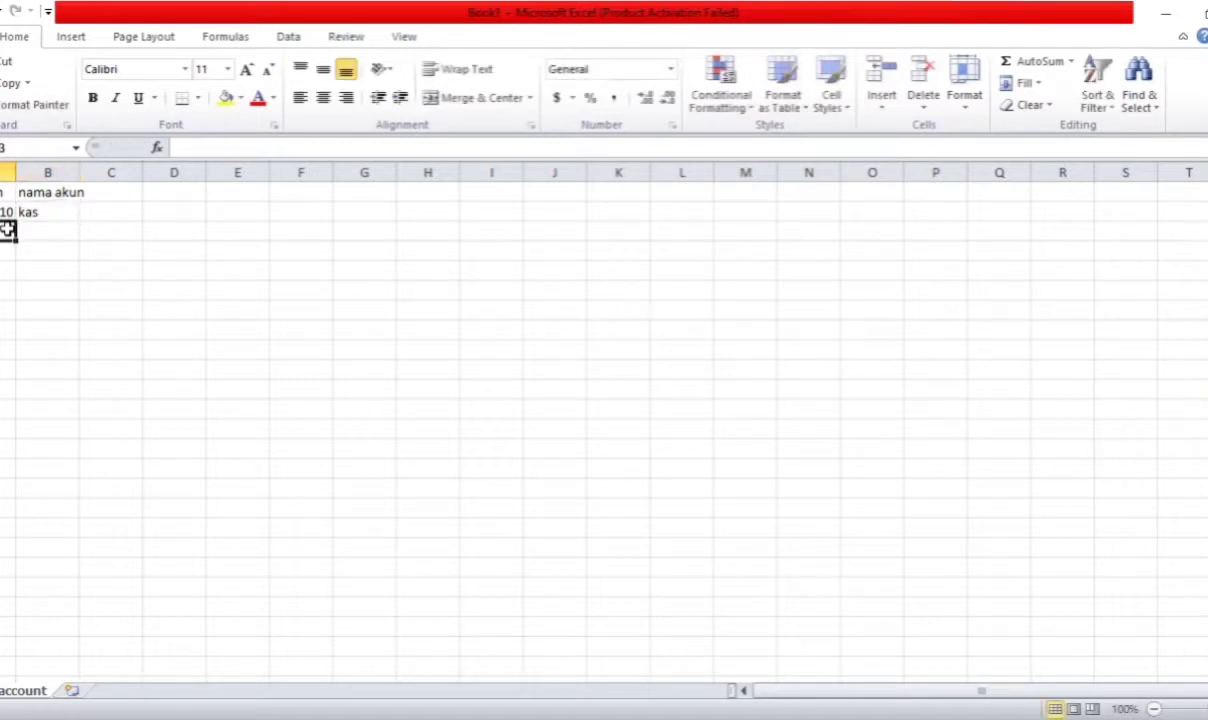
type("120")
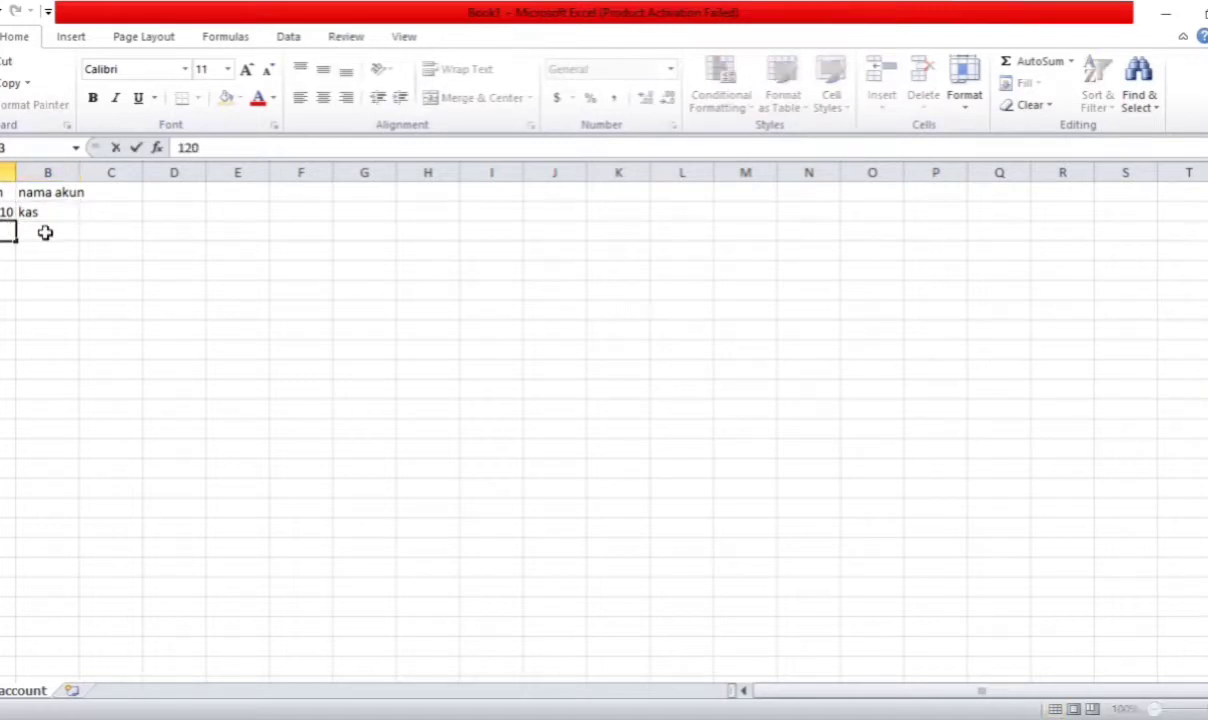
left_click(45, 232)
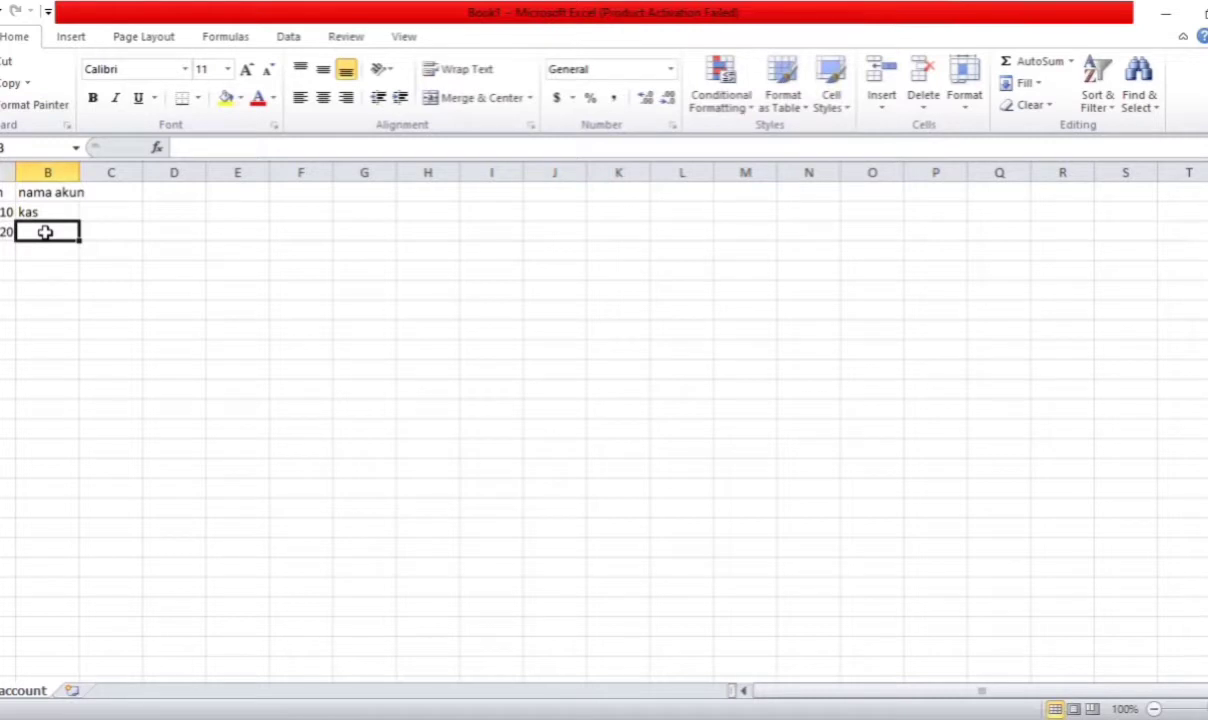
type("piu")
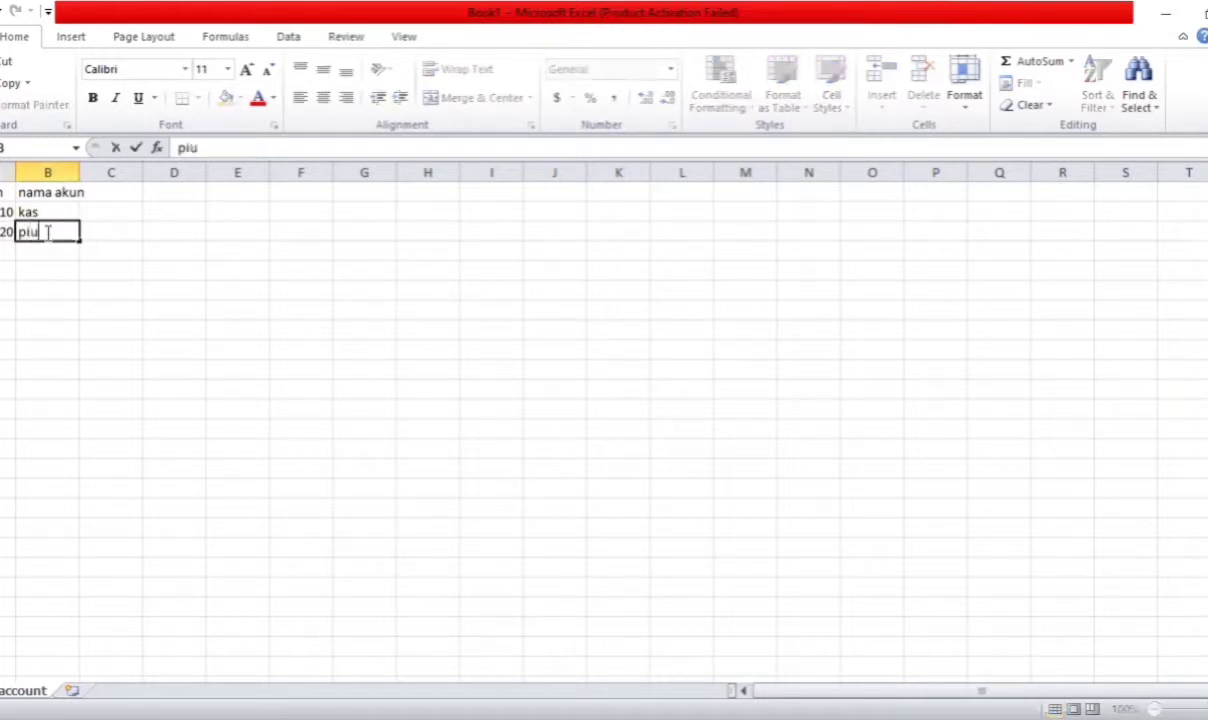
type("tang da")
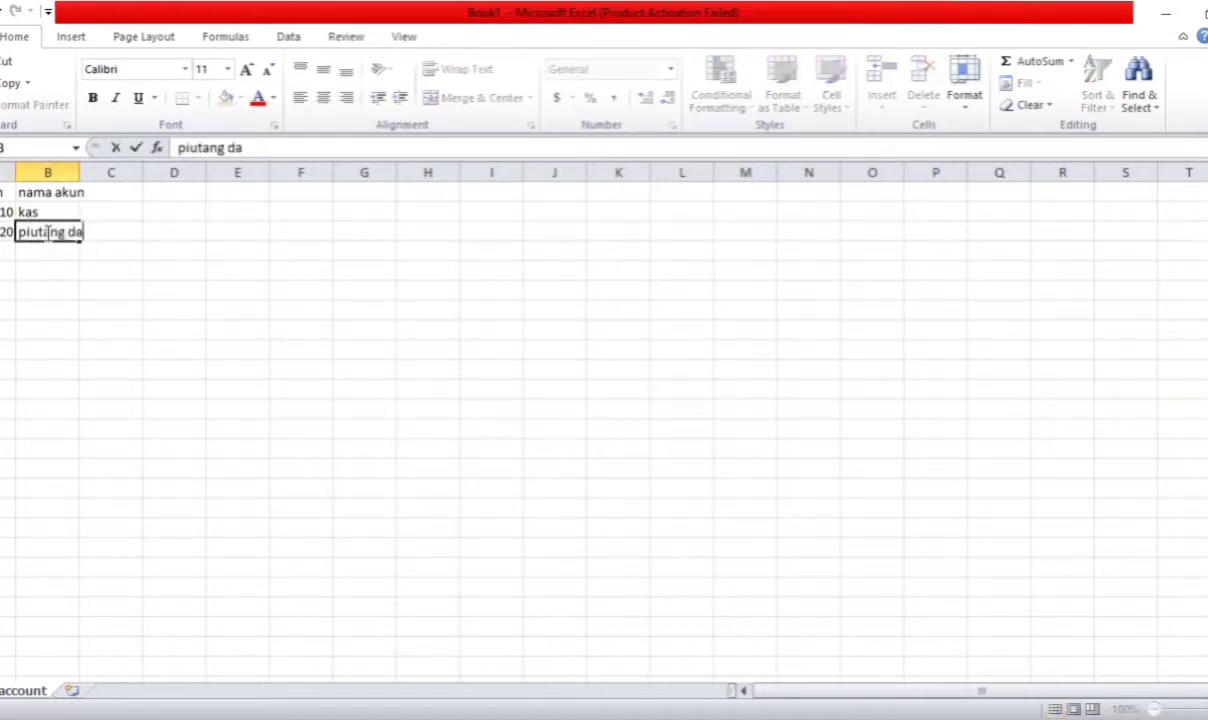
type("gang")
key("Return")
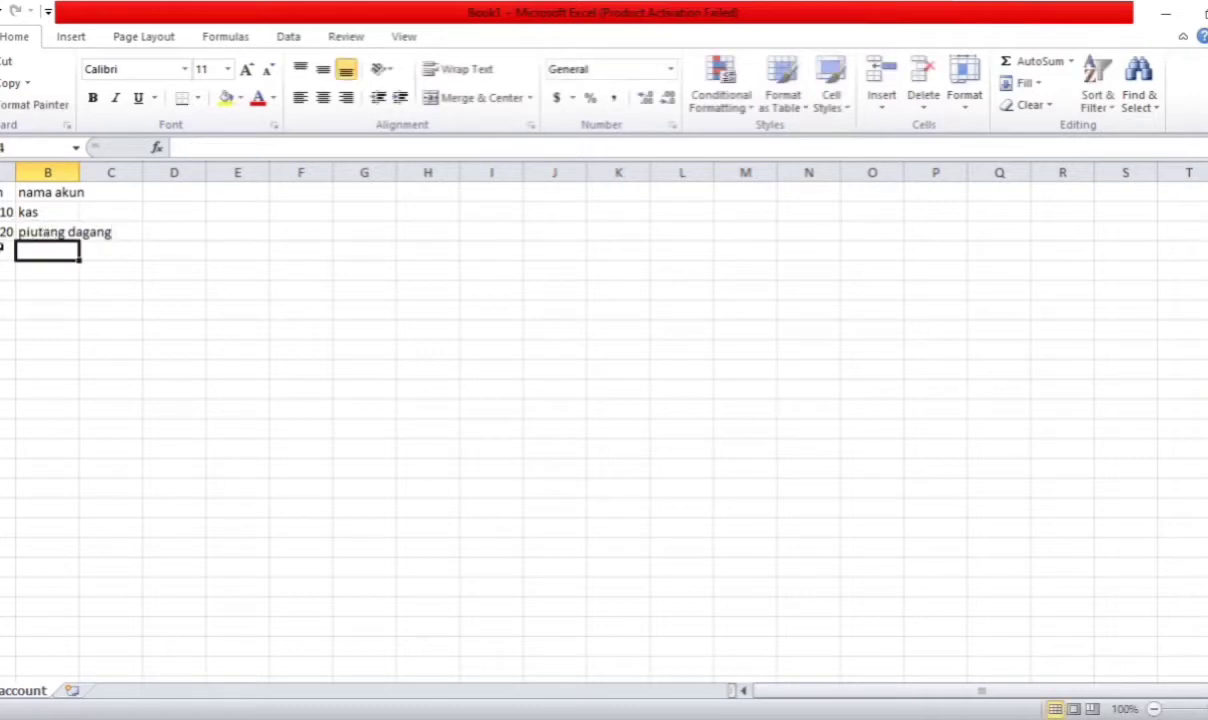
Fill row 4 with account code 121 in column A and the name "cadangan kerugian piutang" in column B
left_click(4, 250)
type("121")
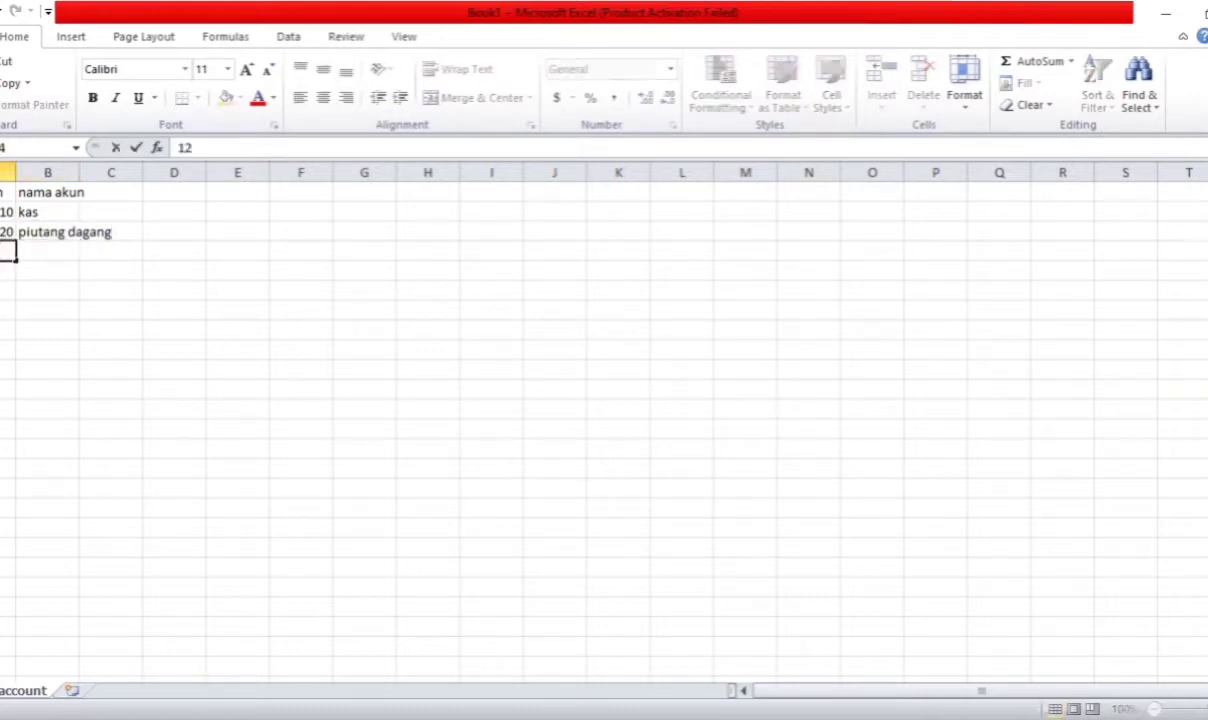
left_click(45, 252)
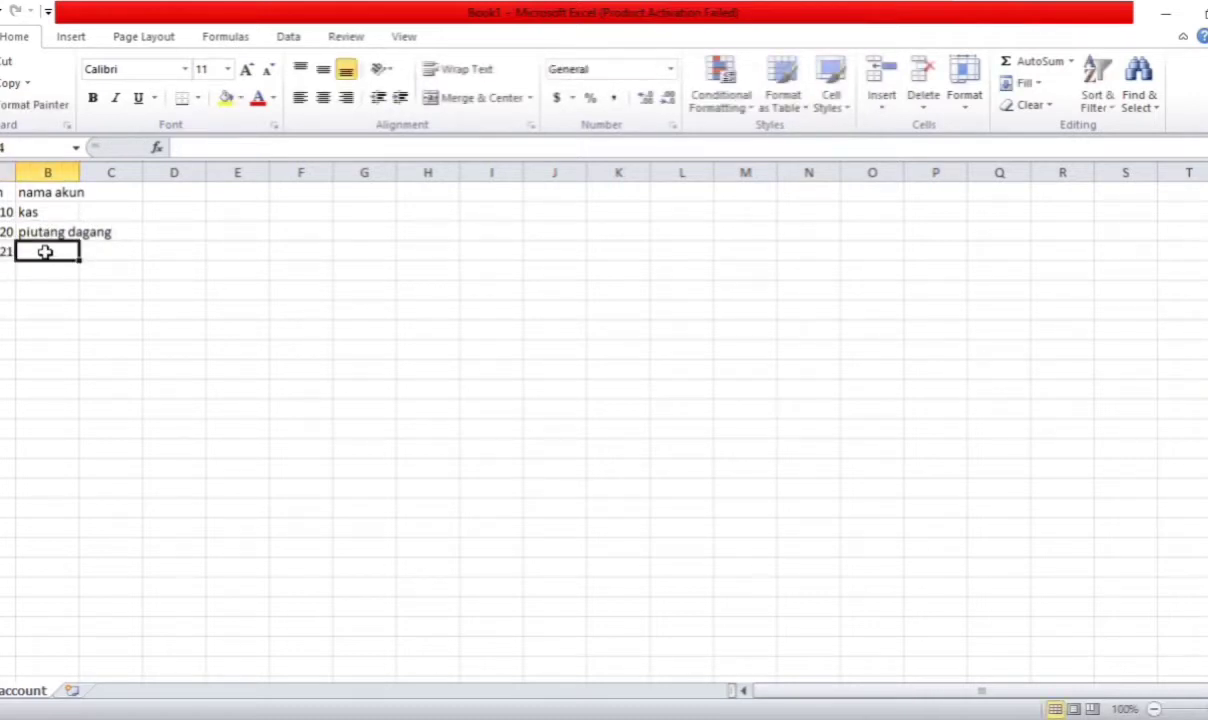
type("cadan")
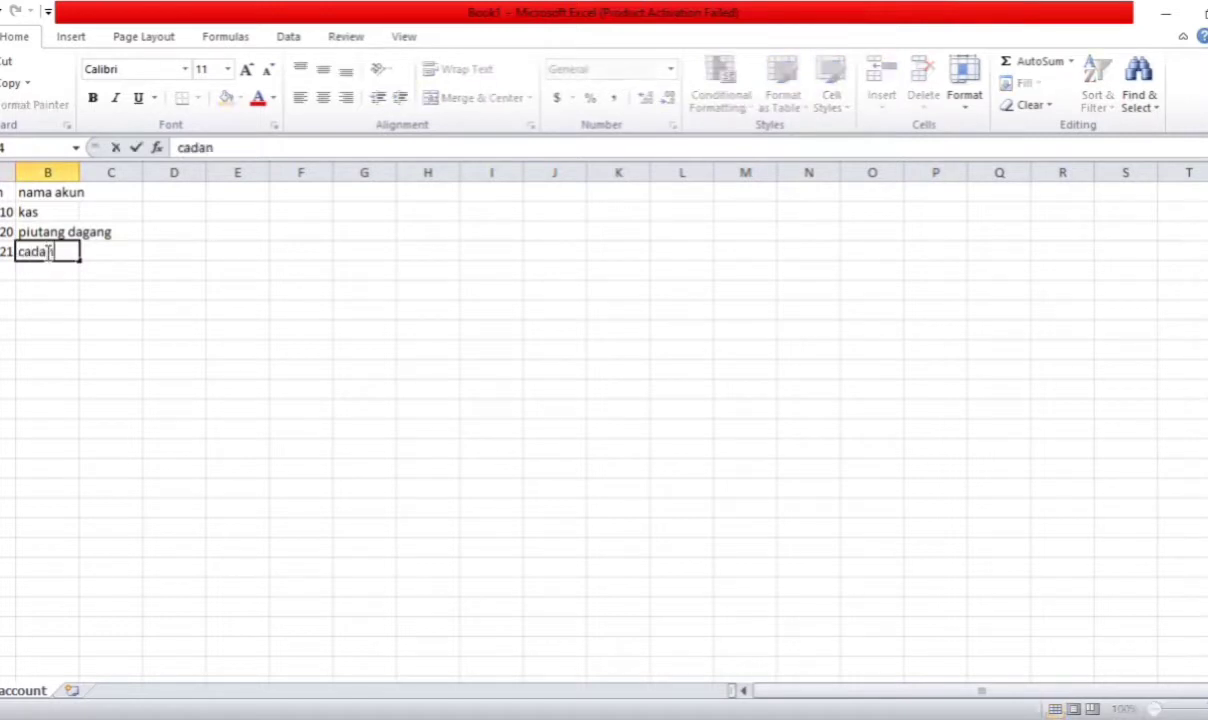
type("gan kerugian piutang")
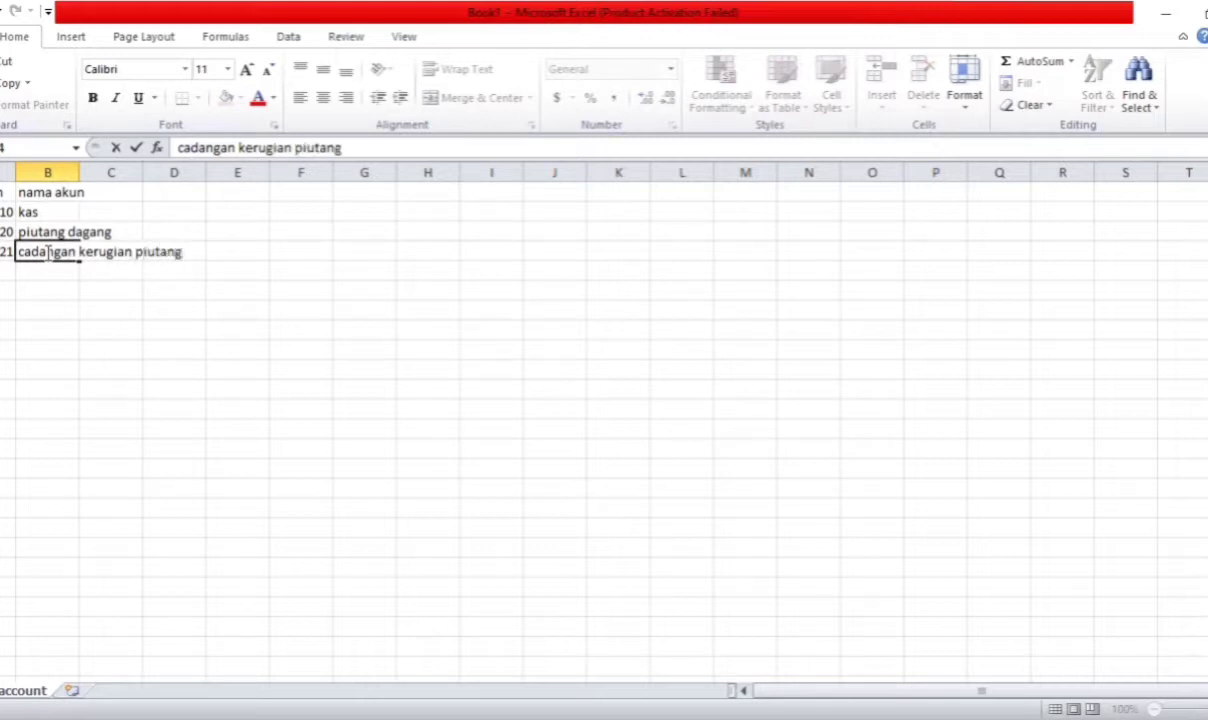
key("Return")
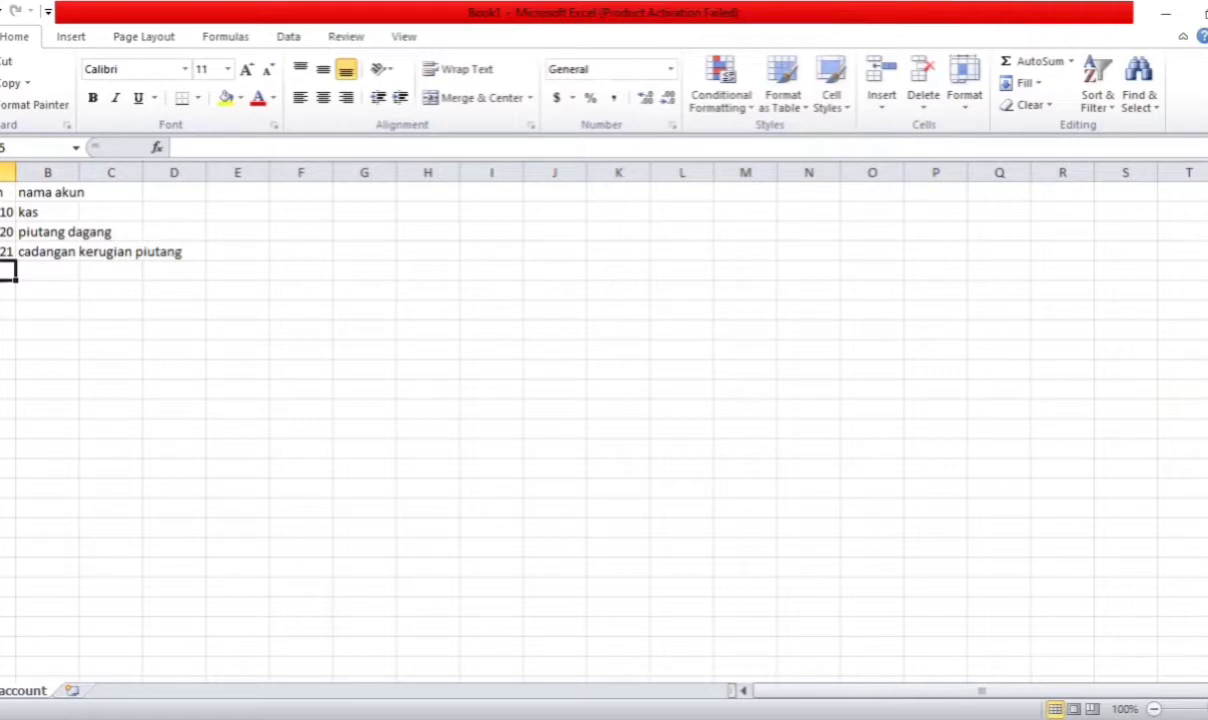
Fill row 5 with account code 130 in column A and the name "bahan habis pakai" in column B
type("130")
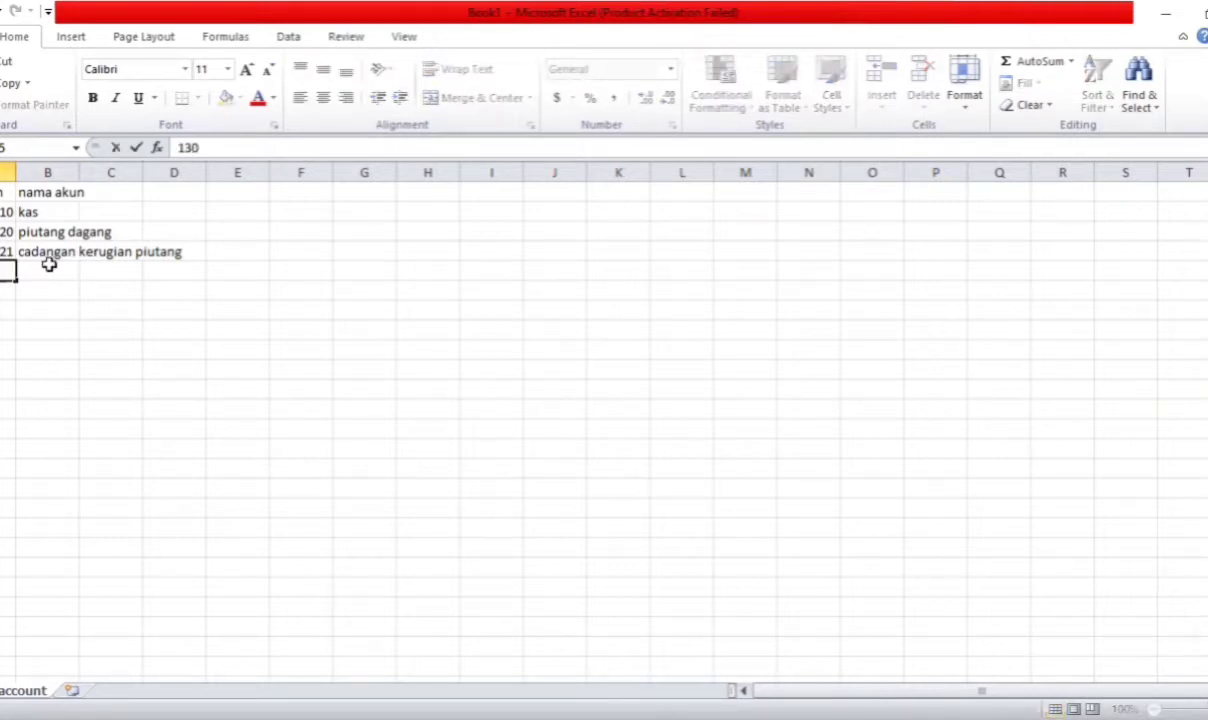
left_click(53, 267)
type("bahan")
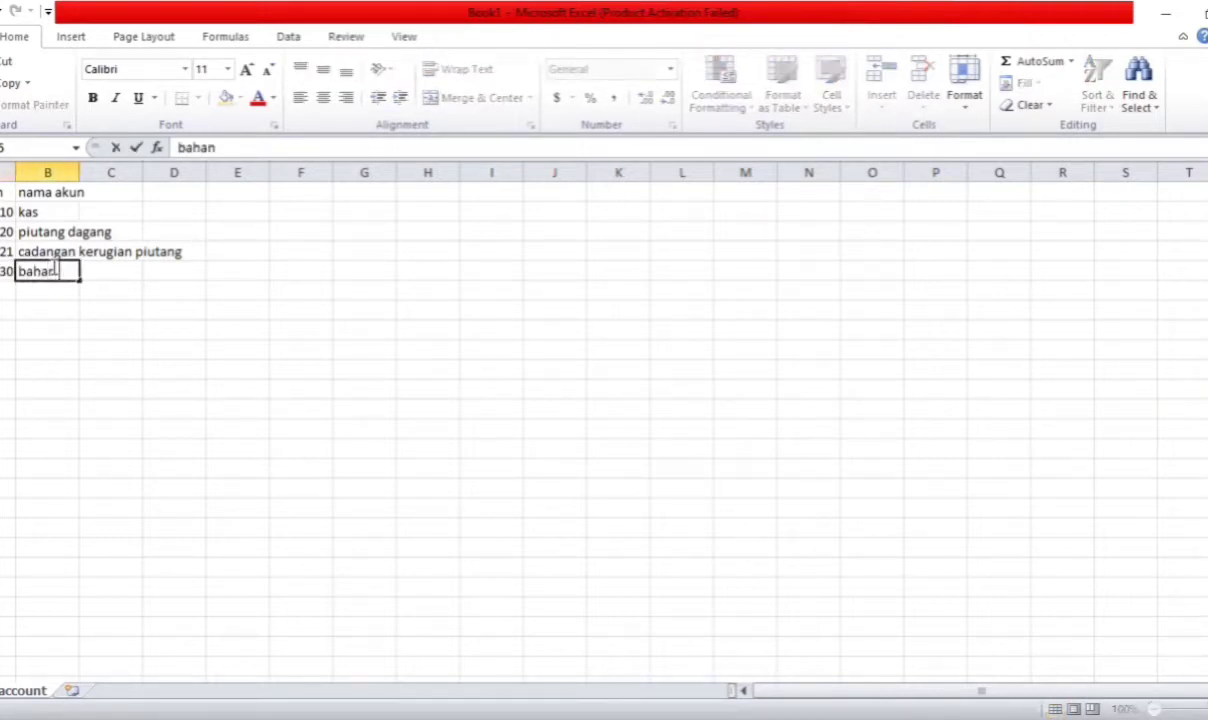
type(" habis pakai")
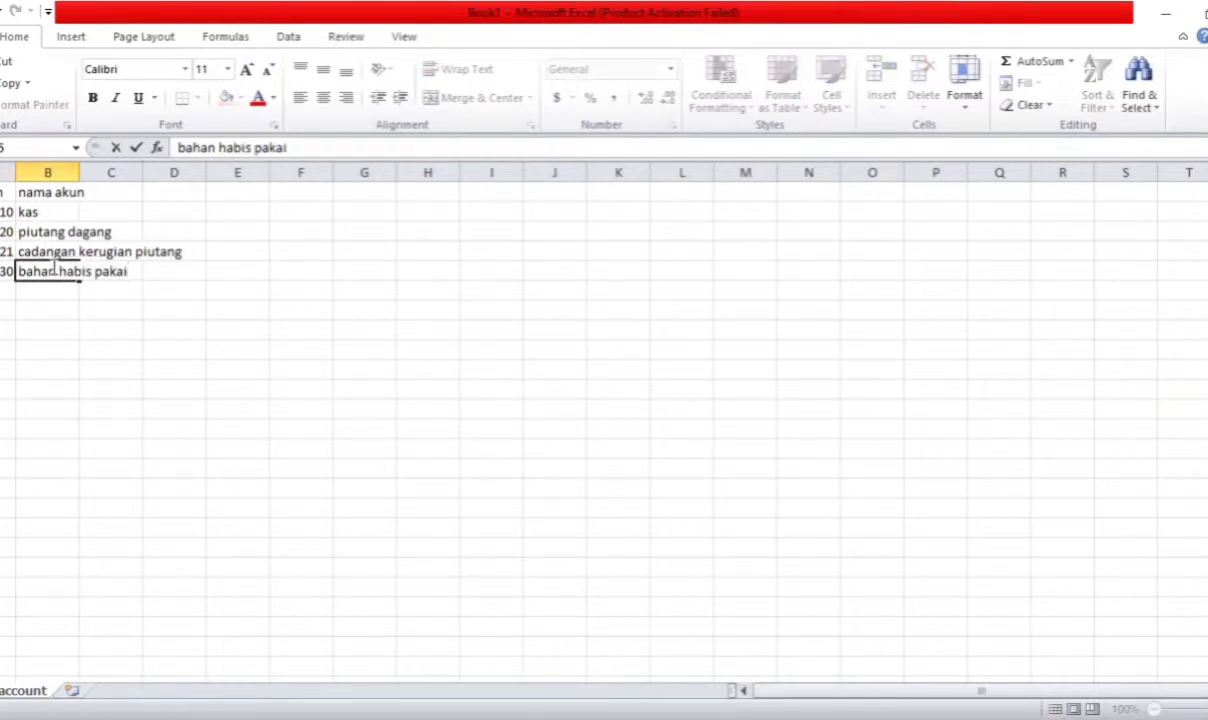
Fill row 6 with account code 140 in column A and the name "persediaan" in column B
left_click(8, 290)
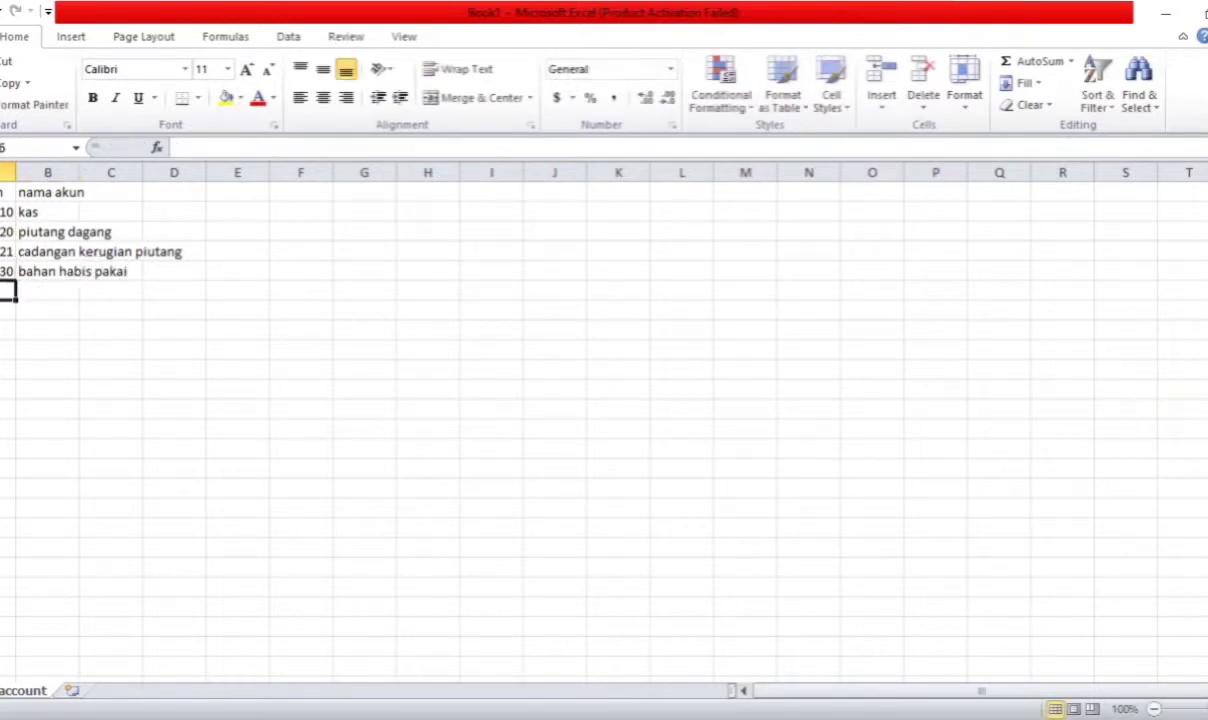
type("1")
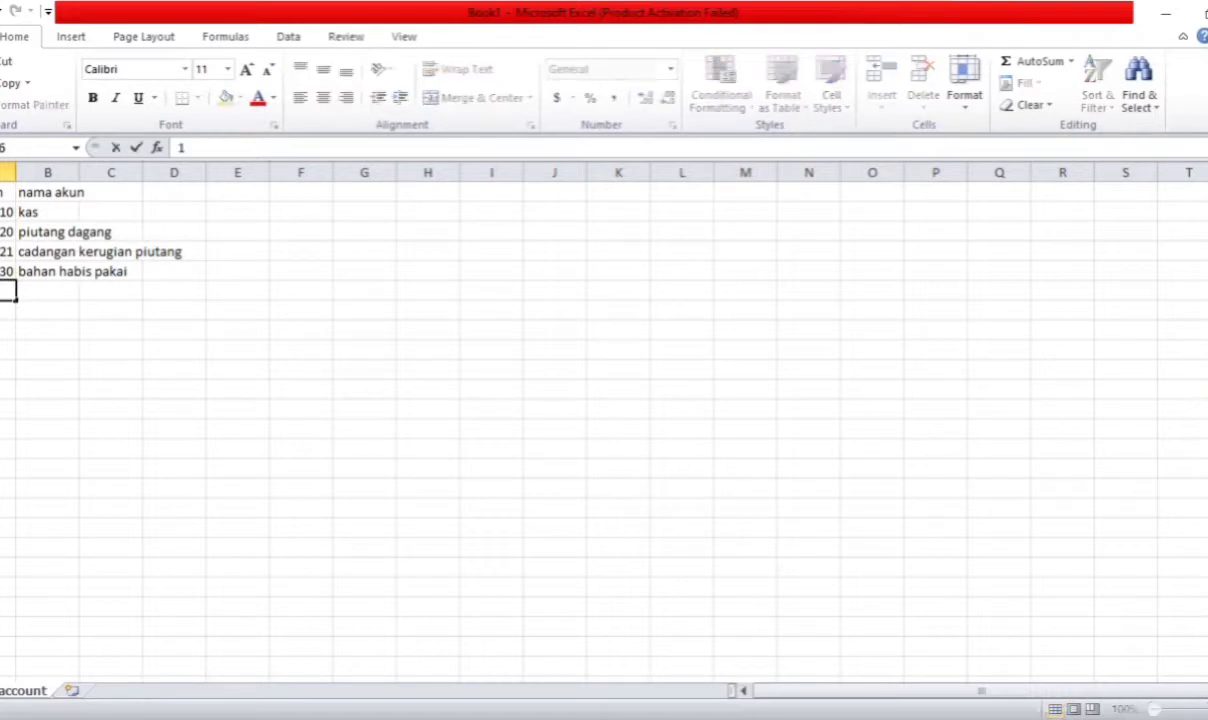
type("40")
left_click(38, 288)
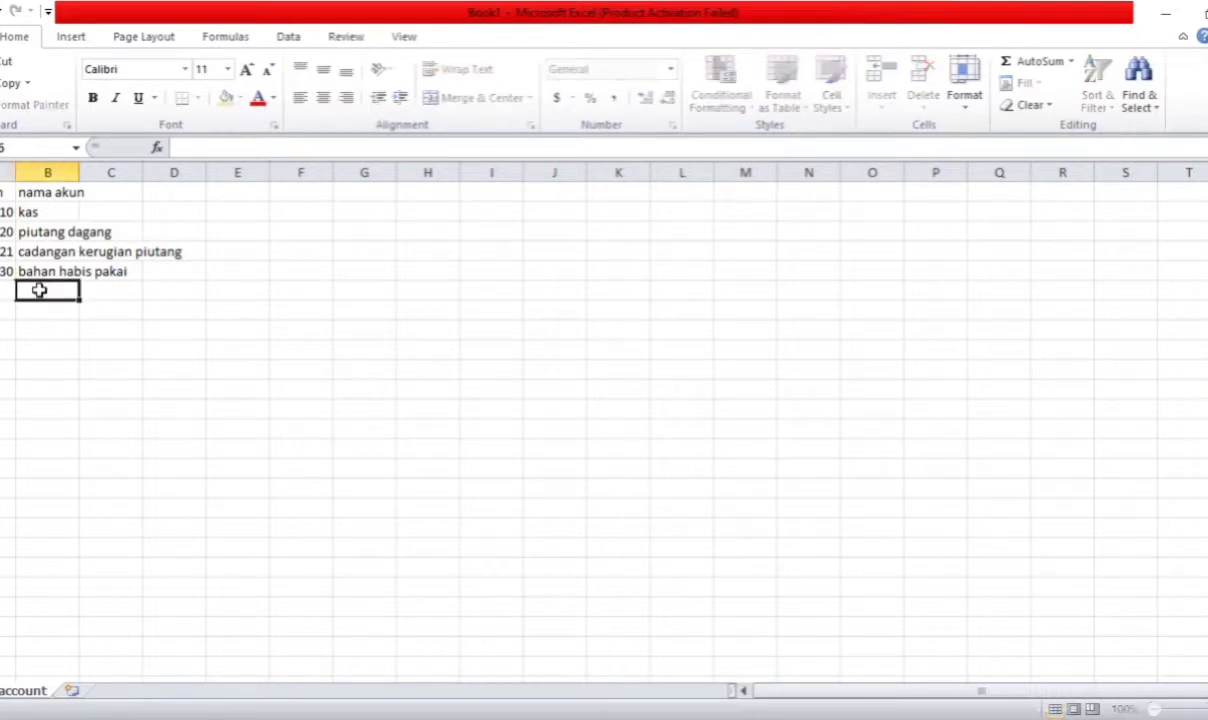
type("perses")
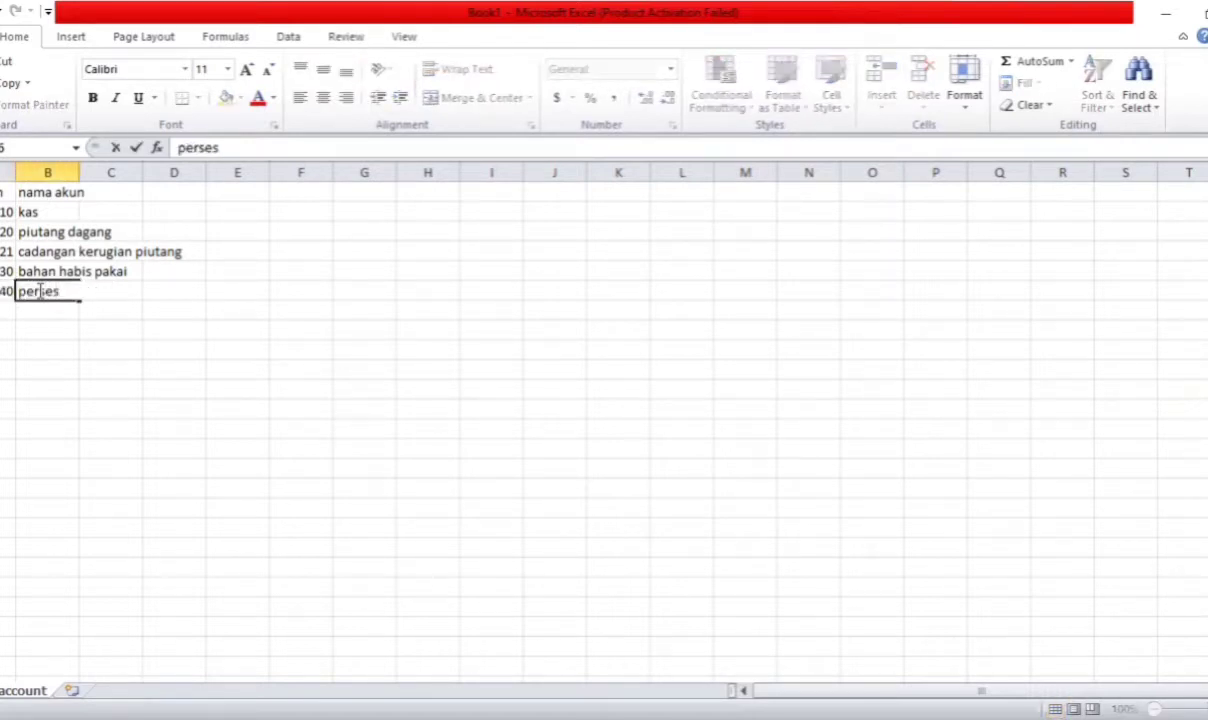
key("BackSpace")
type("diaan")
key("Return")
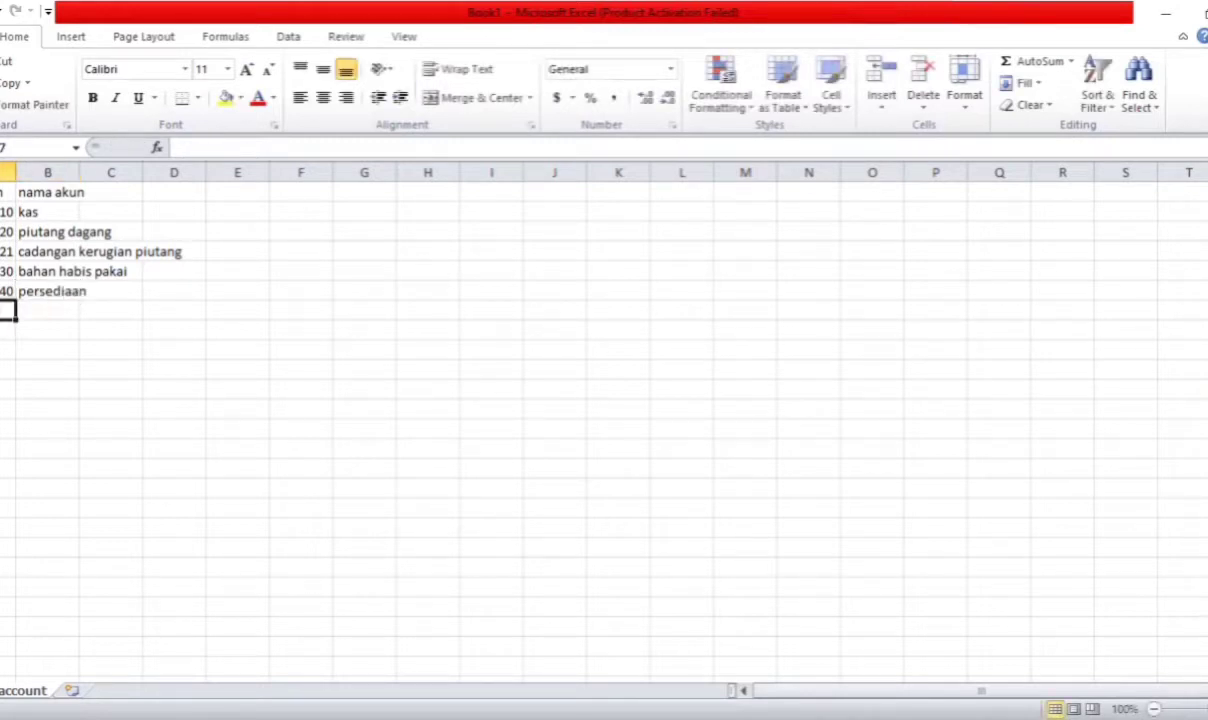
Fill row 7 with account code 150 in column A and the name "persekot asuransi" in column B
type("150")
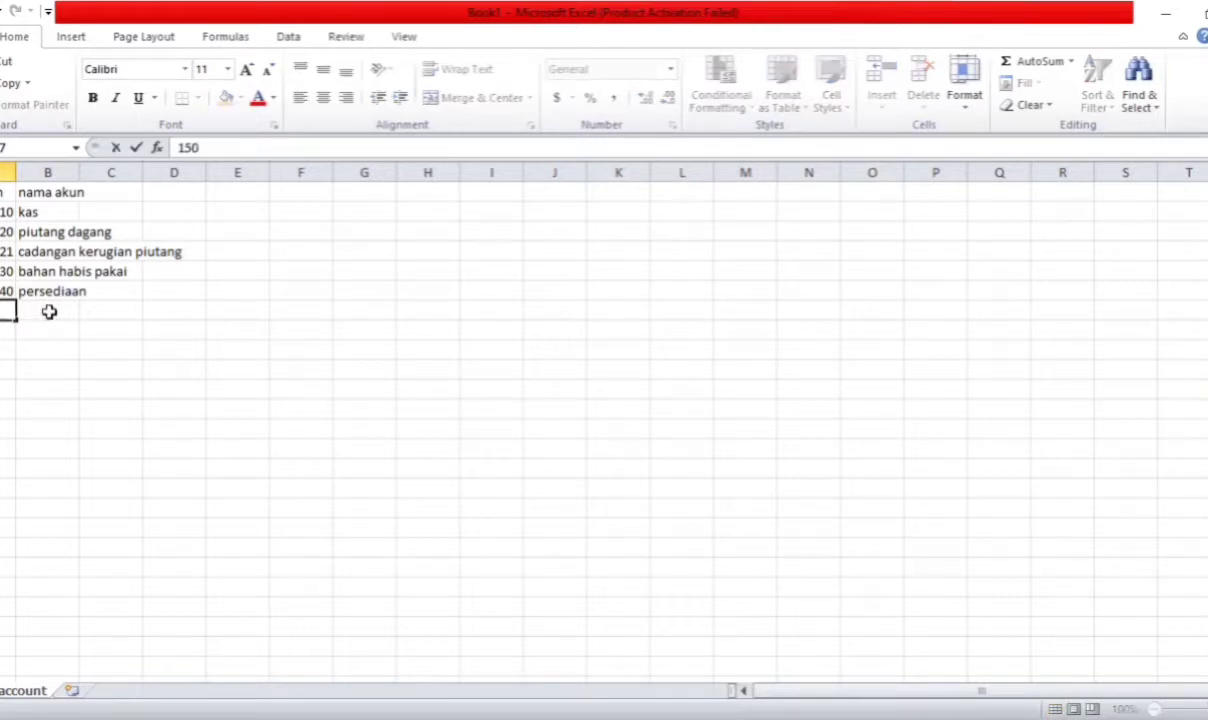
left_click(49, 312)
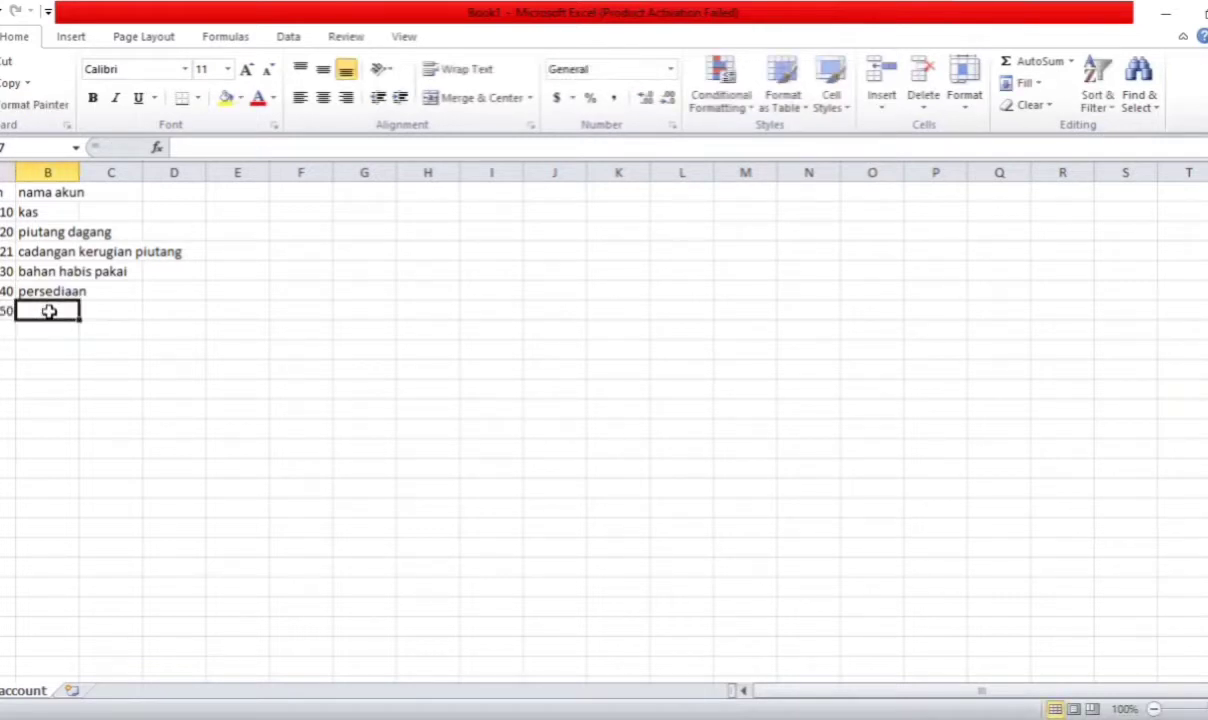
type("persek")
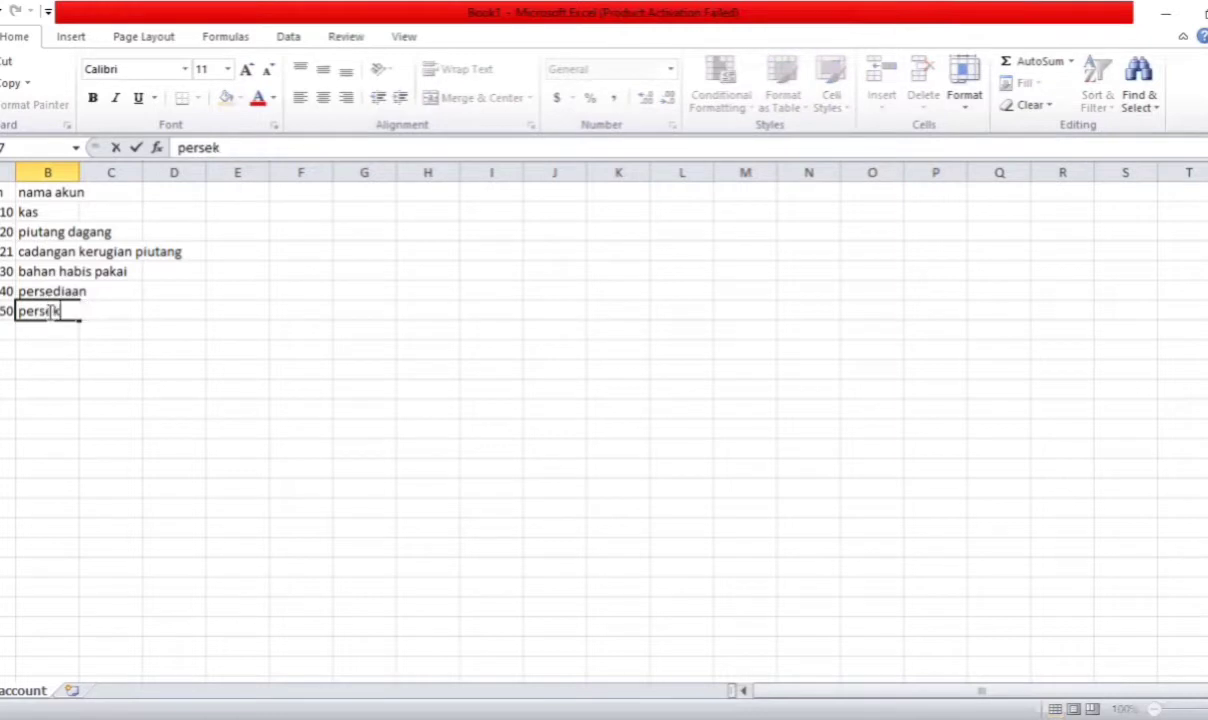
type("ot asuransi")
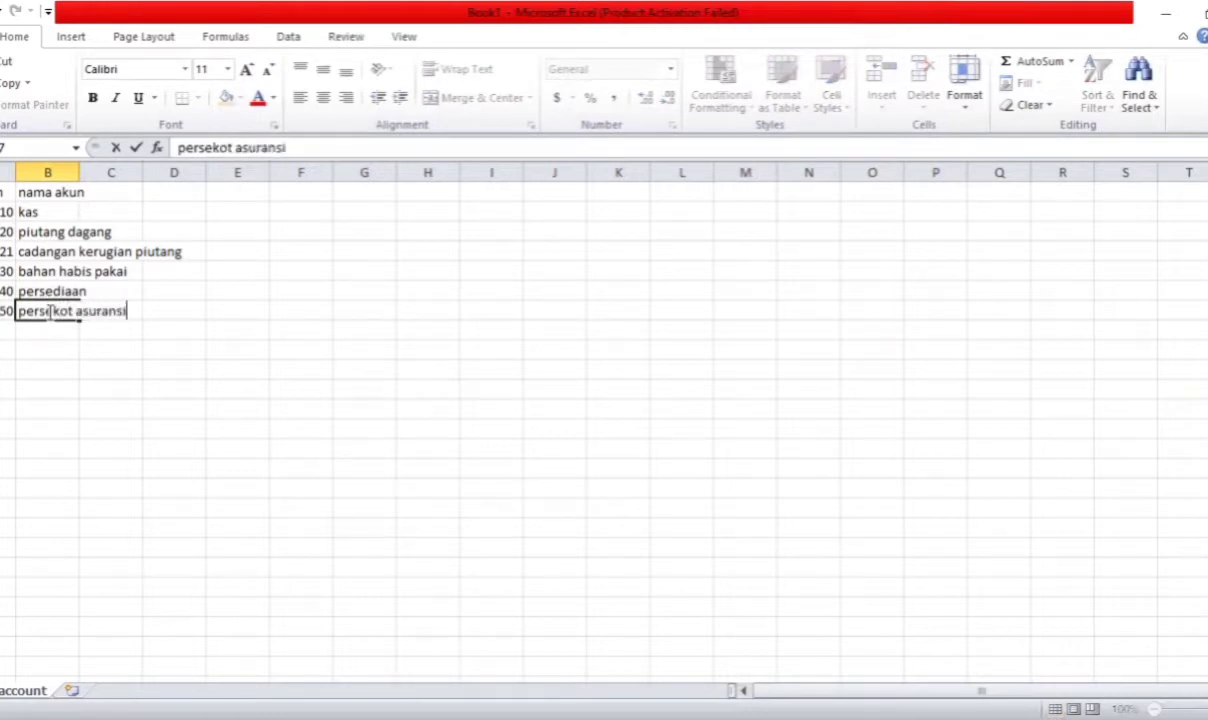
key("Return")
Fill row 8 with account code 150 in column A and the name "investasi saham" in column B
left_click(5, 328)
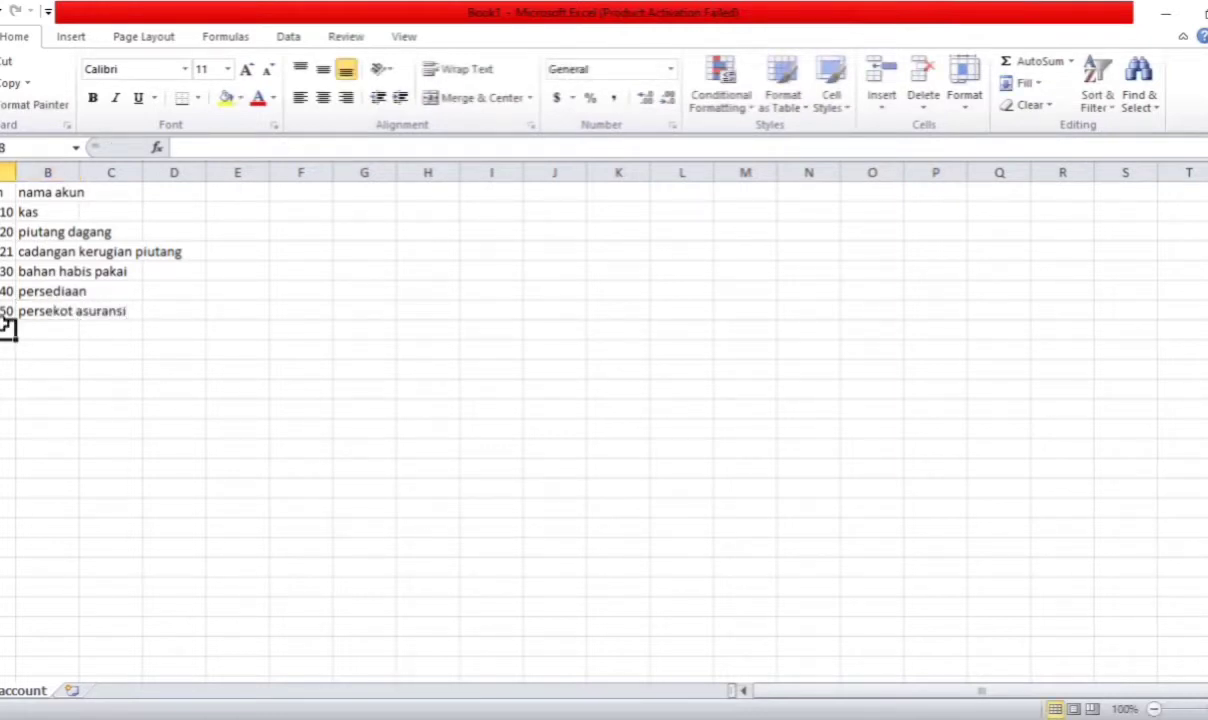
type("150")
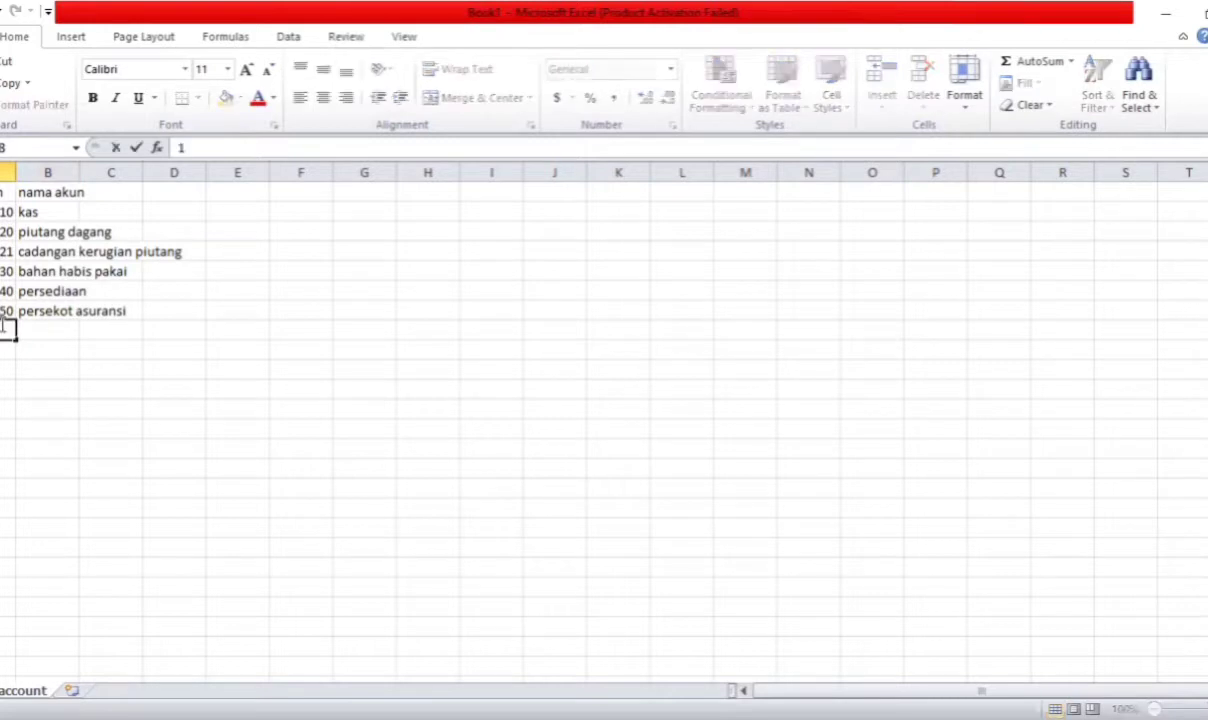
left_click(37, 326)
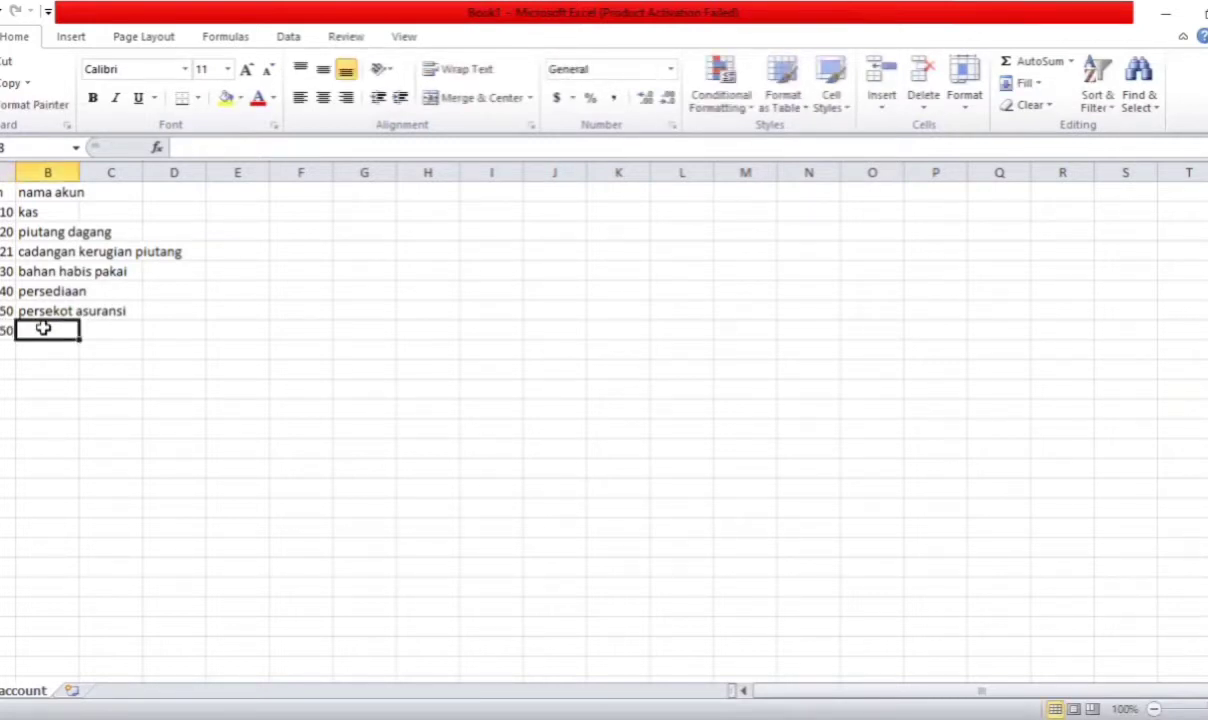
type("inves")
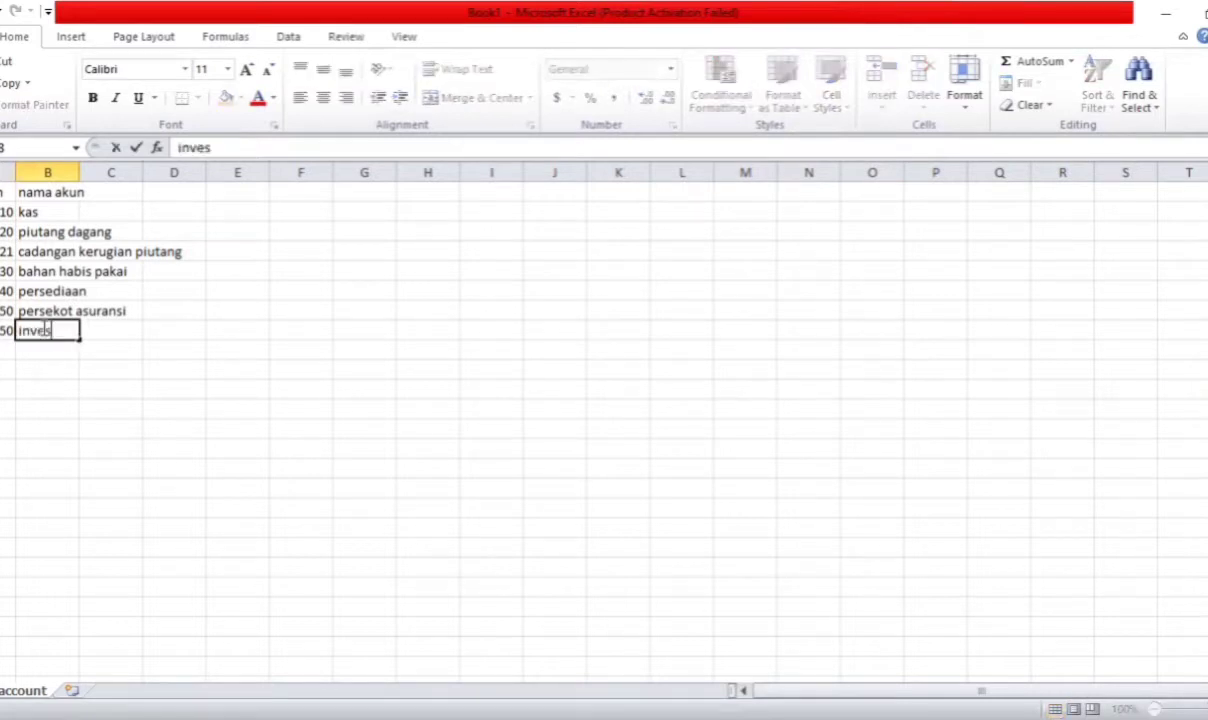
type("tasi saham")
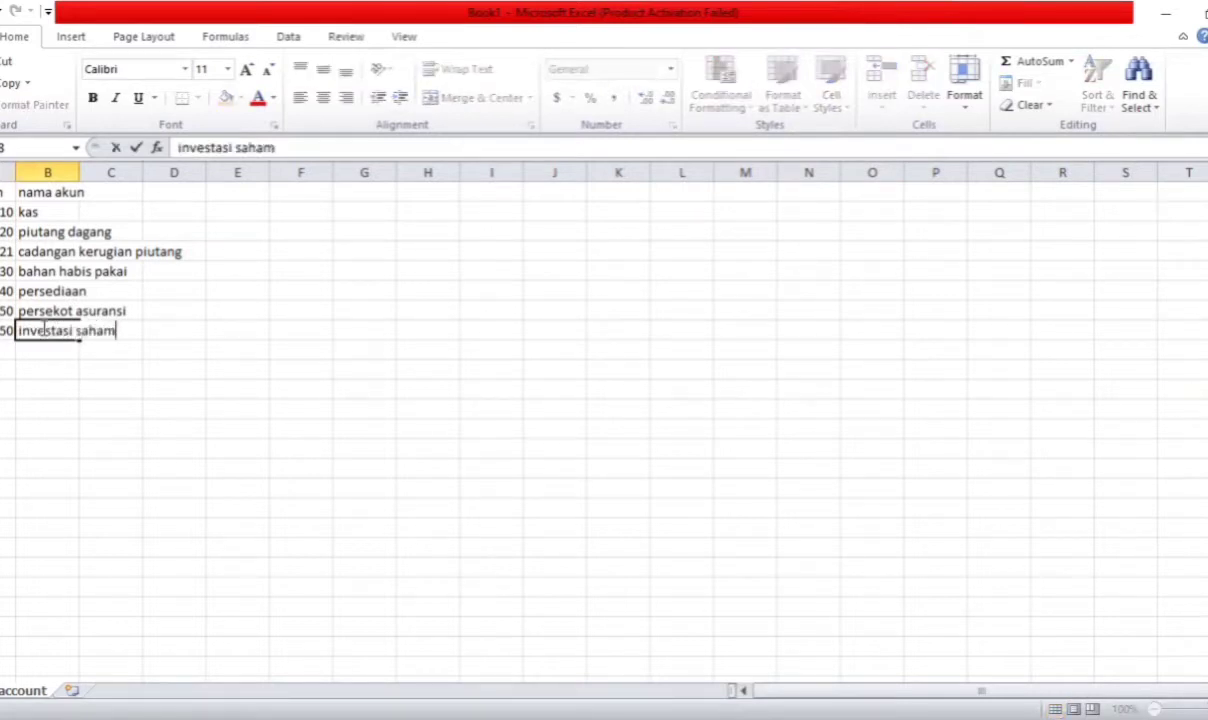
key("Return")
Correct the account code for "investasi saham" in A8 to 160 and clear the 160 entered in A9
left_click(4, 347)
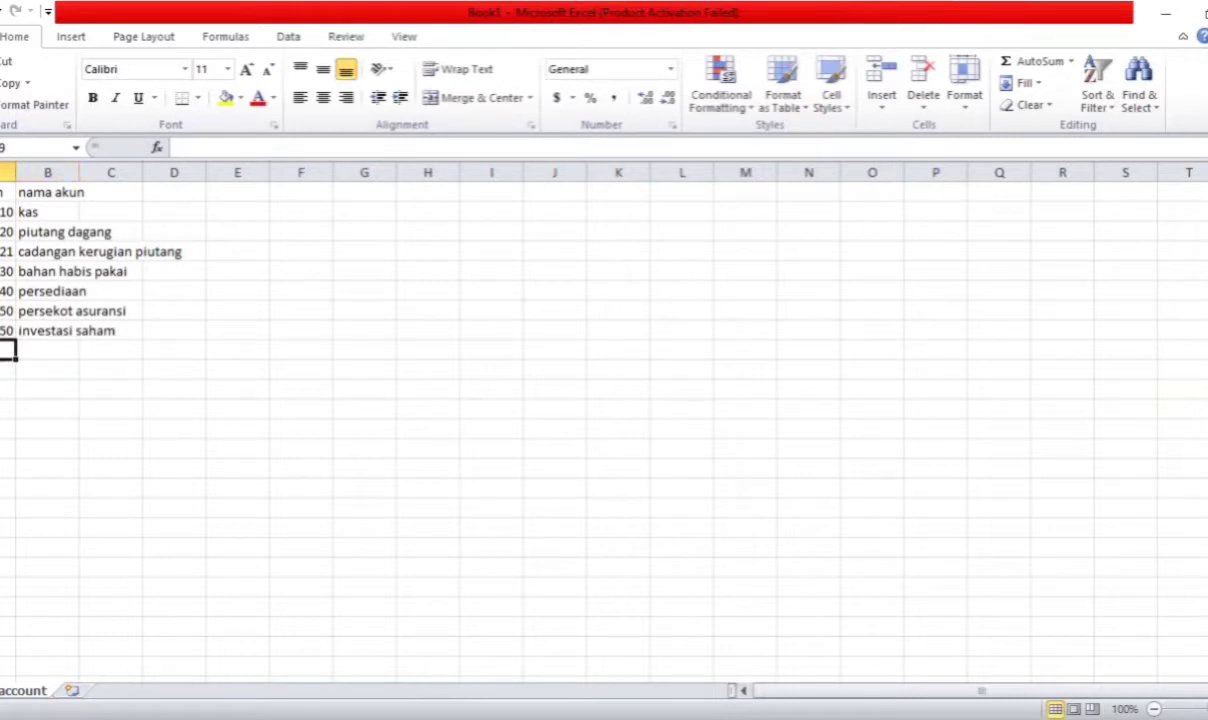
type("160")
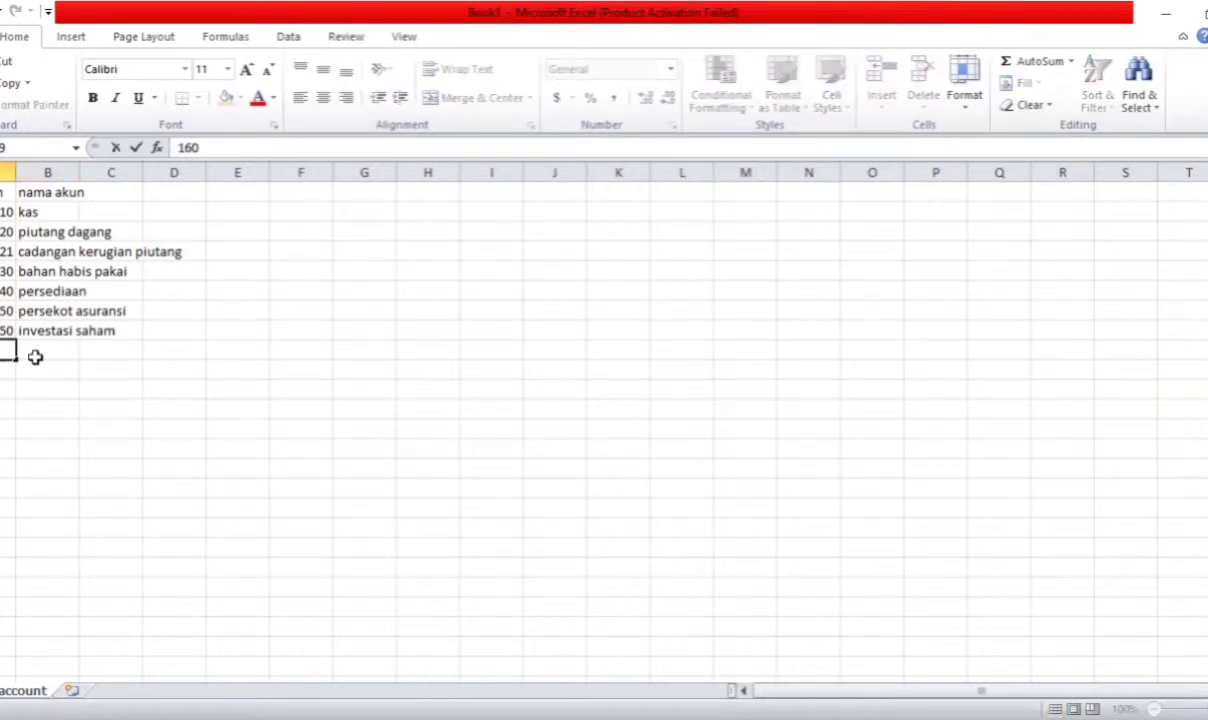
left_click(6, 333)
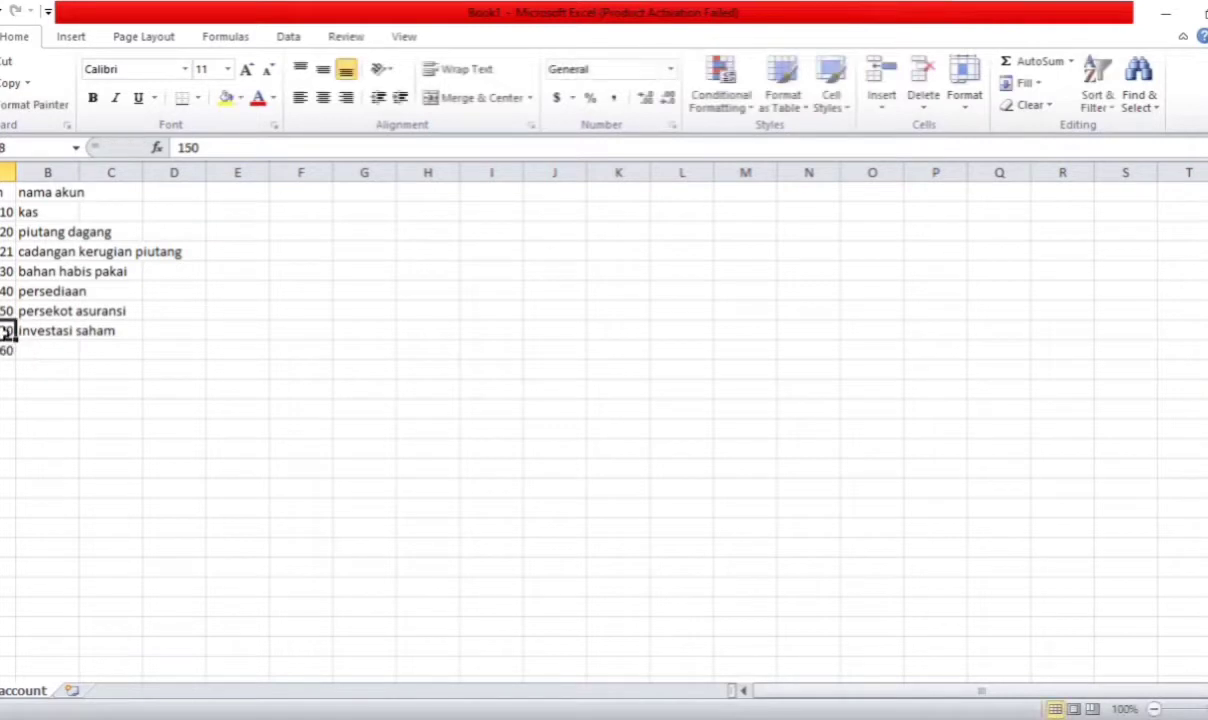
type("16")
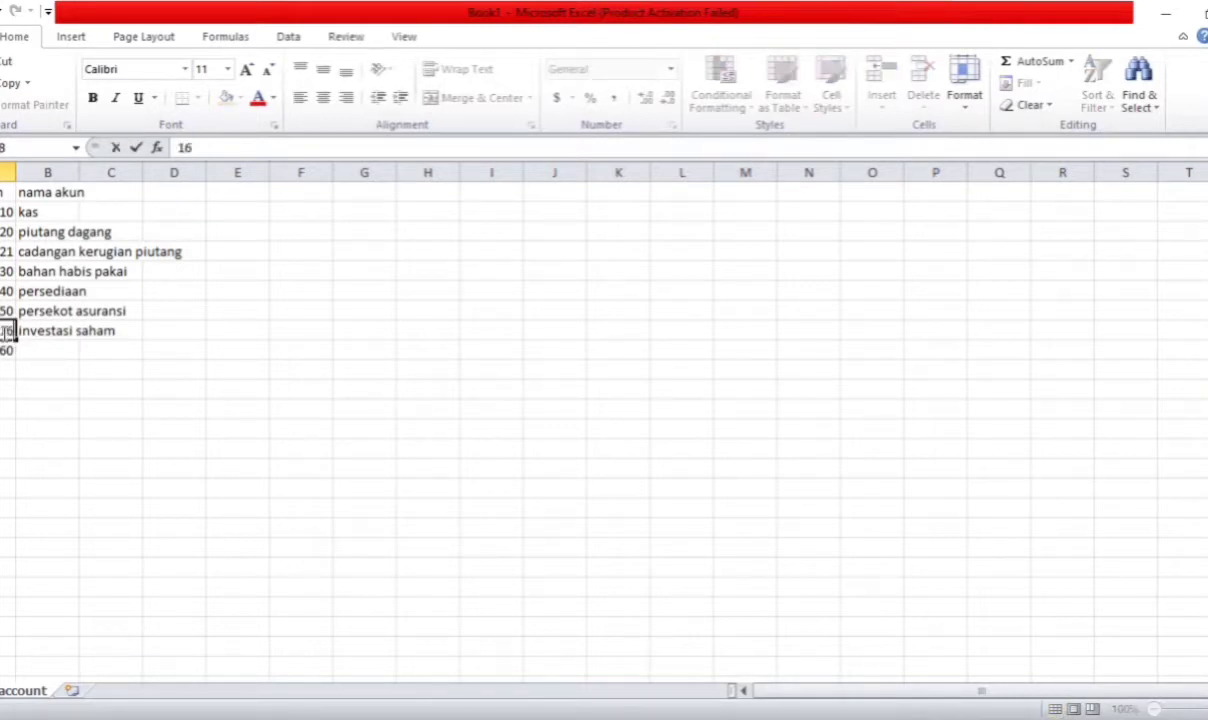
type("0")
left_click(6, 350)
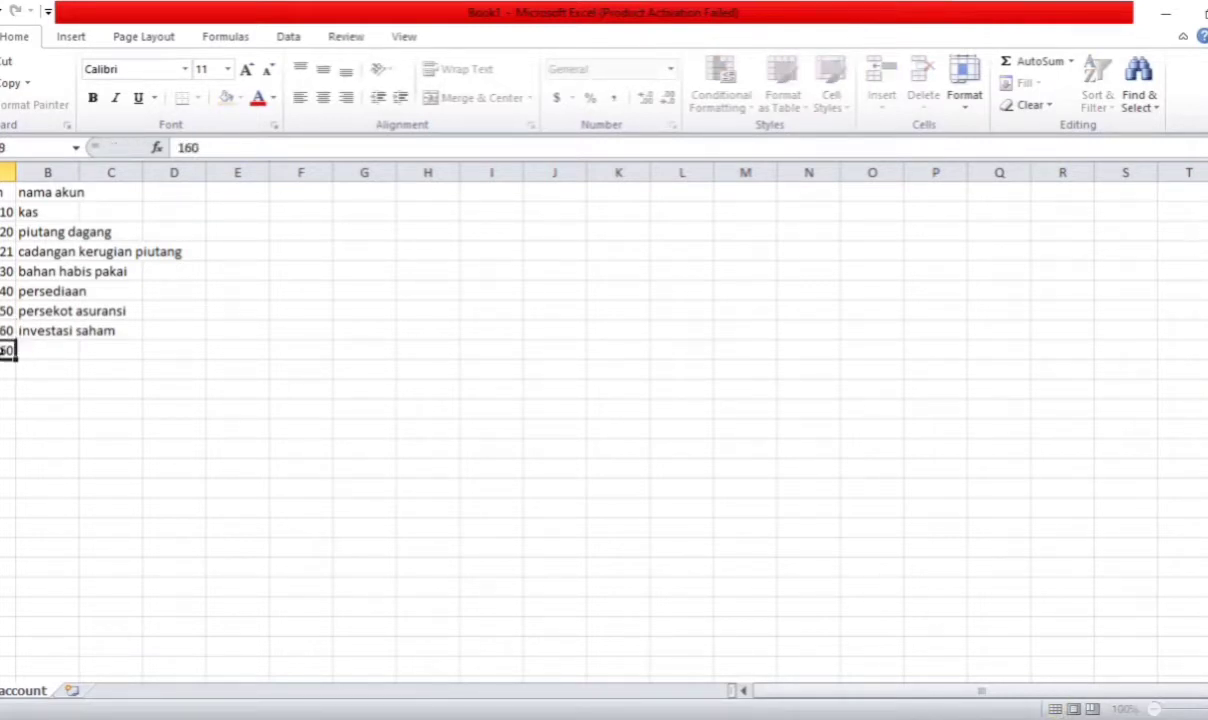
left_click(31, 350)
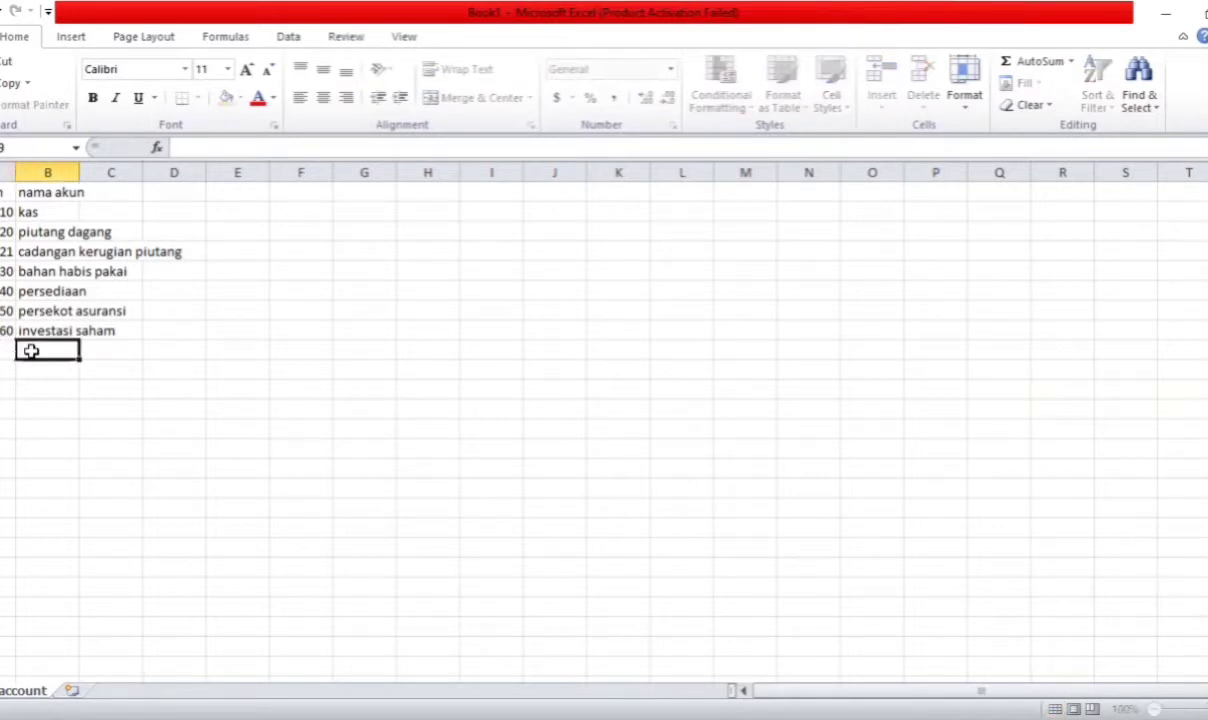
Fill row 9 with account code 161 in column A and the name "investasi obligasi" in column B
left_click(6, 350)
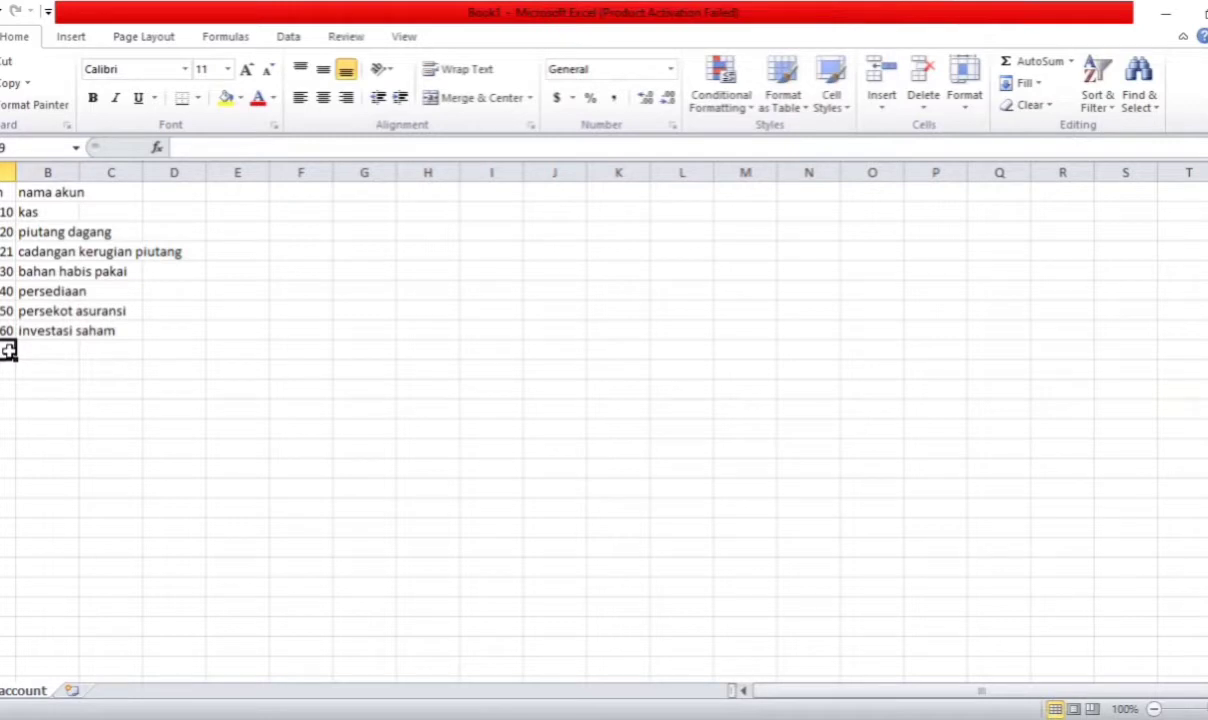
type("161")
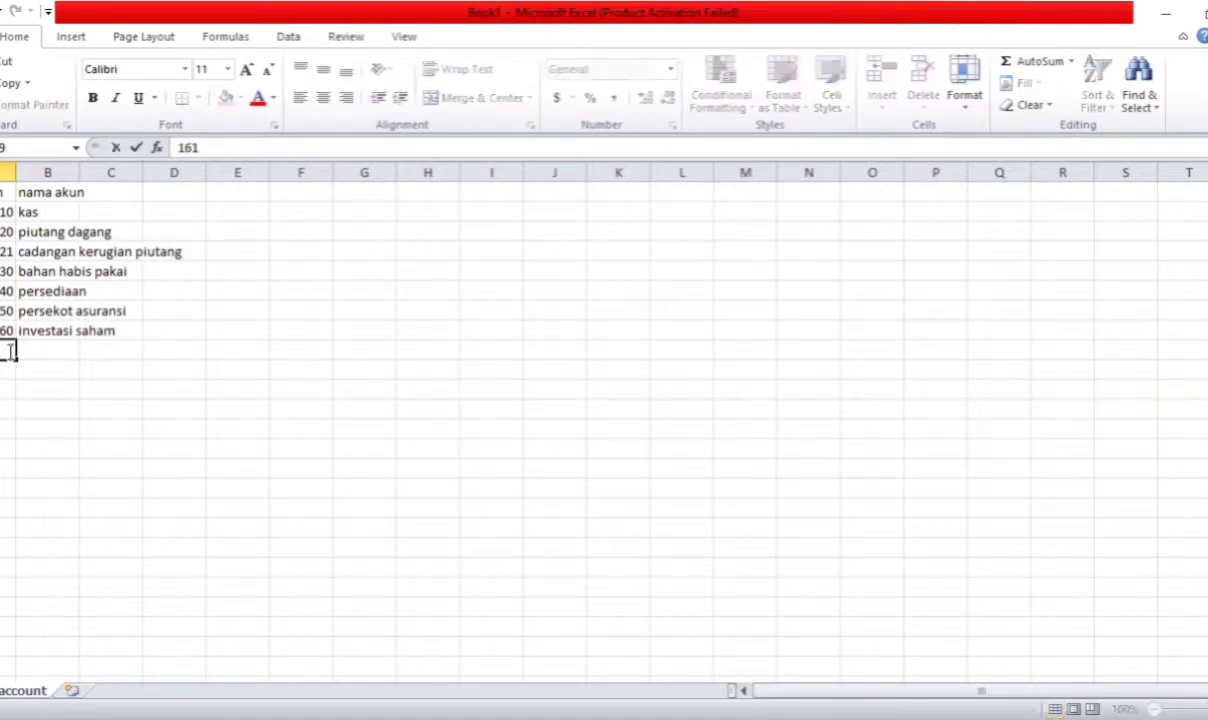
key("Return")
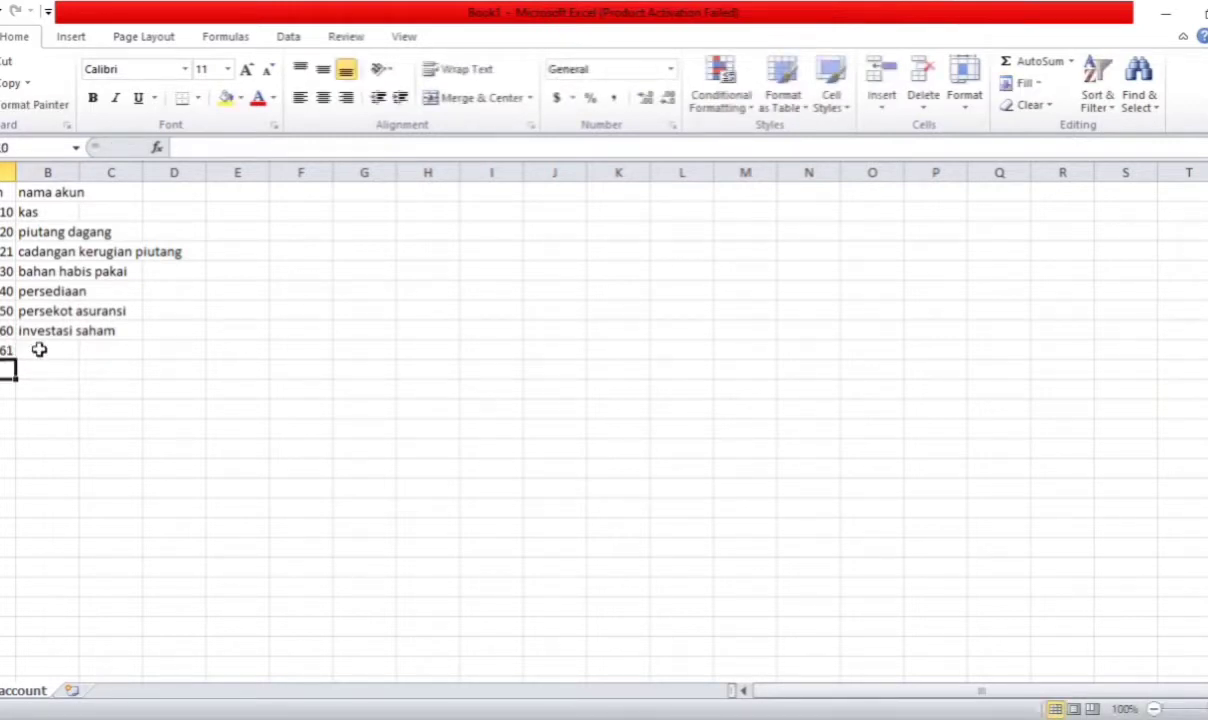
left_click(38, 349)
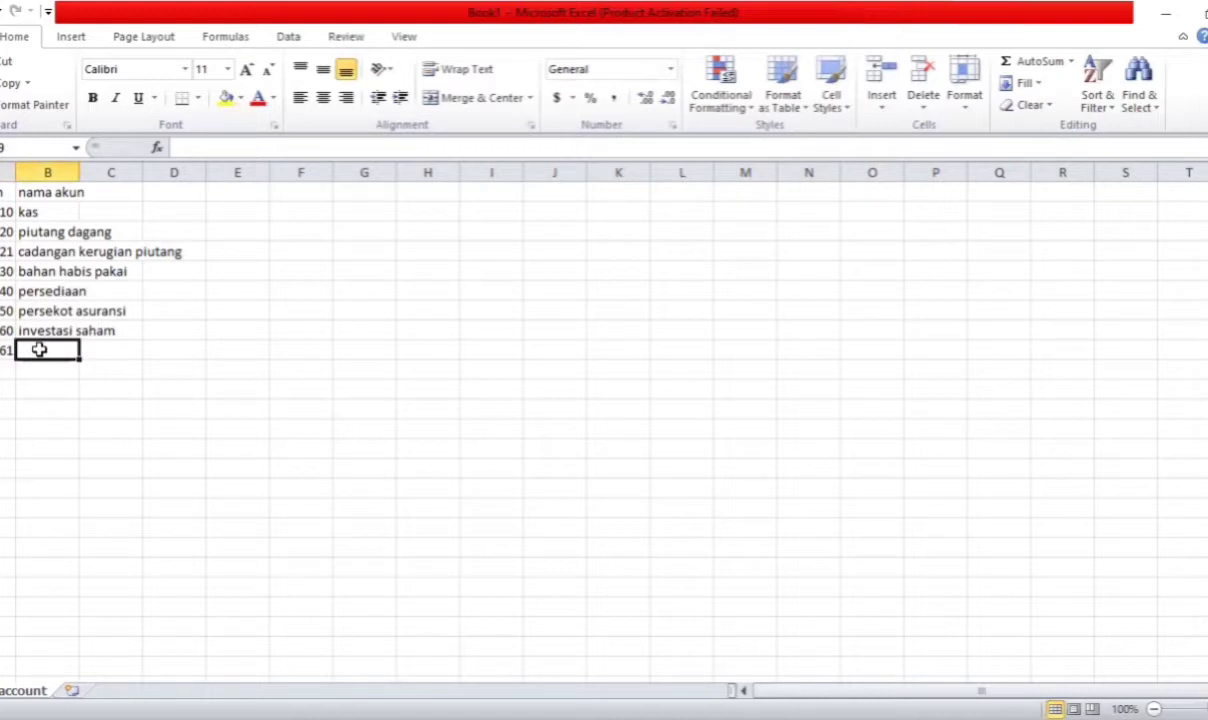
type("inve")
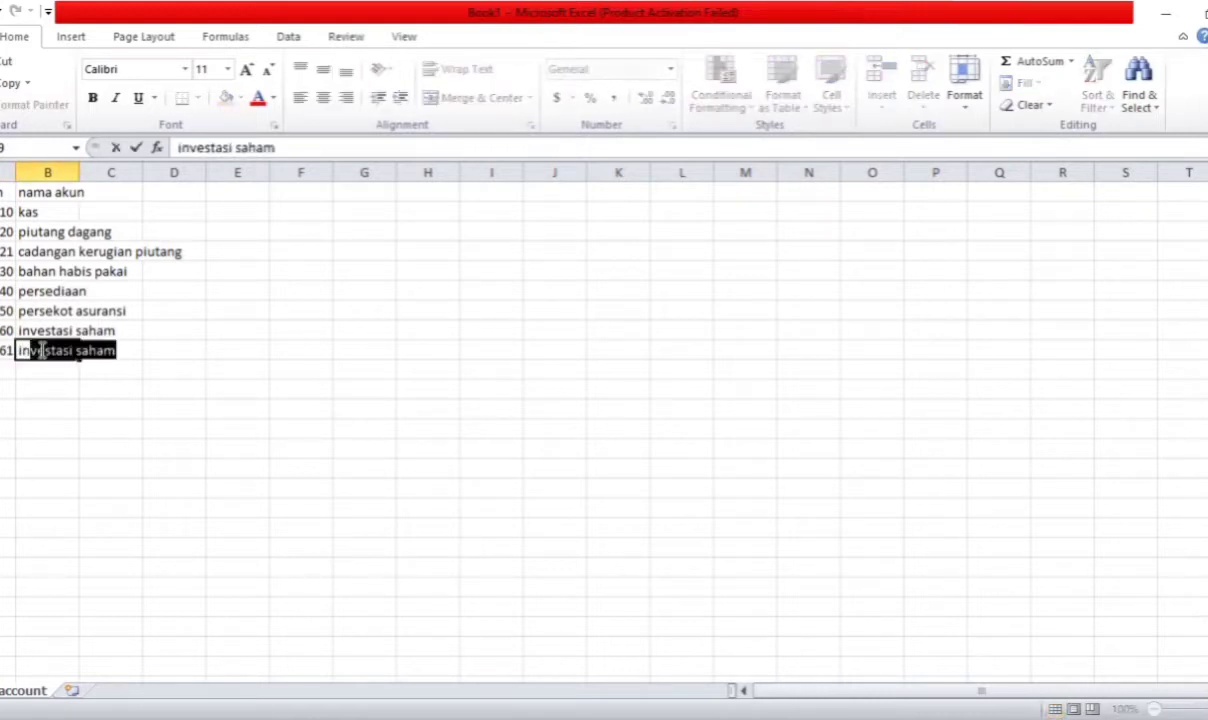
type("stasi ob")
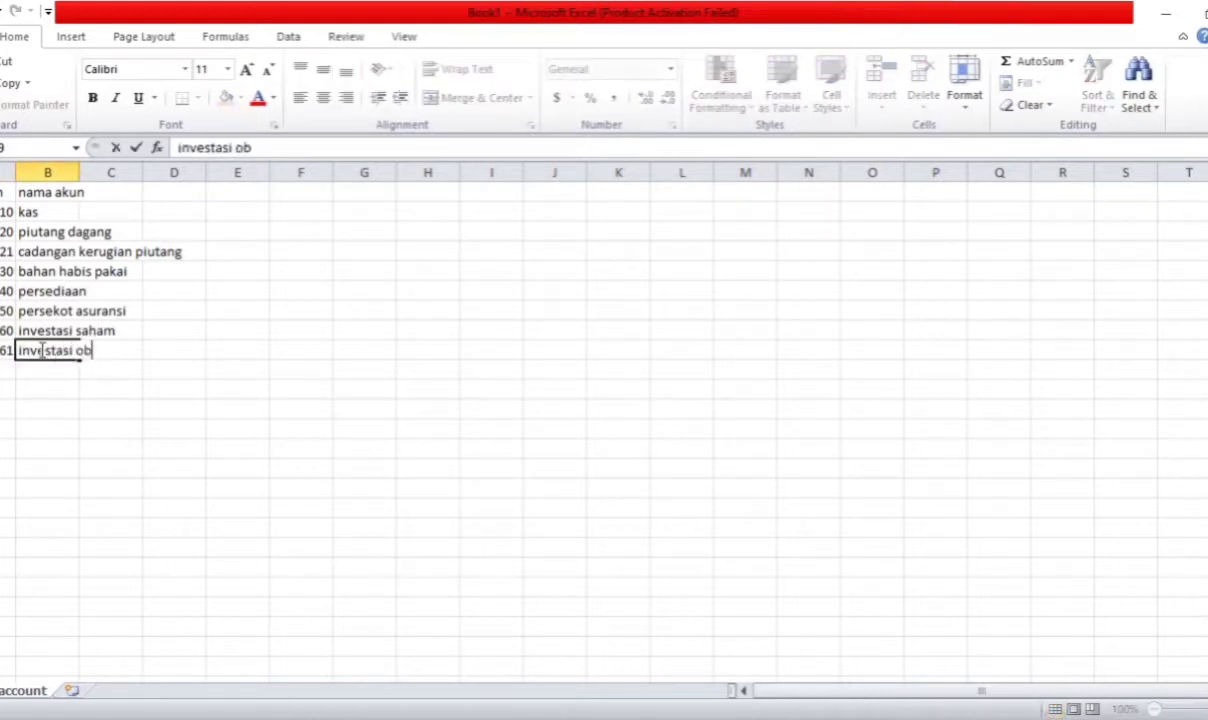
type("ligasi")
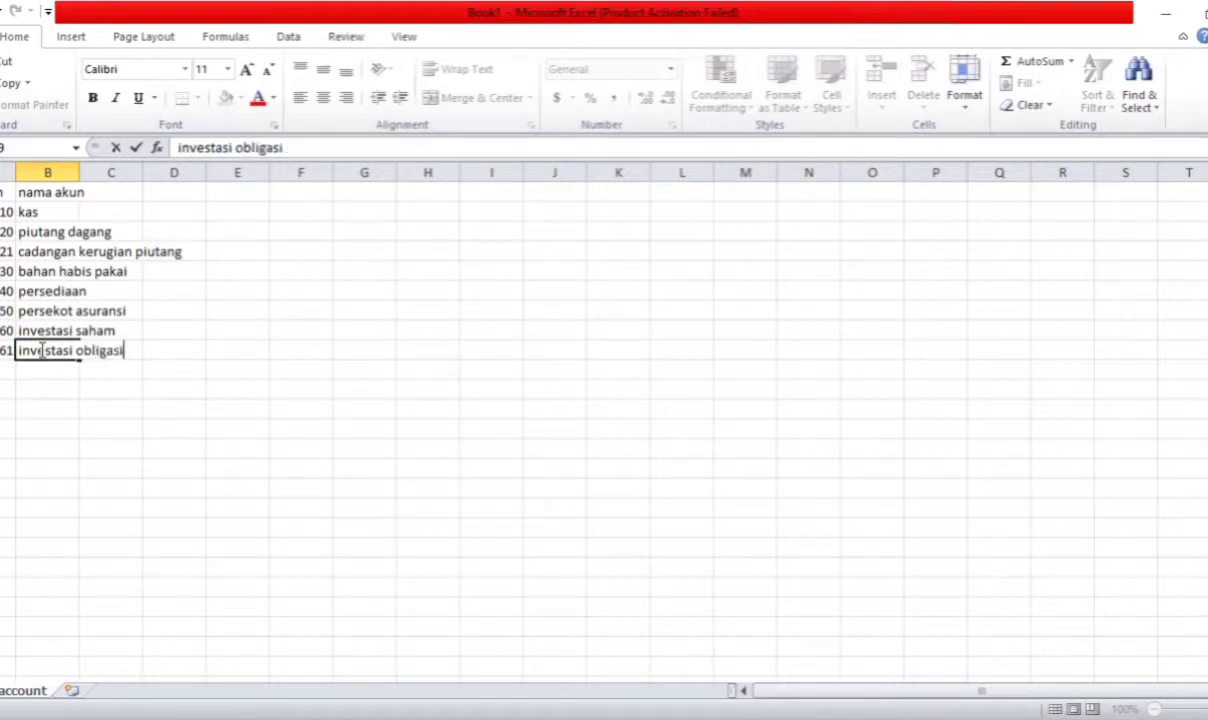
Fill row 10 with account code 170 in column A and the name "tanah" in column B
left_click(8, 370)
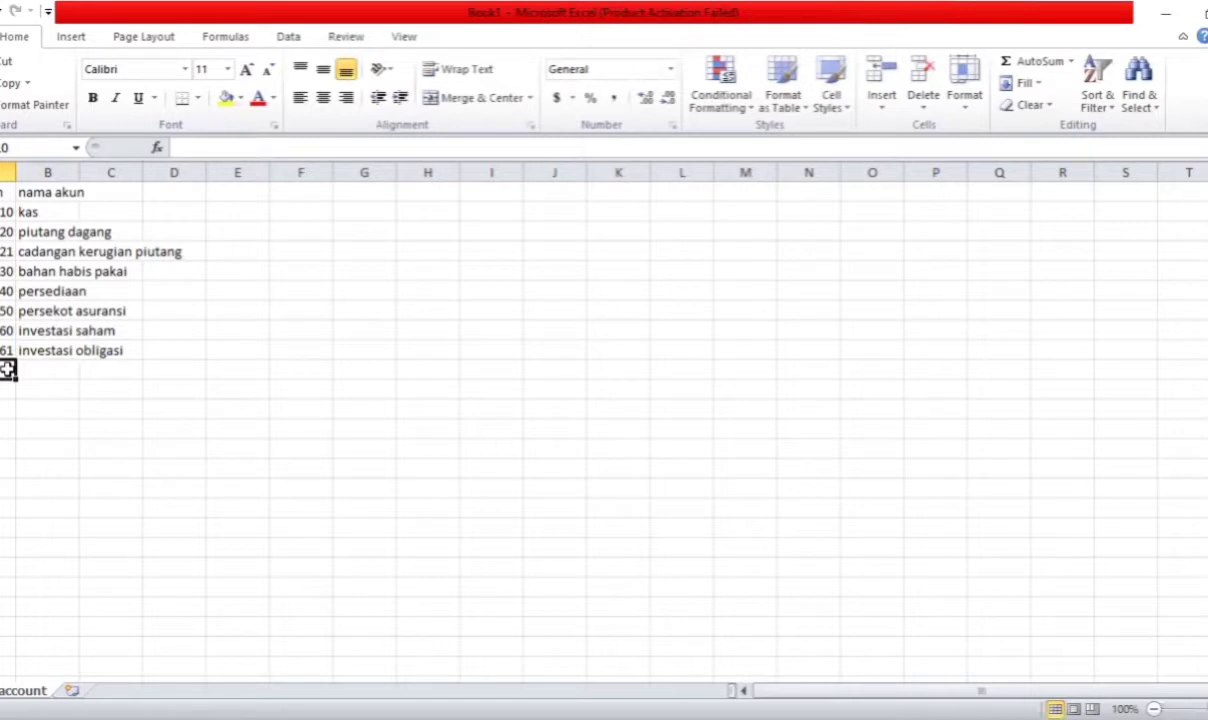
type("170")
left_click(38, 370)
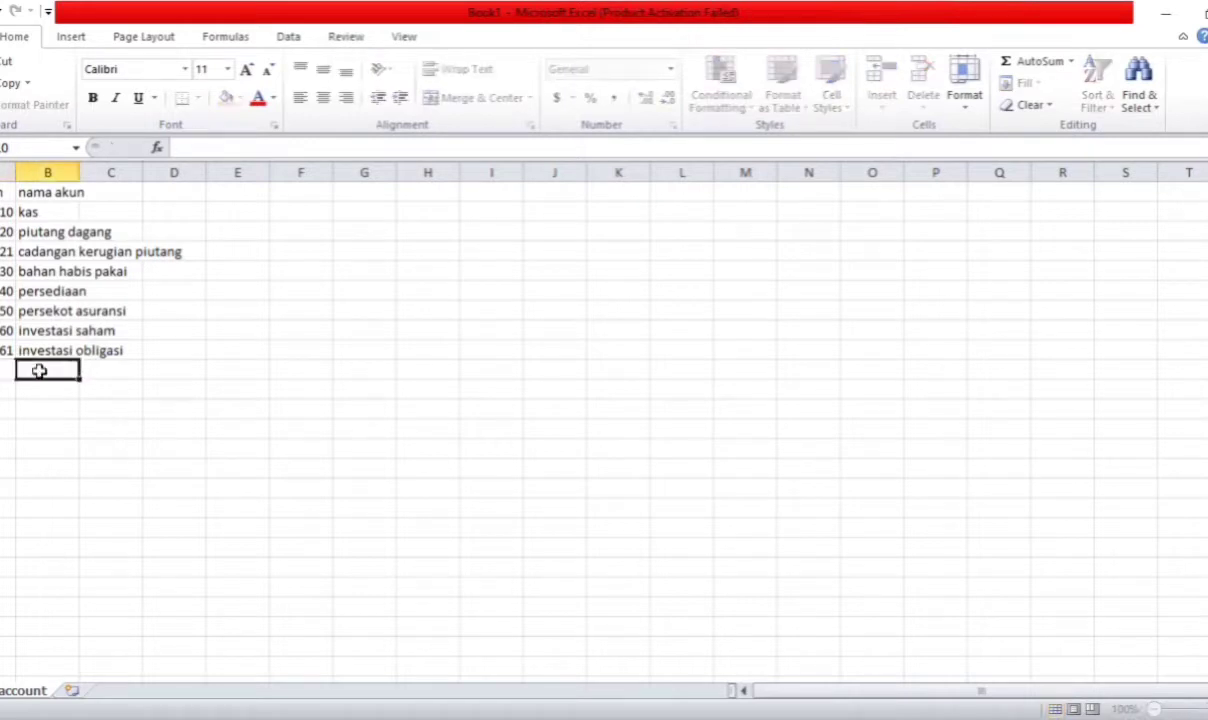
type("tanah")
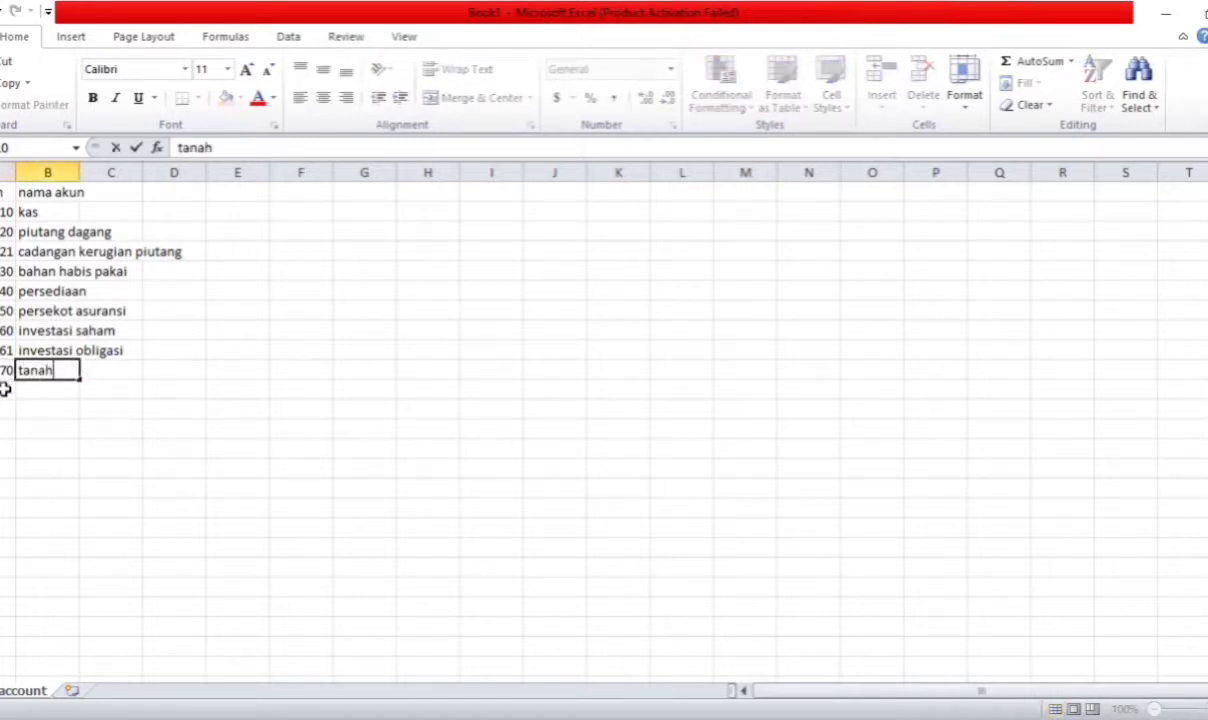
Fill row 11 with account code 180 in column A and the name "bangunan" in column B
left_click(7, 389)
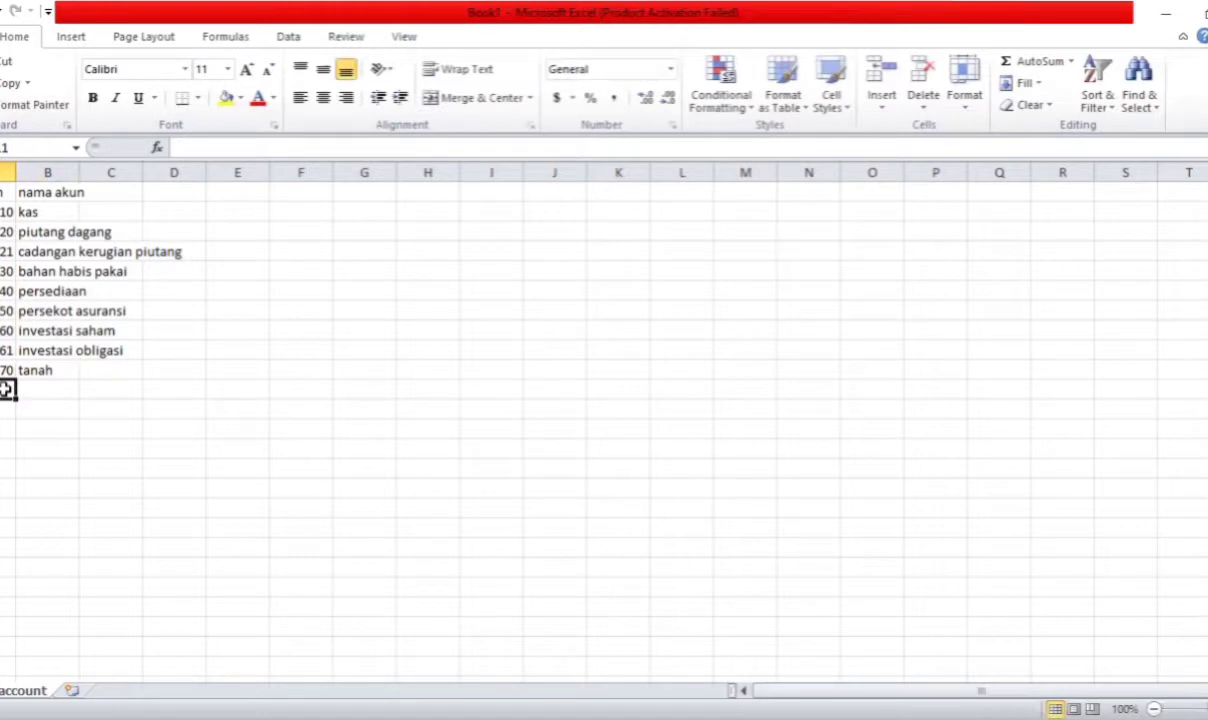
type("180")
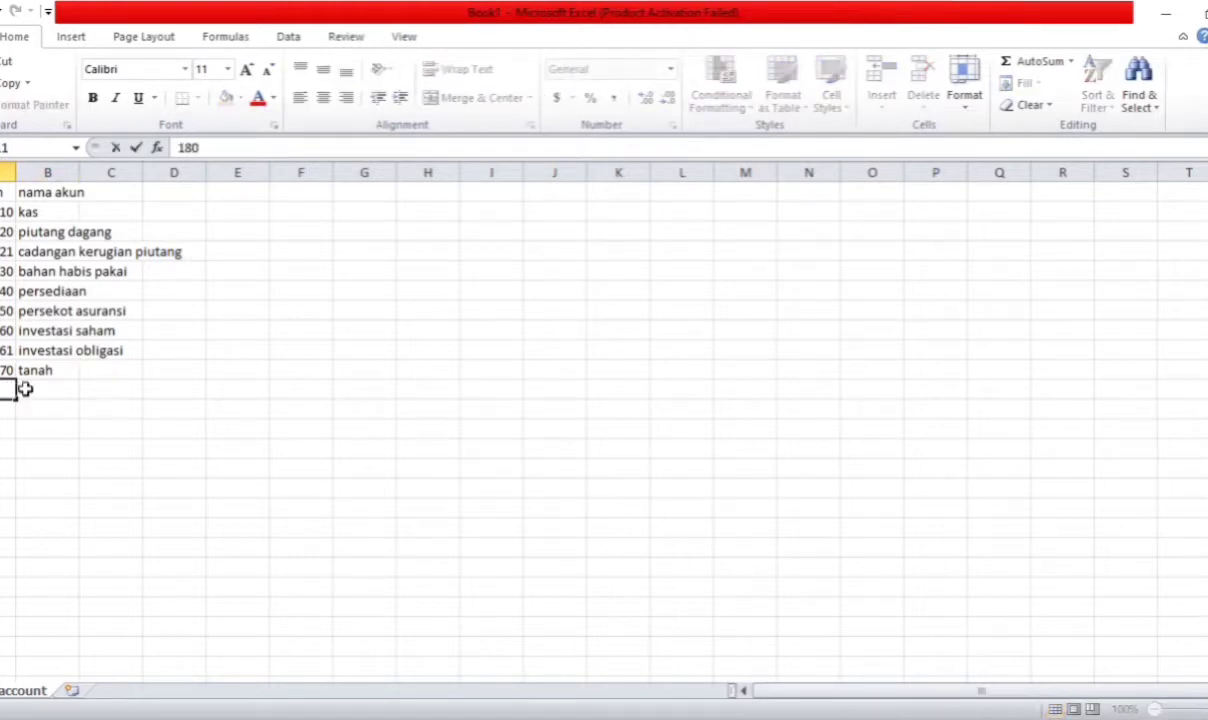
left_click(45, 387)
type("bangunan")
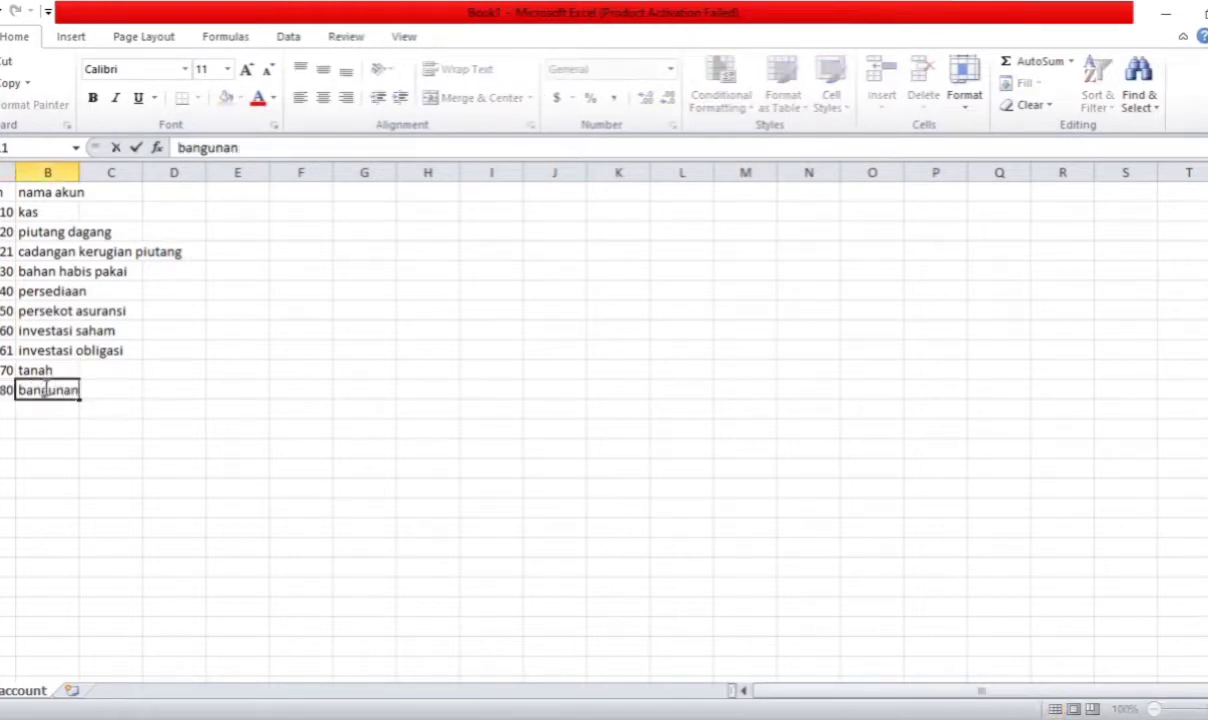
Fill row 12 with account code 181 in column A and the name "akum.penyusutan peralatan kantor" in column B
left_click(5, 407)
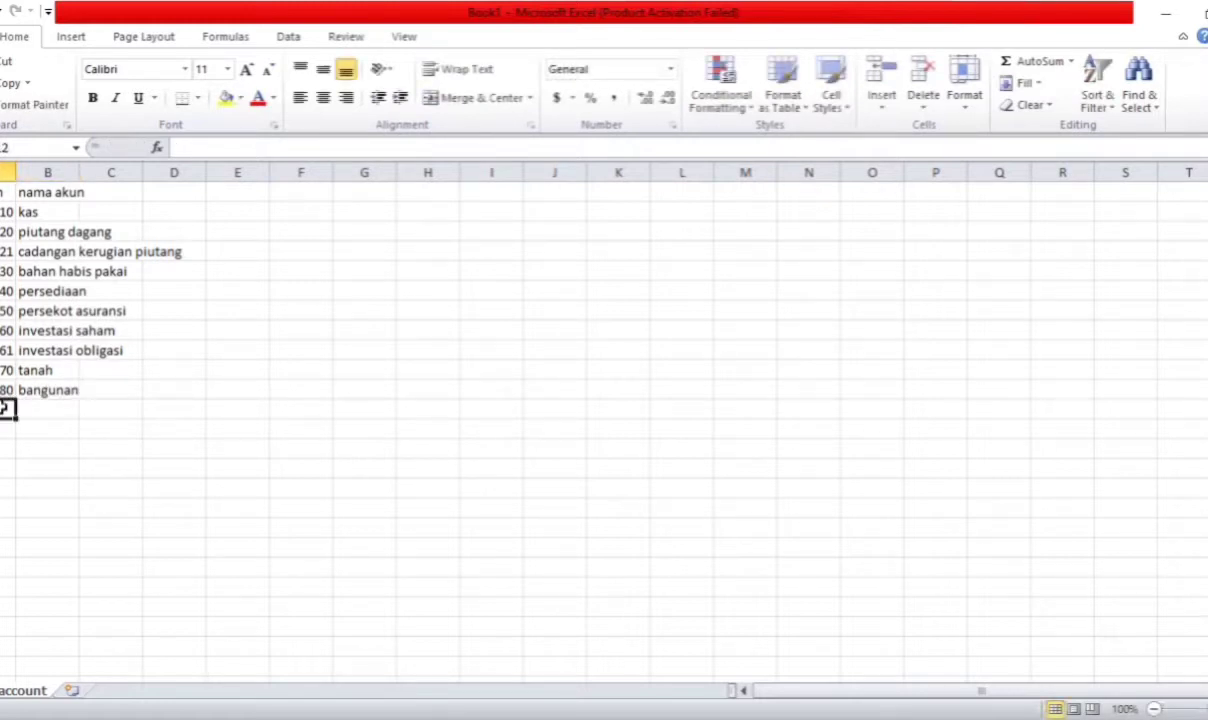
type("181")
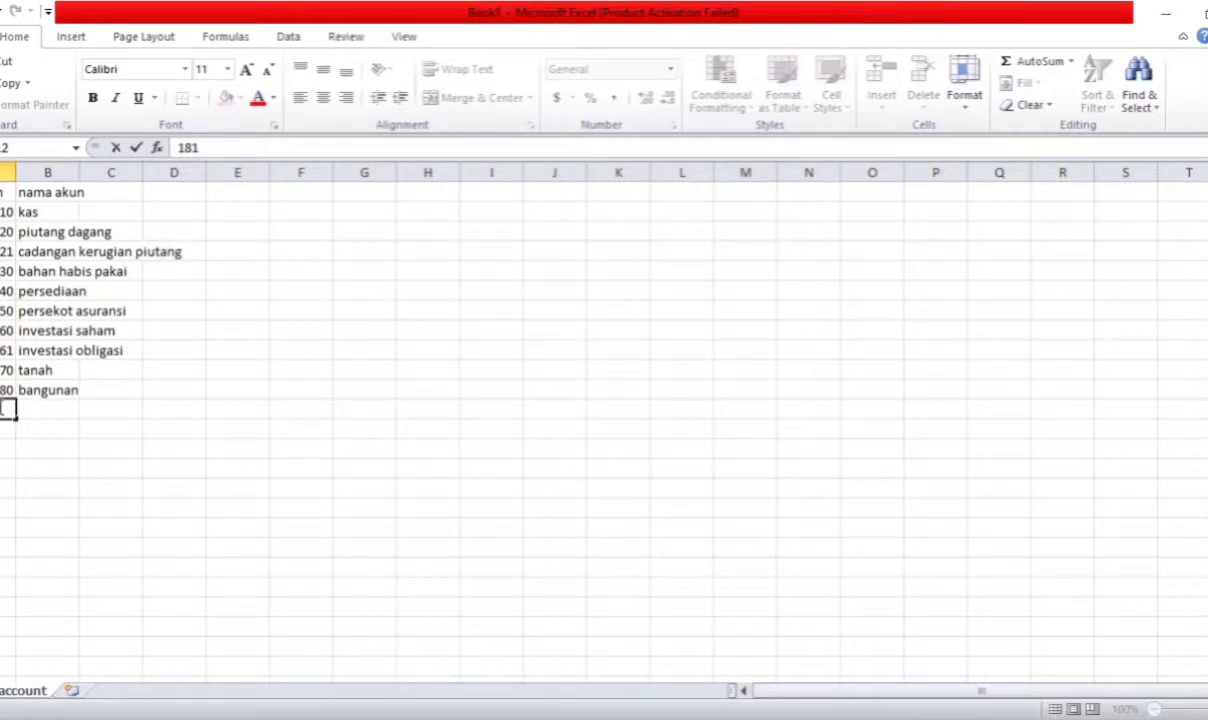
left_click(35, 410)
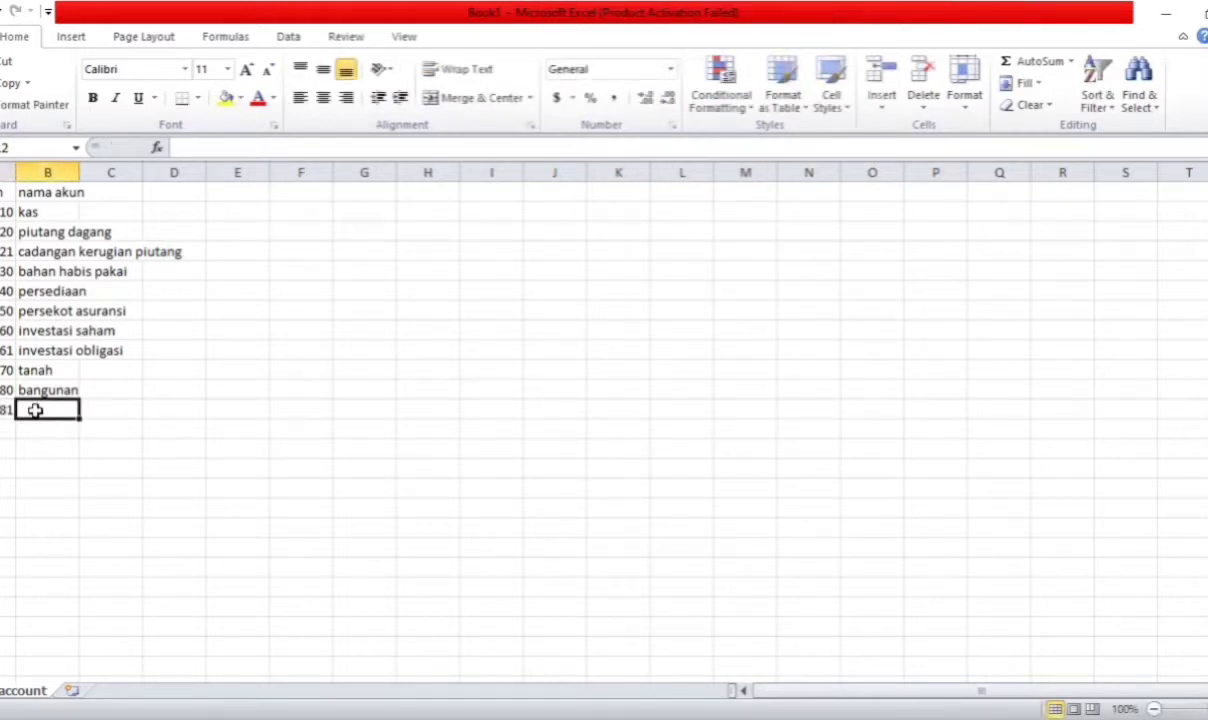
type("ak")
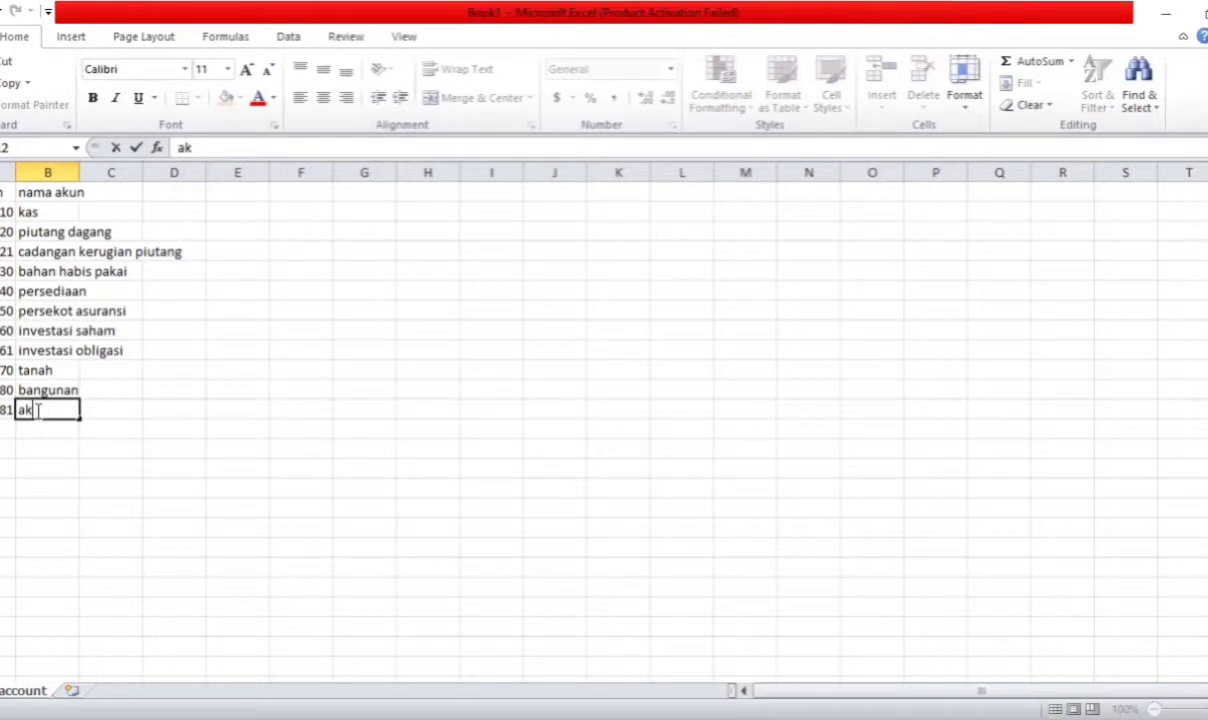
type("um.penyu")
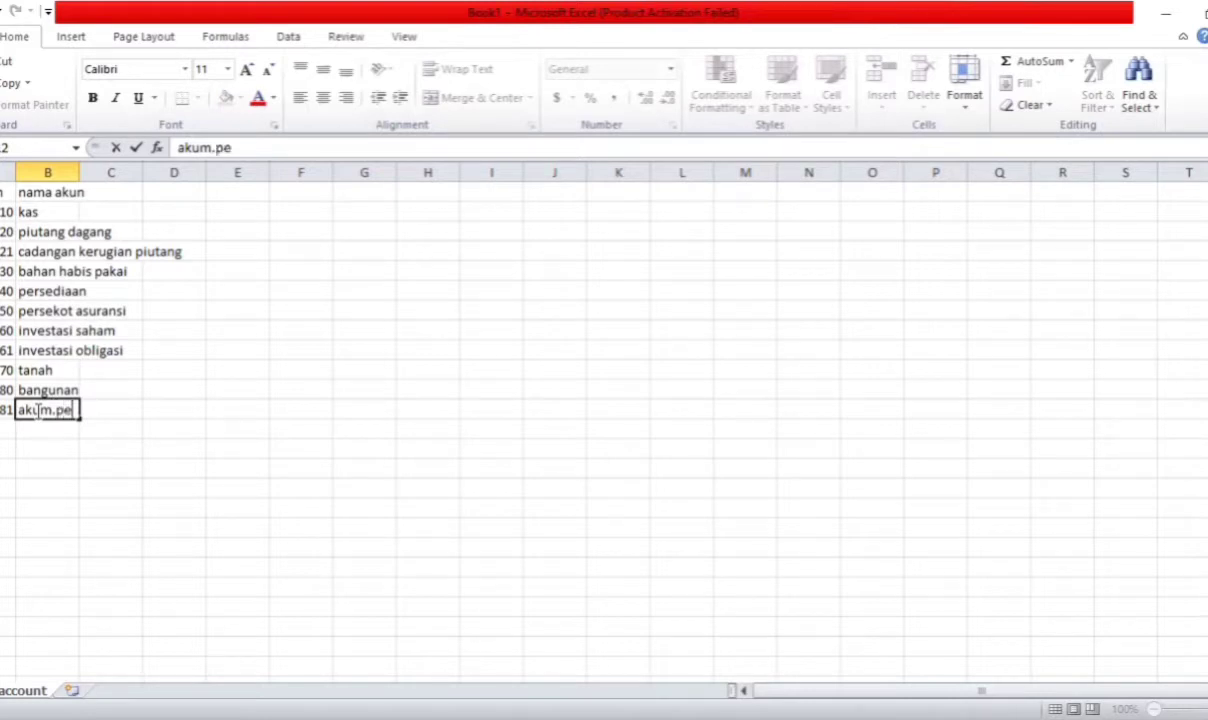
key("BackSpace")
type("yusutan per")
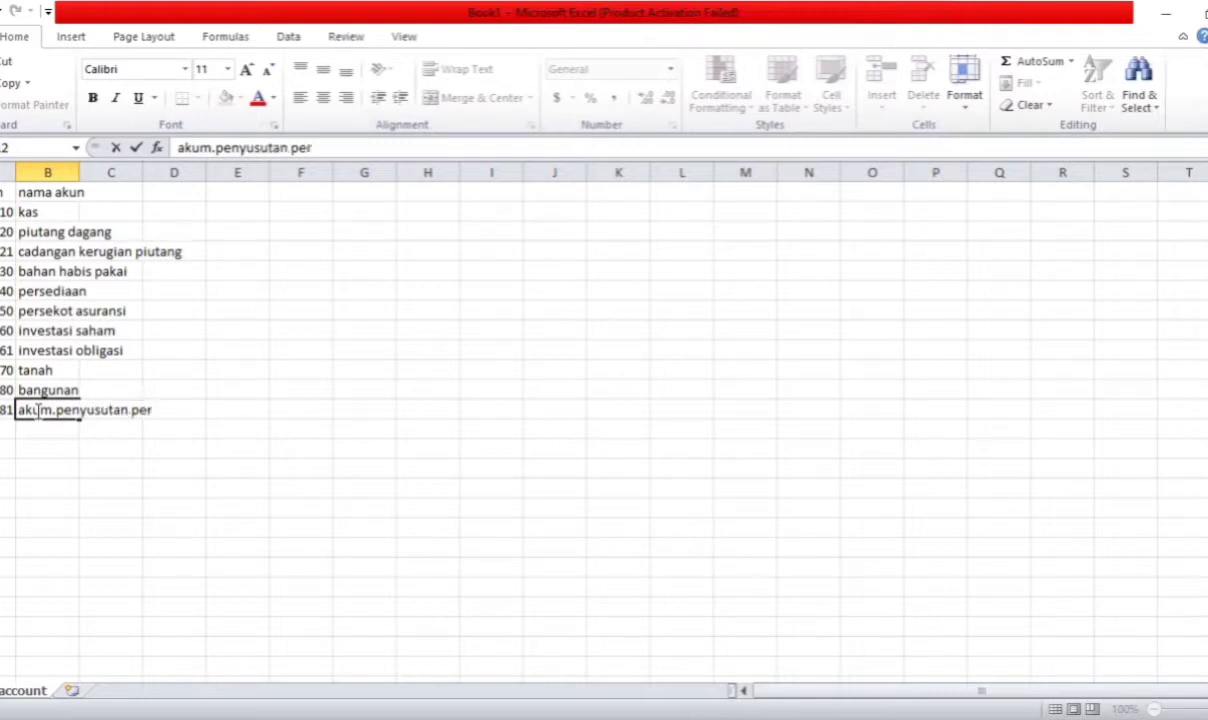
type("alatan kantor")
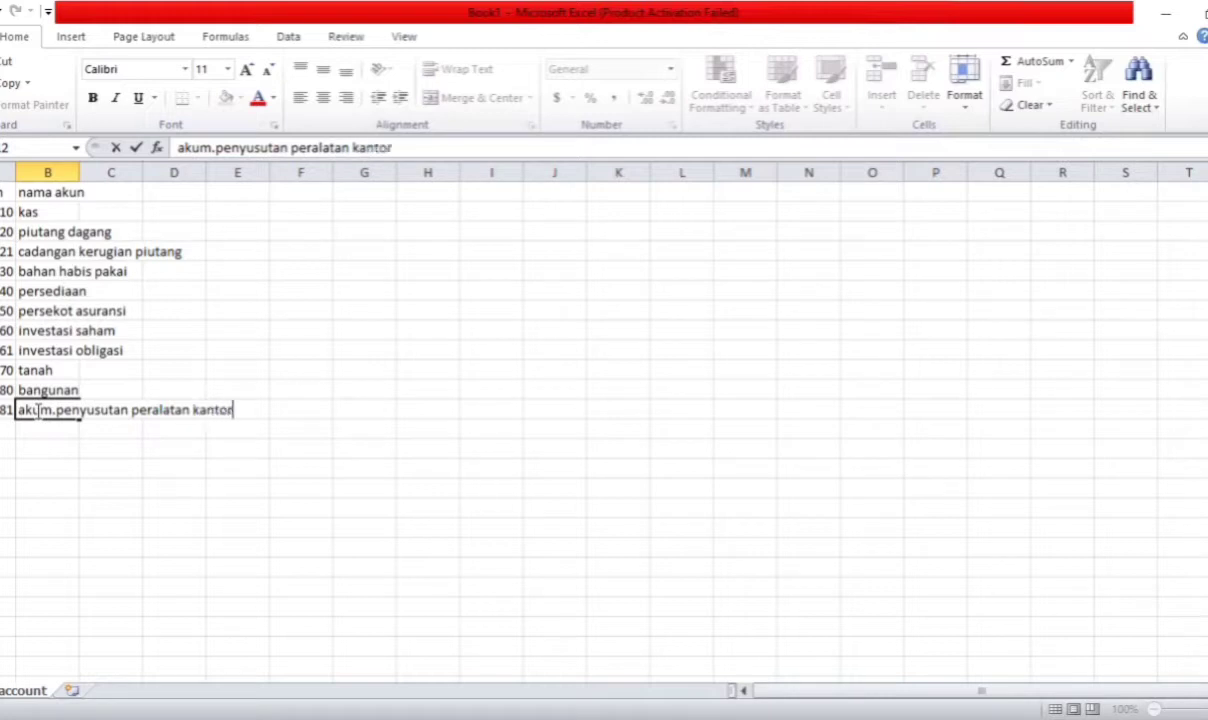
key("Return")
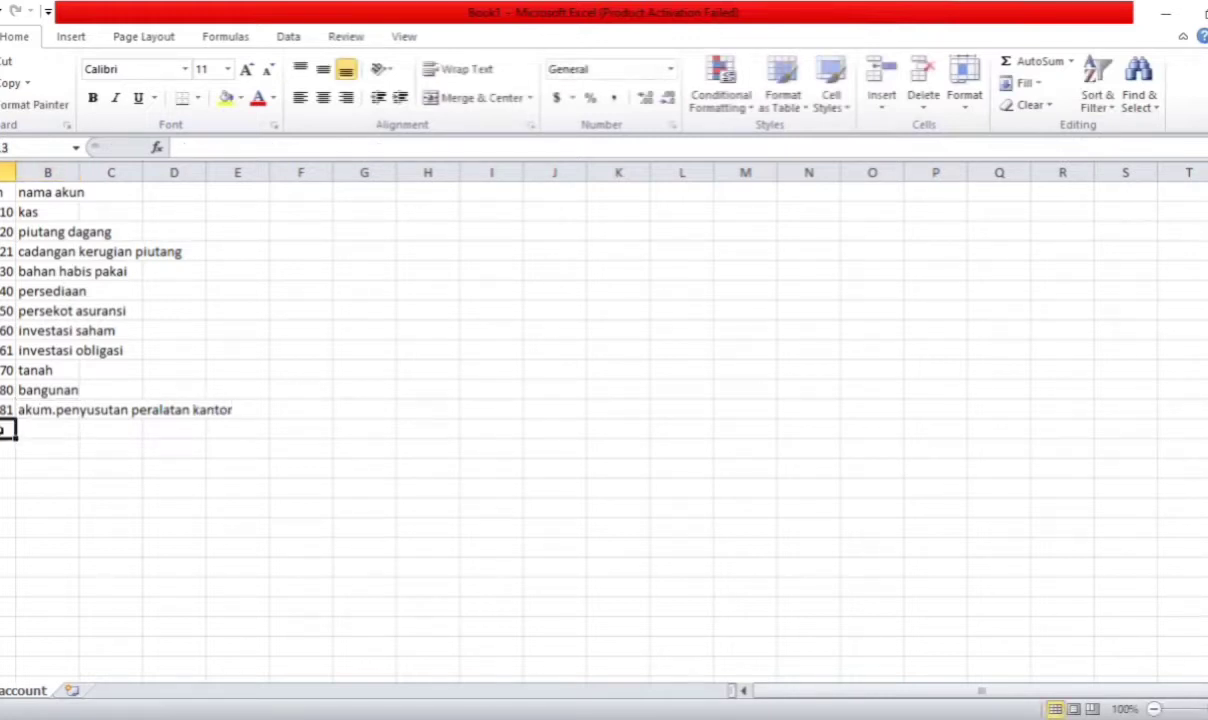
Enter account code 190 in cell A13 and the partial name "peral" in cell B13
type("190")
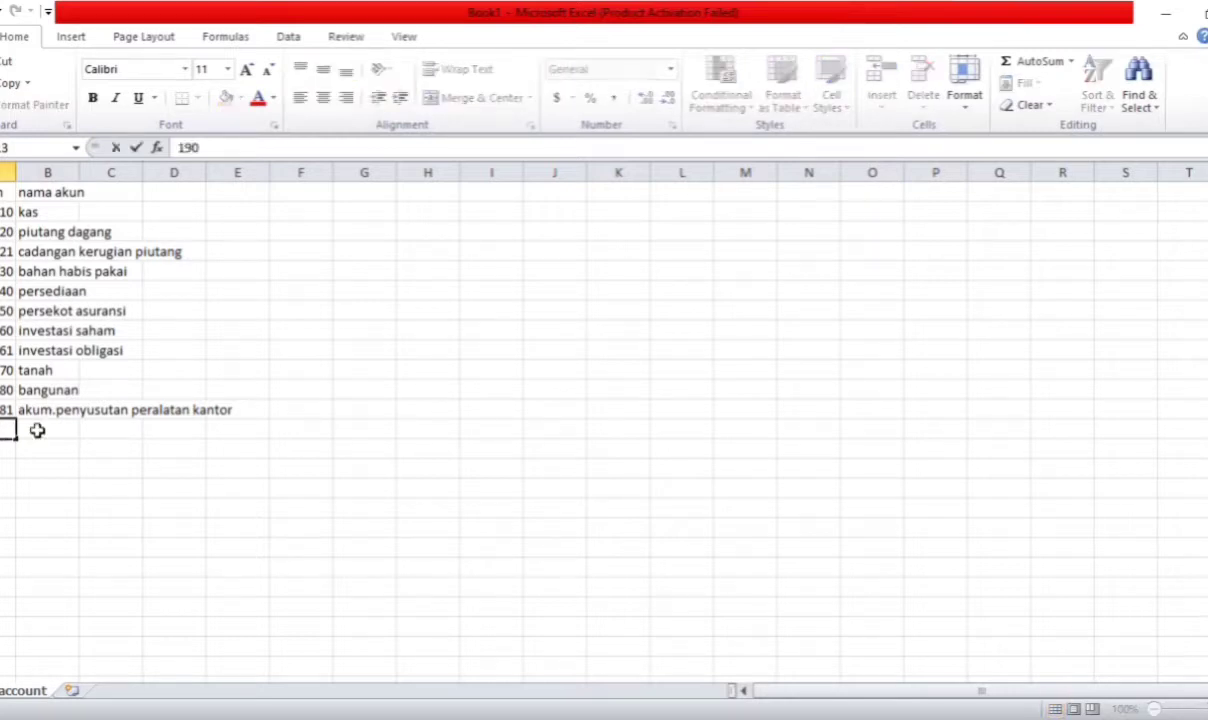
left_click(37, 429)
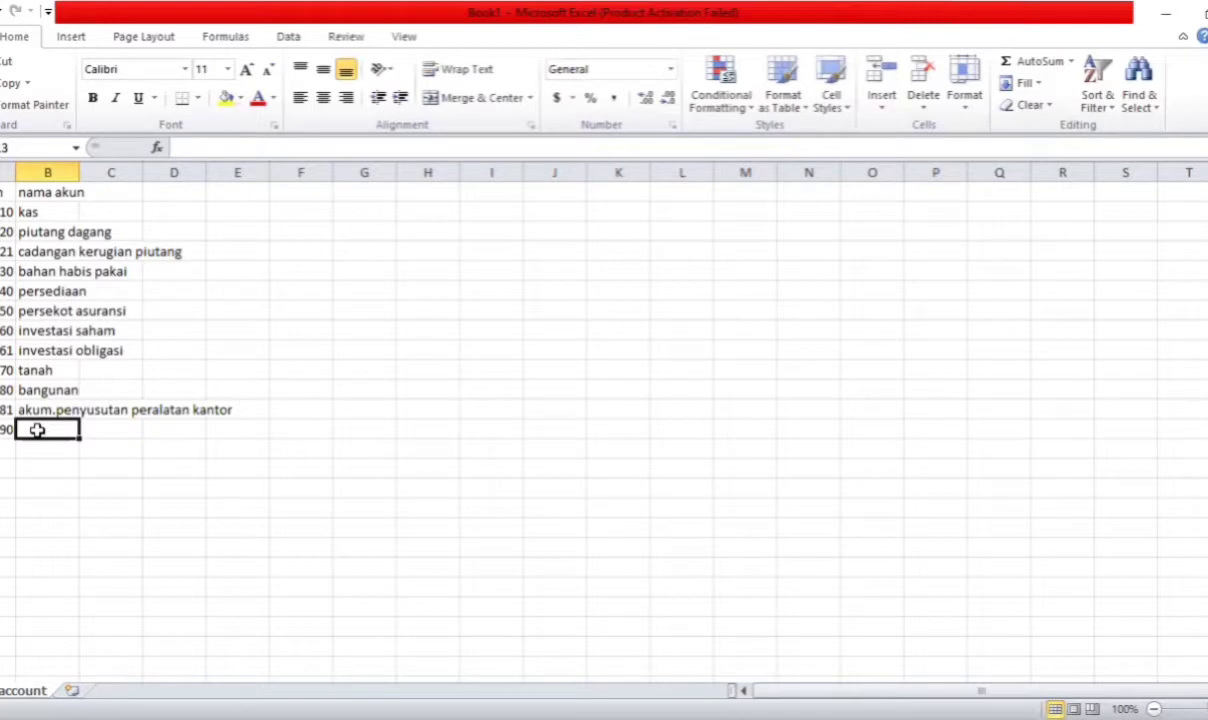
type("peral")
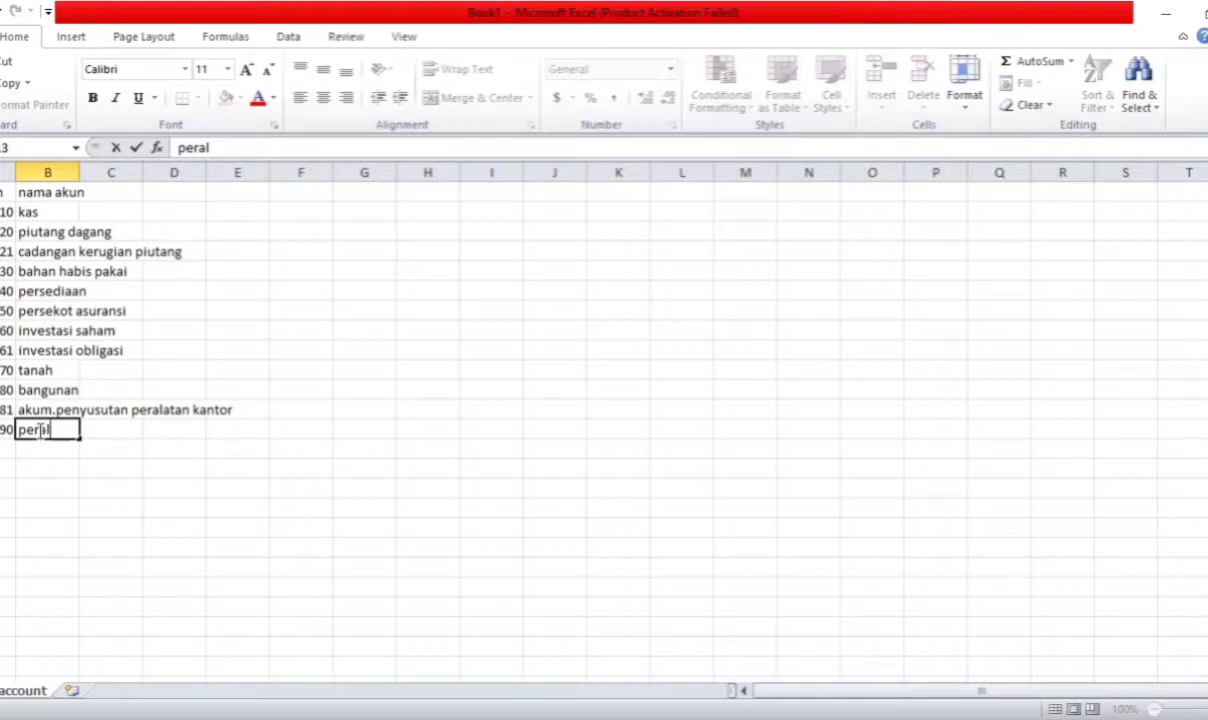
Correct the account name in cell B12 to "akum.penyusutan bangunan"
left_click(212, 414)
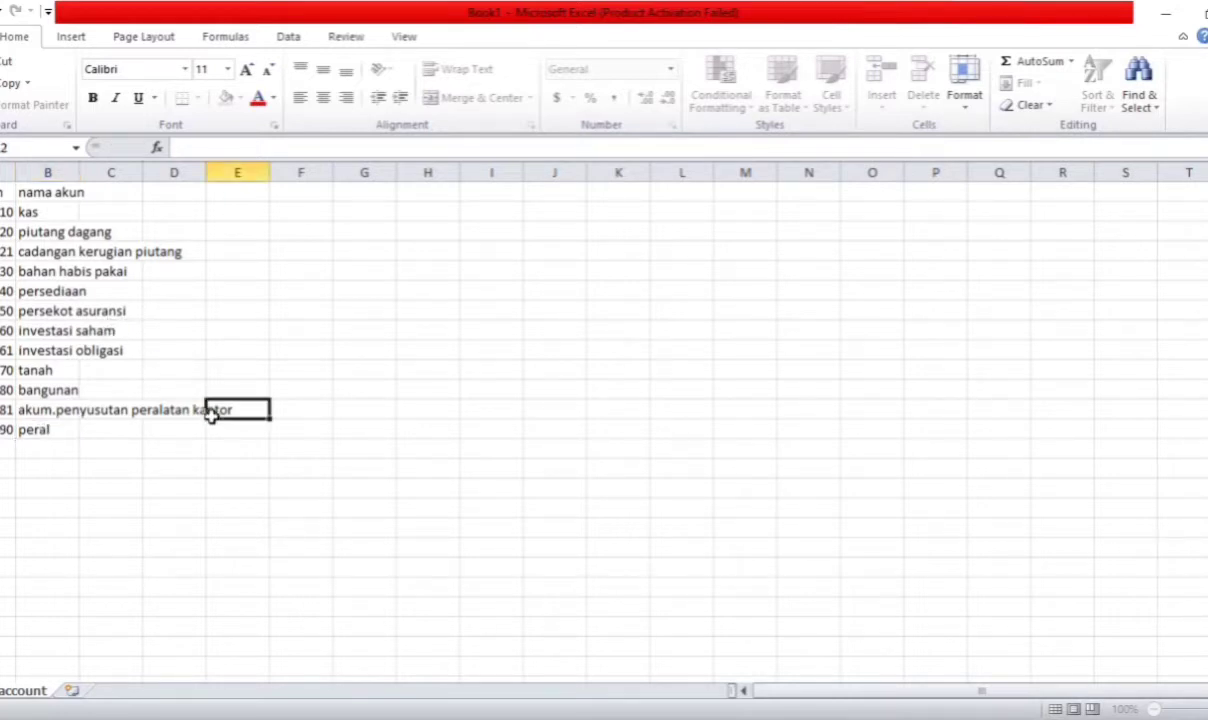
double_click(31, 410)
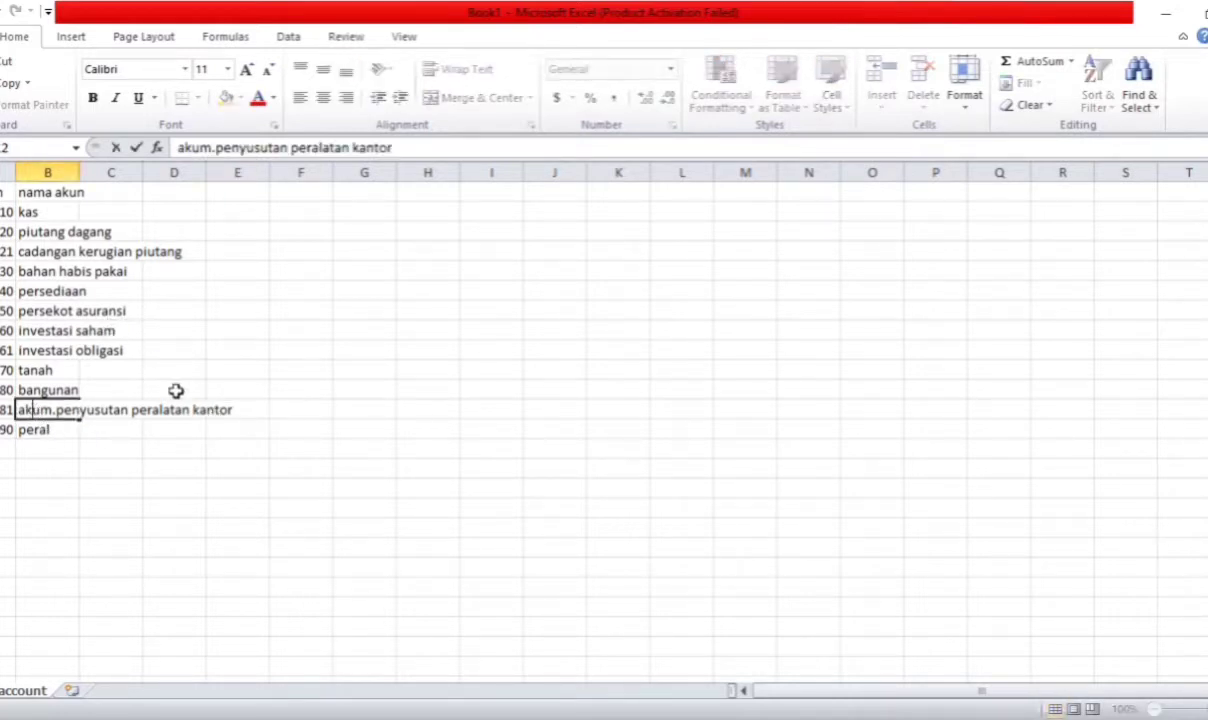
left_click(236, 412)
key("BackSpace")
key("BackSpace")
key("BackSpace")
key("BackSpace")
key("BackSpace")
key("BackSpace")
key("BackSpace")
key("BackSpace")
key("BackSpace")
key("BackSpace")
key("BackSpace")
key("BackSpace")
key("BackSpace")
key("BackSpace")
key("BackSpace")
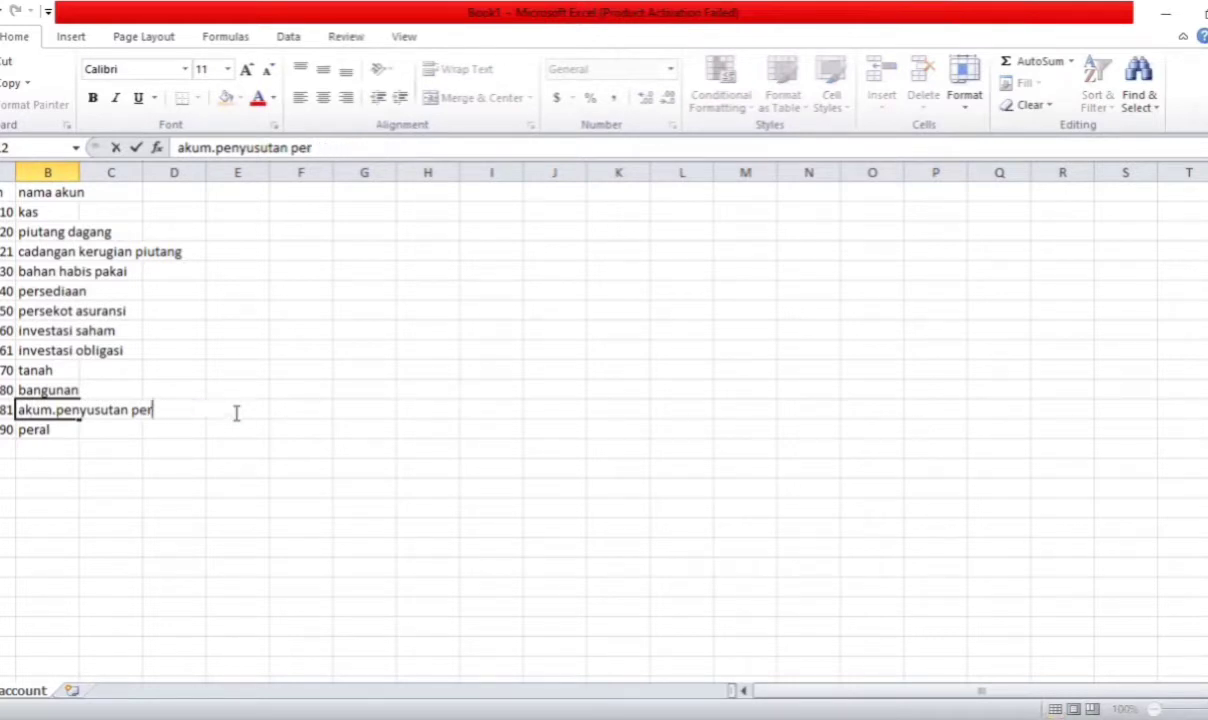
key("BackSpace")
type("bangunan")
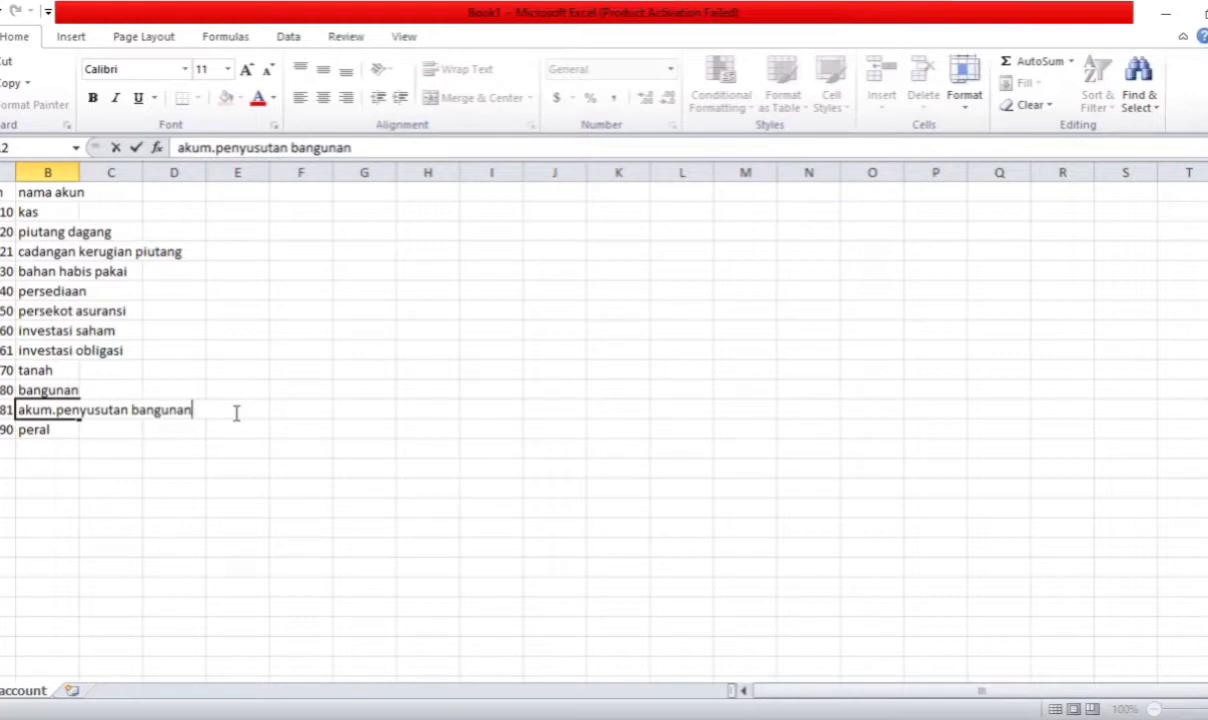
Complete the account name in cell B13 as "peralatan kantor"
left_click(62, 432)
double_click(62, 432)
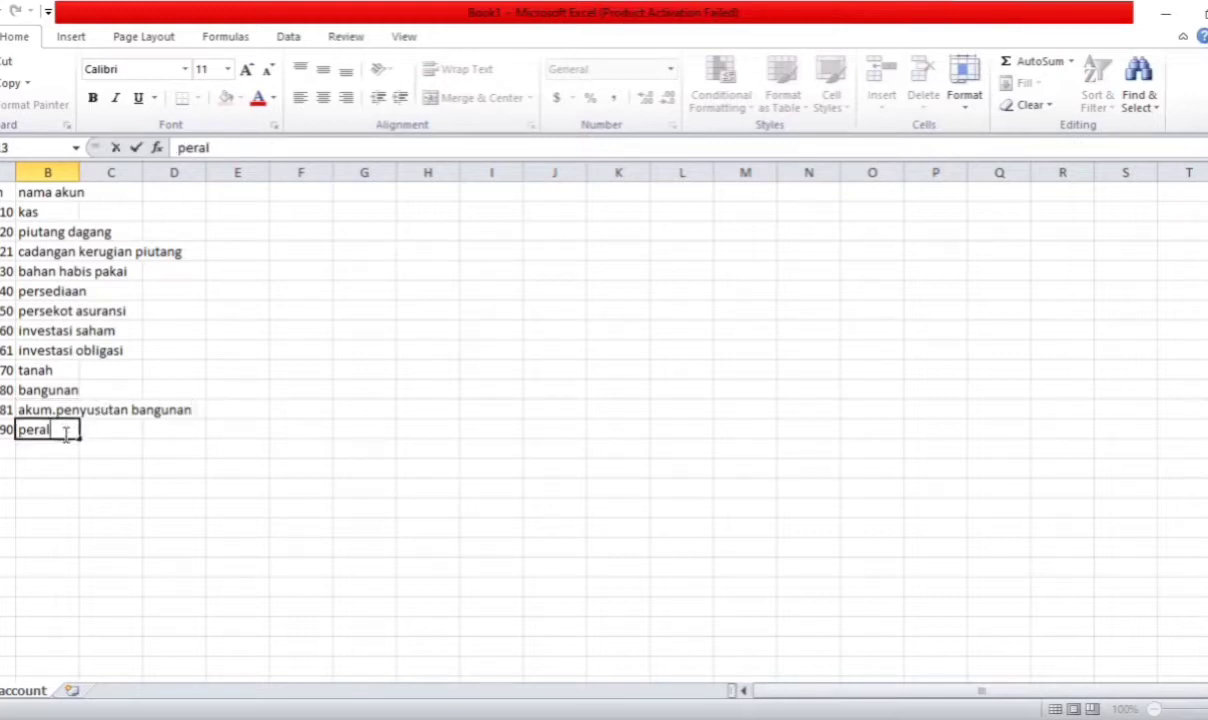
type("atan kantor")
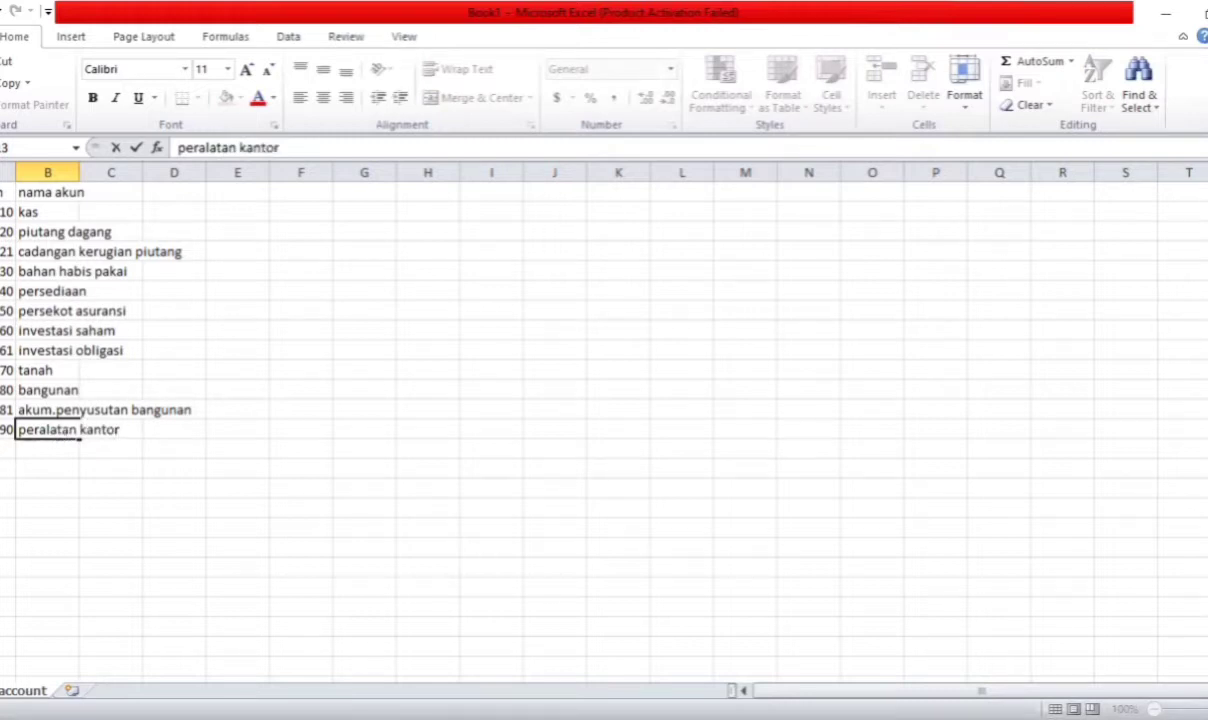
Fill row 14 with account code 191 in column A and the name "akumulasi penyusutan peralatan kantor" in column B
left_click(8, 449)
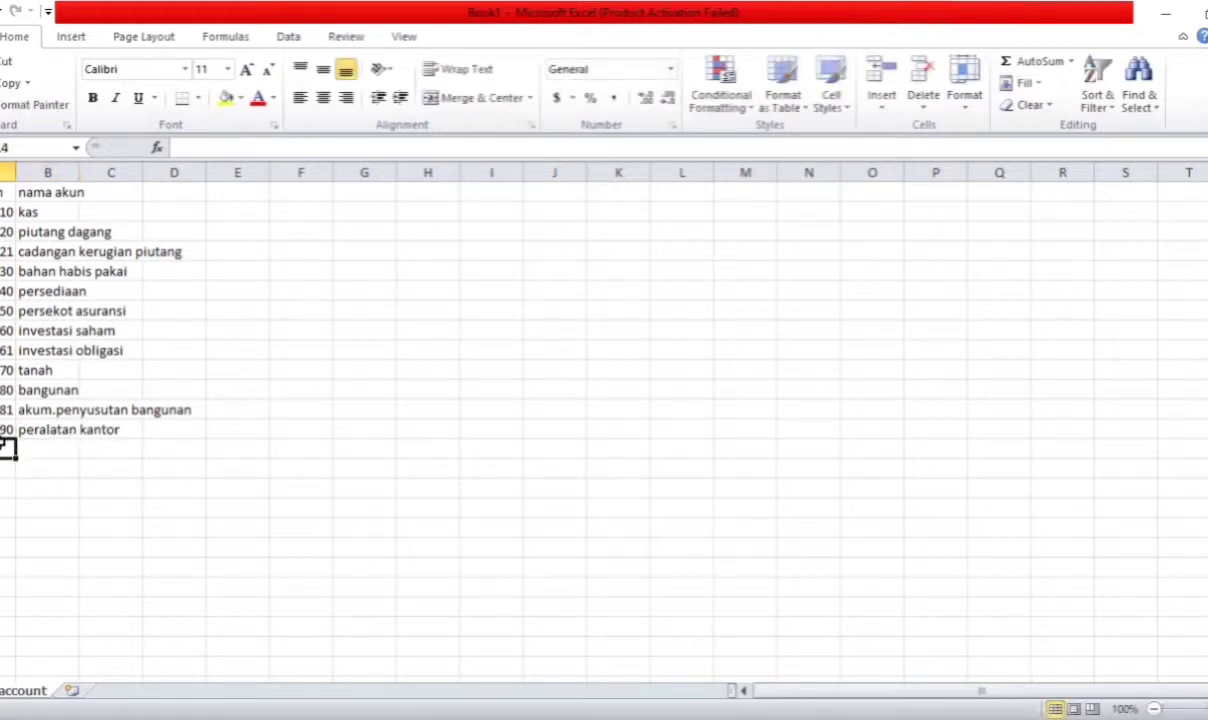
type("191")
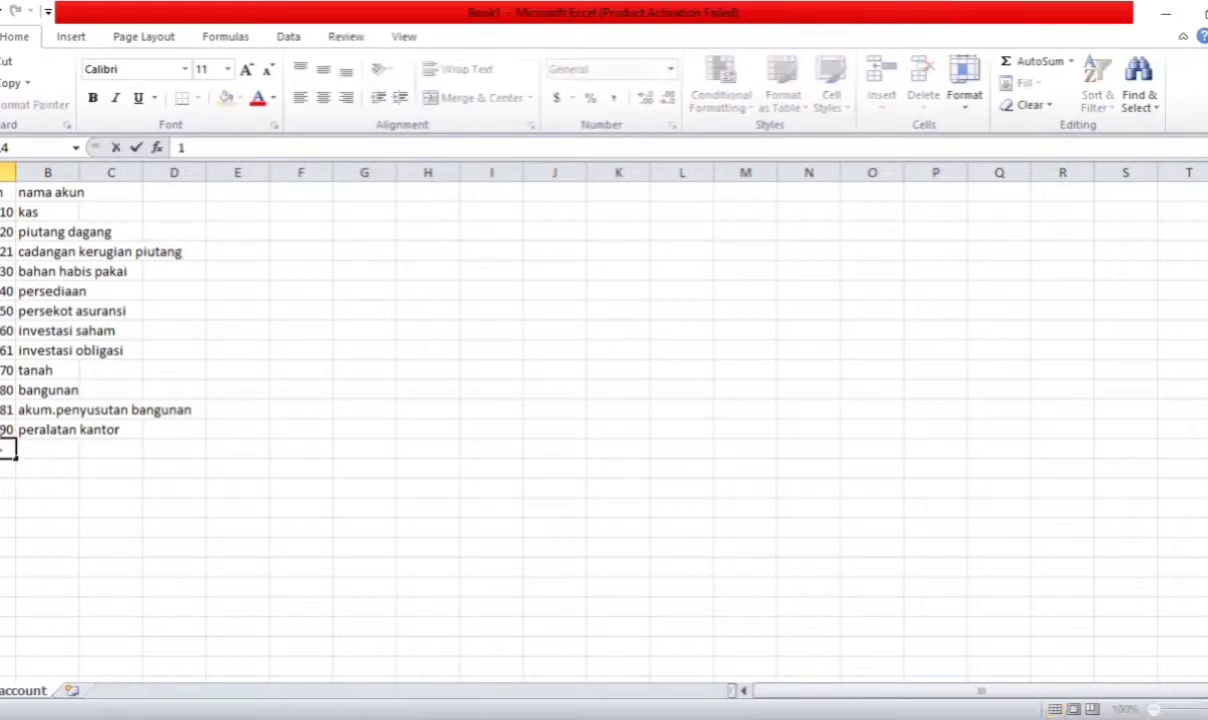
left_click(37, 444)
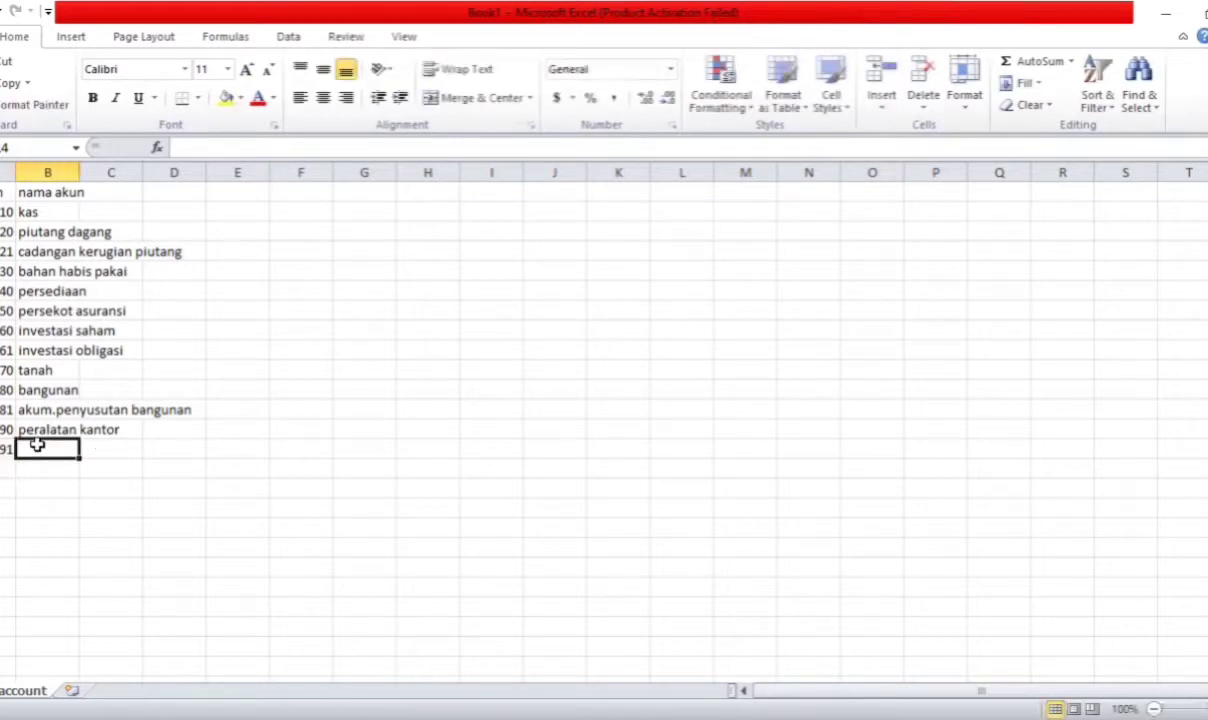
type("akumulasi penyusua")
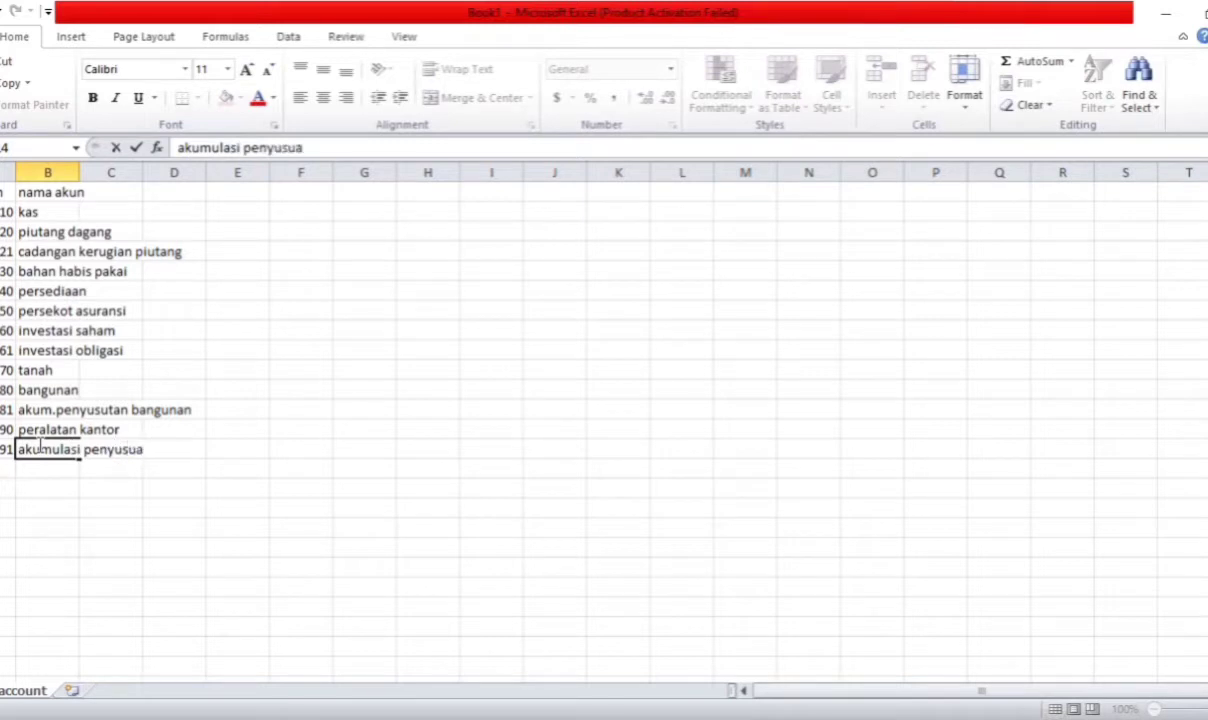
key("BackSpace")
type("tan per")
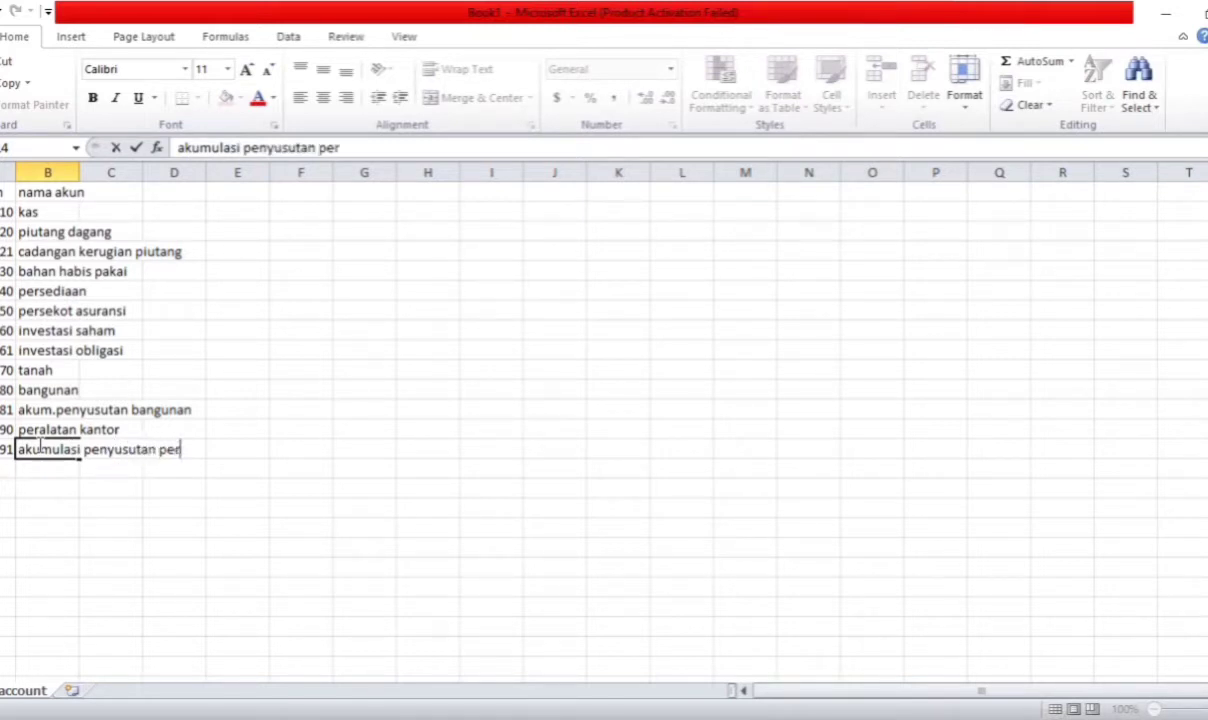
type("alatan kant")
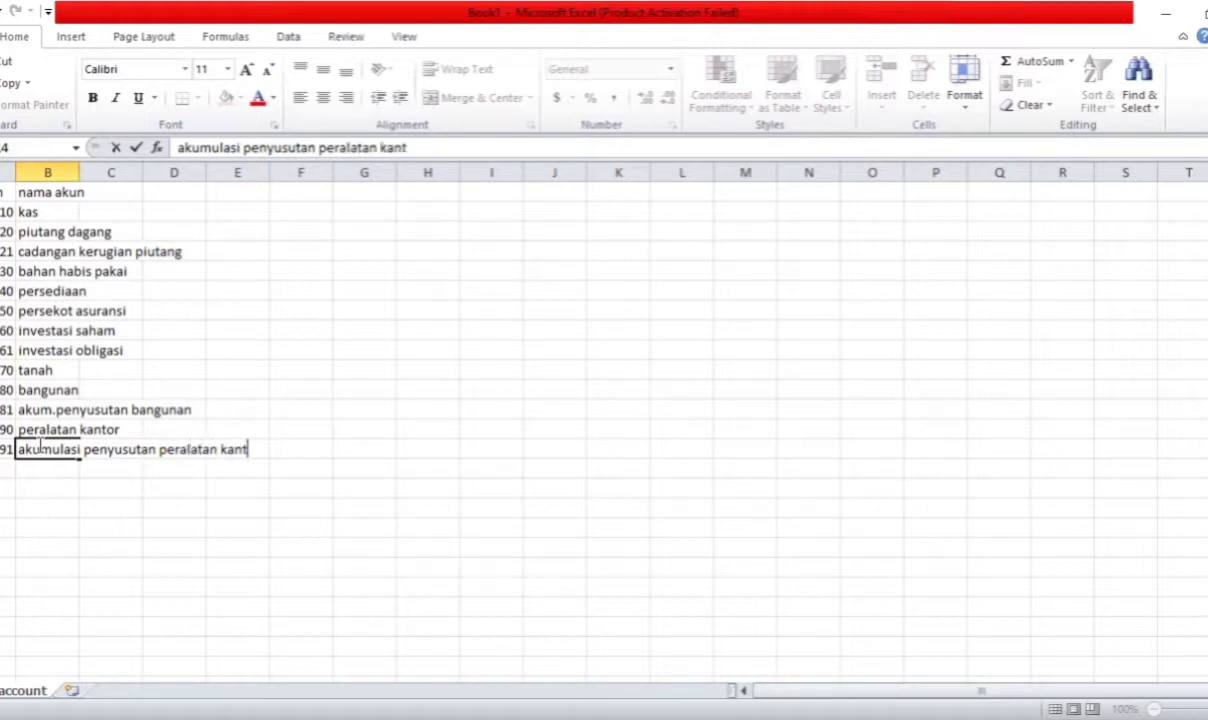
type("or")
key("Return")
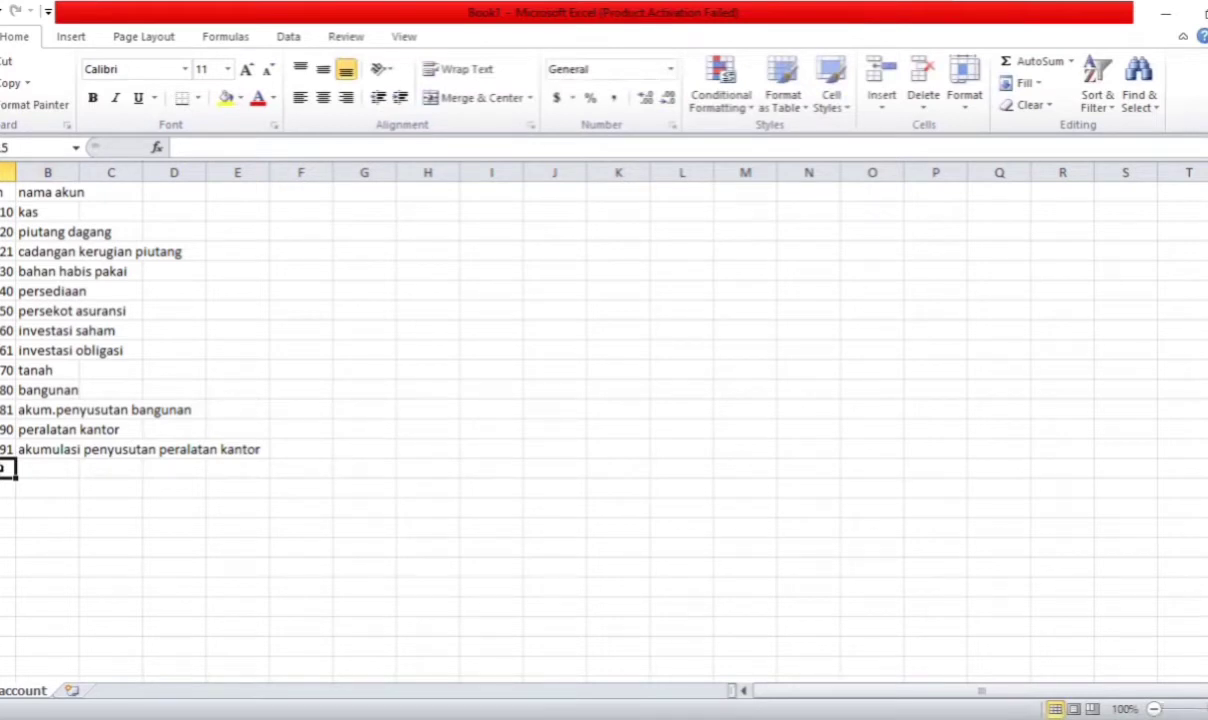
Fill row 15 with account code 200 in column A and the name "hutang dagang" in column B
type("200")
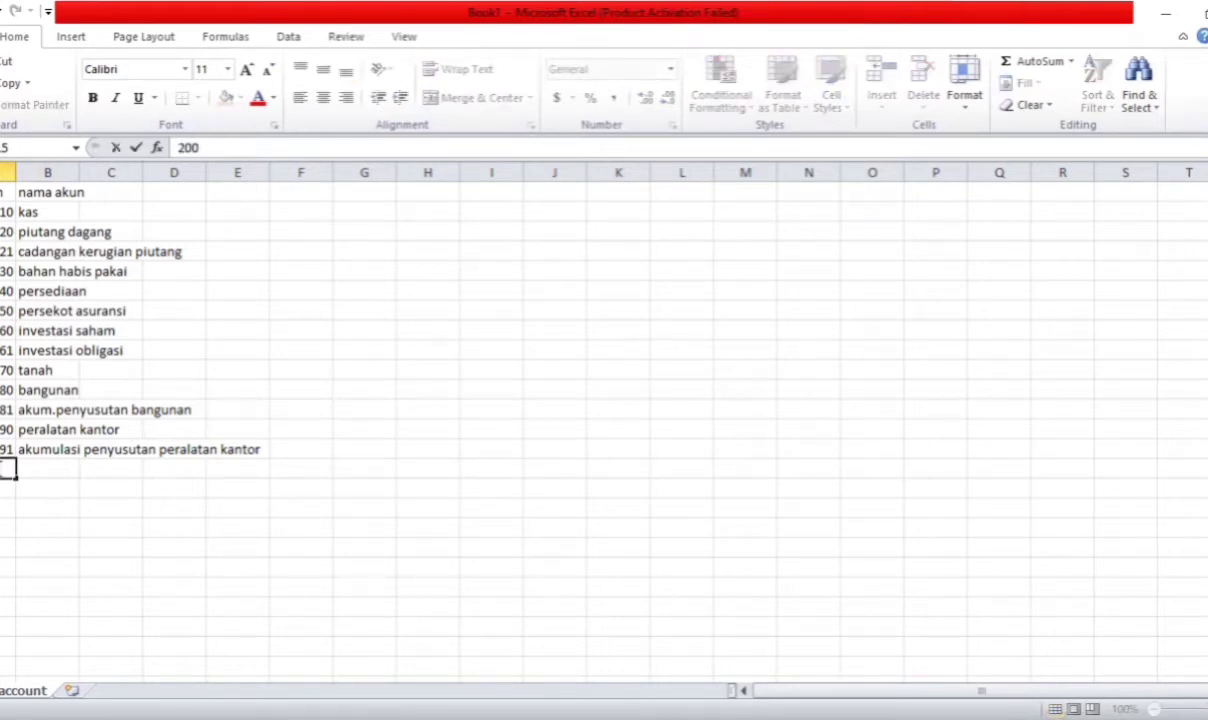
left_click(44, 470)
type("hutang")
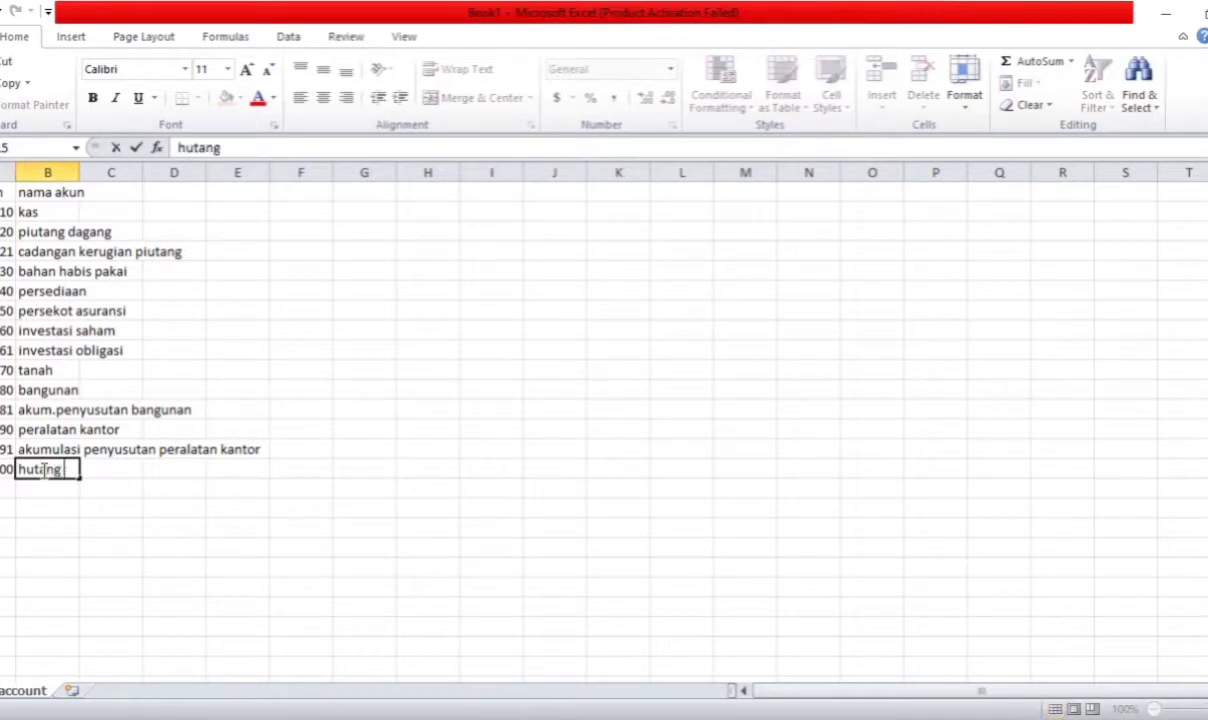
type(" dagang")
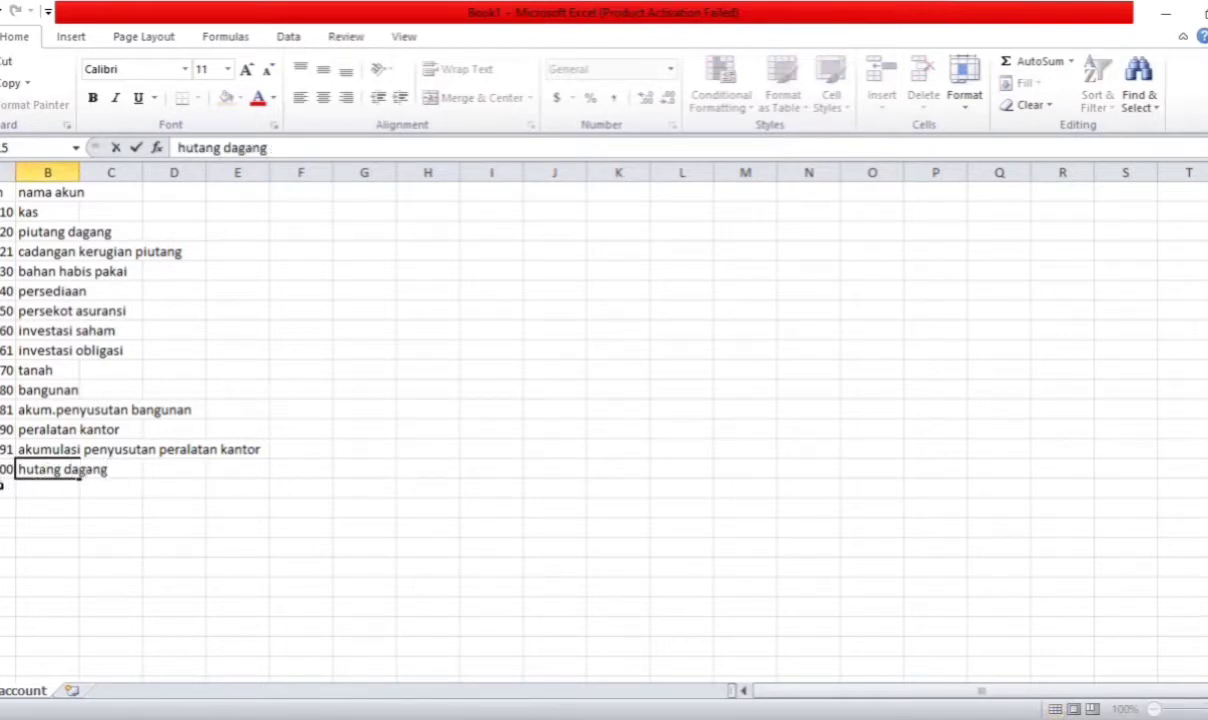
Fill row 16 with account code 210 in column A and the name "hutang gaji" in column B
left_click(3, 487)
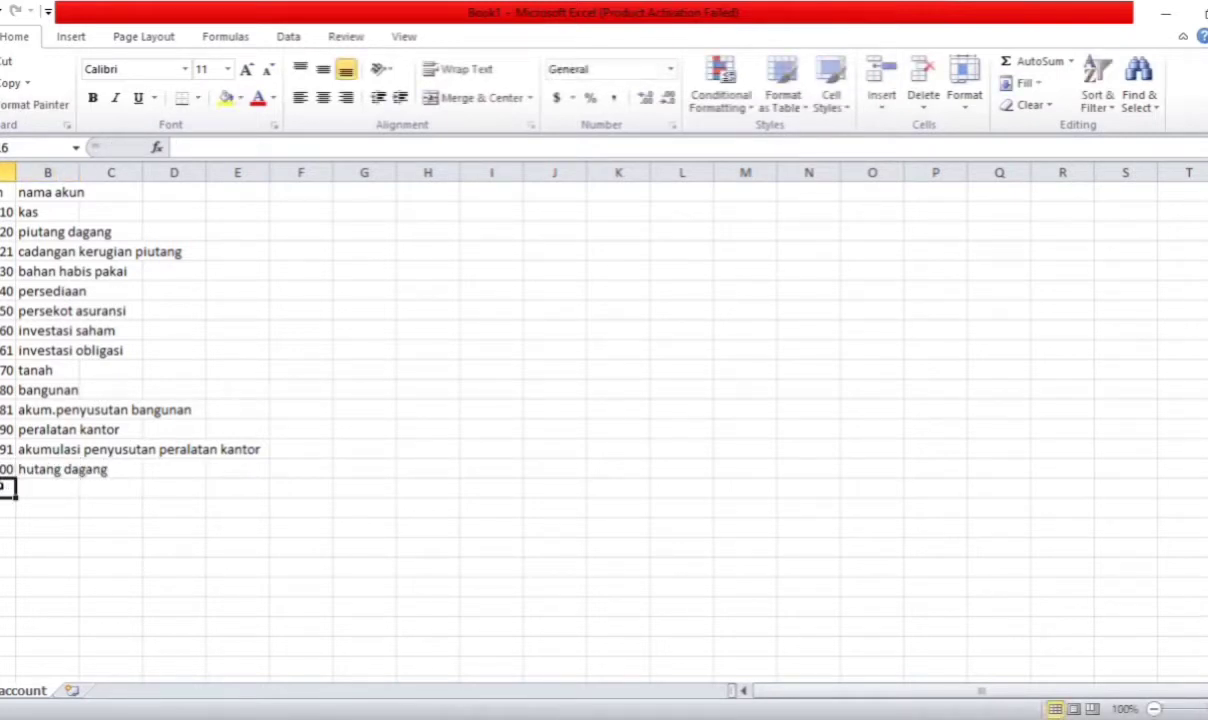
type("220")
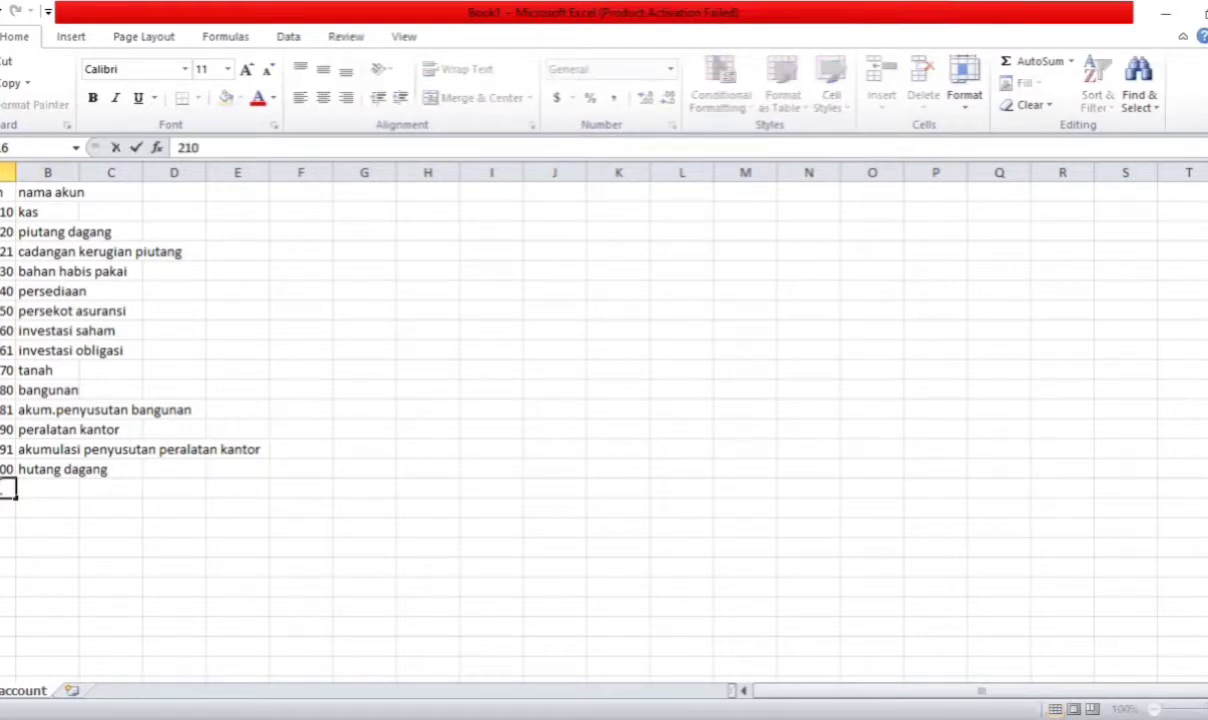
left_click(55, 489)
type("hutang")
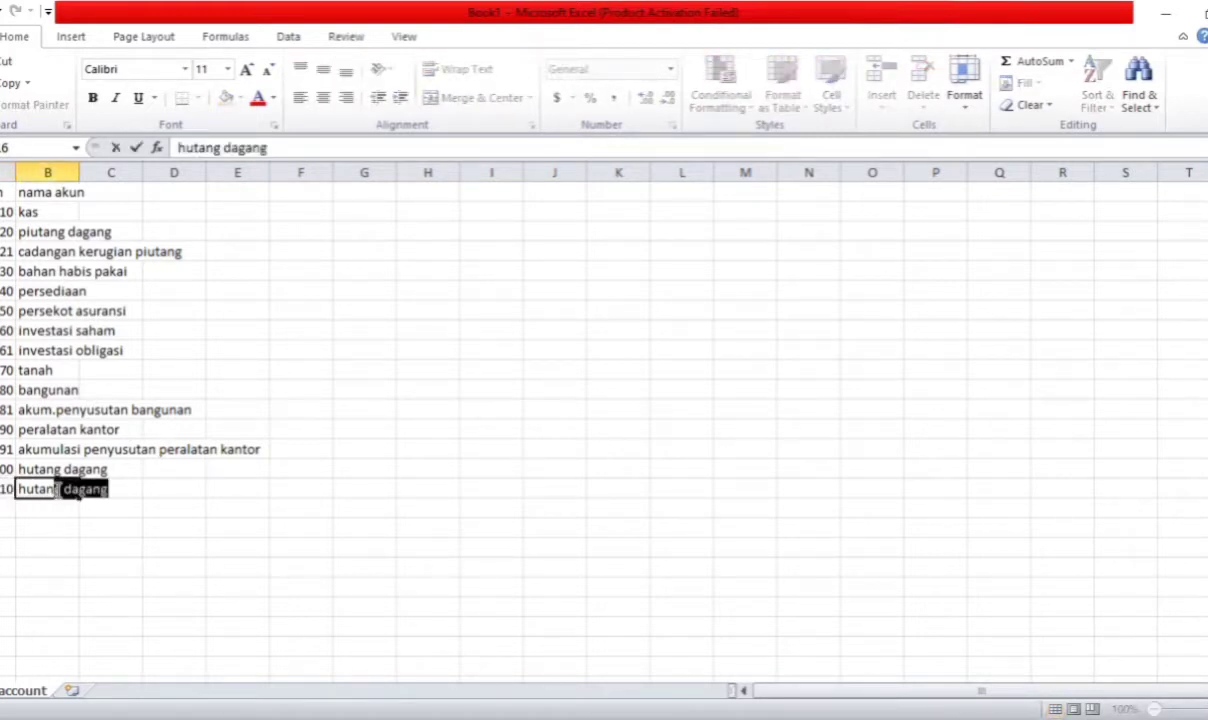
type(" gaji")
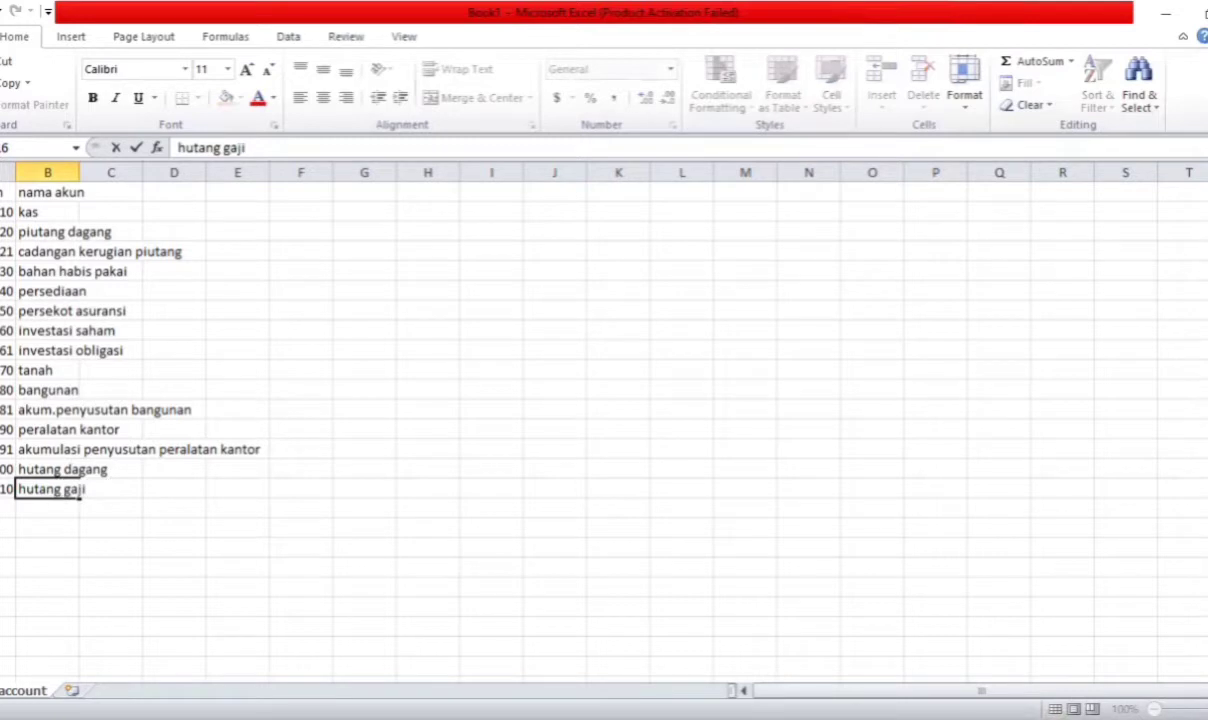
Fill row 17 with account code 220 in column A and the name "utang sewa" in column B
left_click(3, 508)
type("220")
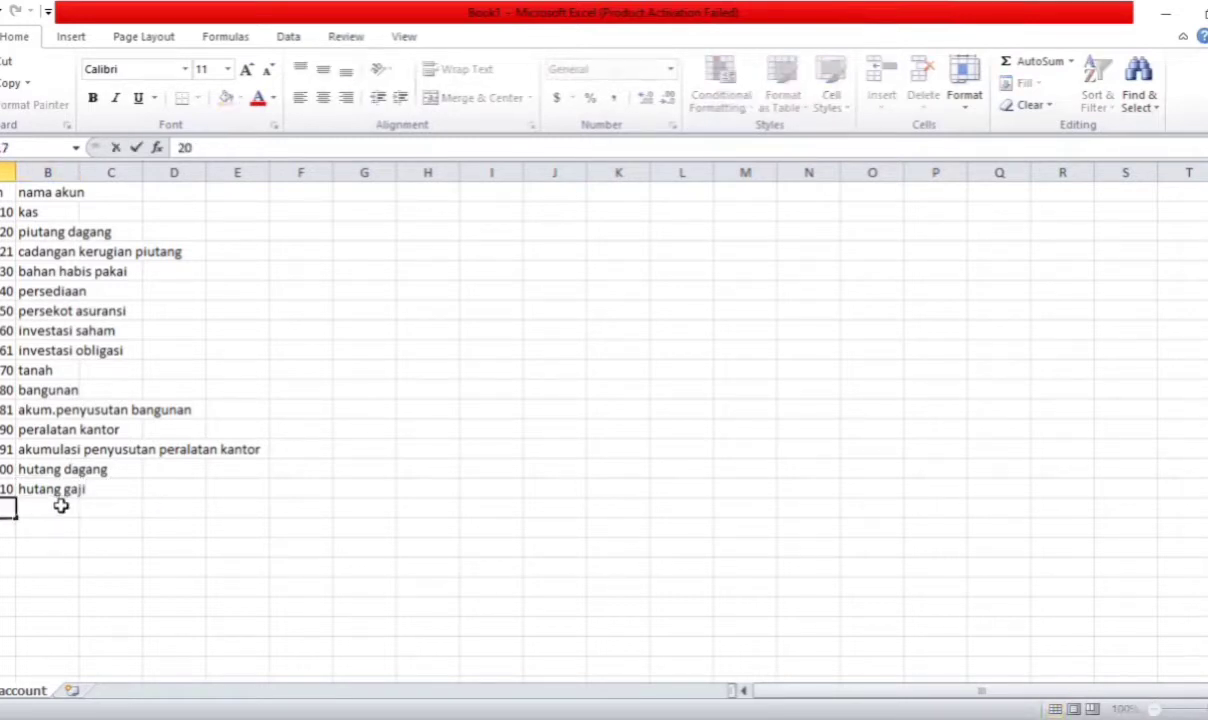
left_click(52, 505)
double_click(8, 508)
key("BackSpace")
key("BackSpace")
type("220")
left_click(39, 507)
type("utang se")
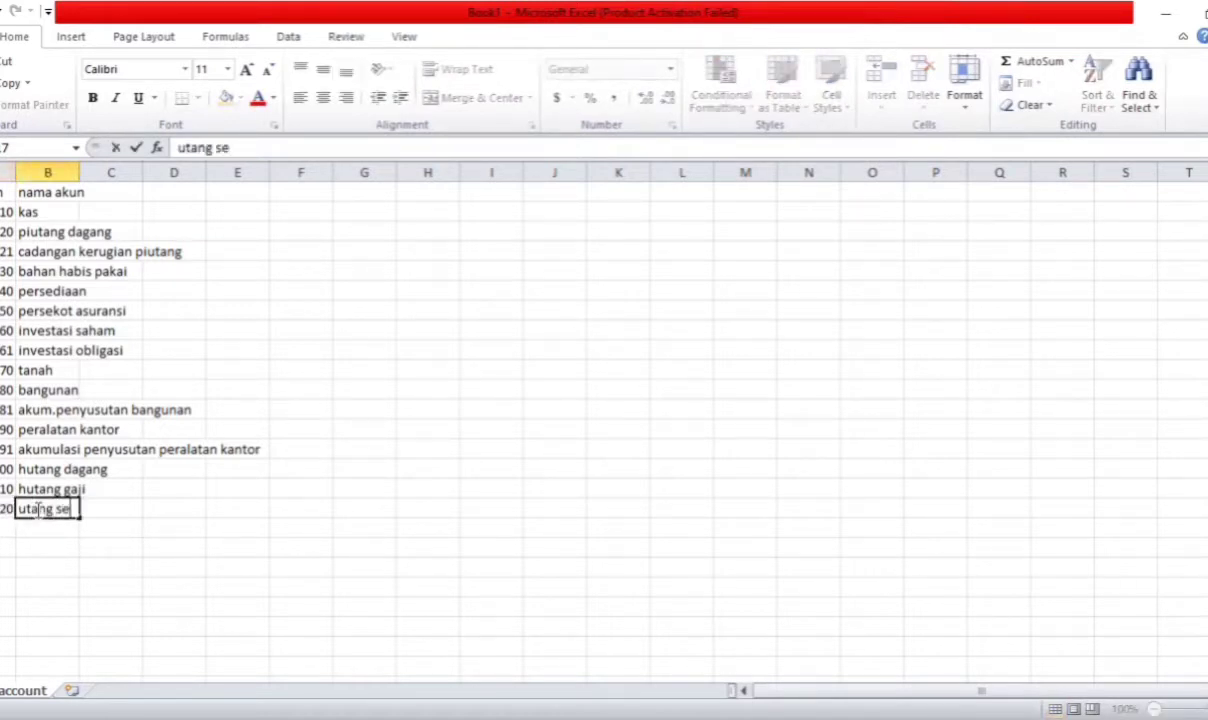
type("wa")
Fill row 18 with account code 300 in column A and the name "modal philodendron 1 januari" in column B
left_click(8, 528)
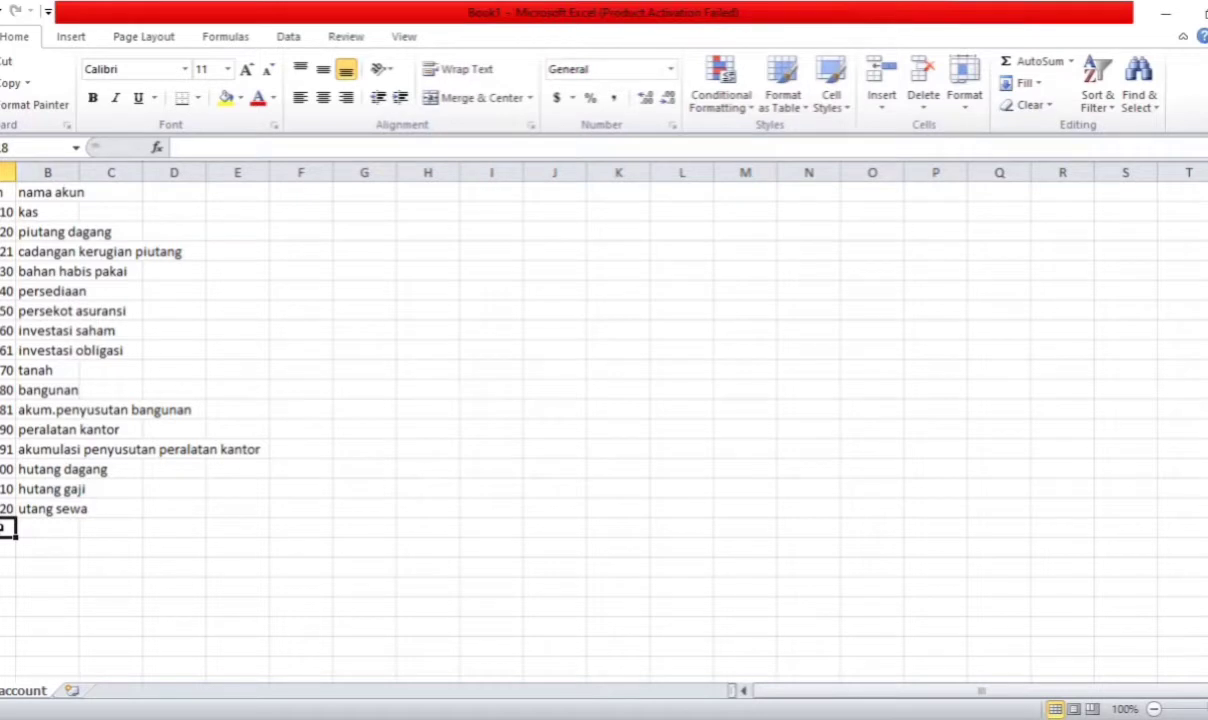
type("300")
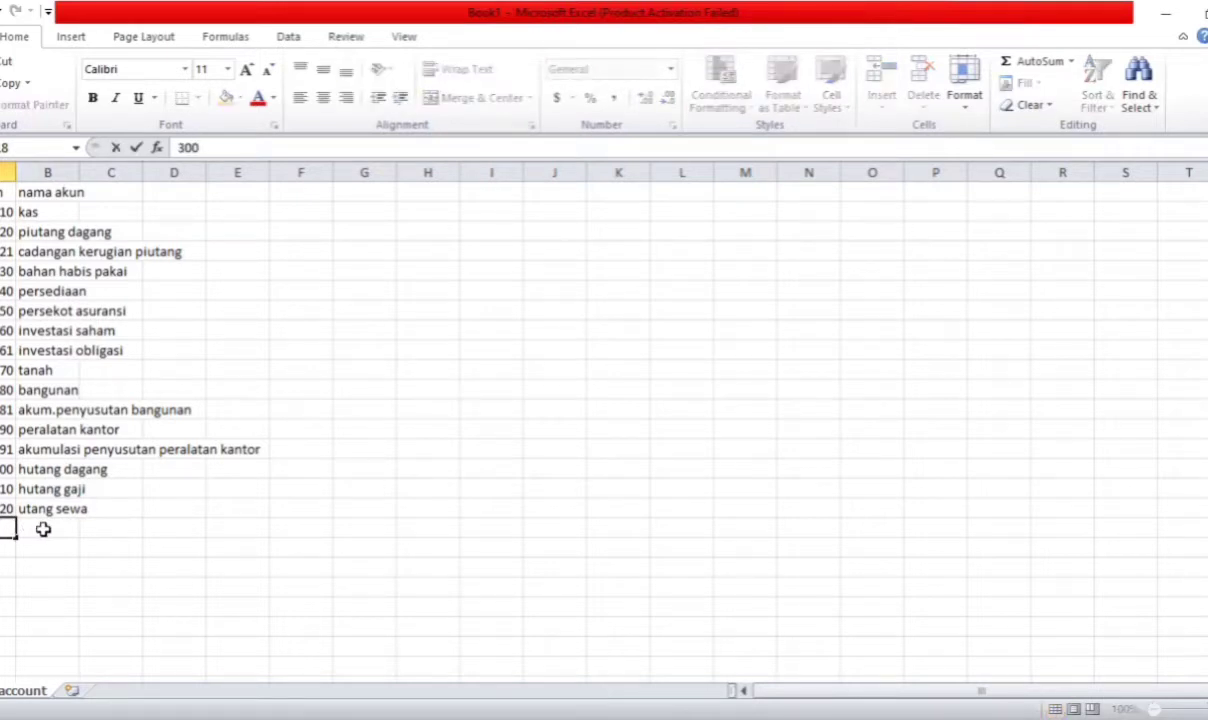
left_click(43, 529)
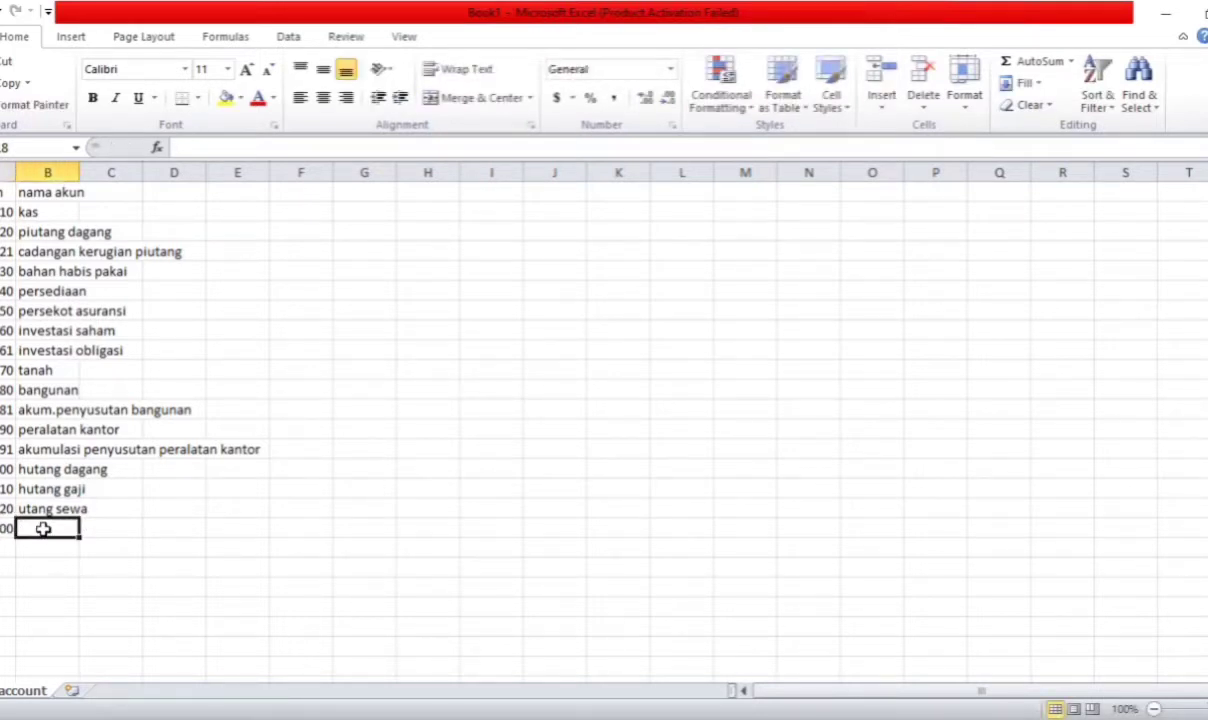
type("modal")
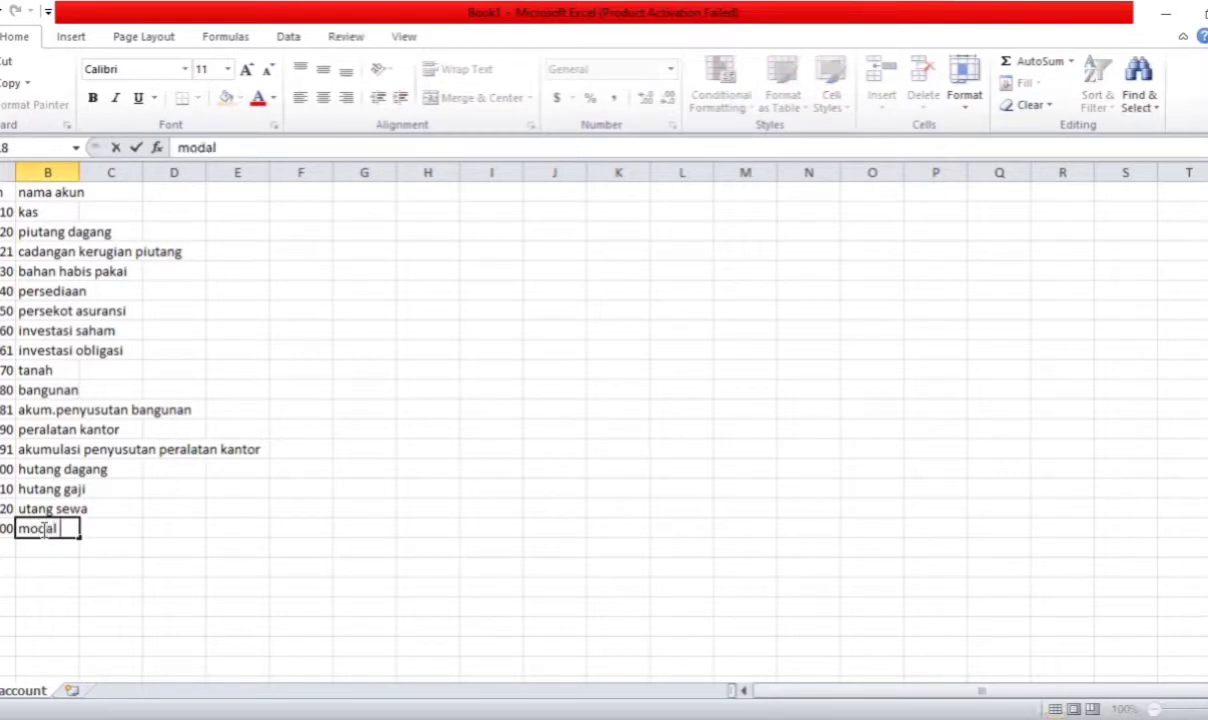
type(" philodend")
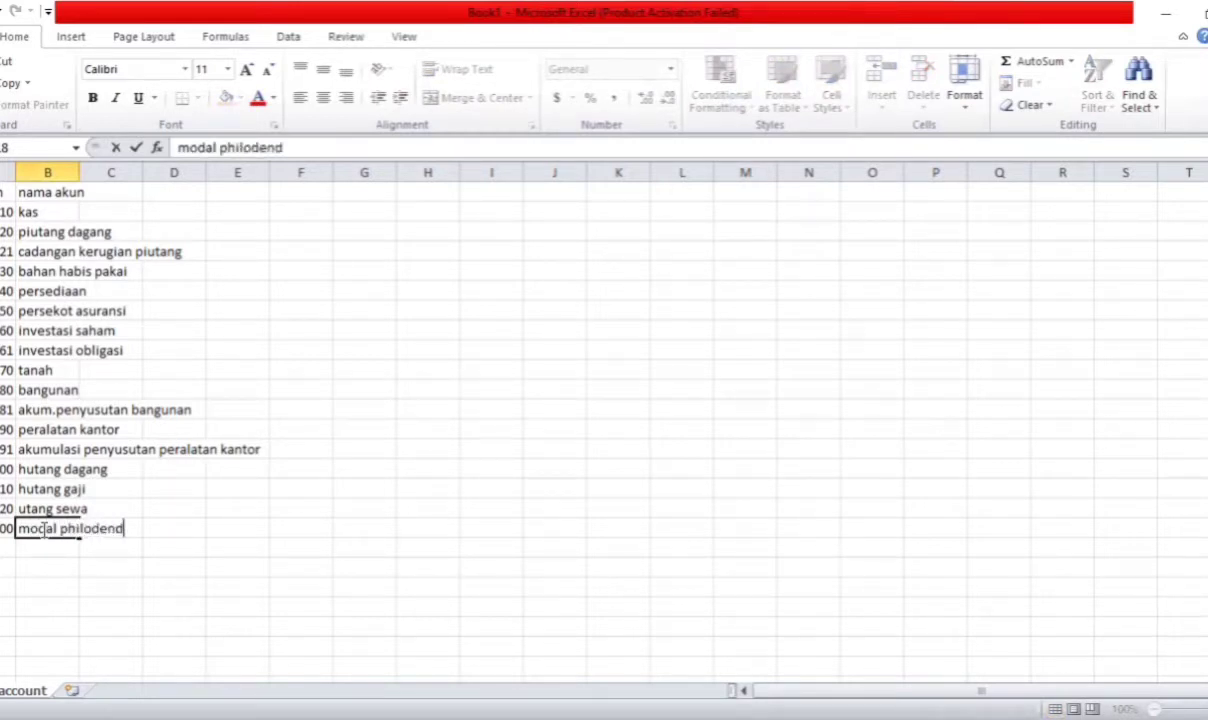
type("ron 1 jan")
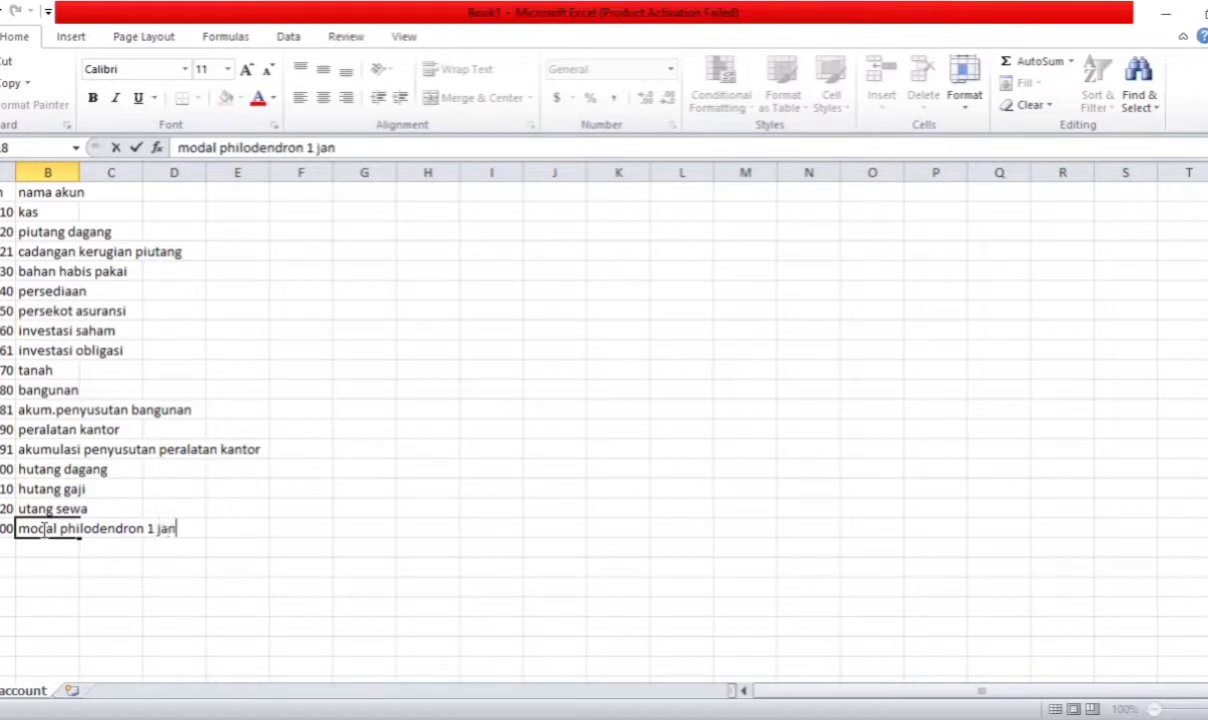
type("uari")
Fill row 19 with account code 310 in column A and the name "prive philodendron" in column B
left_click(6, 546)
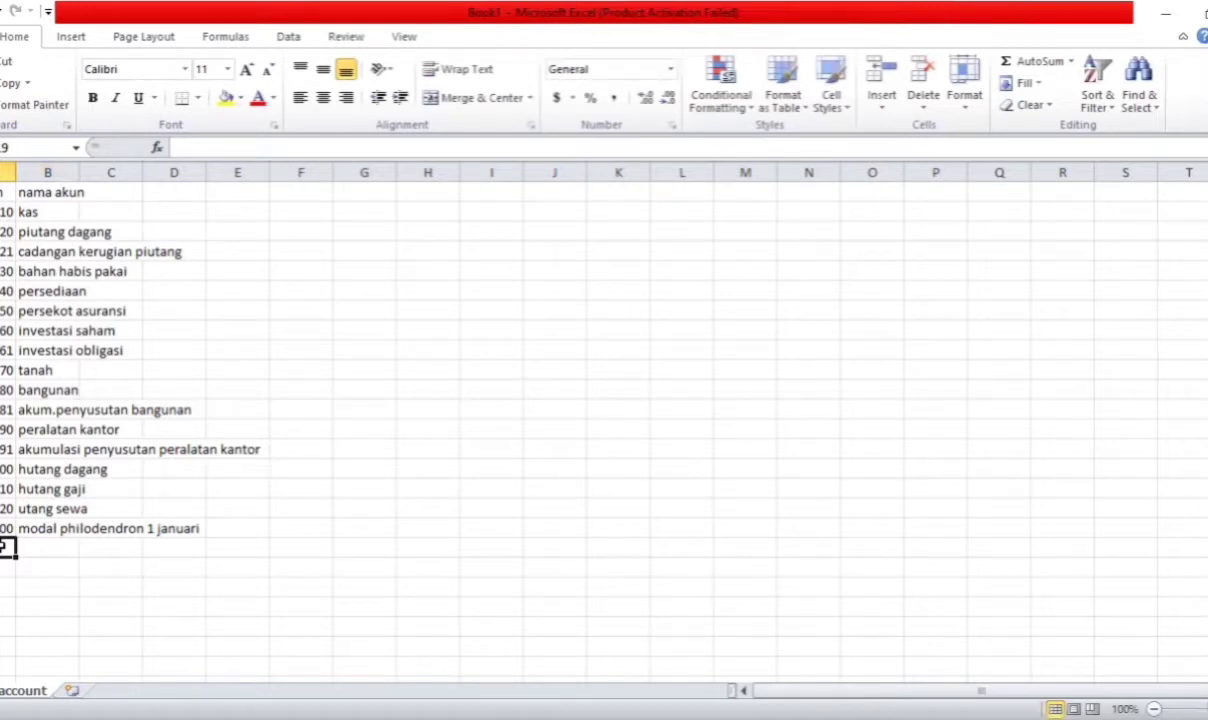
type("310")
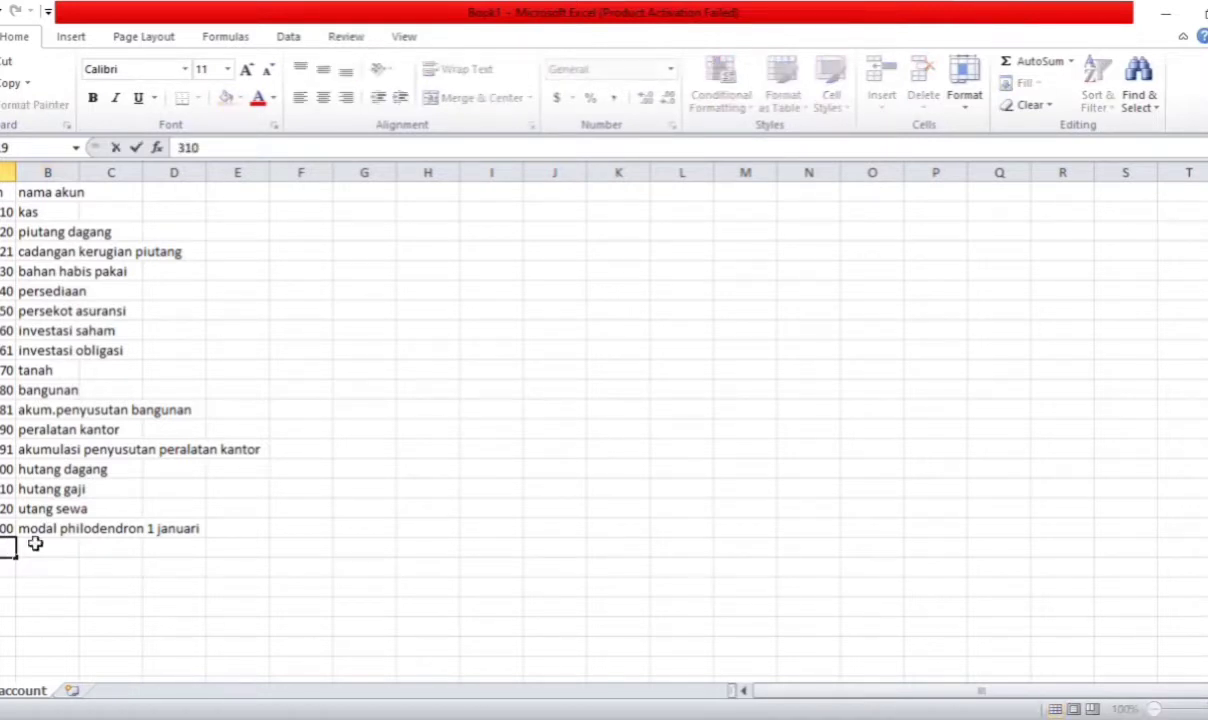
left_click(39, 545)
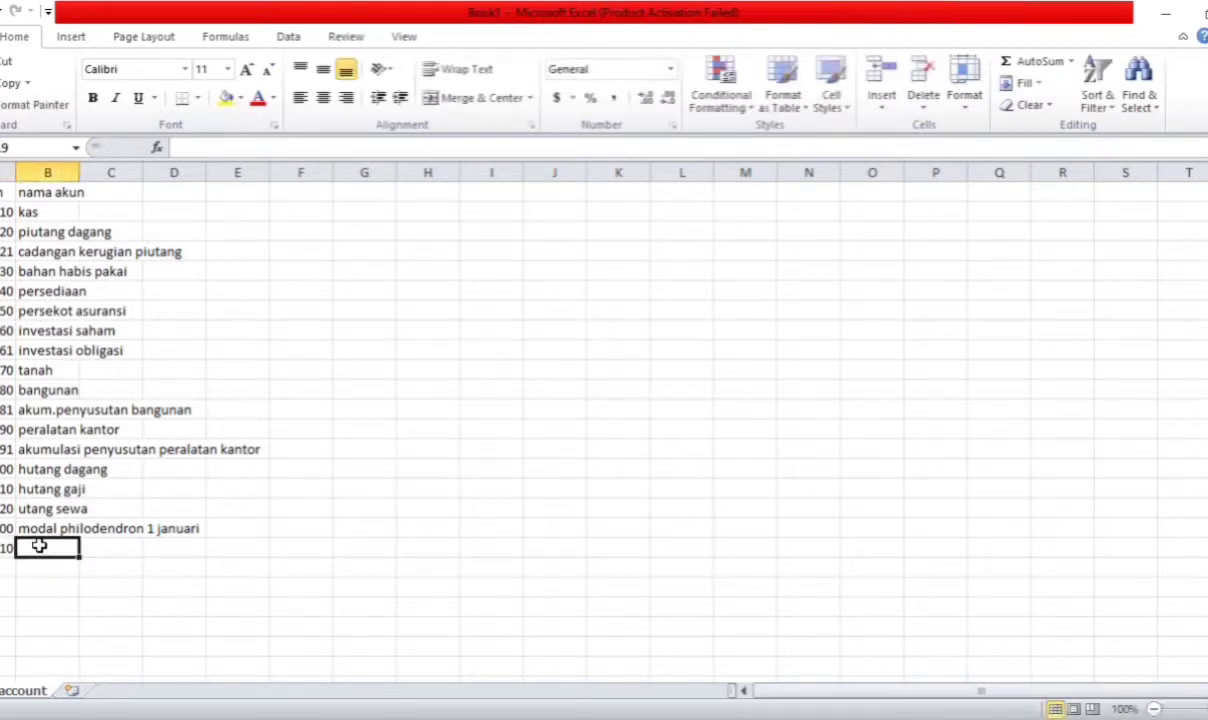
type("p")
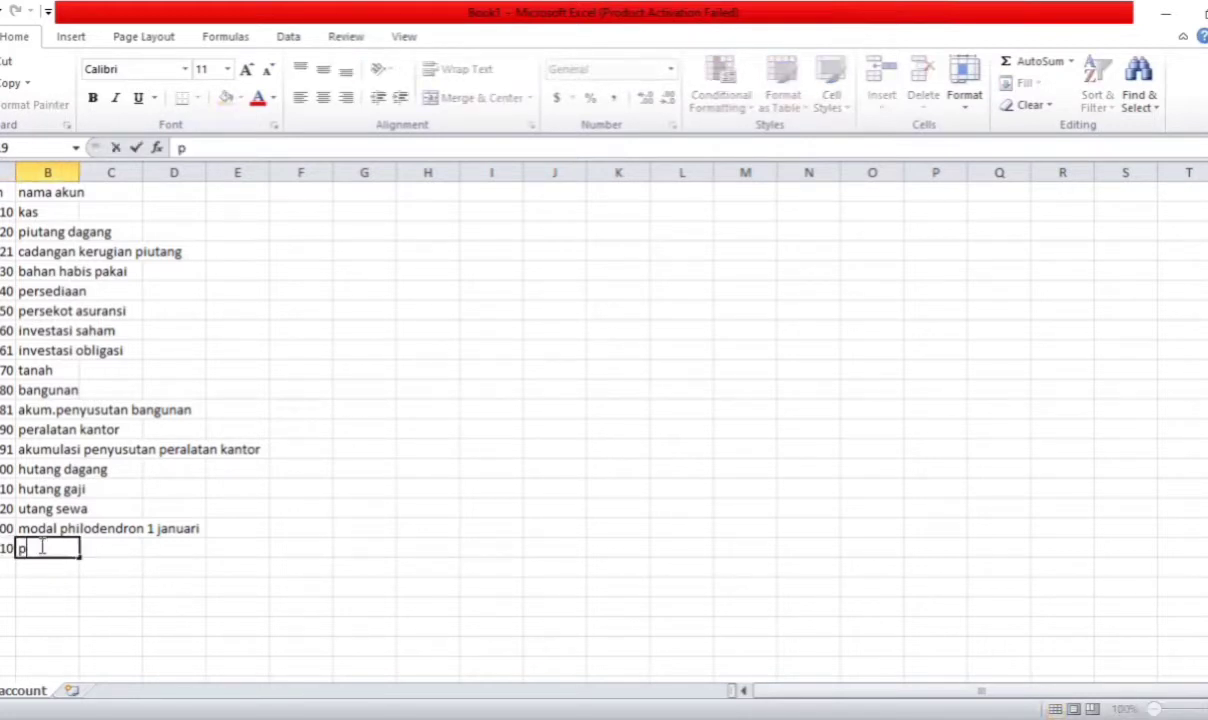
type("rive pg")
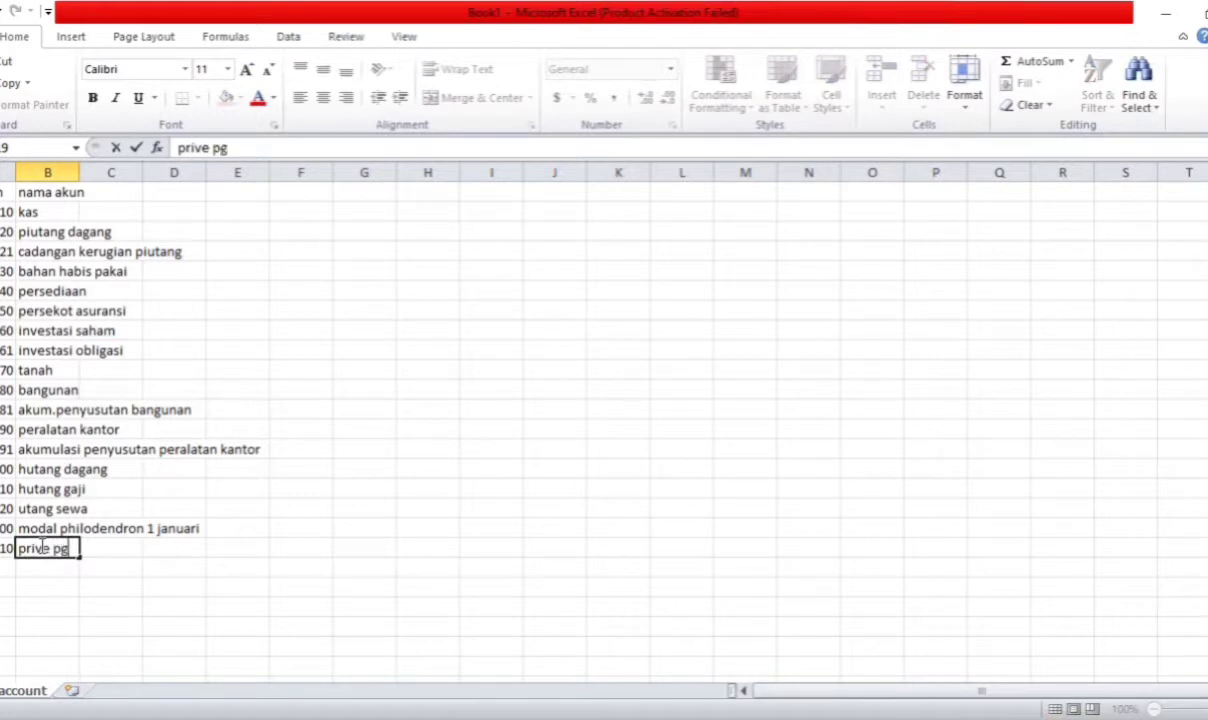
key("BackSpace")
type("hilodendron")
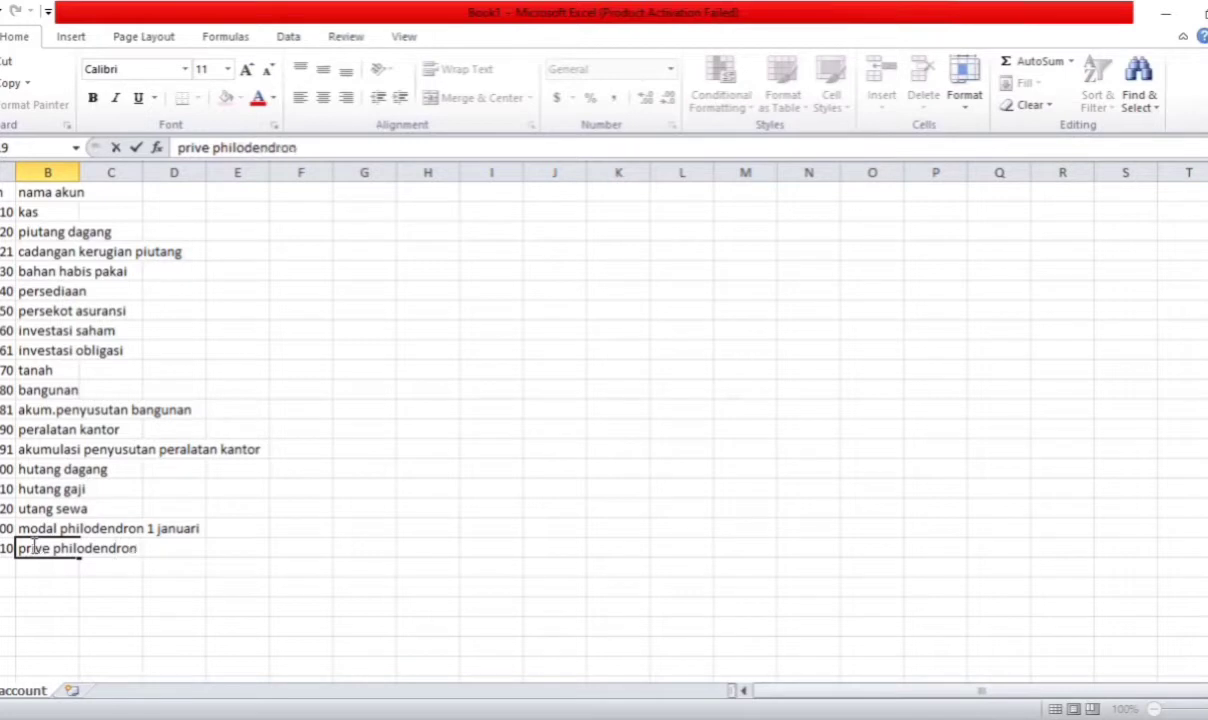
key("Return")
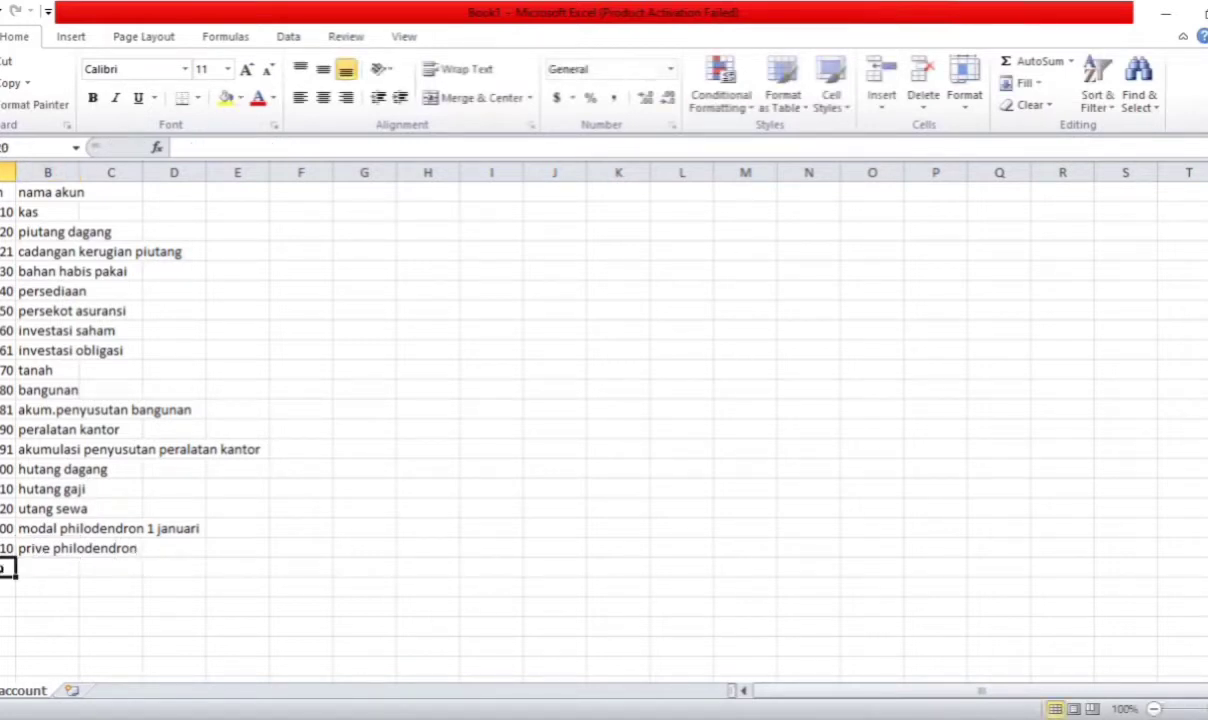
Fill row 20 with account code 320 in column A and the name "iktisar L/R" in column B
type("320")
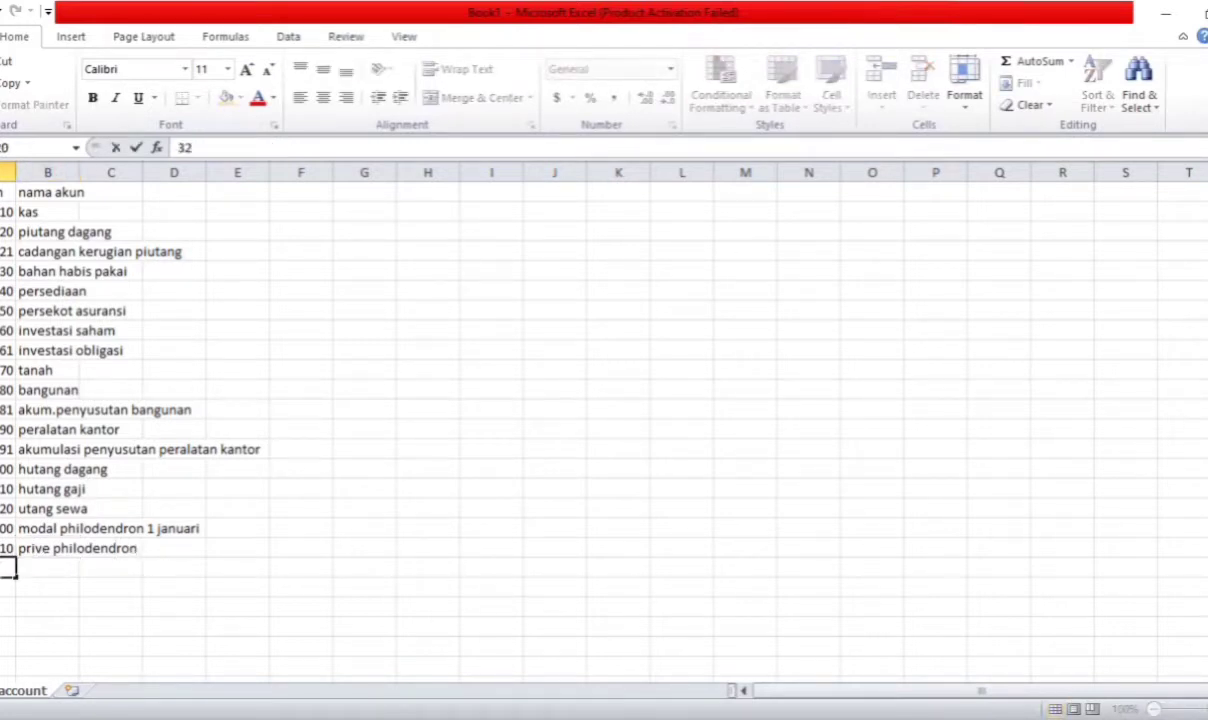
left_click(43, 567)
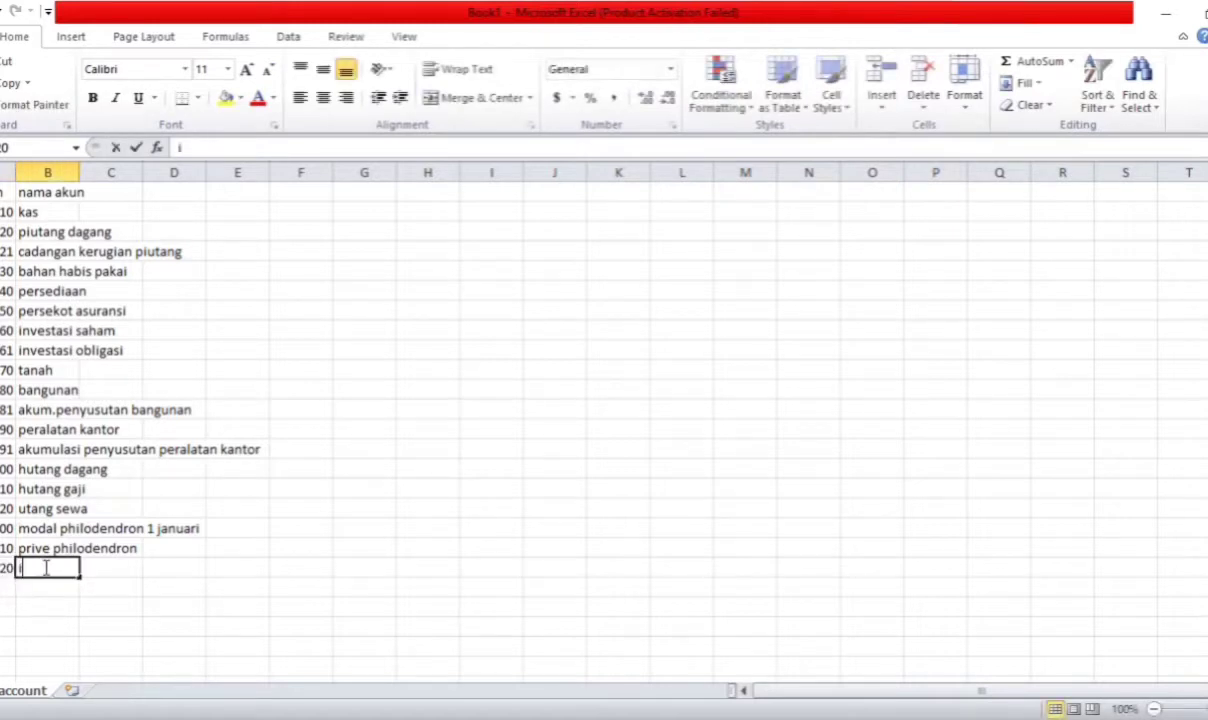
type("iktisar")
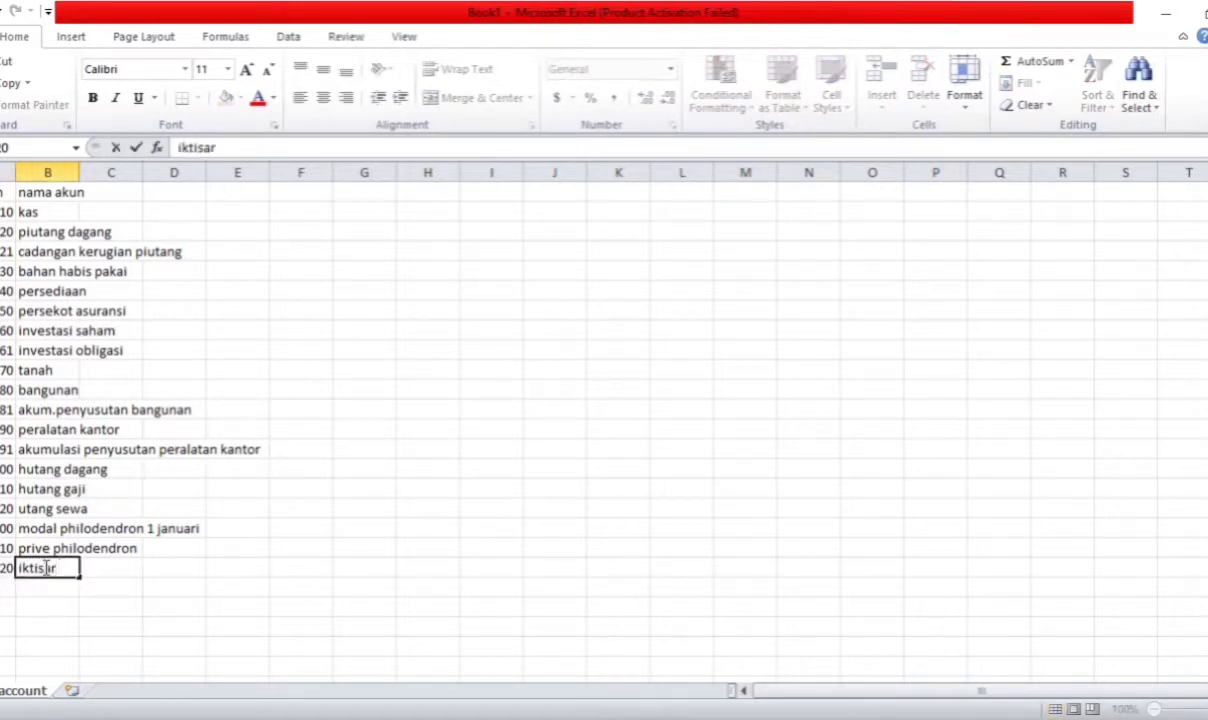
type(" L/R")
Fill row 21 with account code 400 in column A and the name "penjualan" in column B
left_click(6, 587)
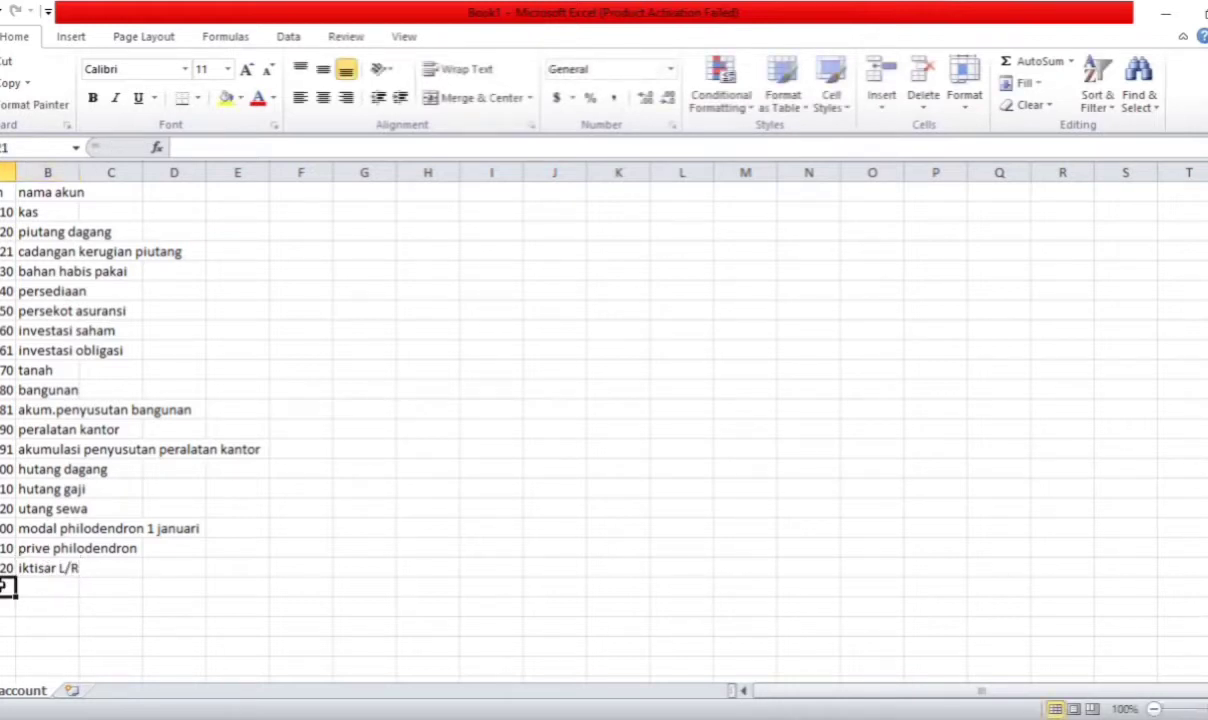
type("400")
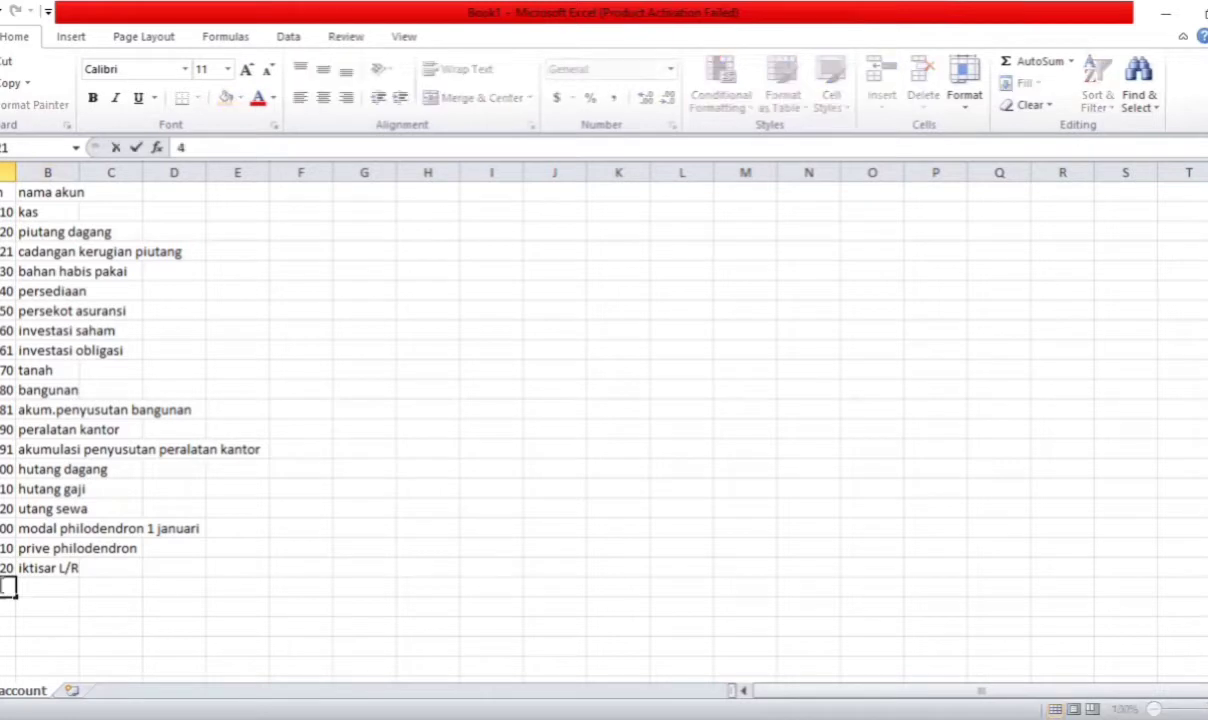
left_click(37, 589)
type("p")
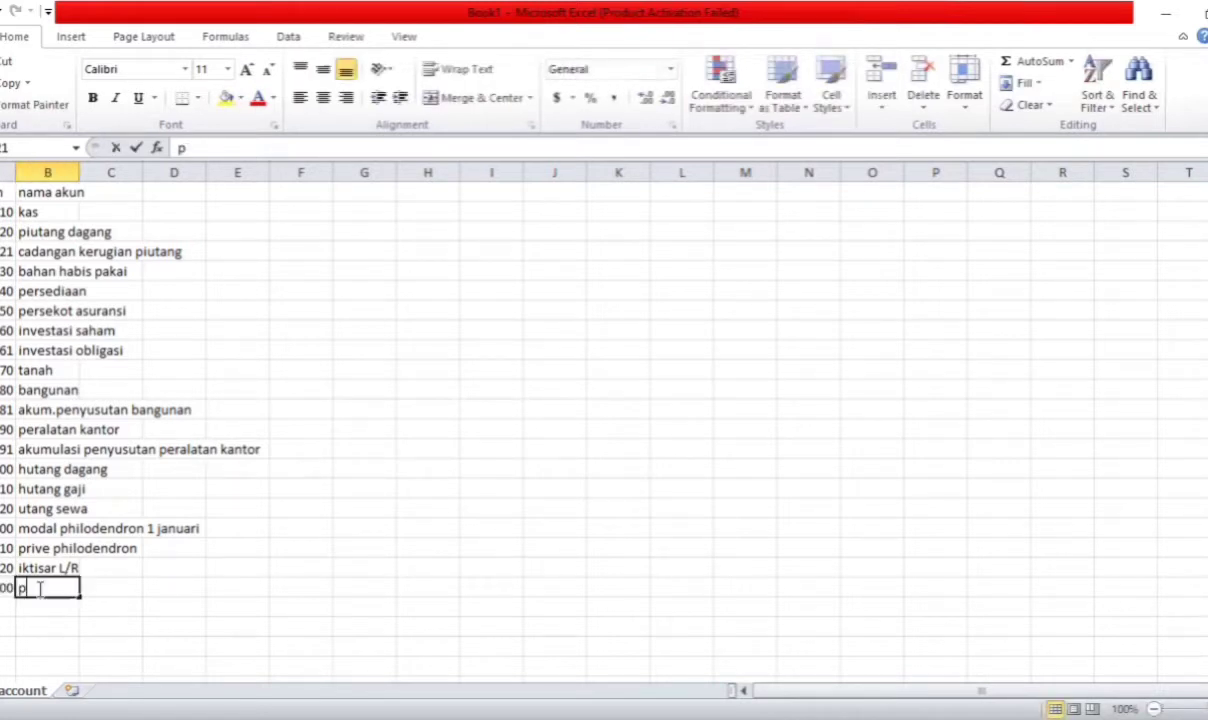
type("enjualan")
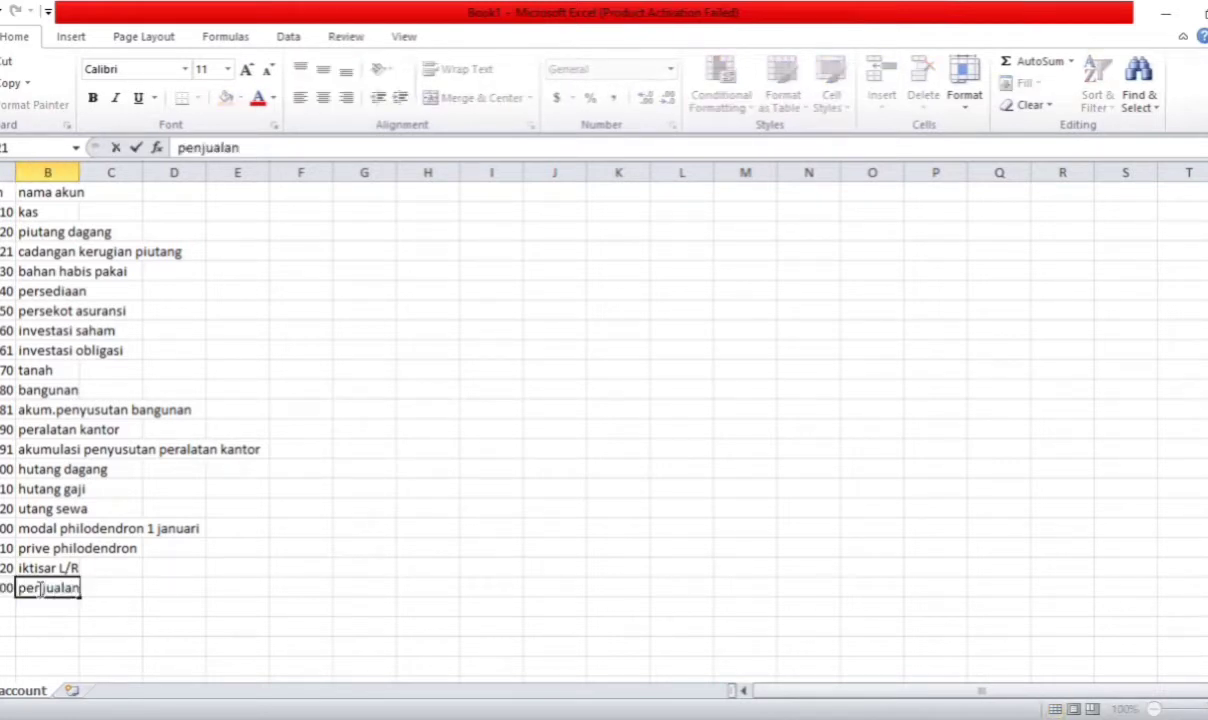
Fill row 22 with account code 410 in column A and the name "retur penjualan" in column B
left_click(7, 606)
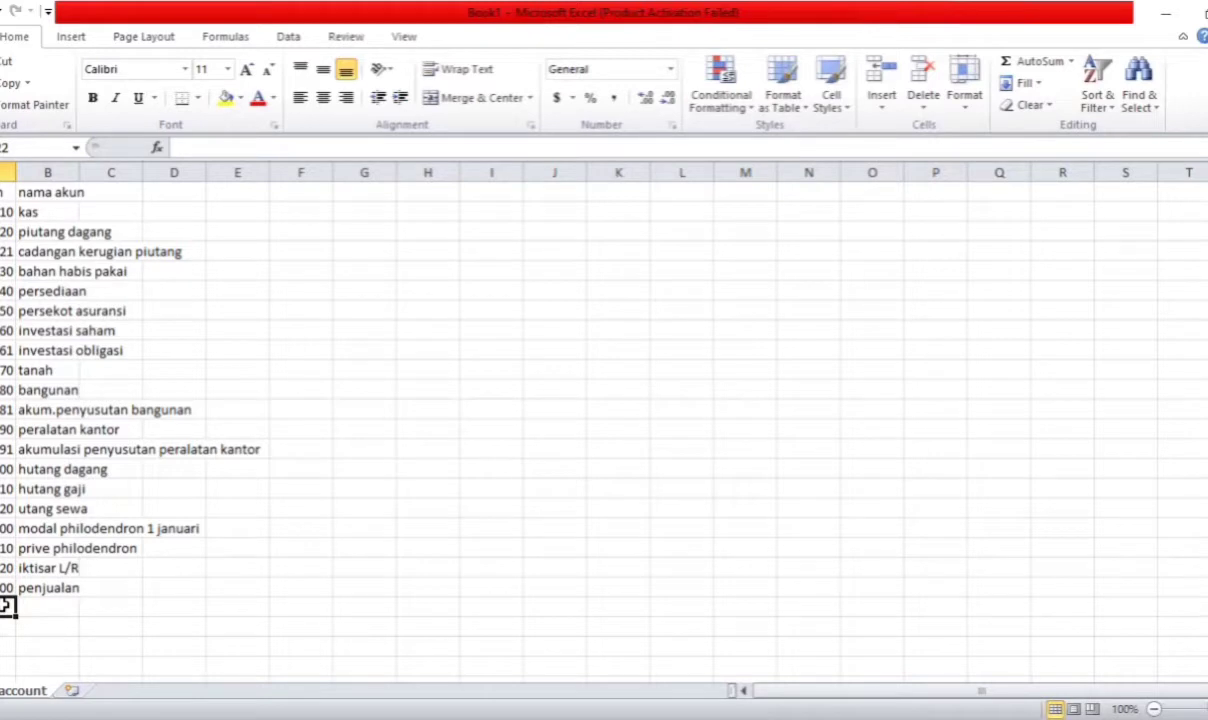
type("410")
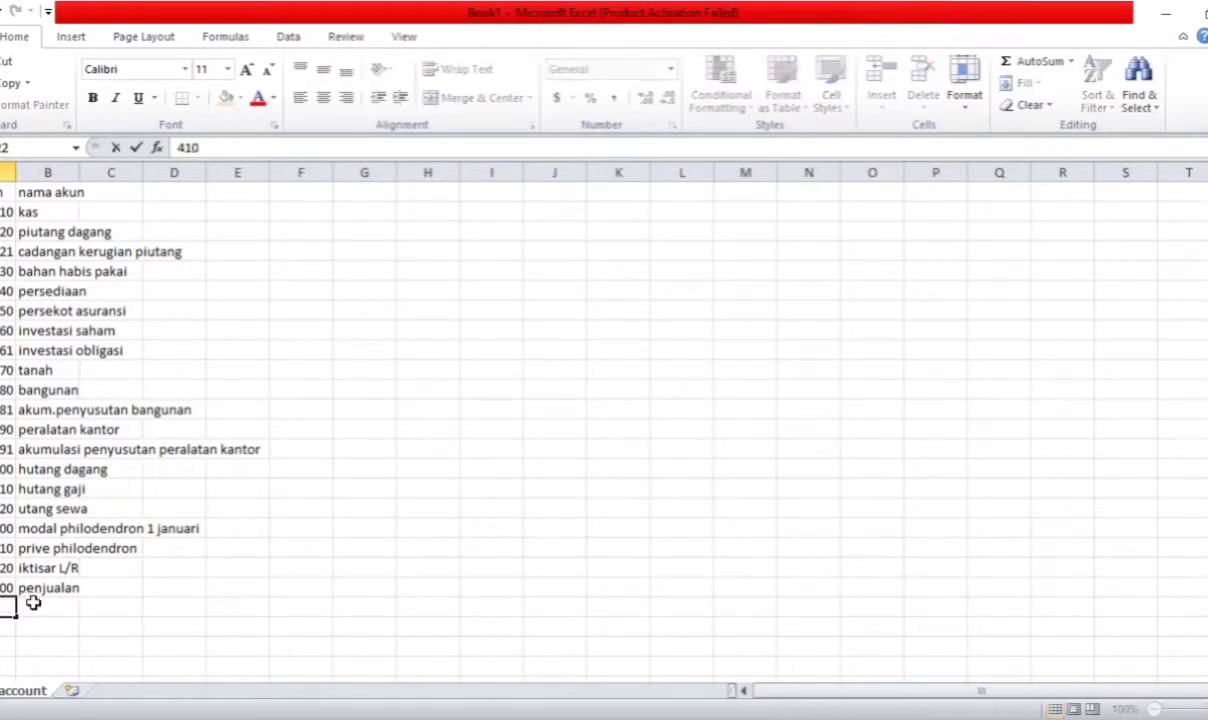
left_click(49, 605)
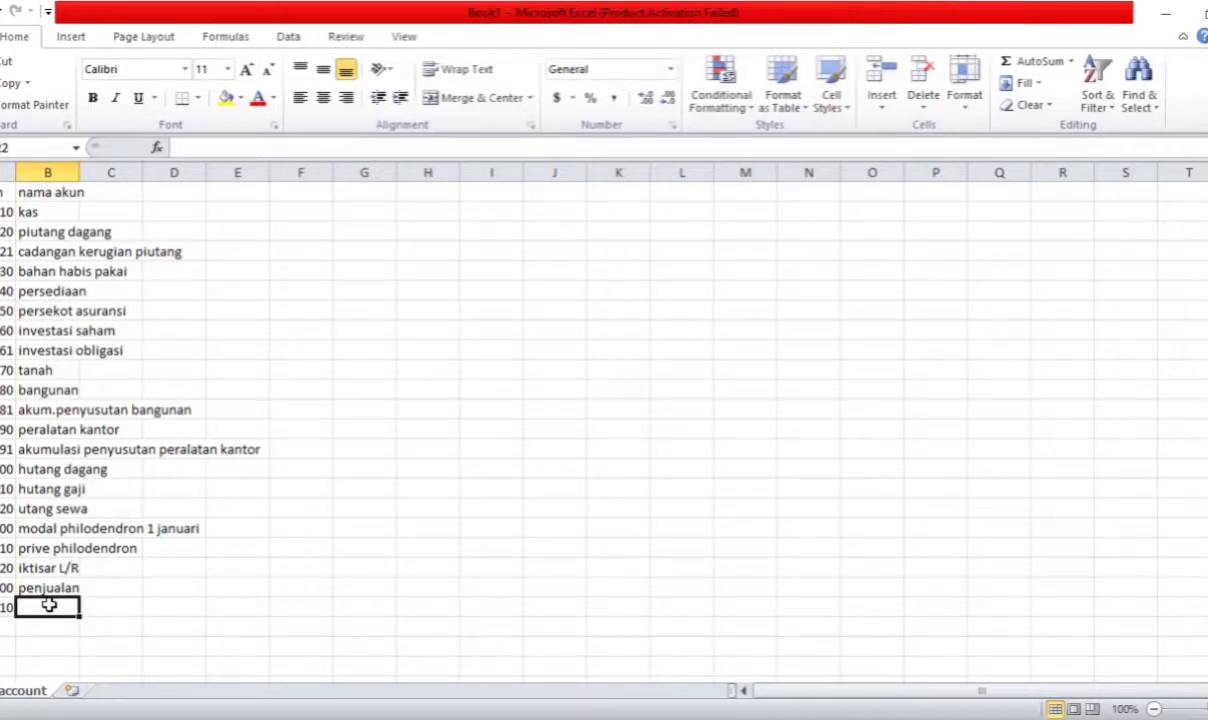
type("retur")
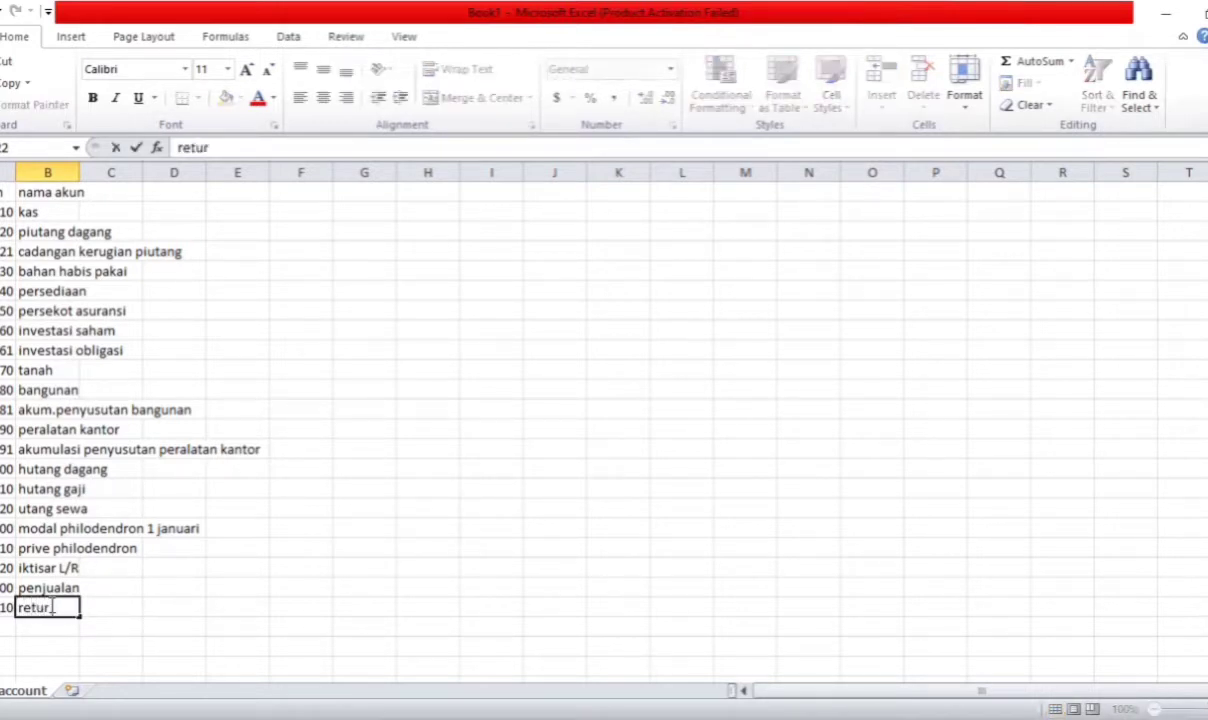
type(" penjualan")
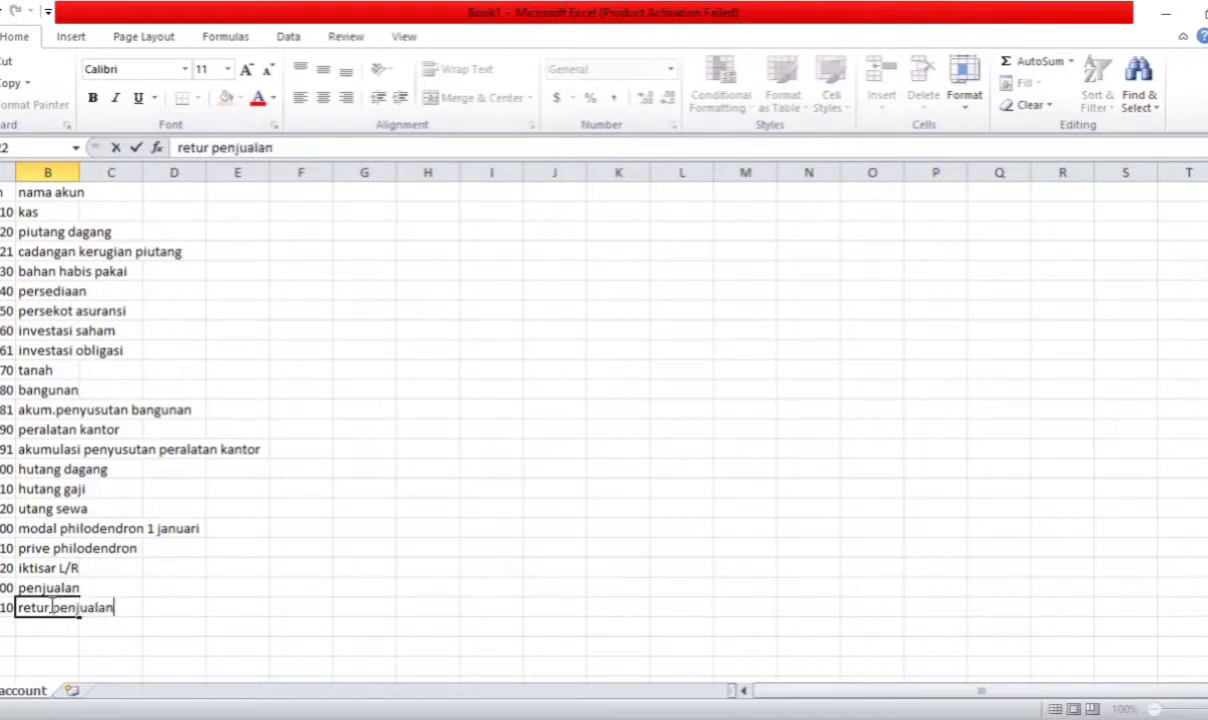
key("Return")
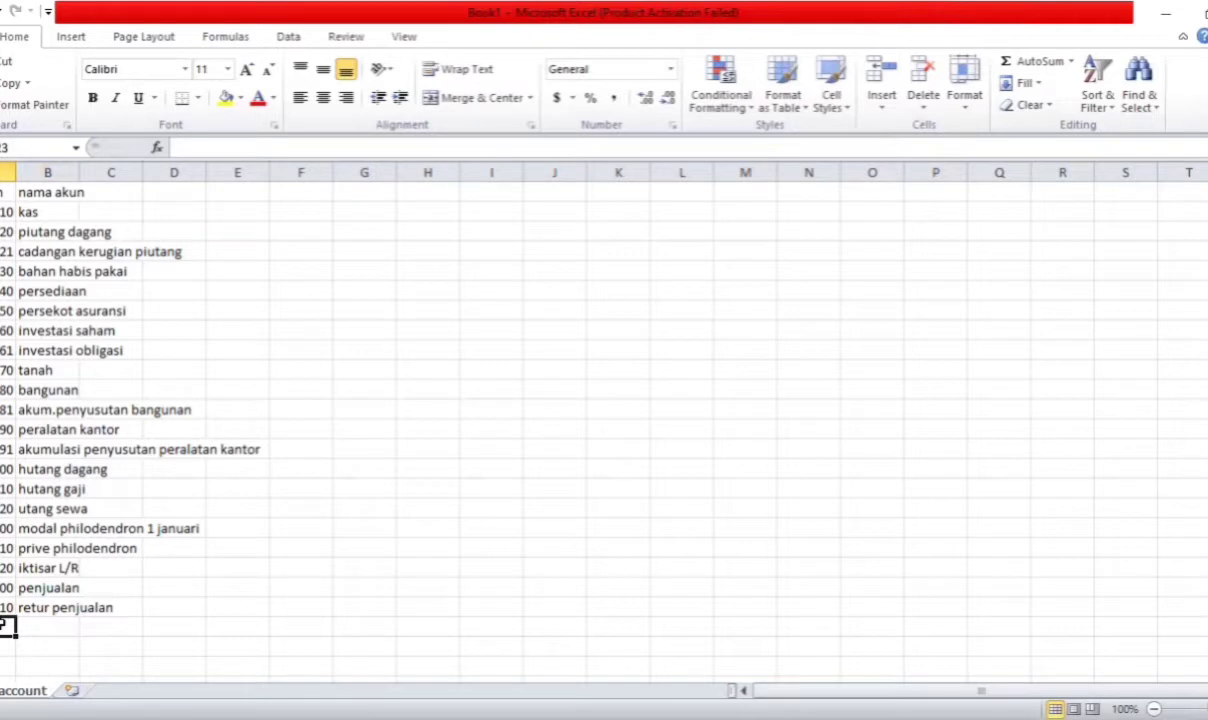
Fill row 23 with account code 420 in column A and the name "potongan penjualan" in column B
type("420")
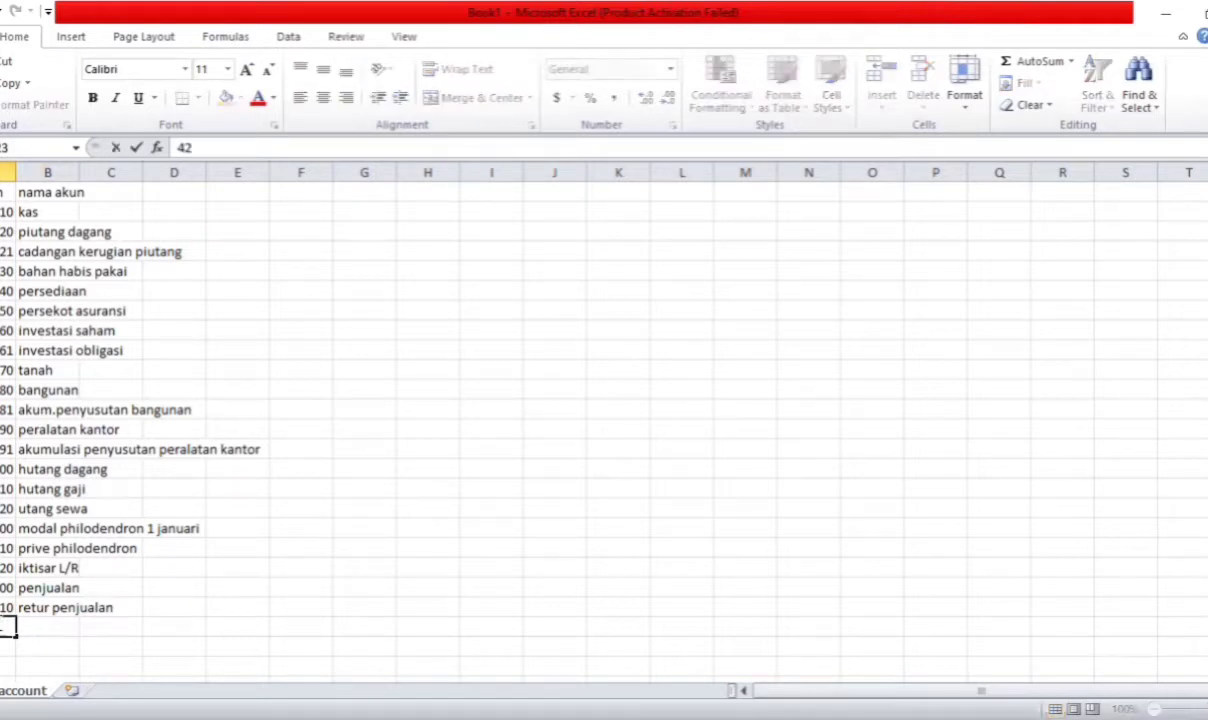
left_click(35, 626)
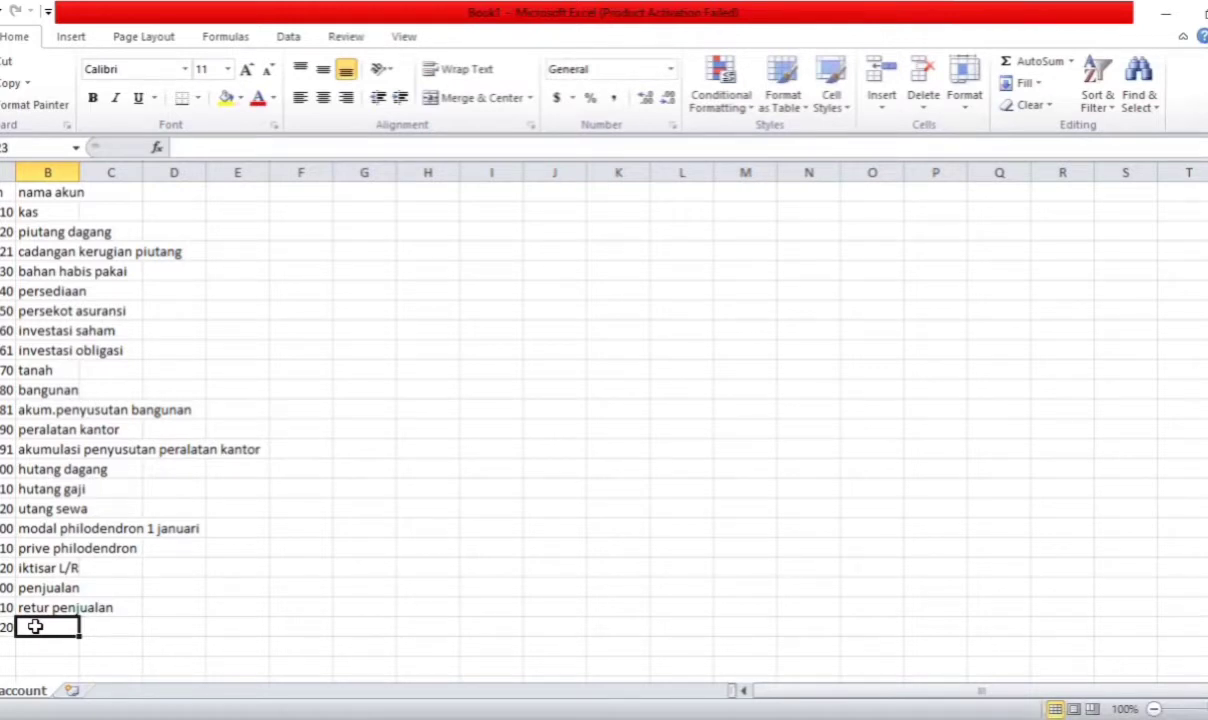
type("potongan")
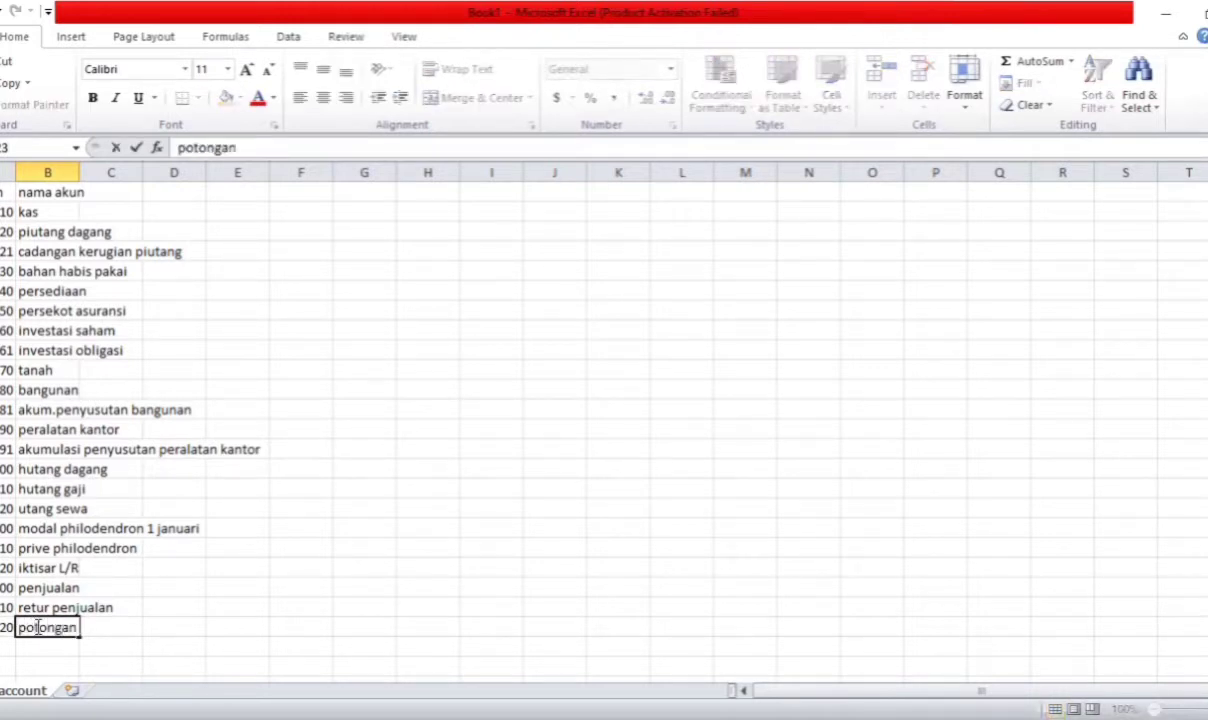
type(" penjualan")
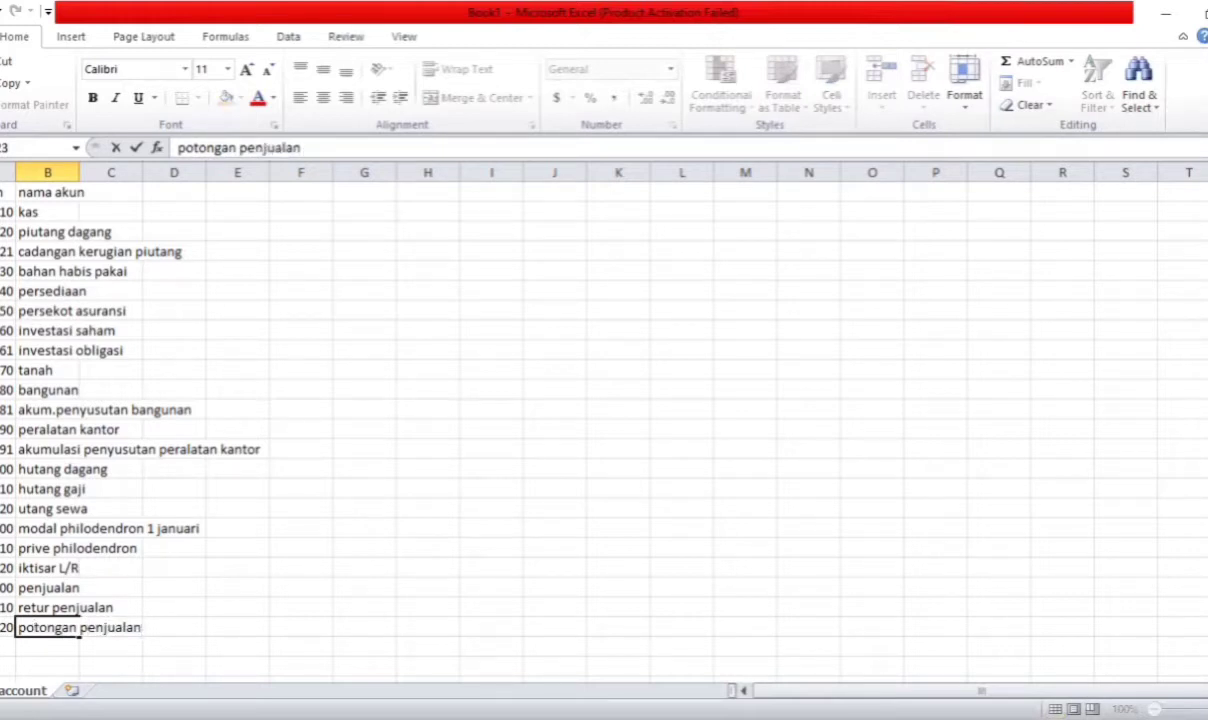
key("Return")
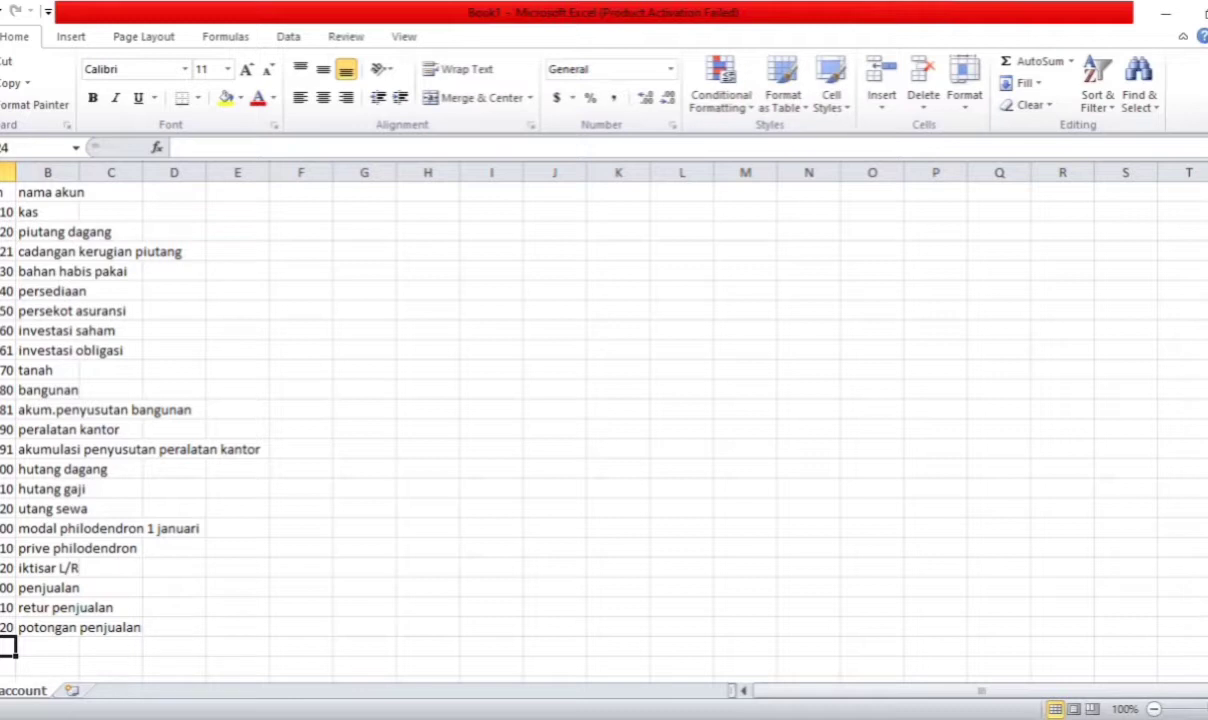
Fill row 24 with account code 430 in column A and the name "pendapatan bunga" in column B
type("400")
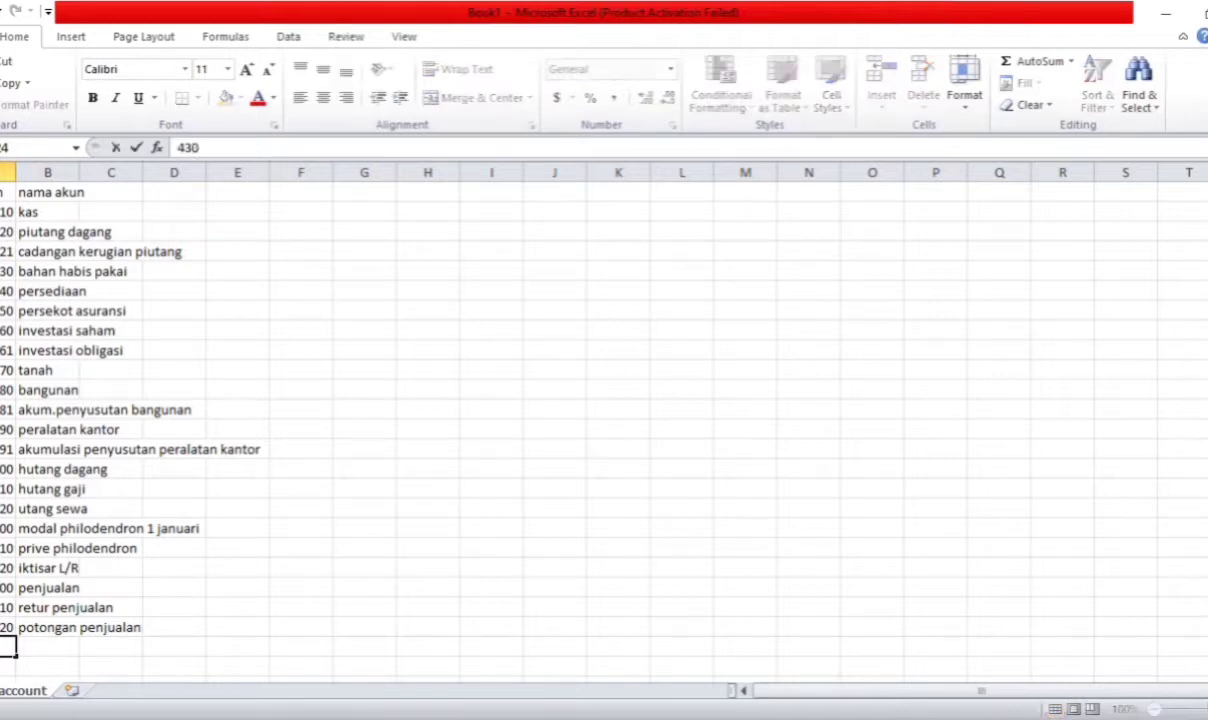
double_click(31, 648)
type("pendapatan")
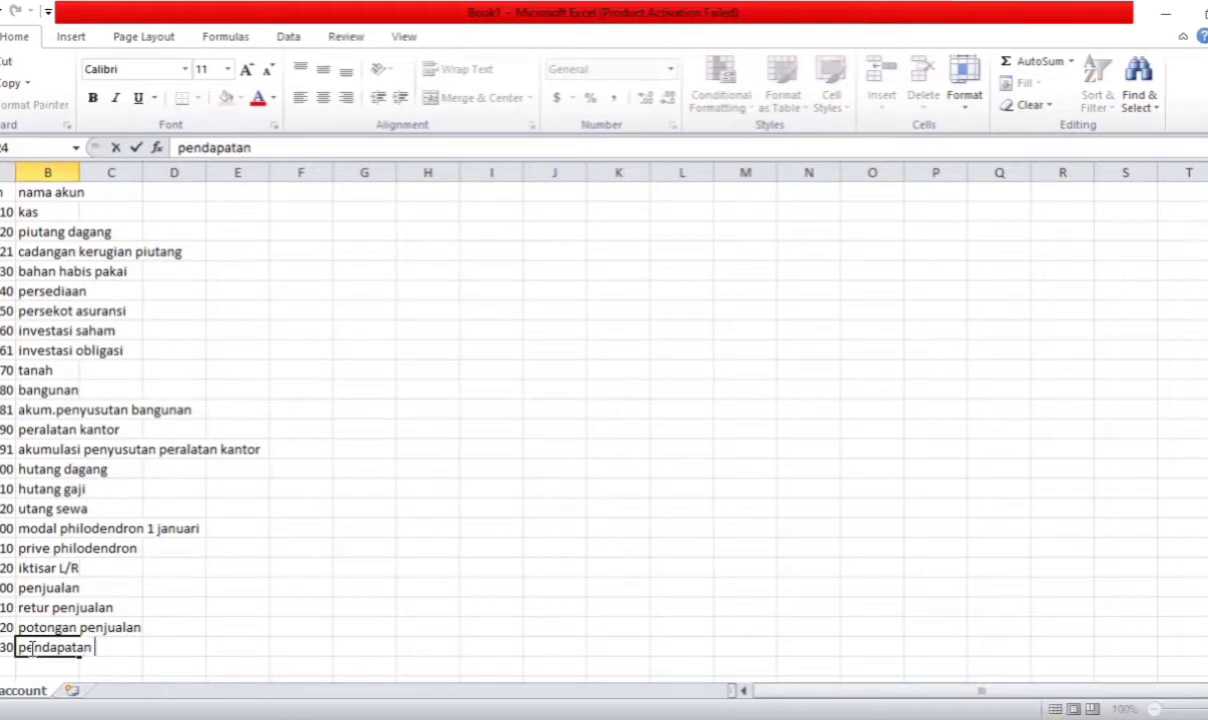
type(" bunga")
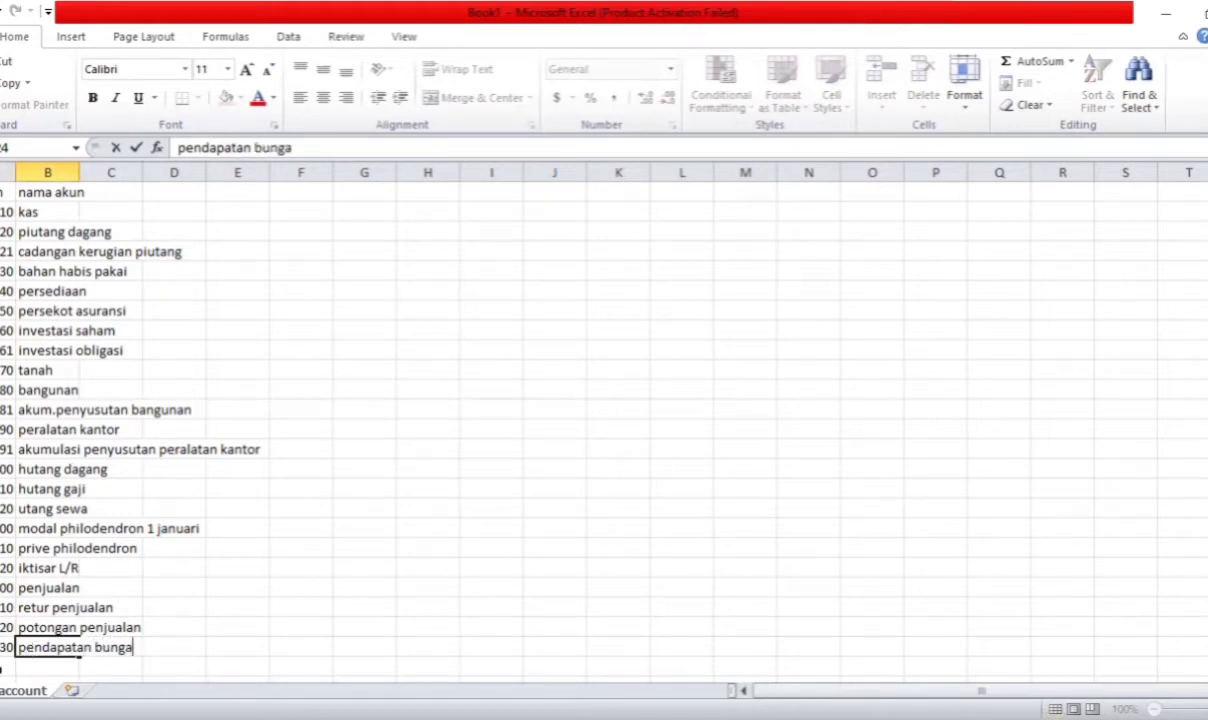
key("Return")
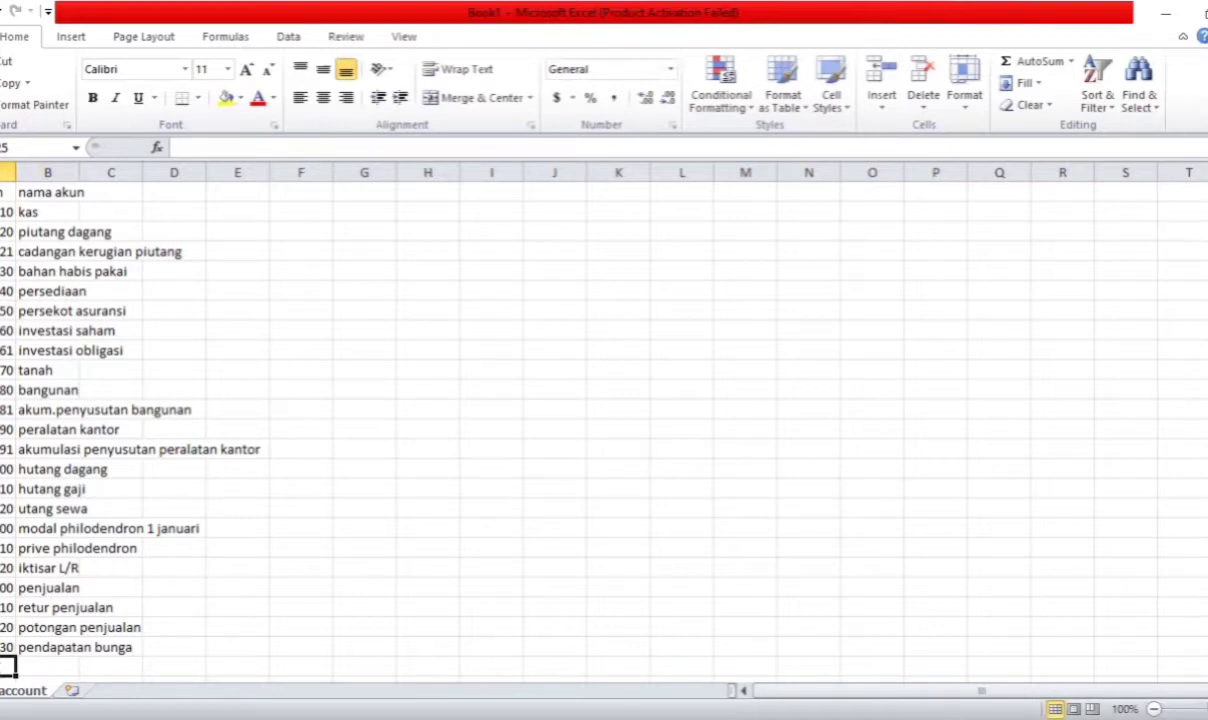
Fill row 25 with account code 440 in column A and the name "pendapatan deviden" in column B
type("440")
left_click(40, 667)
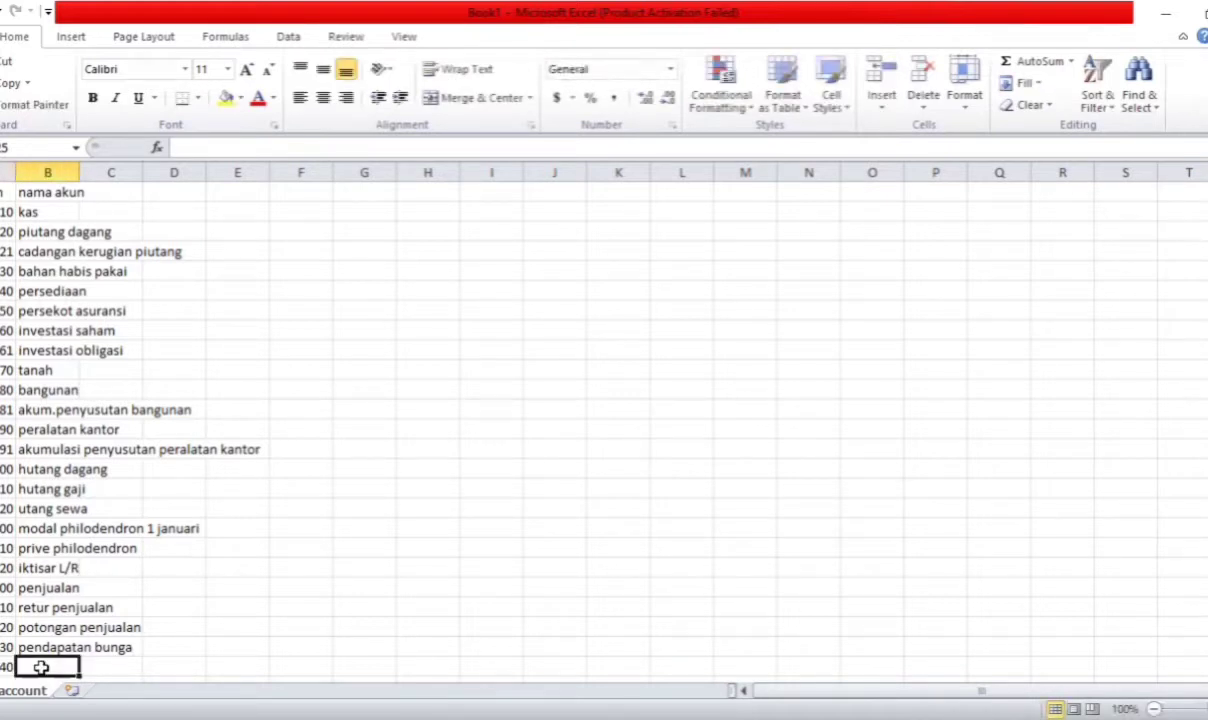
type("ndapatan")
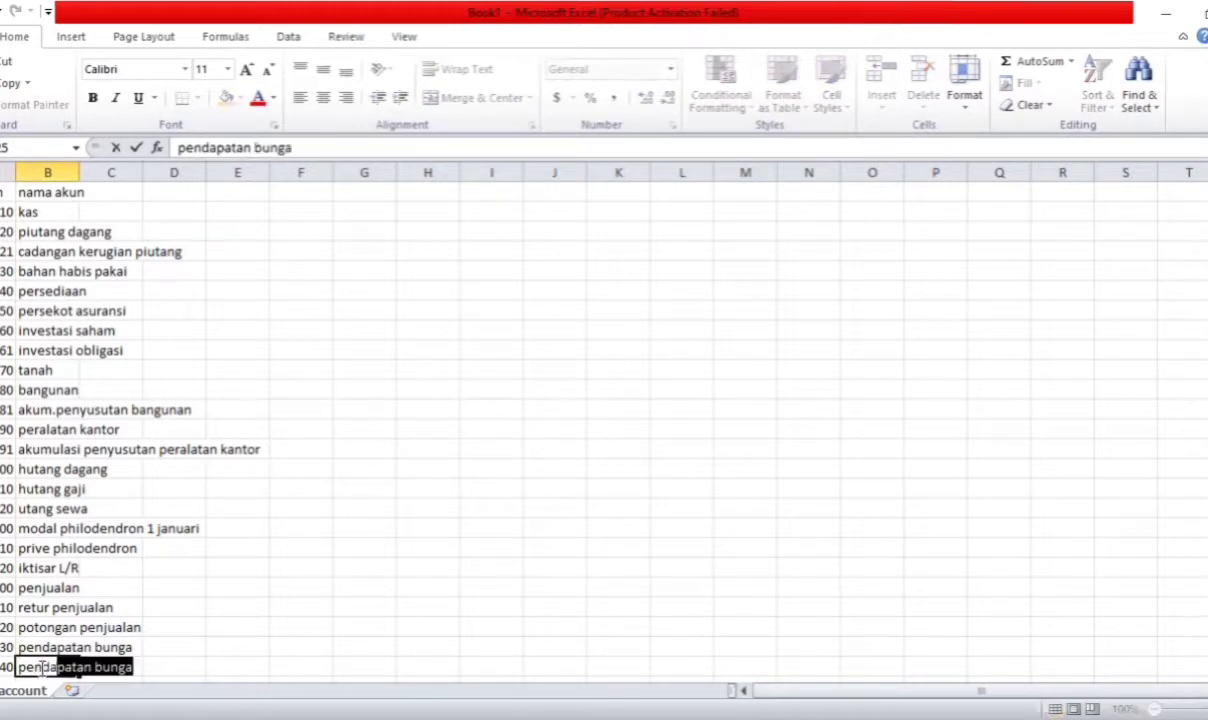
type(" devidw")
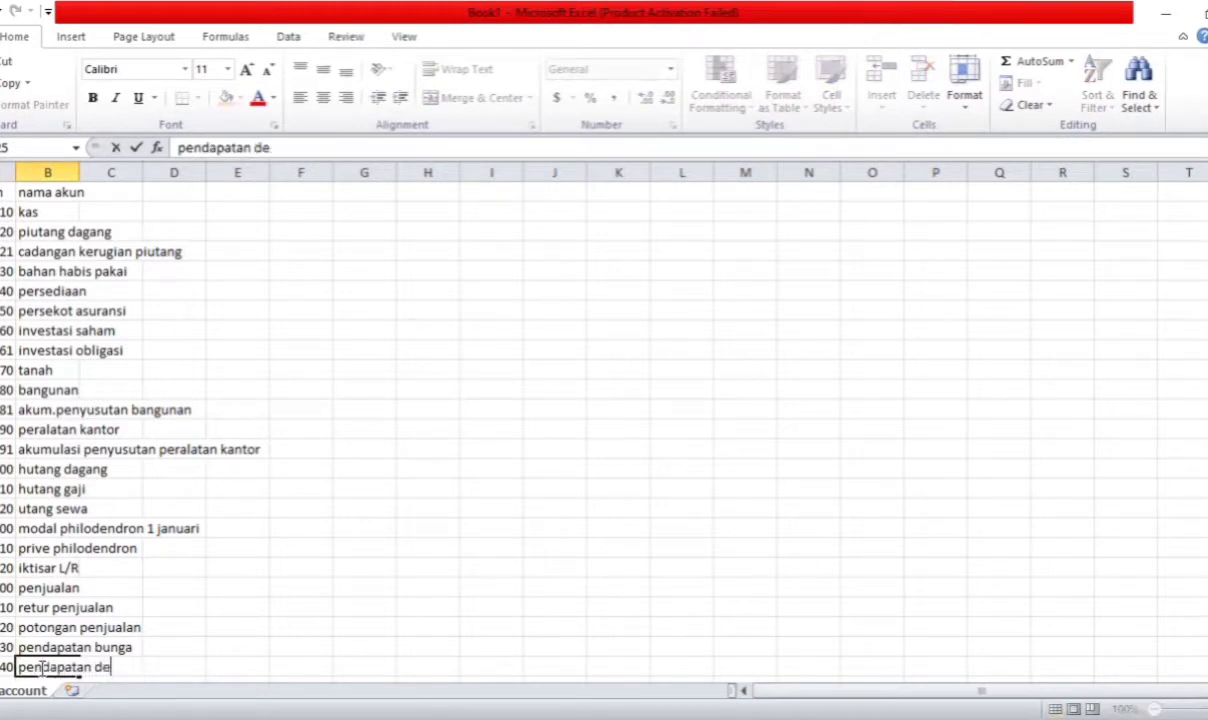
key("BackSpace")
type("en")
key("Return")
Fill row 26 with account code 500 in column A and the name "pembelian" in column B
key("Down")
key("Down")
key("Down")
key("Down")
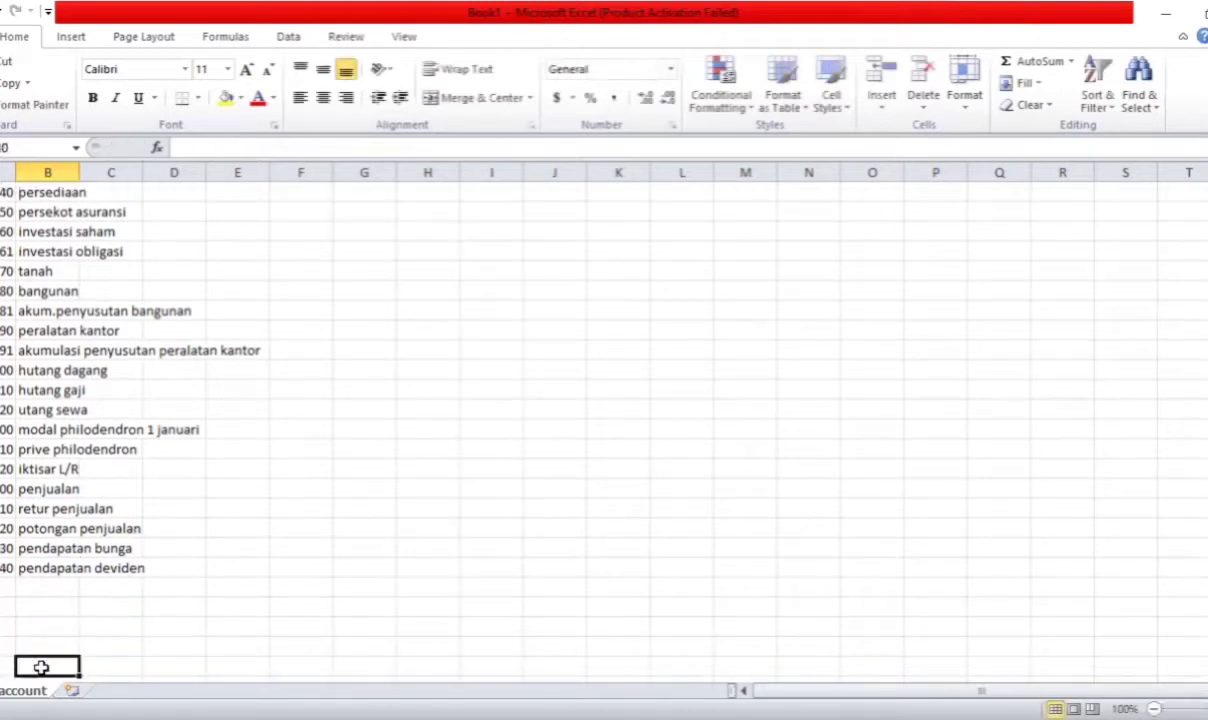
left_click(7, 587)
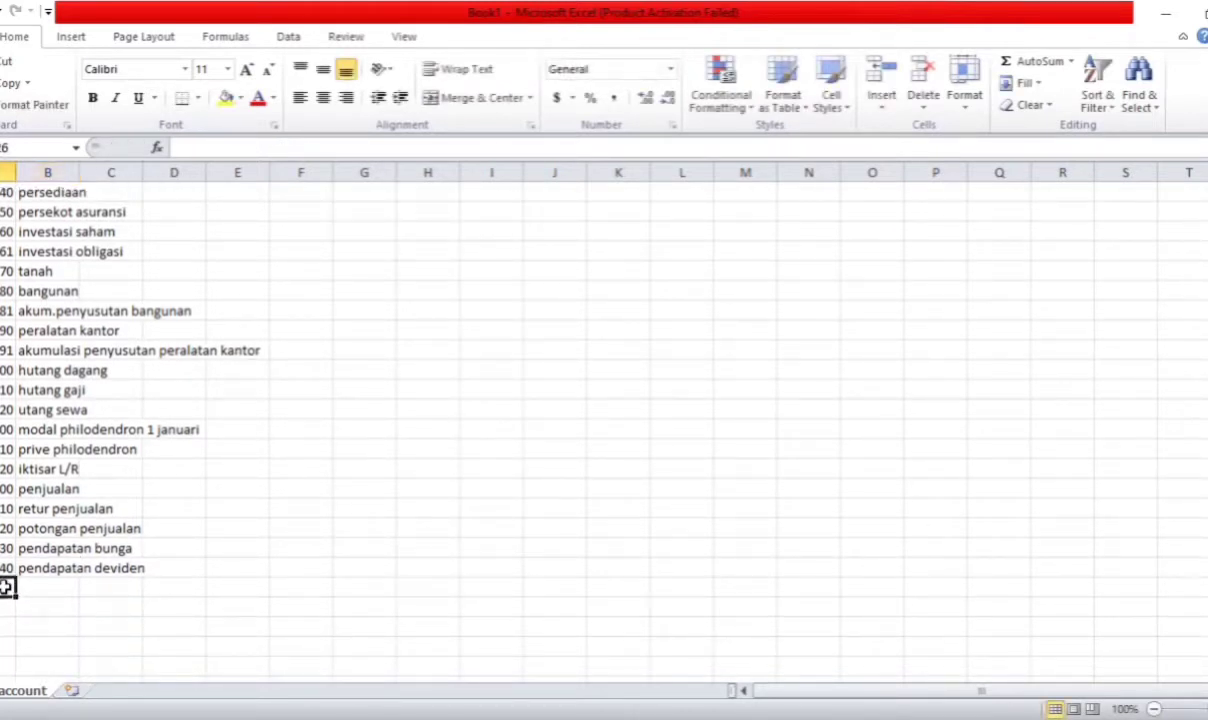
type("500")
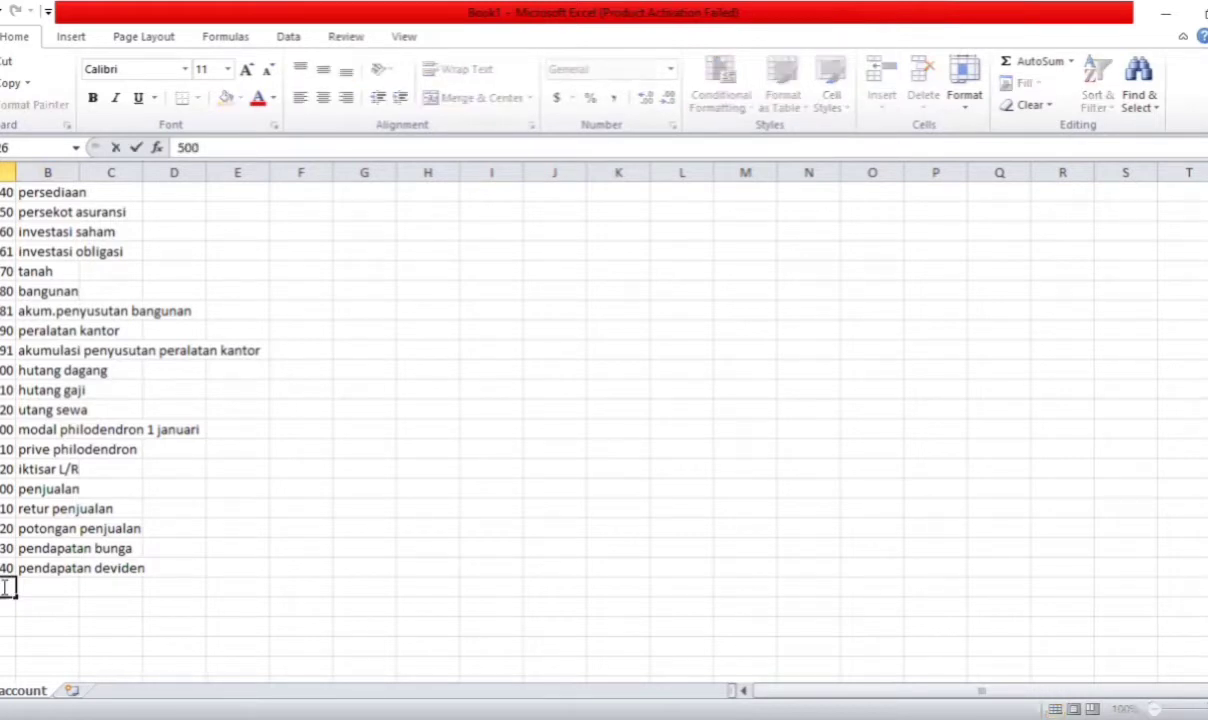
key("Tab")
type("pembe")
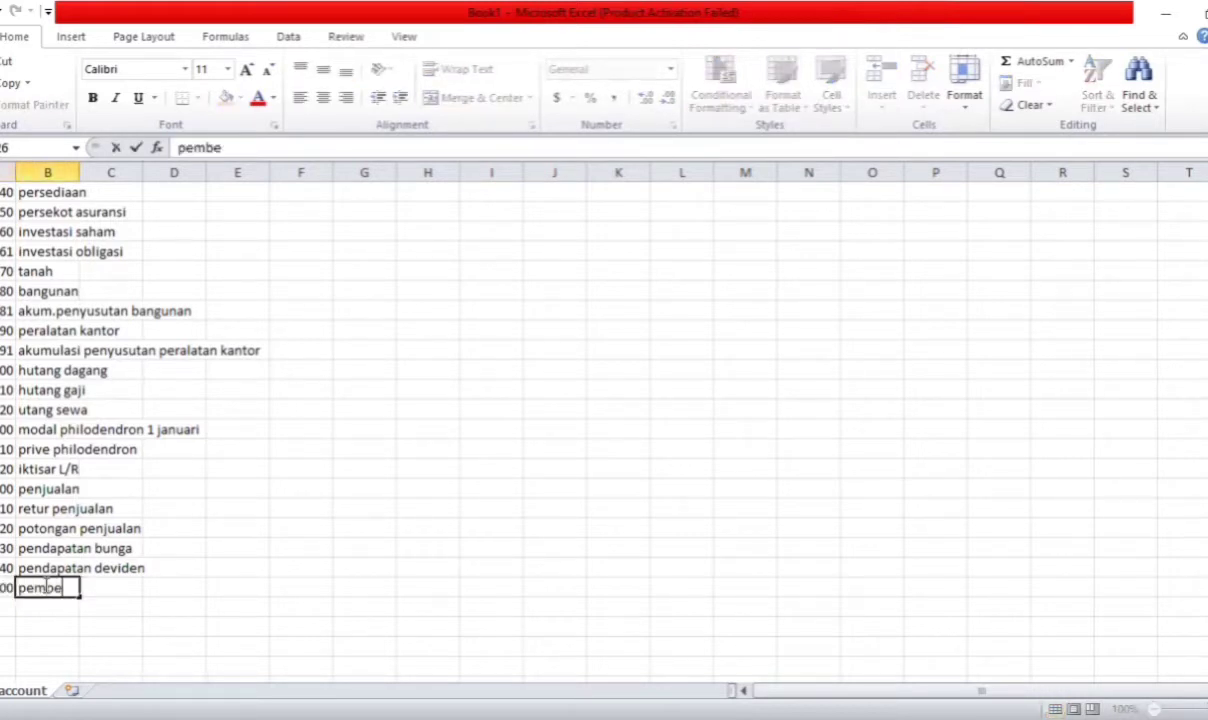
type("lian")
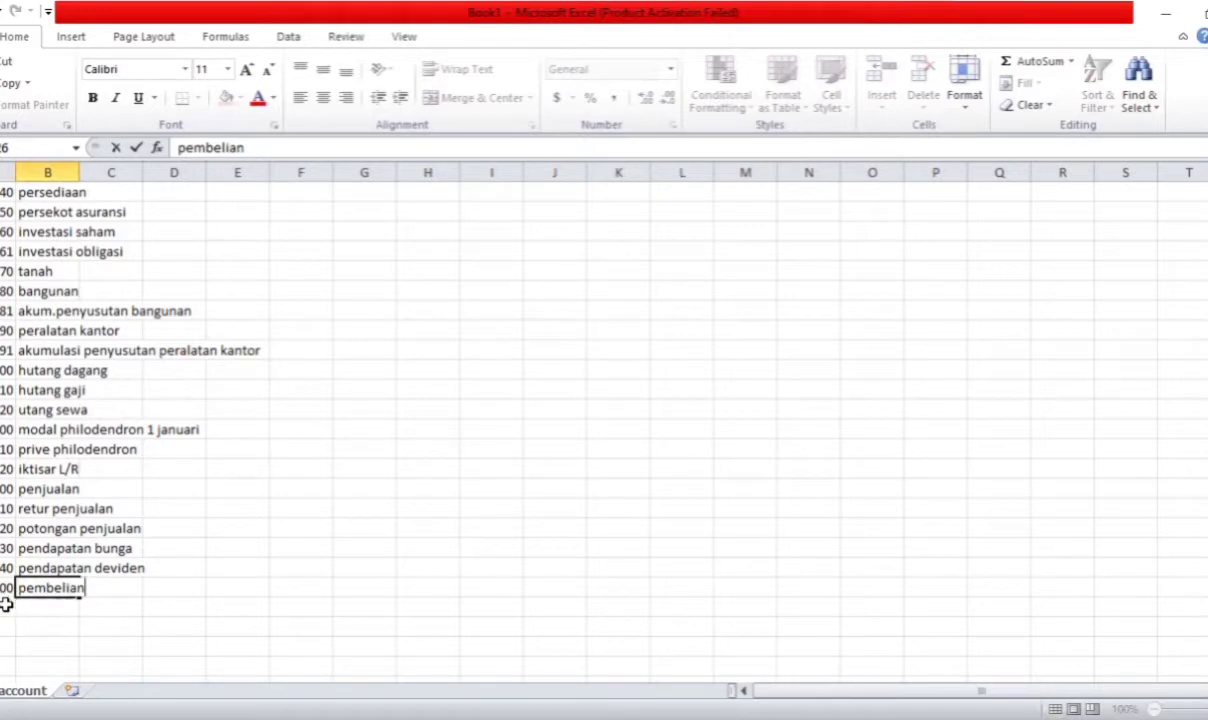
Fill row 27 with account code 510 in column A and the name "retur pembelian" in column B
left_click(8, 605)
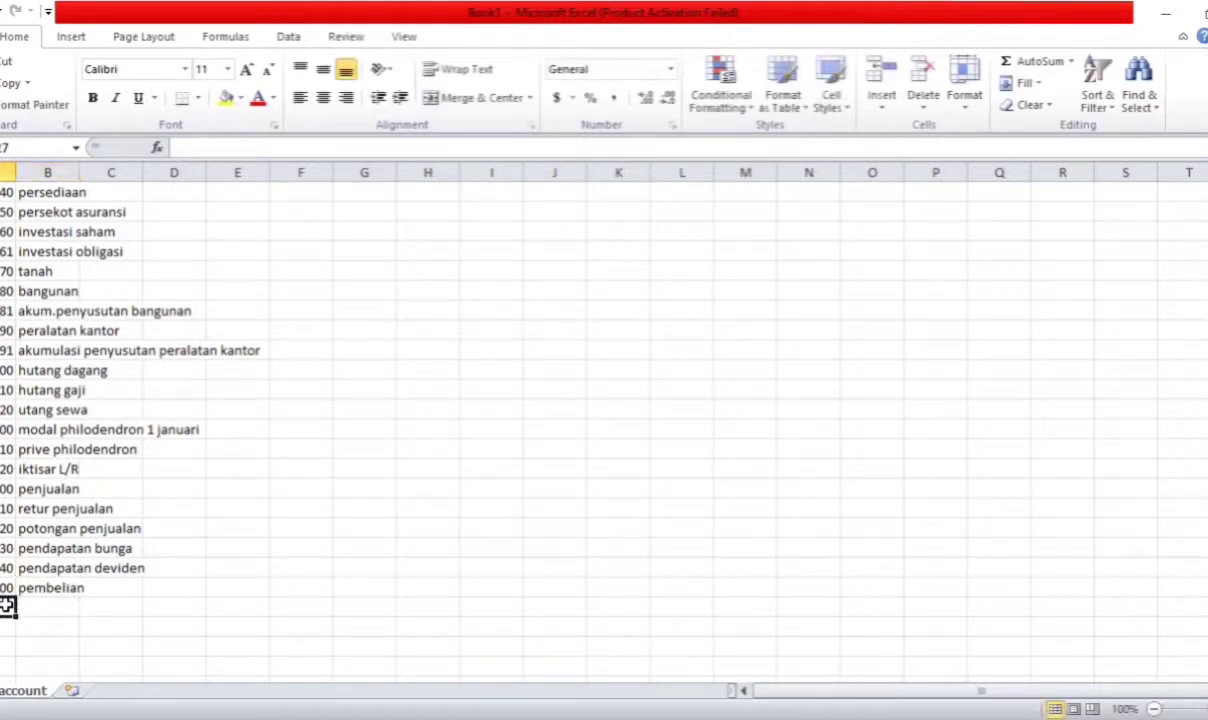
type("510")
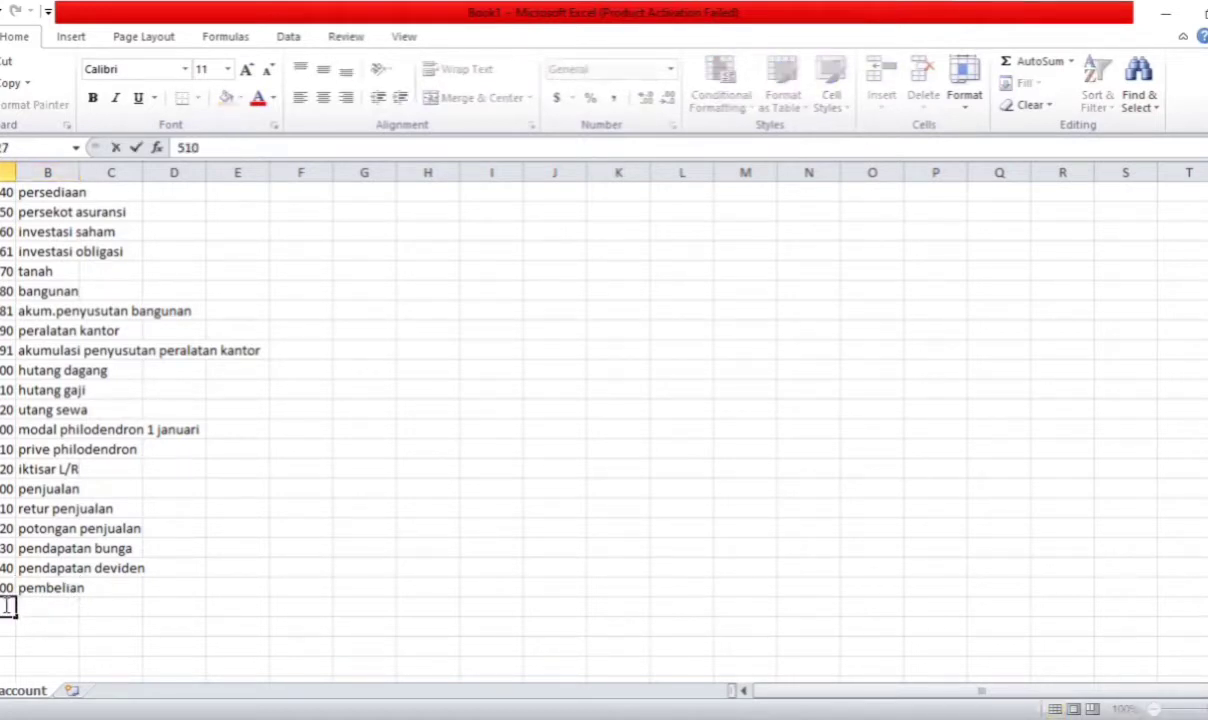
left_click(57, 606)
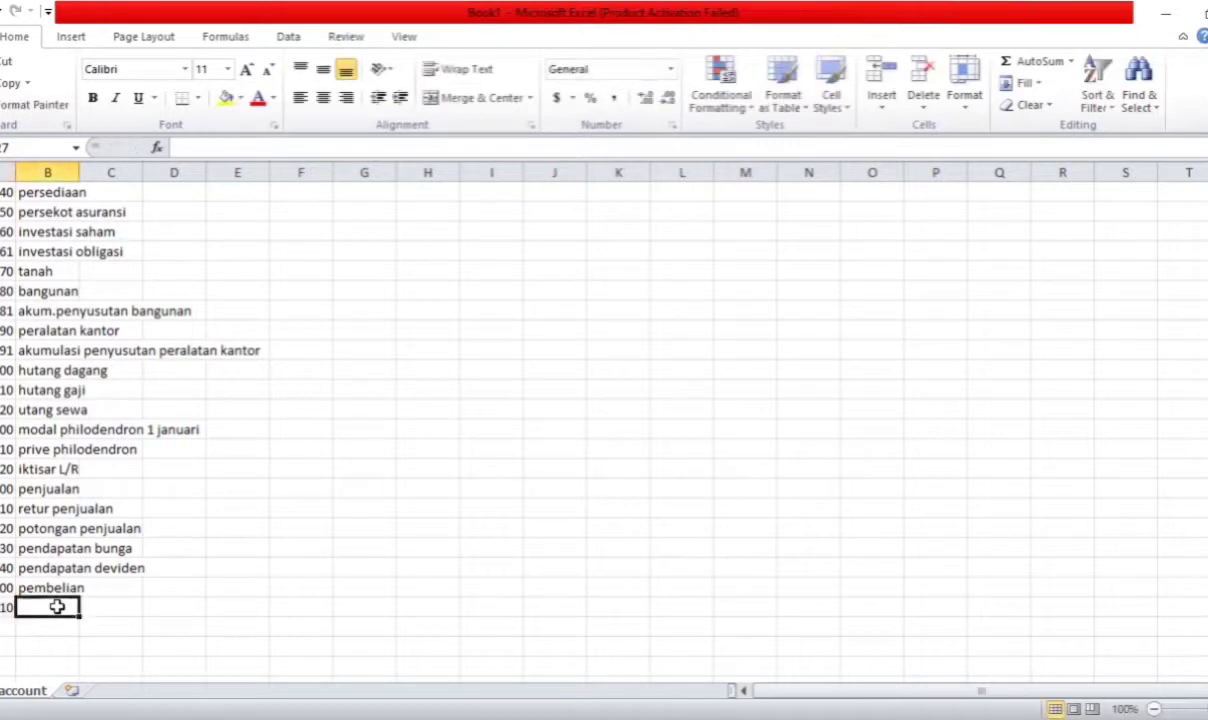
type("retur p")
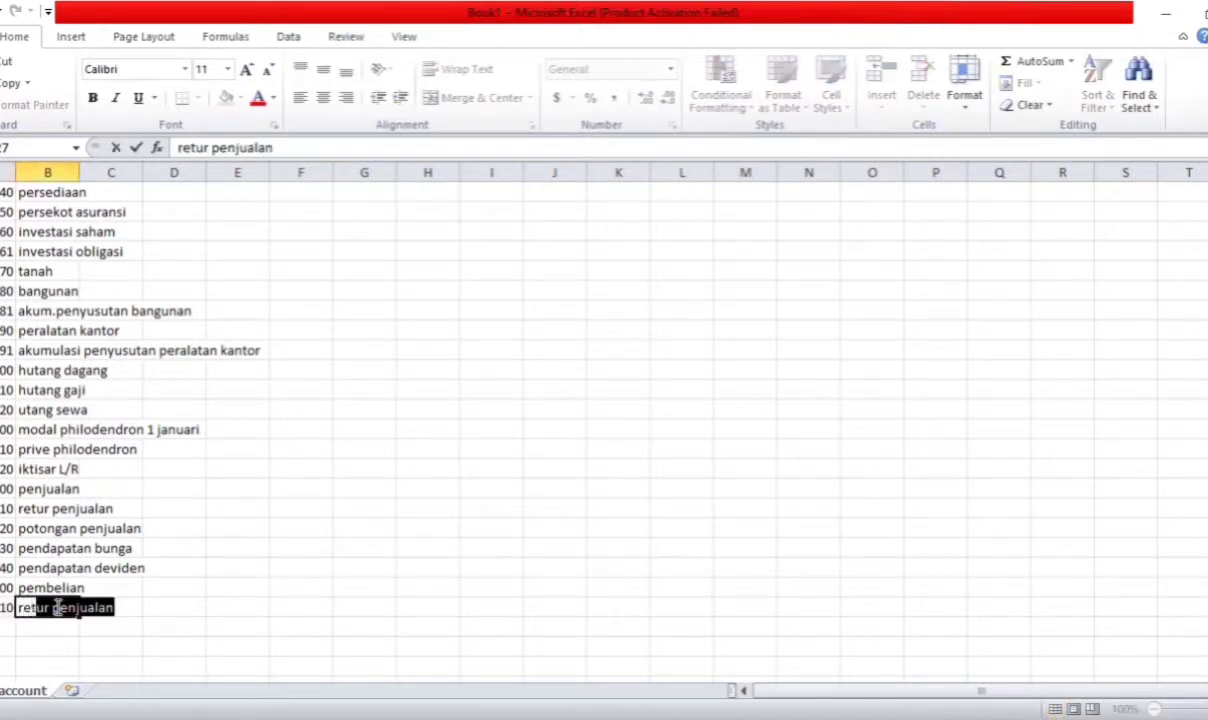
type("embelian")
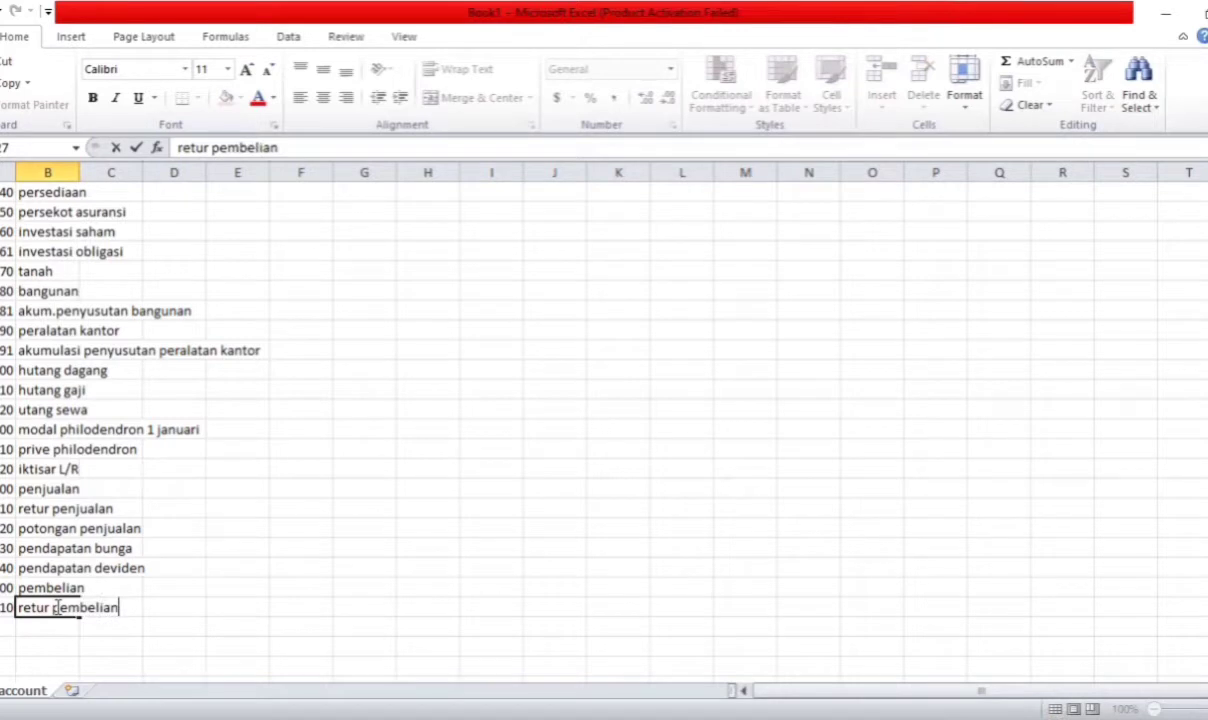
key("Return")
Fill row 28 with account code 520 in column A and the name "potongan pembelian" in column B
left_click(5, 626)
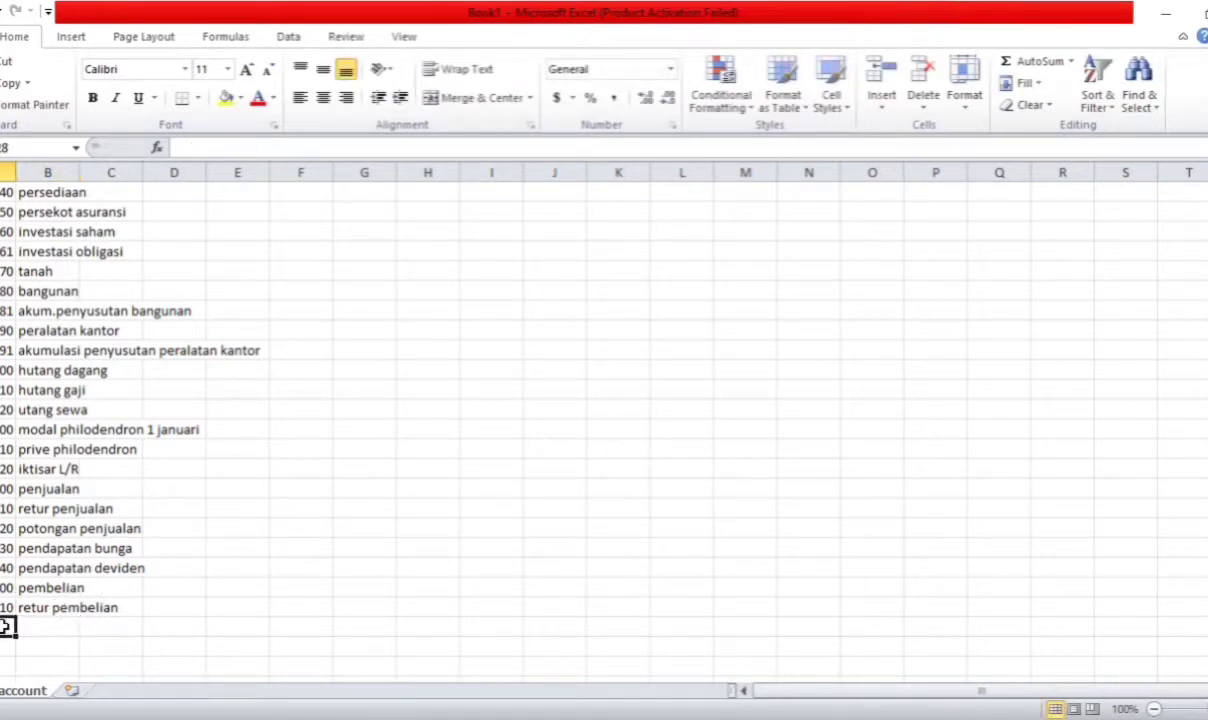
type("6")
type("20")
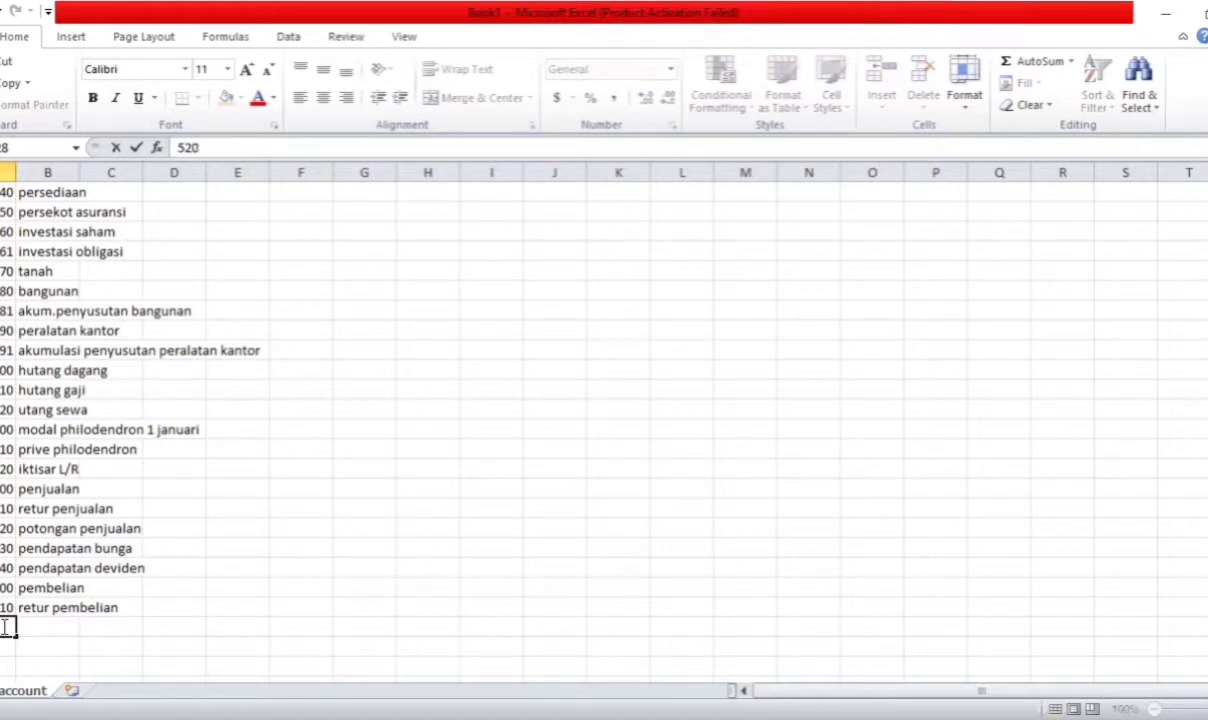
left_click(55, 626)
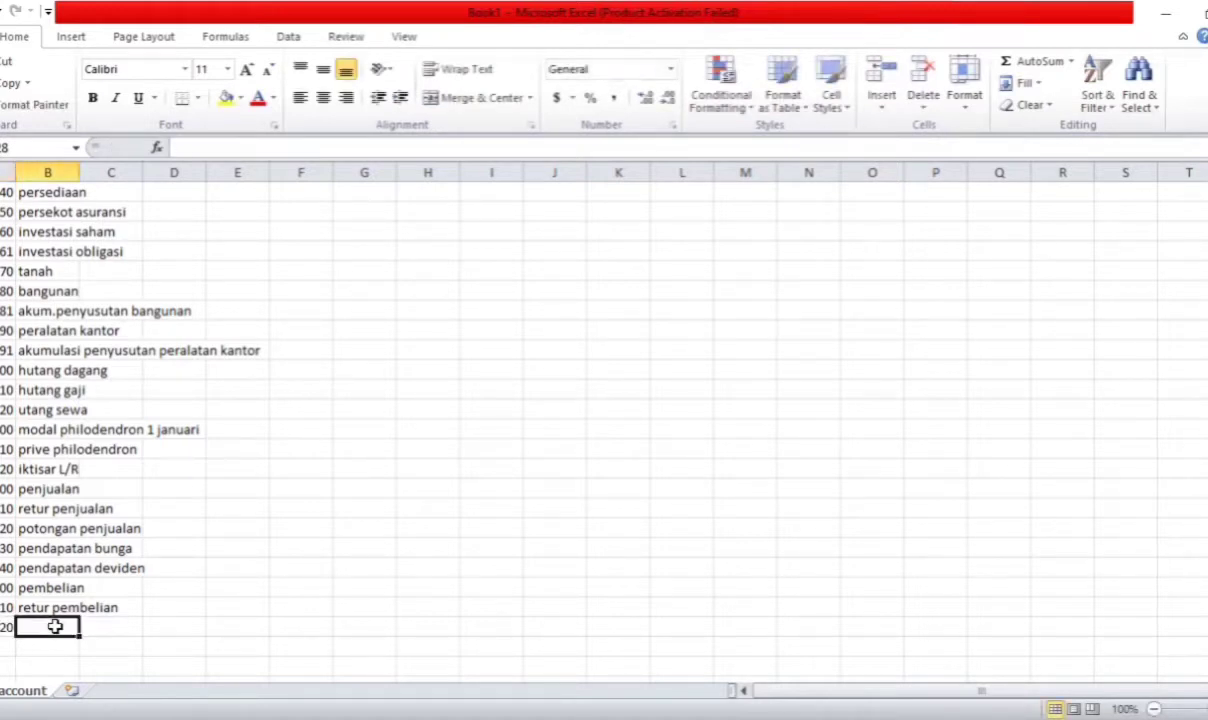
type("potongan")
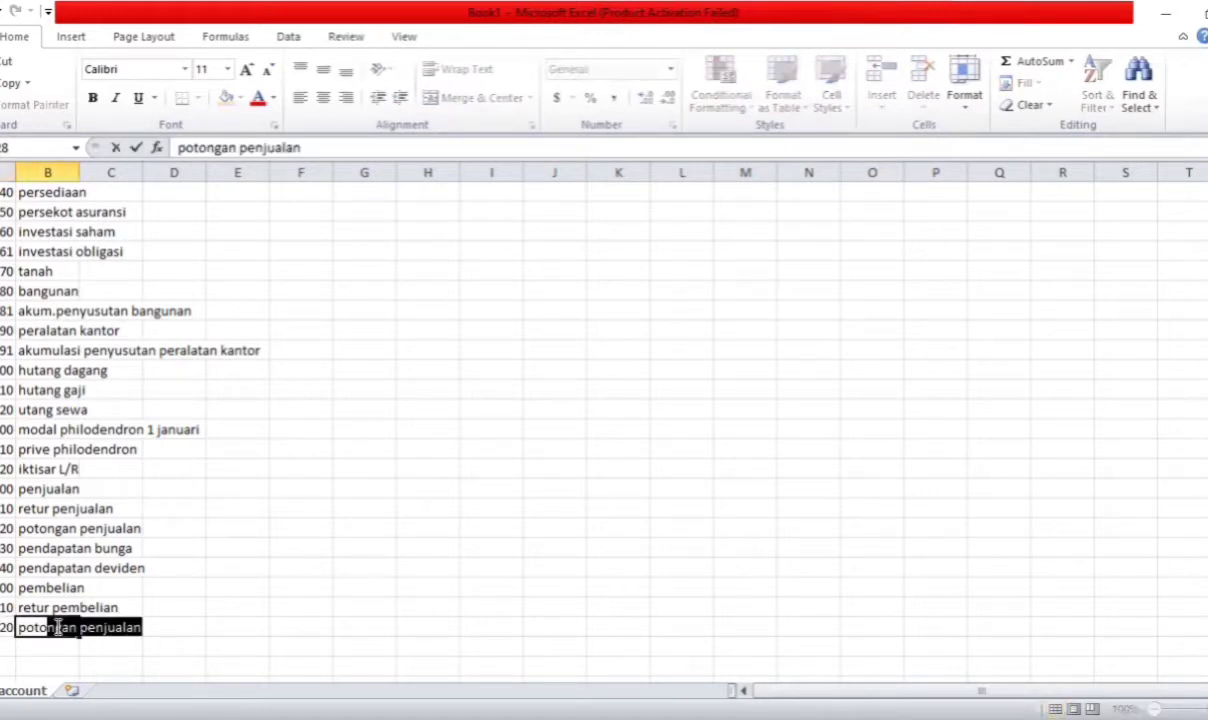
type(" pembelian")
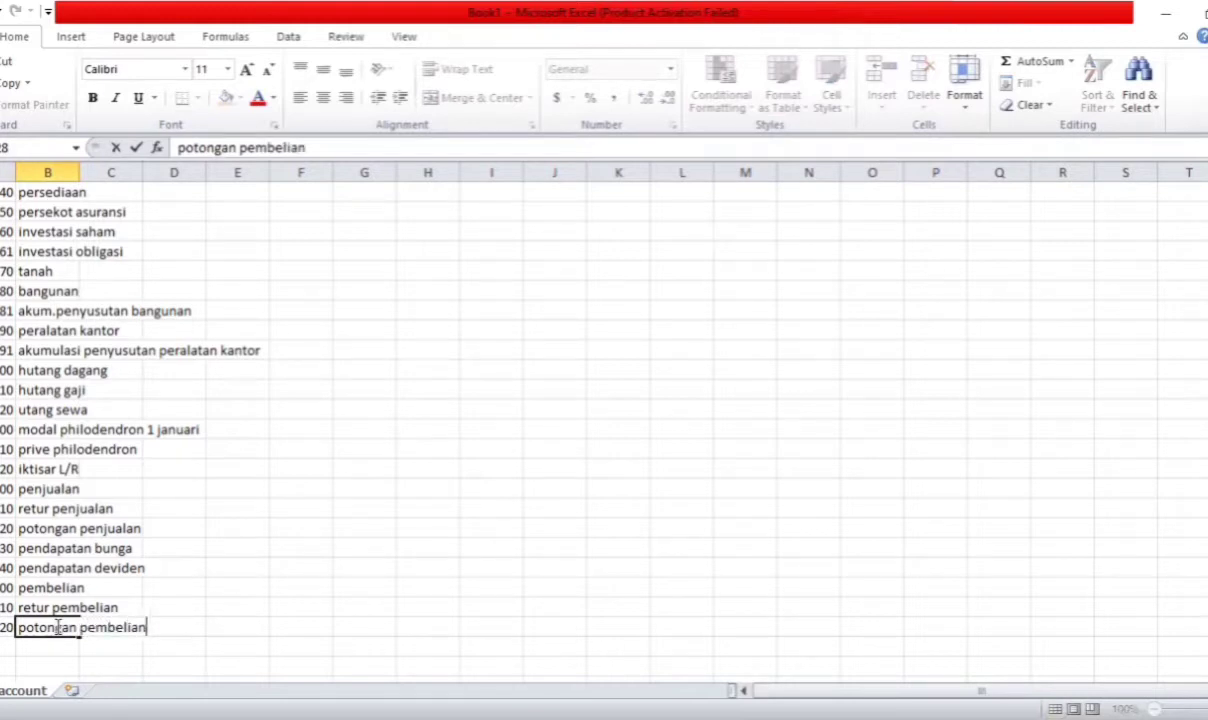
key("Return")
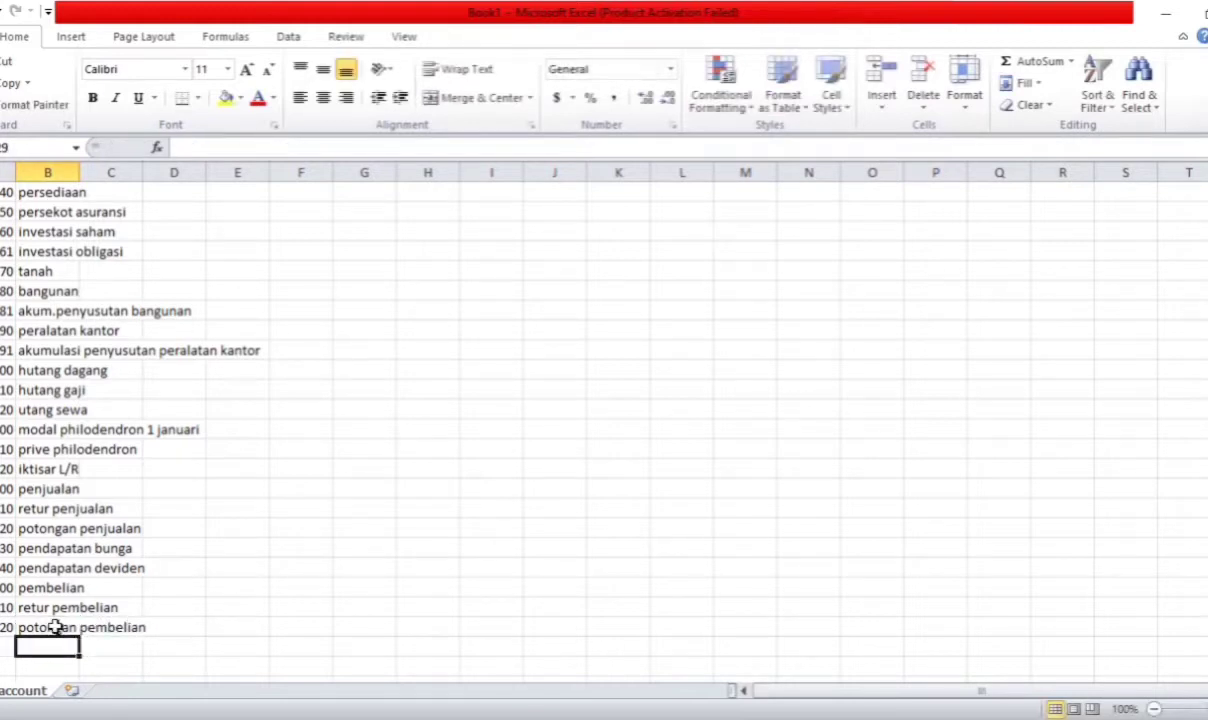
Fill row 29 with account code 600 in column A and the name "biaya angkut pembelian" in column B
left_click(6, 647)
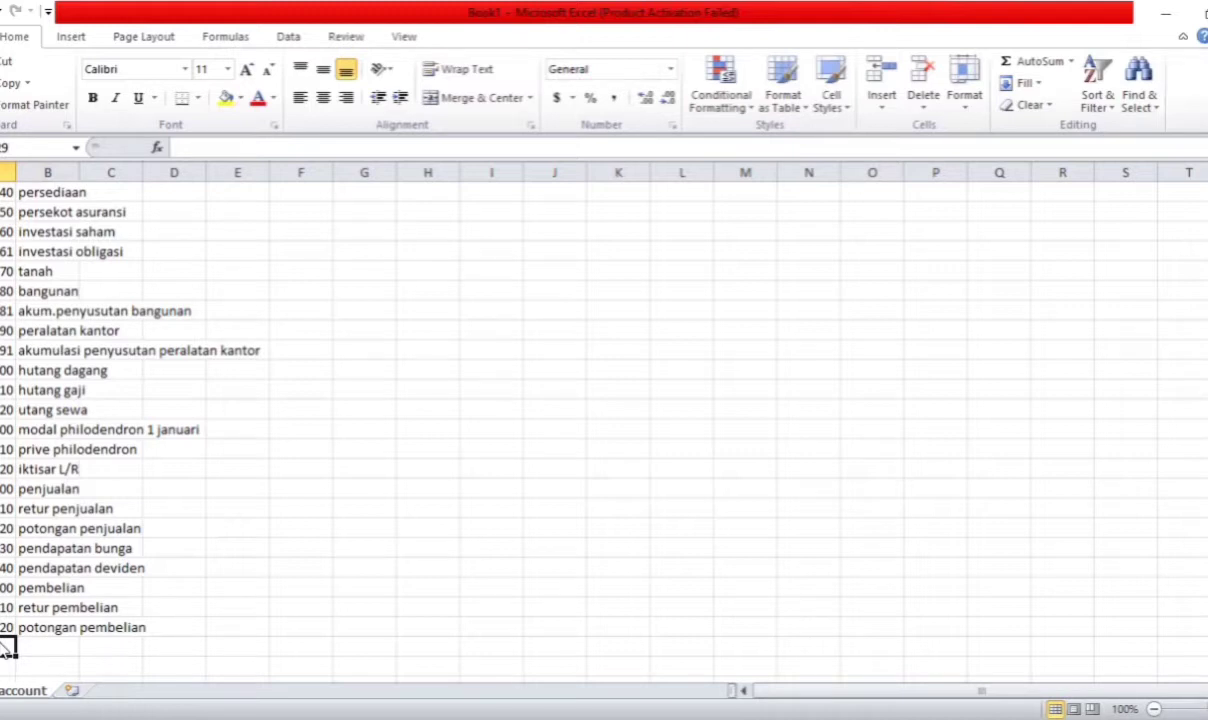
type("600")
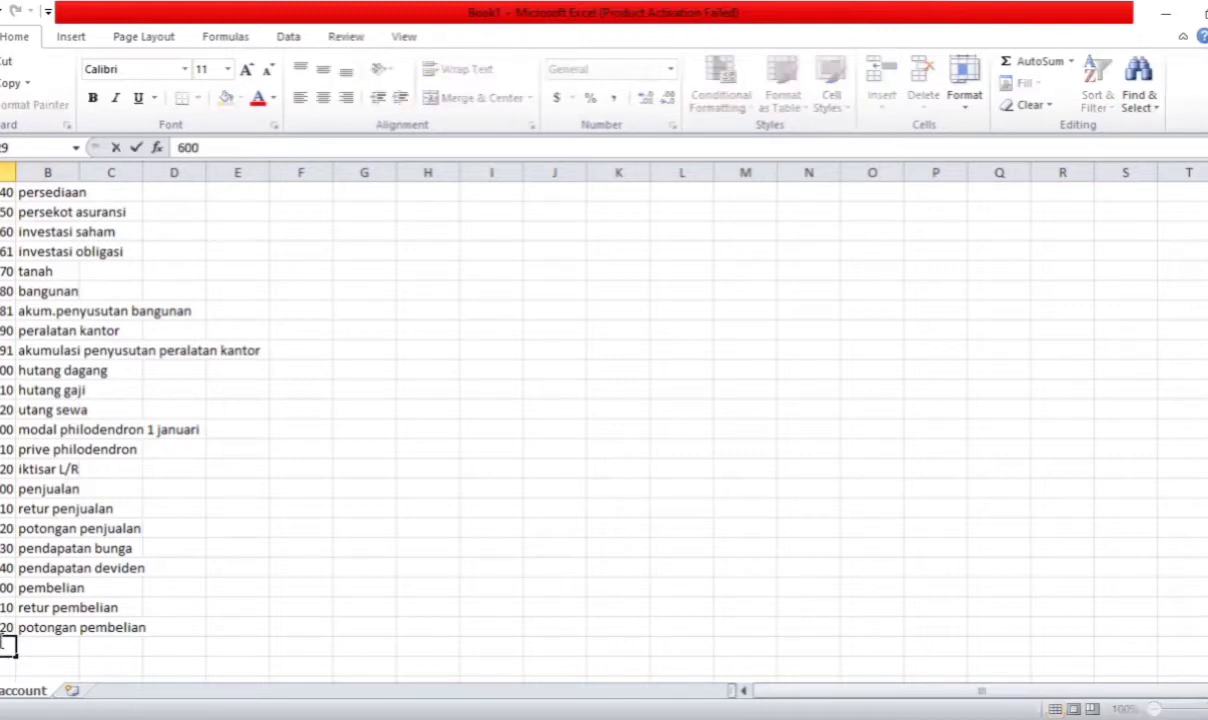
left_click(45, 646)
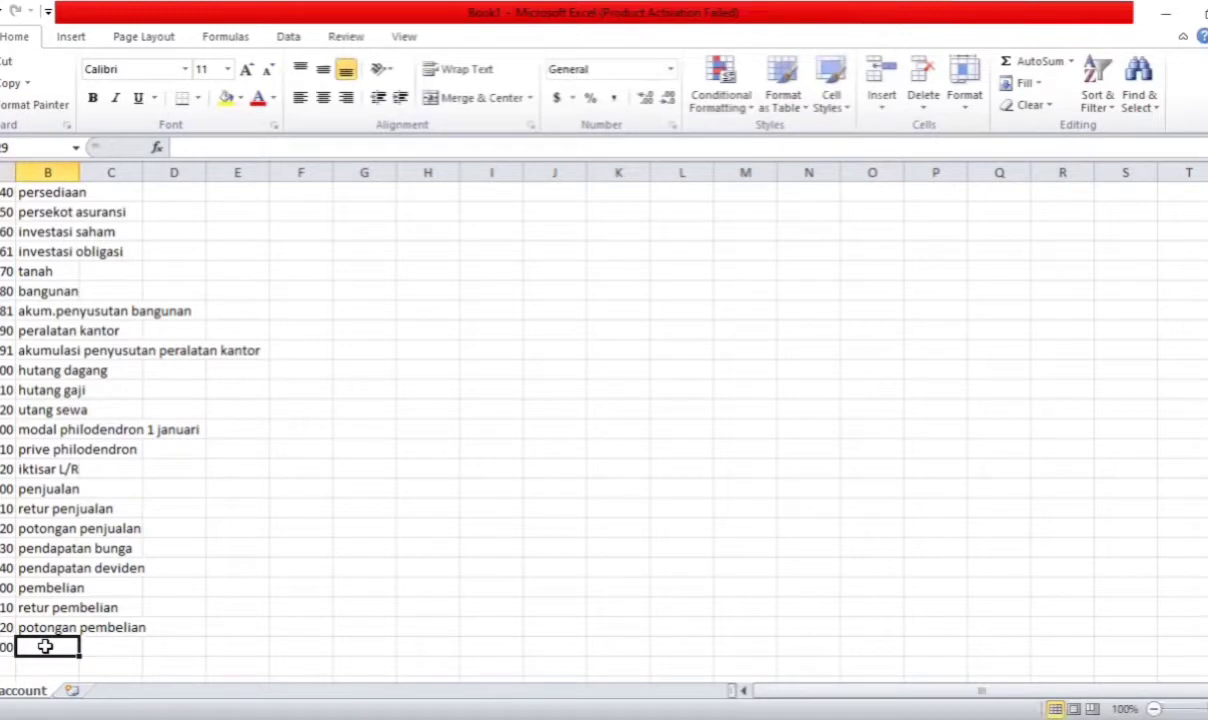
type("bio")
key("BackSpace")
key("BackSpace")
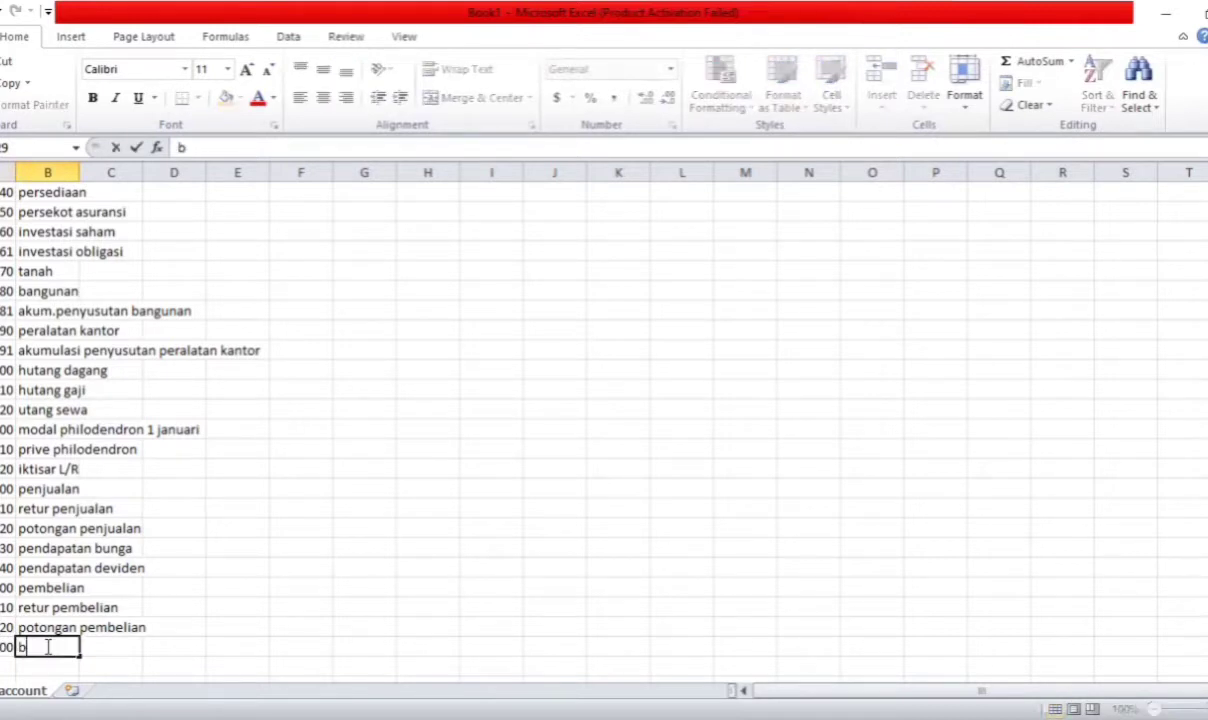
type("iaya angkut pembelian")
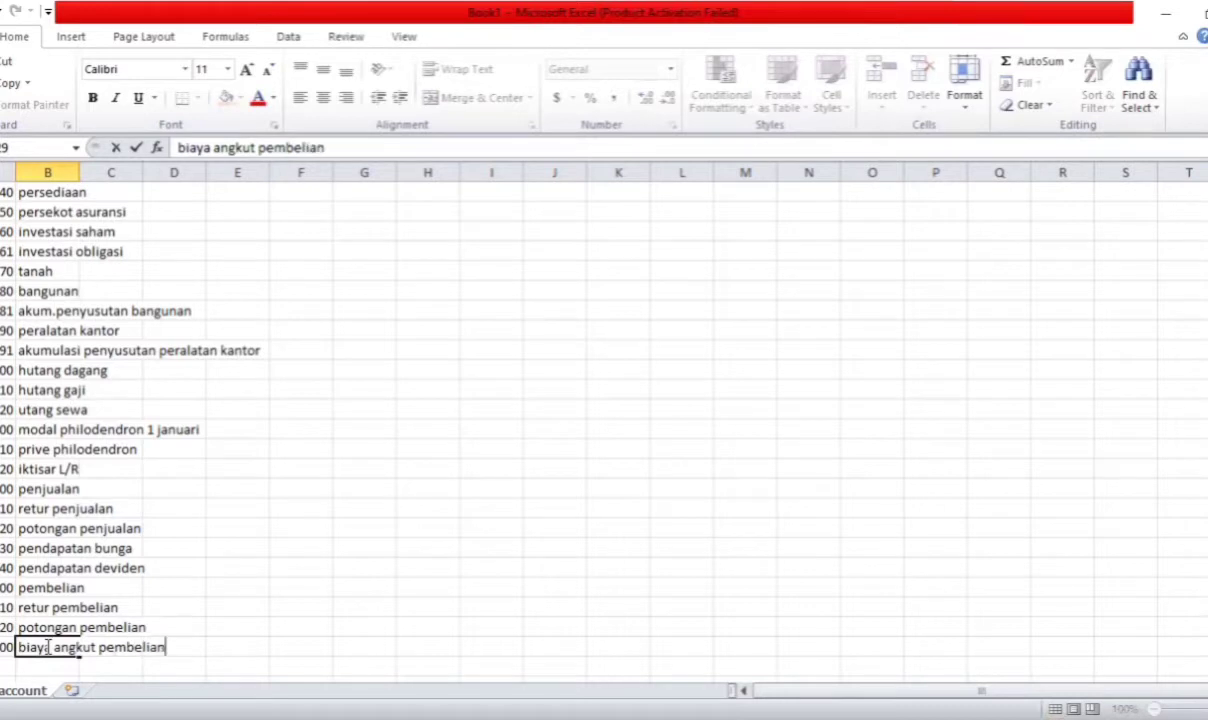
Fill row 30 with account code 610 in column A and the name "harga pokok penjualan" in column B
left_click(7, 664)
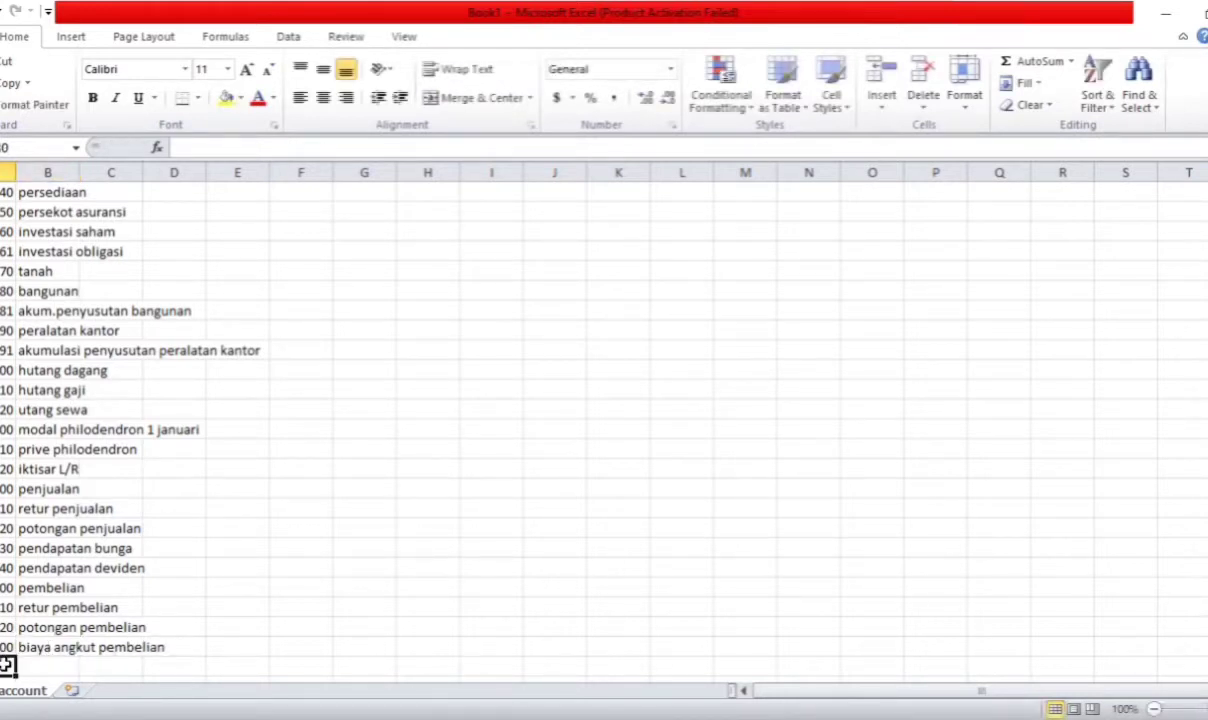
type("610")
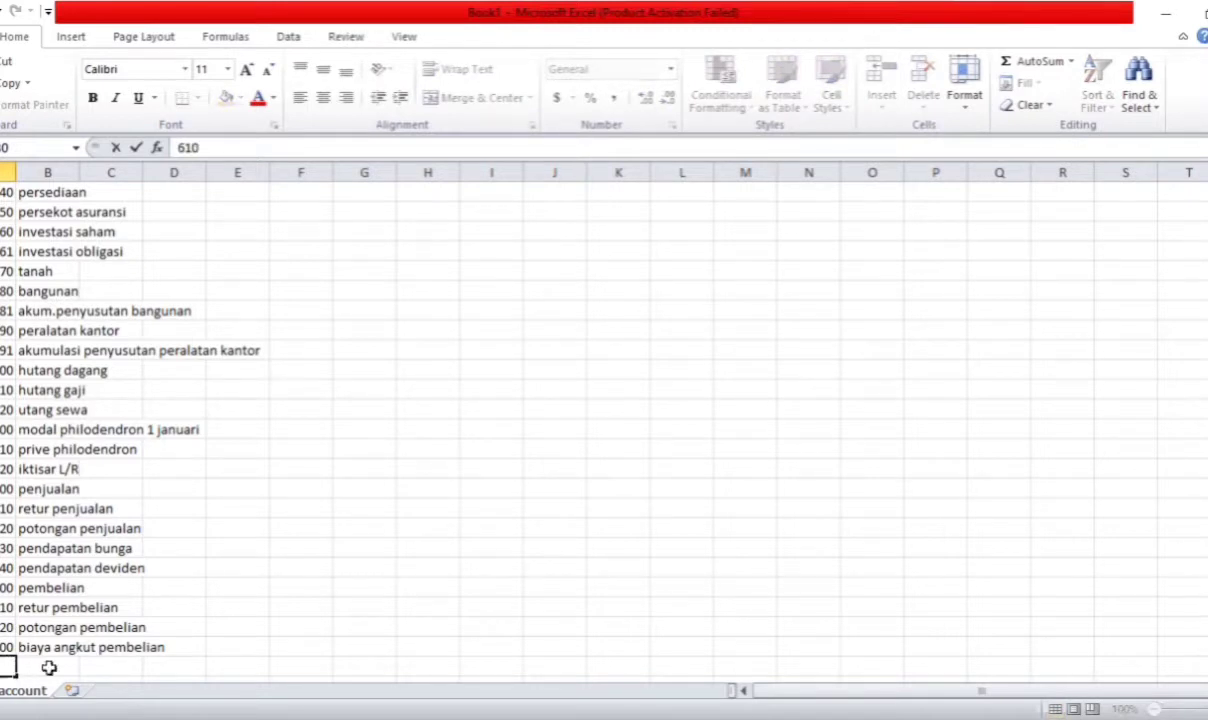
left_click(57, 665)
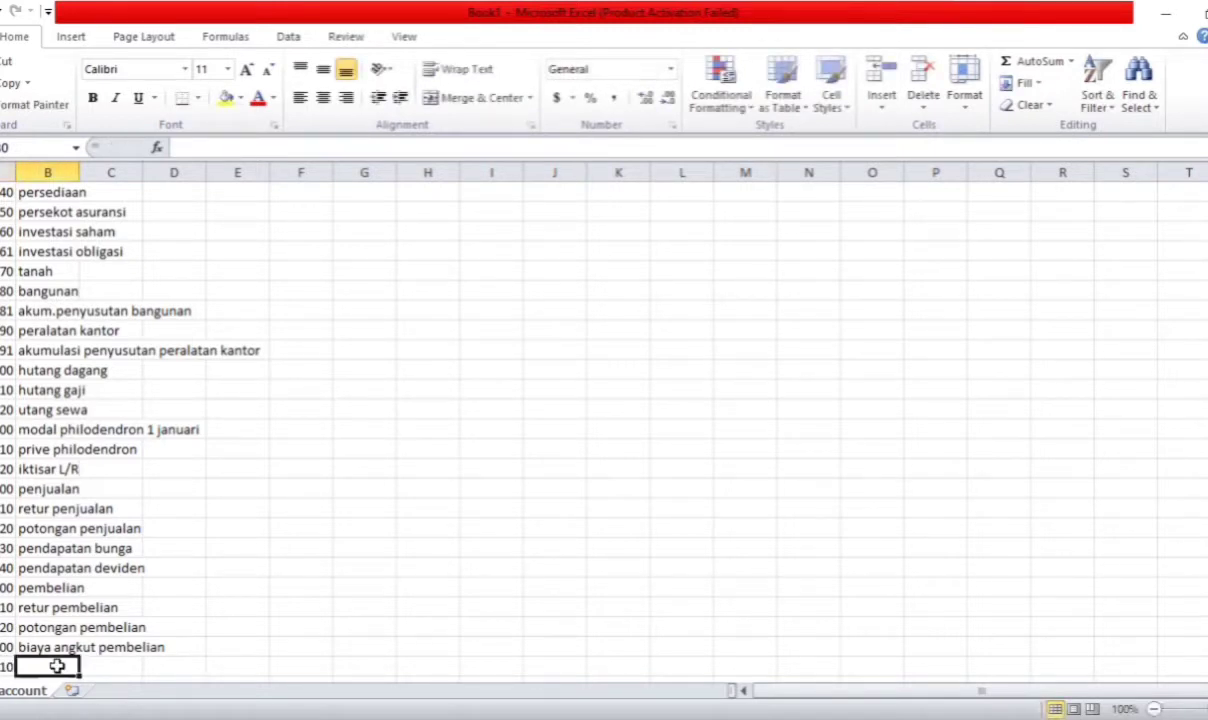
type("harg")
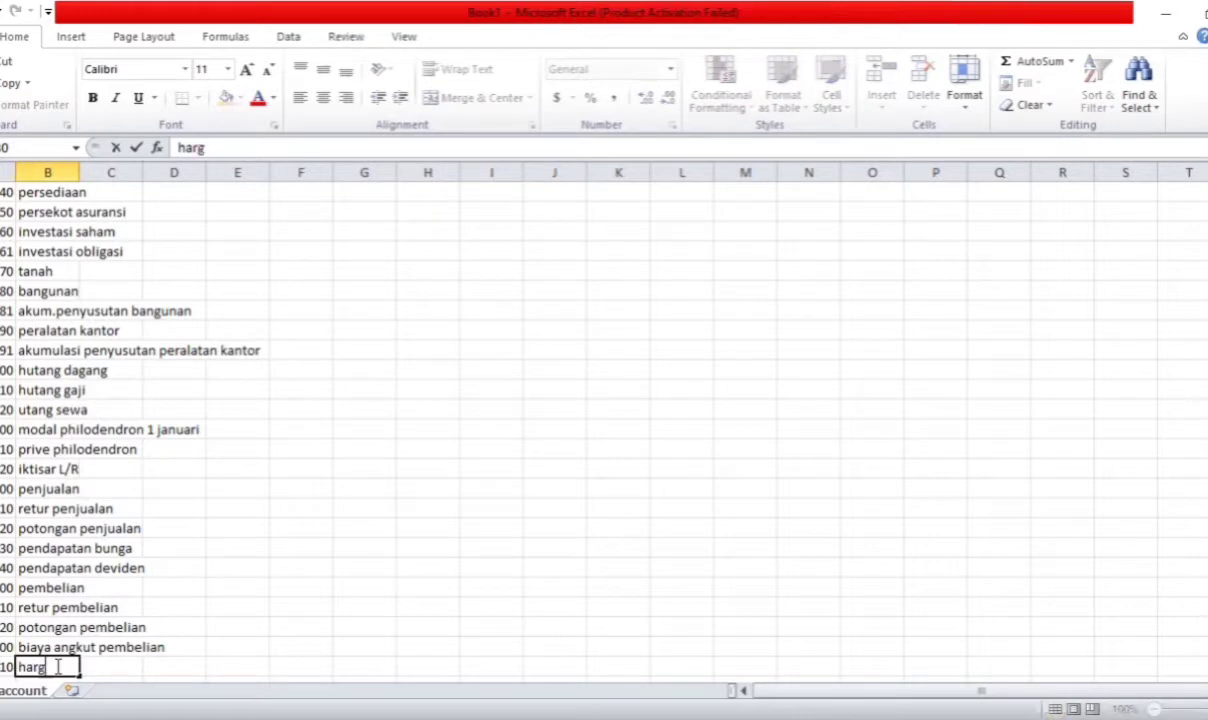
type("a pokok p")
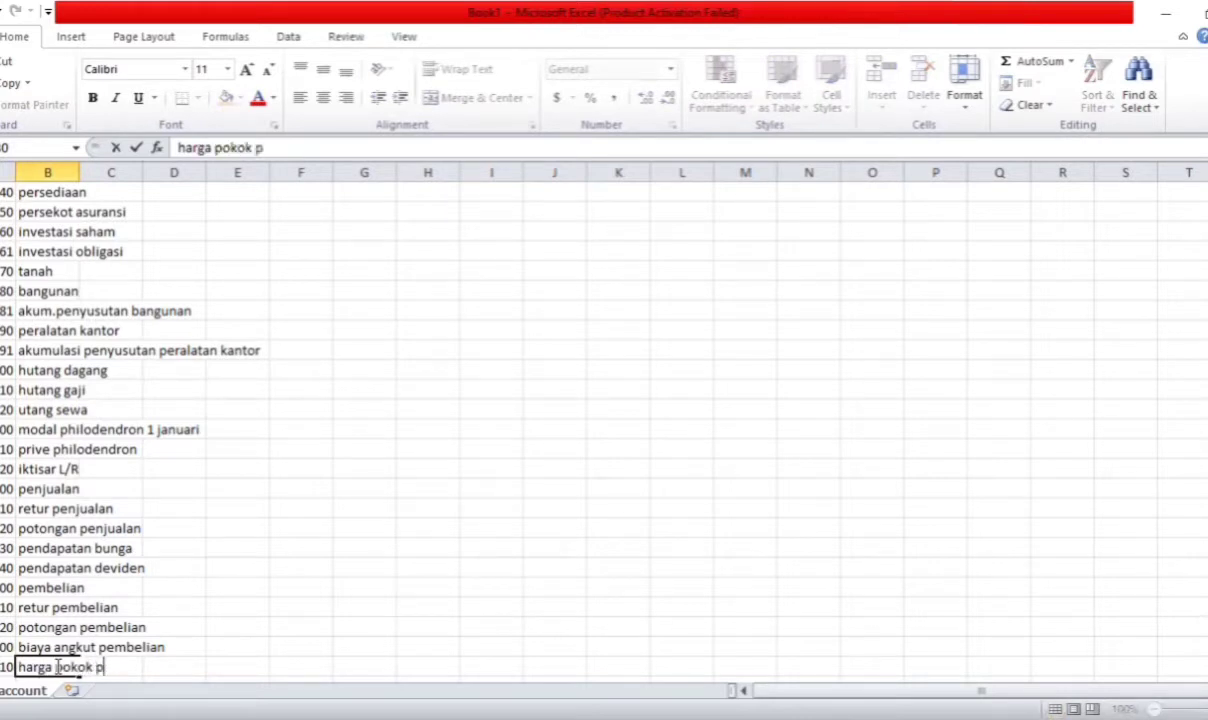
type("enjualan")
key("Return")
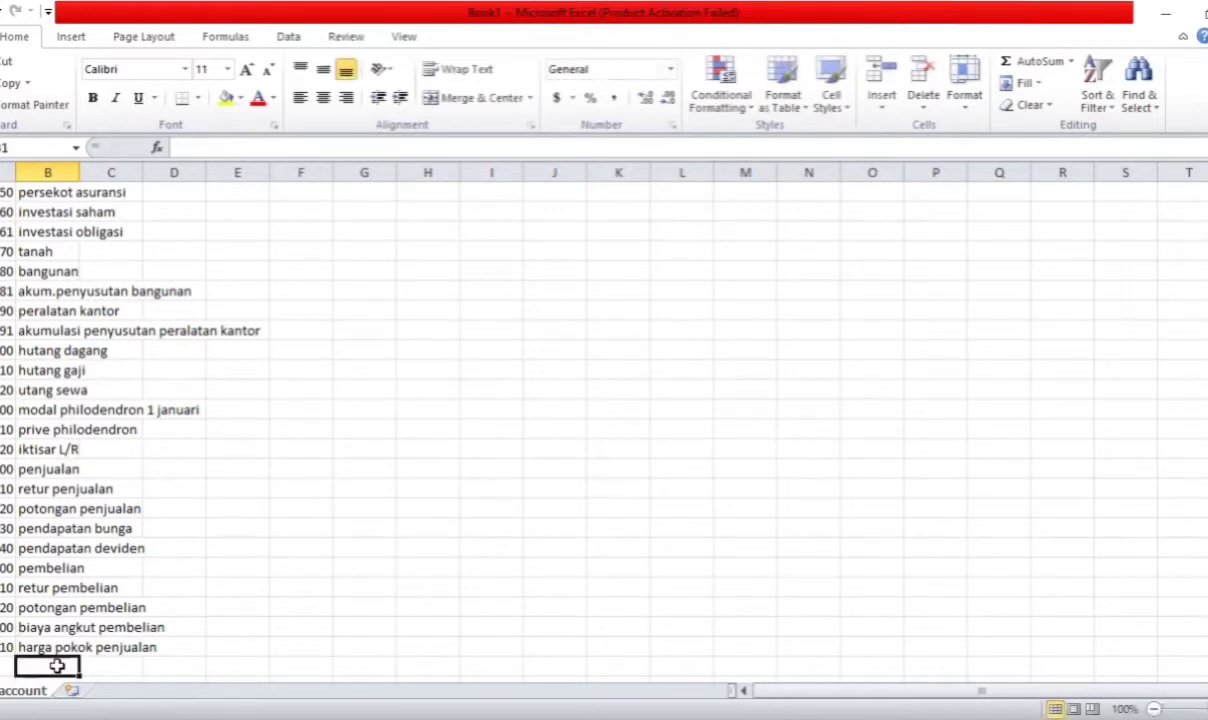
Fill row 31 with account code 611 in column A and the name "biaya kerugian piutang" in column B
key("Down")
key("Down")
key("Down")
key("Down")
key("Down")
key("Down")
key("Down")
key("Down")
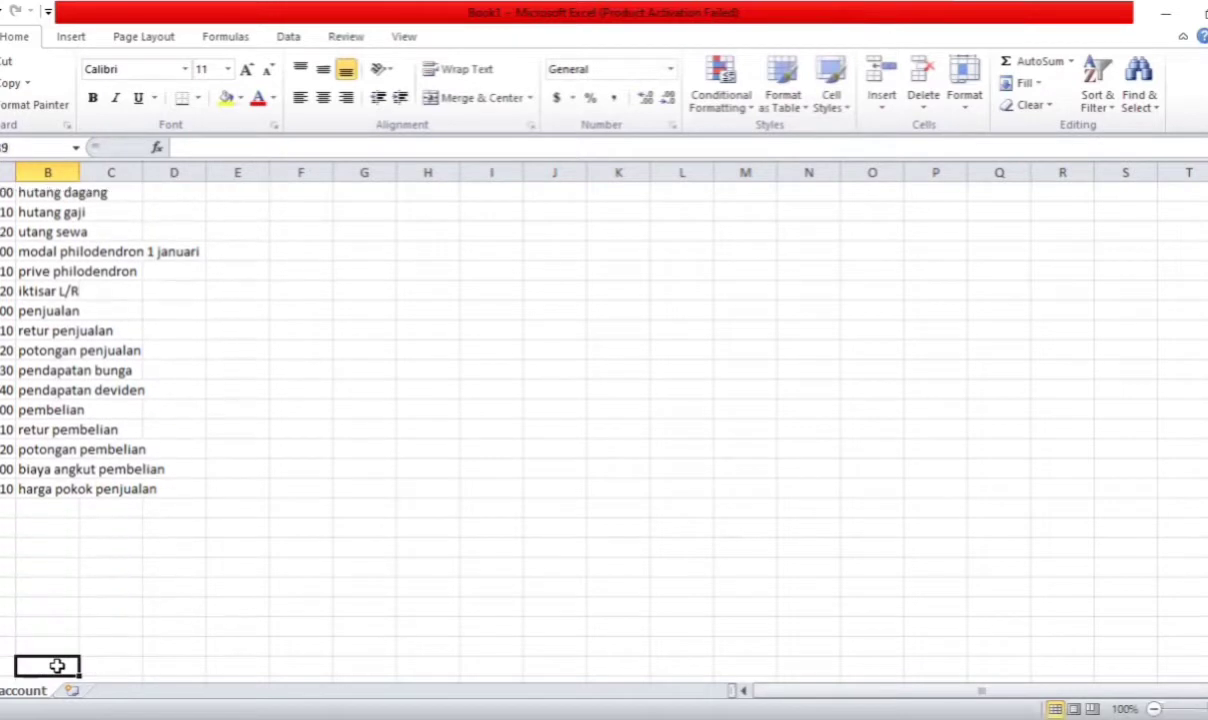
left_click(7, 508)
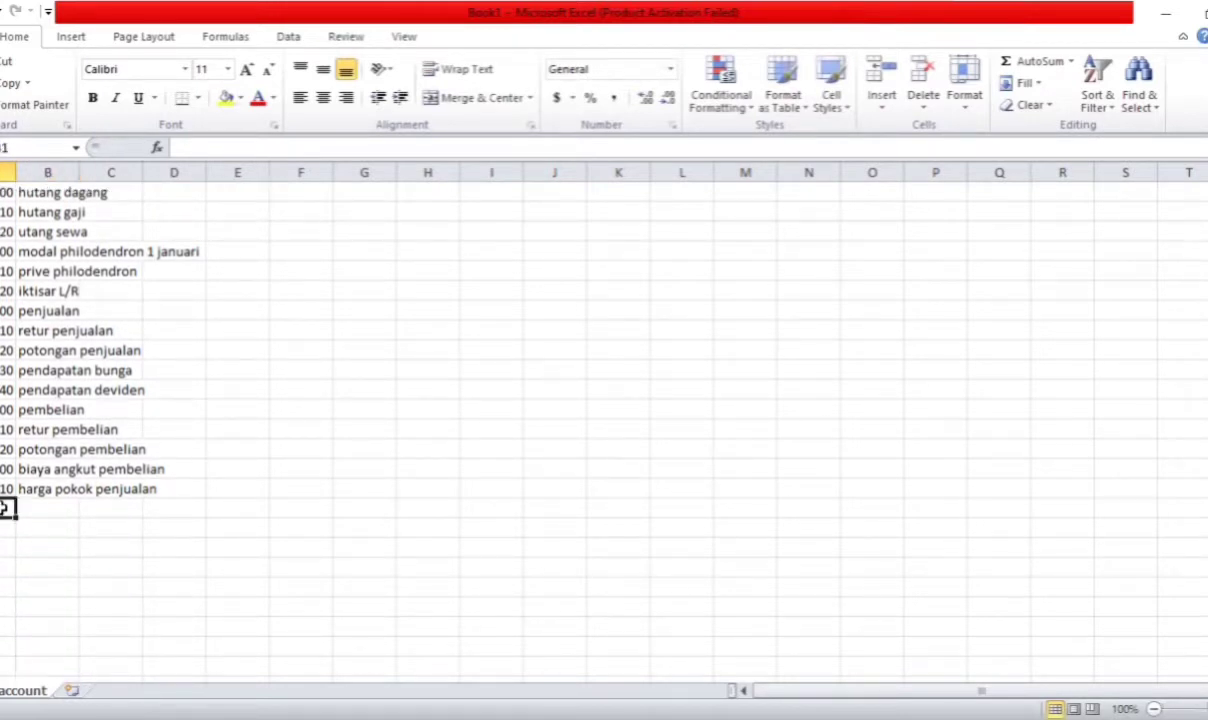
type("611")
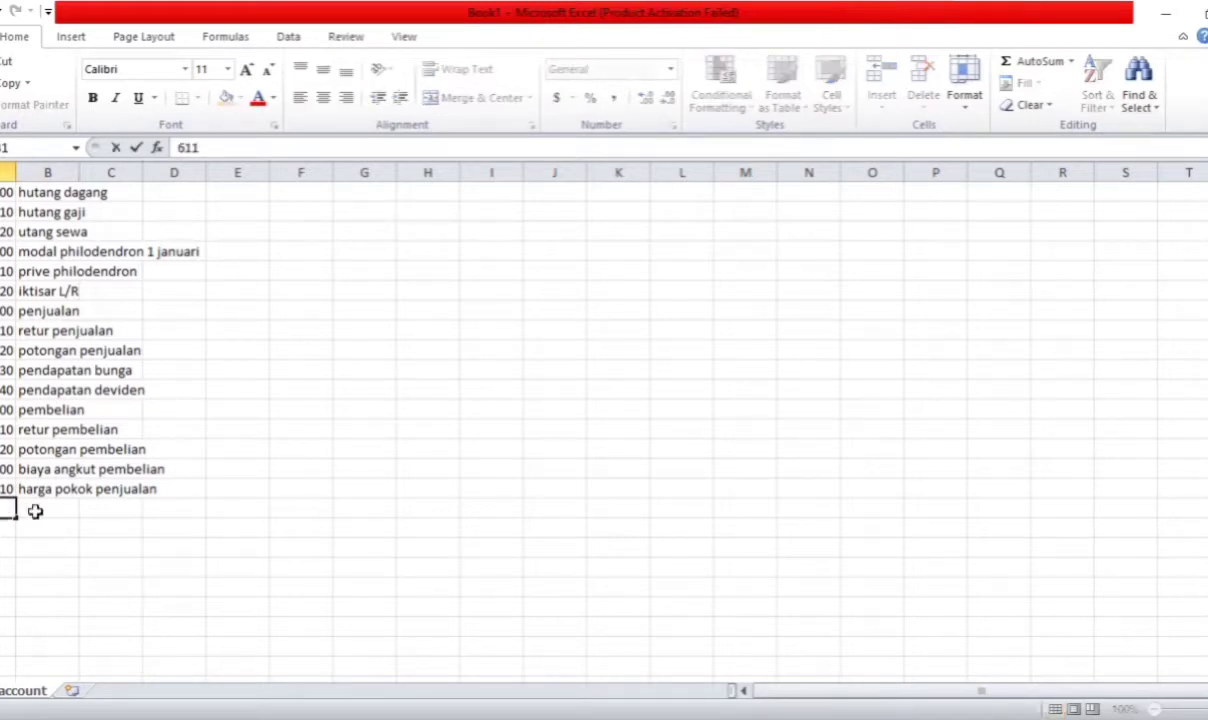
left_click(36, 510)
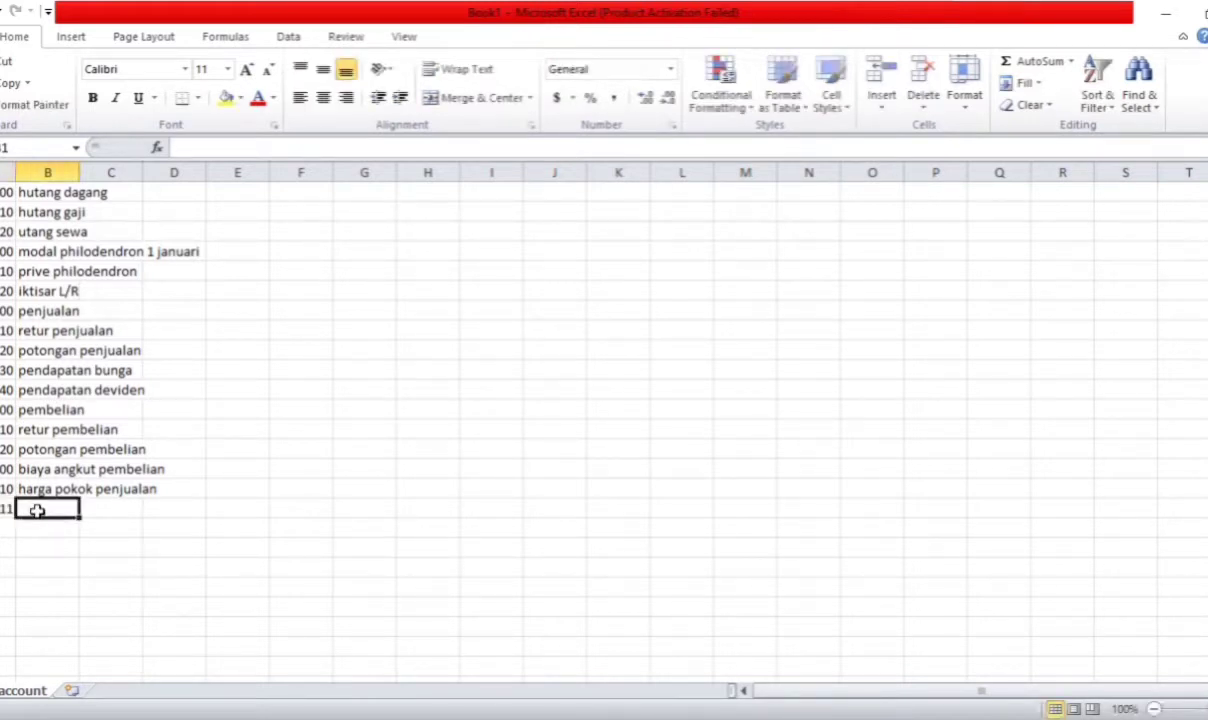
type("biaya ")
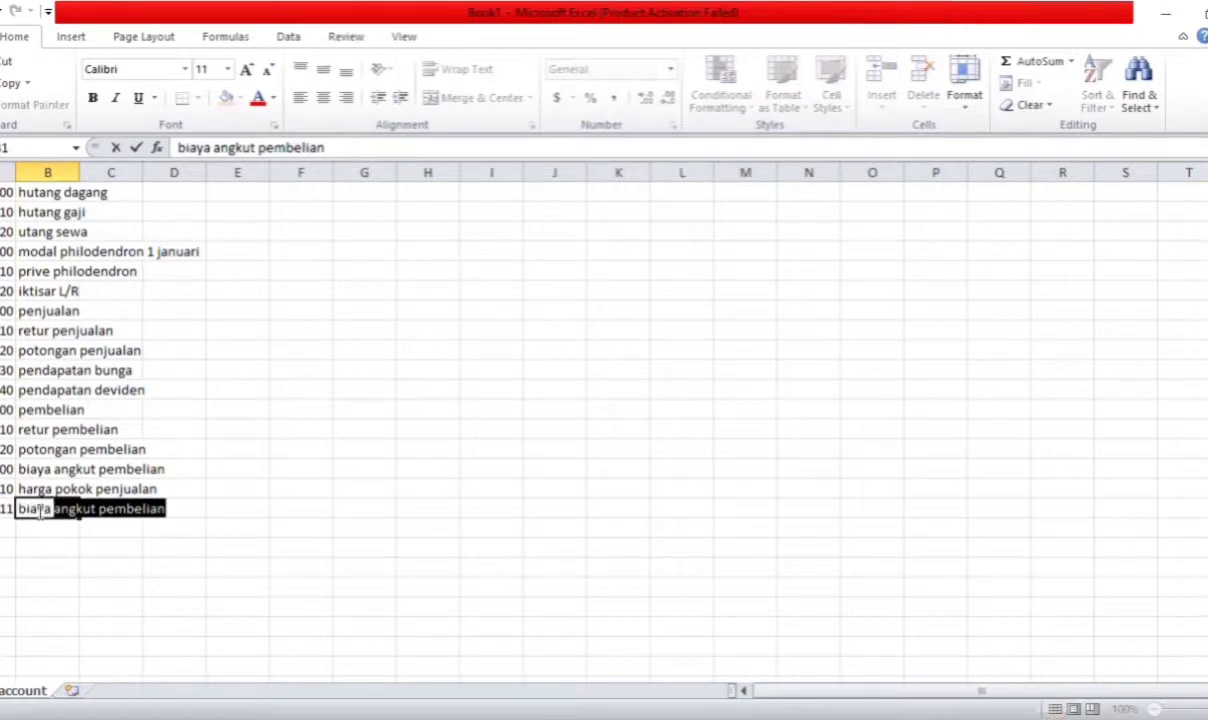
type("kerugian piy")
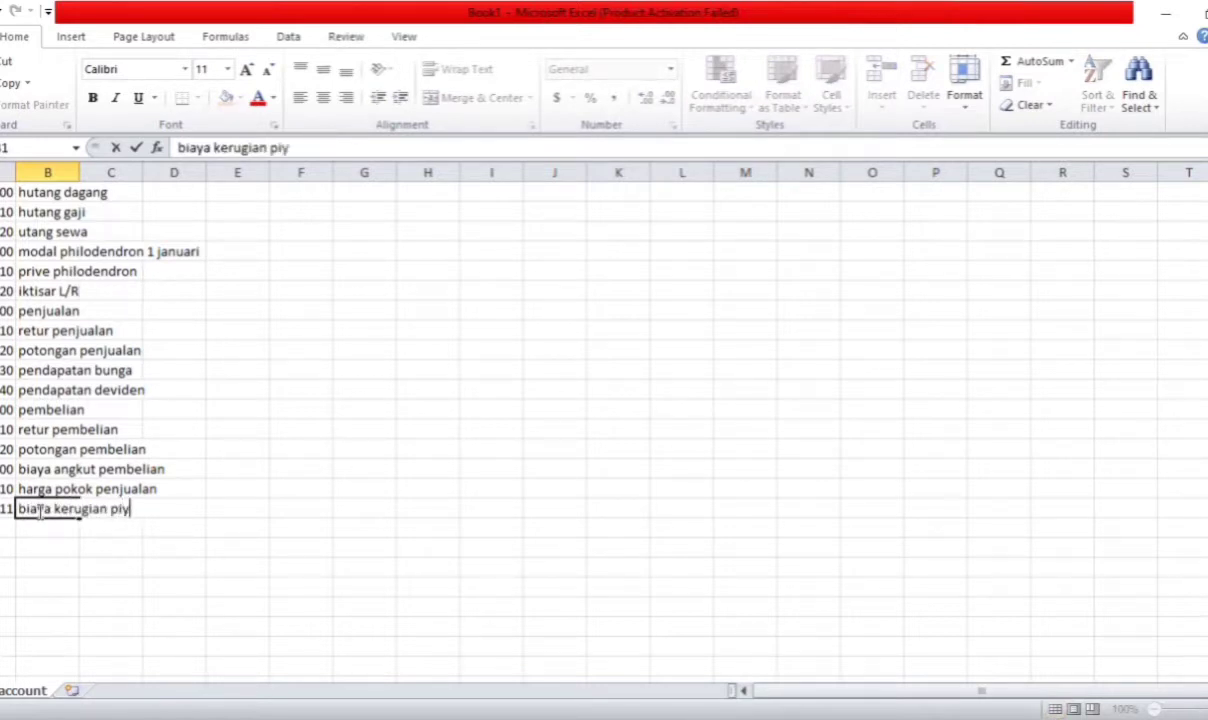
key("BackSpace")
type("utang")
key("Return")
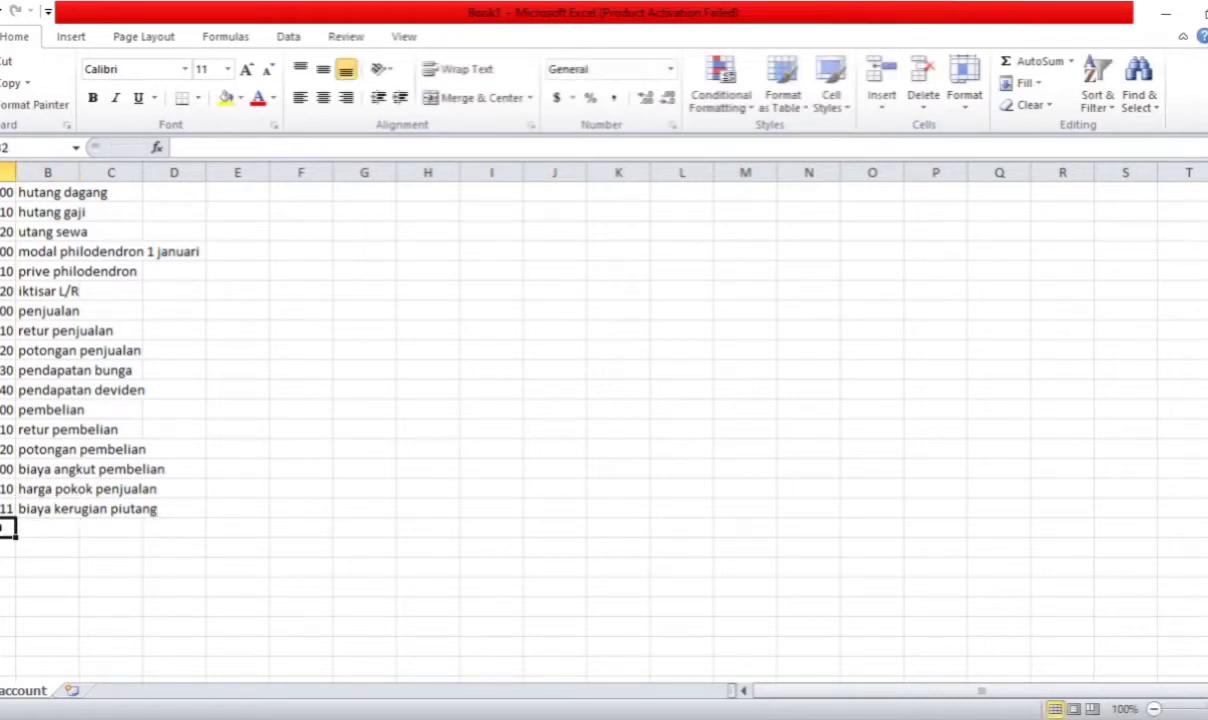
Fill row 32 with account code 612 in column A and the name "biaya gaji penjualan" in column B
type("612")
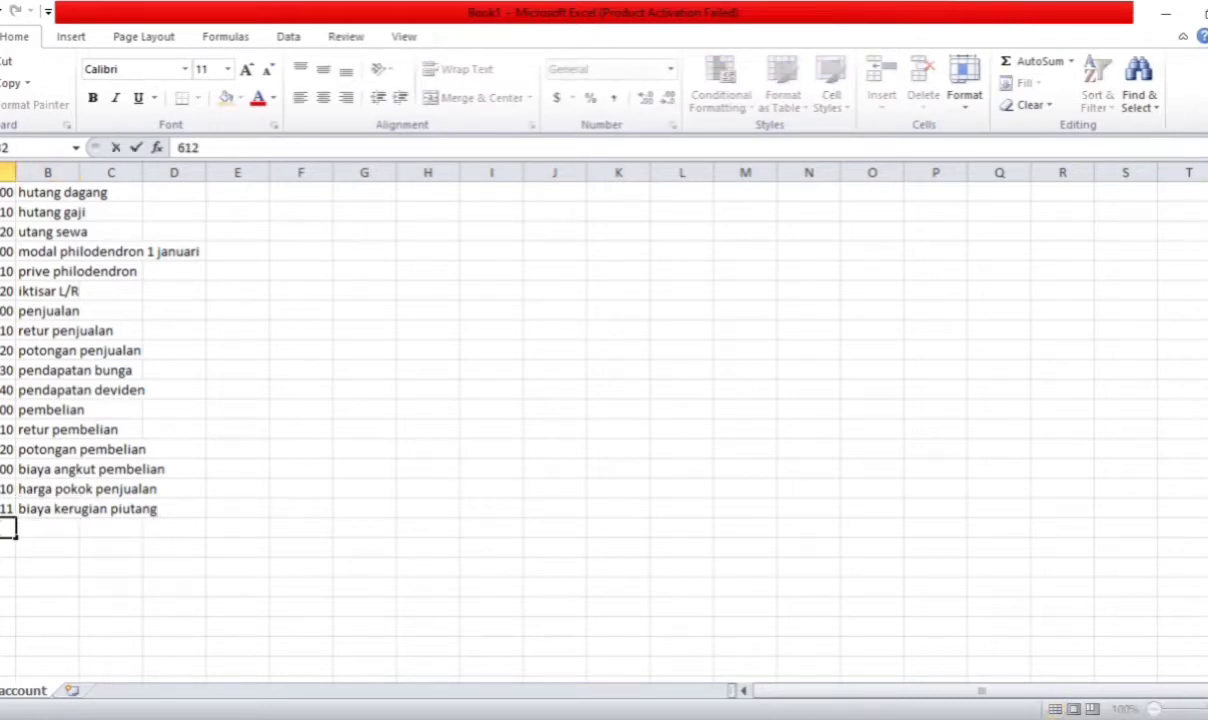
left_click(35, 527)
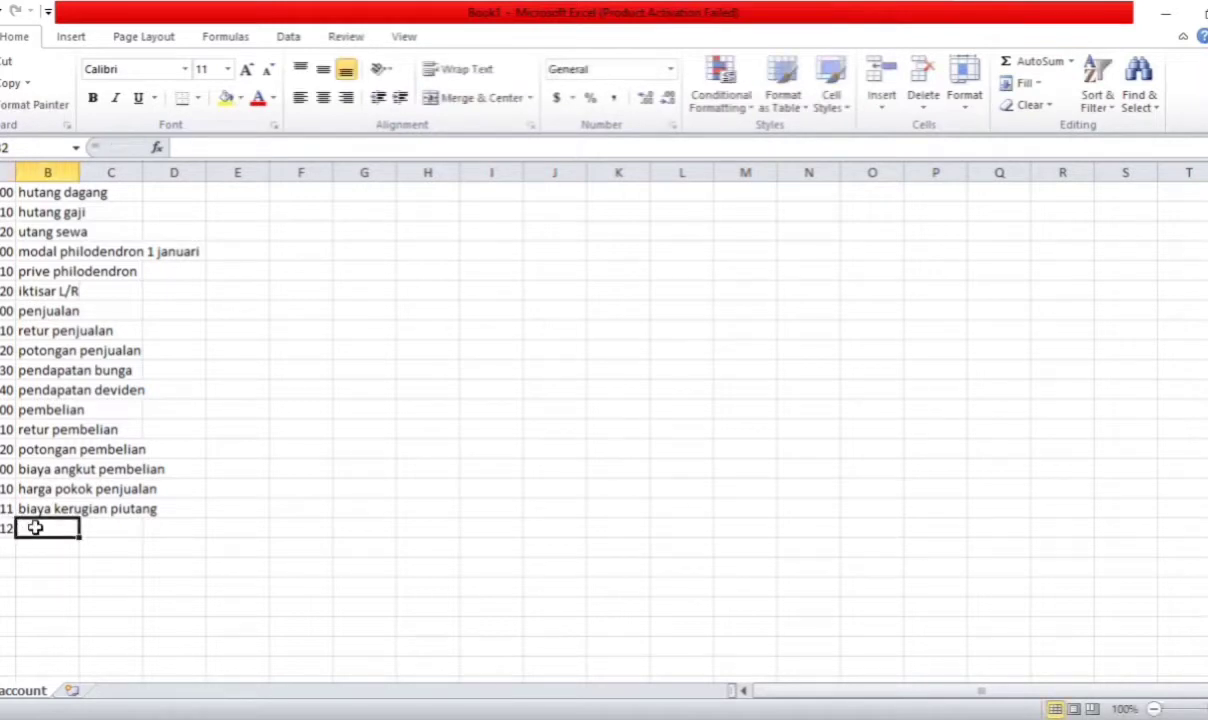
type("bia")
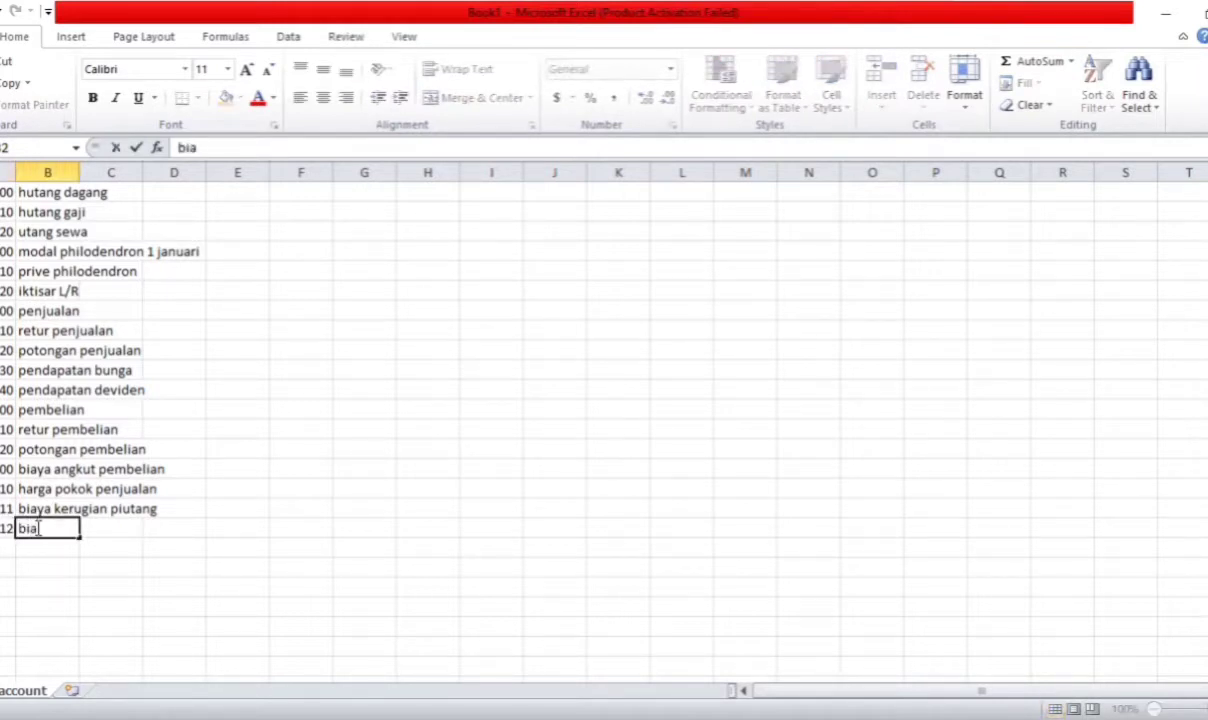
type("ya gaji penjualan")
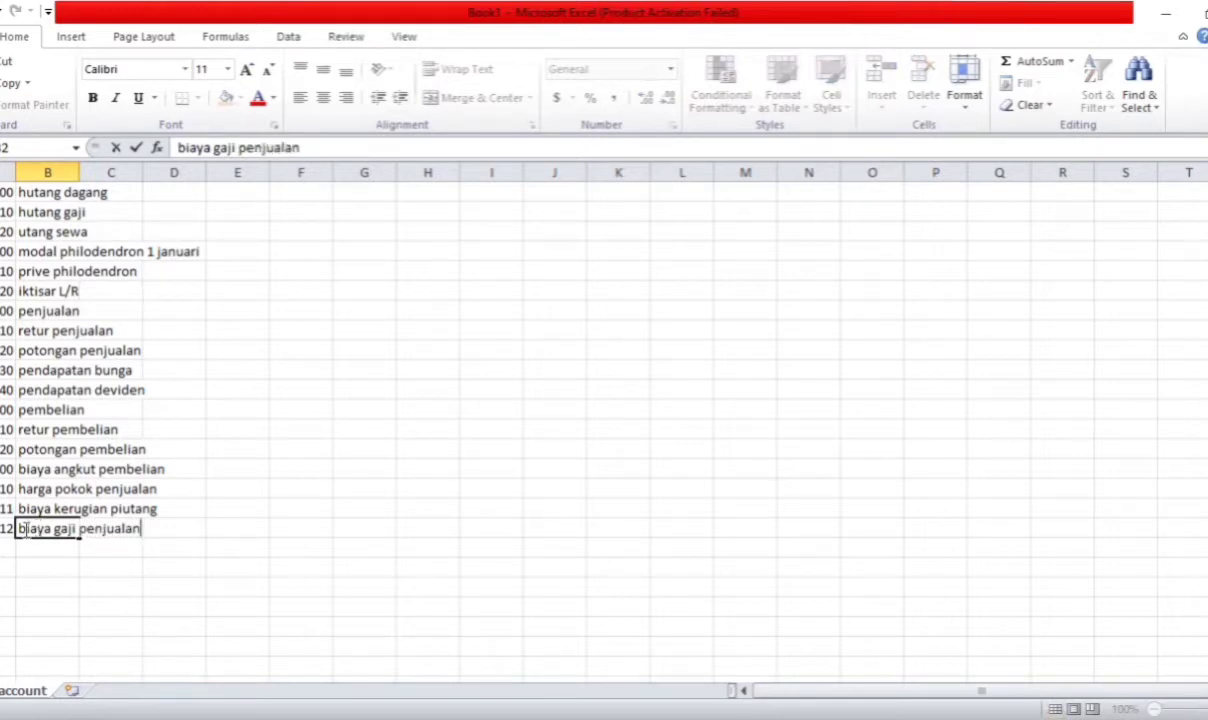
Fill row 33 with account code 613 in column A and the text "iaya iklan" in column B
left_click(6, 543)
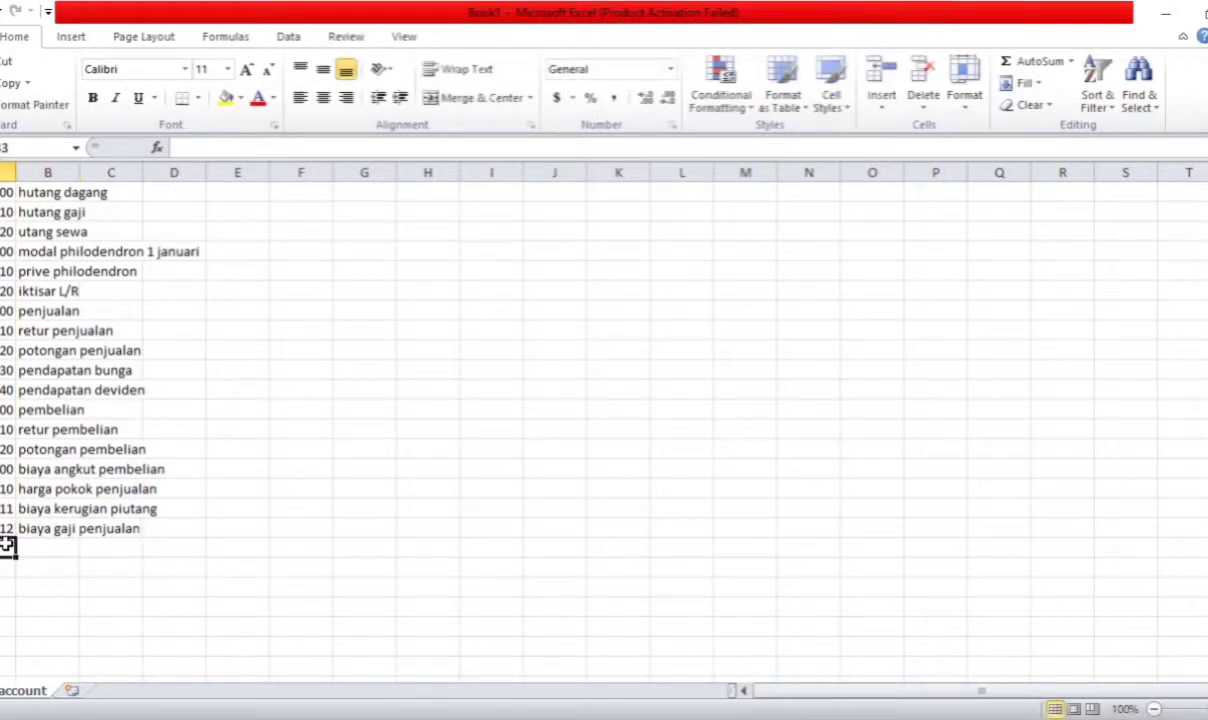
type("613")
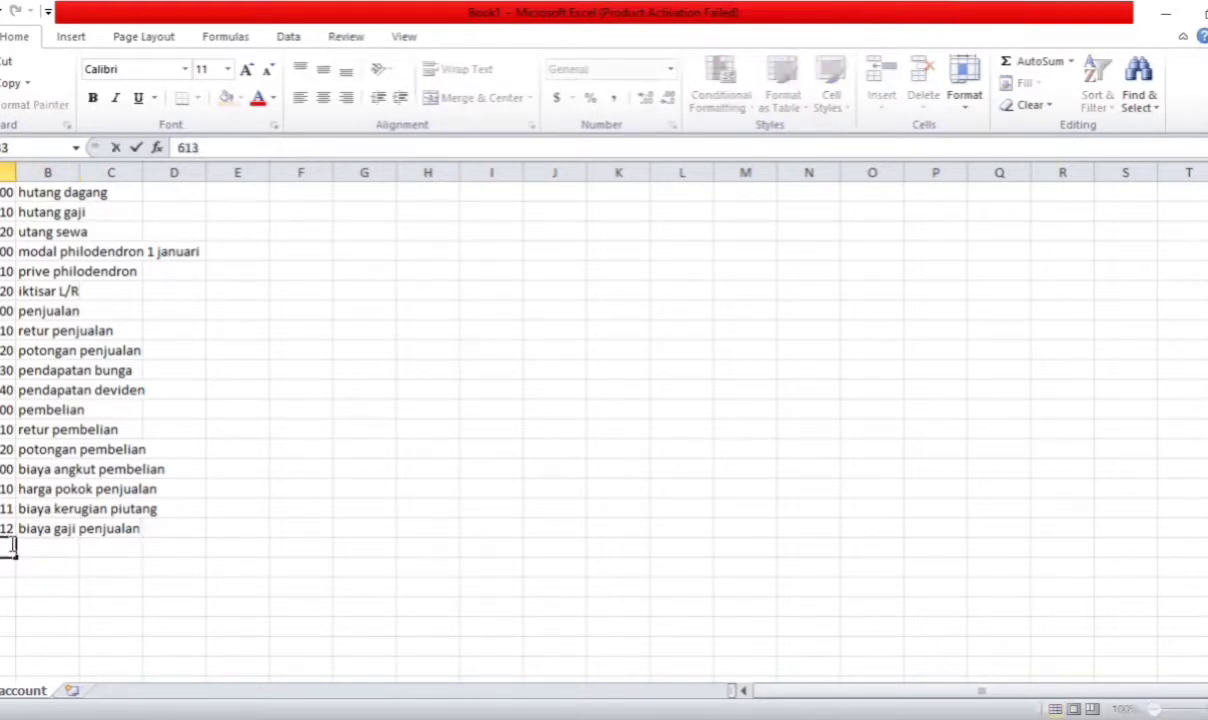
left_click(49, 545)
type("iaya i")
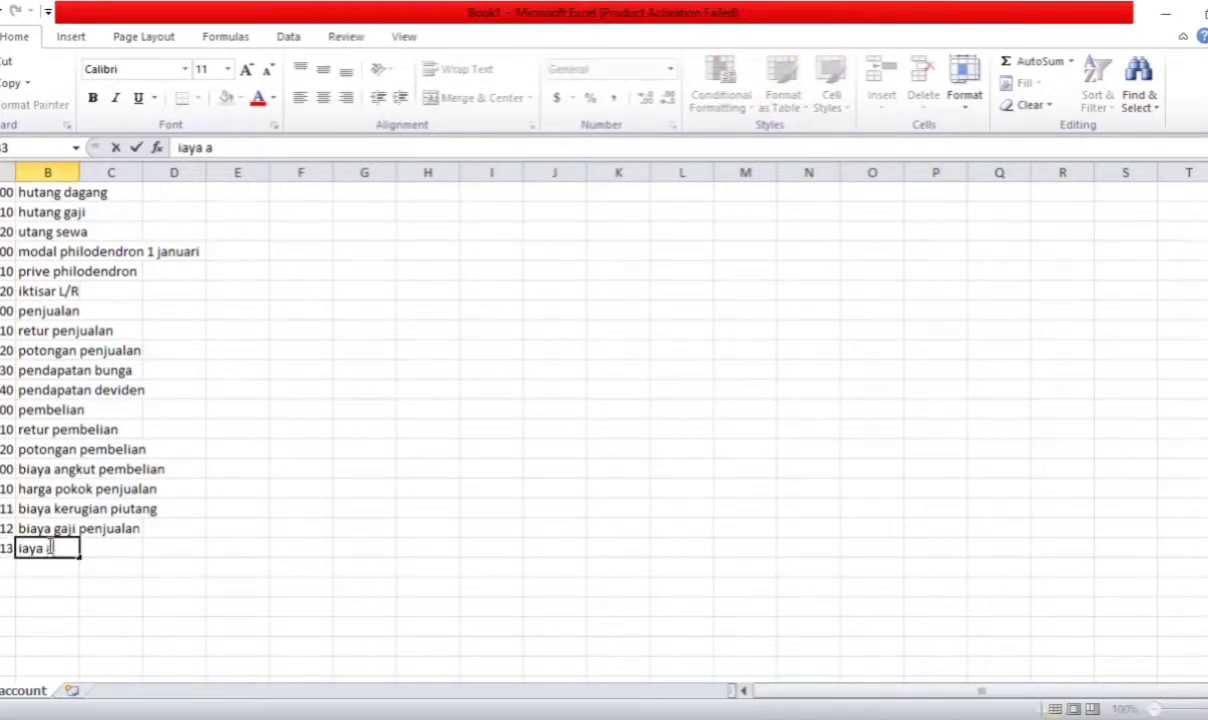
type("klanb")
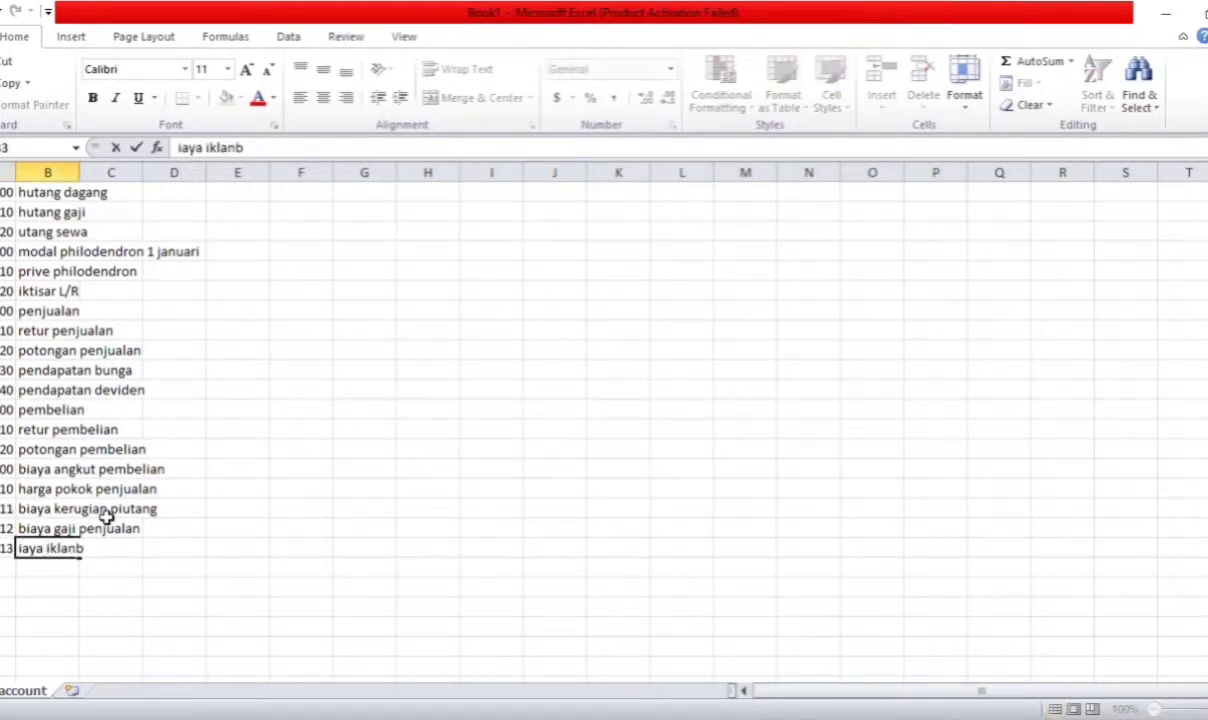
key("BackSpace")
Enter account code 614 in cell A34 and correct the account name in B33 to "biaya iklan"
left_click(8, 567)
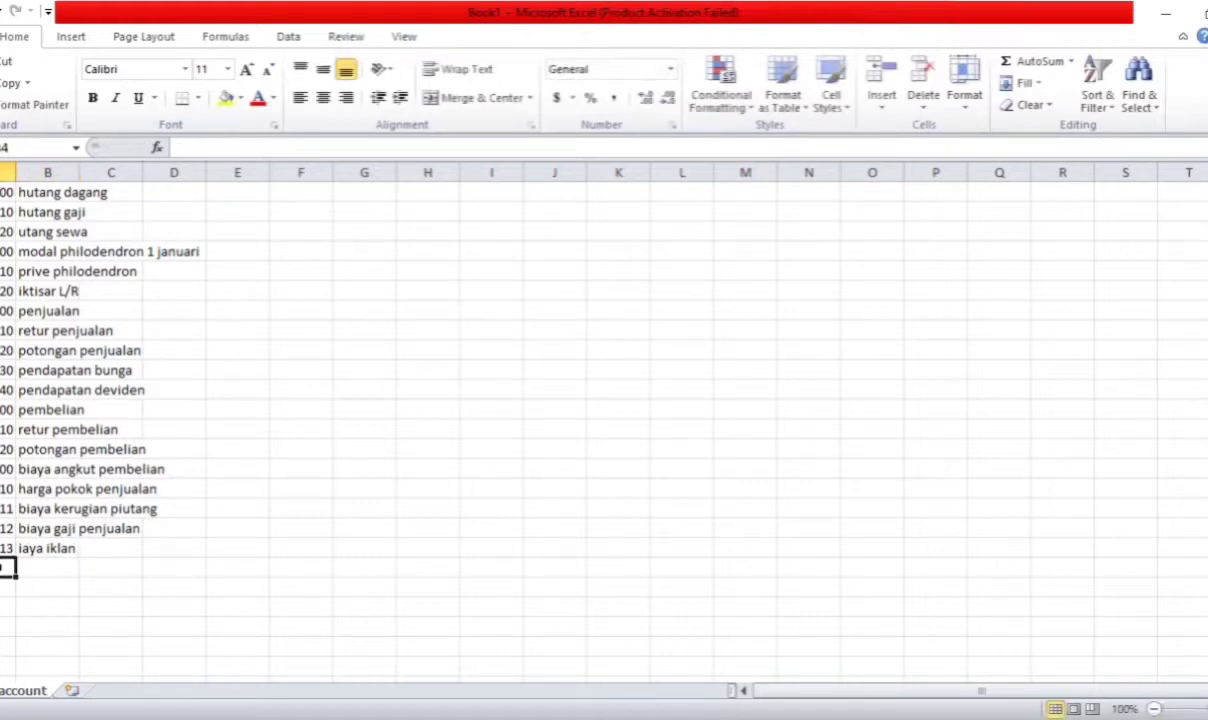
type("614")
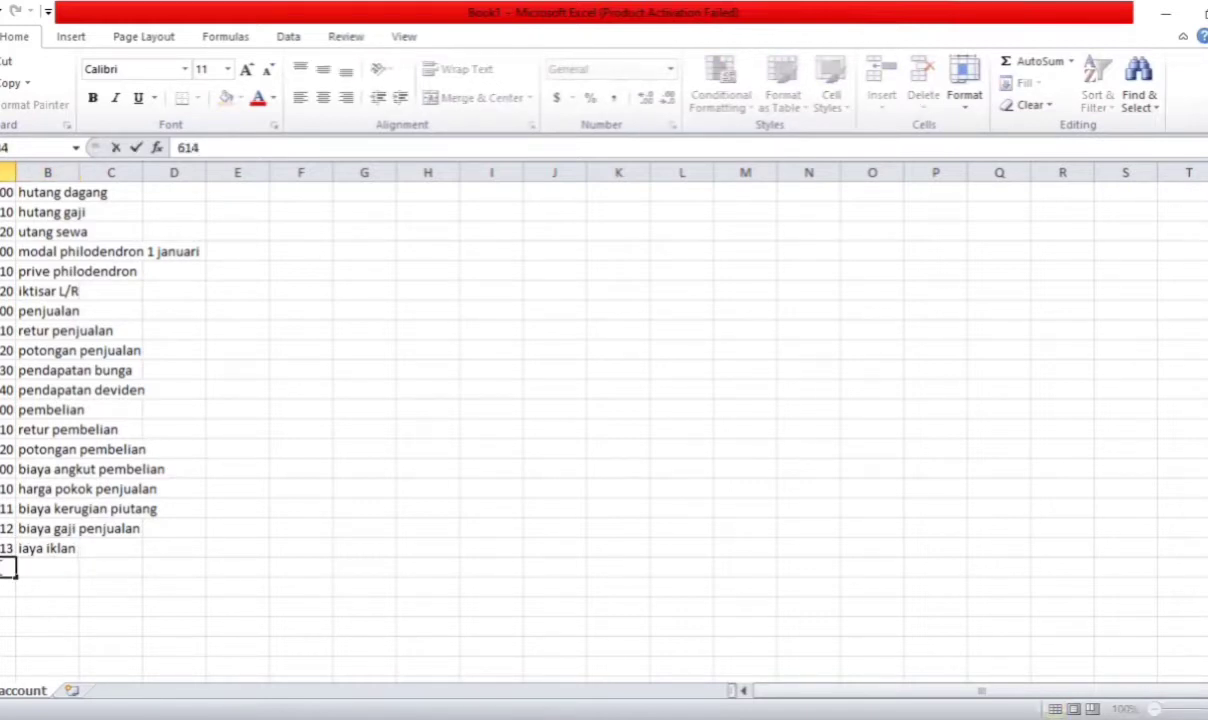
left_click(25, 546)
key("BackSpace")
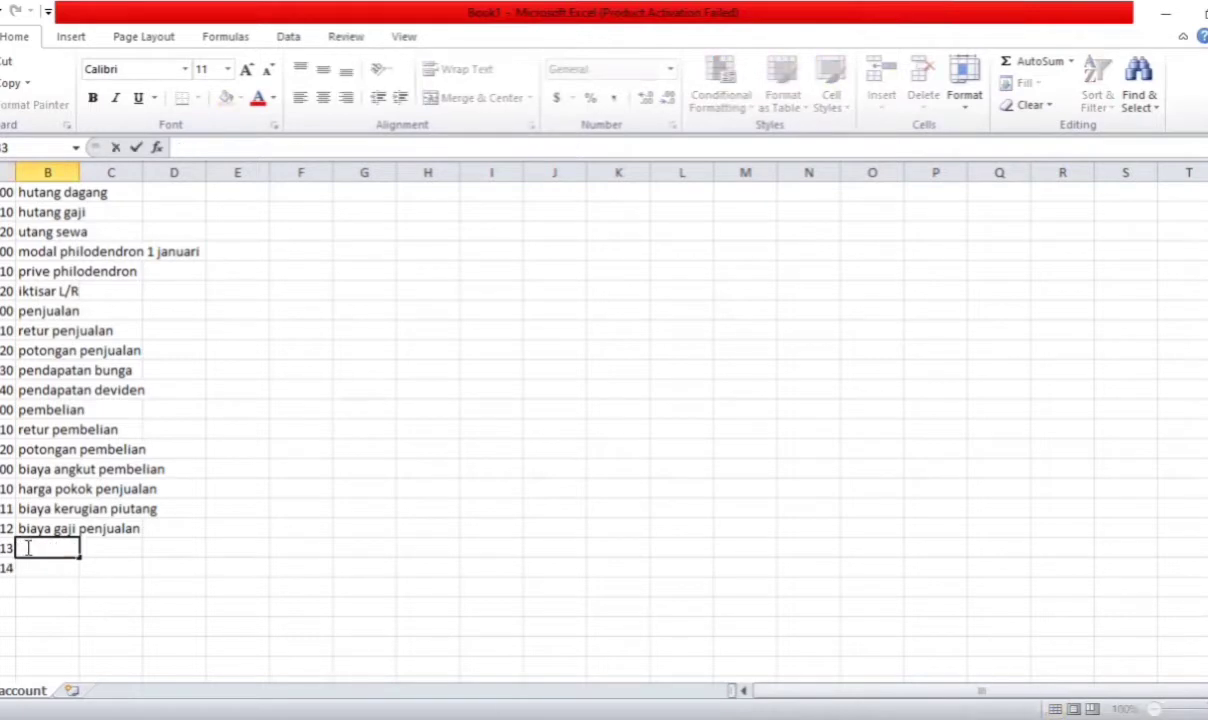
type("biaya iklan")
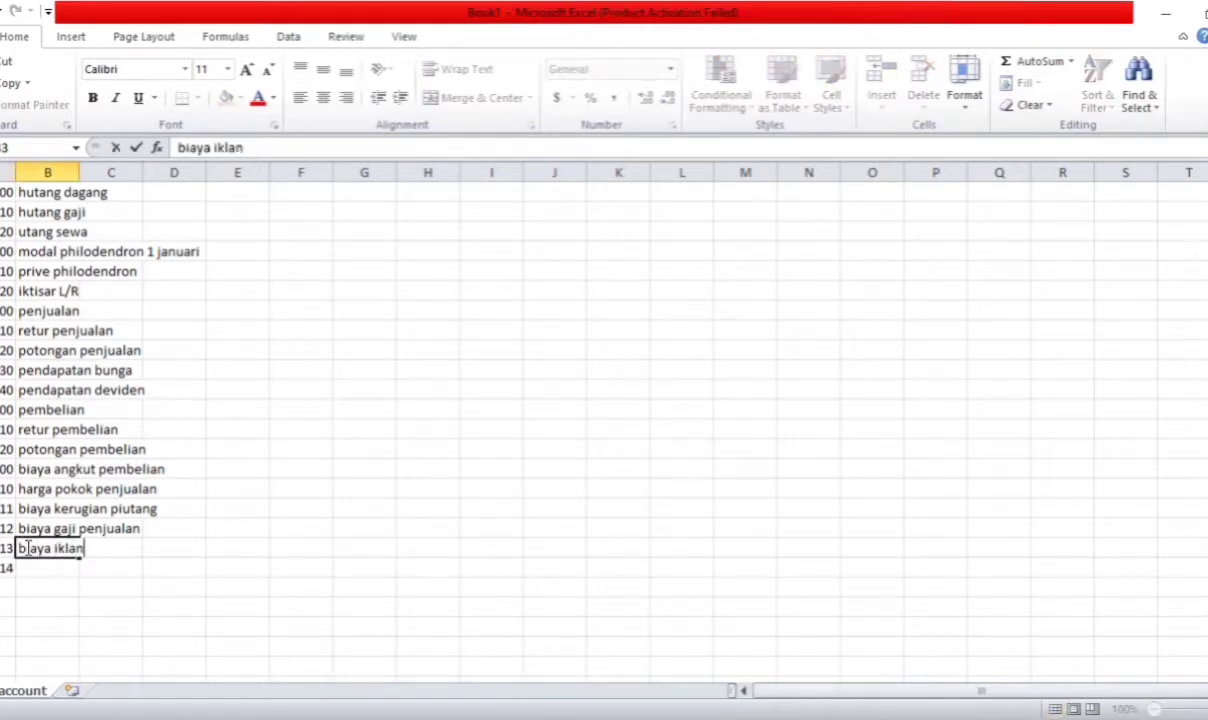
Enter the account name "biaya penjualan lain-lain" in cell B34, beside code 614
left_click(45, 569)
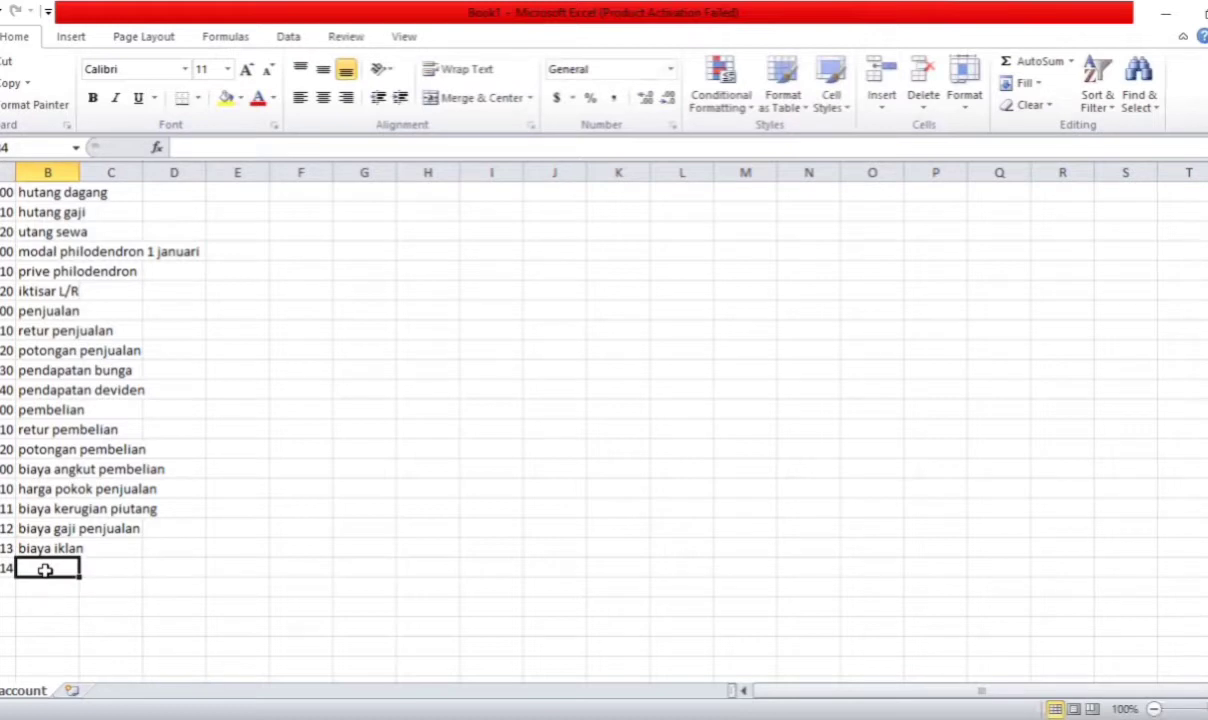
type("biay")
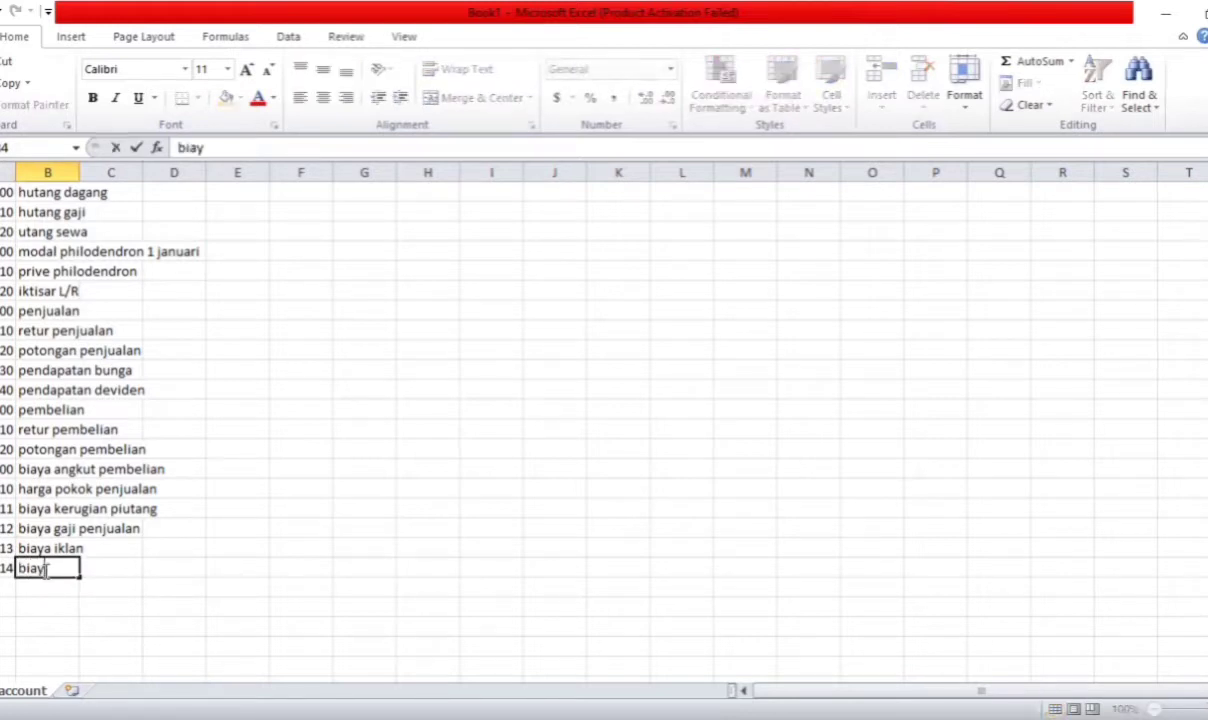
type("a penjualan ")
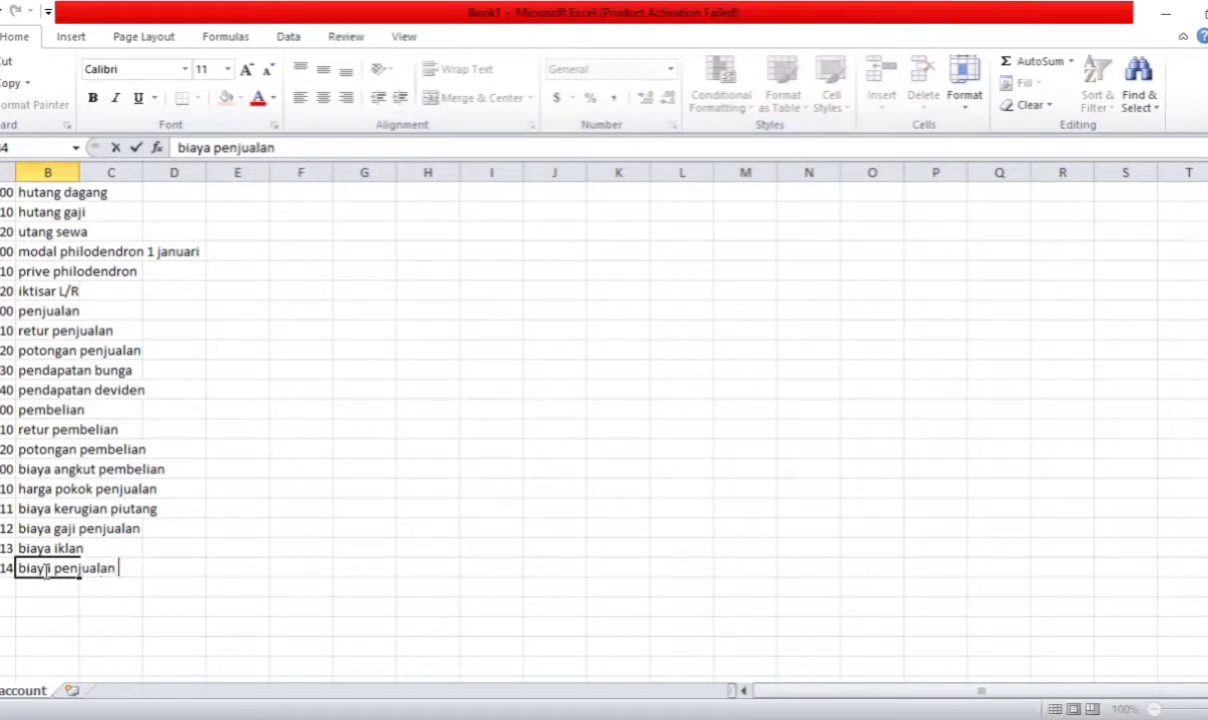
type("lain-lain")
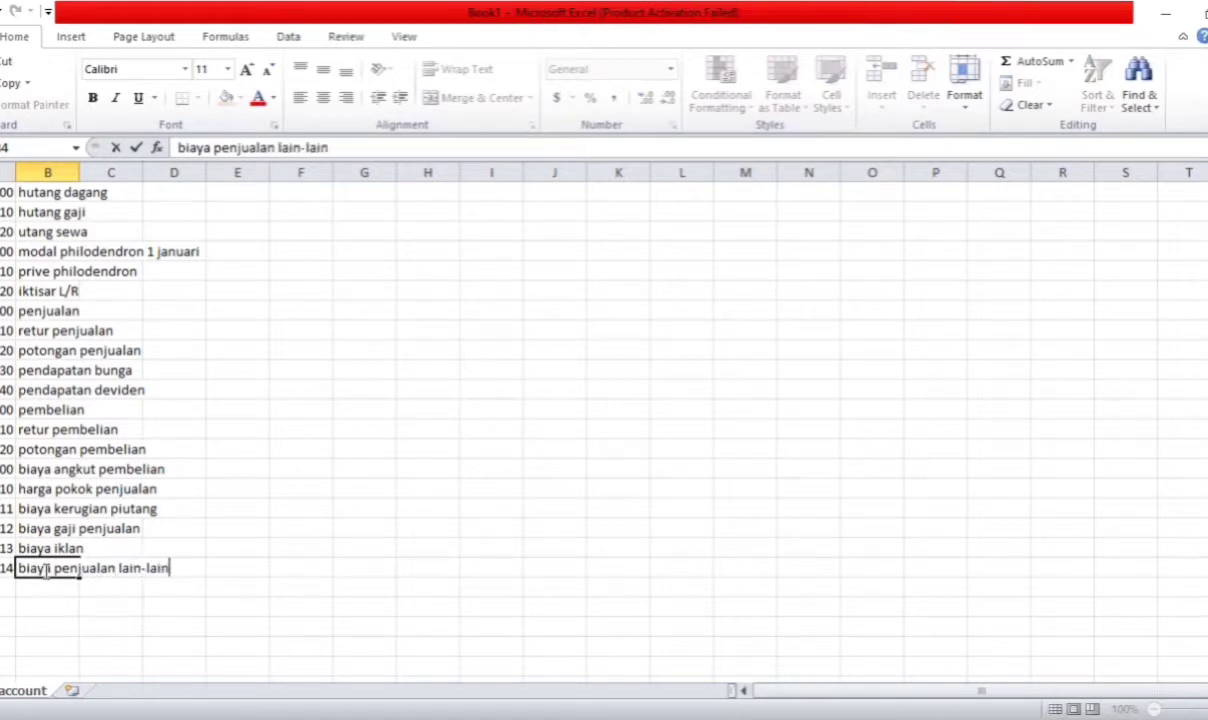
key("Return")
Fill row 35 with account code 615 in column A and the name "biaya bahan habis pakai" in column B
left_click(6, 581)
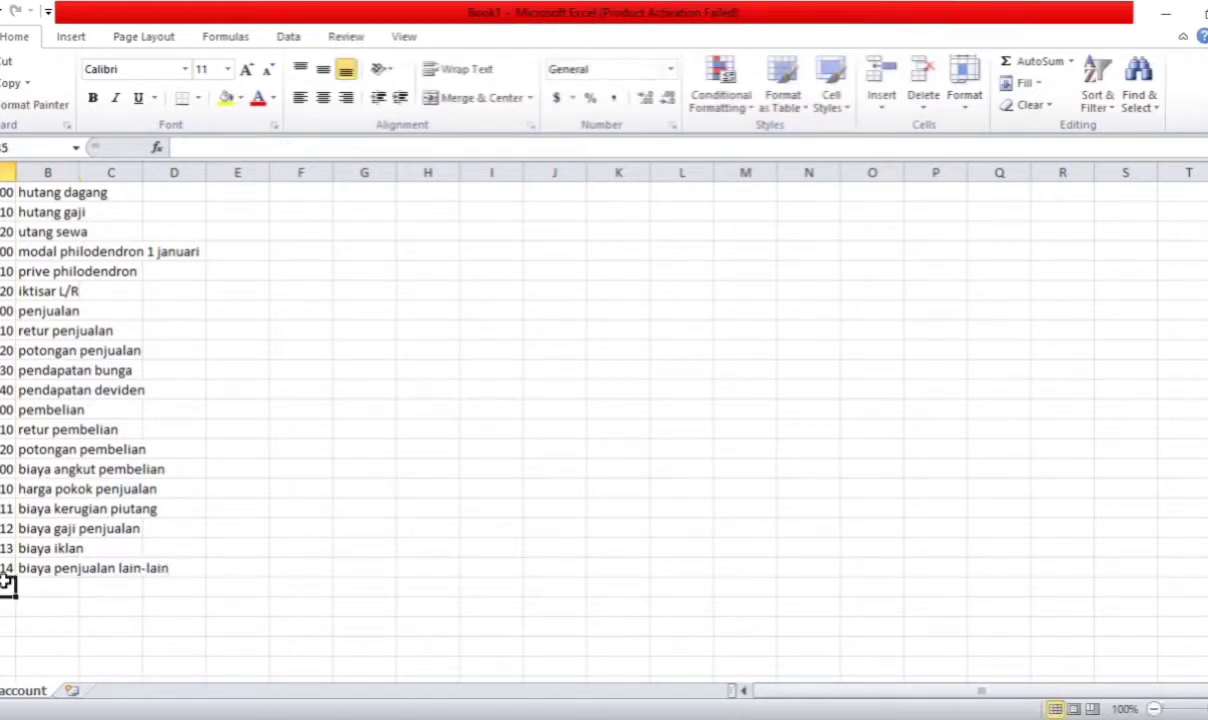
type("615")
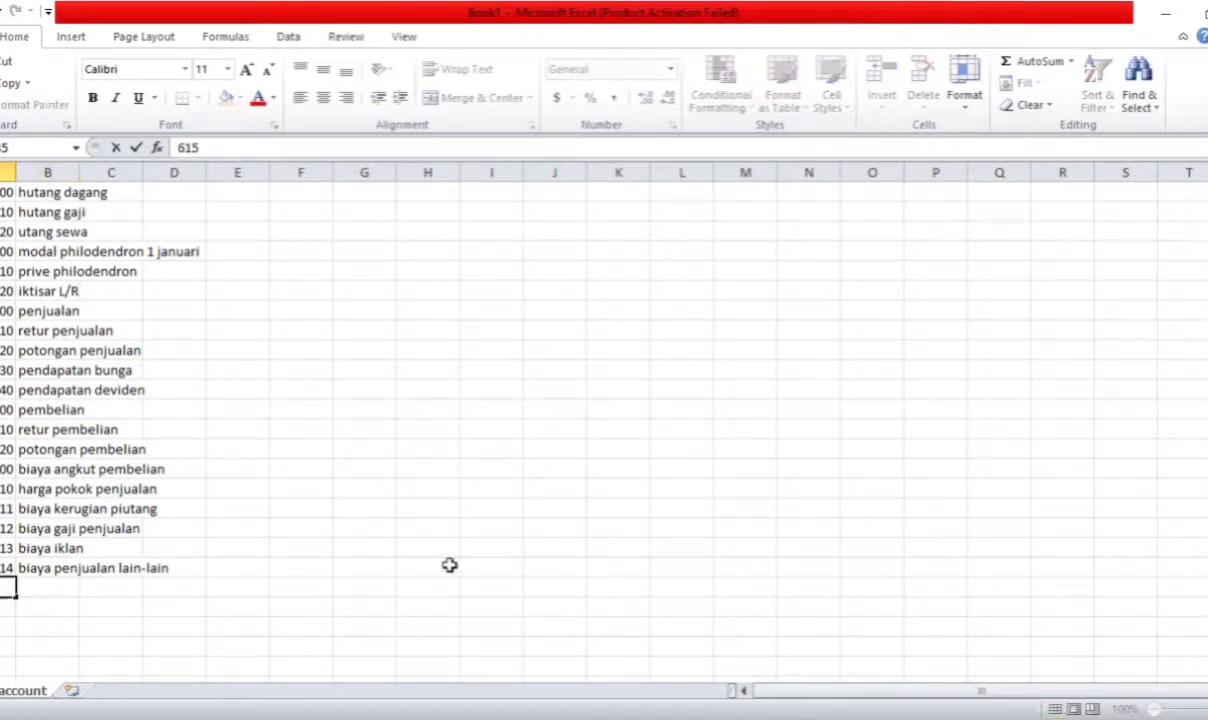
left_click(53, 587)
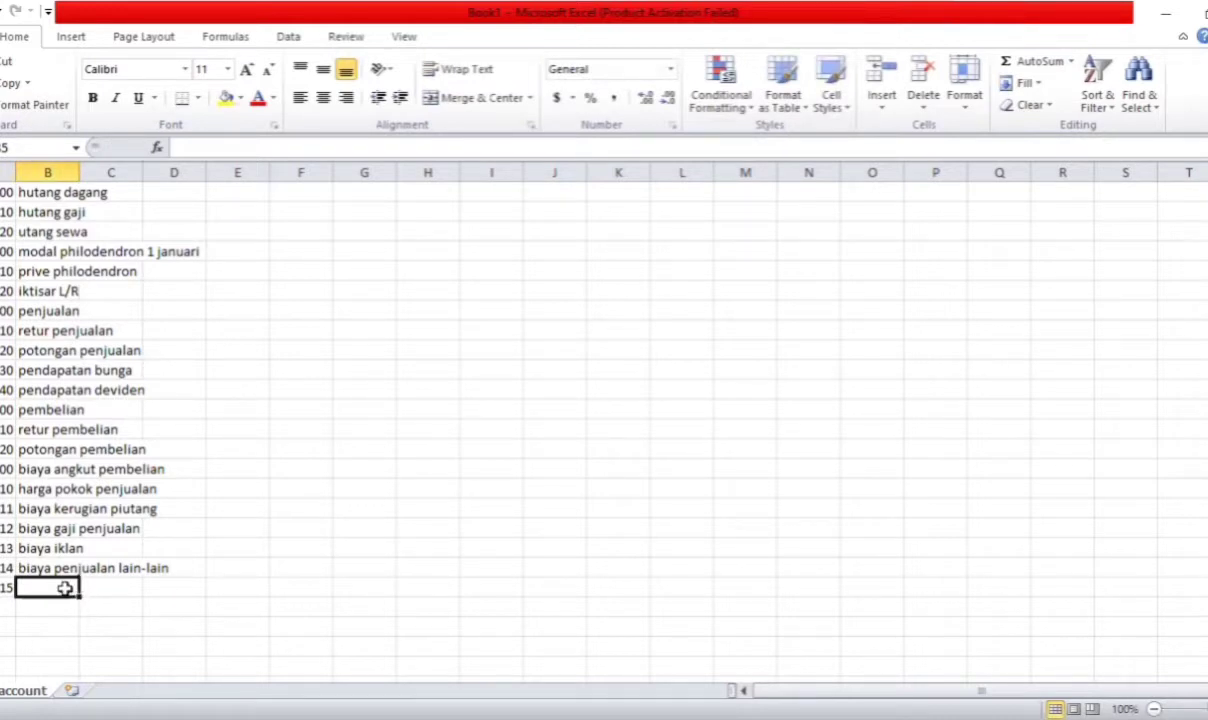
type("biaya bahan")
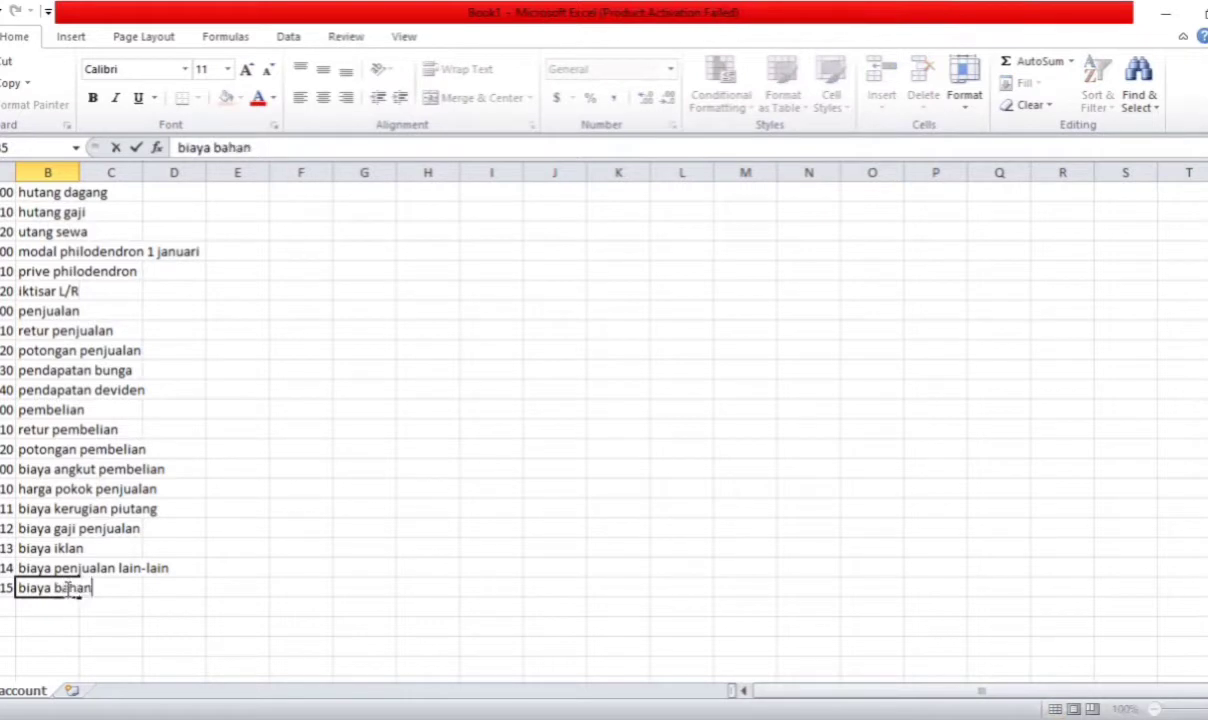
type(" habis ap")
key("BackSpace")
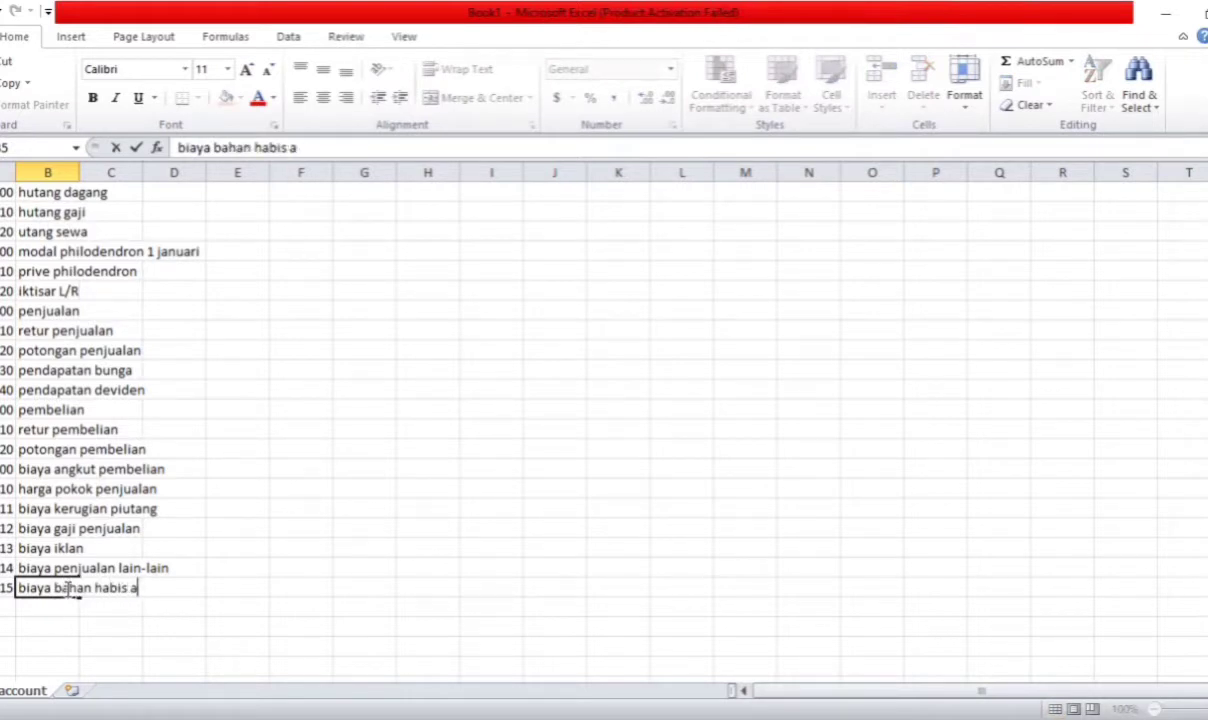
key("BackSpace")
type("paki")
key("BackSpace")
key("BackSpace")
type("kai")
Fill row 36 with account code 616 in column A and the name "biaya penyusutan bangunan" in column B
left_click(8, 607)
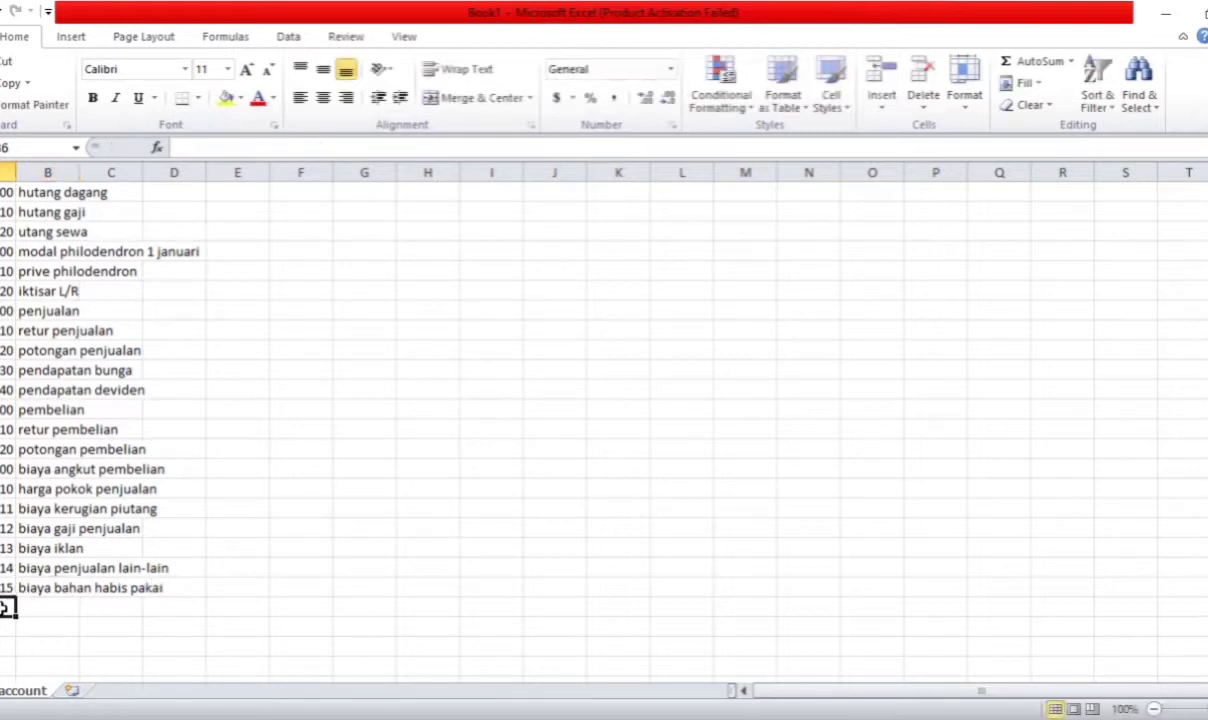
type("616")
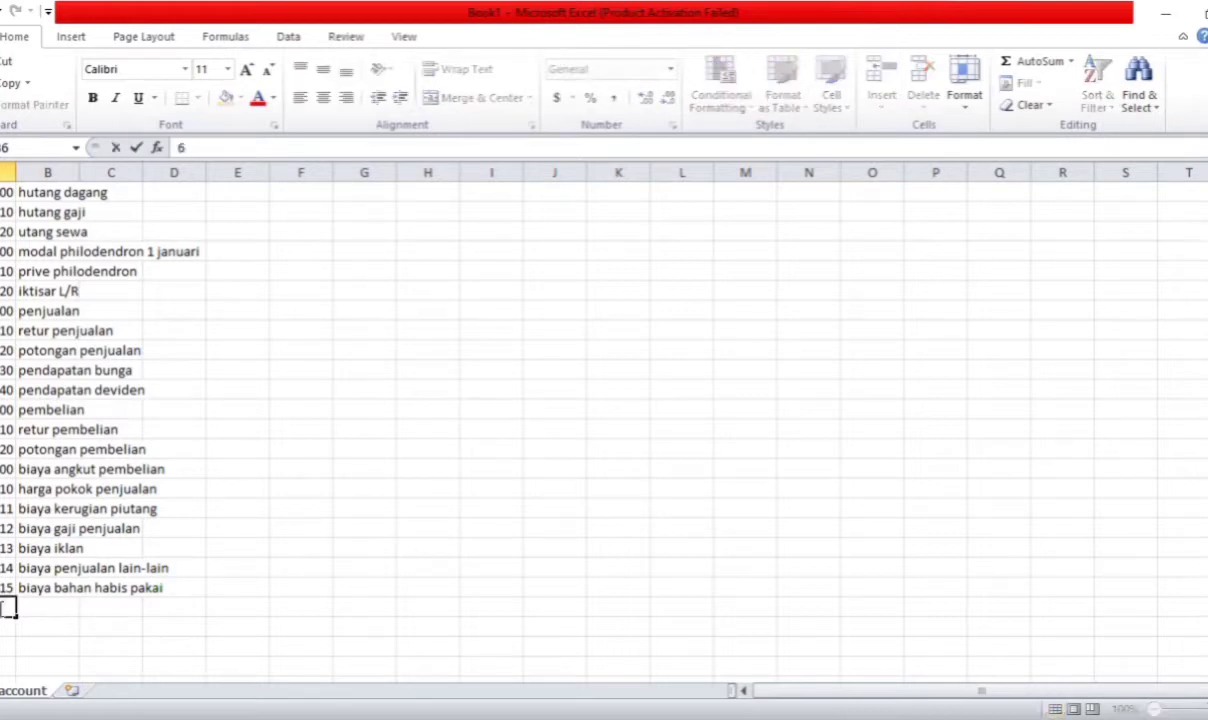
left_click(62, 607)
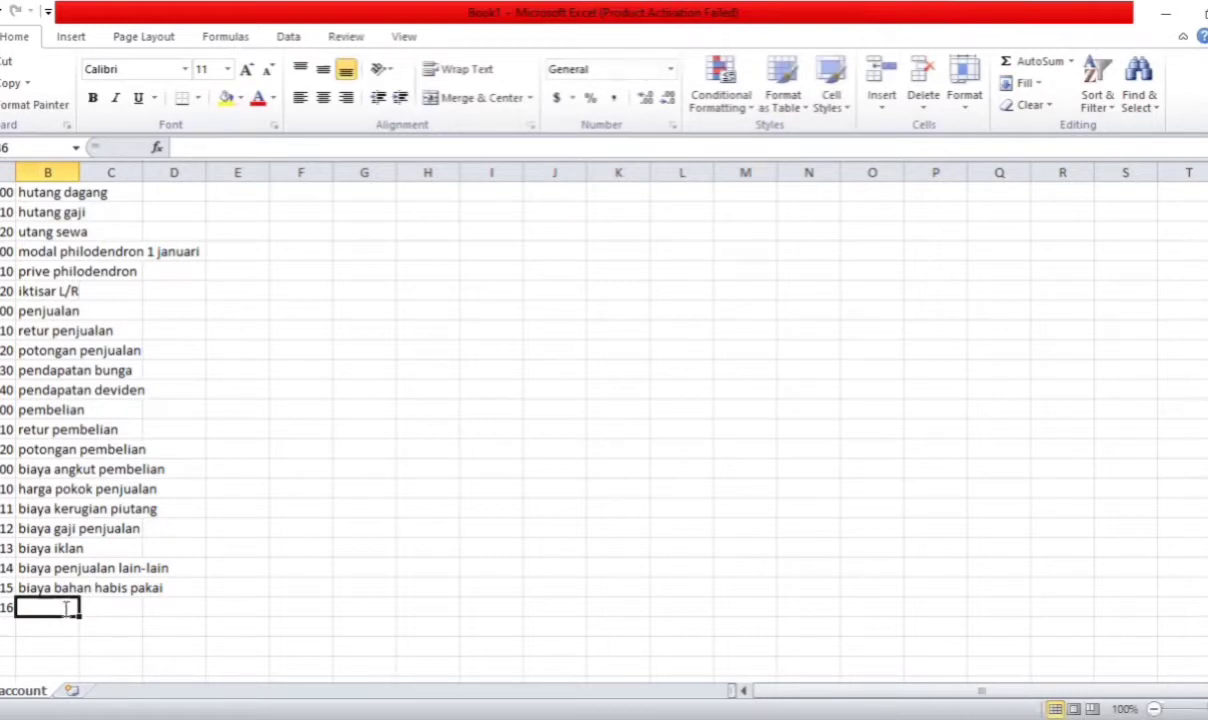
type("biaya penu")
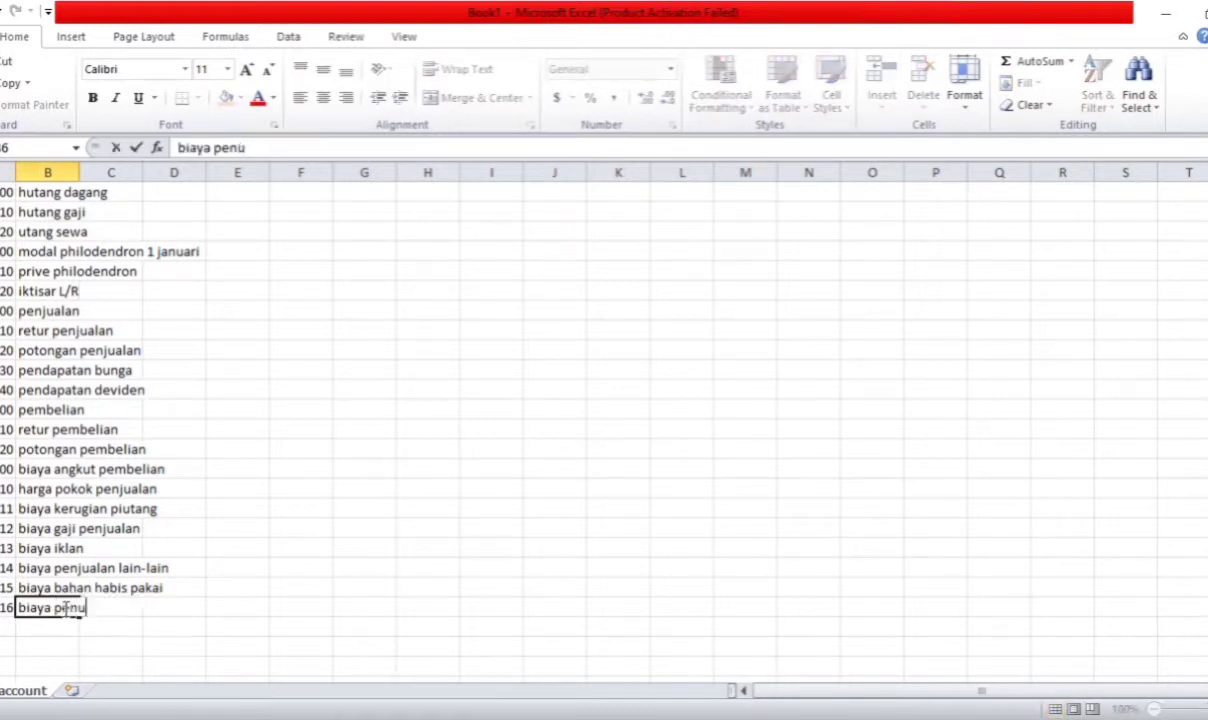
key("BackSpace")
type("yusutan")
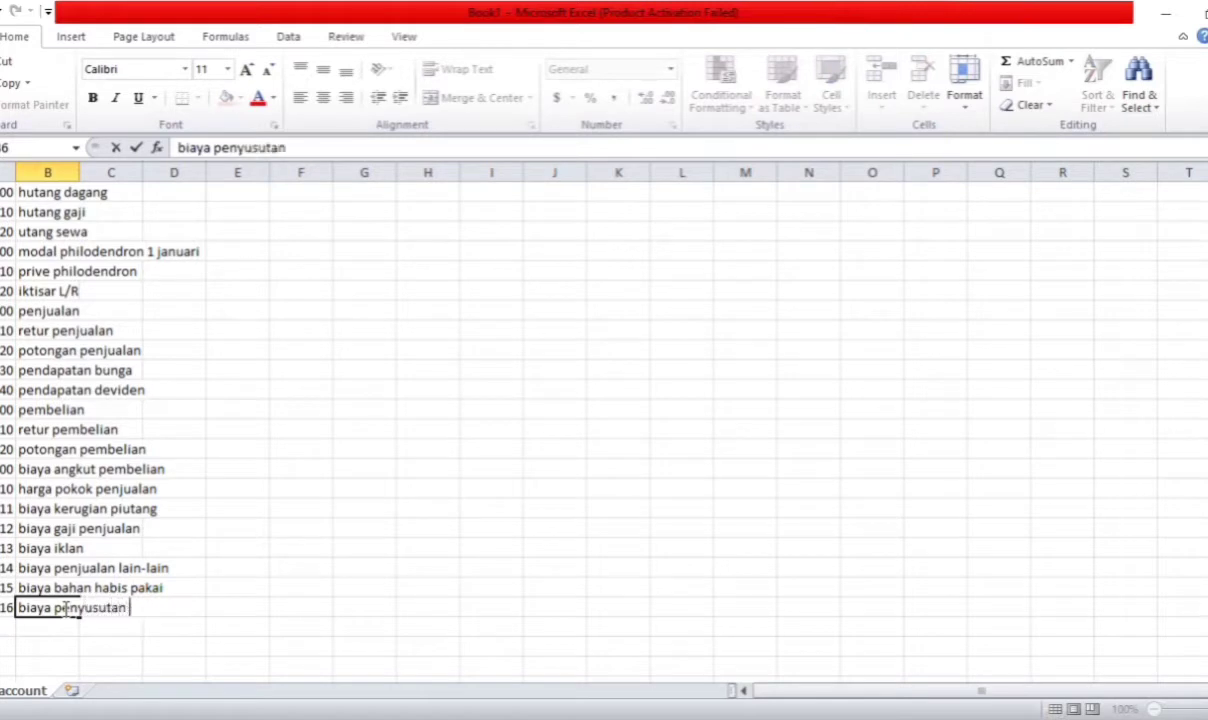
type(" bangunan")
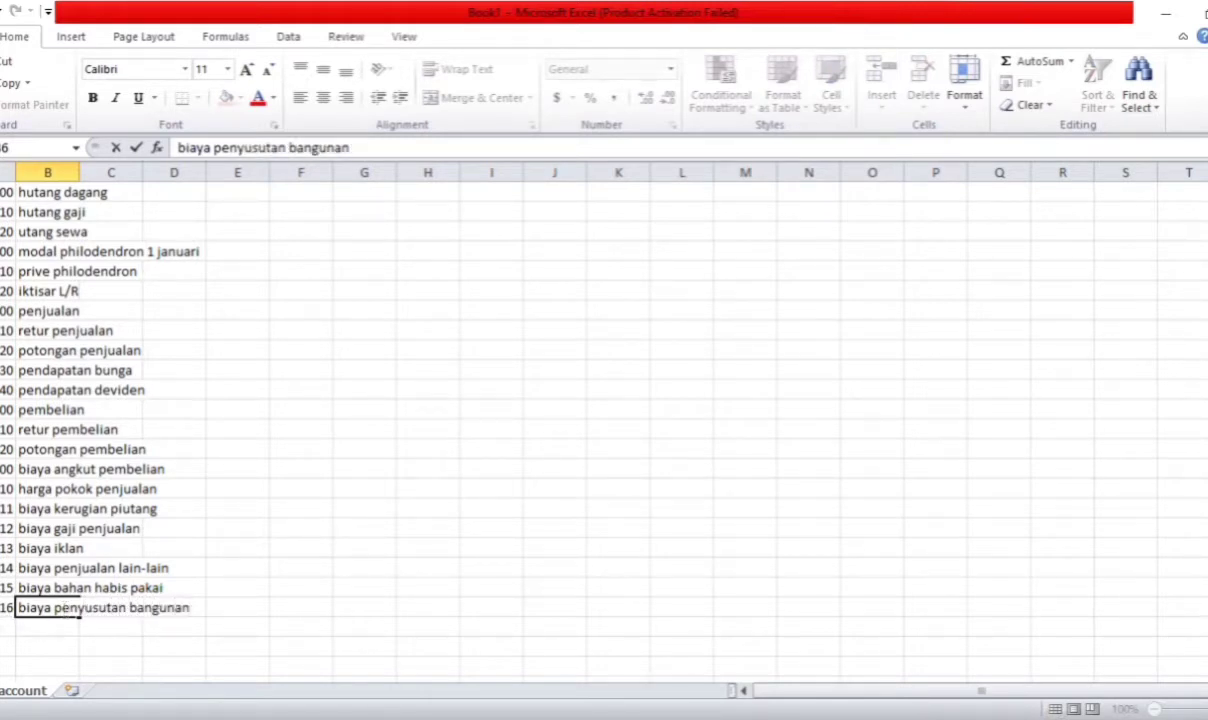
key("Return")
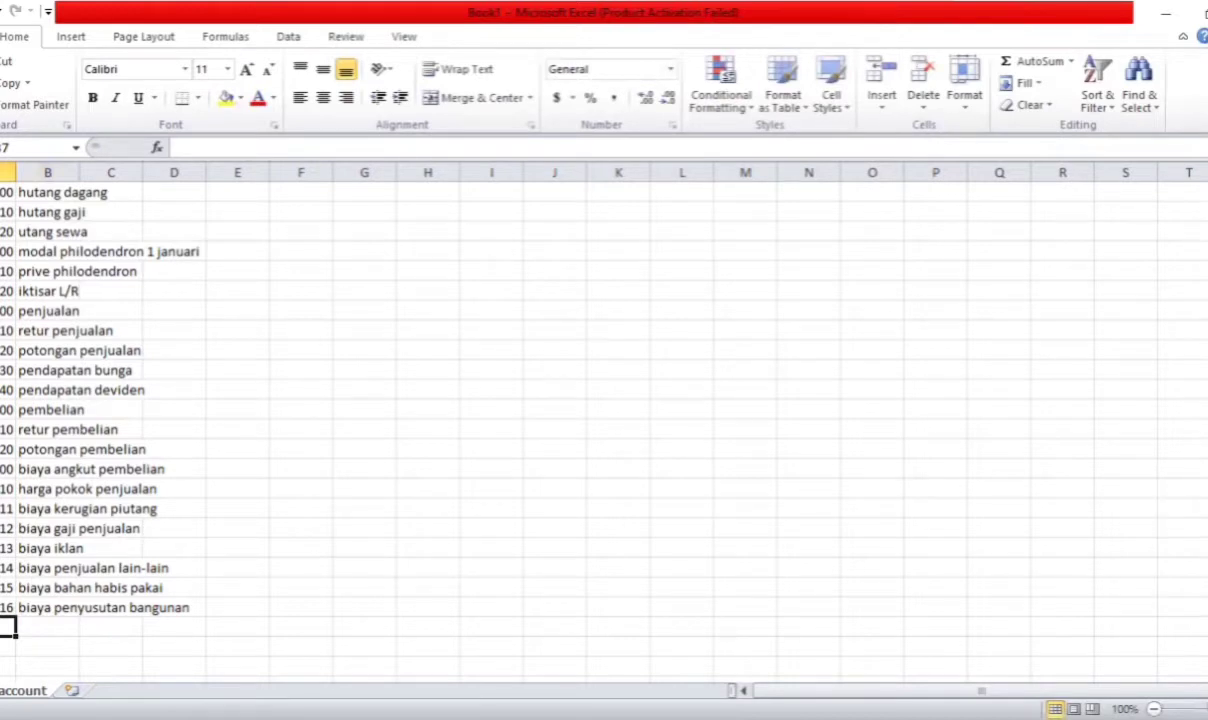
Fill row 37 with account code 617 in column A and the name "biaya penyusutan peralatan kantor" in column B
type("617")
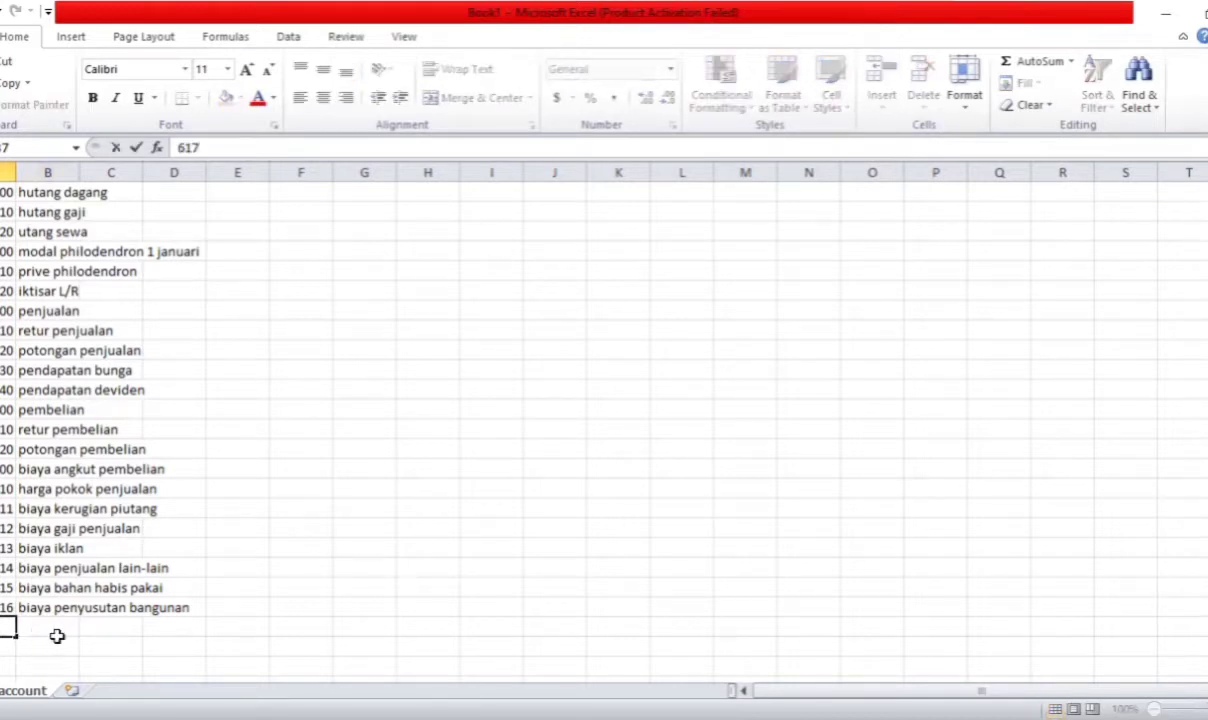
left_click(61, 626)
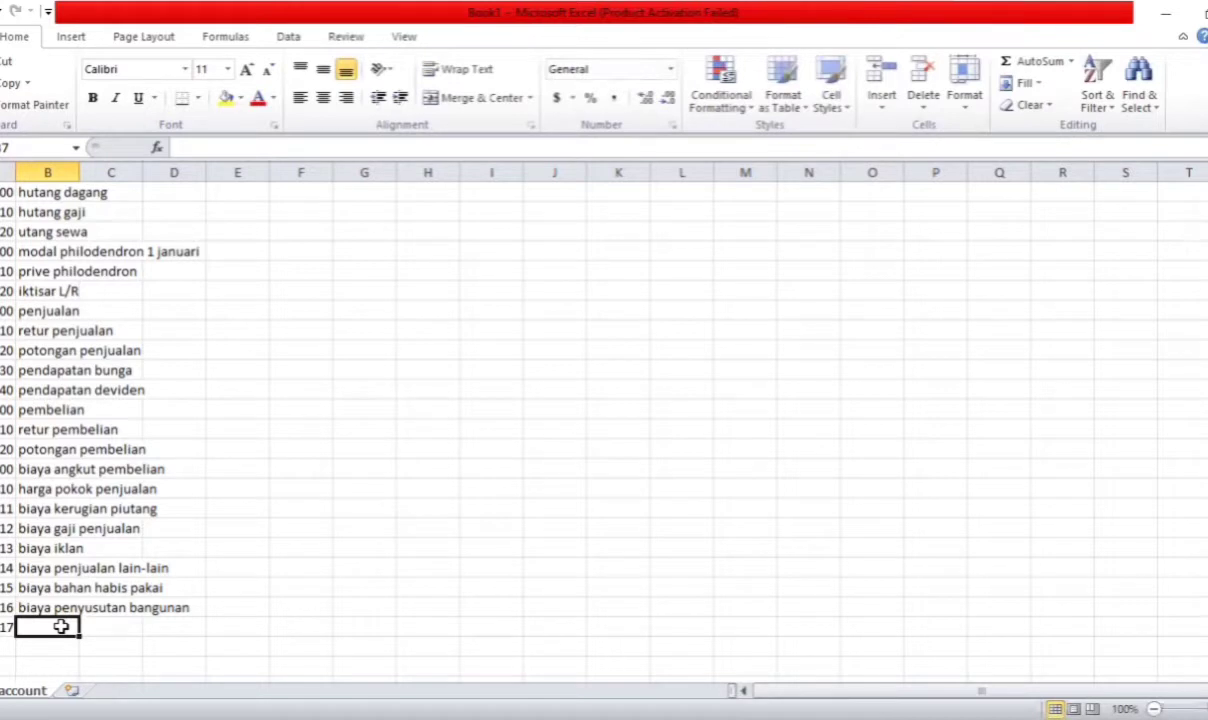
type("b")
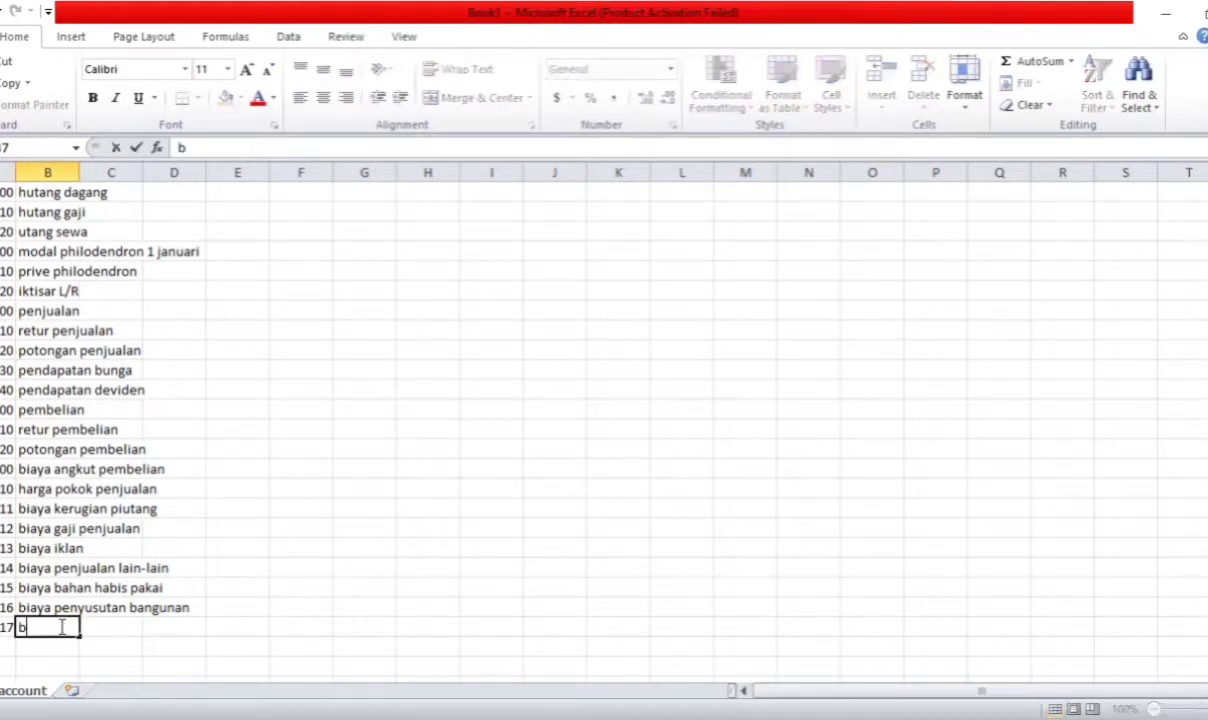
type("iaya penyu")
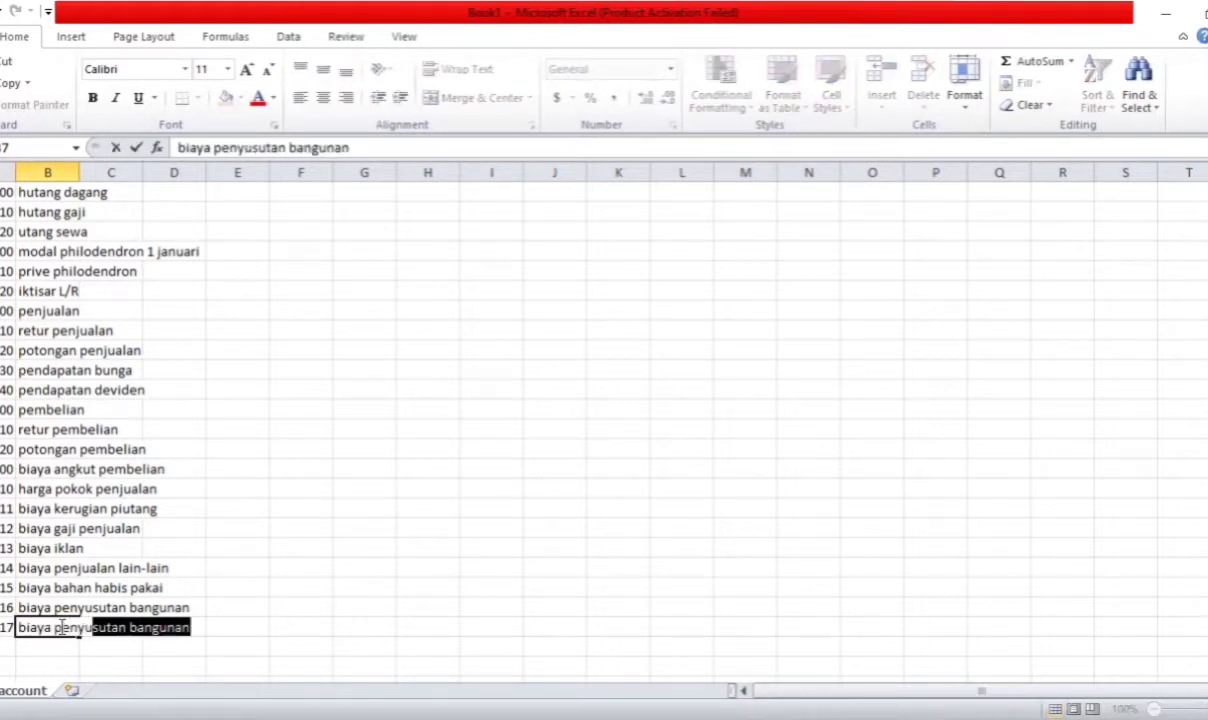
type("sutan perala")
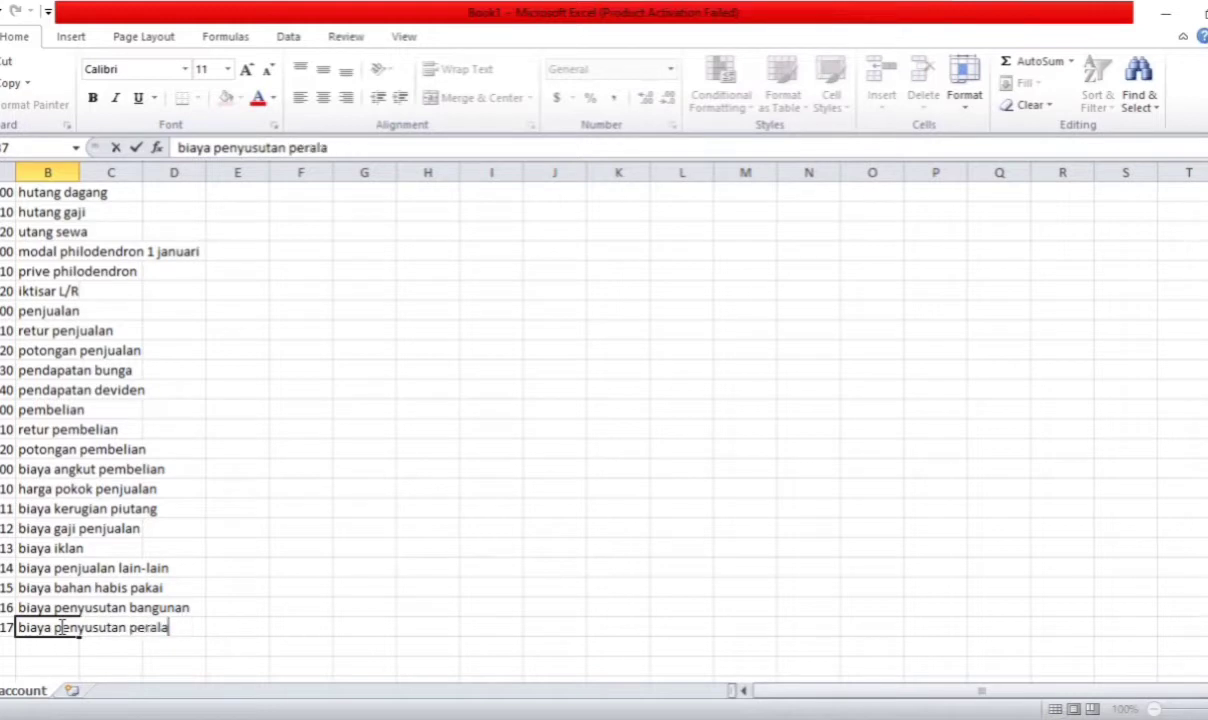
type("tan kantor")
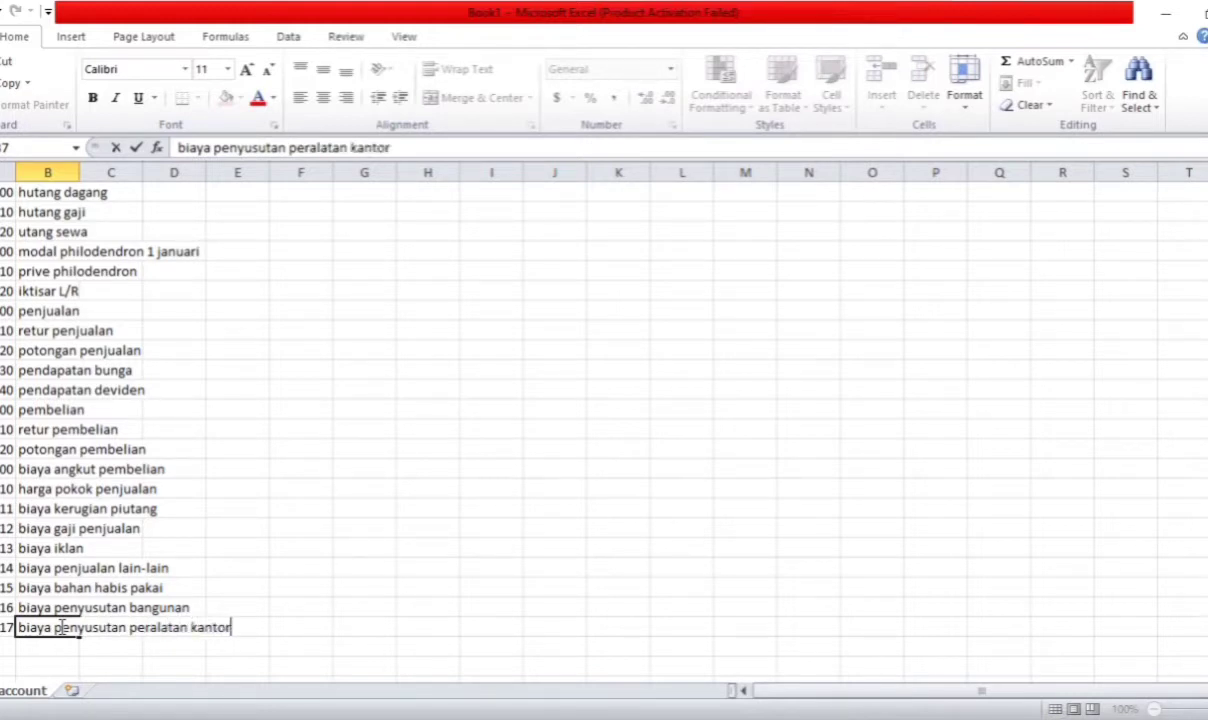
key("Return")
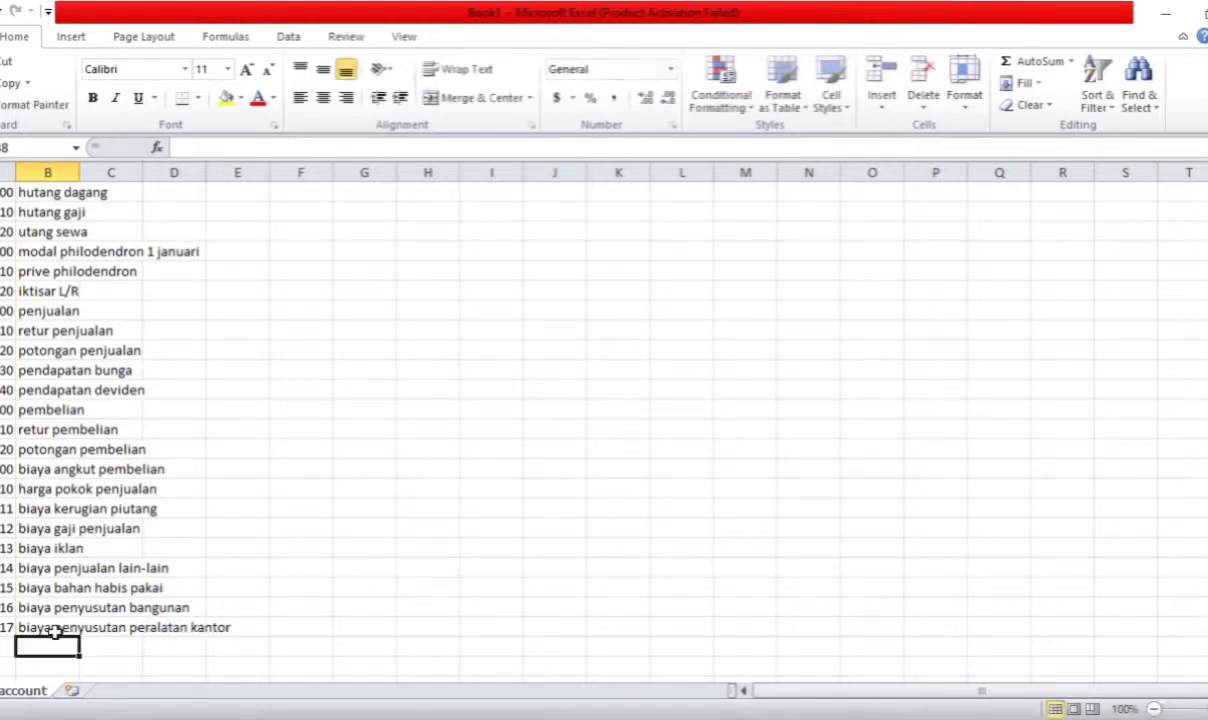
Fill row 38 with account code 618 in column A and the name "biaya gaji kantor" in column B
left_click(7, 646)
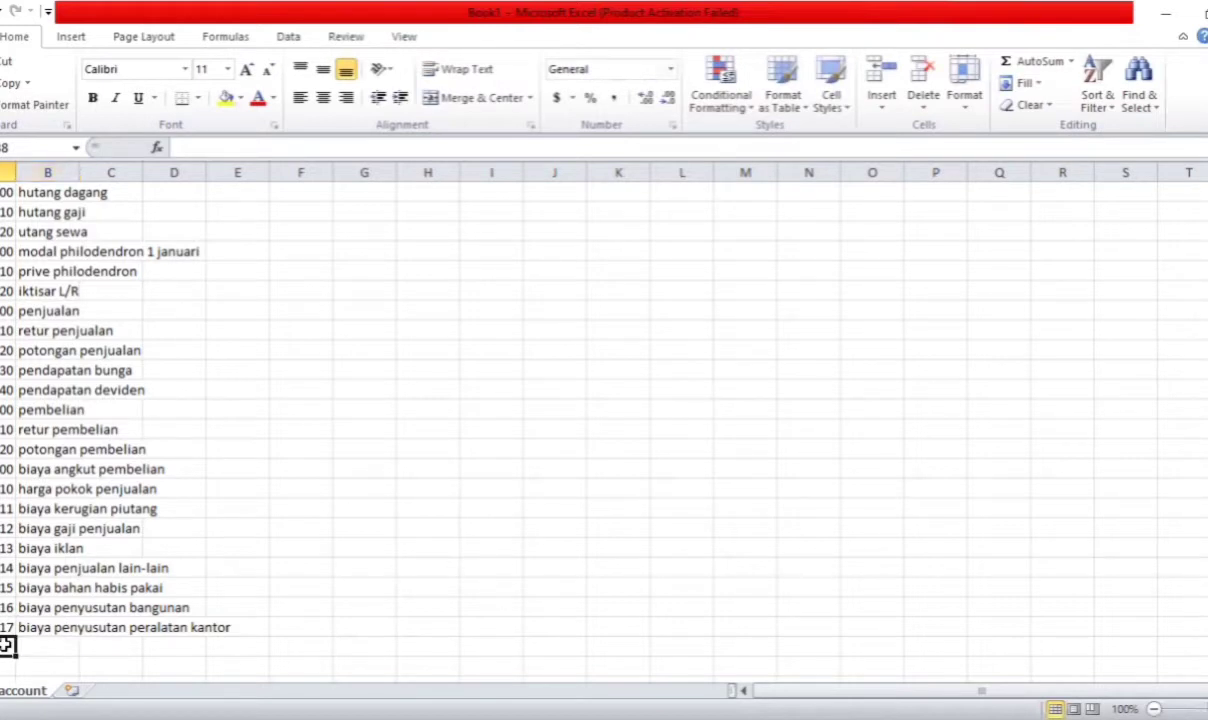
type("618")
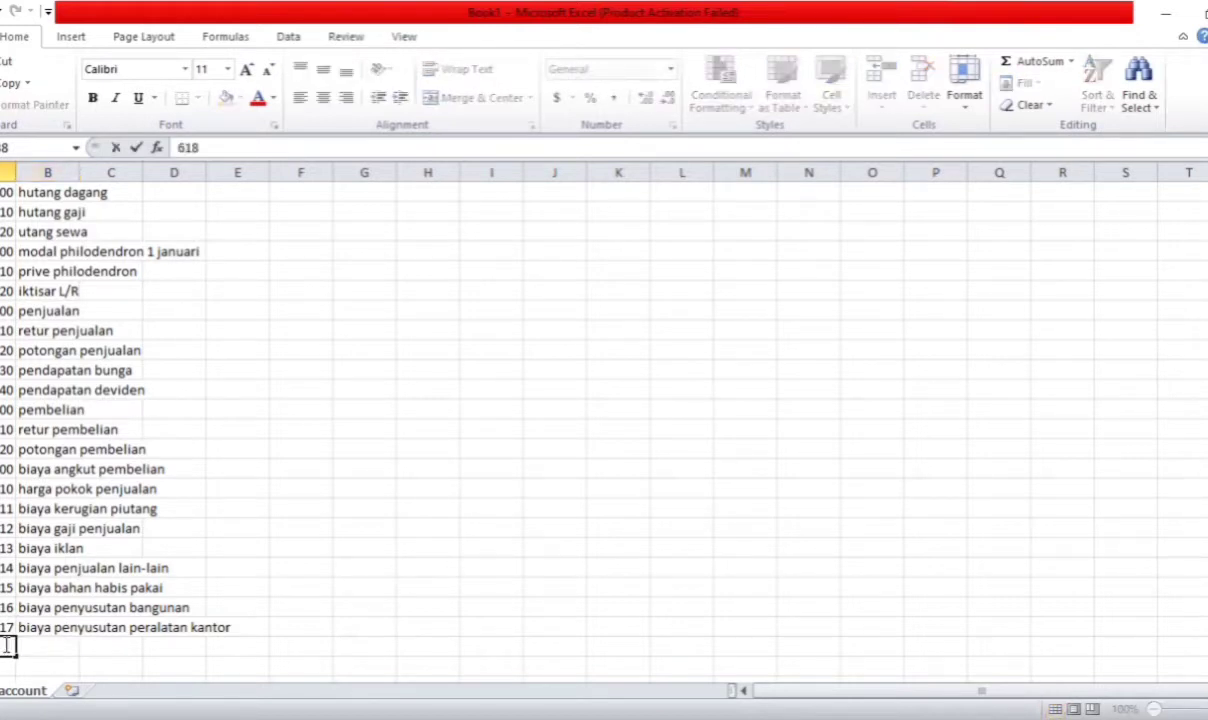
left_click(36, 651)
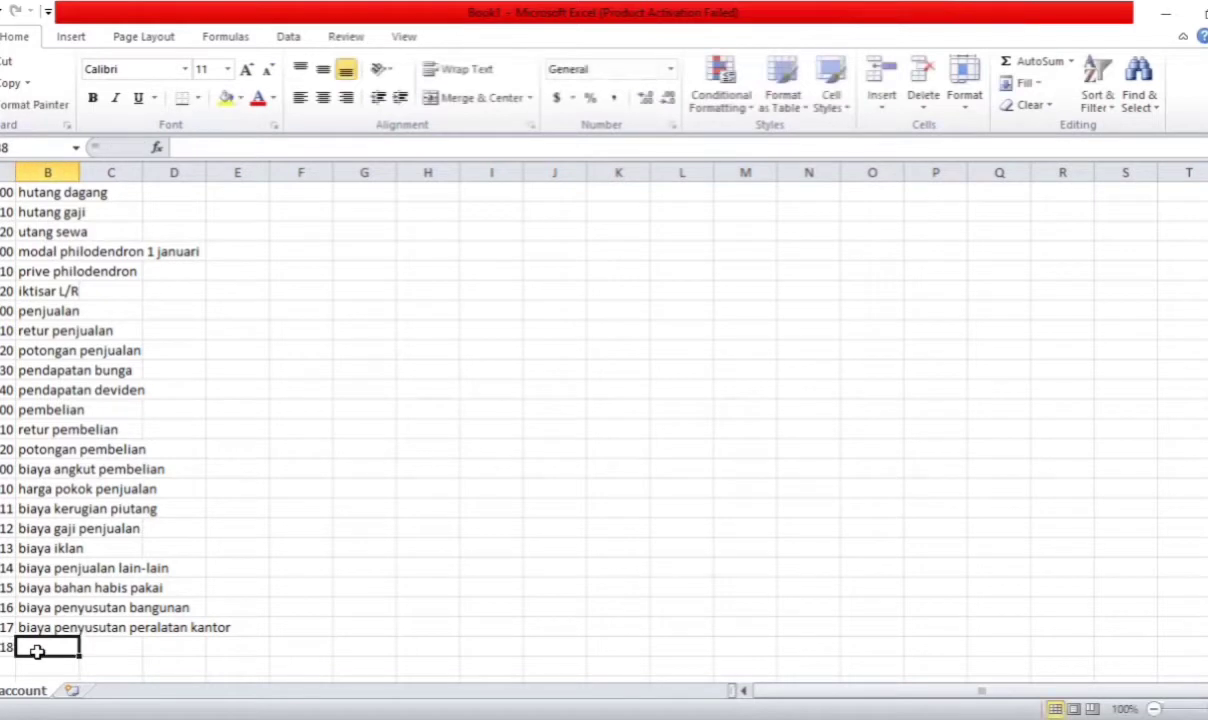
type("biay")
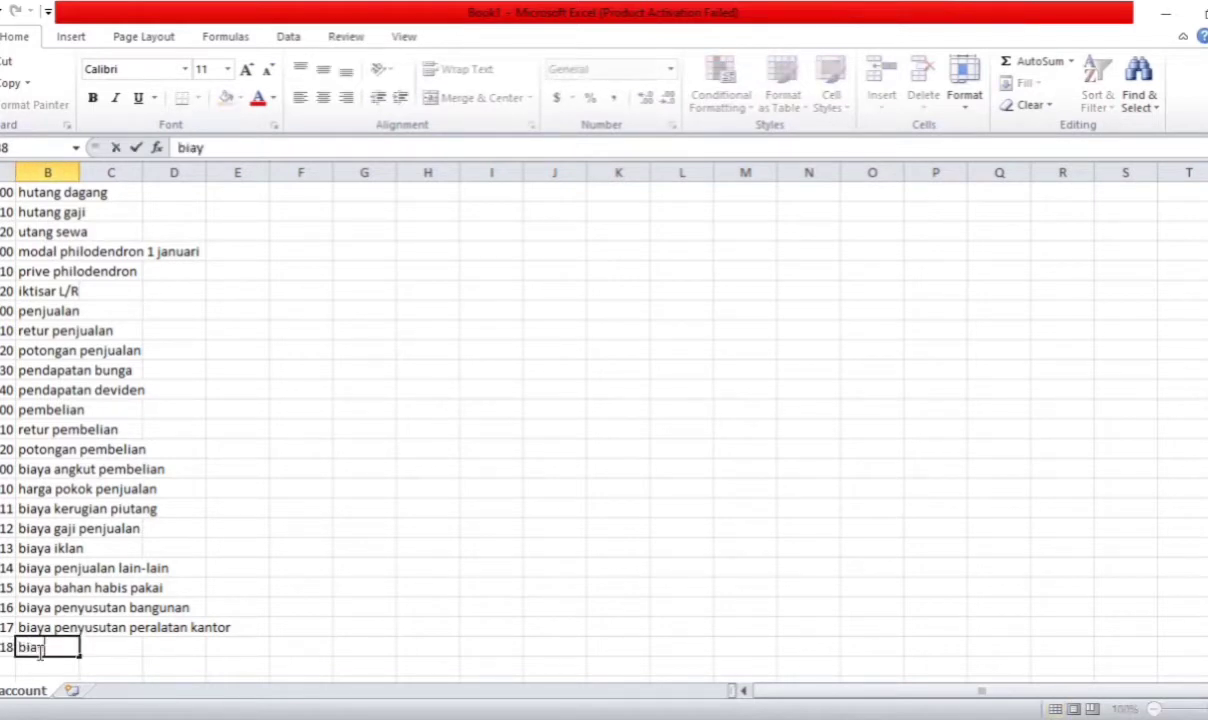
type("a gaji kantor")
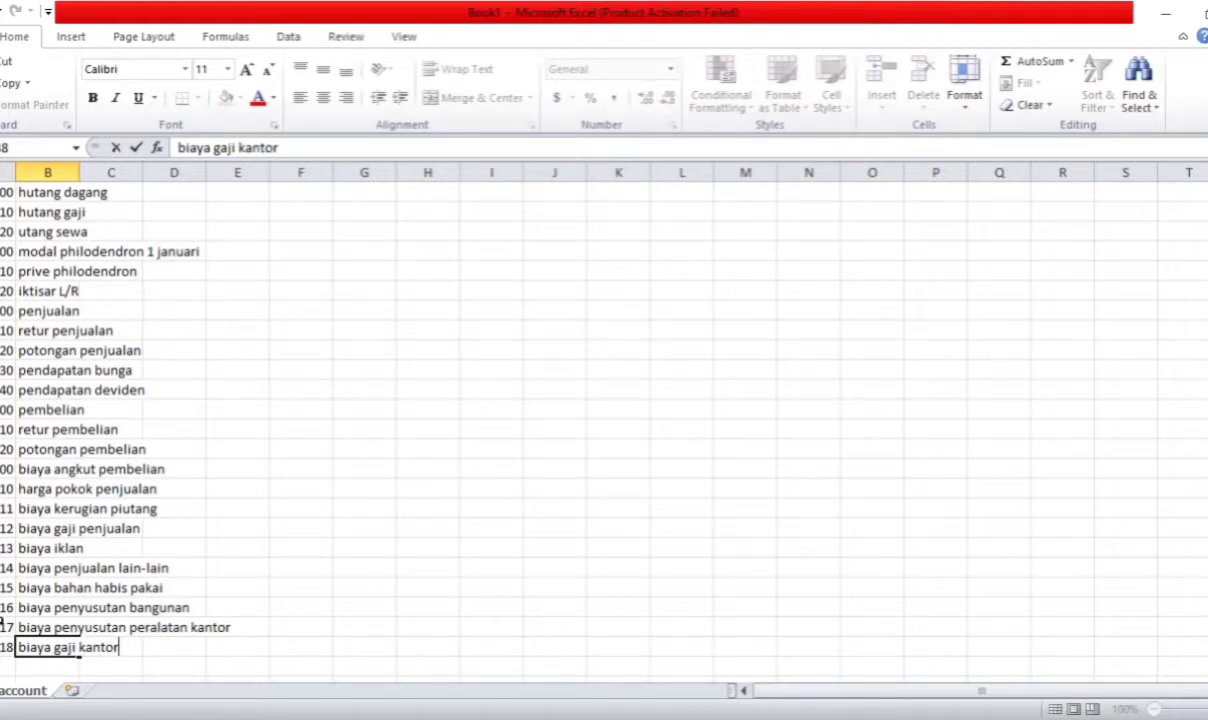
key("Return")
Fill row 39 with account code 619 in column A and the name "biaya sewa" in column B
type("619")
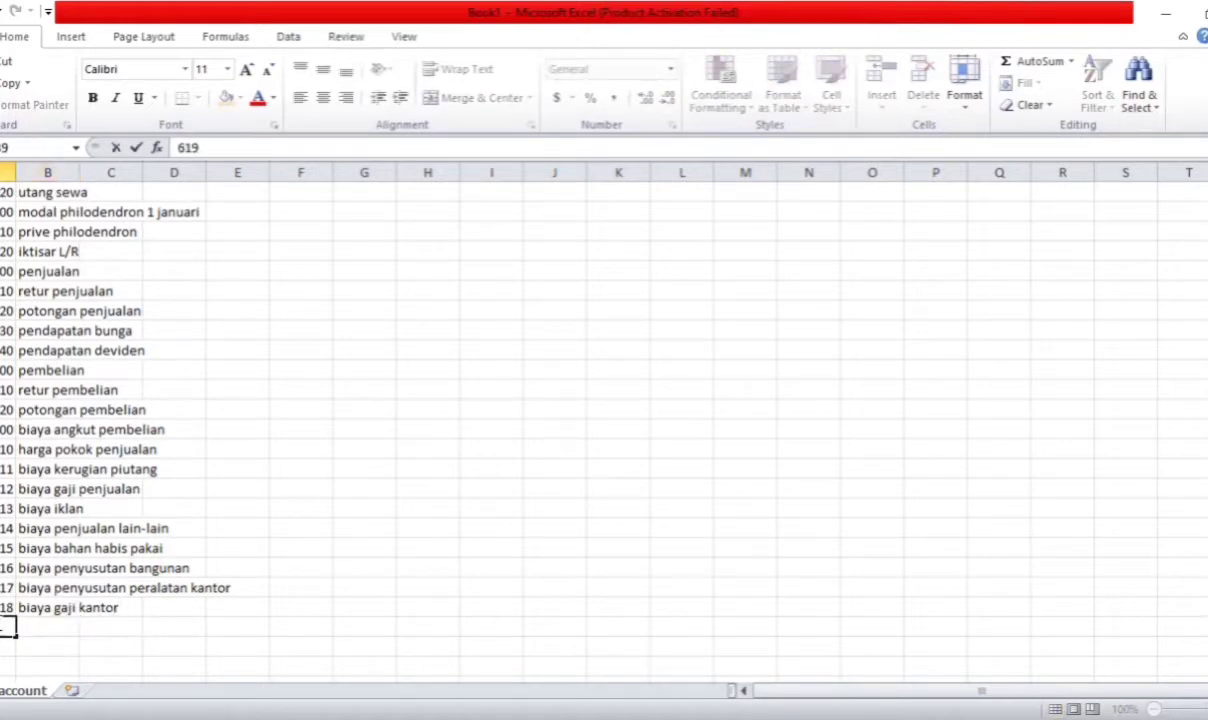
left_click(51, 627)
type("biaya s")
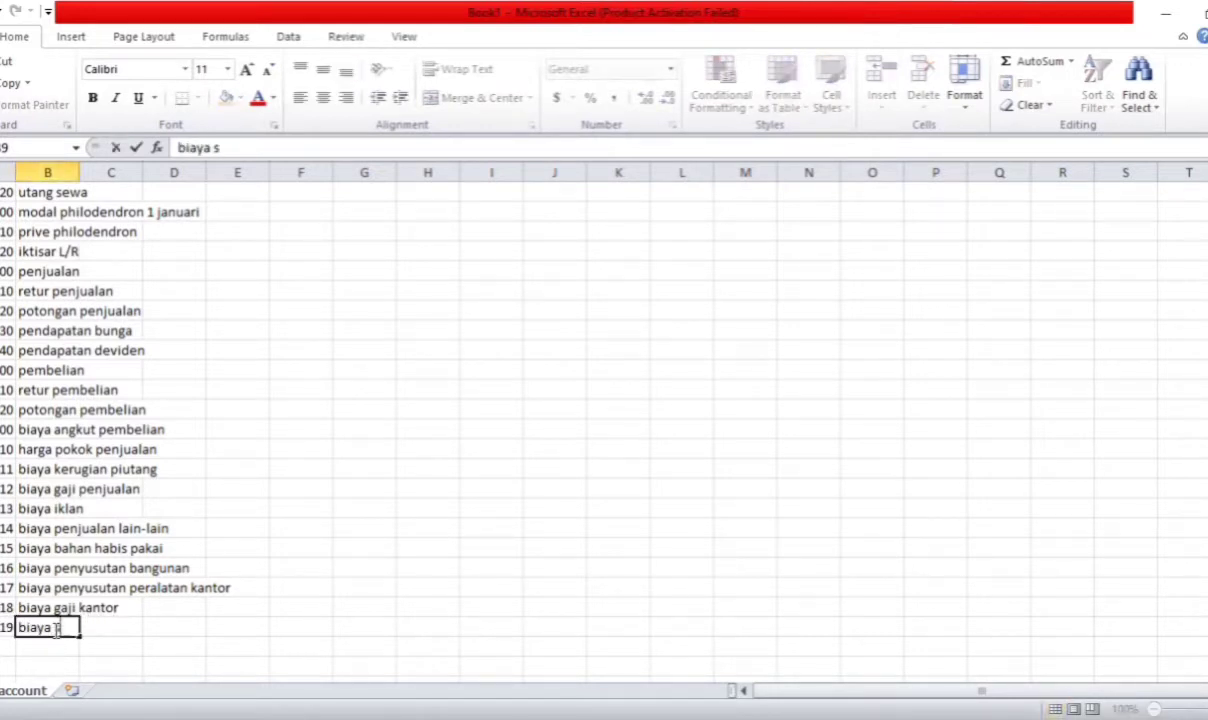
type("ewa")
Fill row 40 with account code 620 in column A and the name "biaya asuransi" in column B
left_click(7, 645)
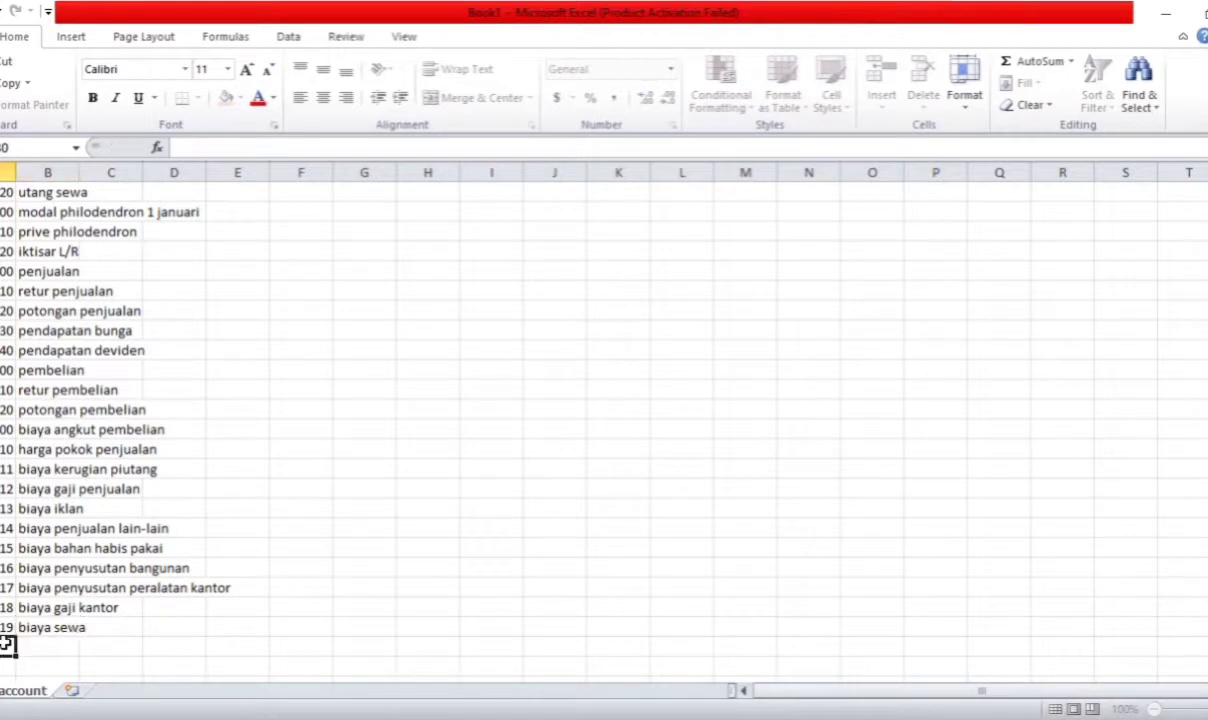
type("620")
left_click(47, 646)
type("bi")
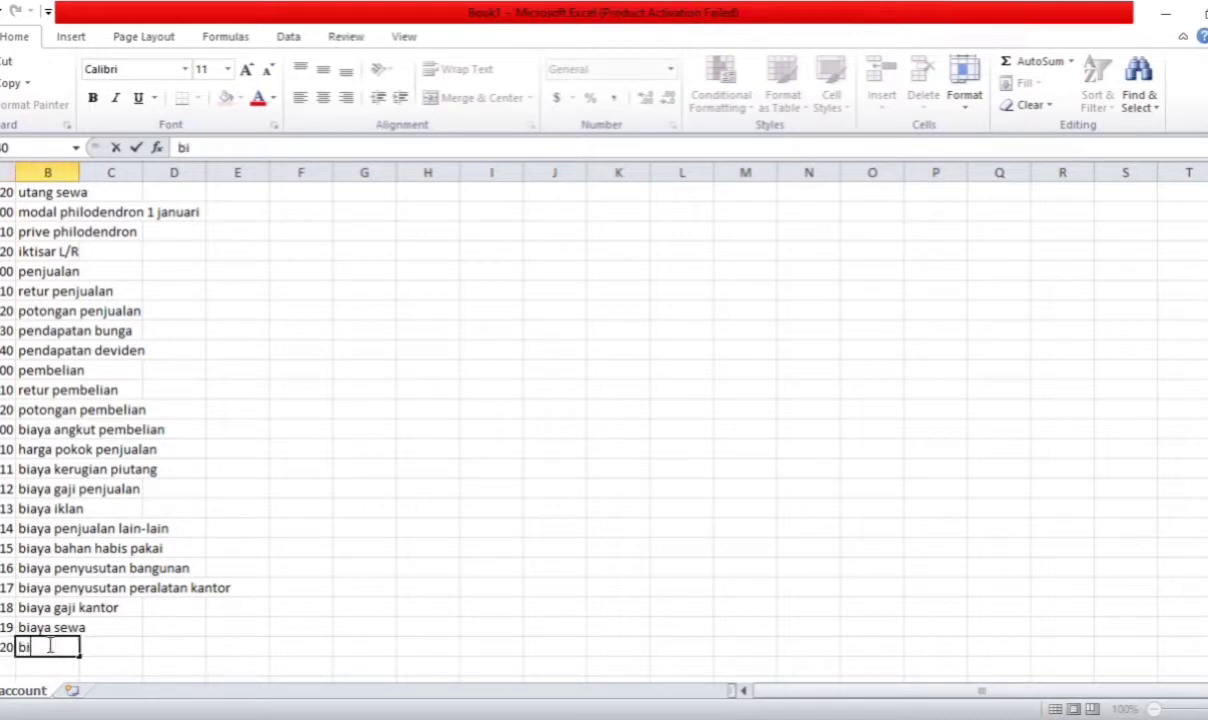
type("aya asuransi")
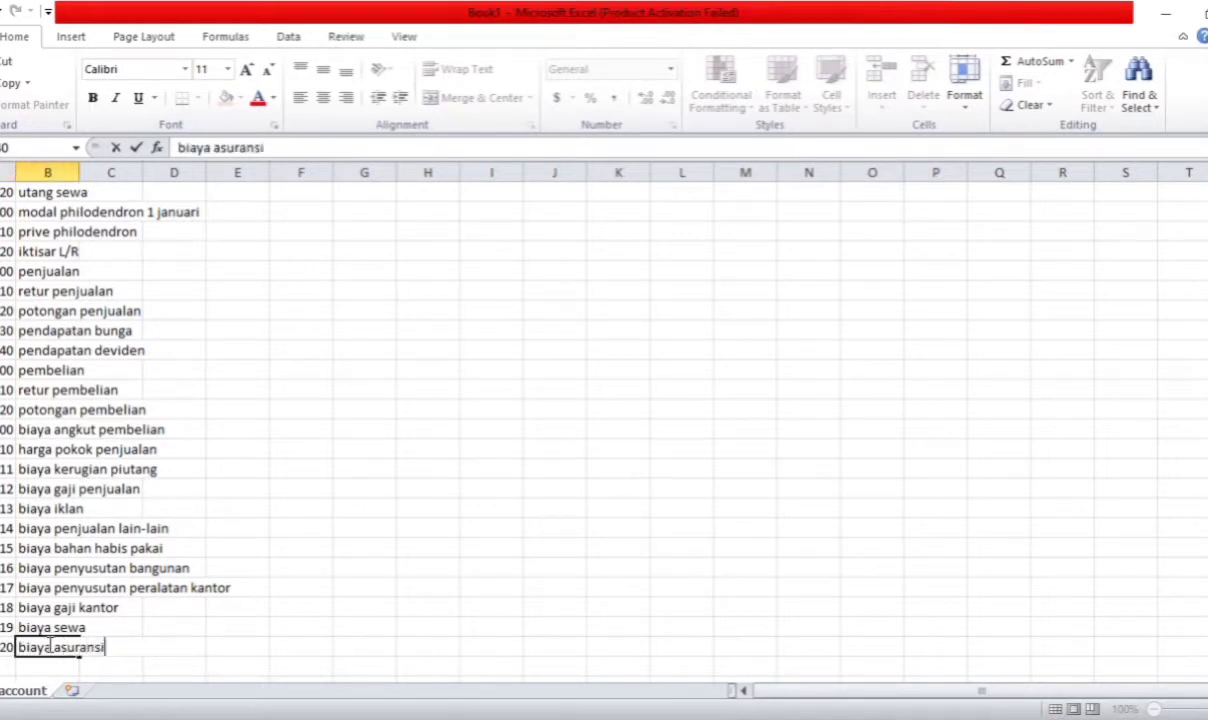
Fill row 41 with account code 621 in column A and the name "biaya administrasi lain-lain" in column B
left_click(7, 666)
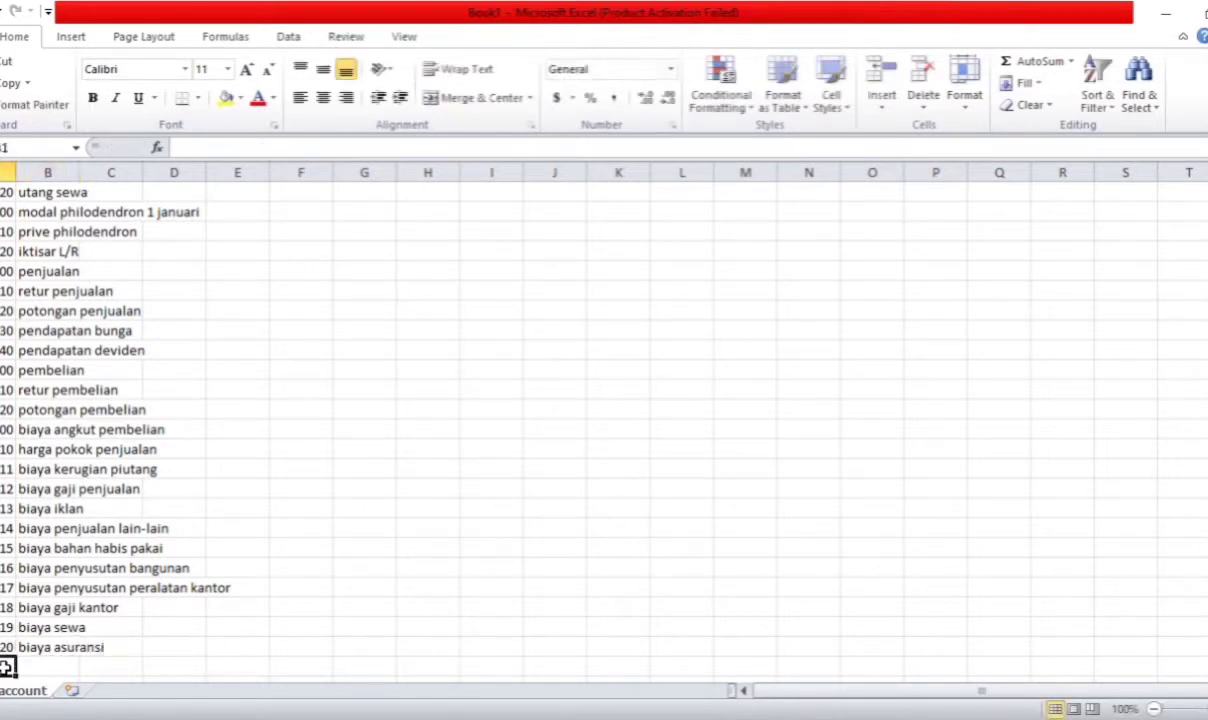
type("621")
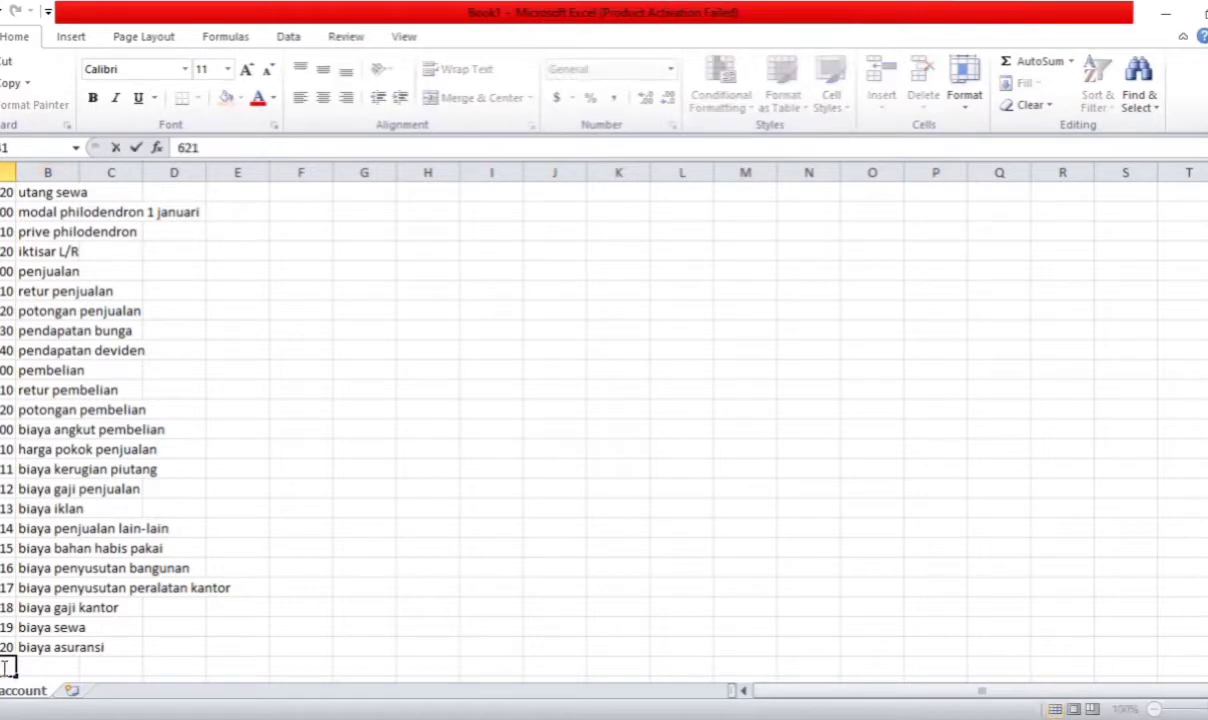
left_click(62, 666)
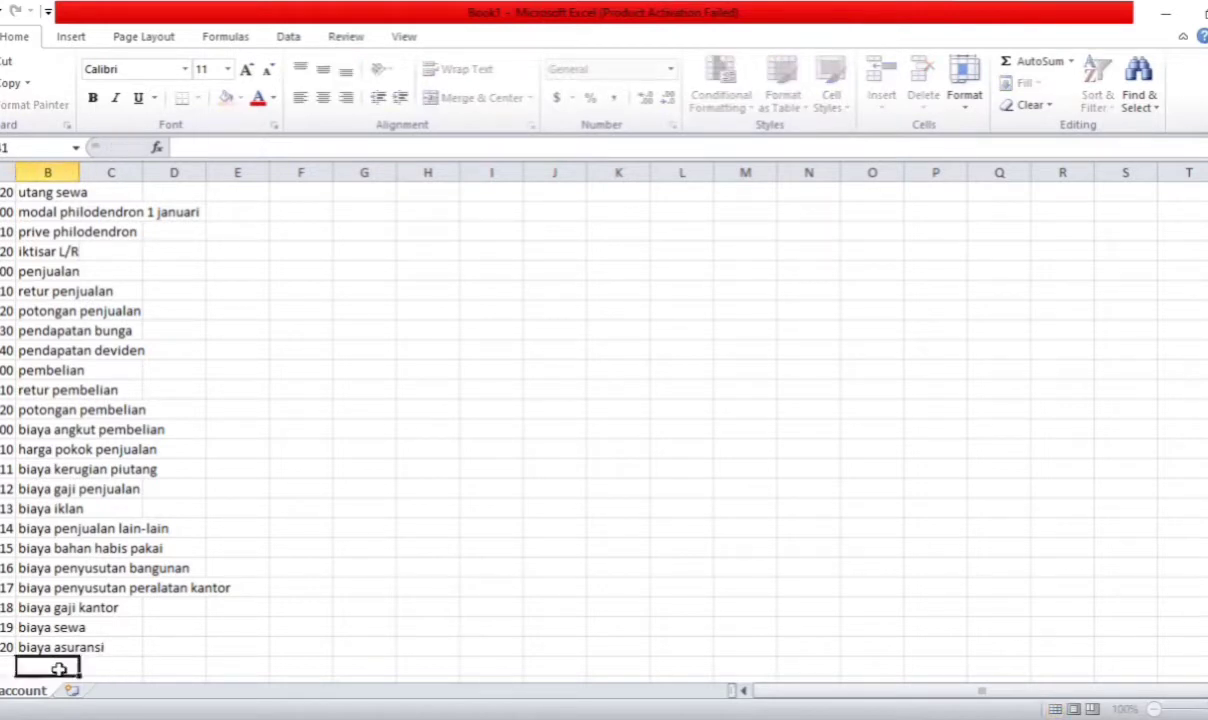
type("biaya ad")
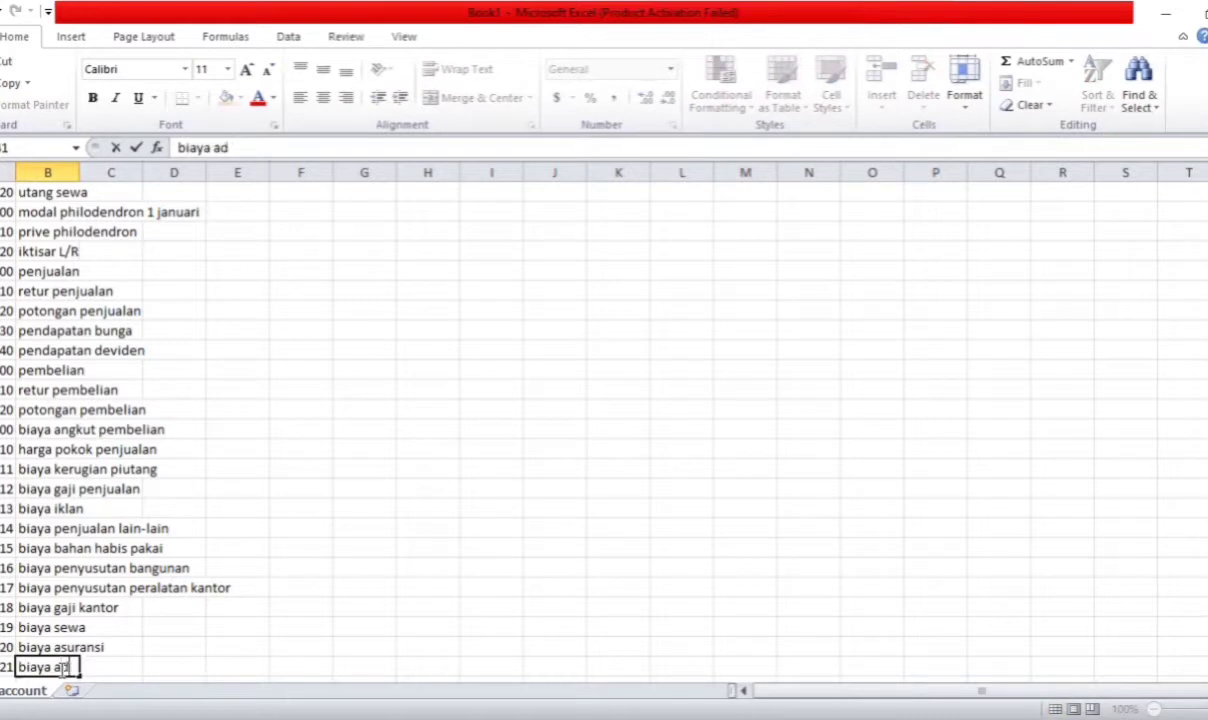
type("ministr")
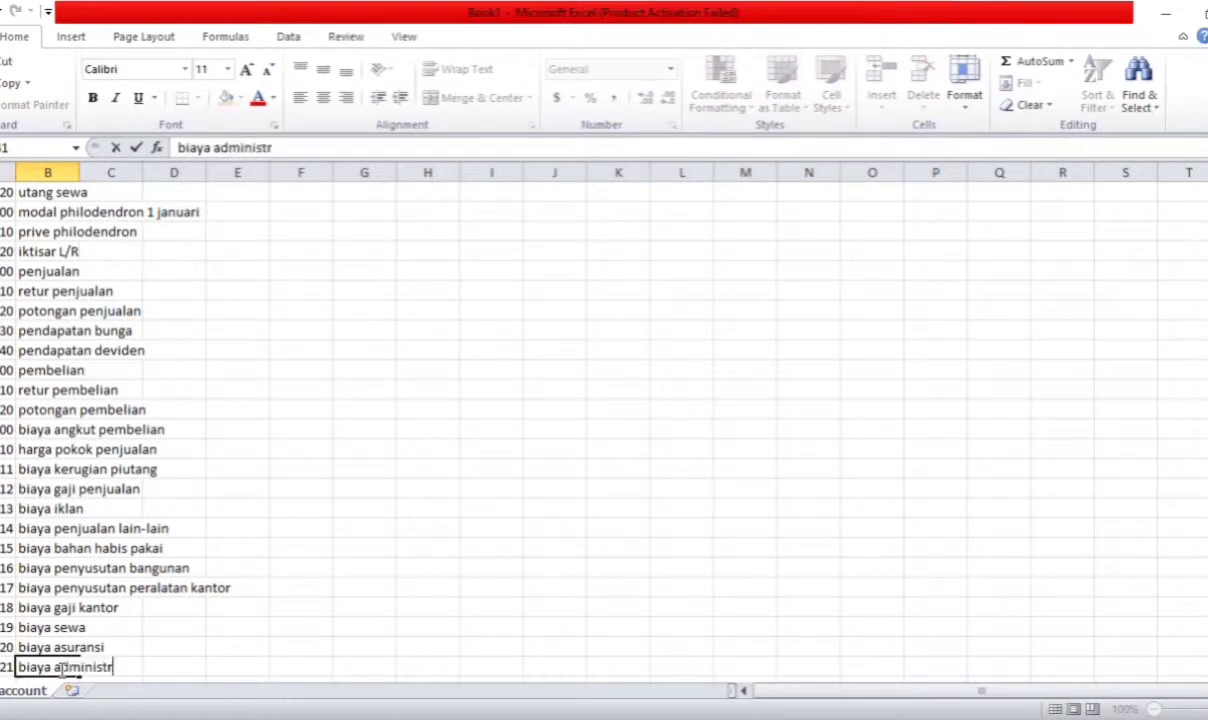
key("BackSpace")
key("BackSpace")
type("trasi lain-lain")
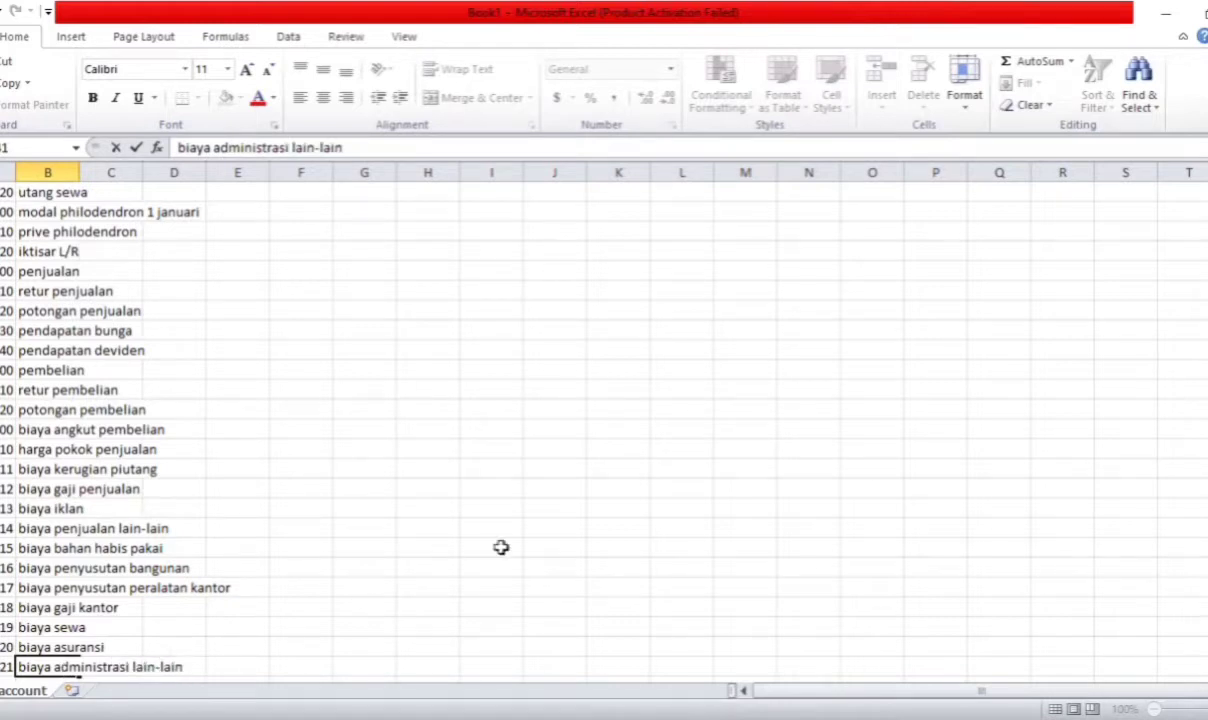
left_click_drag(1207, 434, 1207, 280)
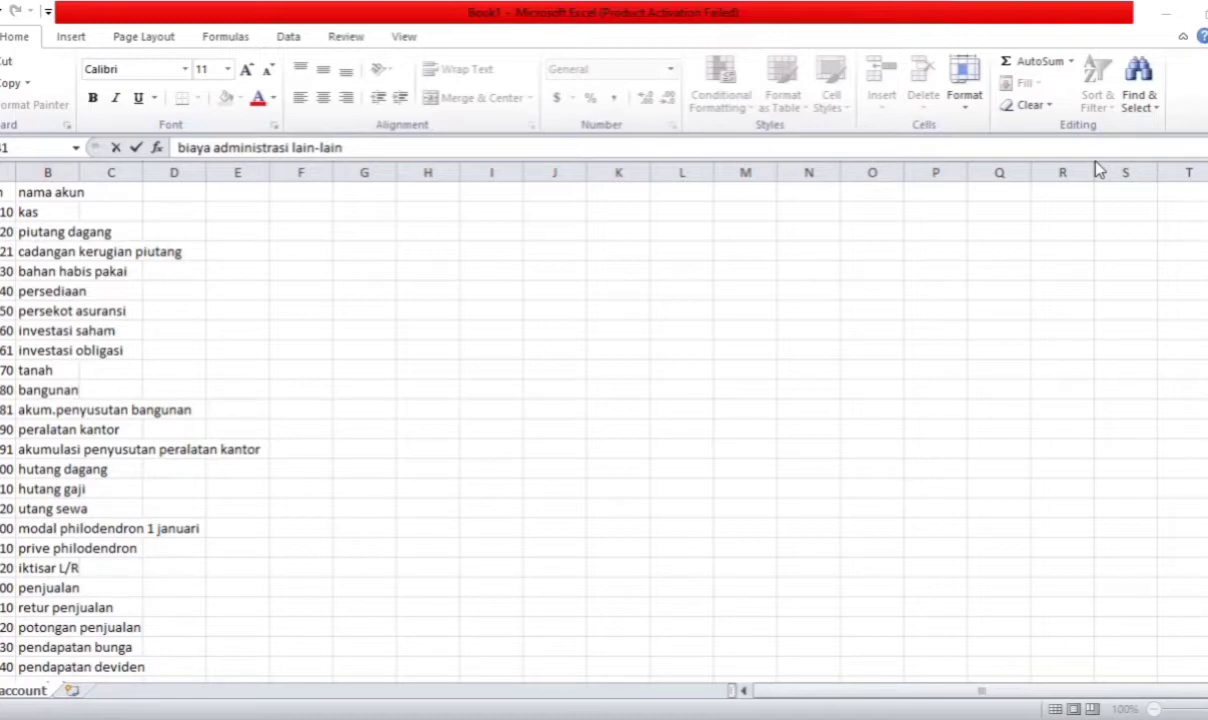
key("Return")
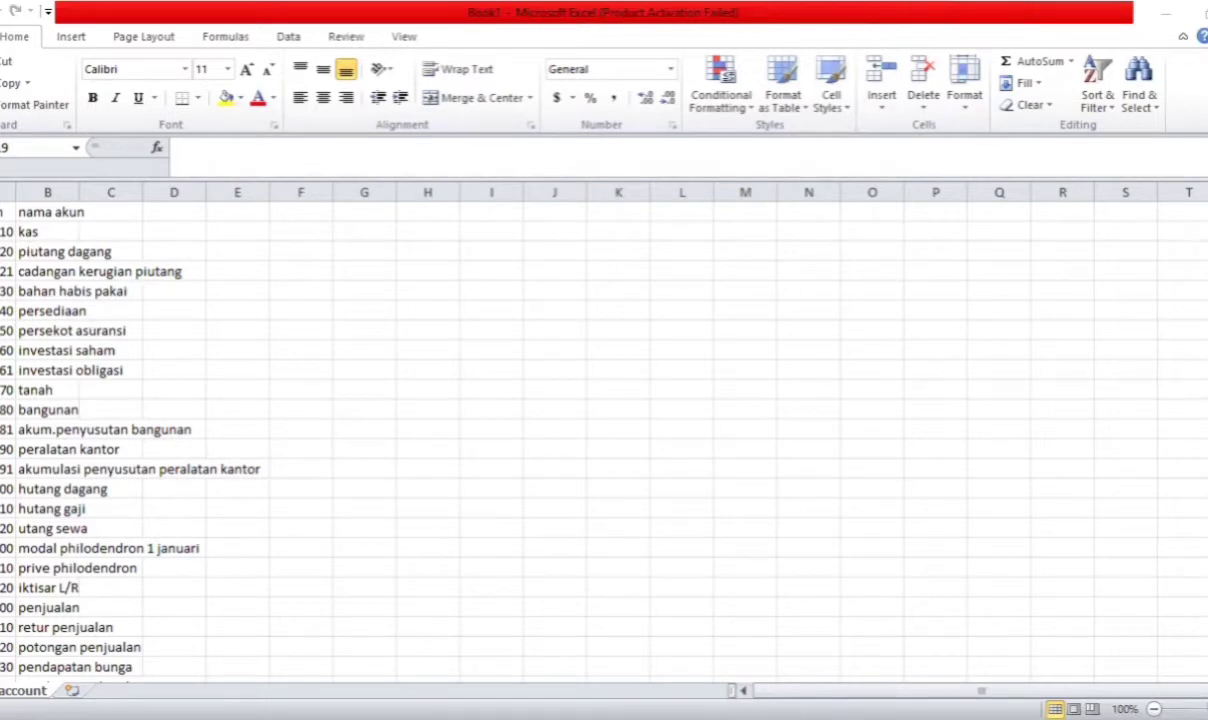
Define a workbook-scoped name "accountt" for the account list in cells A2:E41 of the account sheet
left_click_drag(7, 231, 258, 682)
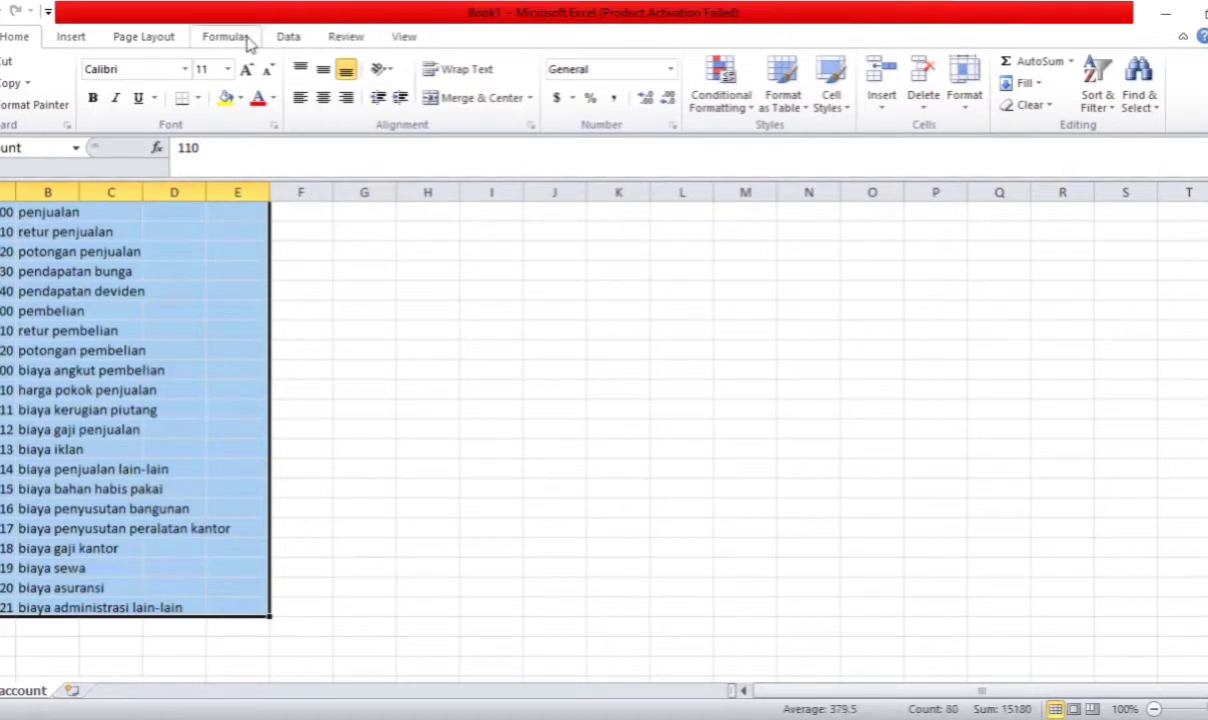
left_click(226, 37)
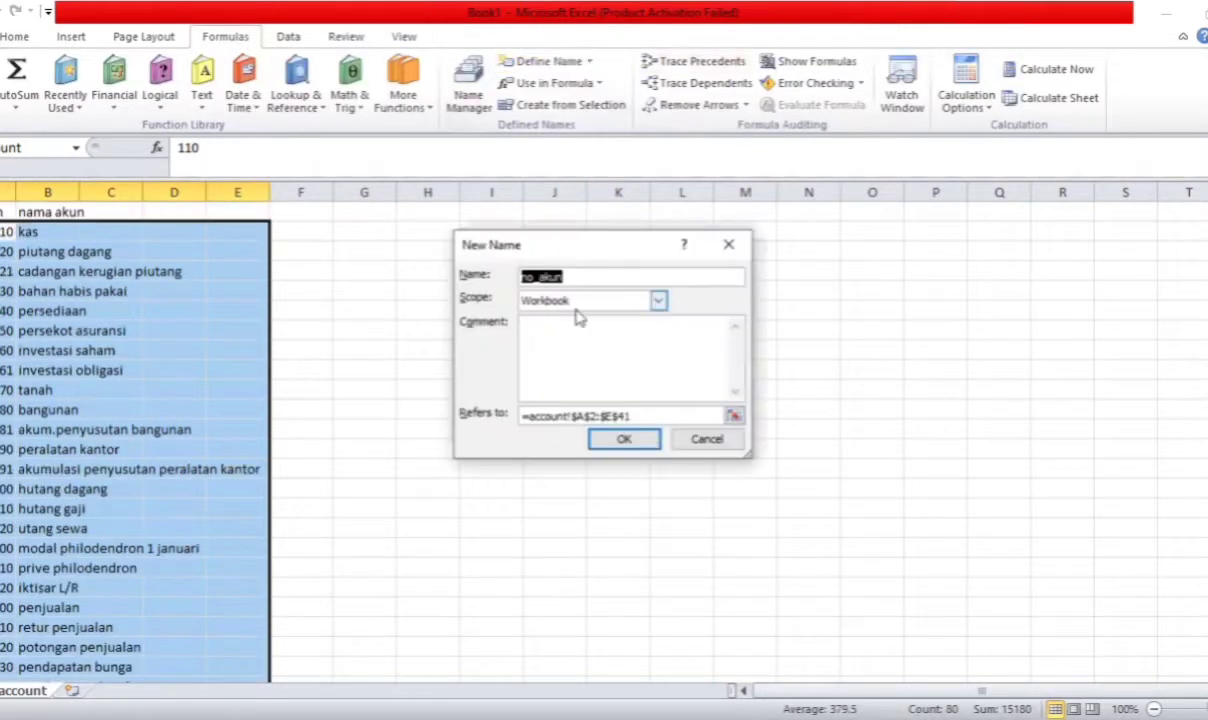
key("BackSpace")
type("a")
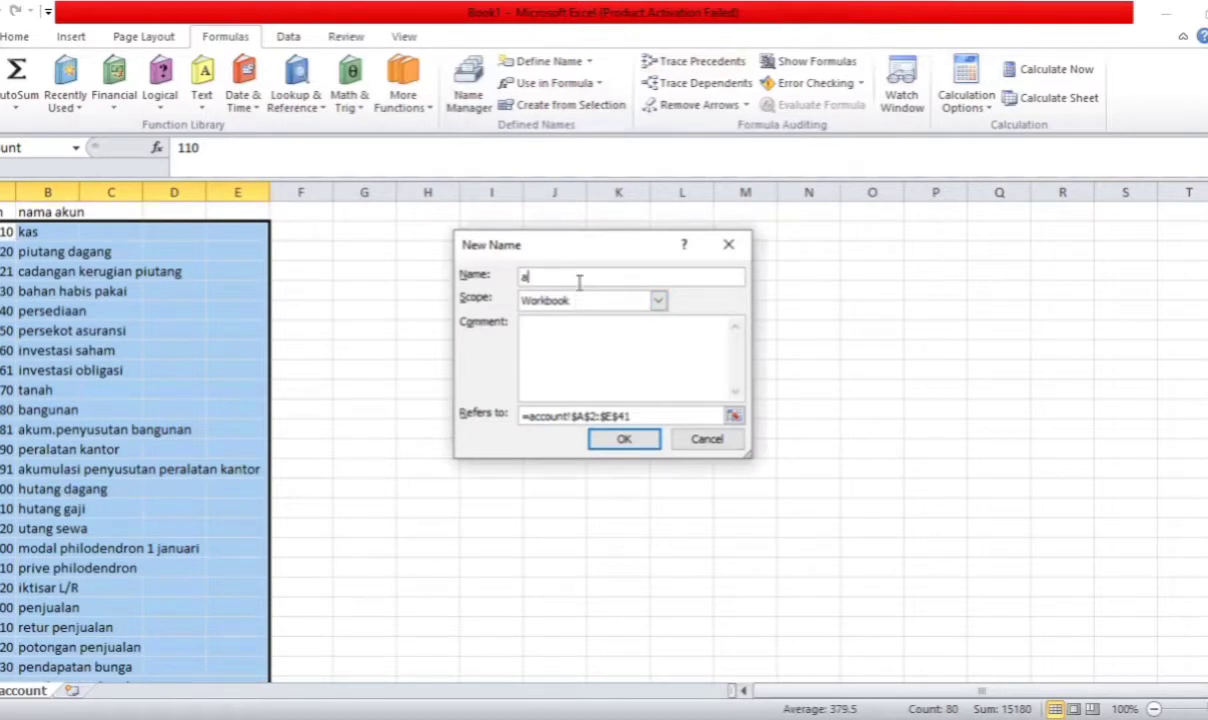
type("ccountt")
left_click(598, 441)
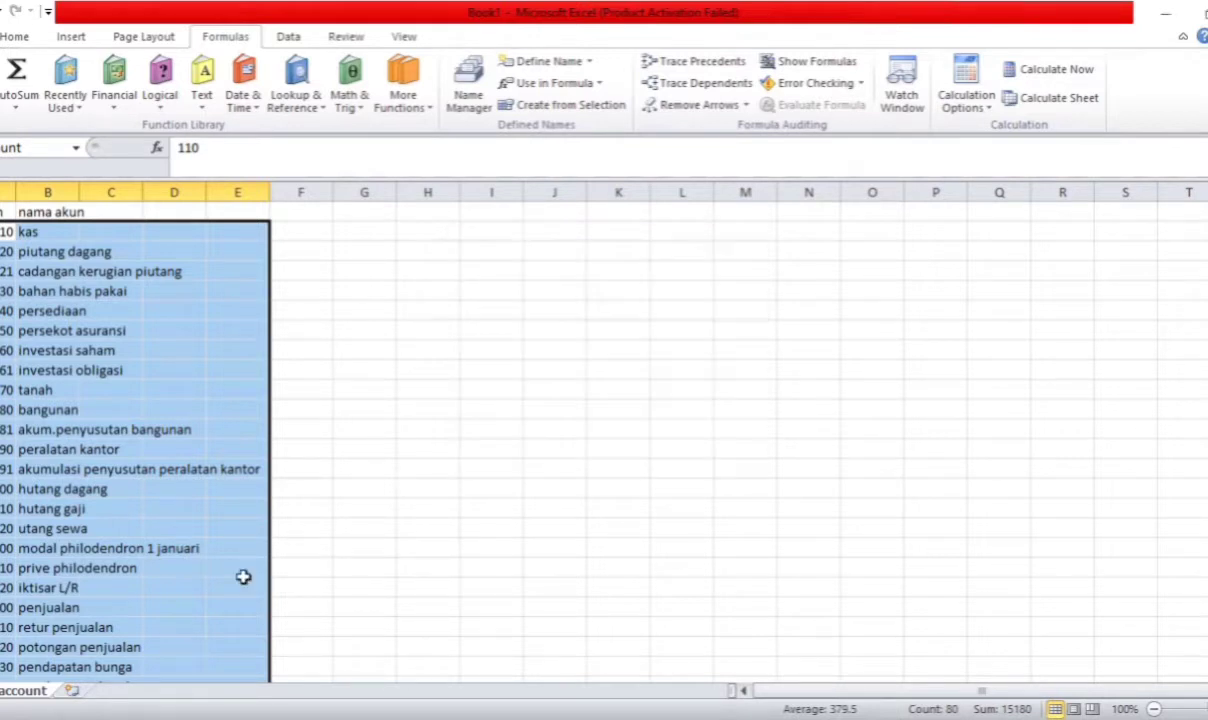
Add a new worksheet after the account sheet and name it "jurnal umum"
left_click(72, 691)
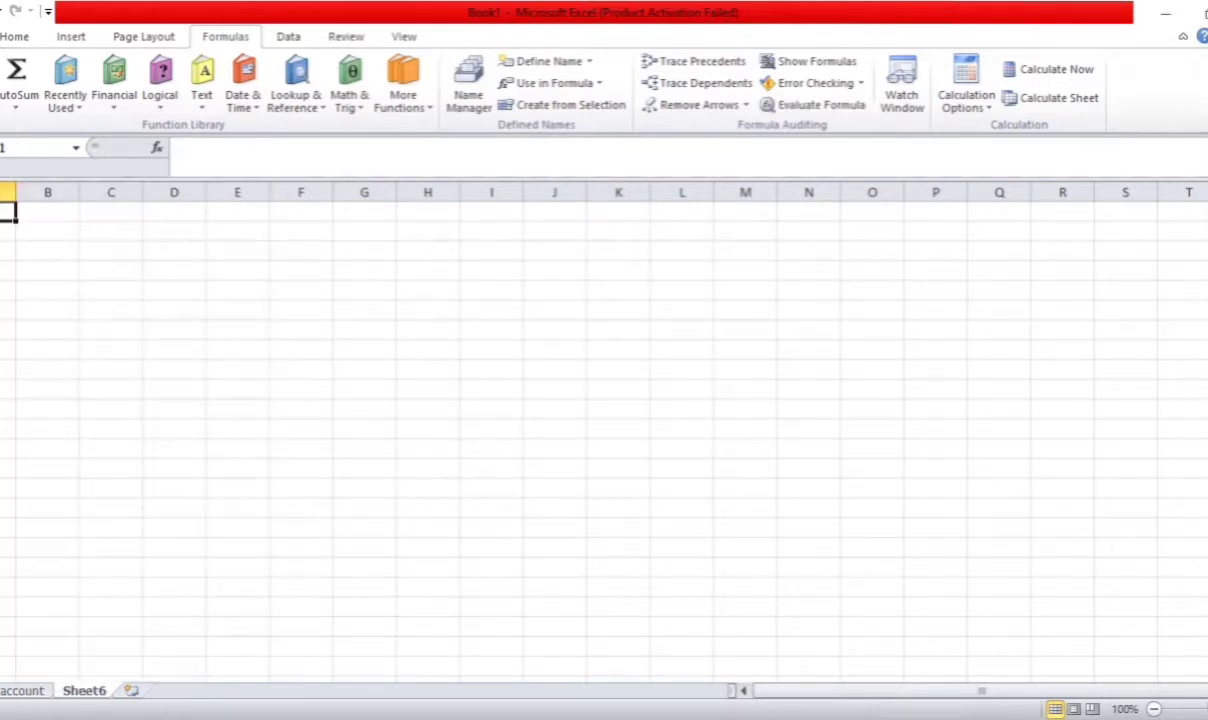
double_click(80, 690)
type("juni")
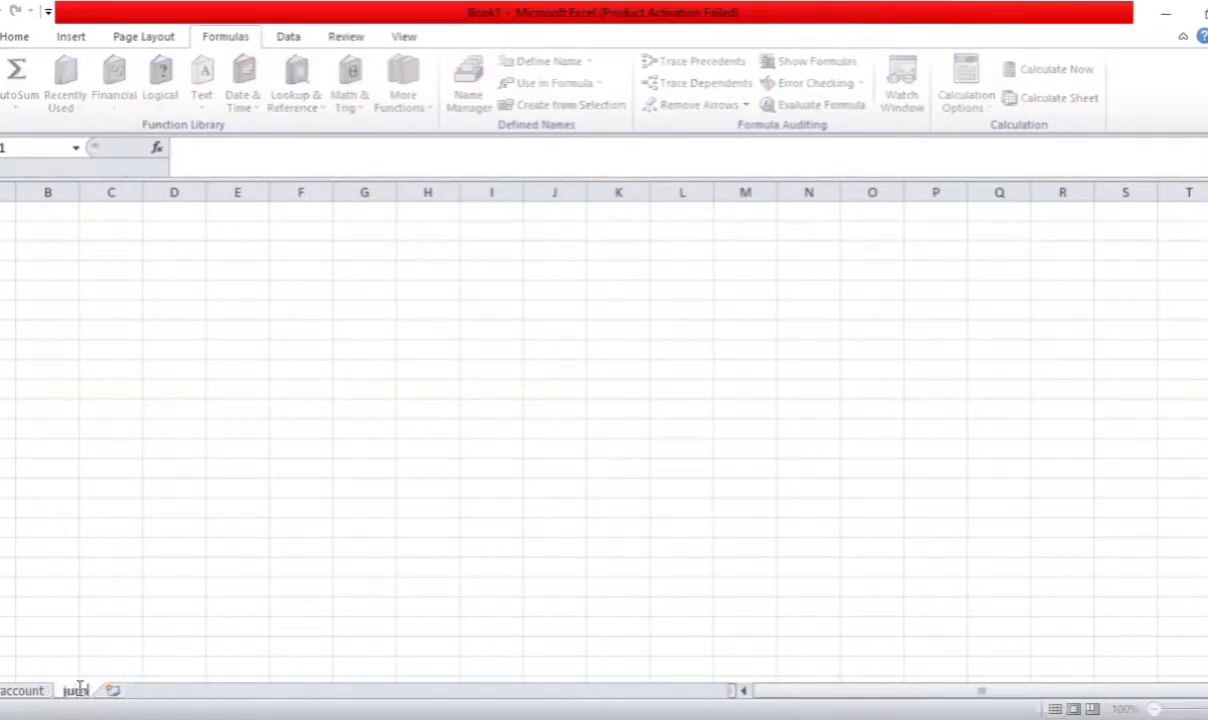
type("al umum")
key("Return")
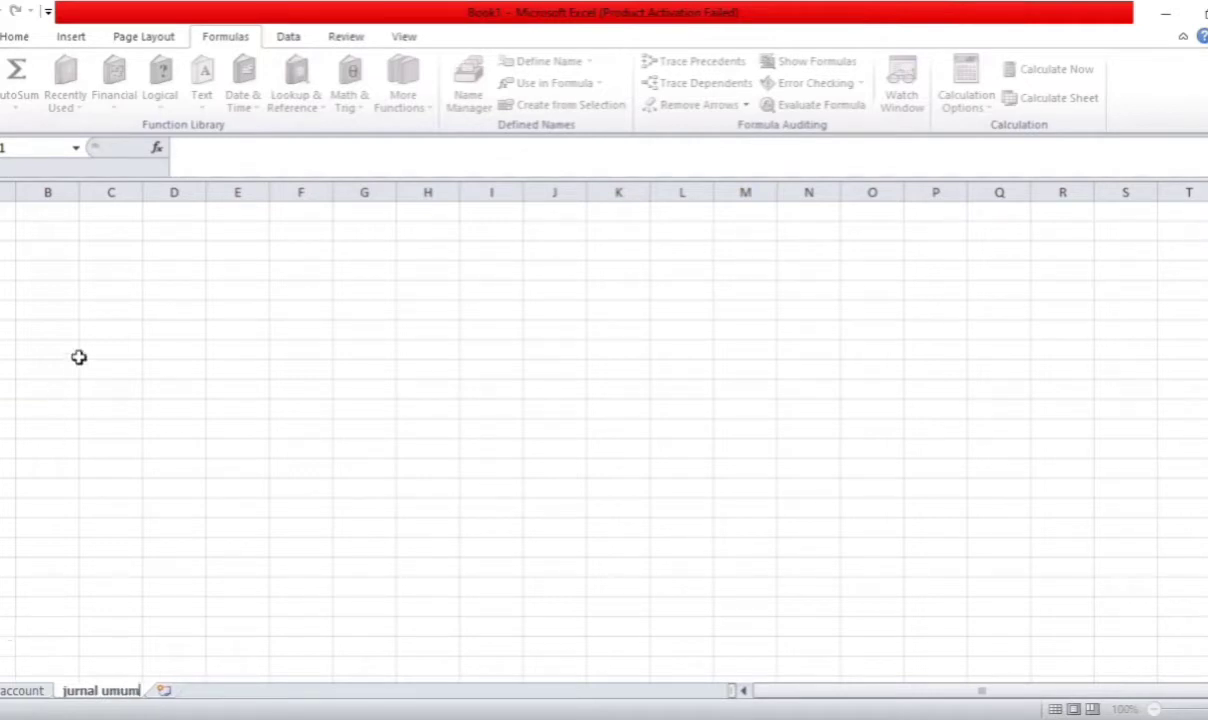
Enter the company heading "perusahaan UD philodendron" in cell E1 of the jurnal umum sheet
left_click(137, 210)
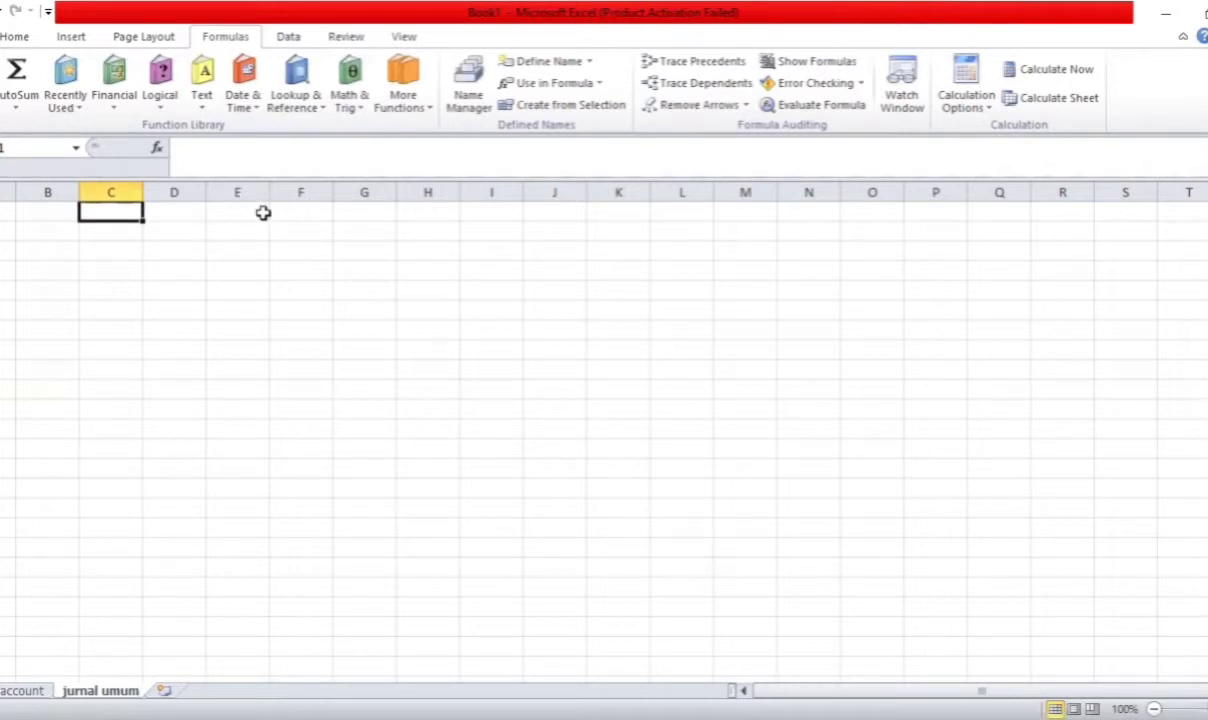
left_click(262, 212)
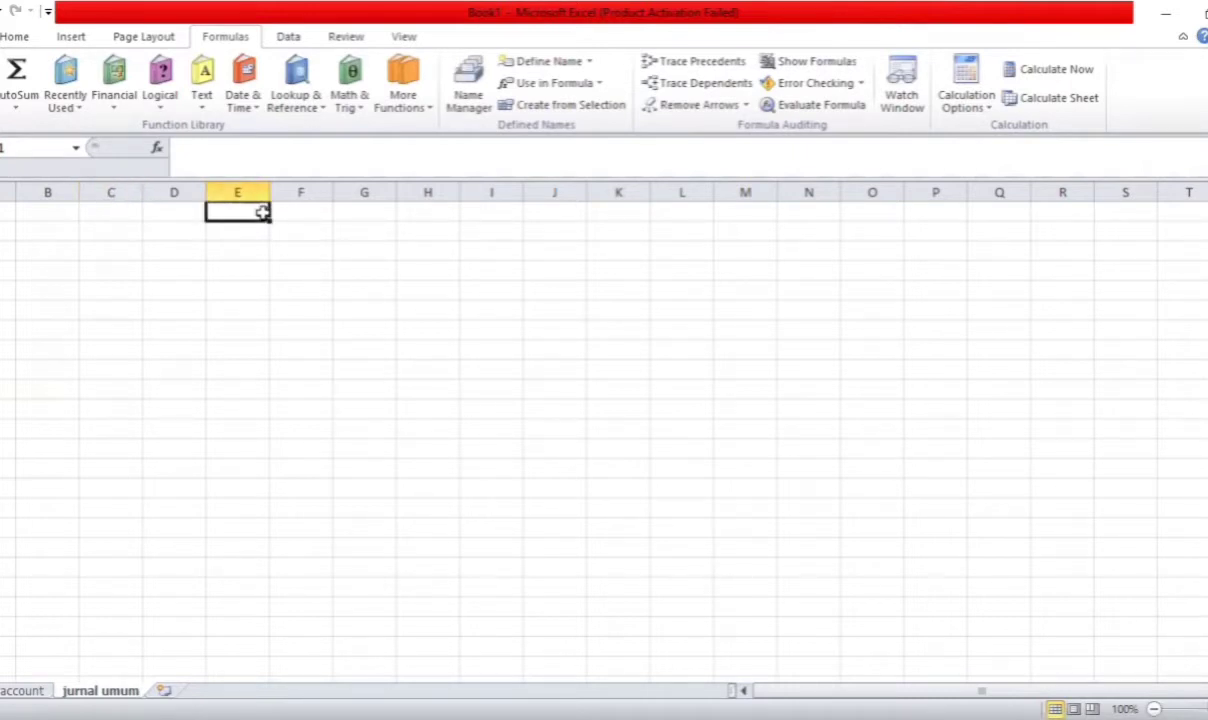
type("p")
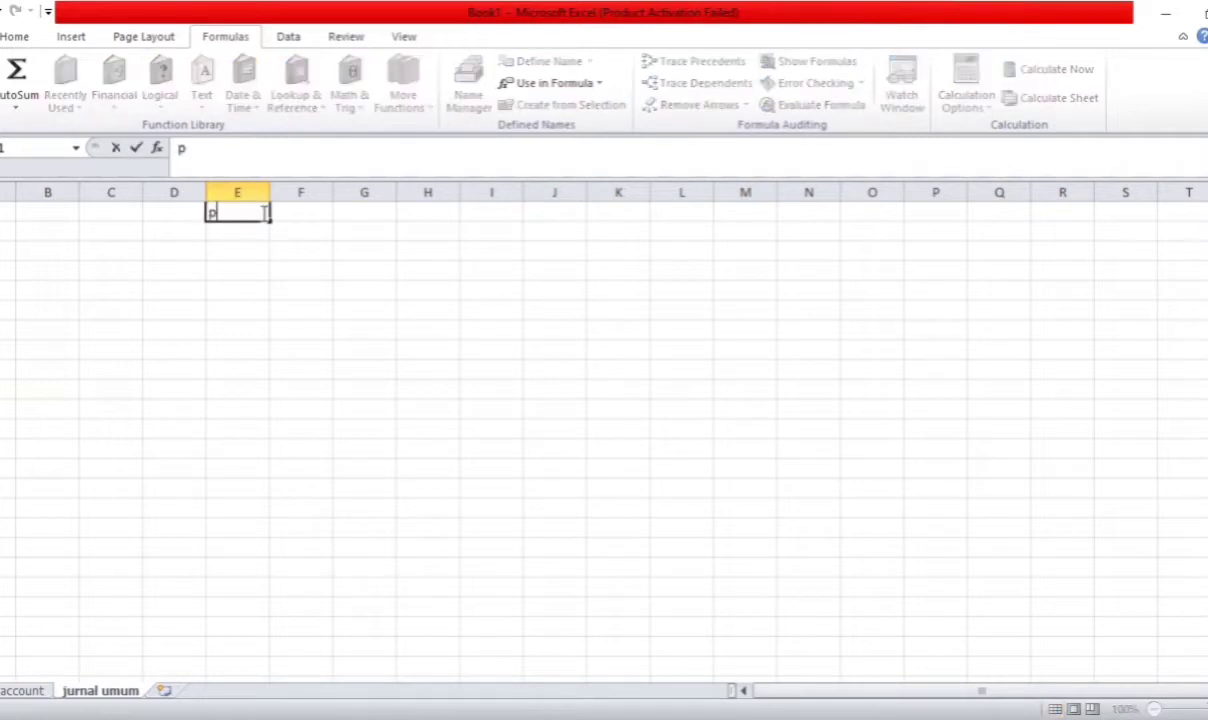
type("erusahaan")
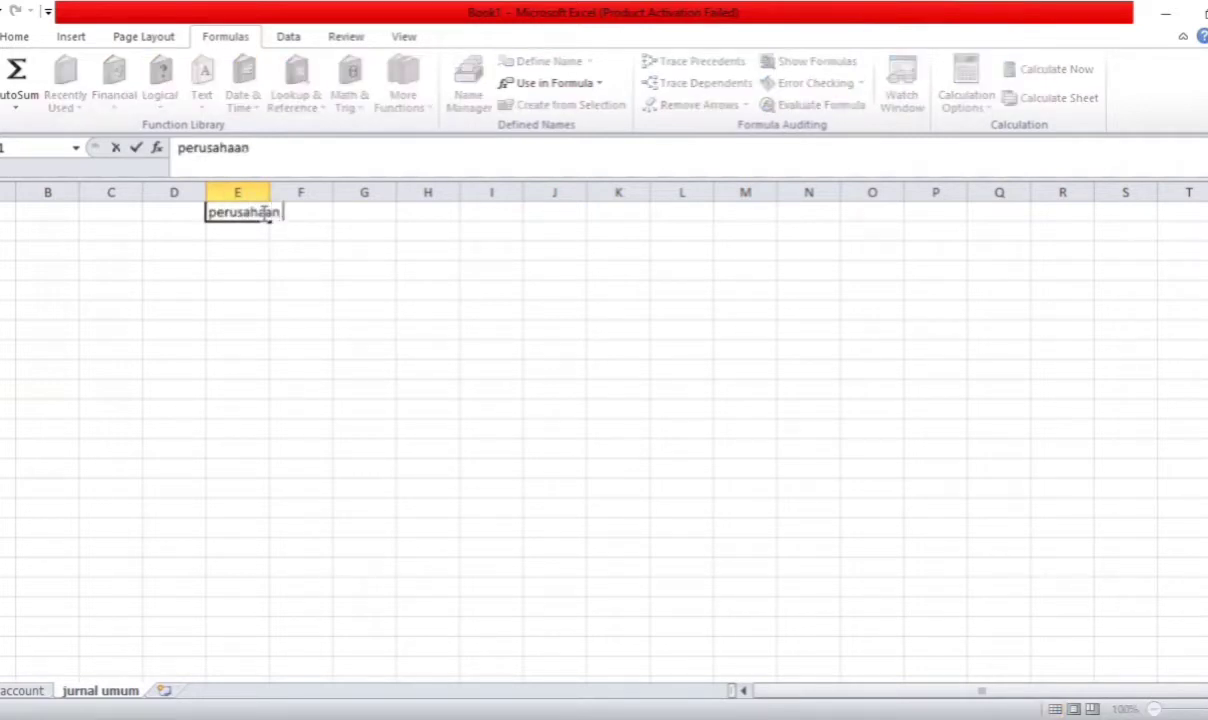
type(" UD philod")
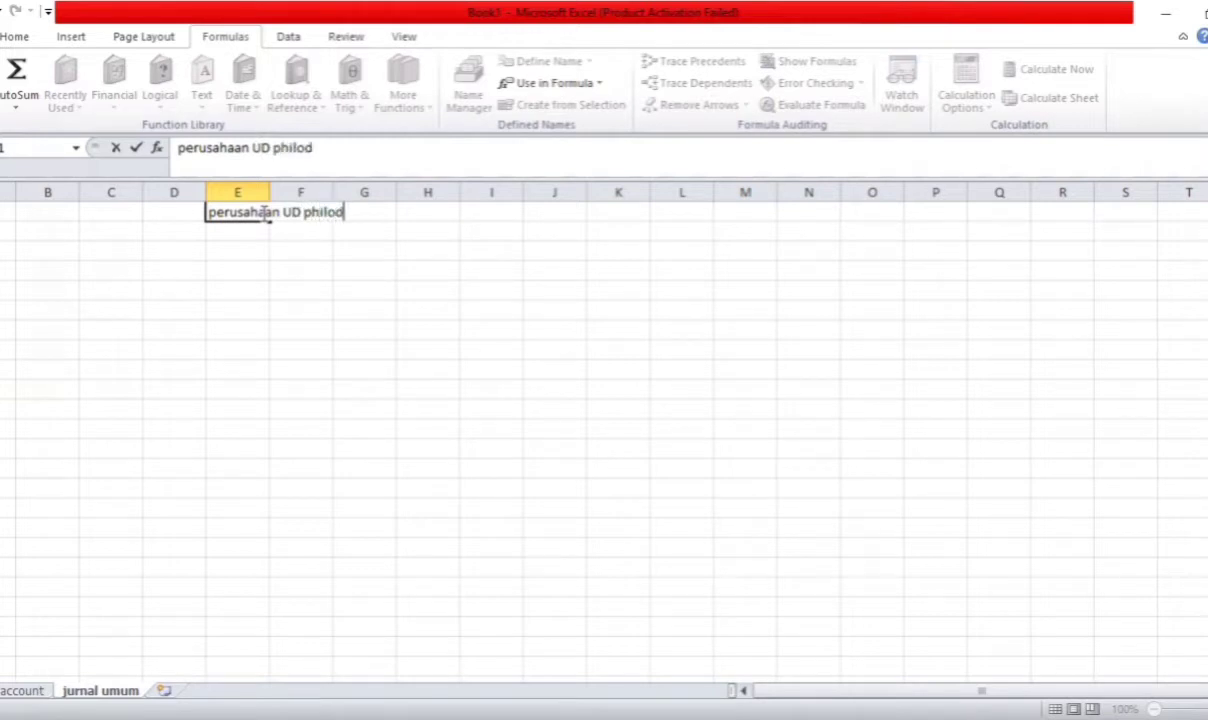
type("endron")
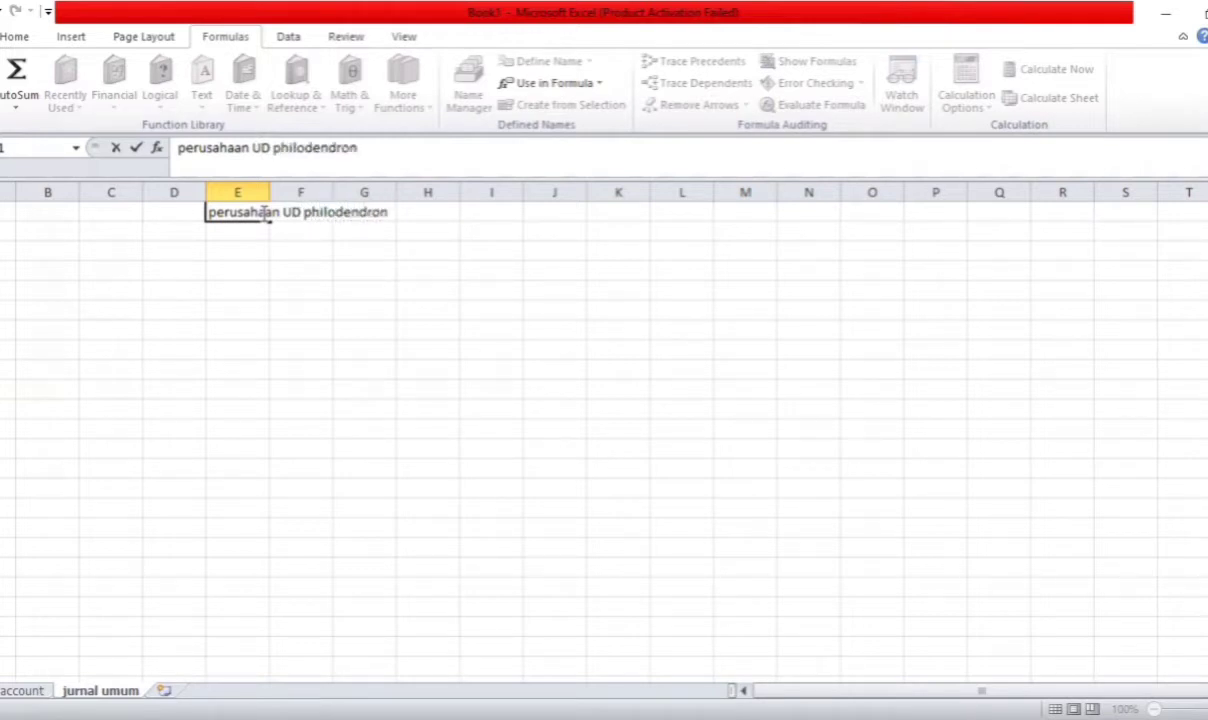
key("Return")
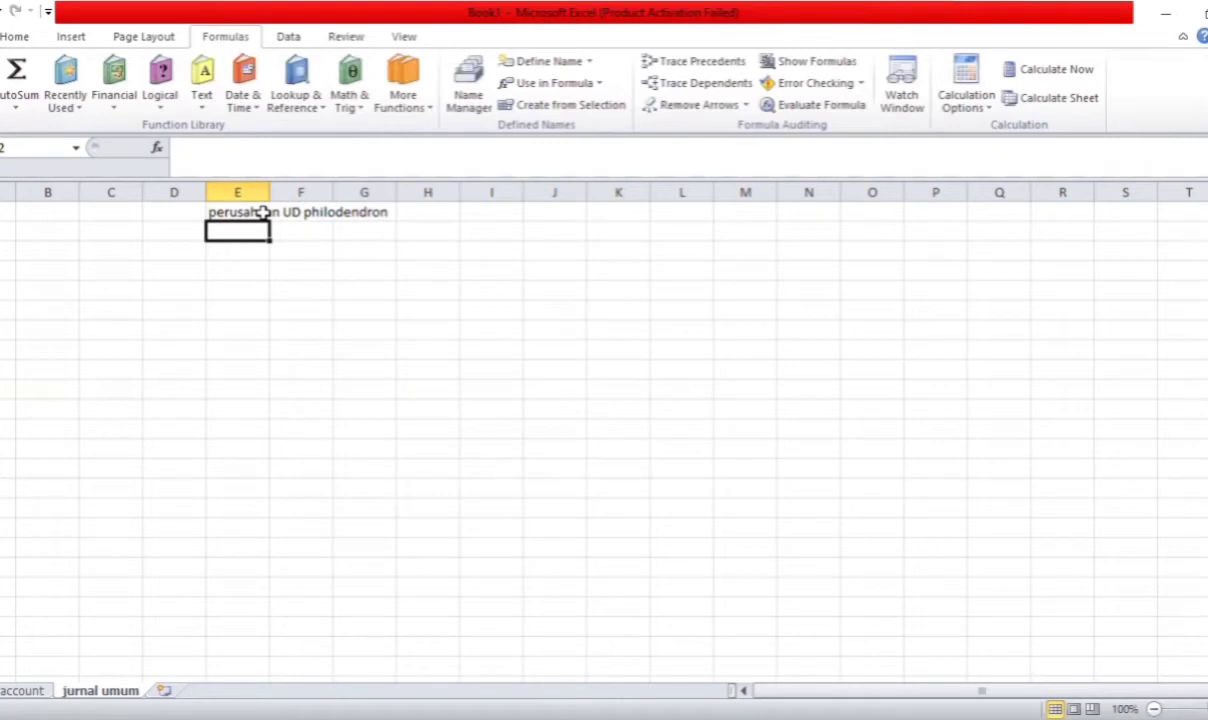
Add the title "JURNAL UMUM" in cell E2 and the period "januari 2020" in cell E3
type("JURNAL UMUM")
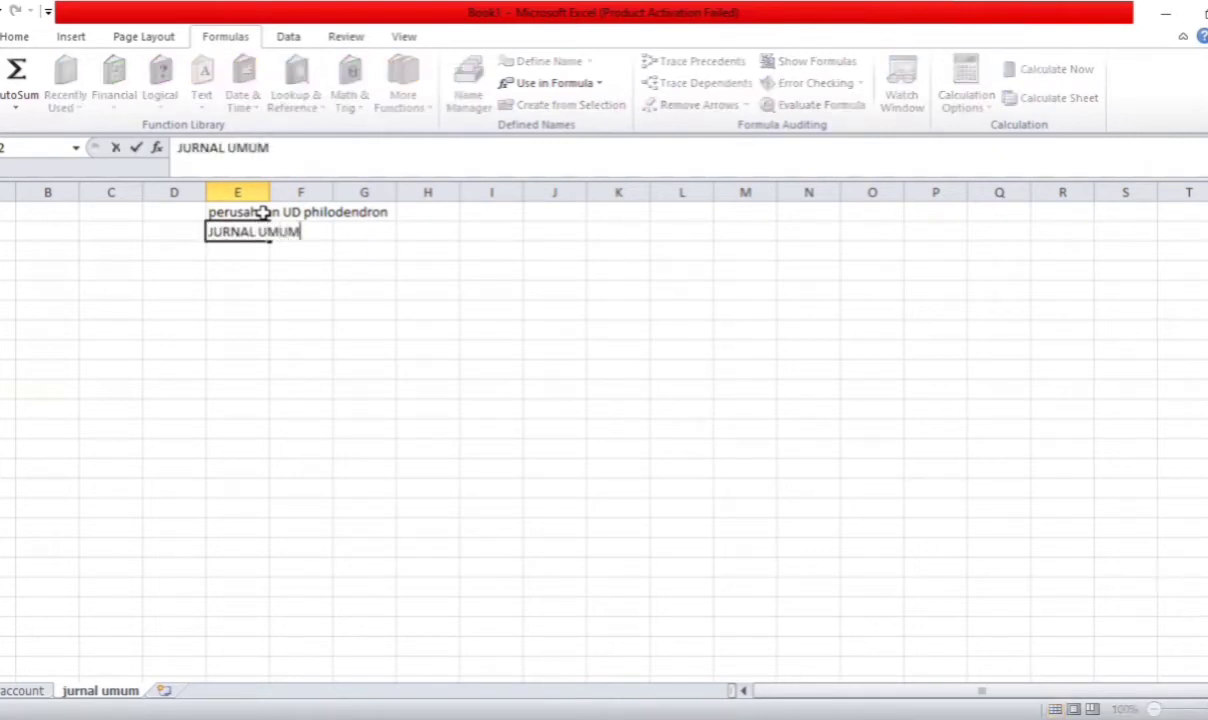
key("Return")
type("januar")
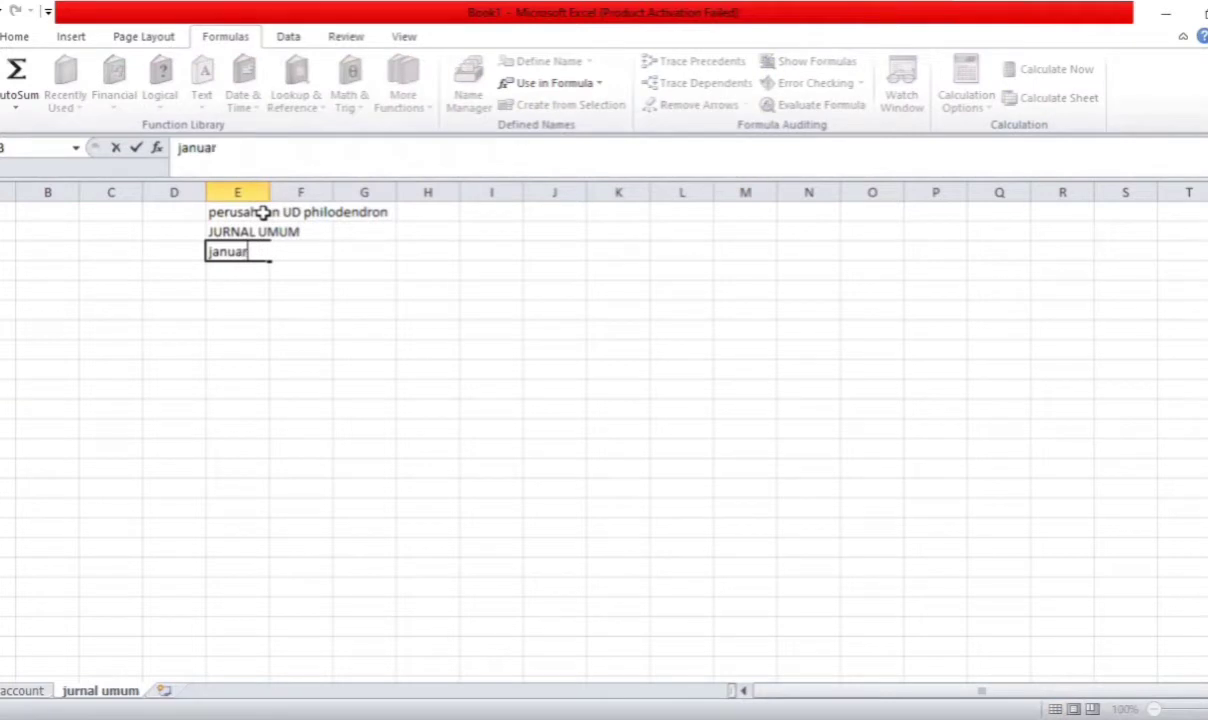
type("i 2020")
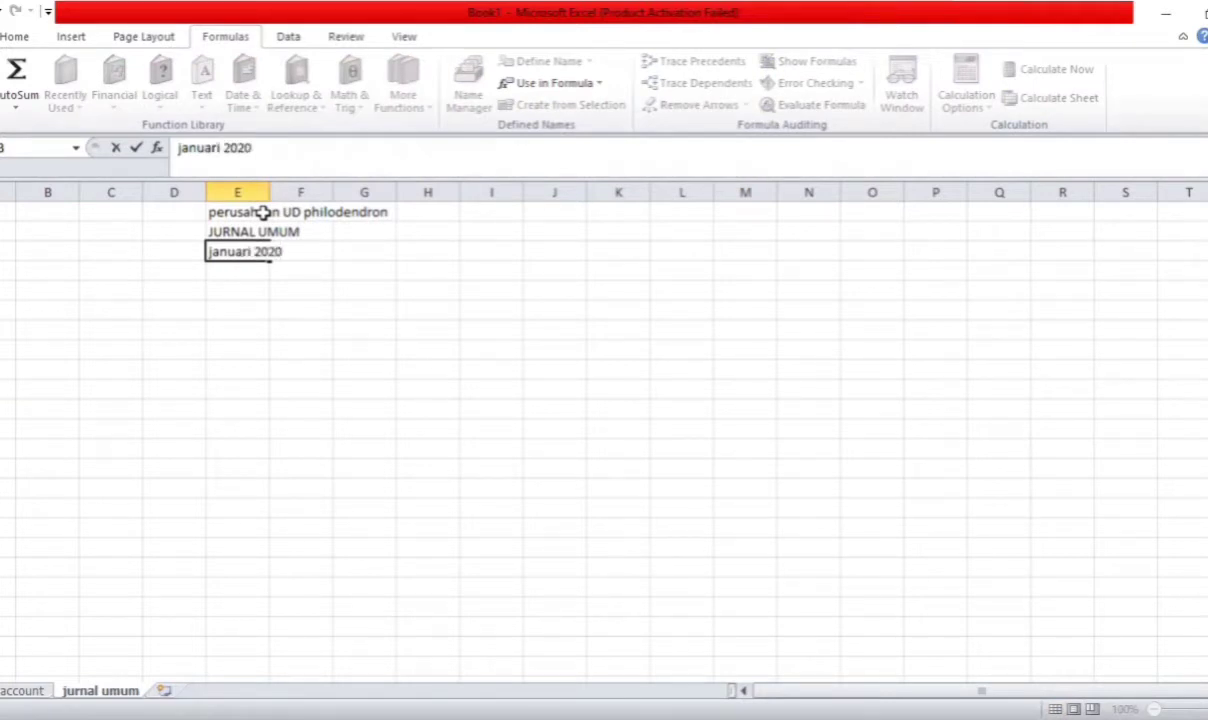
Enter the currency note "(dalam rupiah)" in cell E4, below the period line
key("Return")
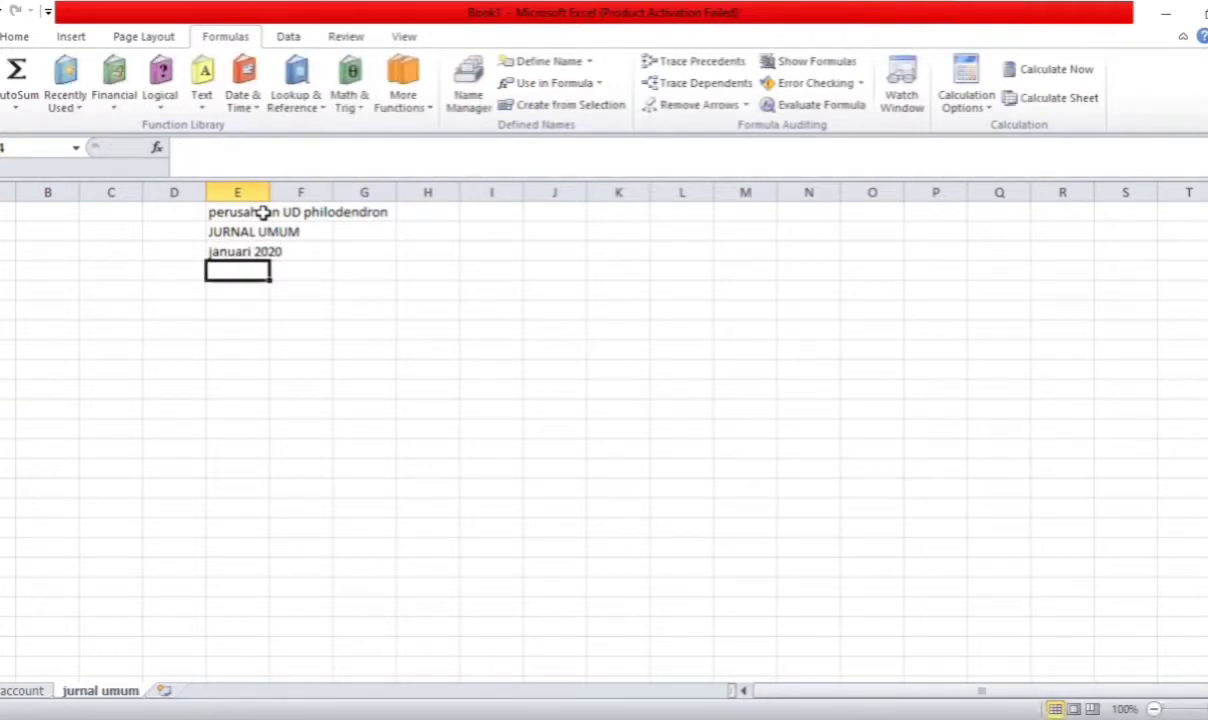
type("(")
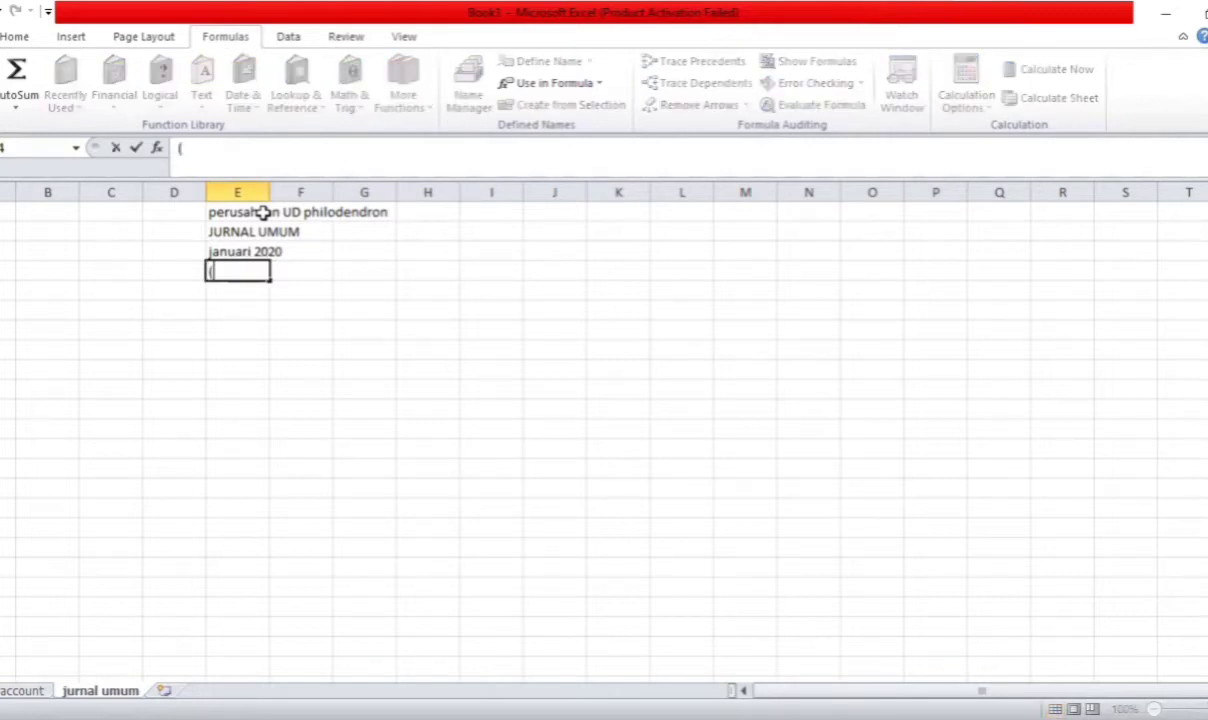
type("dalam rupia")
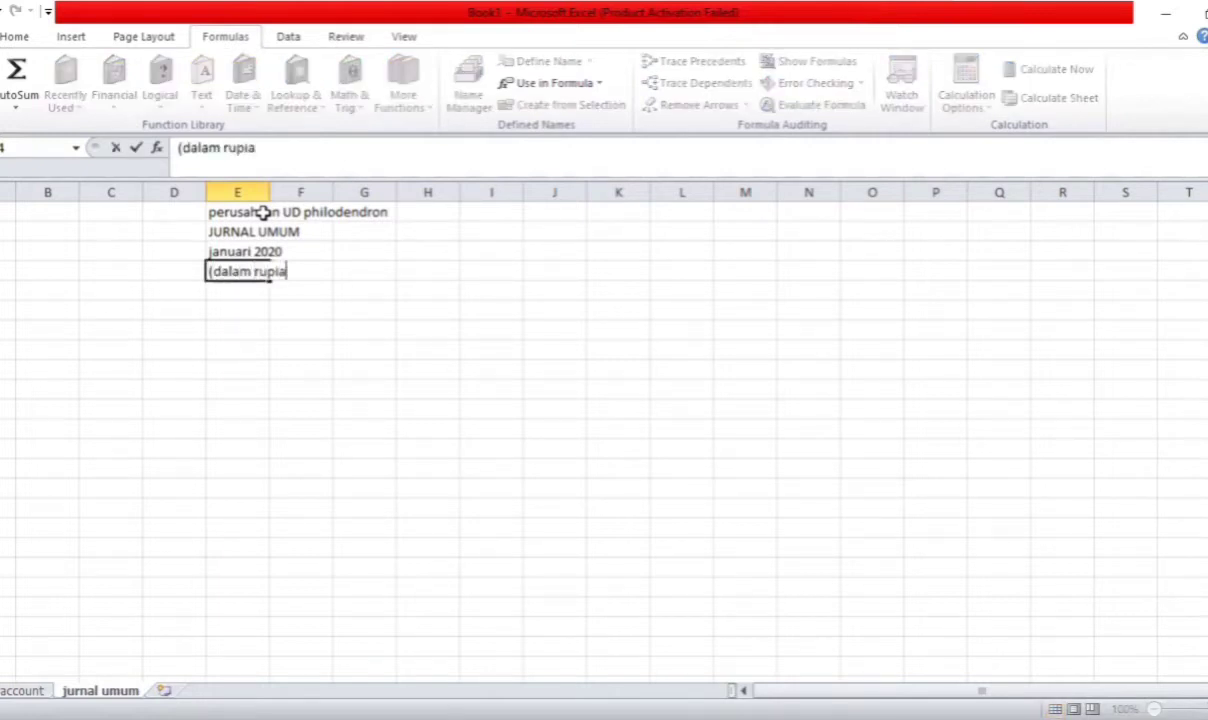
type("h)")
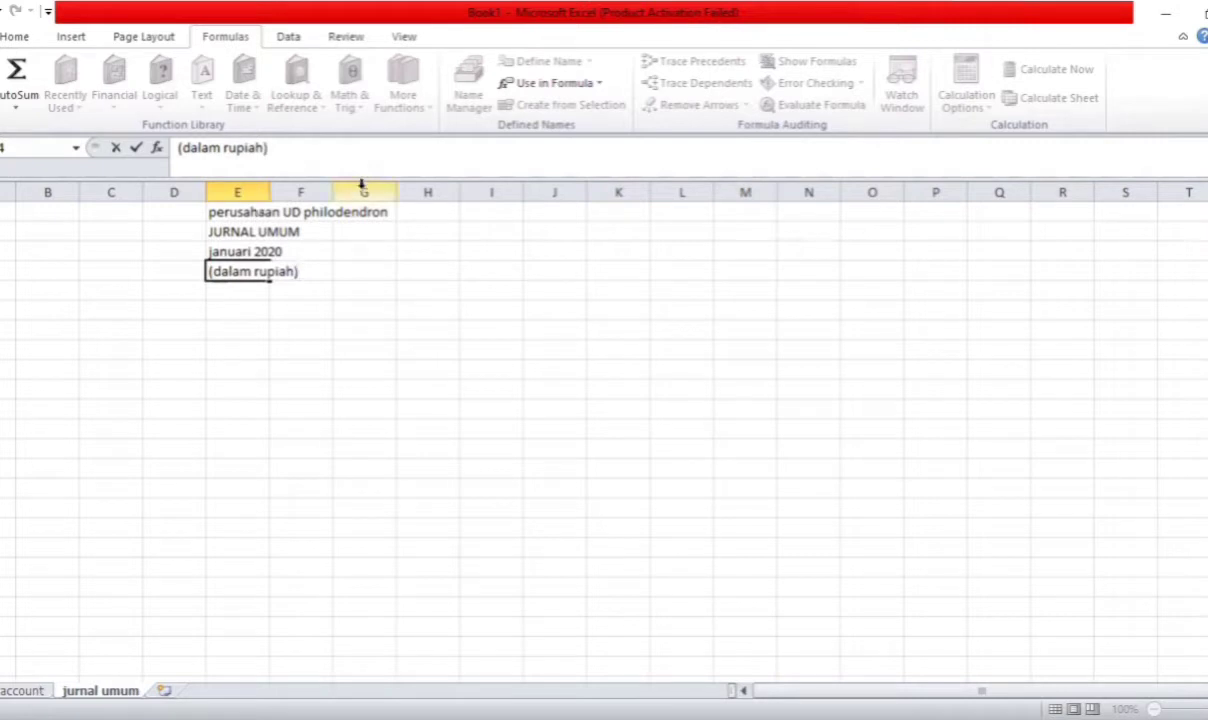
Center the four heading lines in cells E1:F4 horizontally
left_click_drag(206, 215, 291, 270)
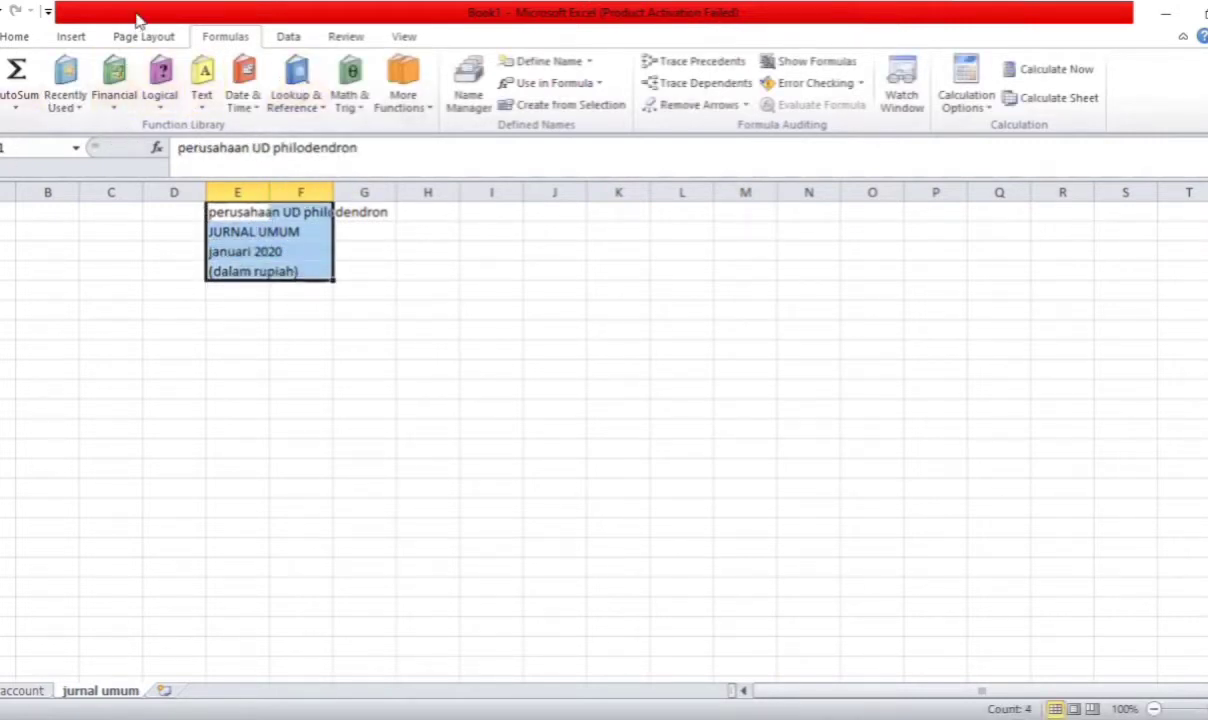
left_click(80, 38)
left_click(28, 37)
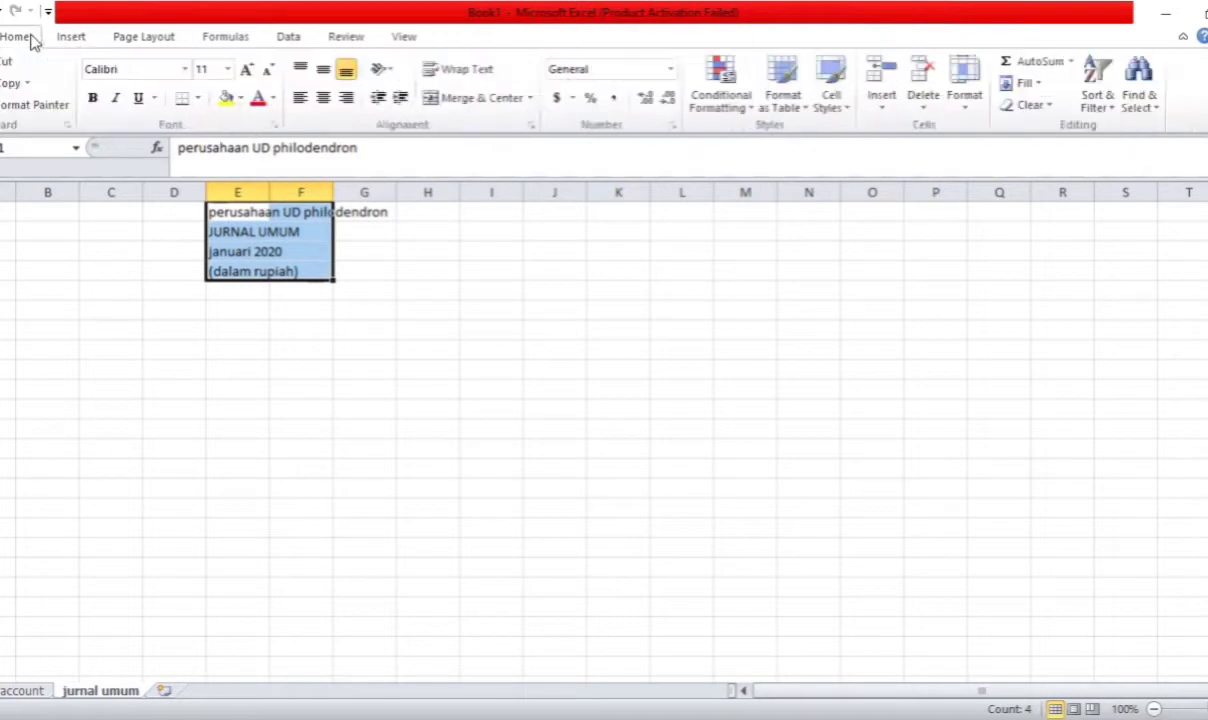
left_click(324, 98)
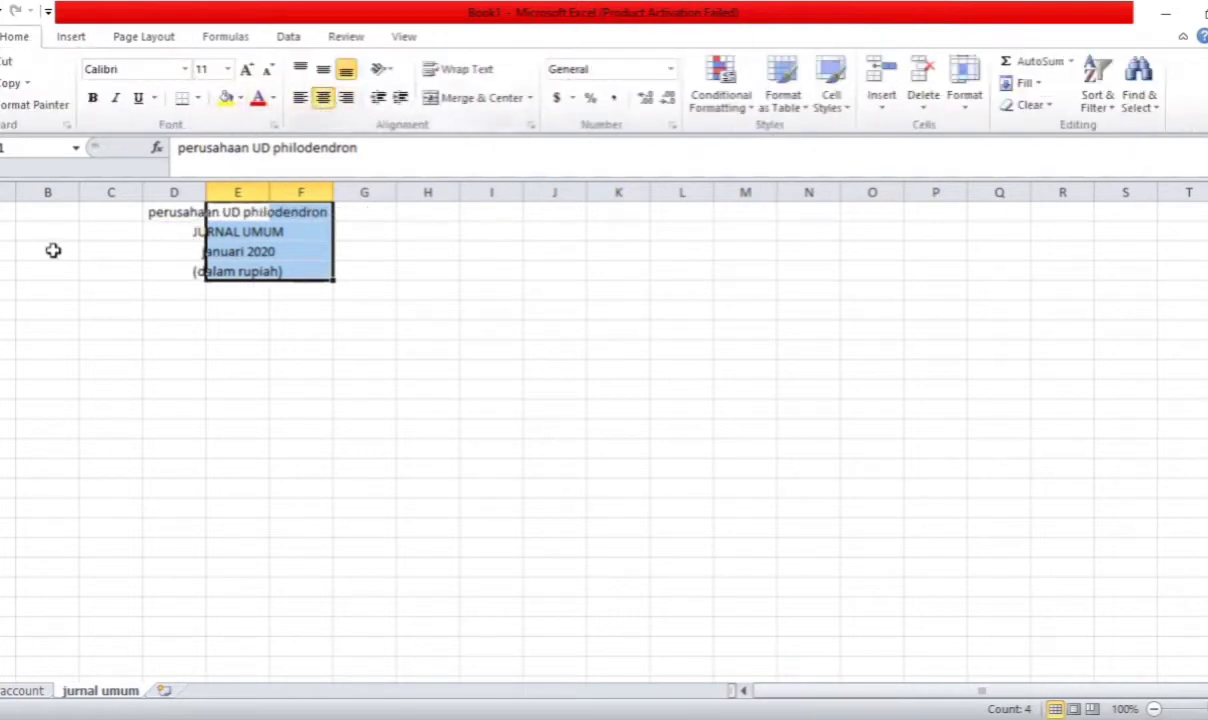
Enter the date column header in A6 and "nama akun" in B6, and widen column B for long account names
left_click(8, 308)
double_click(8, 311)
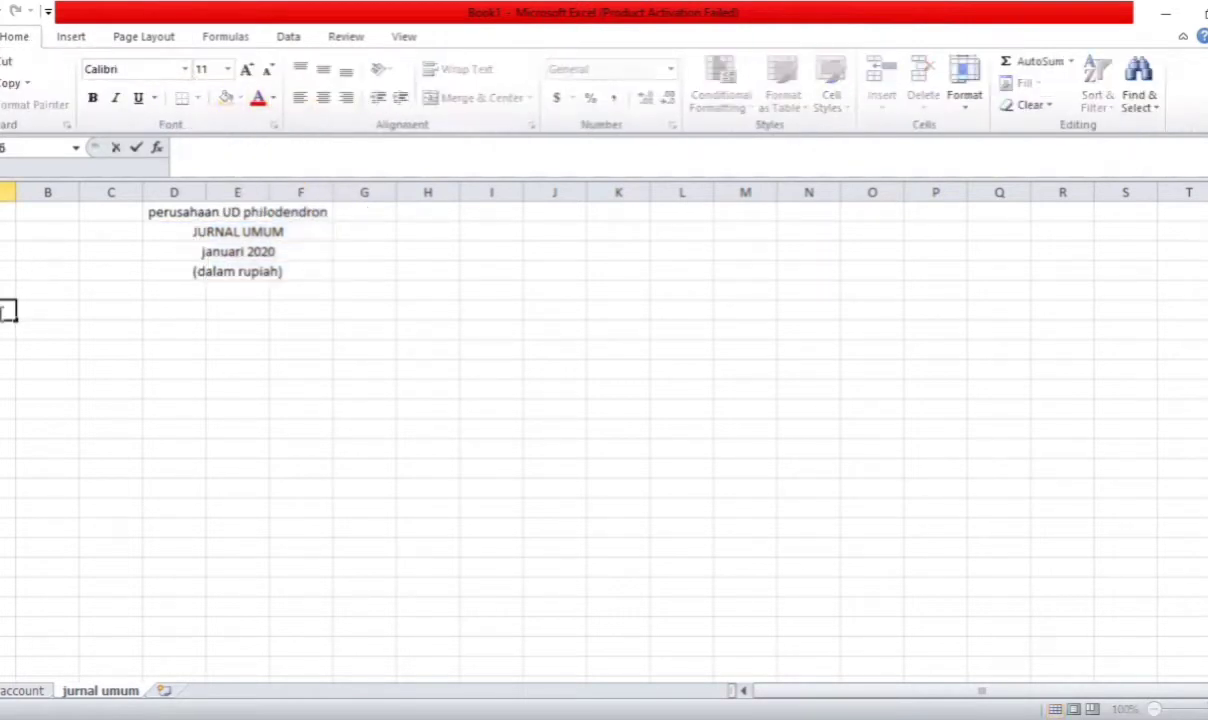
type("tangga;")
left_click(51, 310)
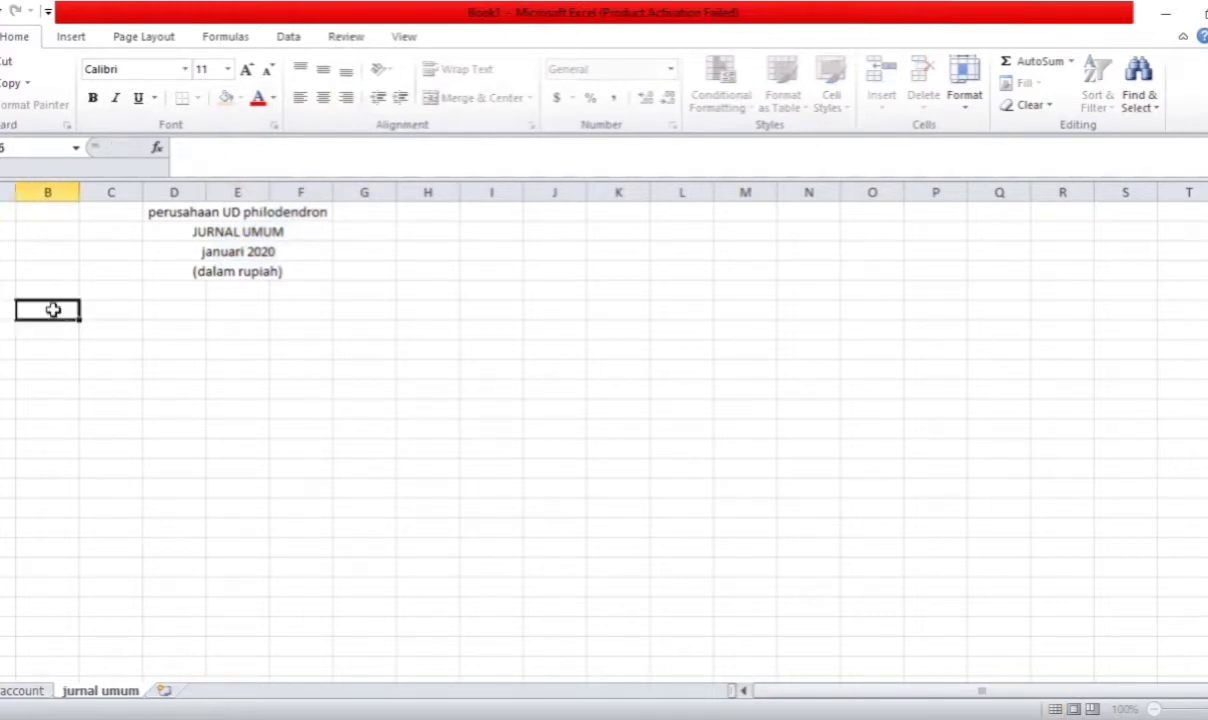
type("nama akun")
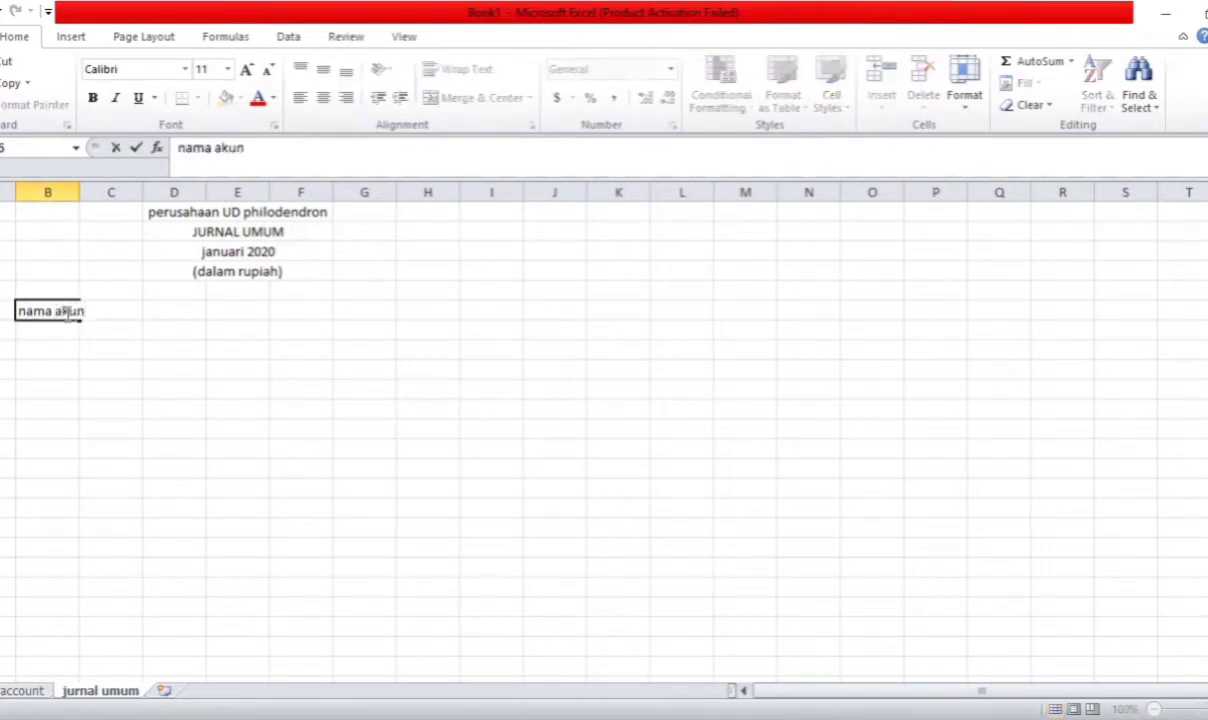
left_click(77, 194)
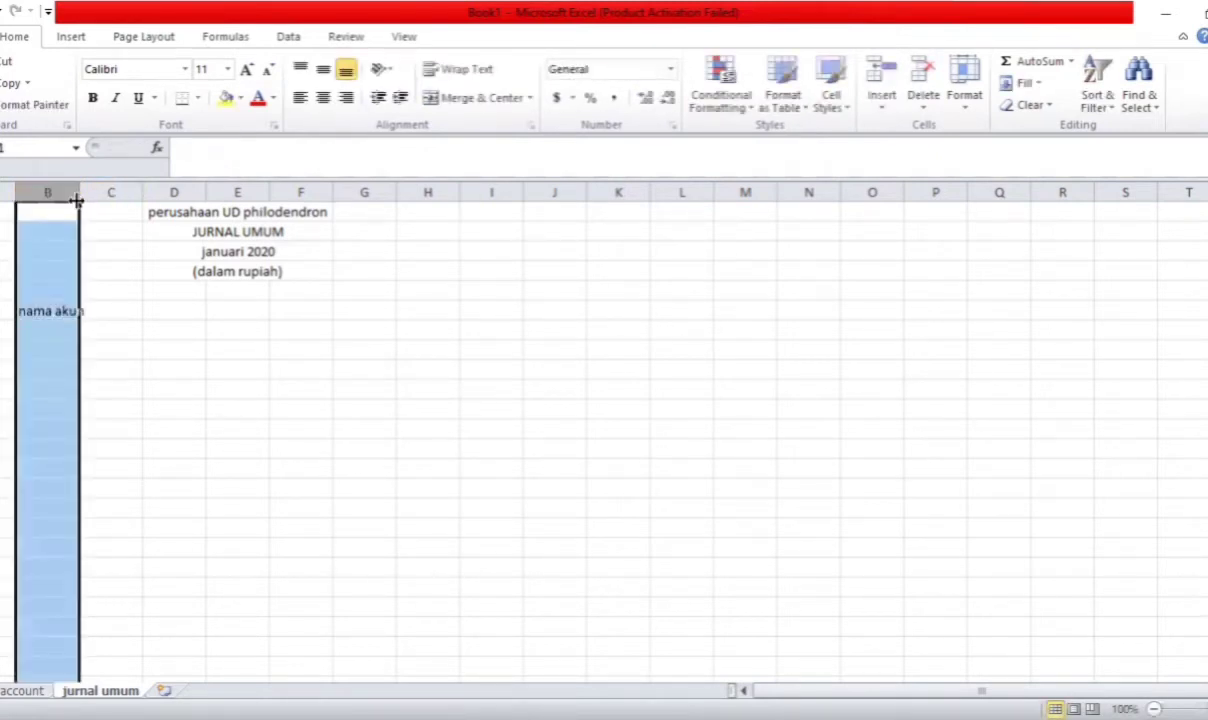
left_click_drag(254, 231, 327, 260)
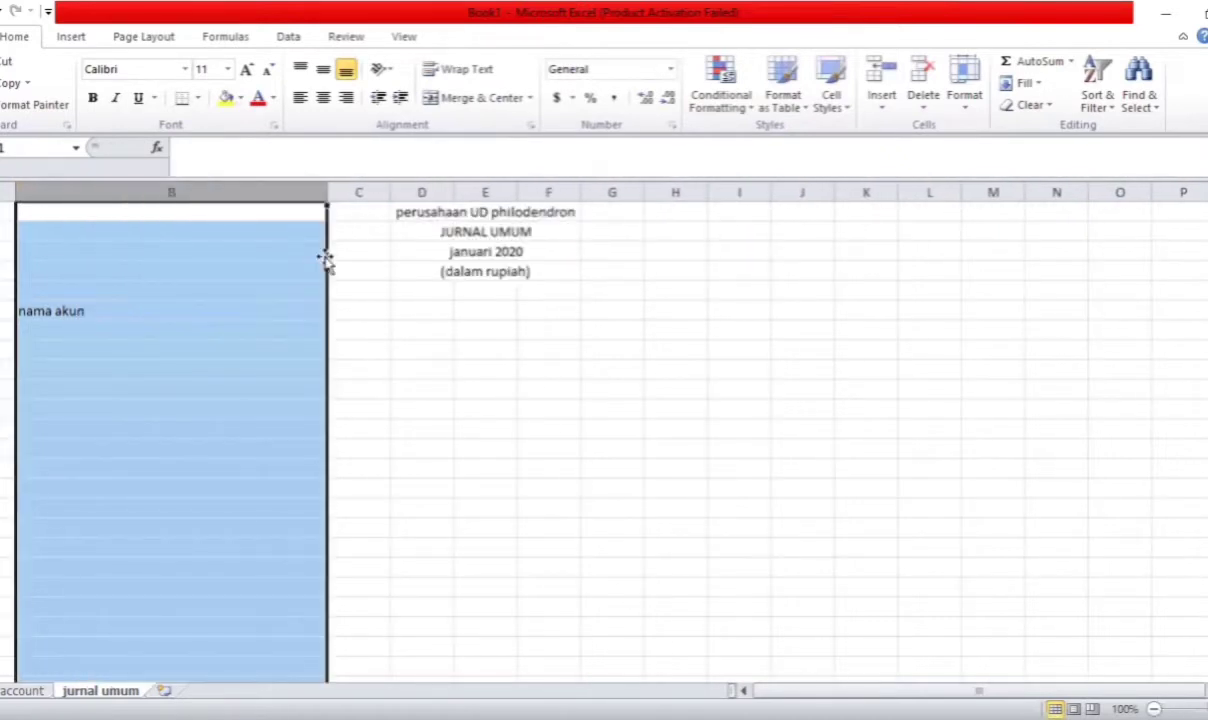
Enter the remaining column headers "no akun", "debet" and "kredit" in cells C6, D6 and E6
left_click(374, 309)
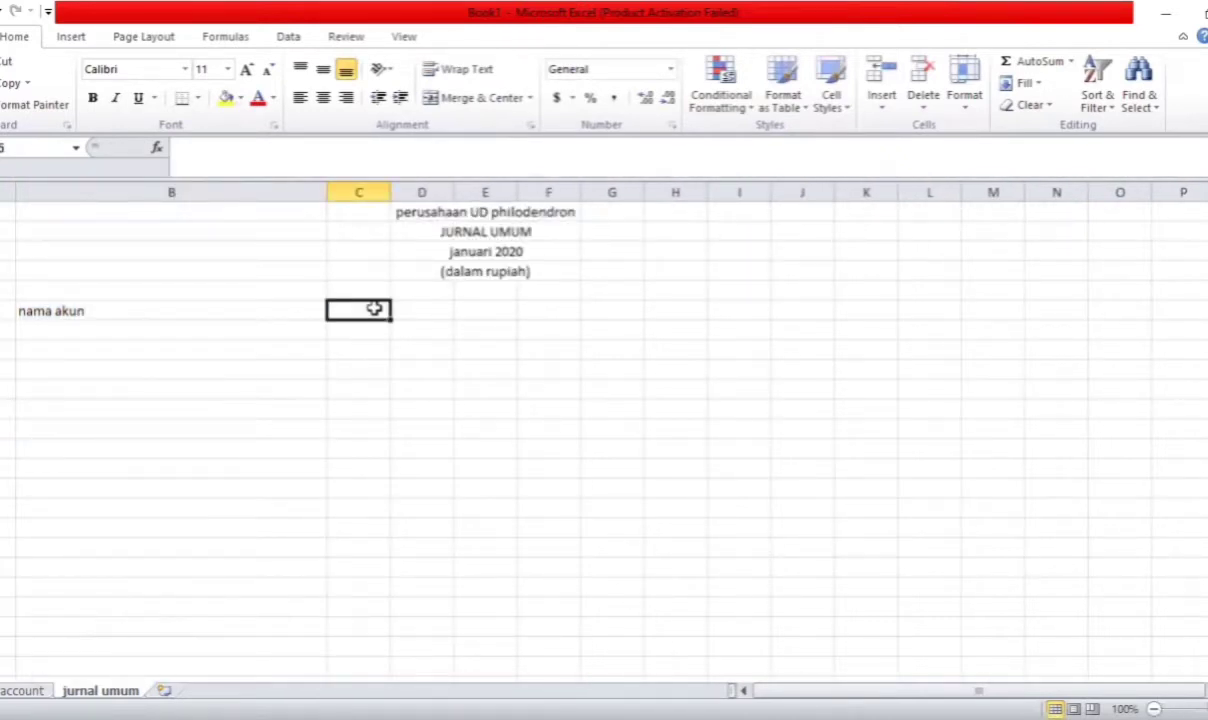
type("no akun")
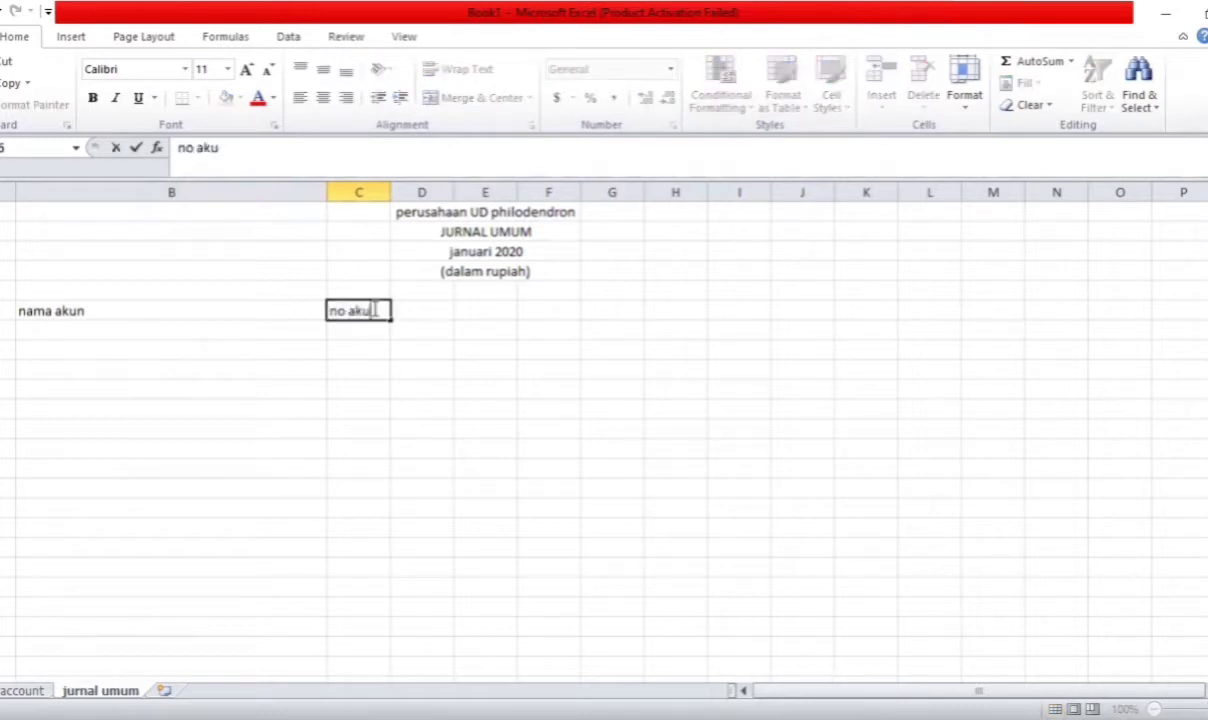
left_click(441, 311)
type("eber")
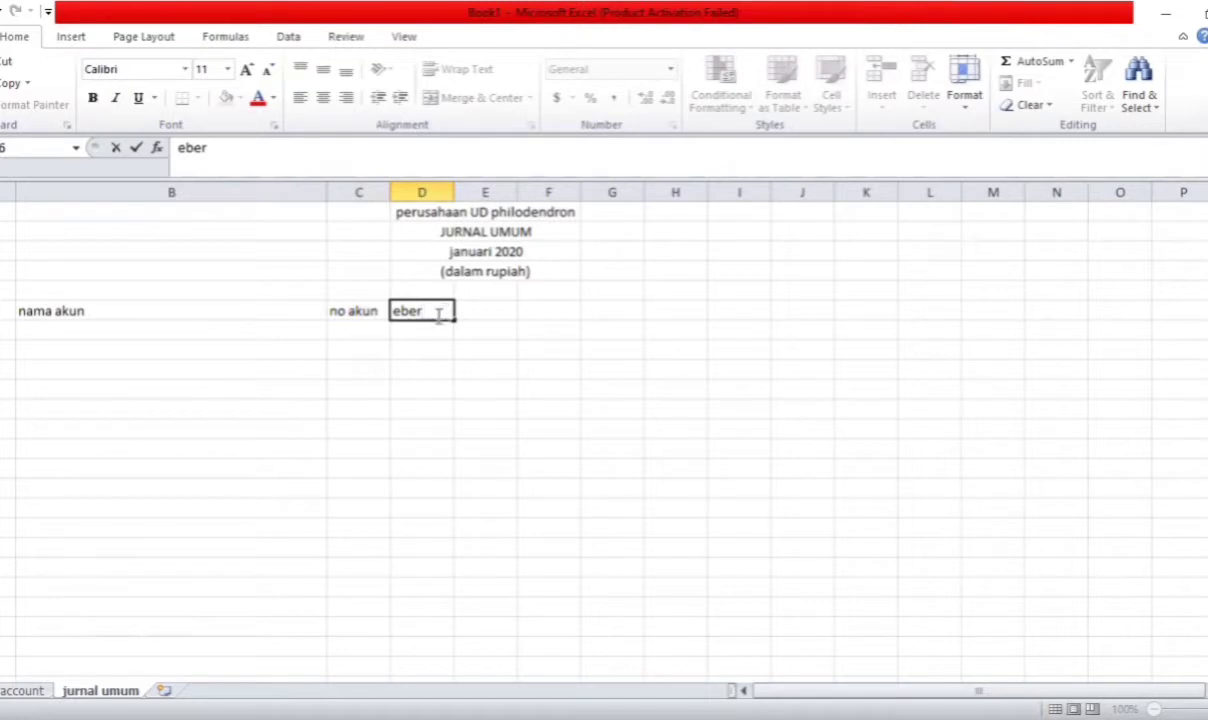
key("BackSpace")
type("t")
key("BackSpace")
key("BackSpace")
key("BackSpace")
key("BackSpace")
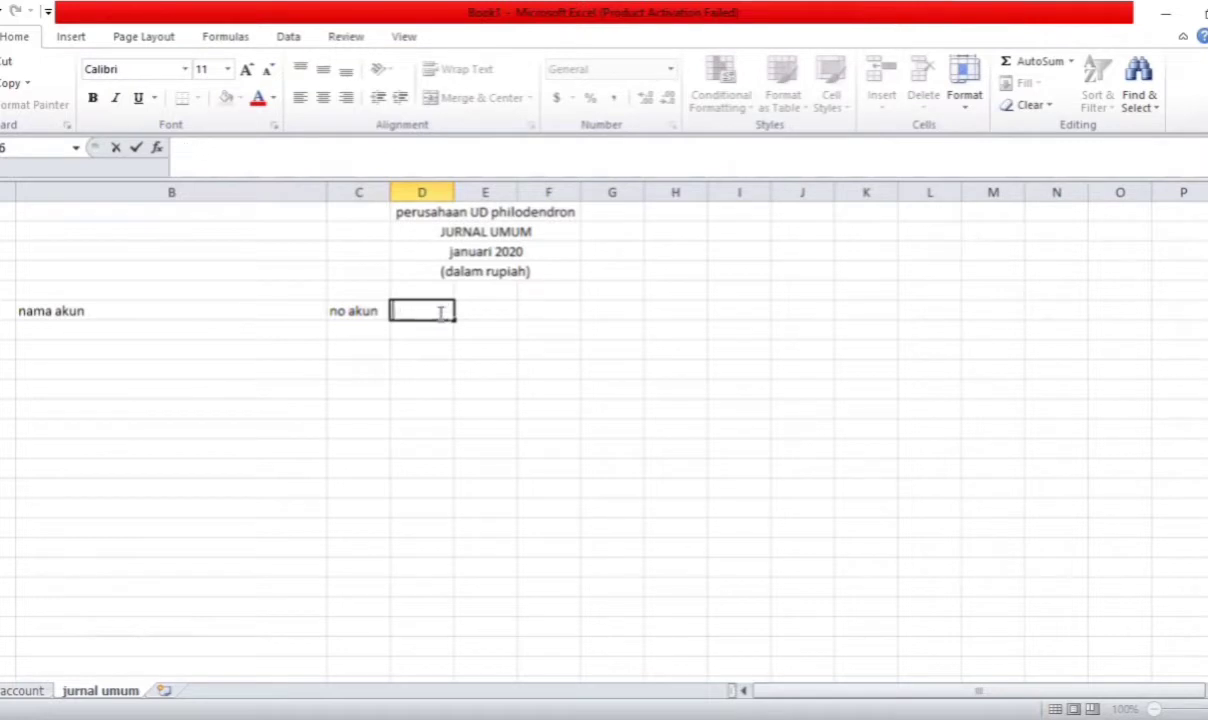
type("debet")
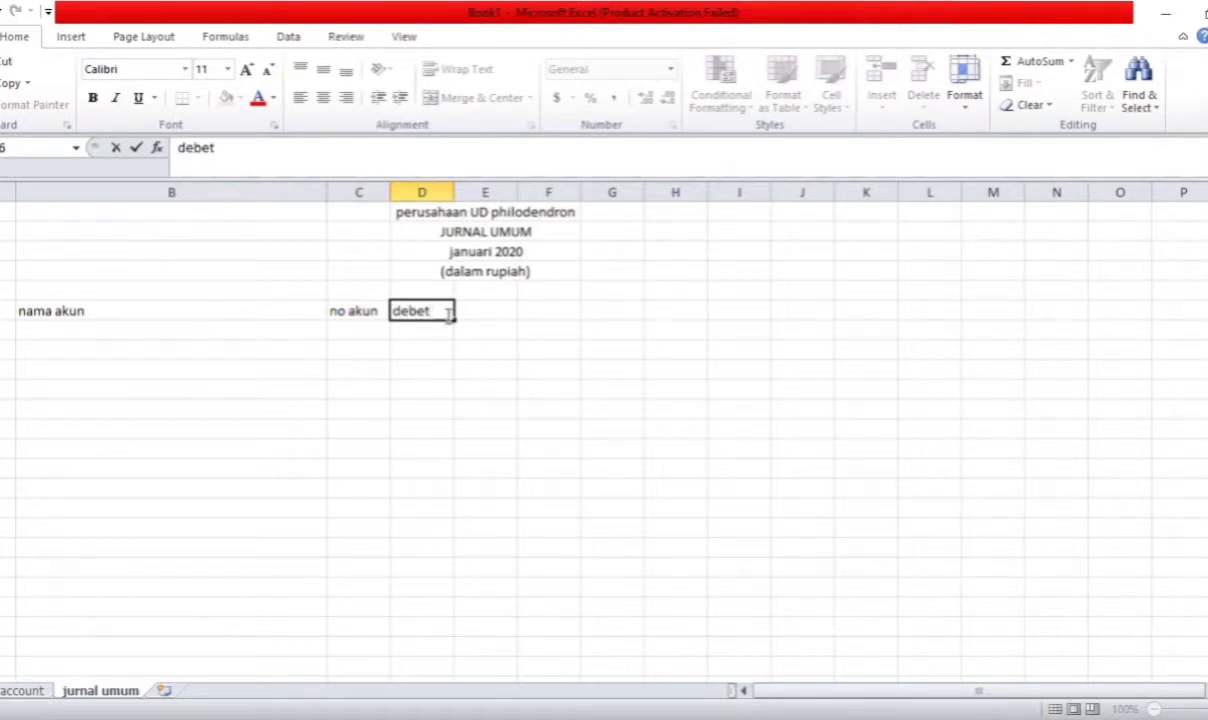
left_click(481, 313)
type("kredit")
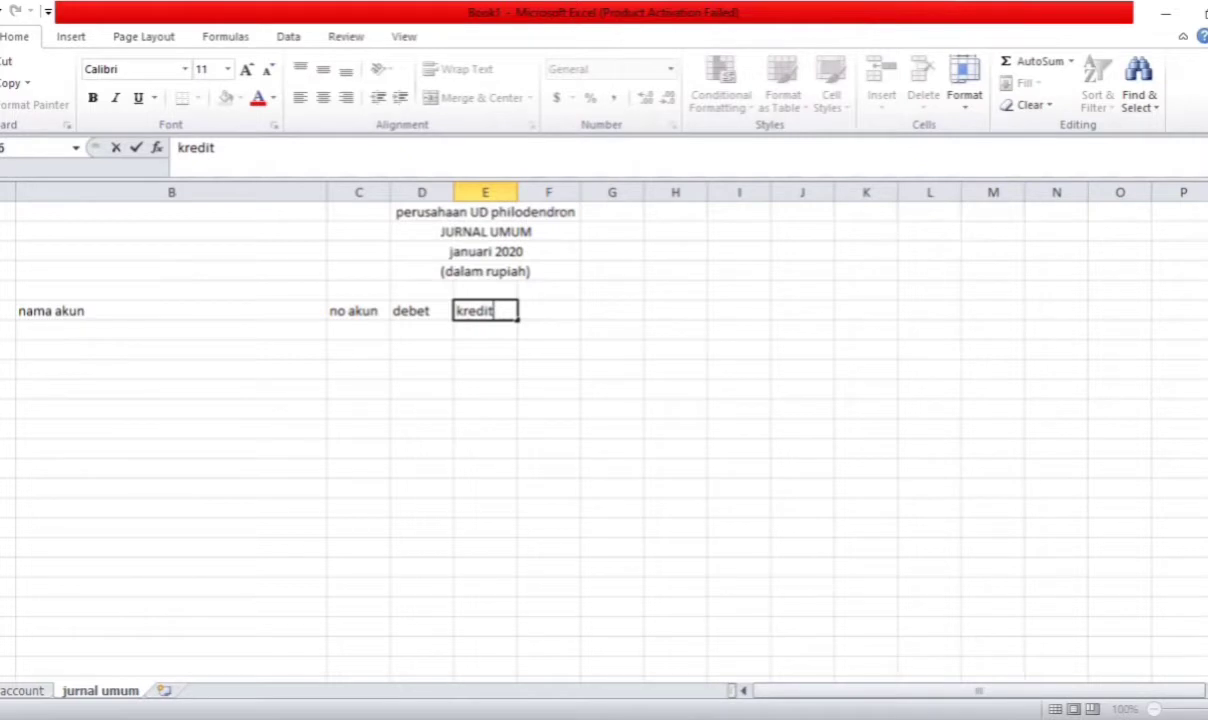
key("Return")
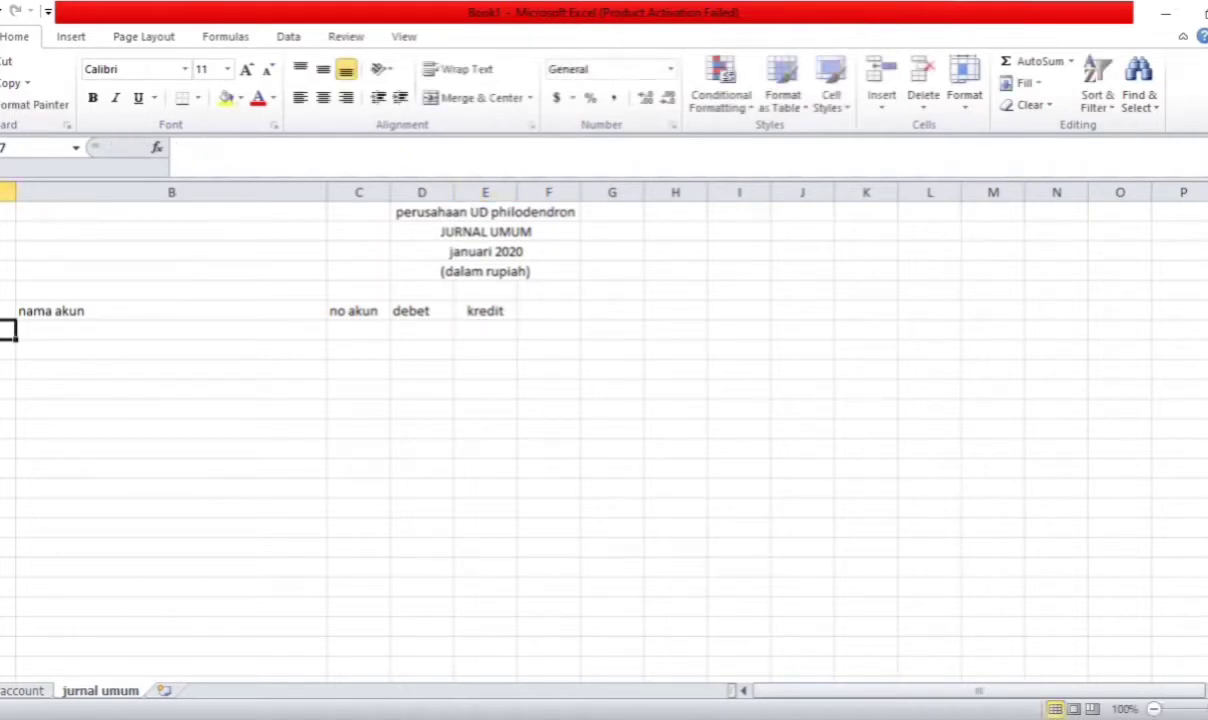
Enter the date 1/1/2020 in cell A7 and copy it down to A8 and A9
type("1/1/2020")
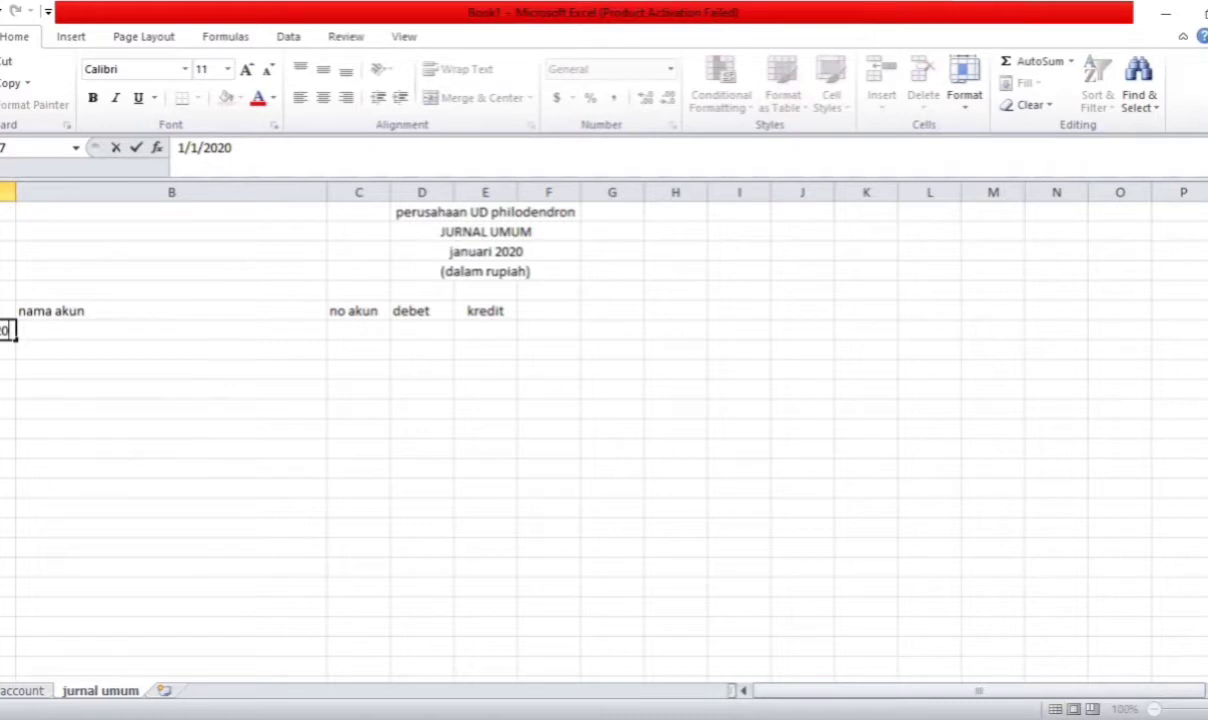
key("Return")
key("Up")
key("ctrl+c")
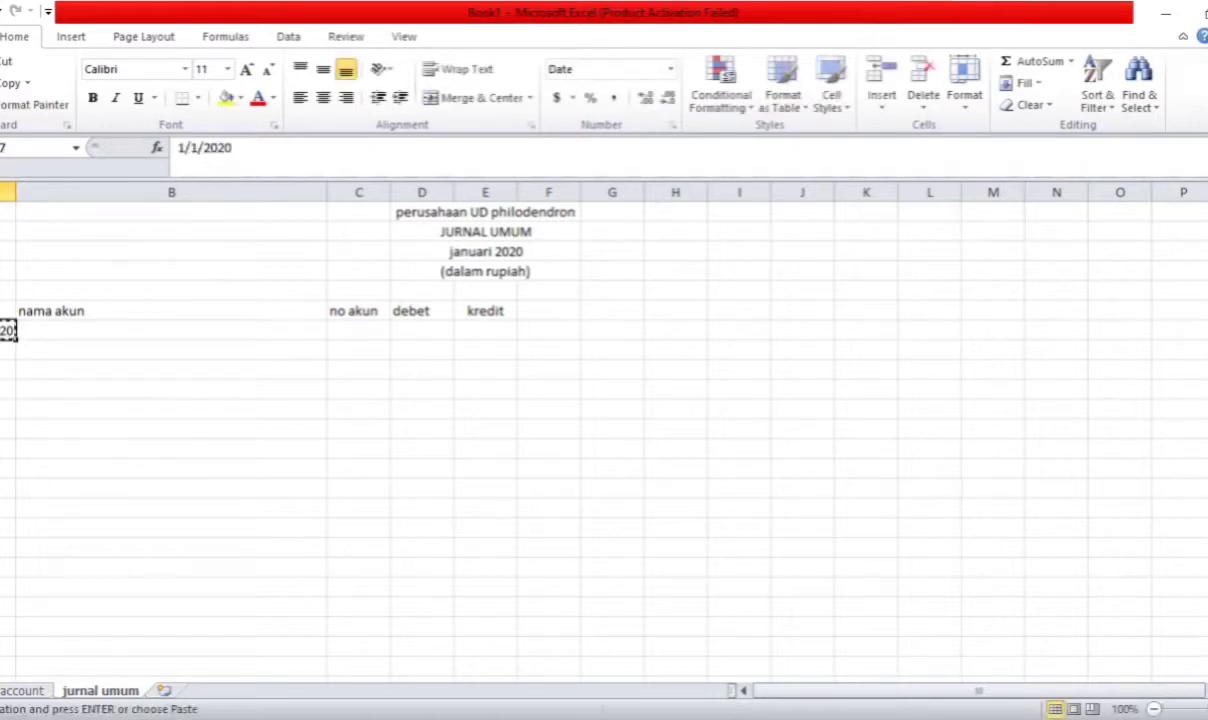
key("shift+Down")
key("shift+Down")
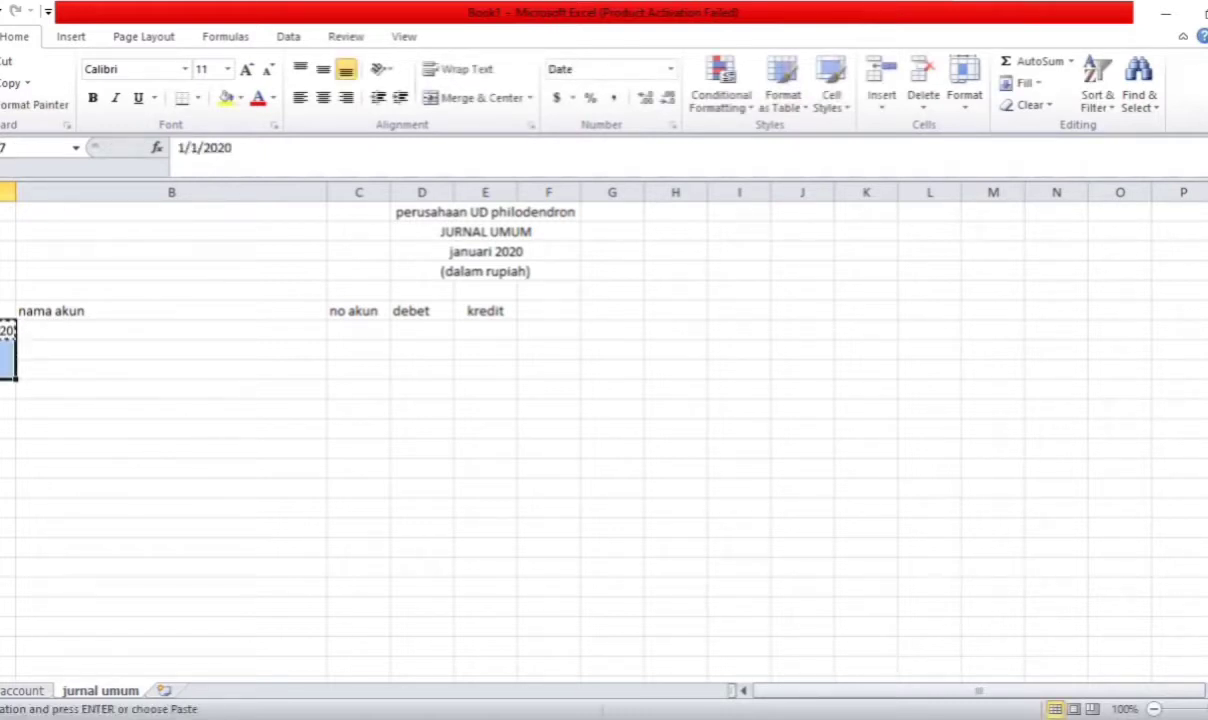
key("Return")
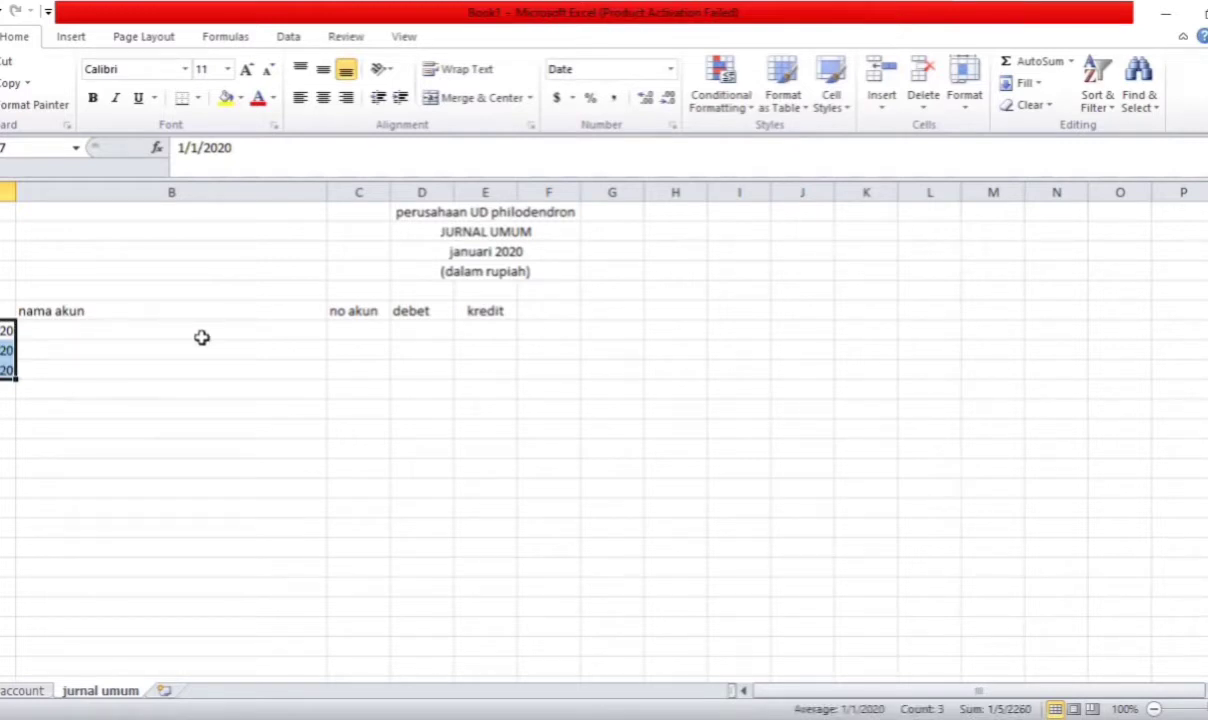
Start a VLOOKUP formula in cell B7 with C7 as the lookup value and the named range accountt as the table
left_click(140, 328)
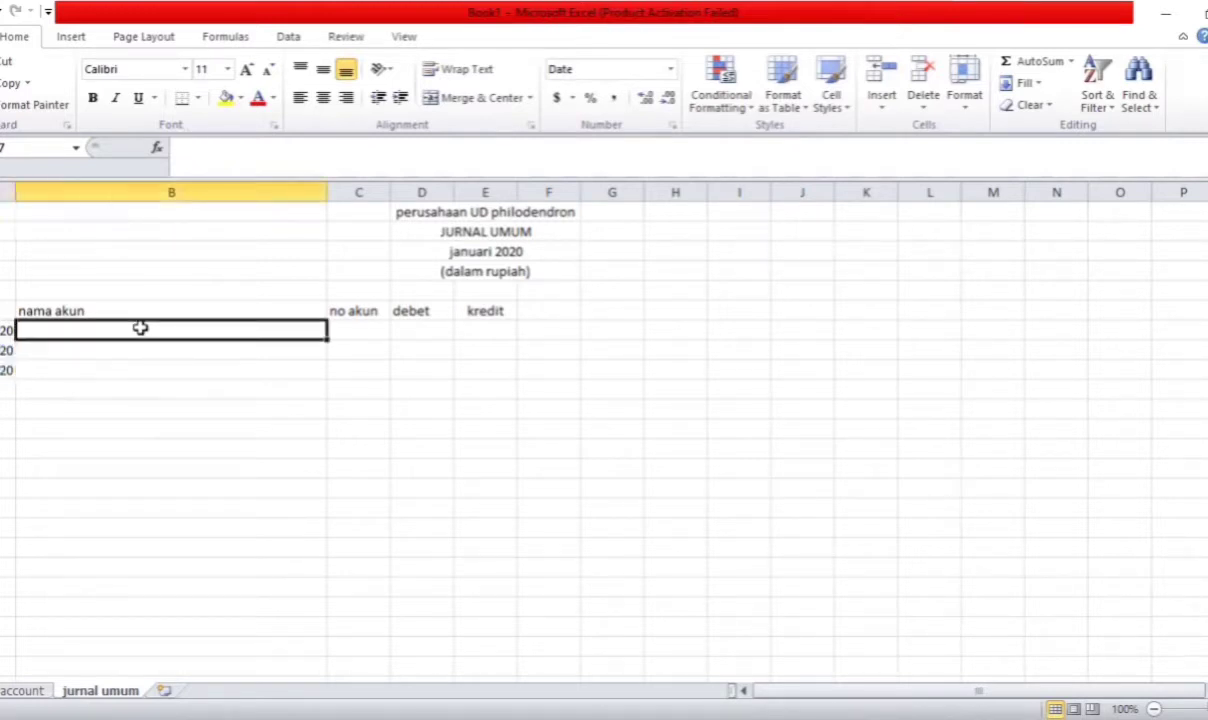
type("=")
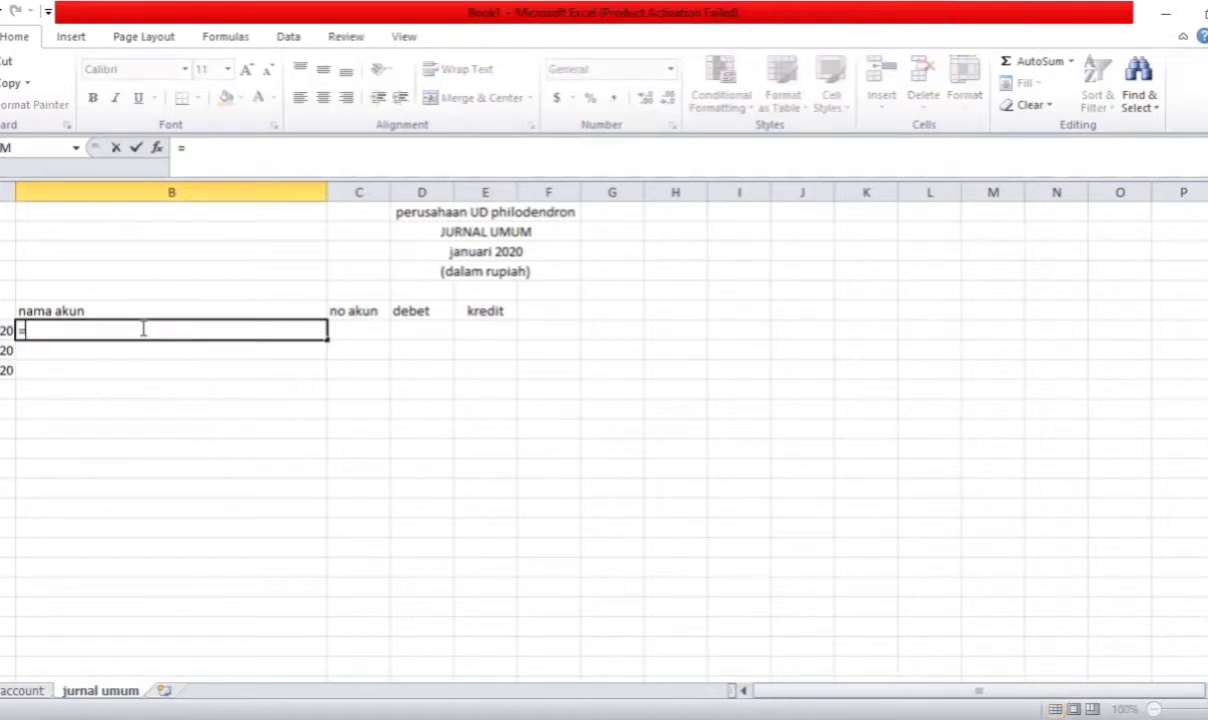
type("vlo")
double_click(78, 354)
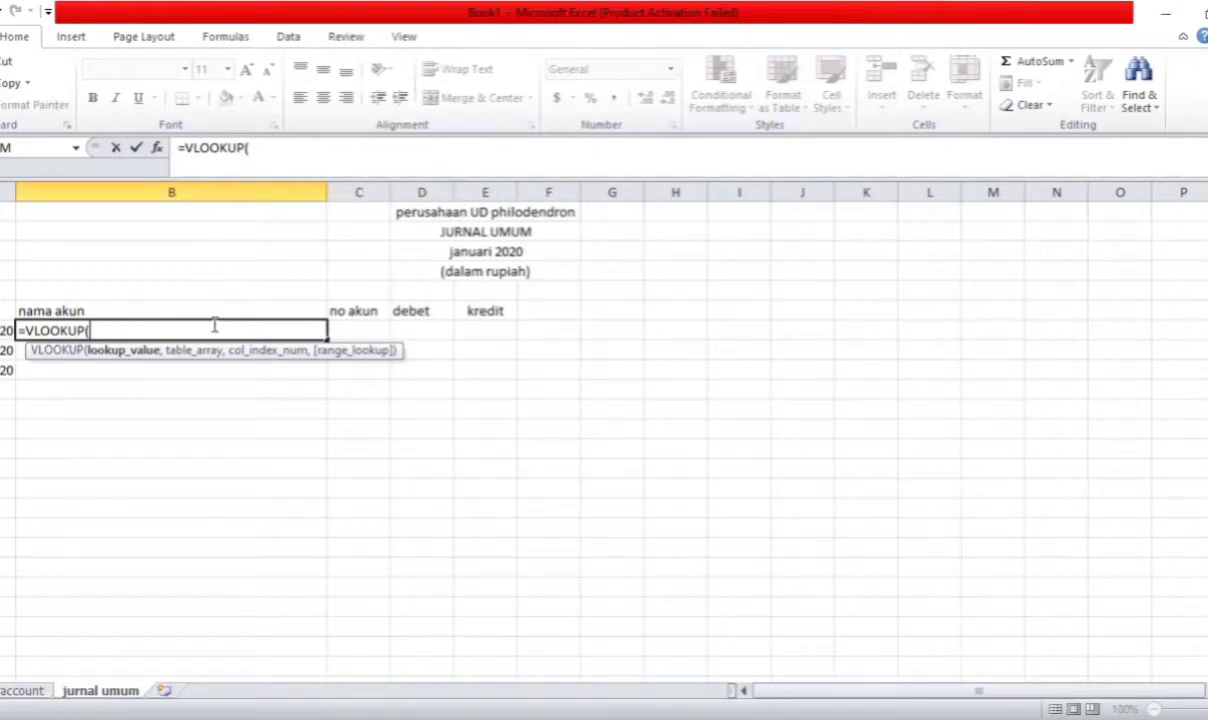
type("c7")
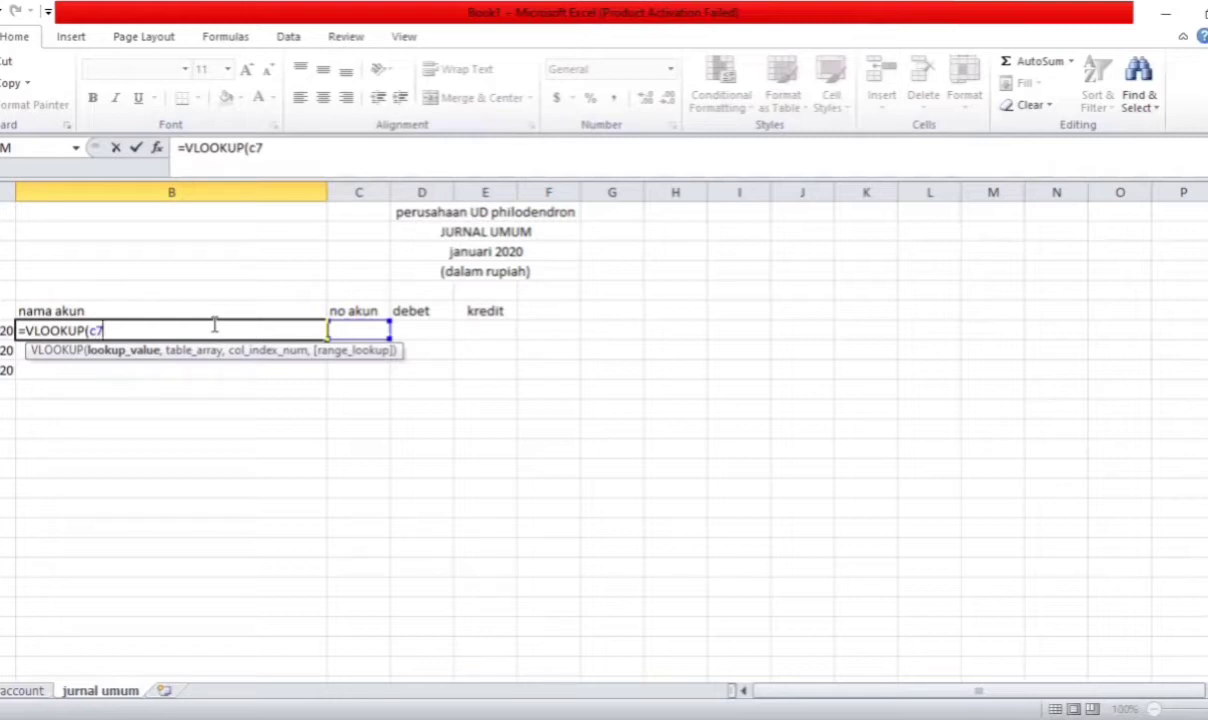
type(",a")
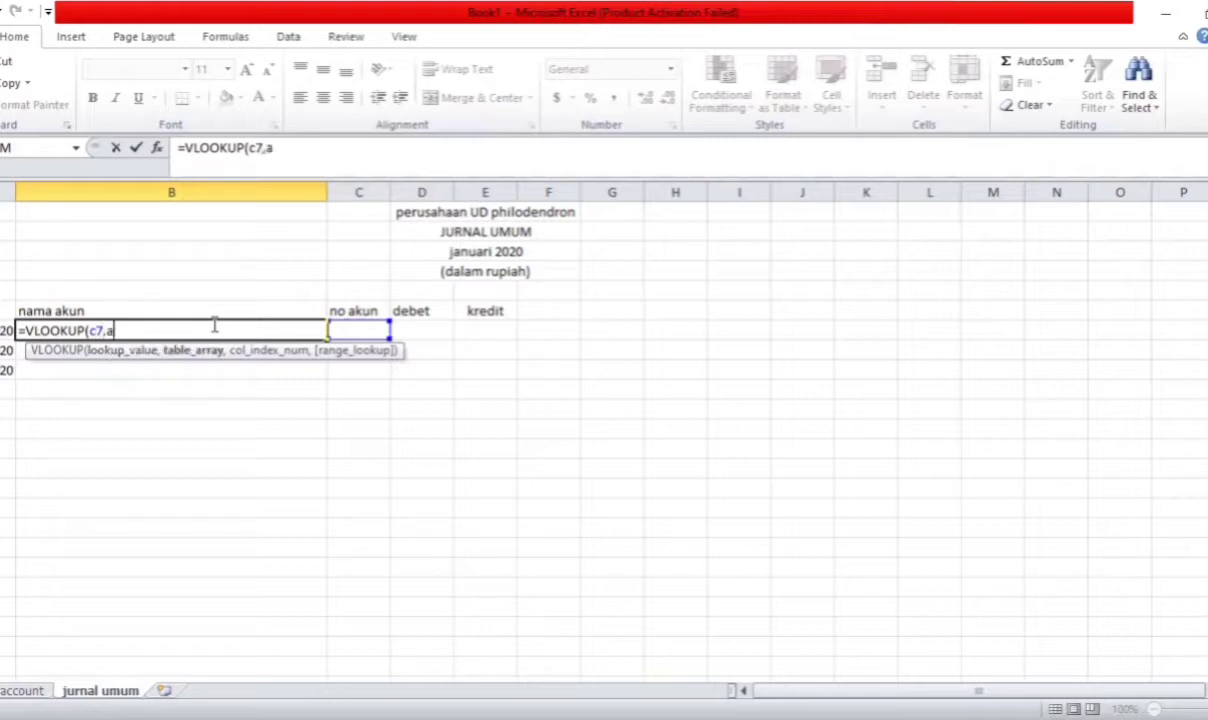
type("cco")
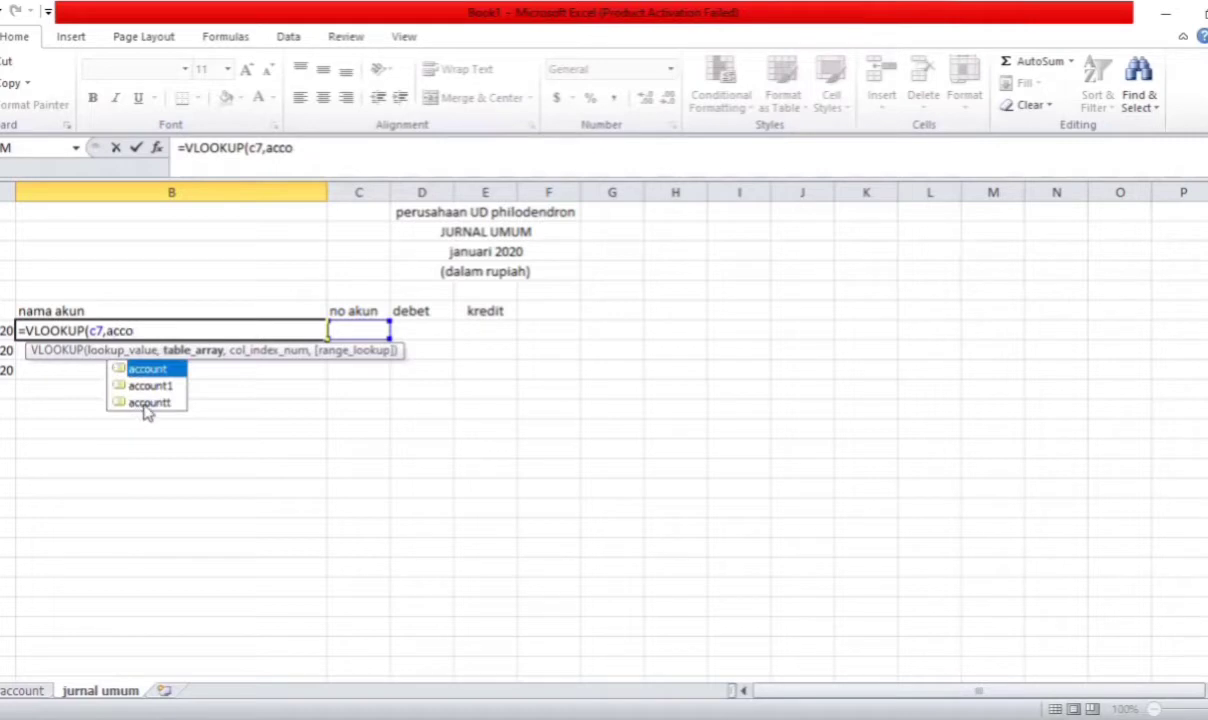
left_click(146, 403)
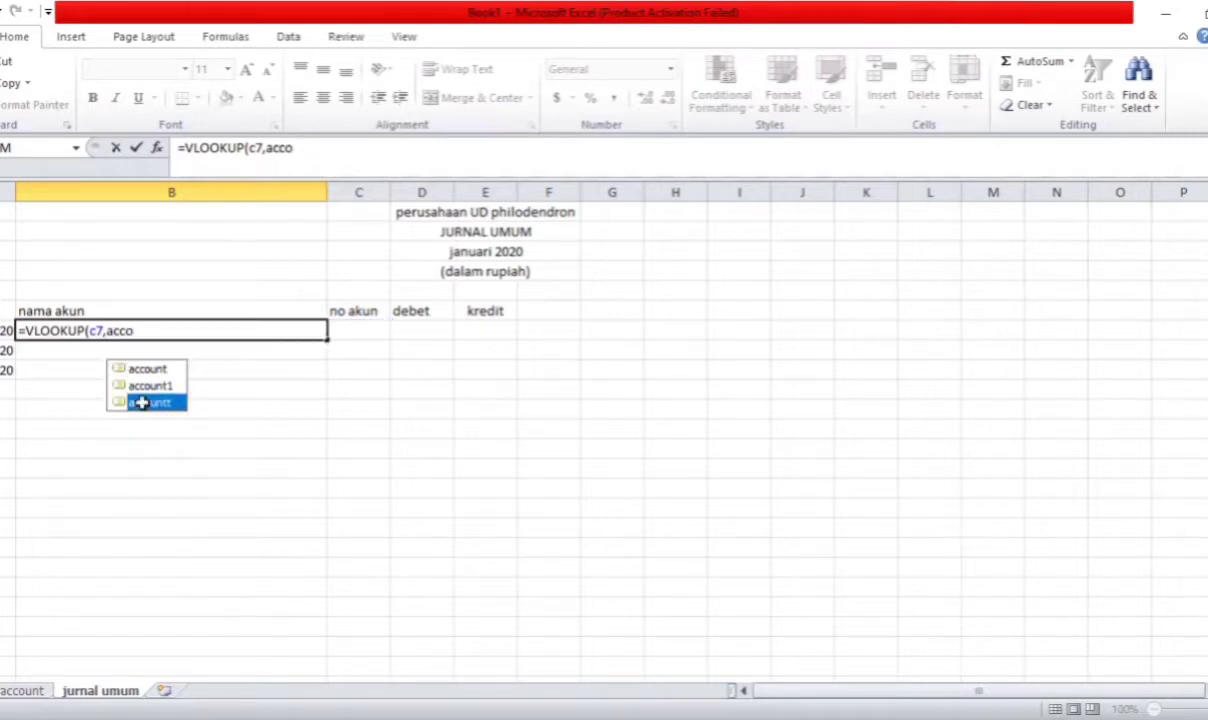
double_click(146, 403)
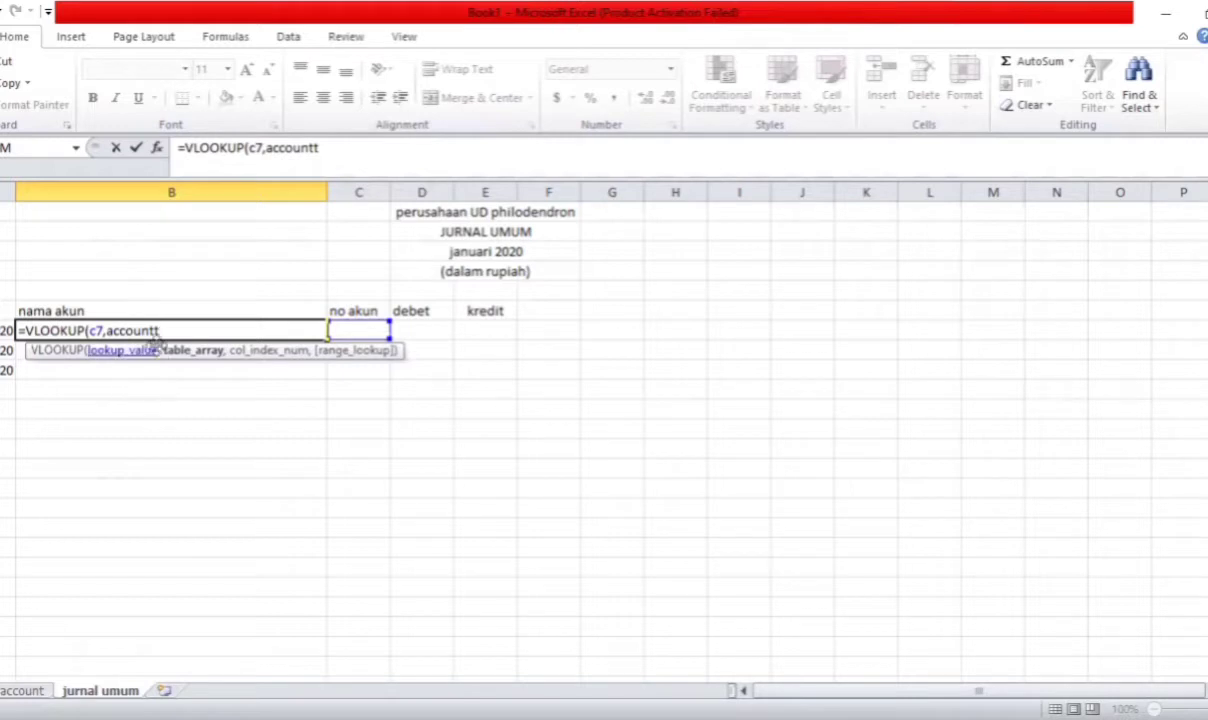
type(",")
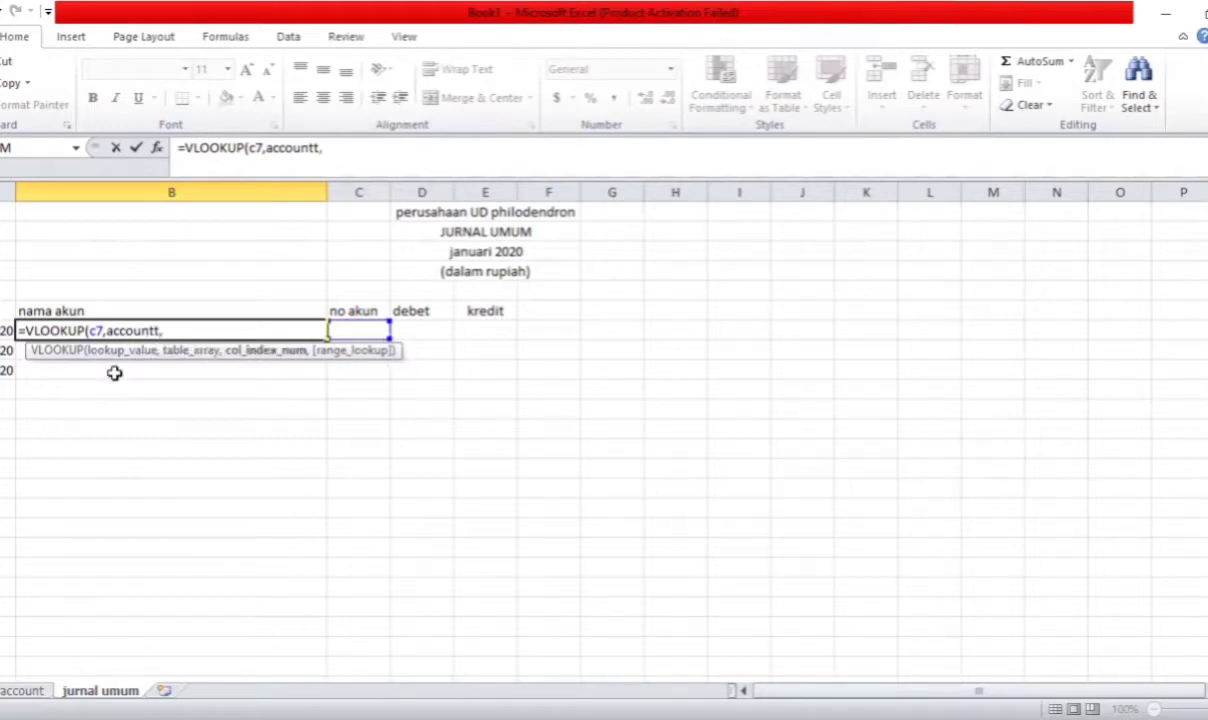
left_click(22, 690)
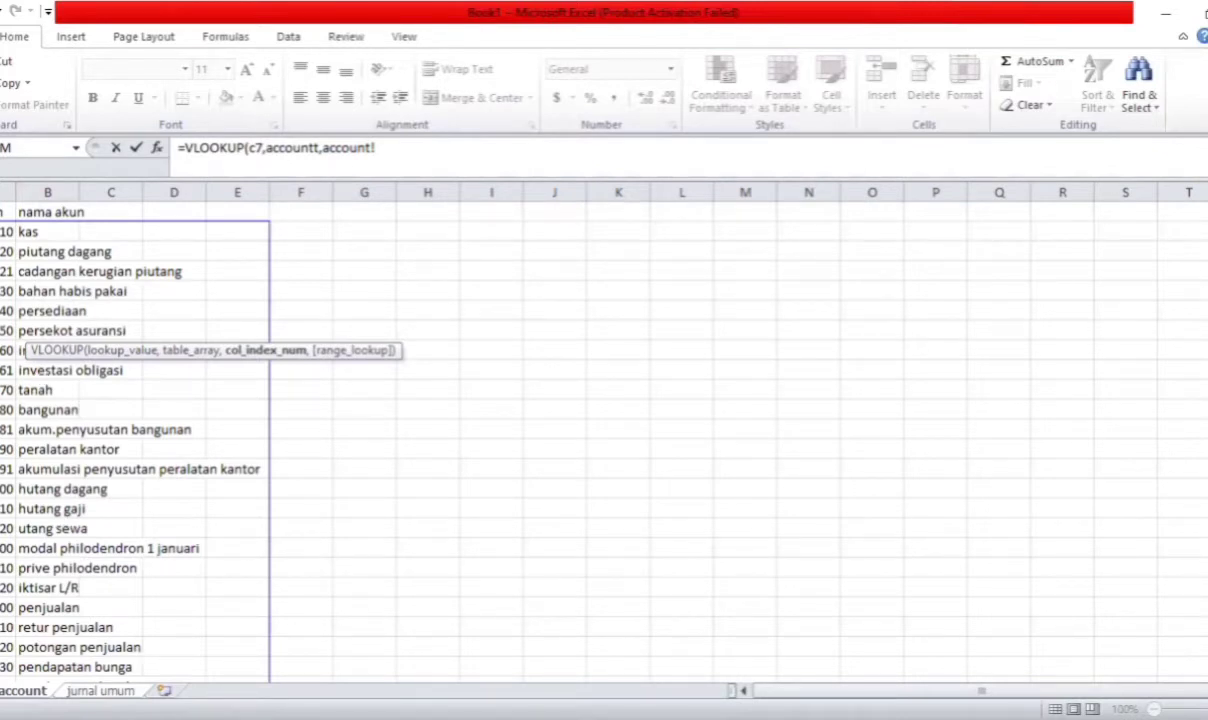
left_click(100, 690)
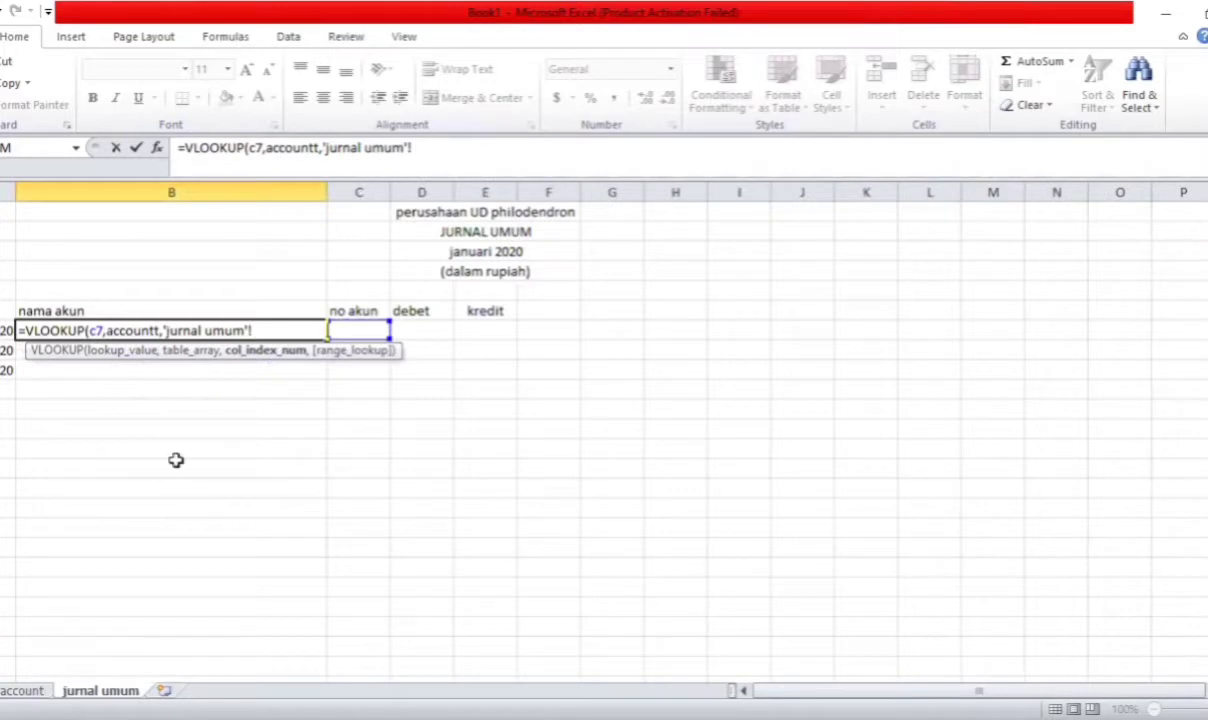
key("BackSpace")
key("BackSpace")
key("BackSpace")
key("BackSpace")
key("BackSpace")
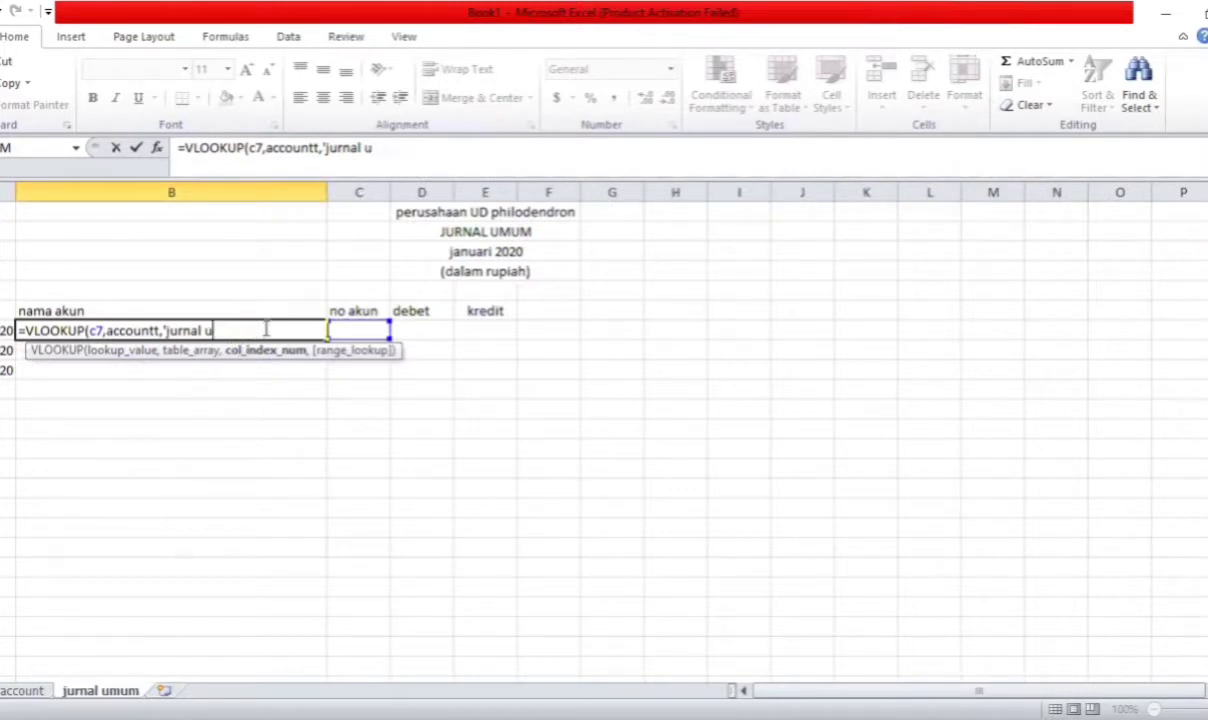
key("BackSpace")
key("BackSpace")
key("BackSpace")
key("BackSpace")
key("BackSpace")
key("BackSpace")
key("BackSpace")
key("BackSpace")
key("BackSpace")
Complete the VLOOKUP formula in B7 with column index 2 and range lookup 0
type("2")
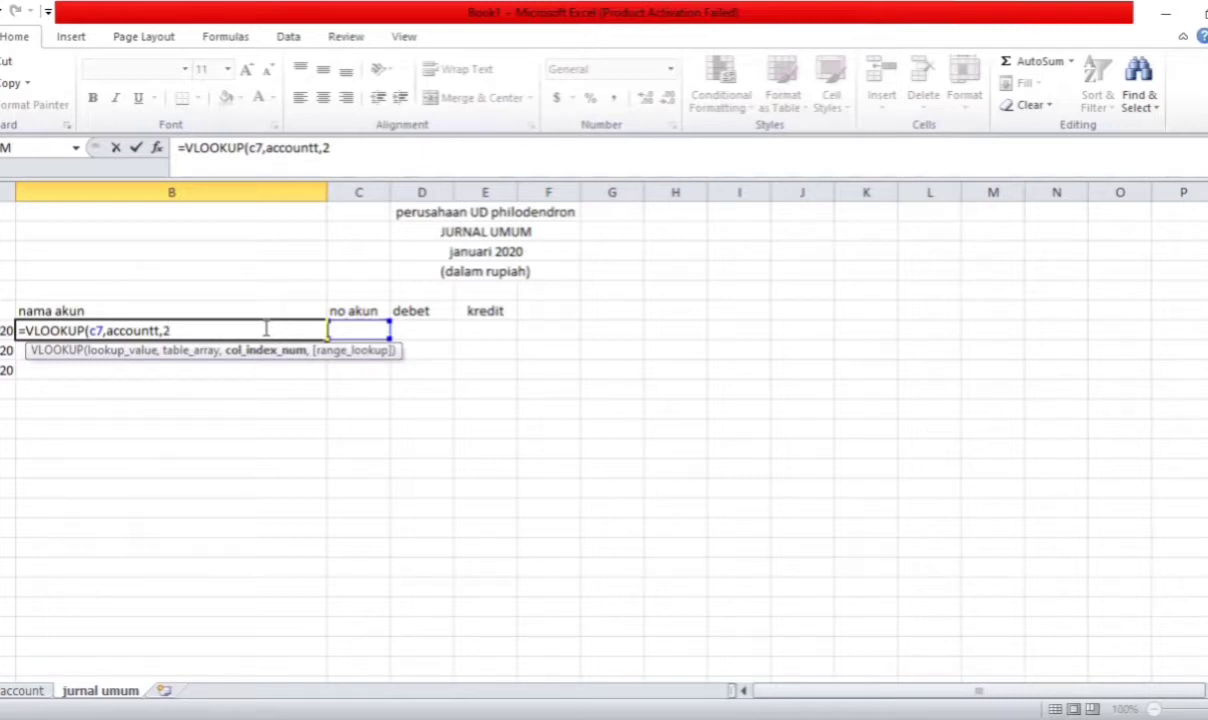
type(",0)")
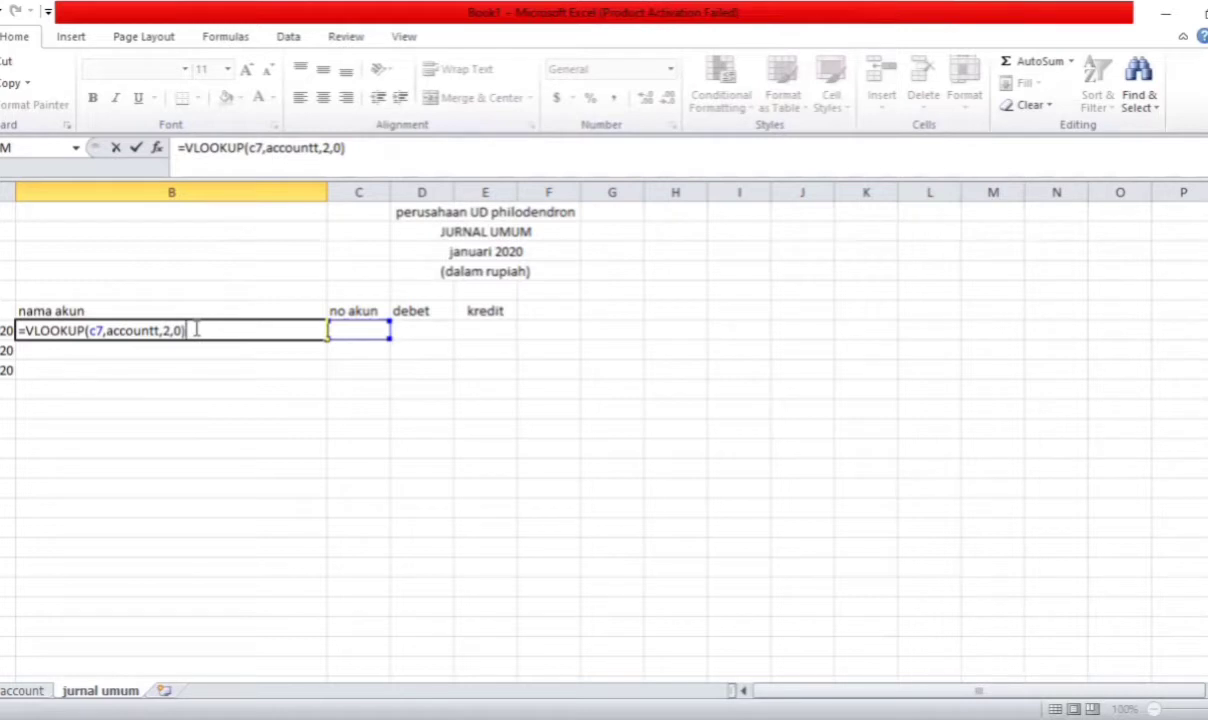
key("Return")
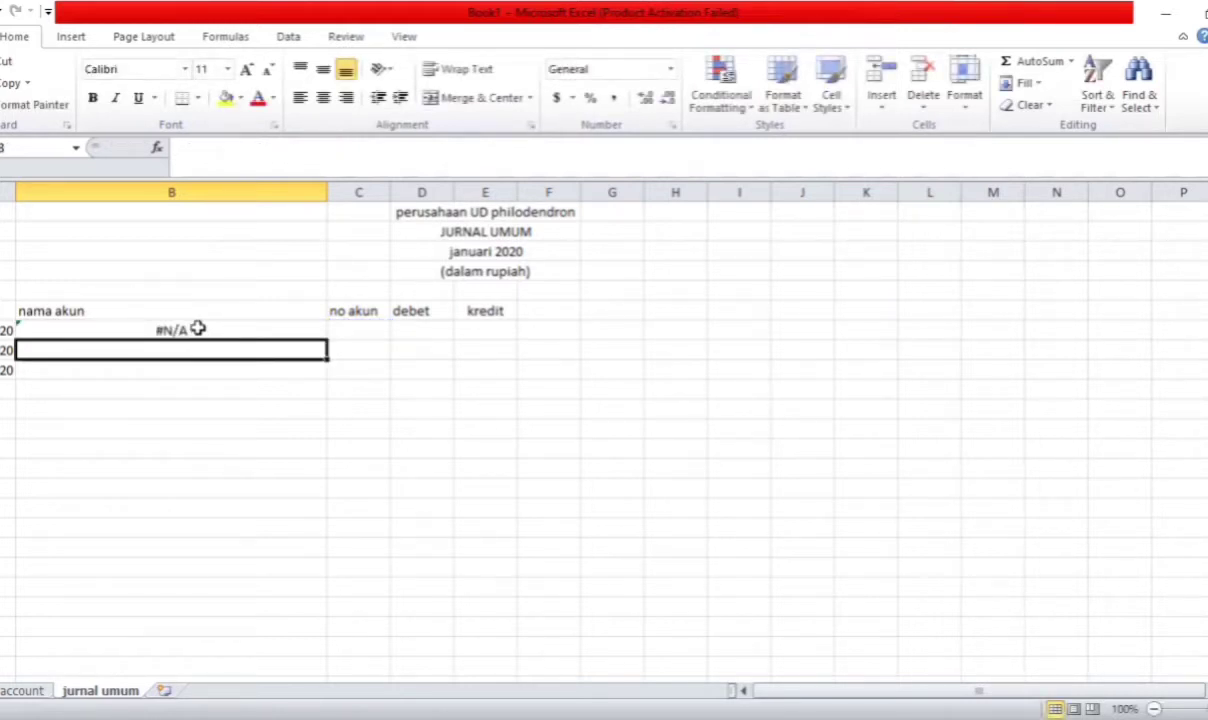
Copy the VLOOKUP formula from B7 down column B through row 44
left_click(197, 329)
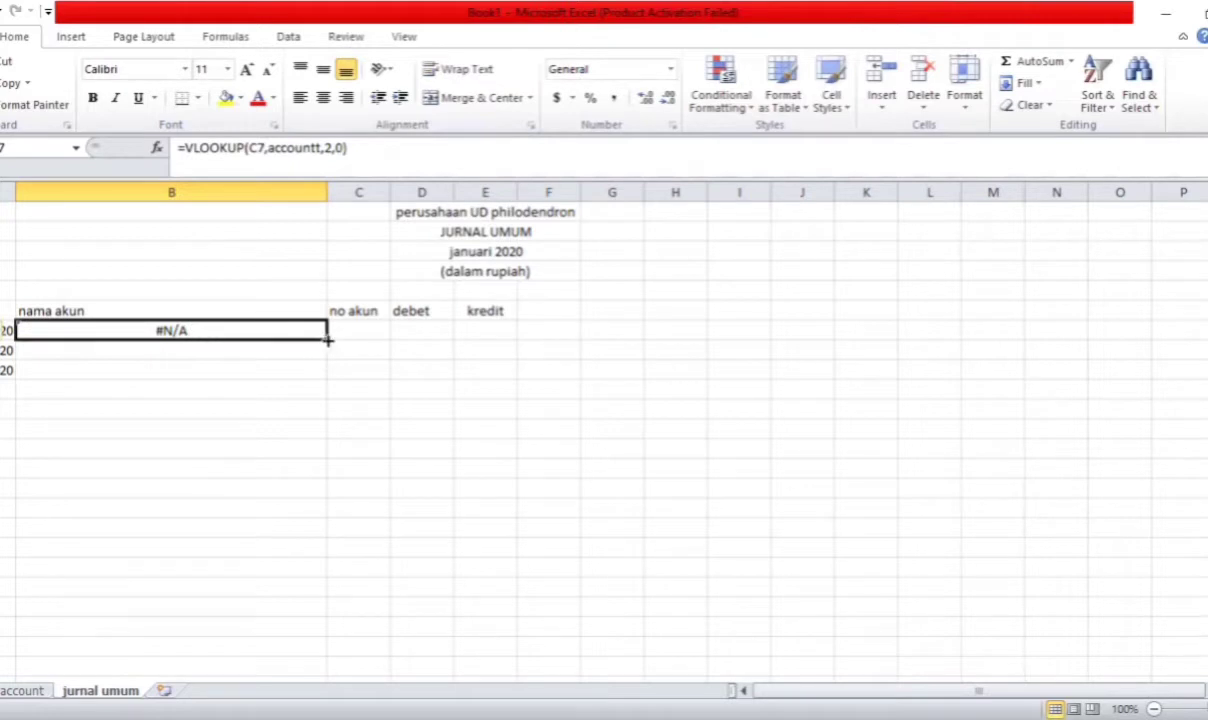
left_click_drag(327, 340, 280, 670)
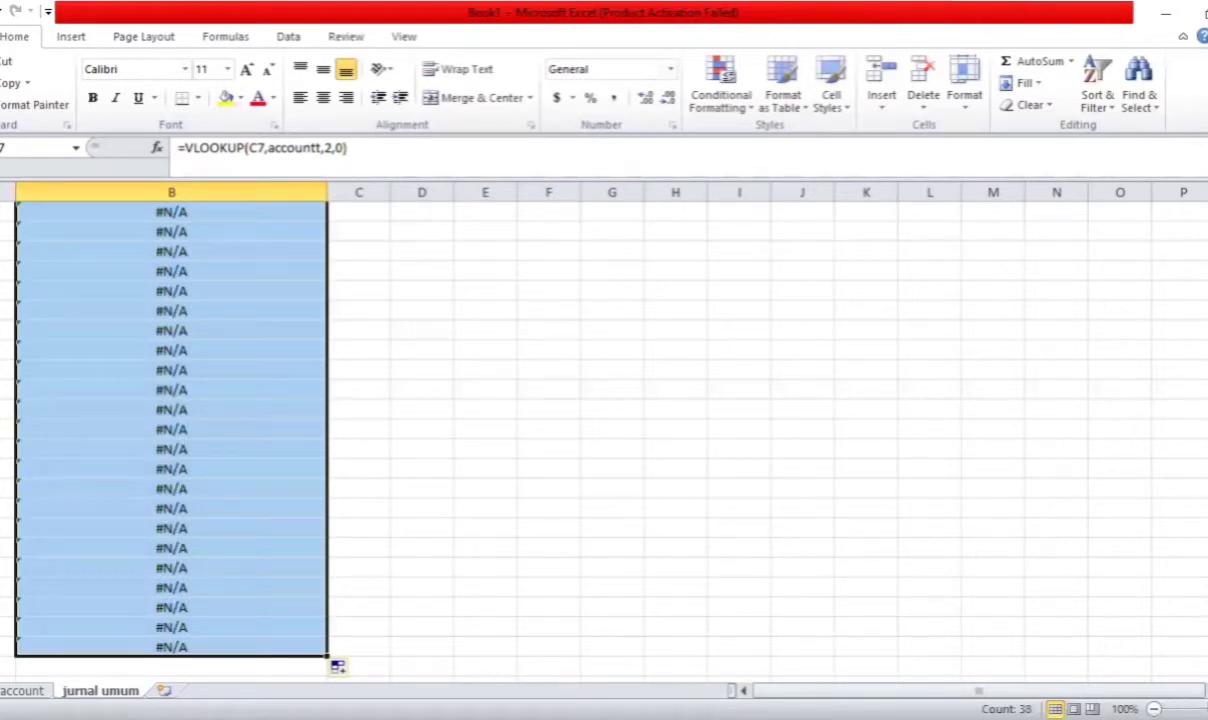
scroll(1124, 413, "up", 1)
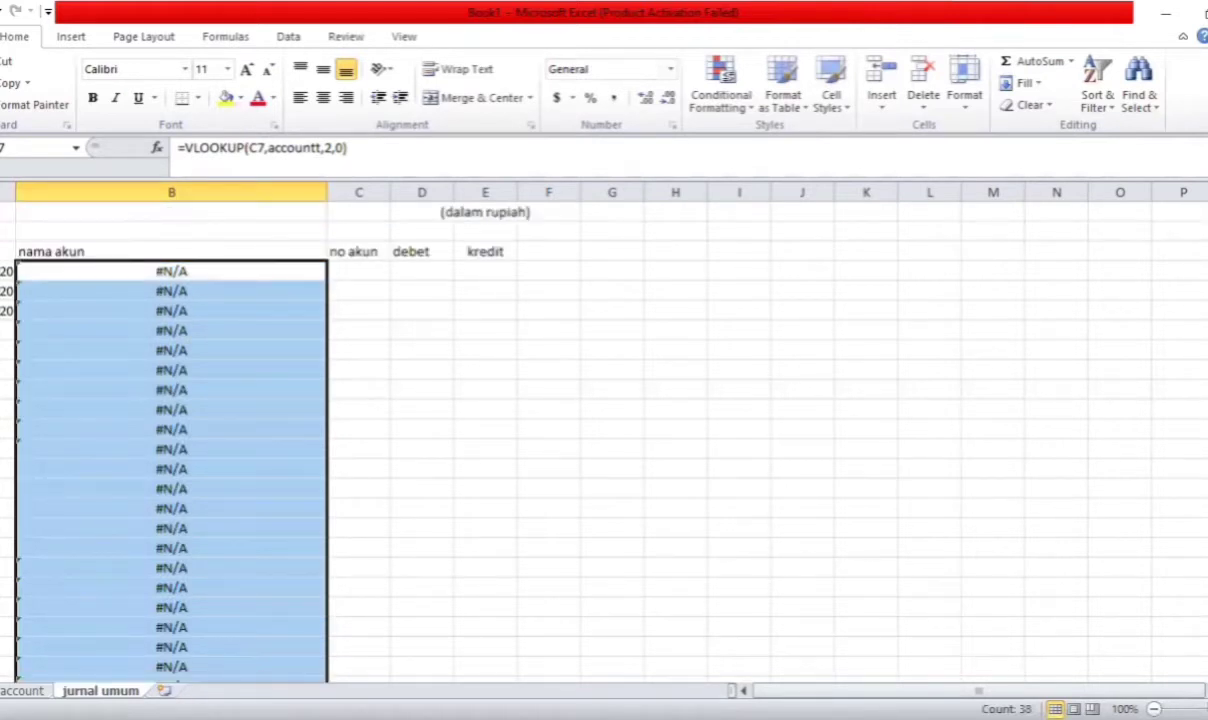
Enter the account numbers 612 in cell C7 and 618 in cell C8
left_click(354, 268)
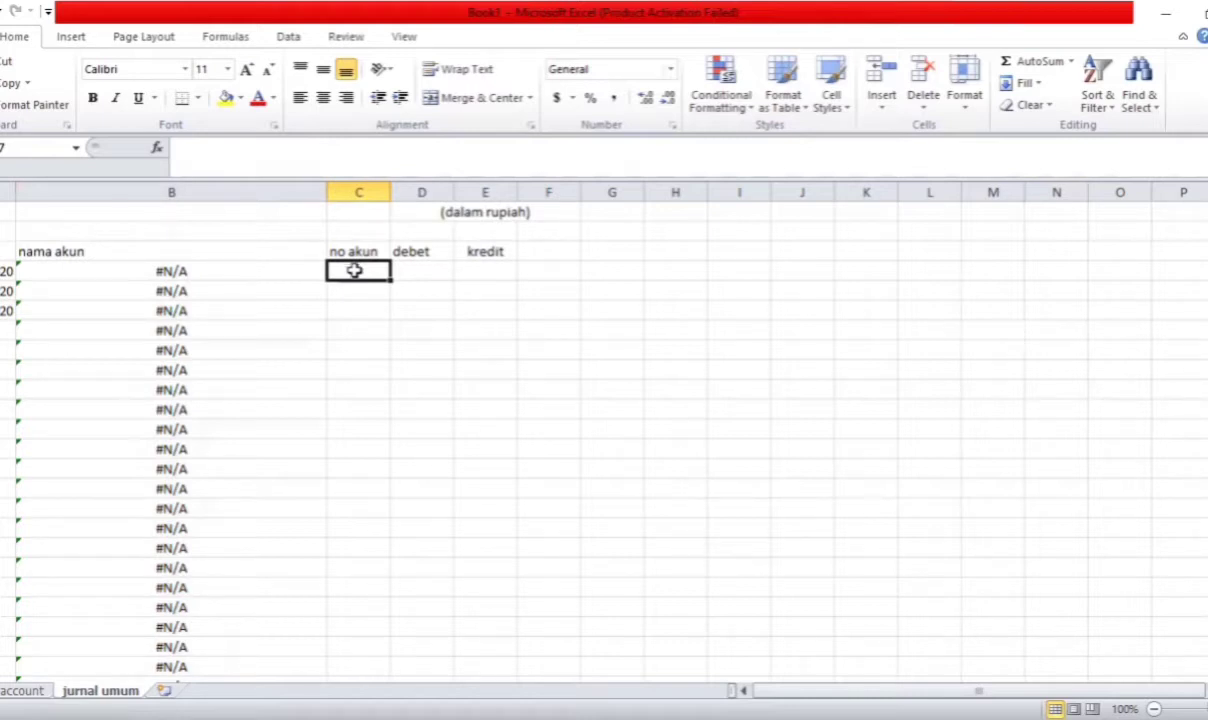
type("612")
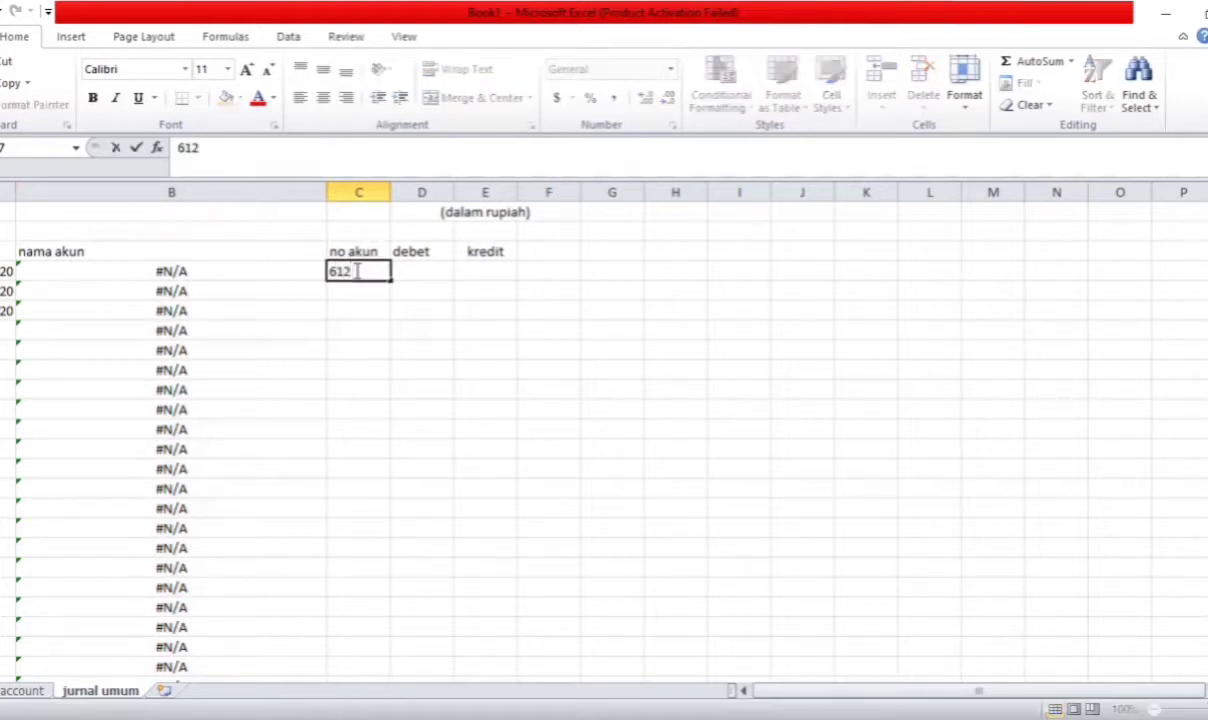
key("Return")
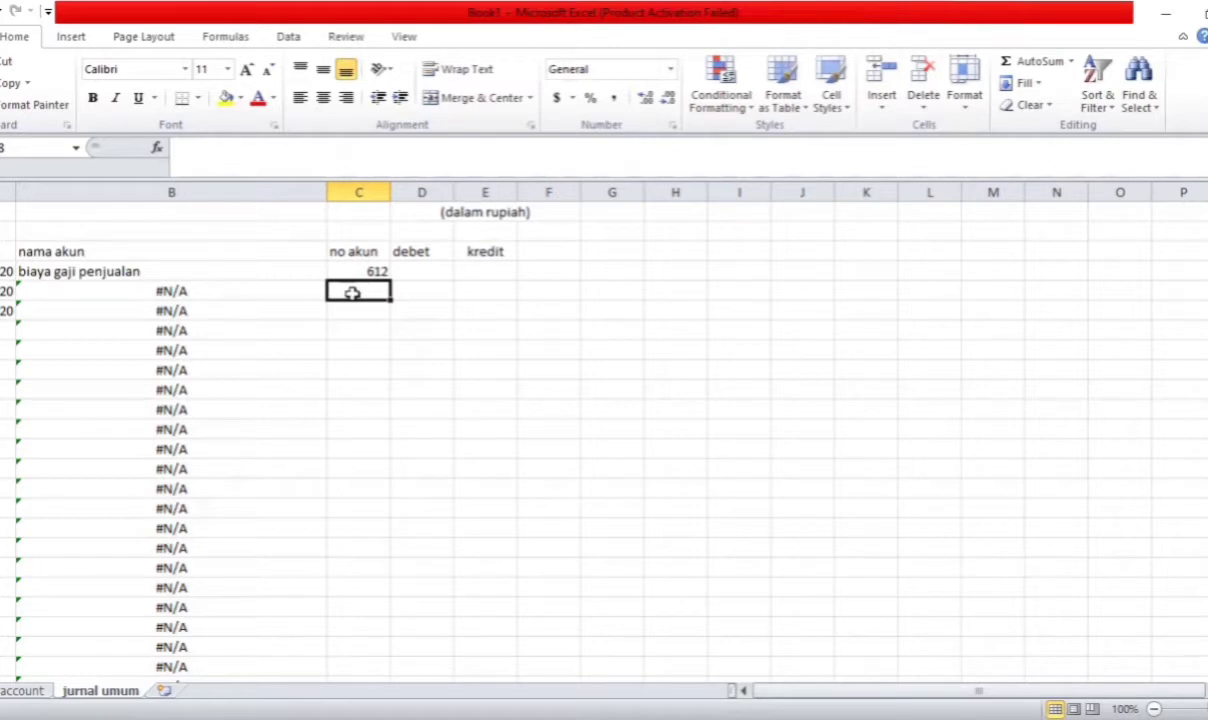
type("618")
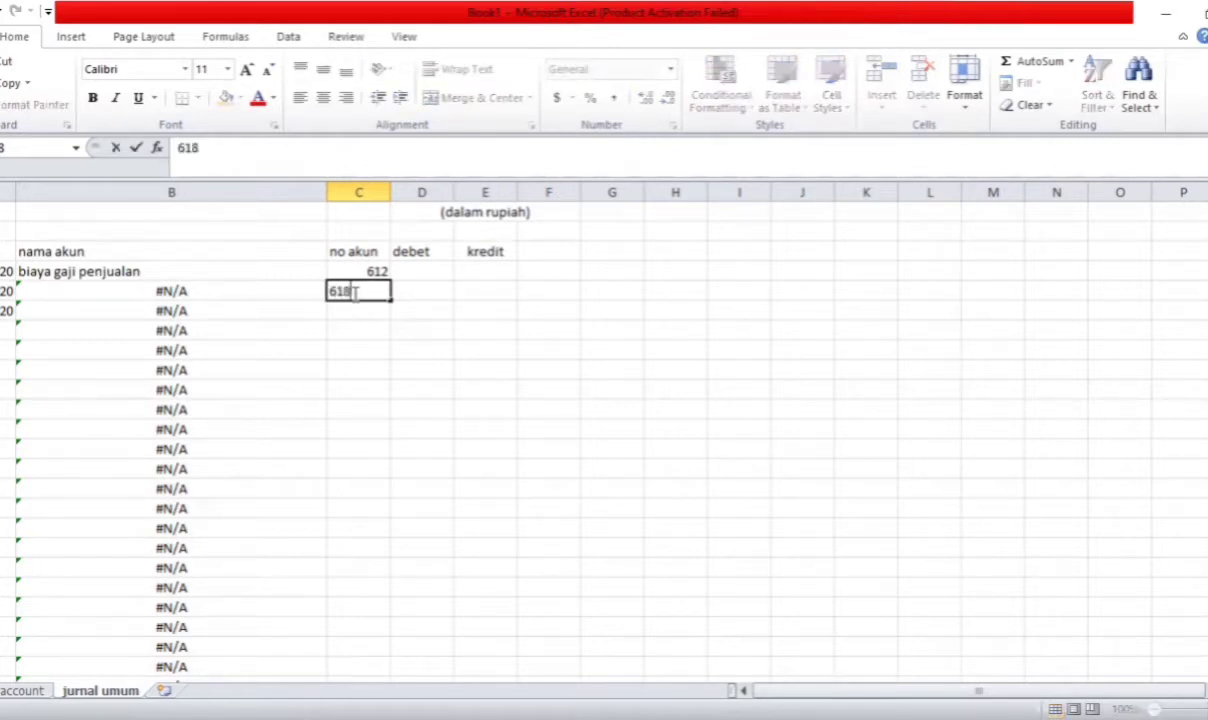
key("Return")
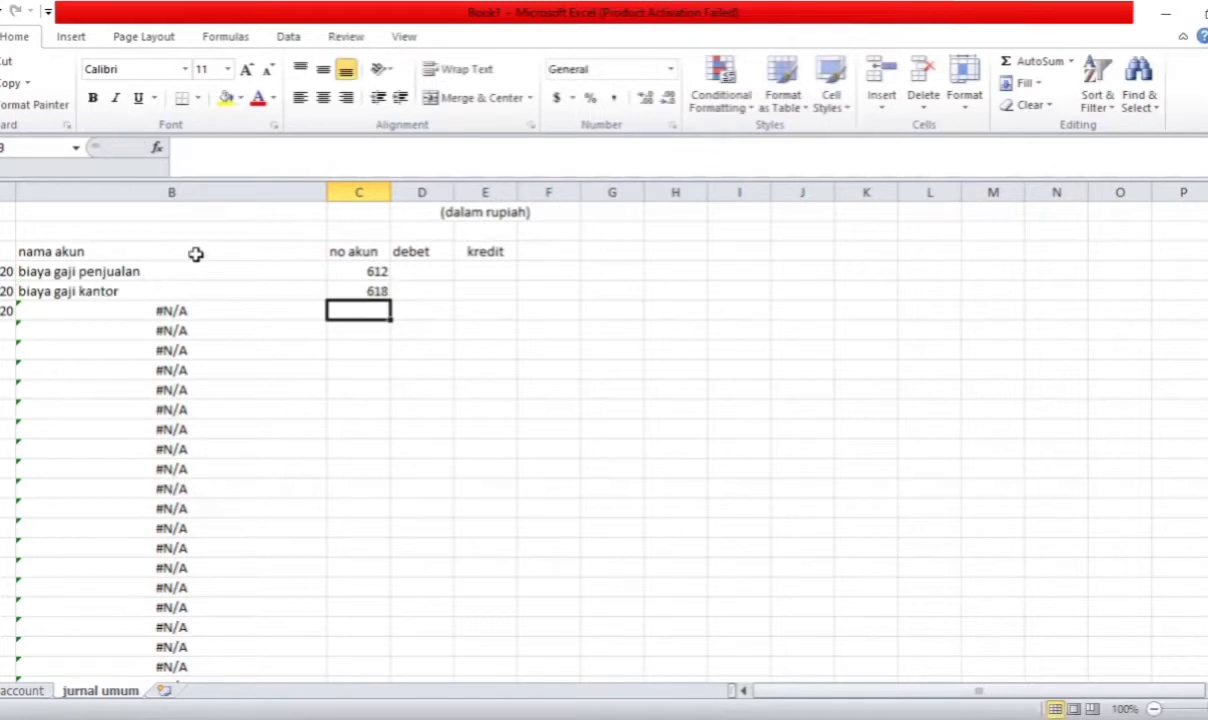
Enter the debit amounts 12000 in cell D7 and 10000 in cell D8
left_click(425, 268)
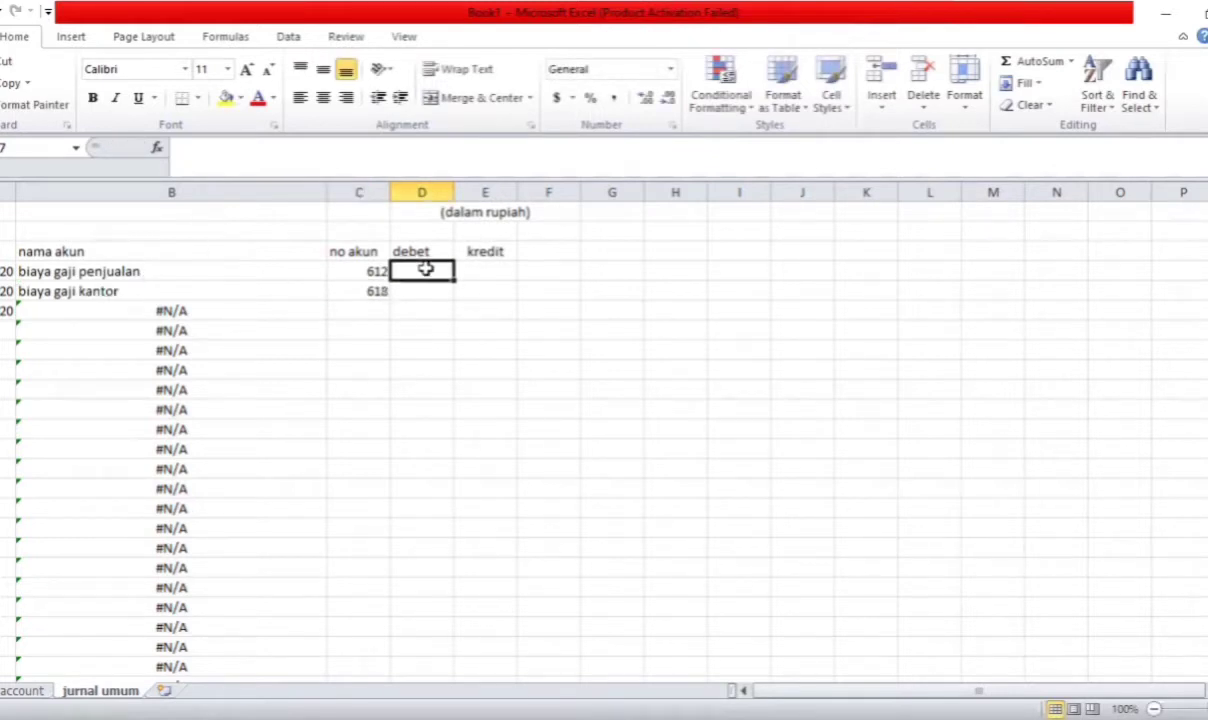
type("12000")
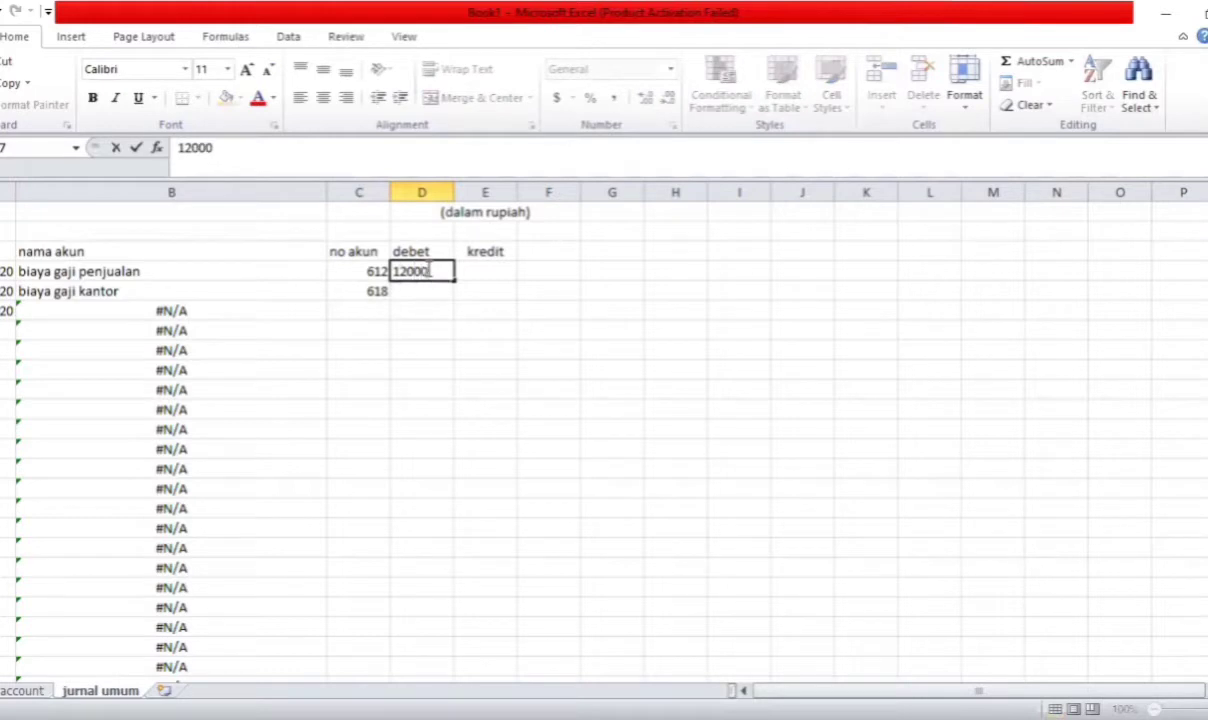
key("Return")
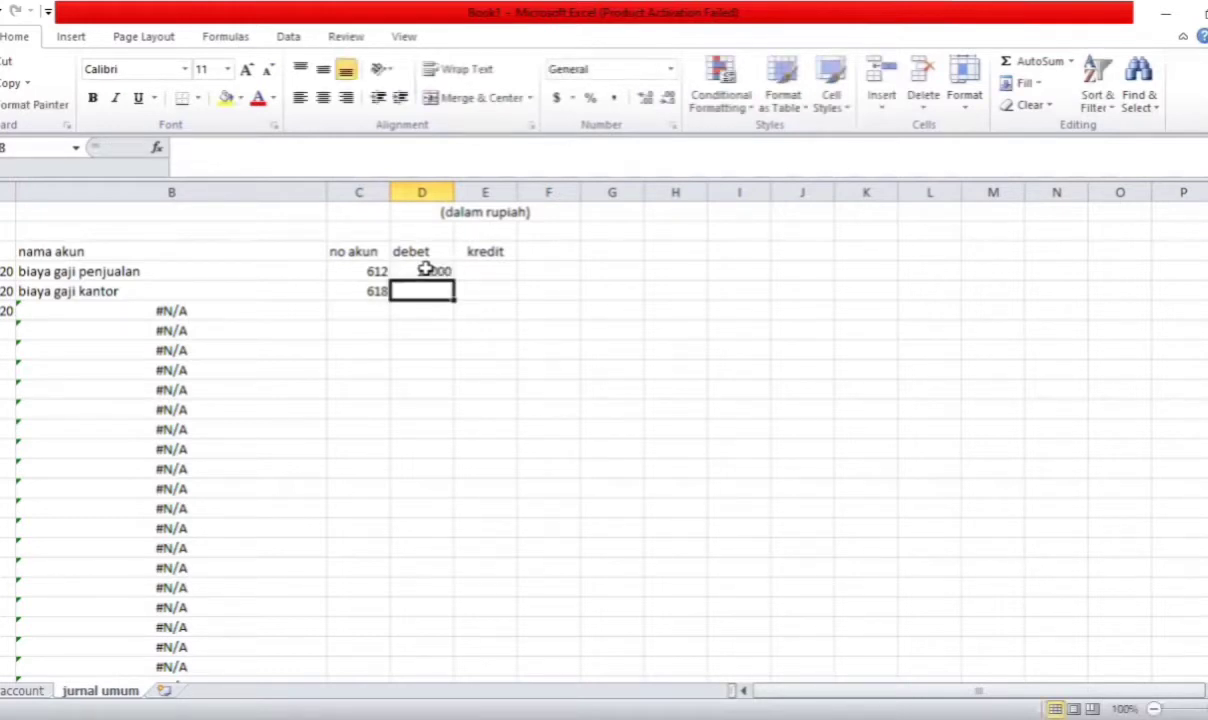
type("10000")
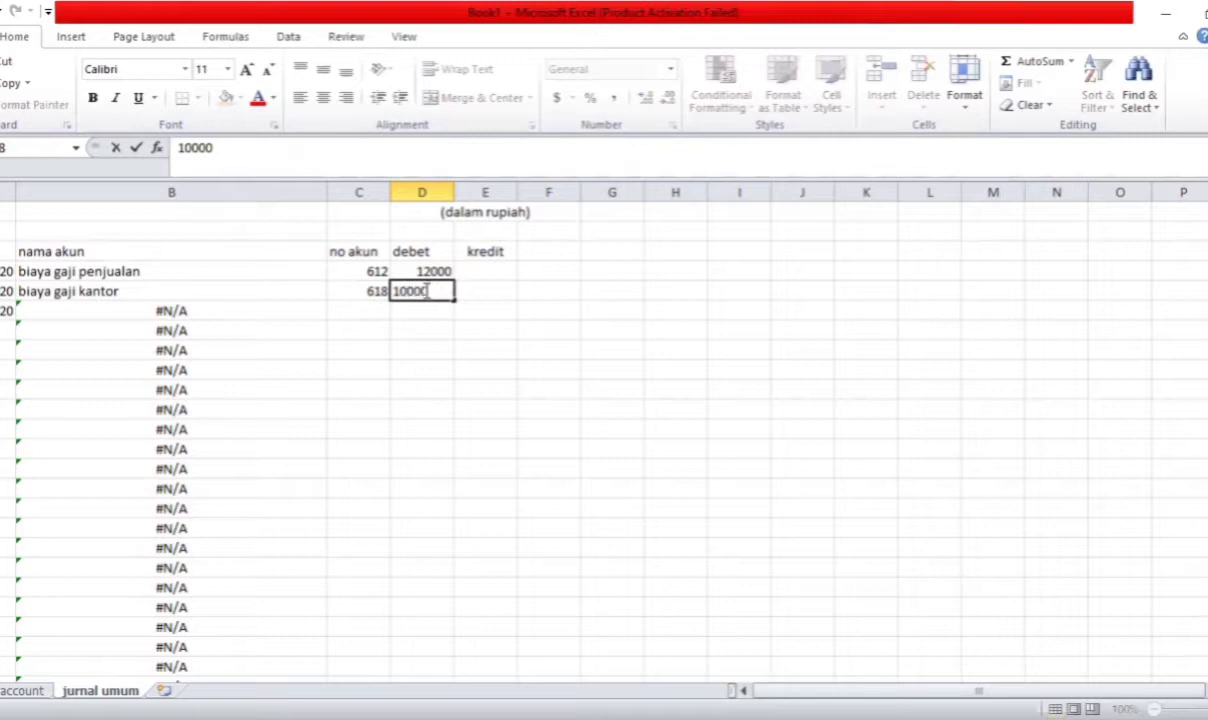
key("Return")
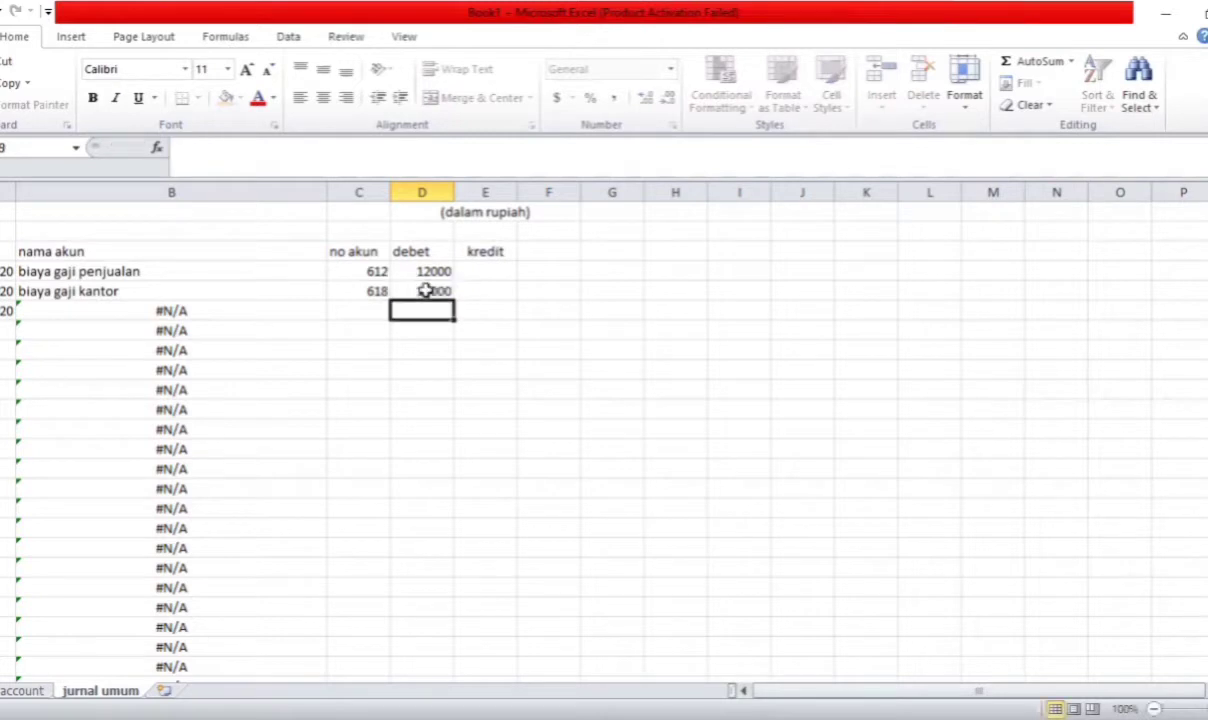
Enter account number 110 in cell C9 and its credit amount 22000 in cell E9
left_click(346, 309)
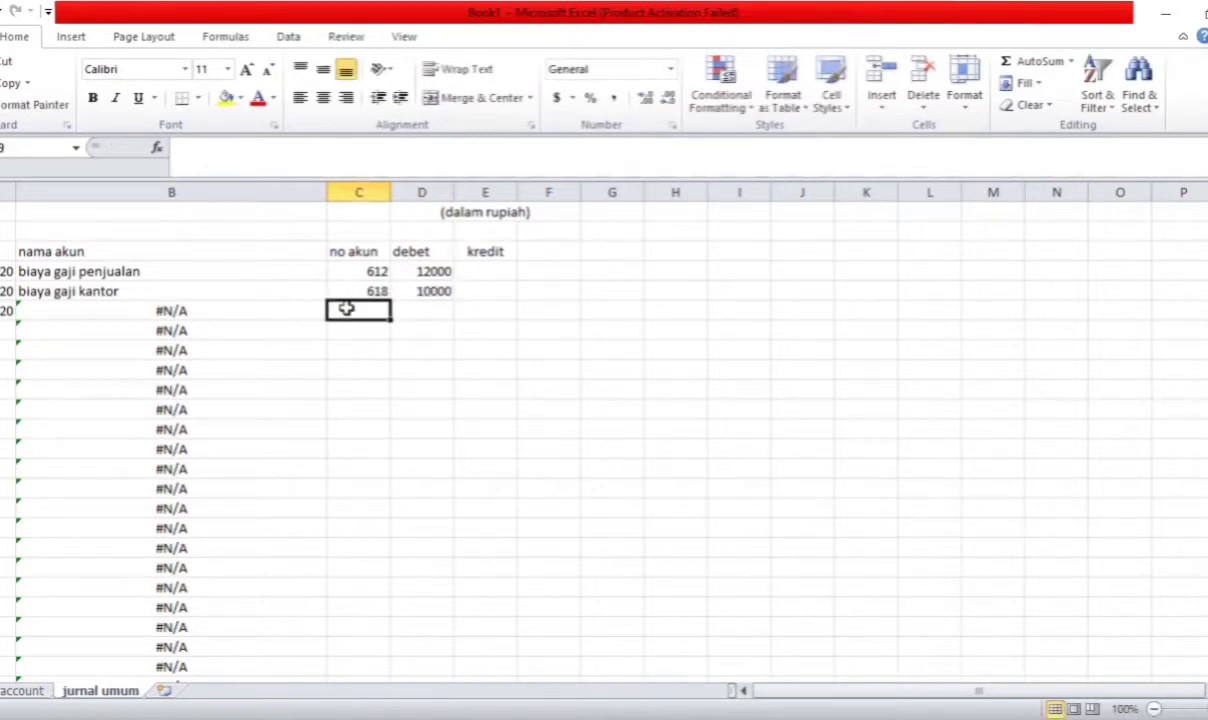
type("100")
key("BackSpace")
key("BackSpace")
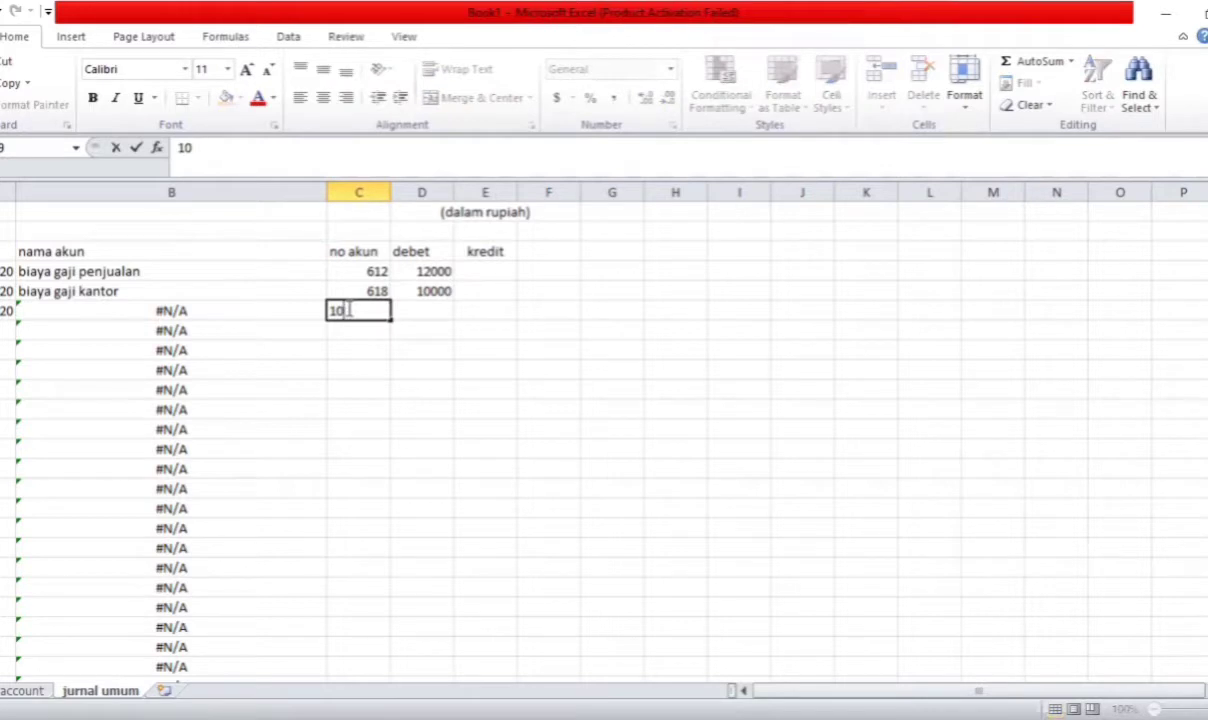
type("10")
key("Return")
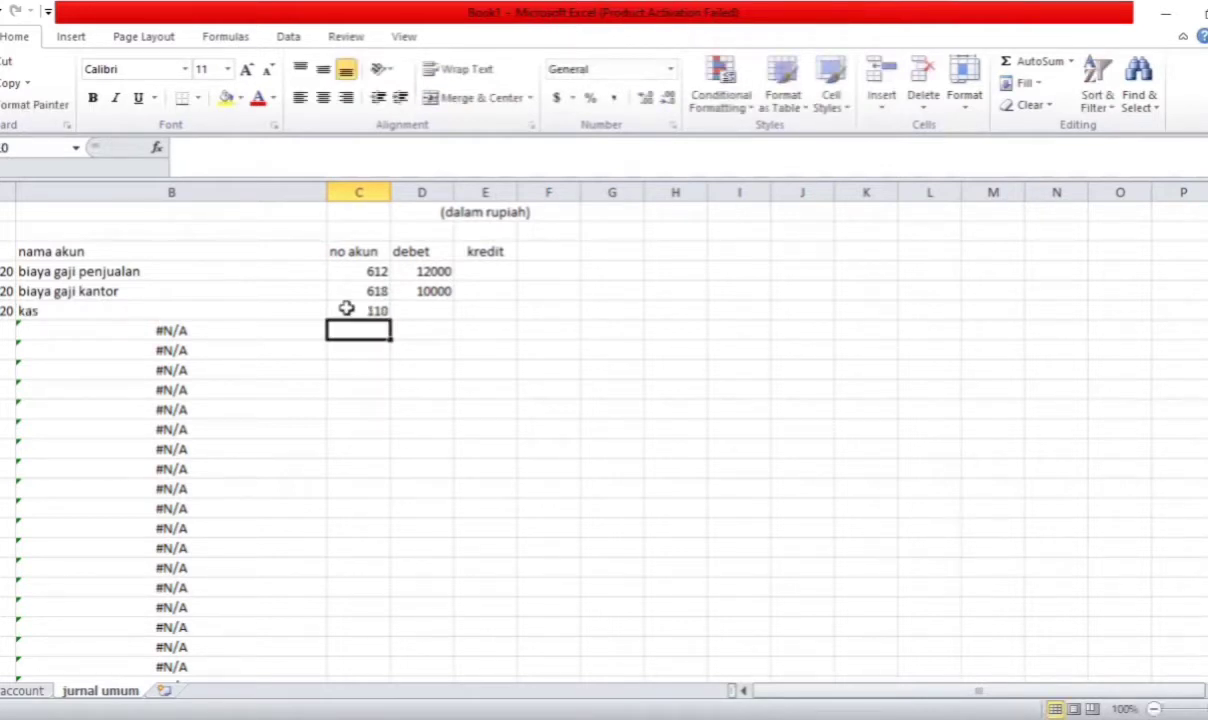
left_click(483, 313)
type("22")
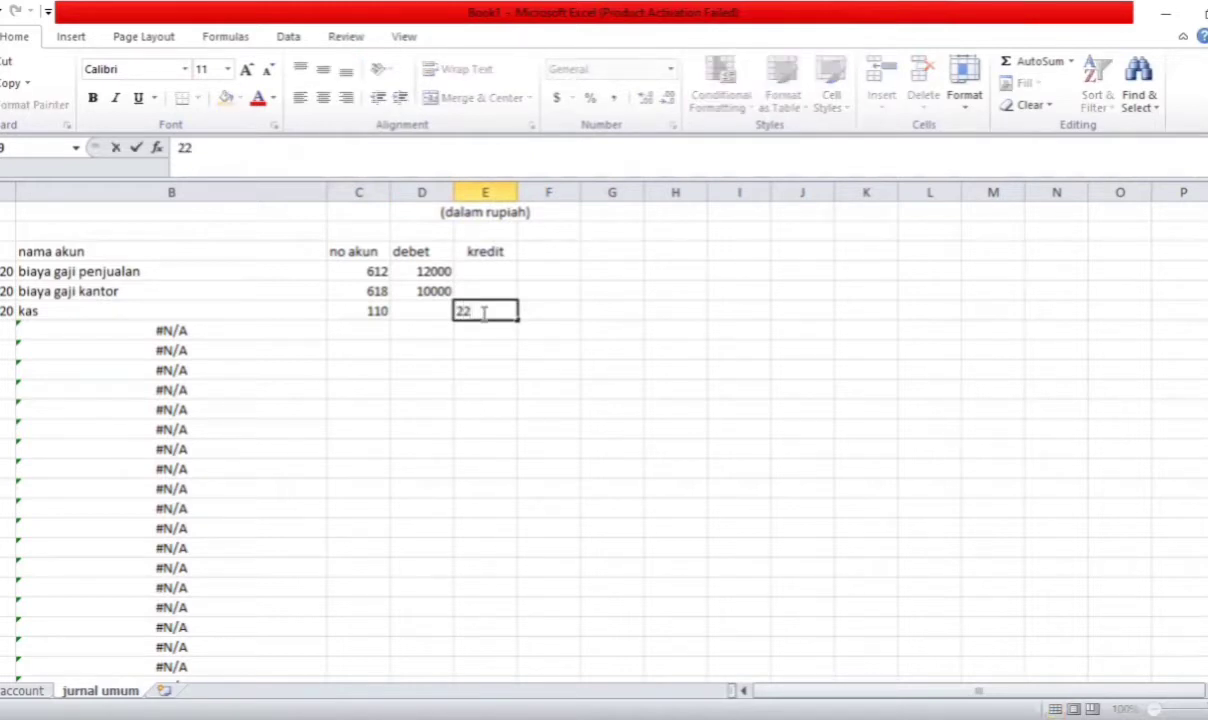
type("000")
key("Return")
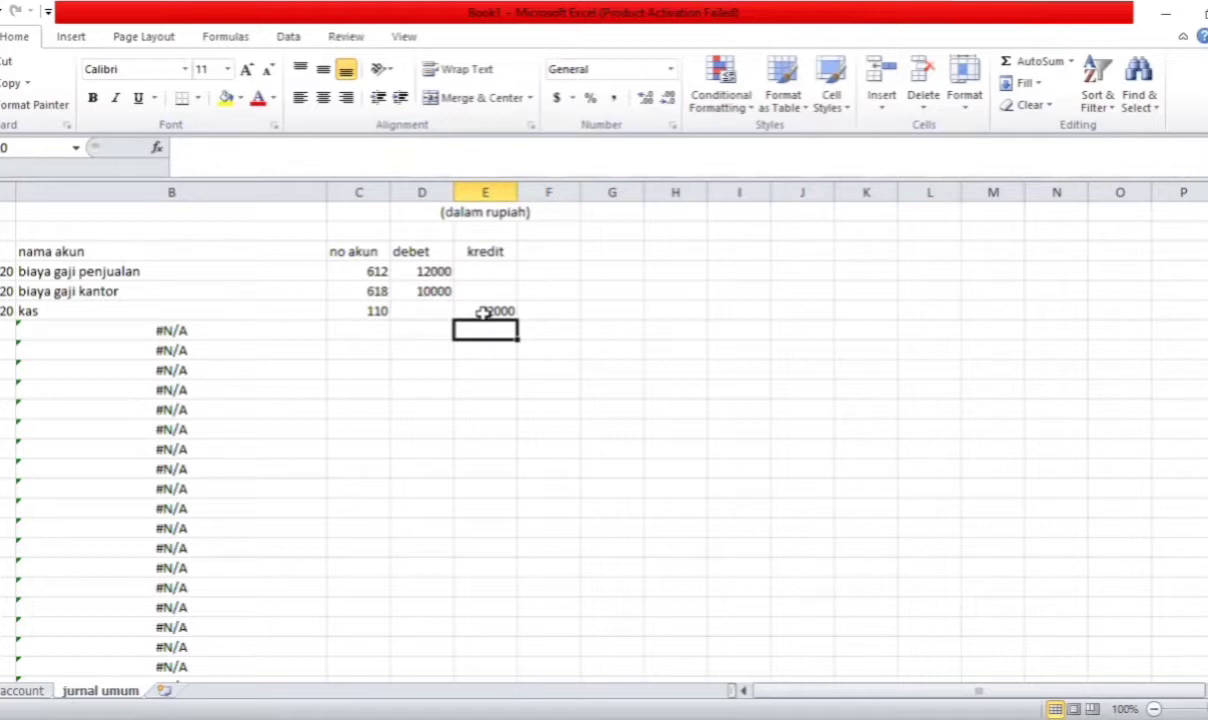
Try to fill the date from A9 down through A11 and clear the filled cells
left_click(8, 311)
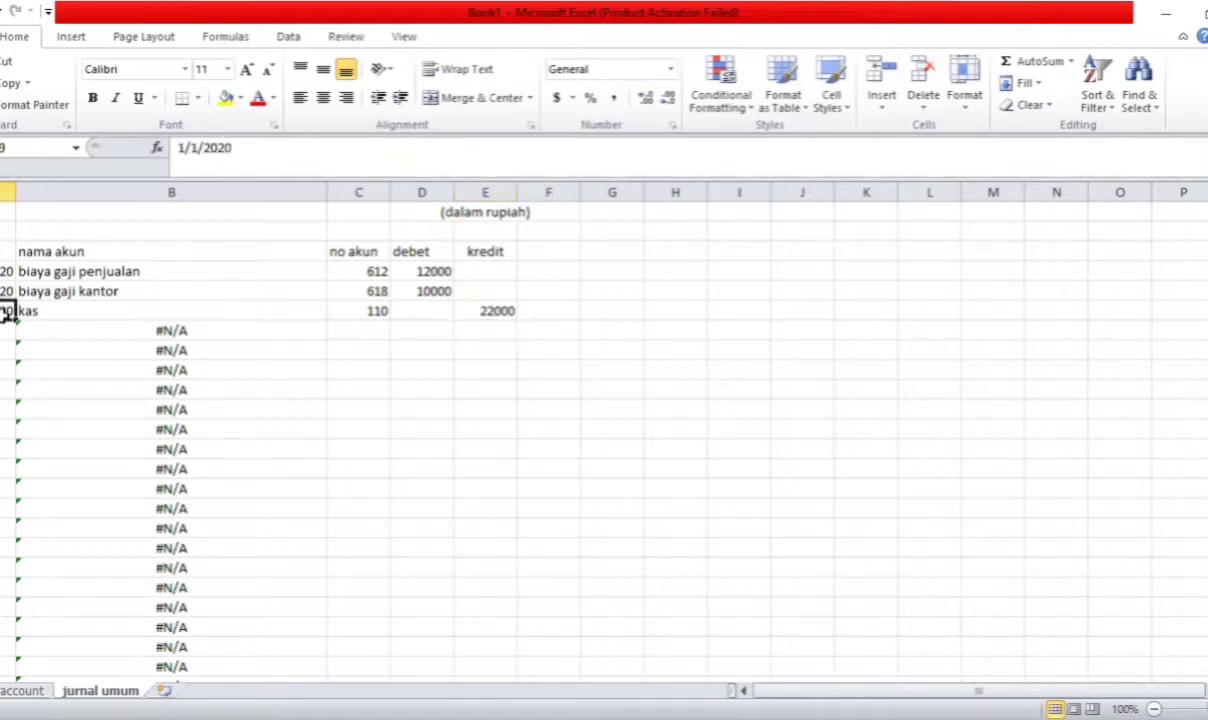
key("ctrl+c")
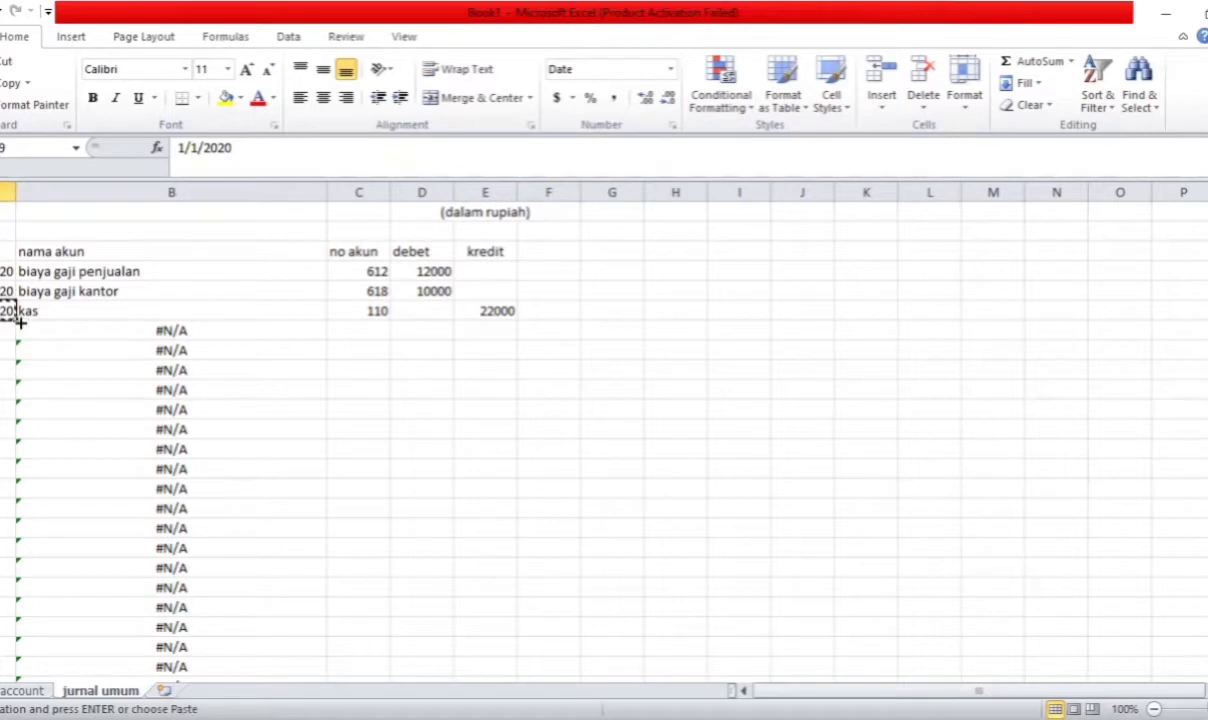
left_click_drag(15, 320, 12, 350)
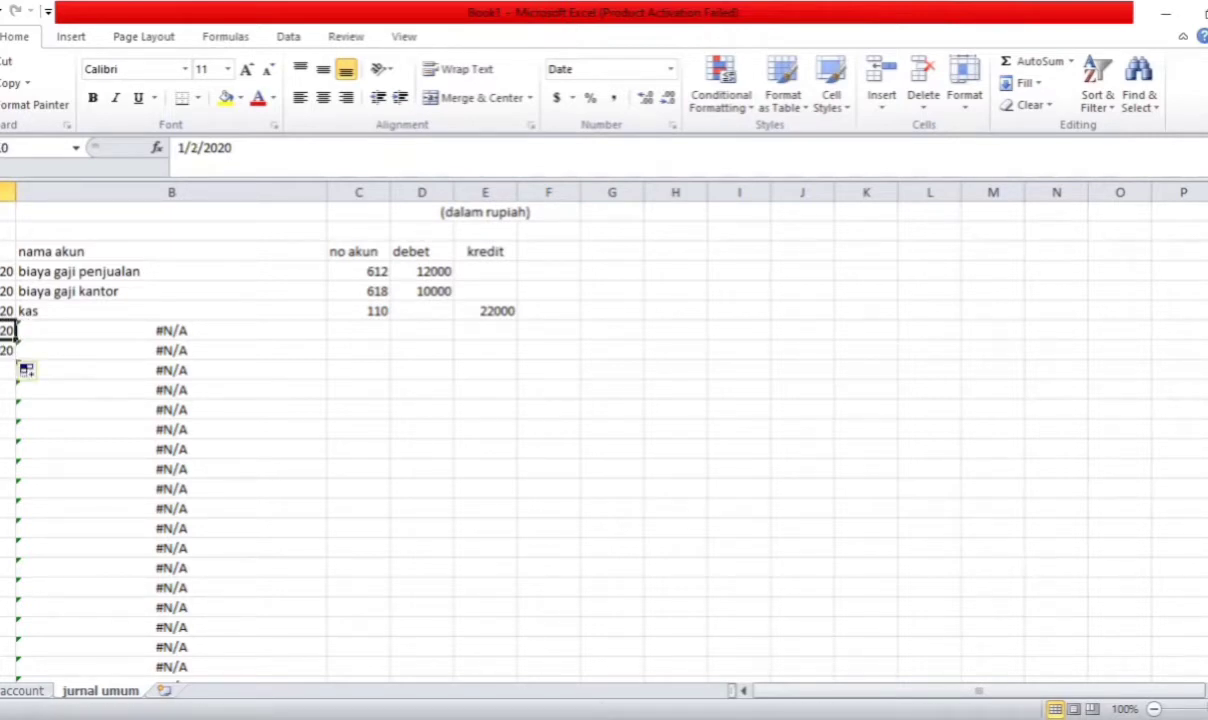
key("BackSpace")
key("Down")
key("BackSpace")
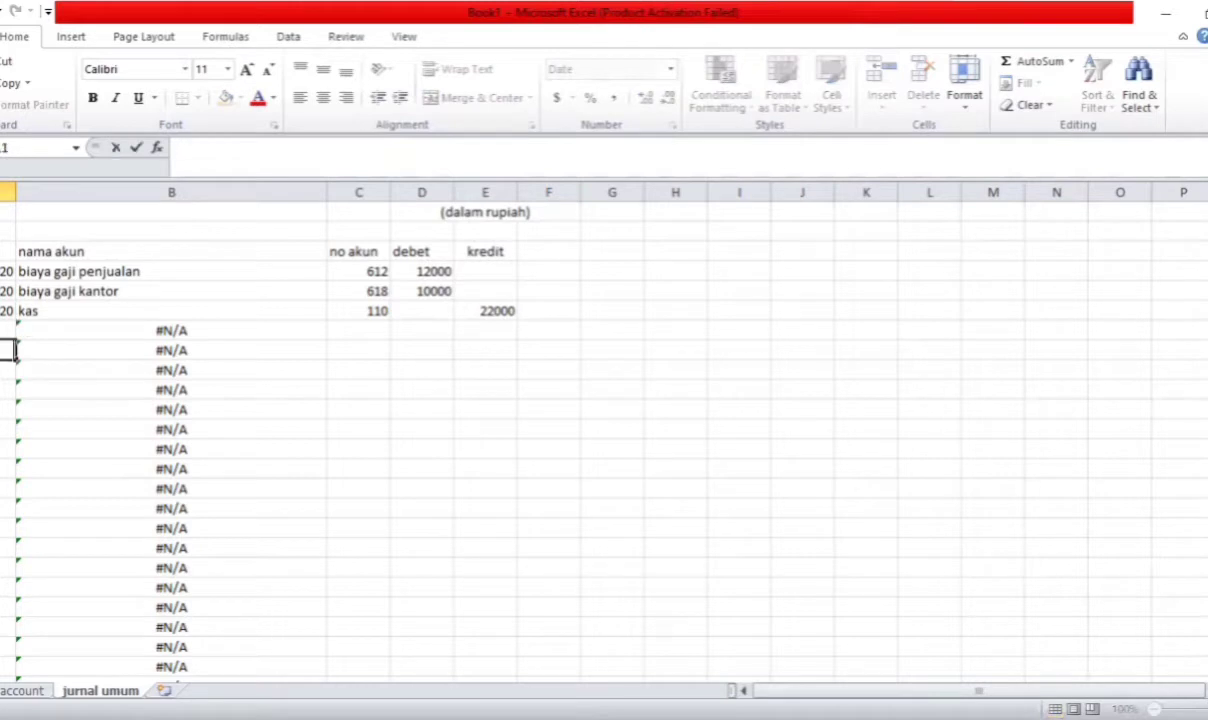
Copy the date 1/1/2020 from cell A9 into cells A10 through A12
left_click(12, 313)
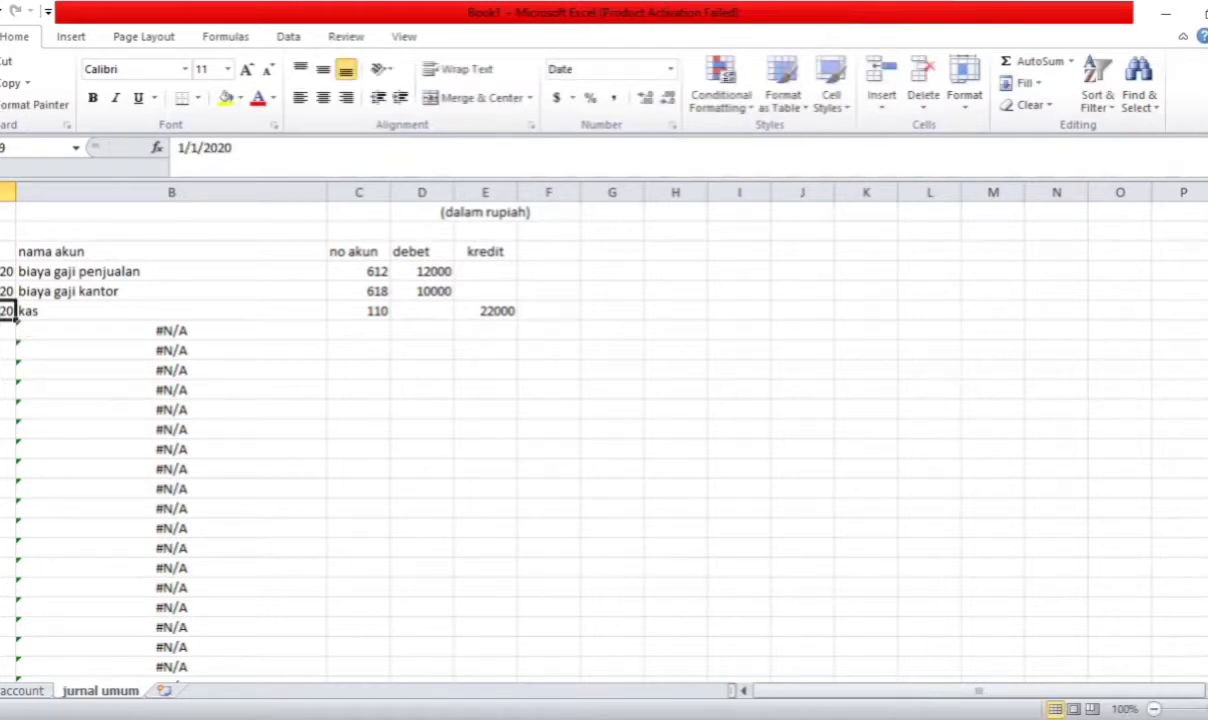
key("ctrl+c")
left_click_drag(10, 330, 13, 377)
key("Return")
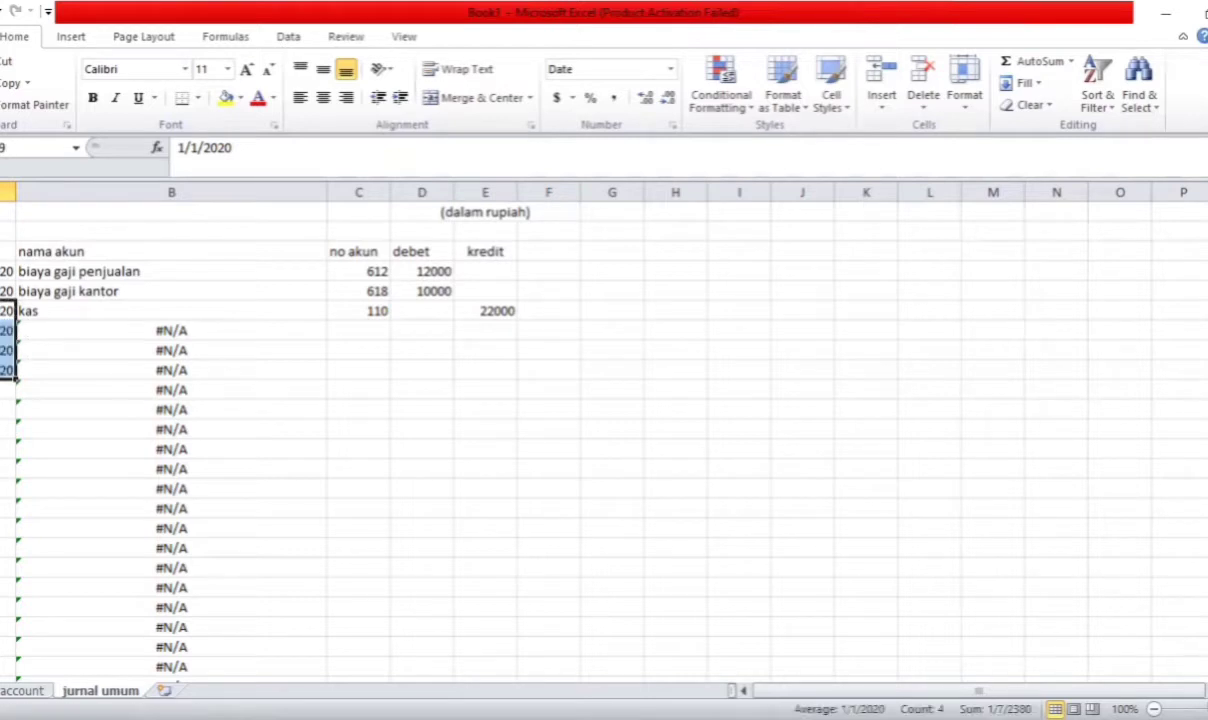
Enter account number 200 in cell C10 for the next journal entry
left_click(368, 328)
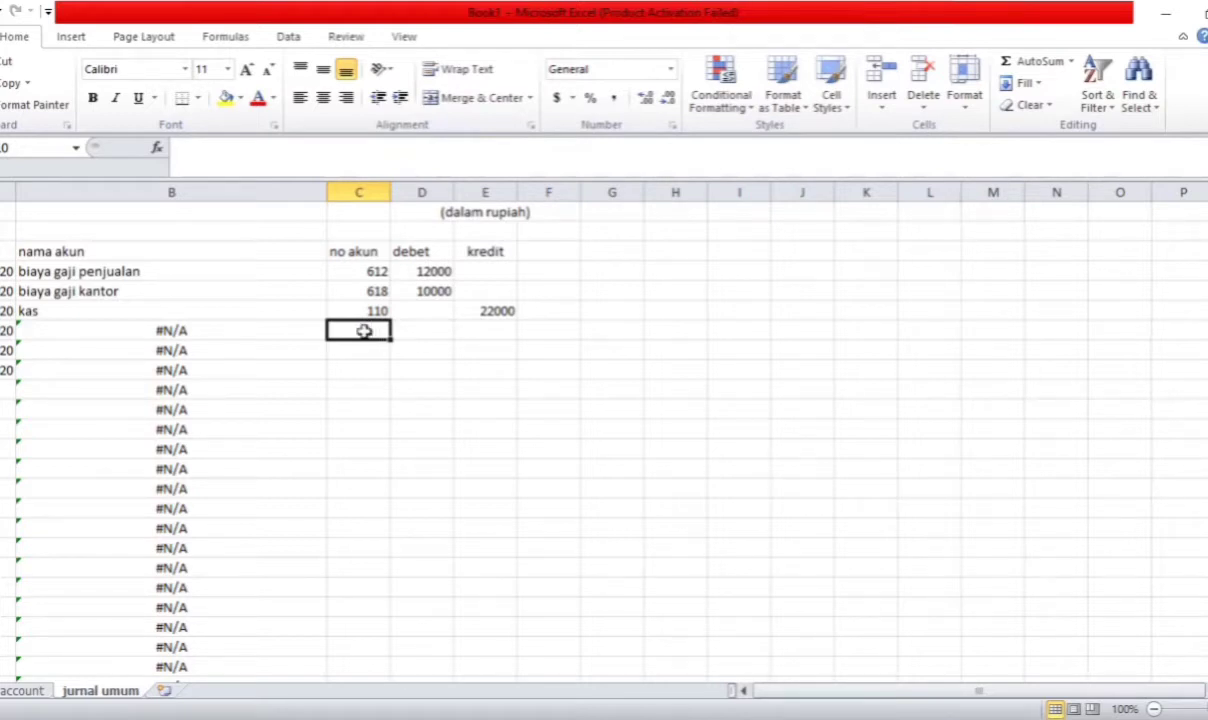
type("22")
key("Return")
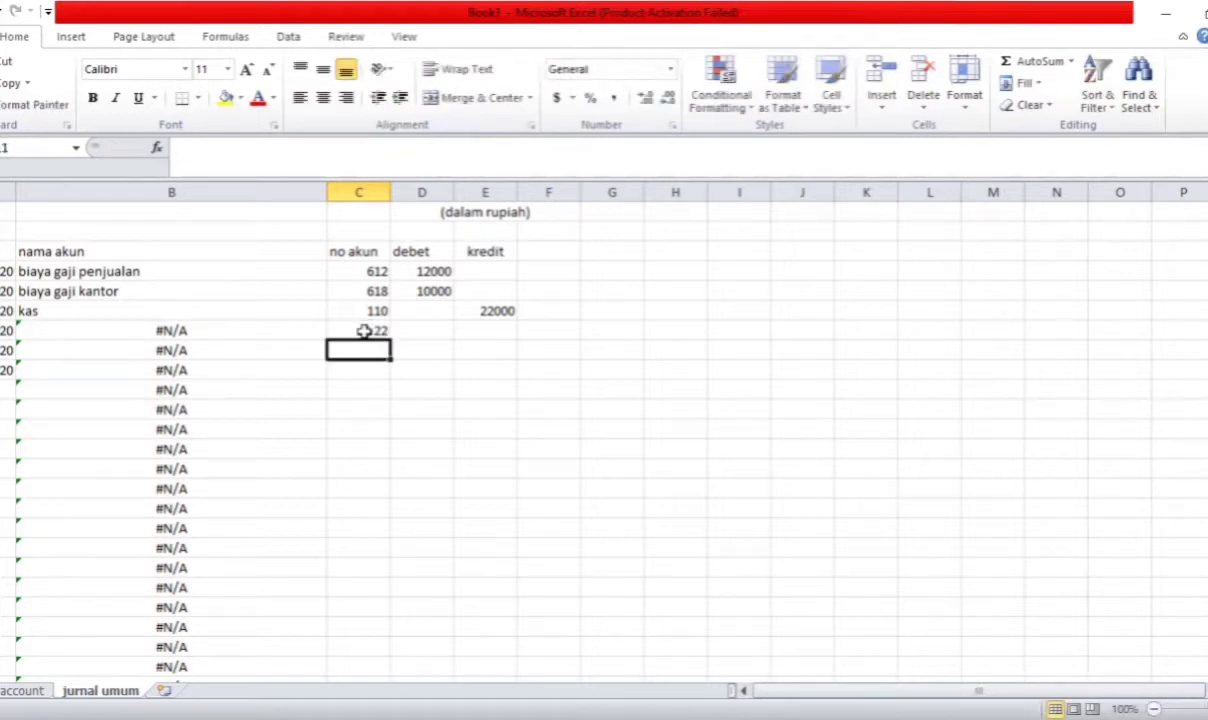
left_click(381, 331)
key("BackSpace")
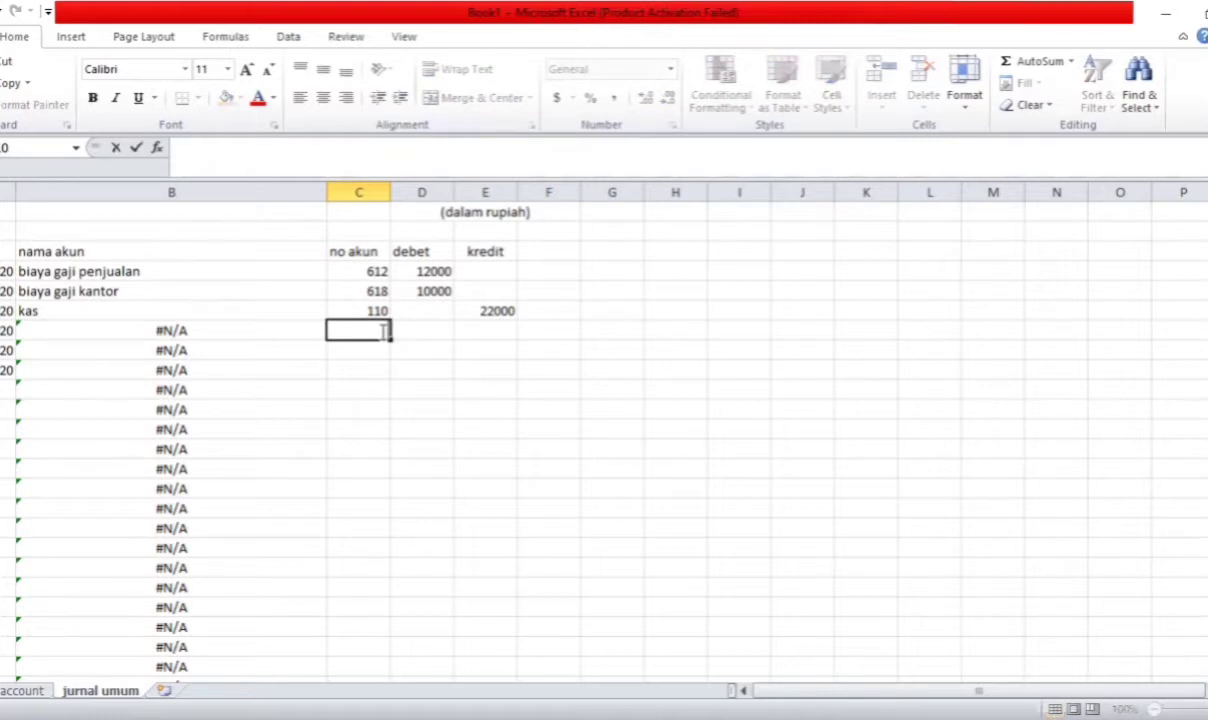
type("200")
key("Return")
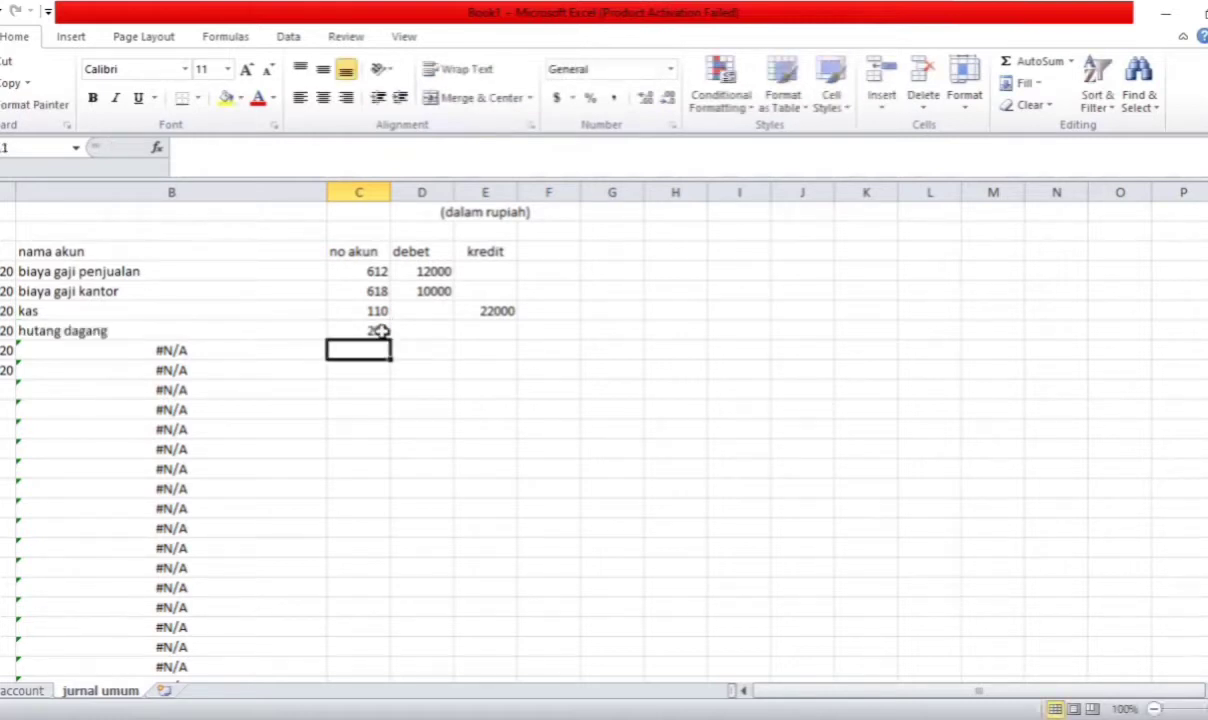
Enter the debit amount 50000 in cell D10 for the hutang dagang entry
left_click(431, 333)
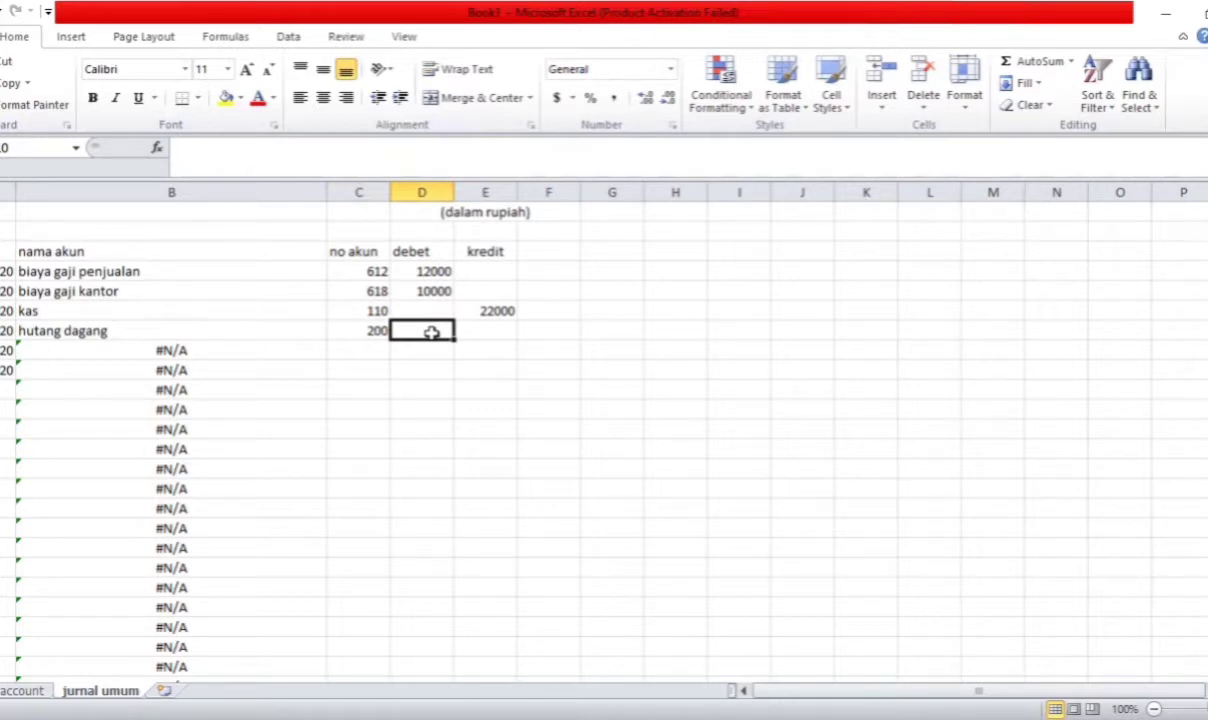
type("5000")
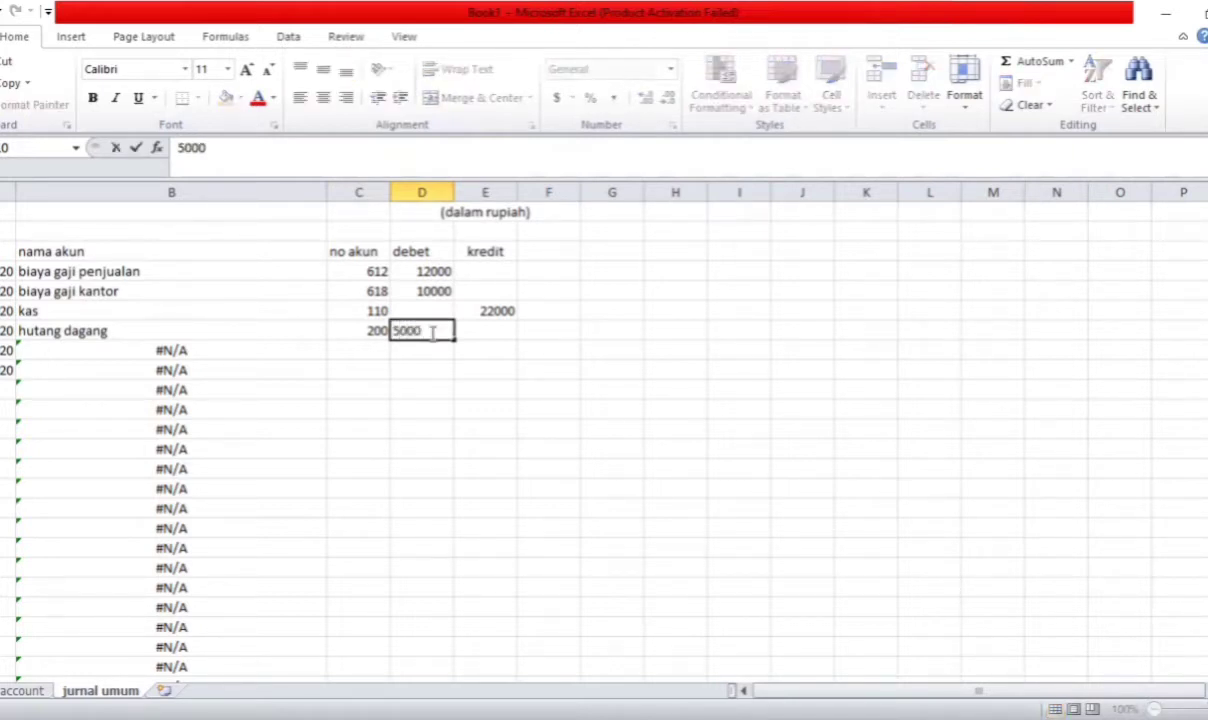
type("0")
key("Return")
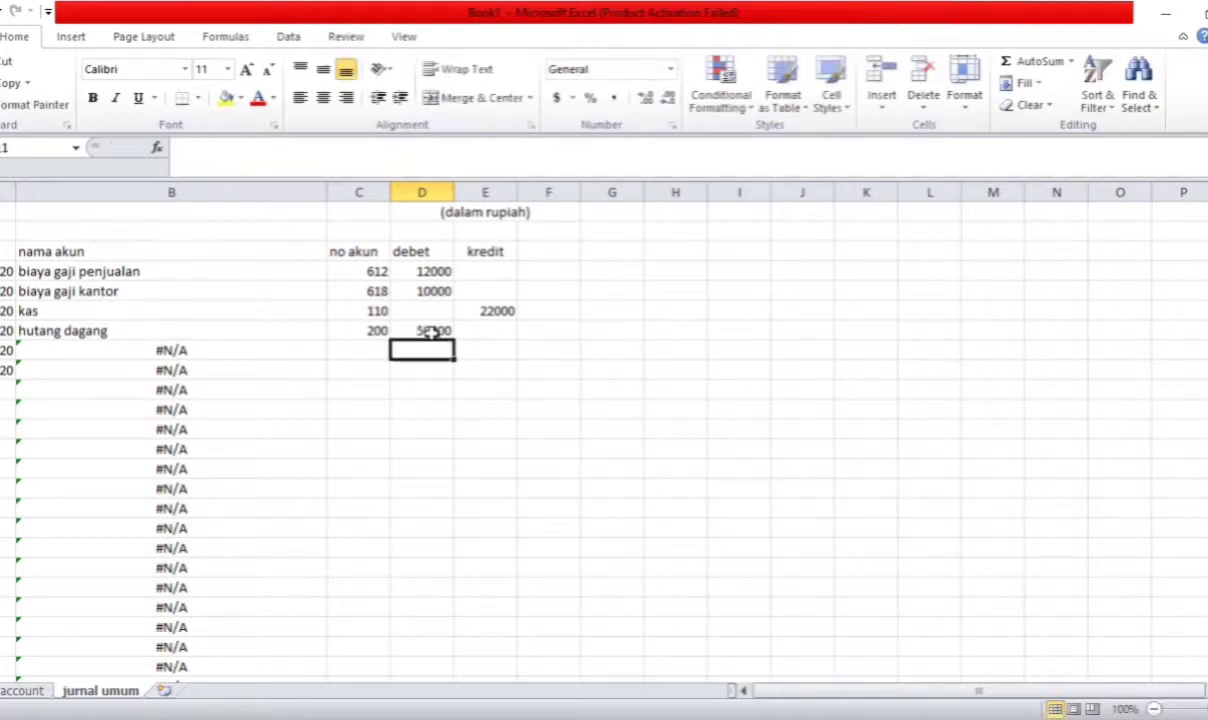
Enter account number 520 in cell C11 and its credit amount 1000 in cell E11
left_click(368, 347)
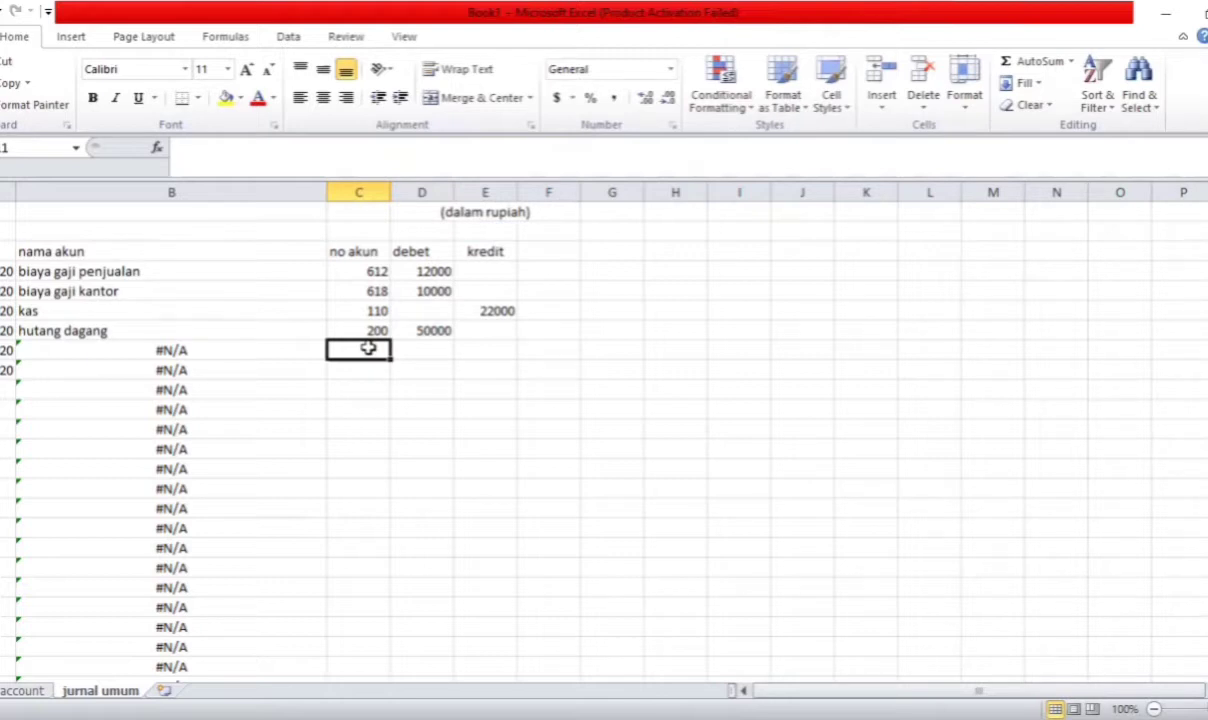
type("520")
key("Return")
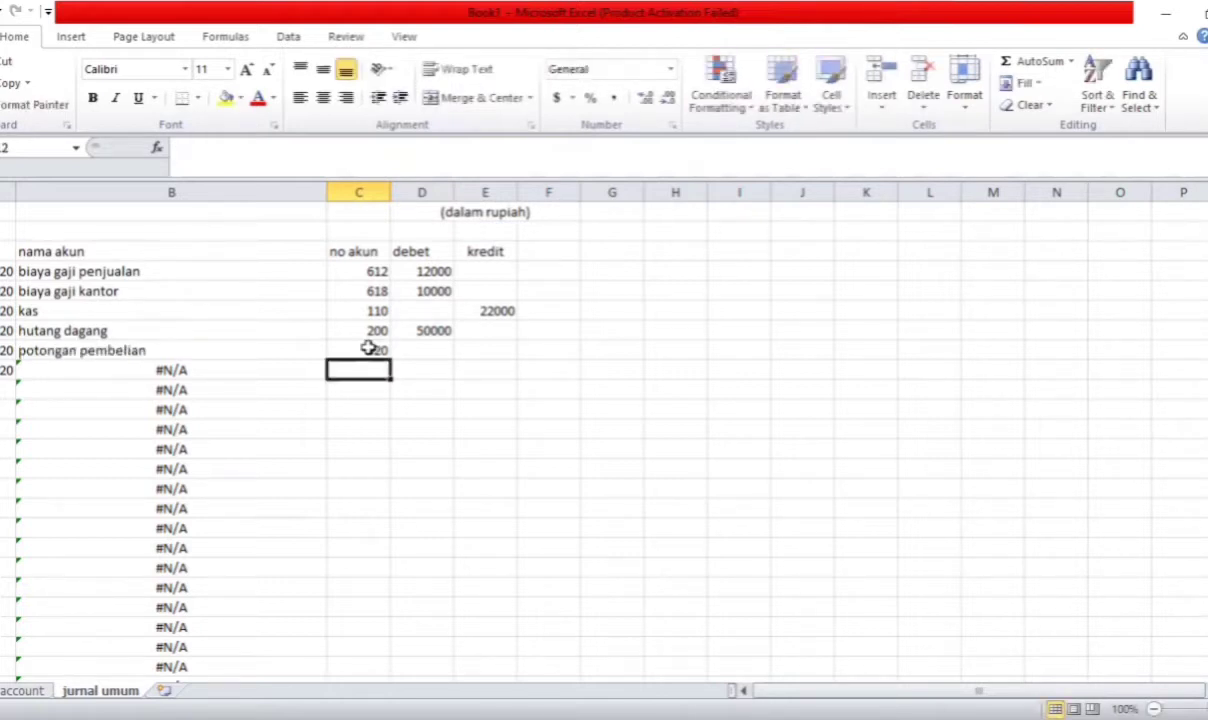
left_click(481, 349)
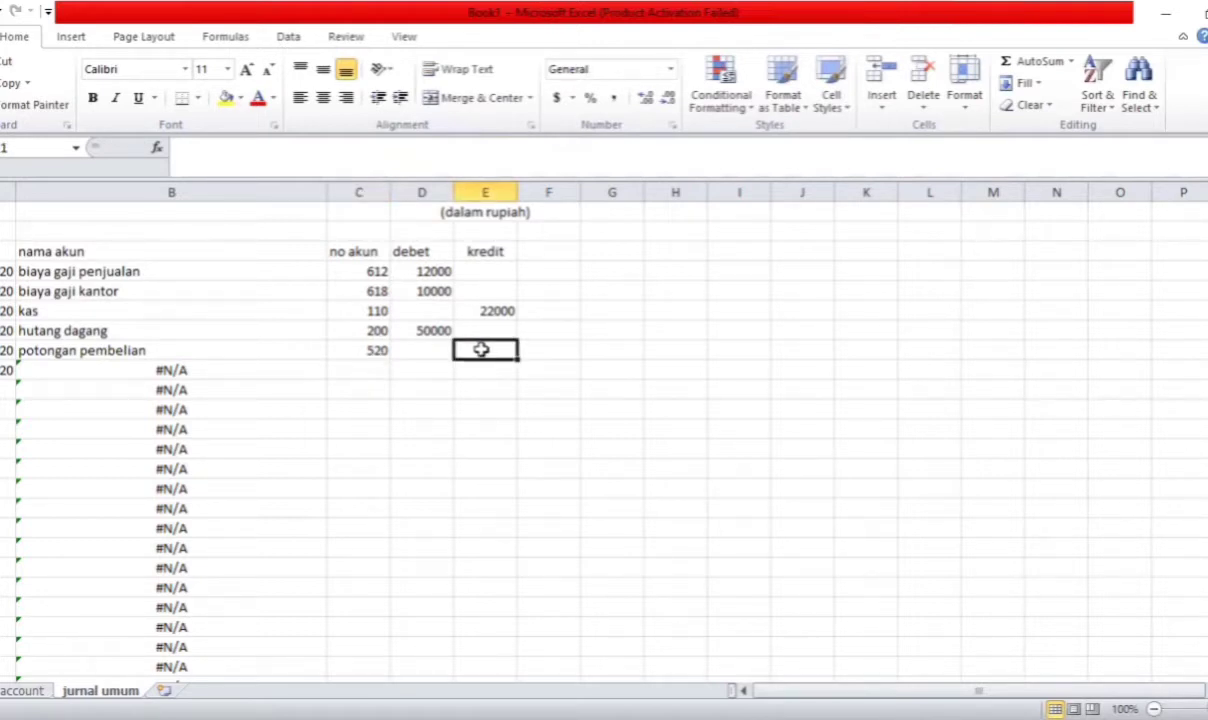
type("1000")
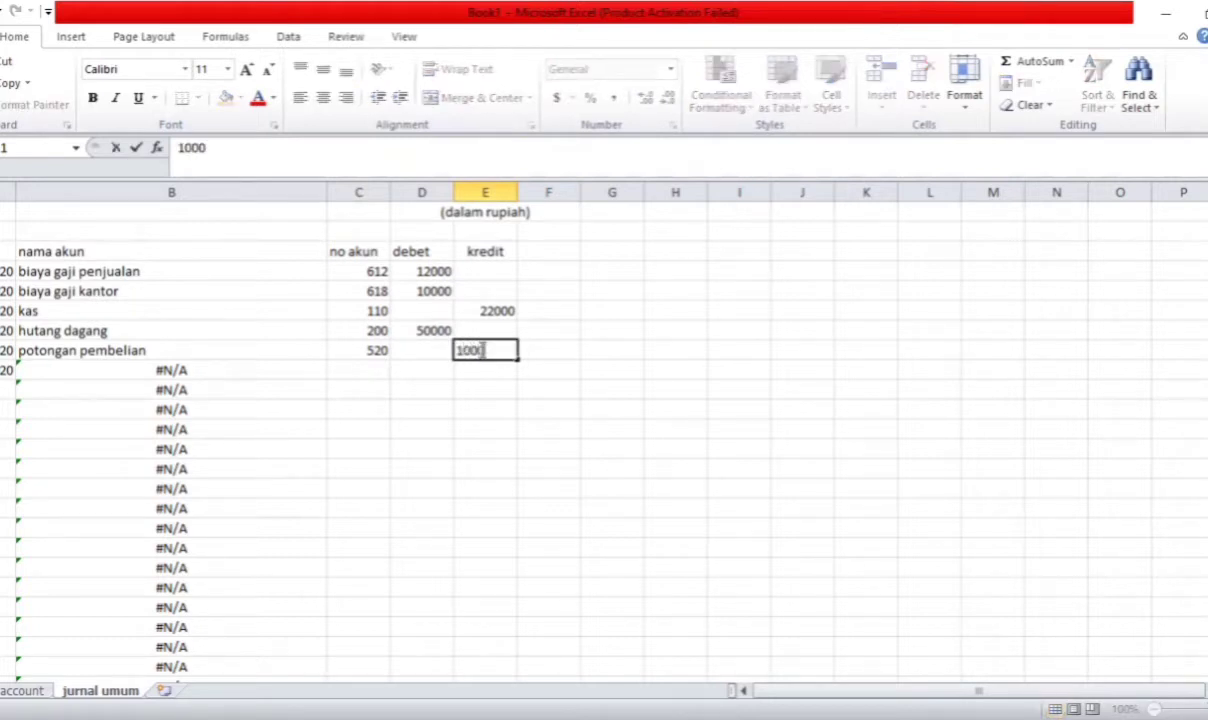
key("Return")
Enter account number 110 in cell C12 and its credit amount 49000 in cell E12
left_click(377, 369)
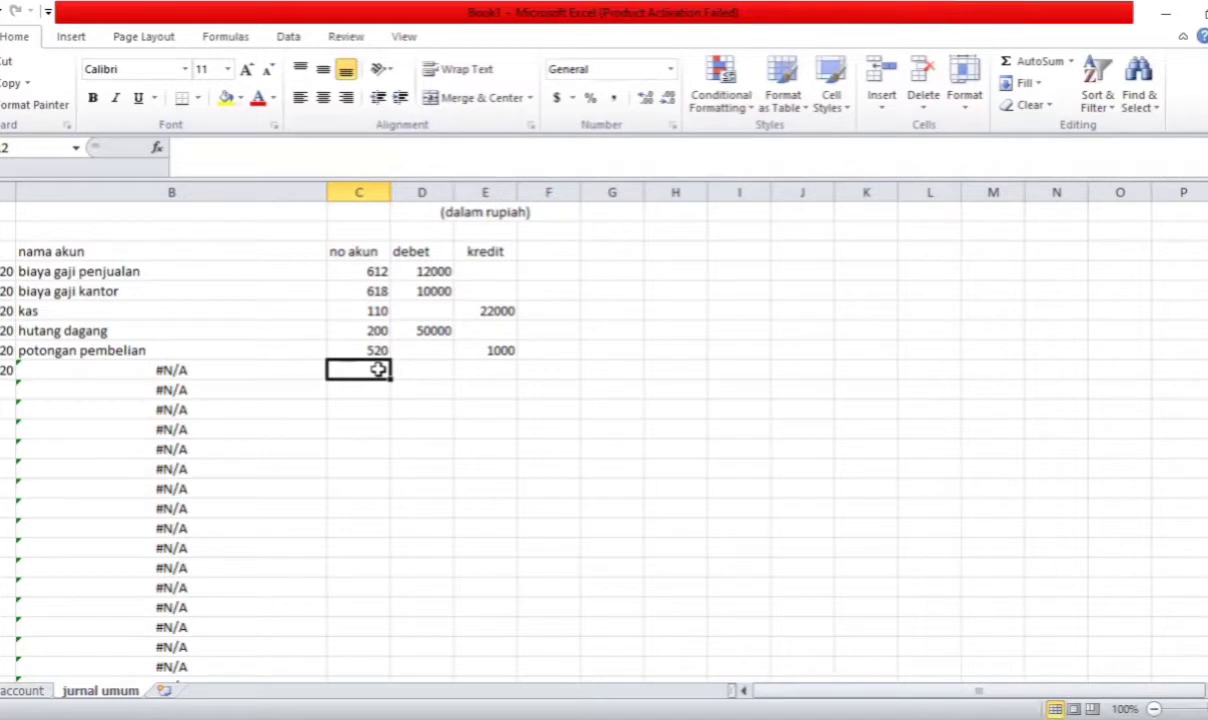
type("110")
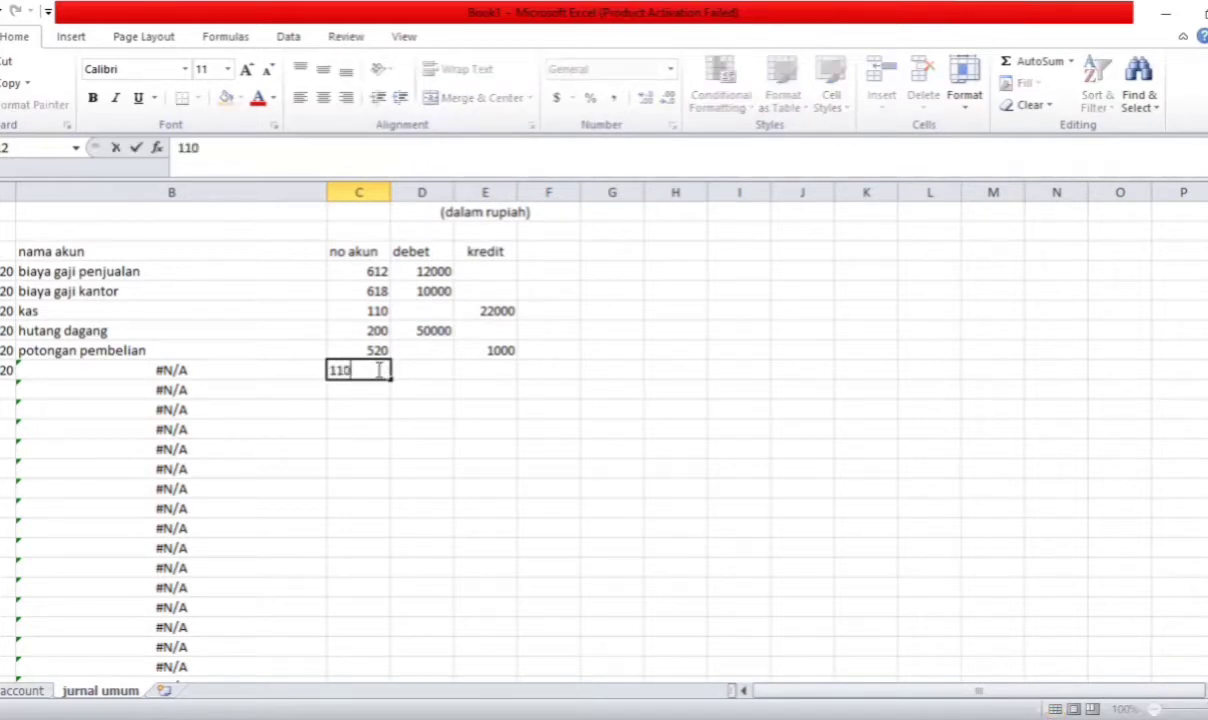
key("Return")
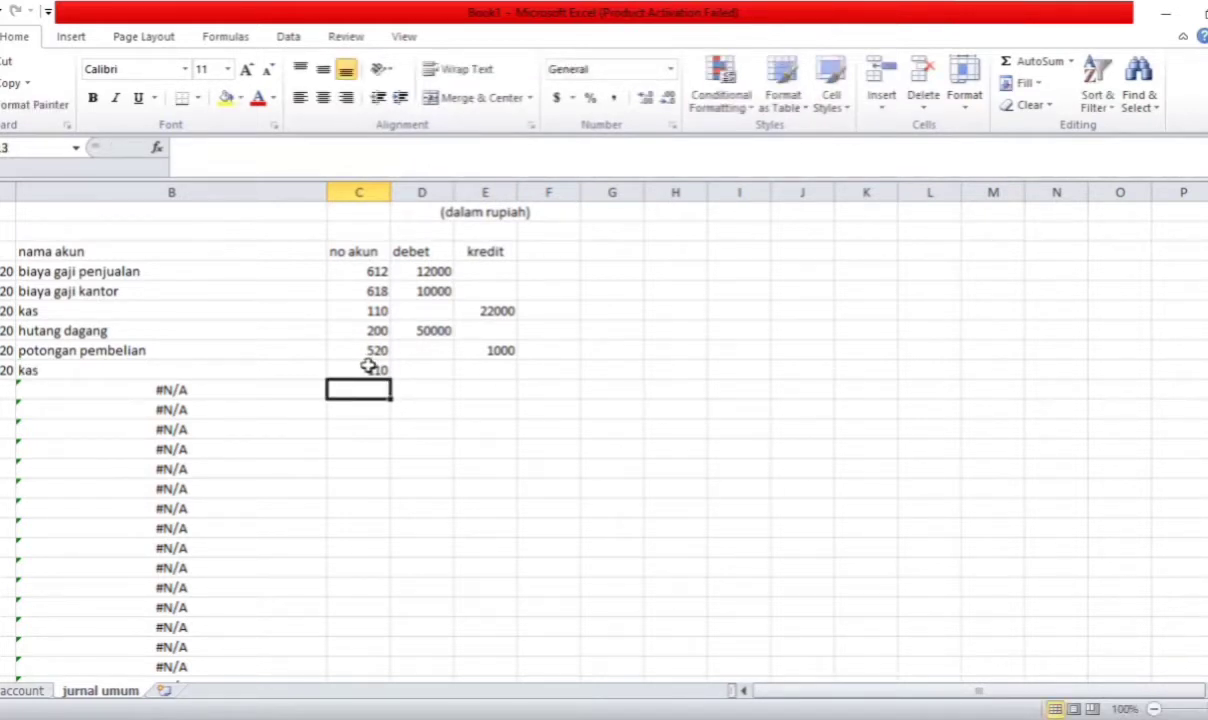
left_click(490, 368)
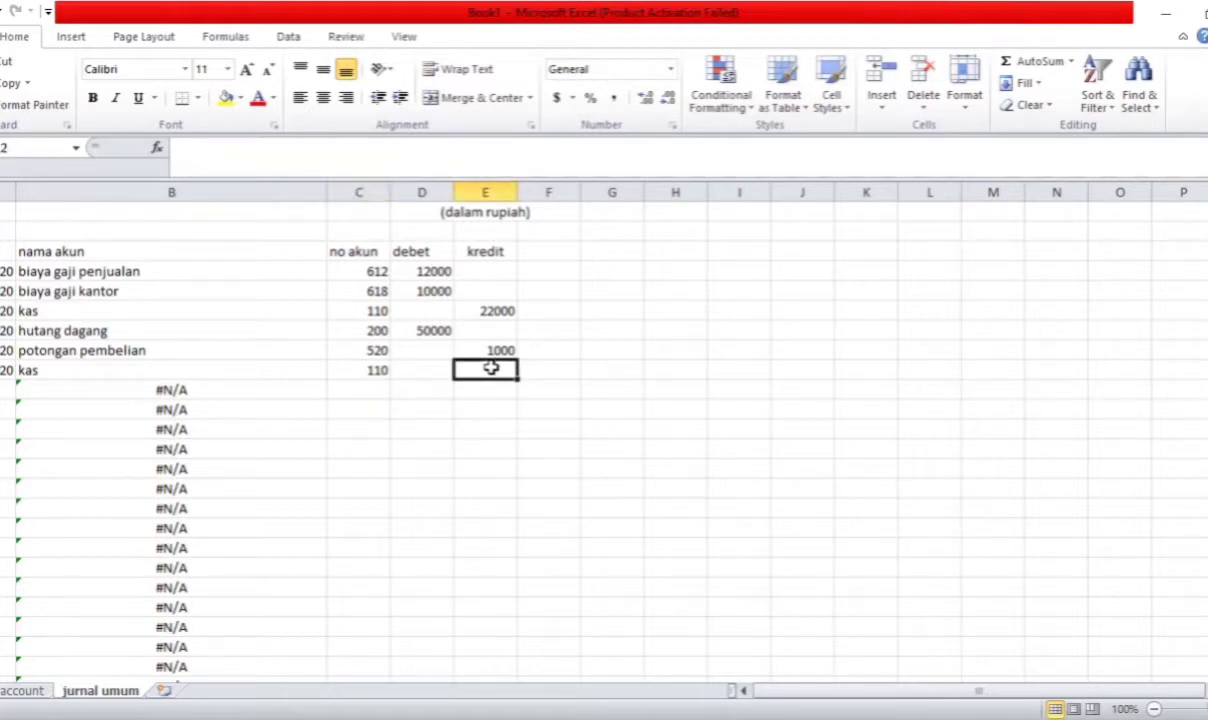
type("49")
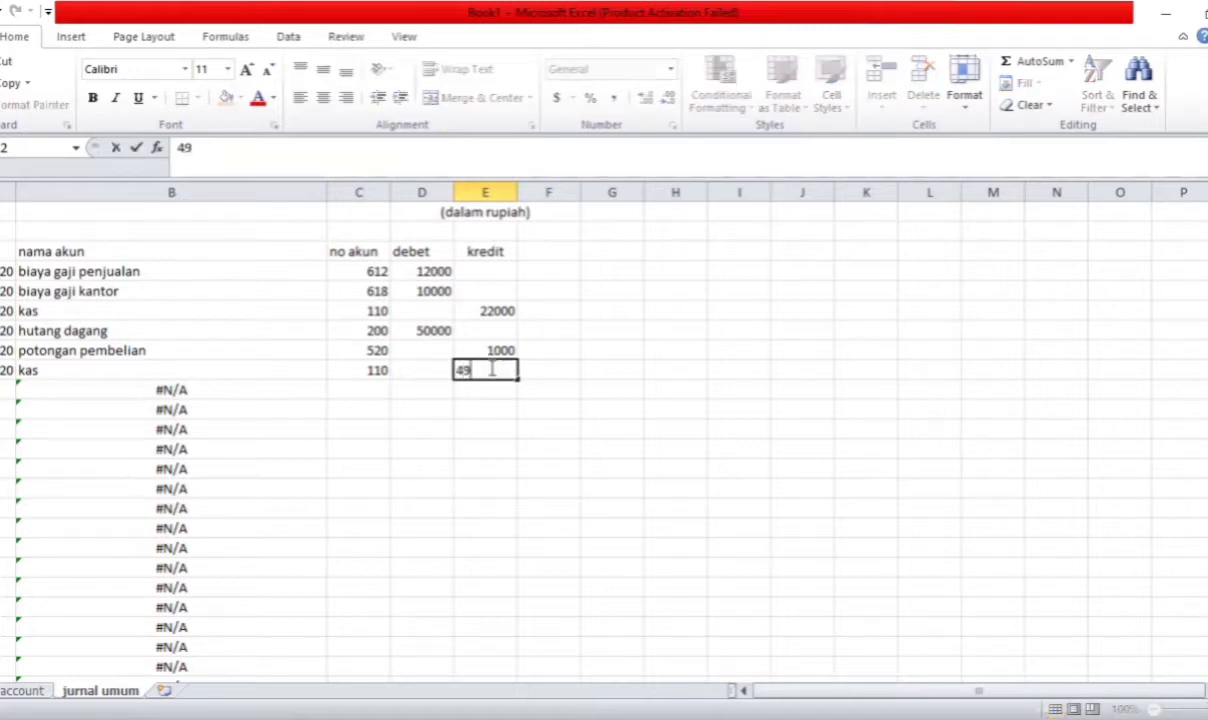
type("000")
key("Return")
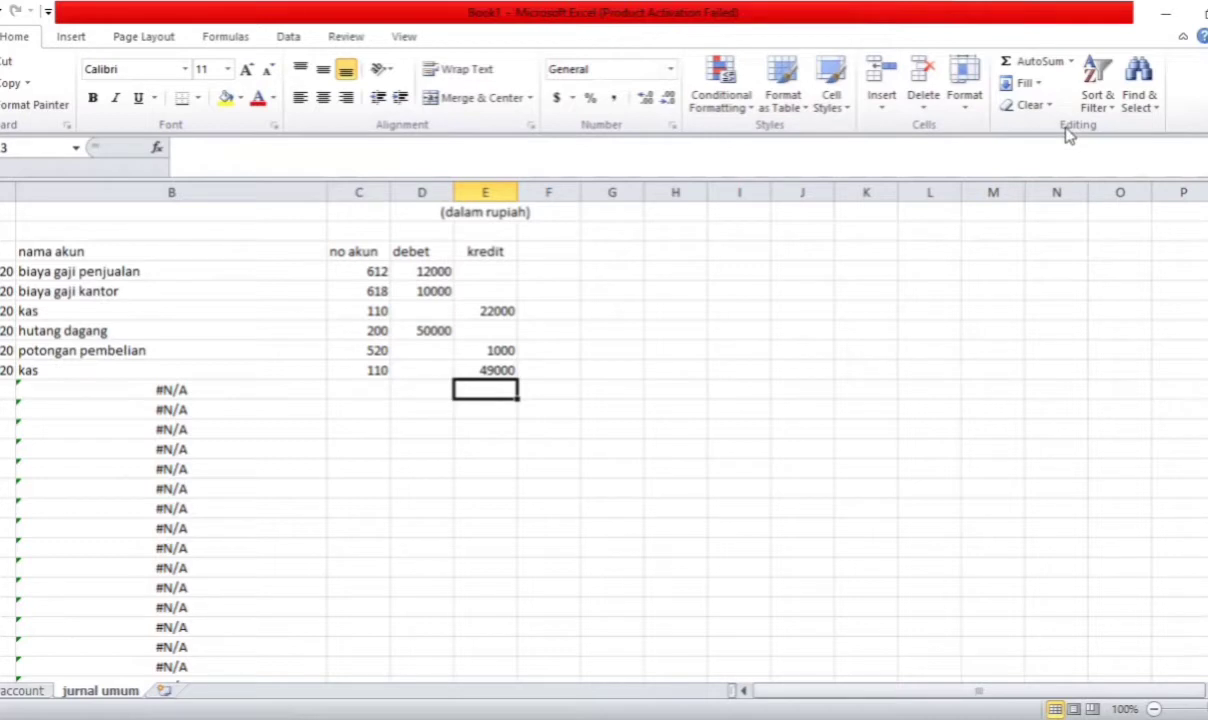
Enter the date 2/1/2020 in cell A13 and copy it into cell A14
key("alt+Tab")
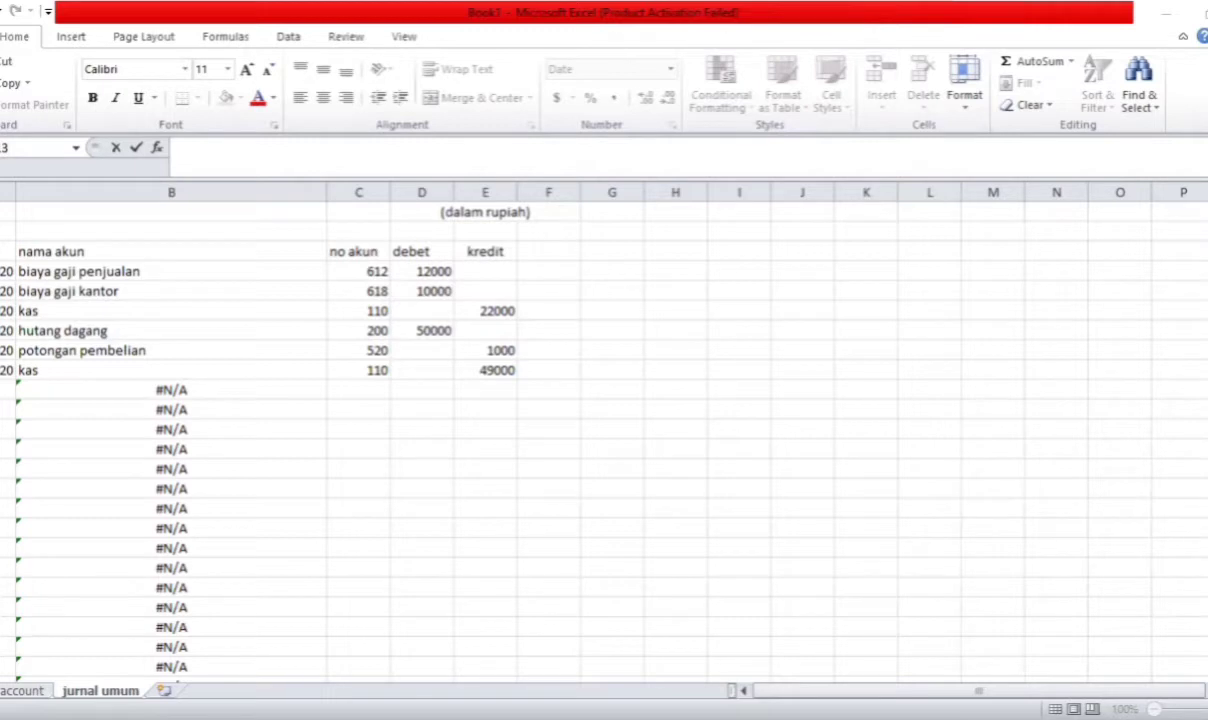
type("2/1/2")
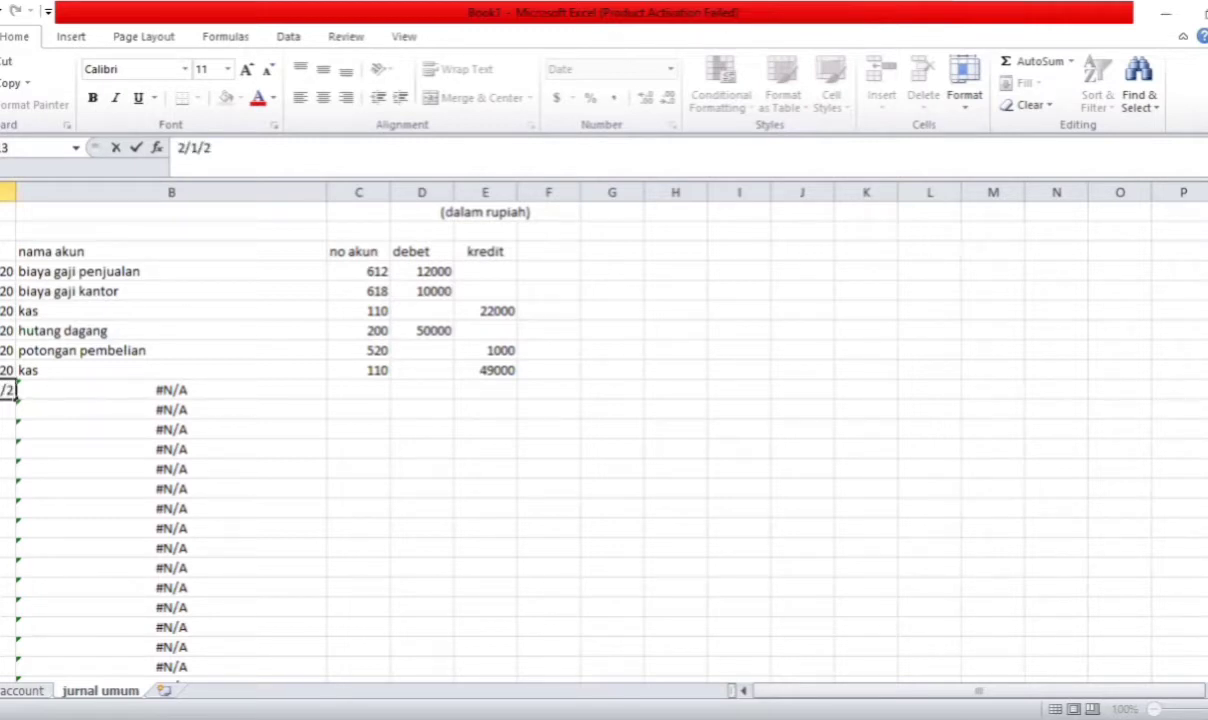
type("020")
key("Return")
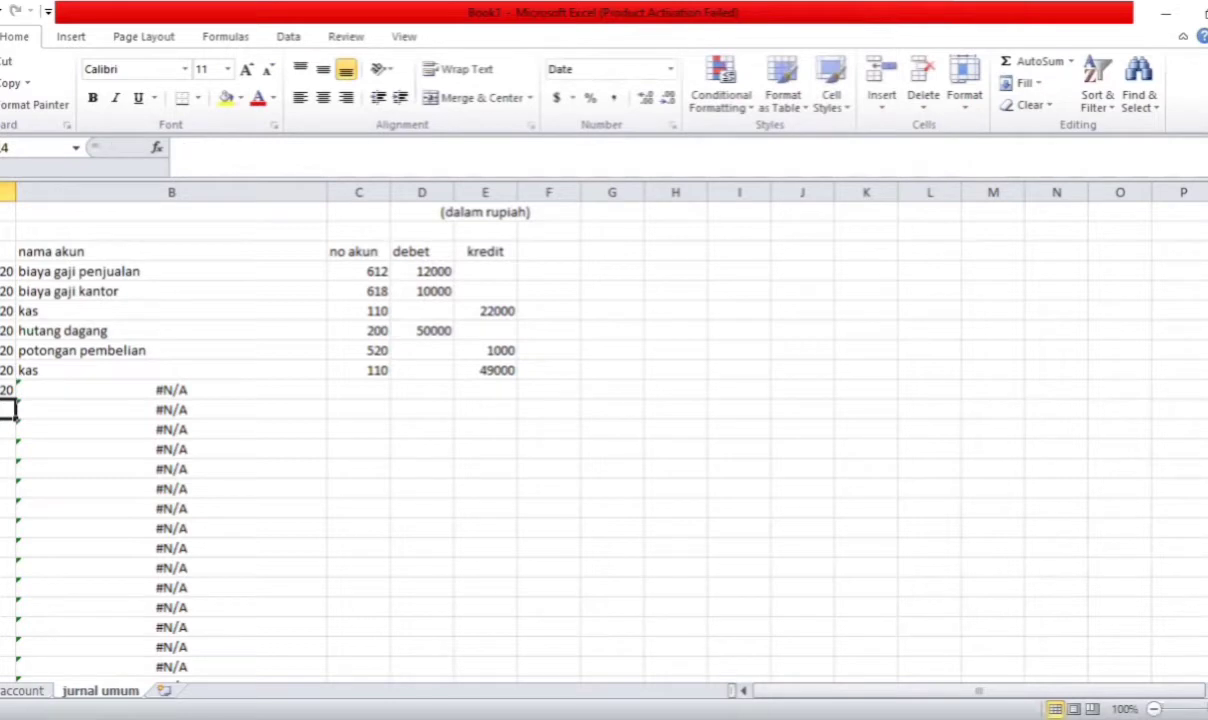
key("Up")
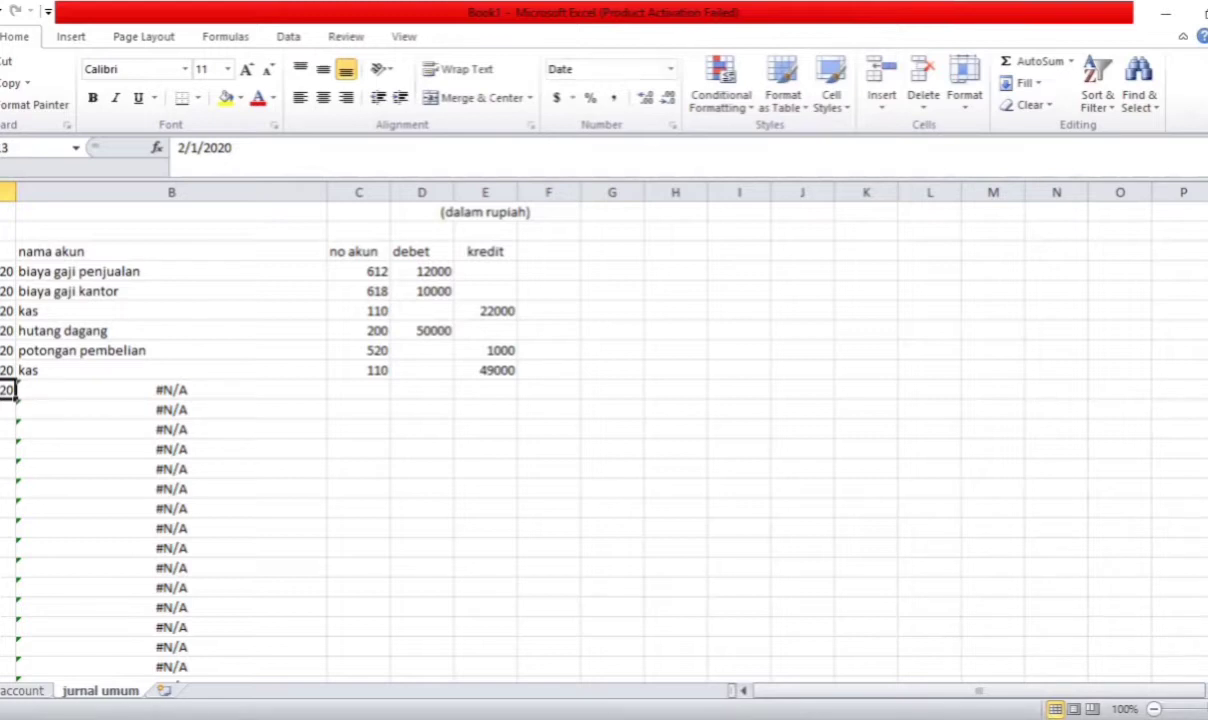
key("ctrl+c")
key("Down")
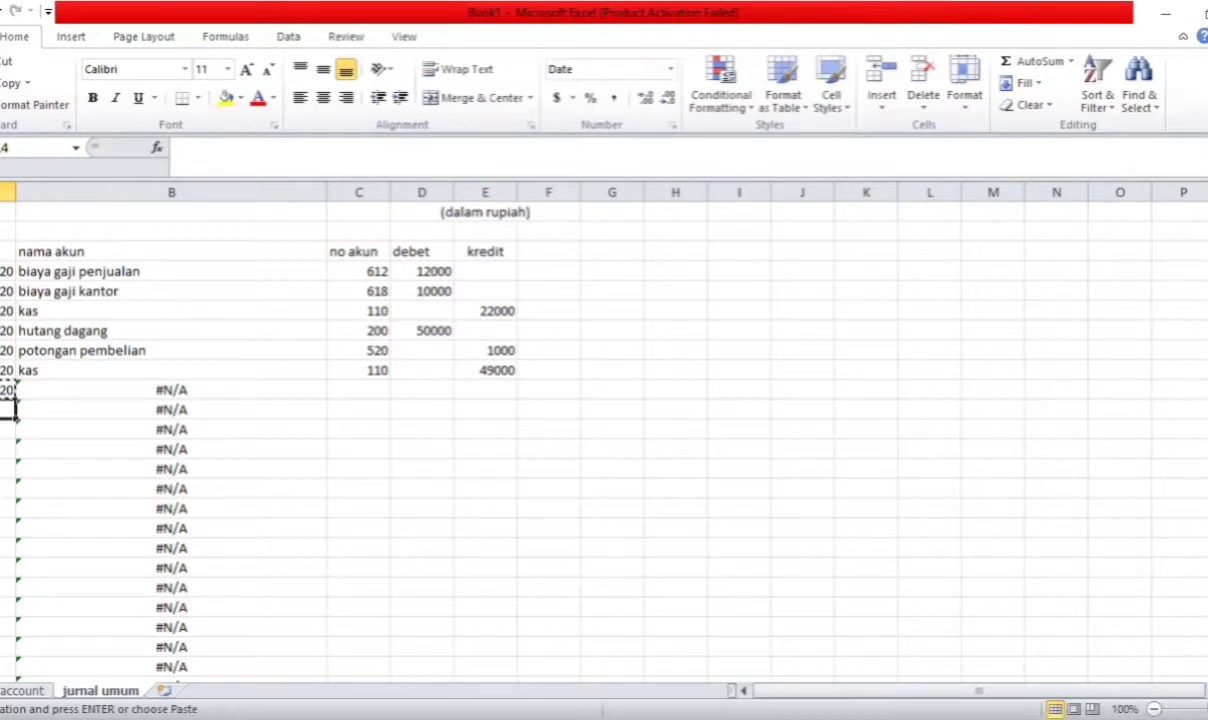
key("ctrl+v")
Enter account numbers 500 in cell C13 and 200 in cell C14
left_click(378, 388)
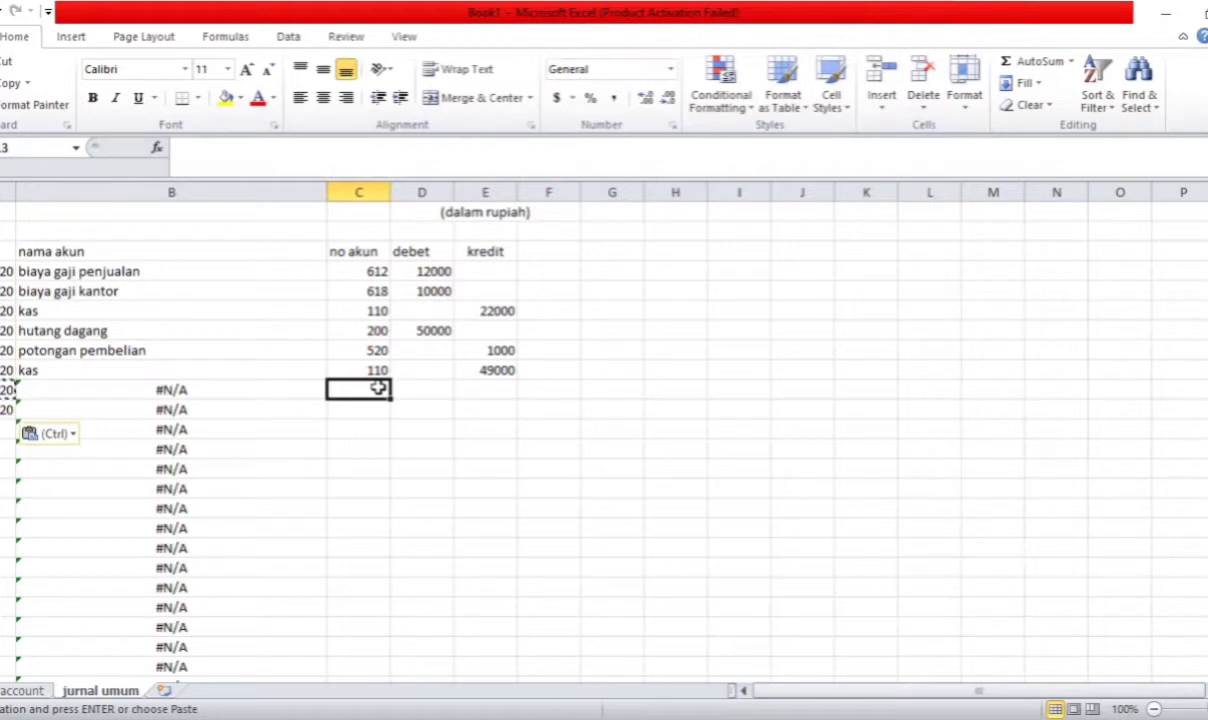
type("500")
key("Return")
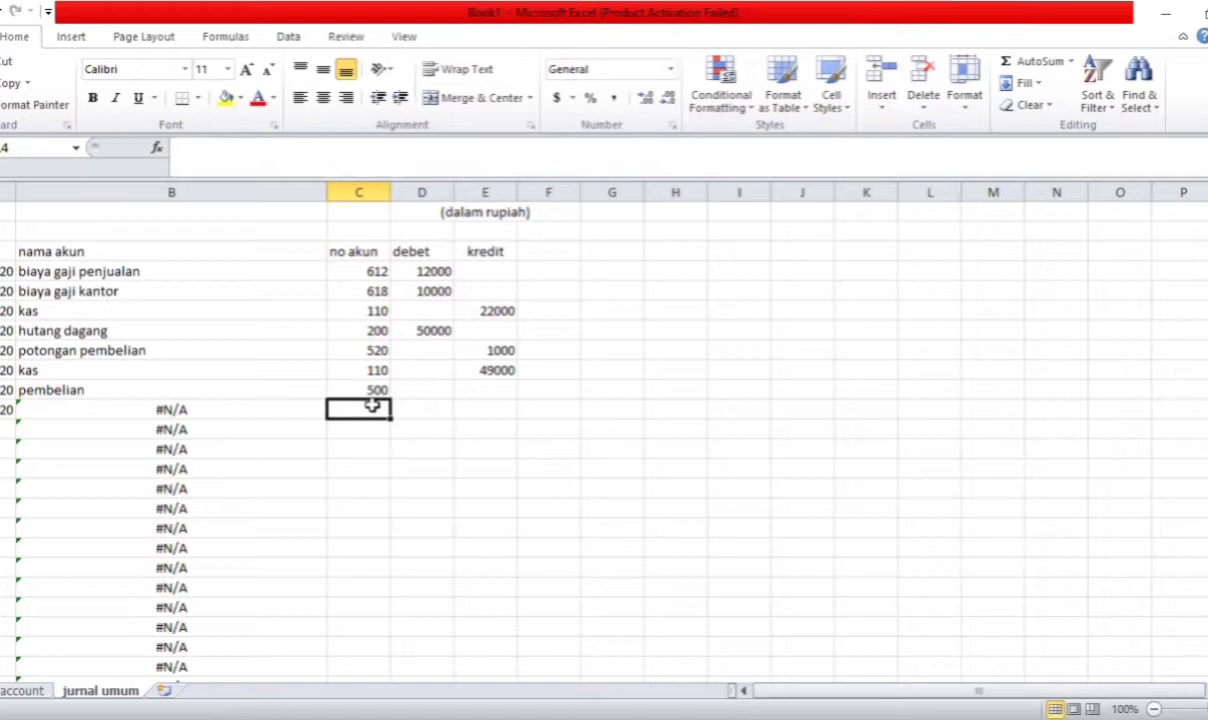
type("200")
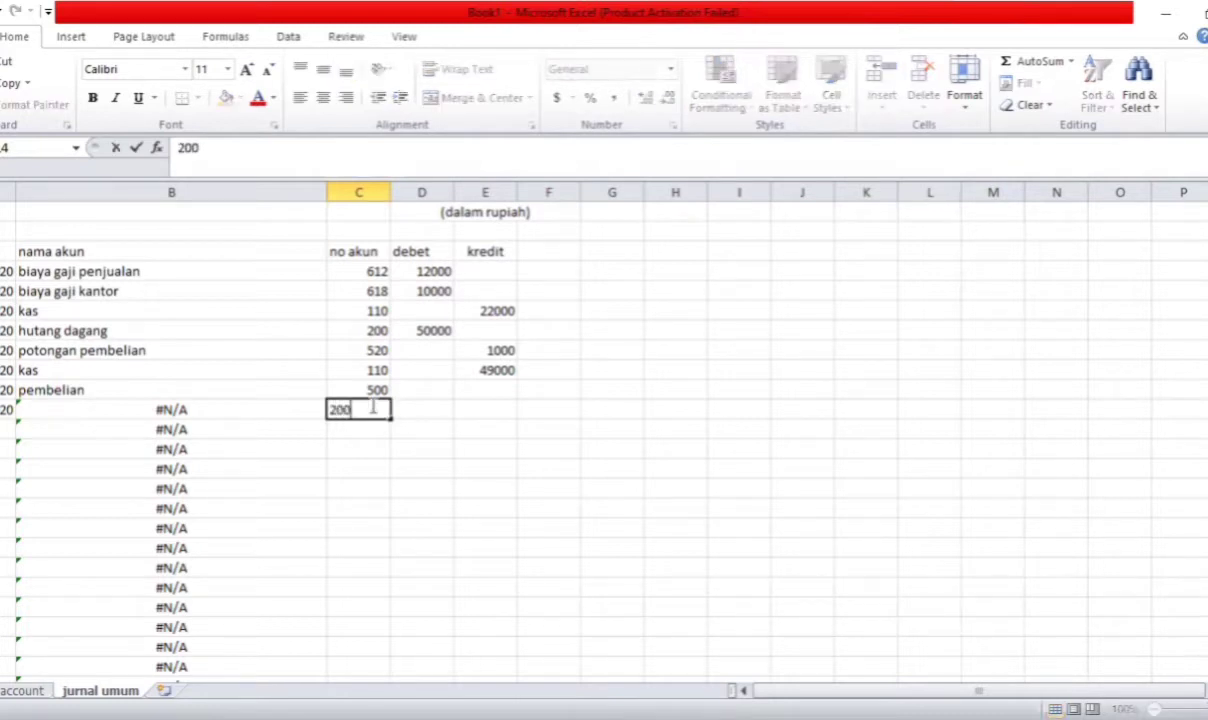
key("Return")
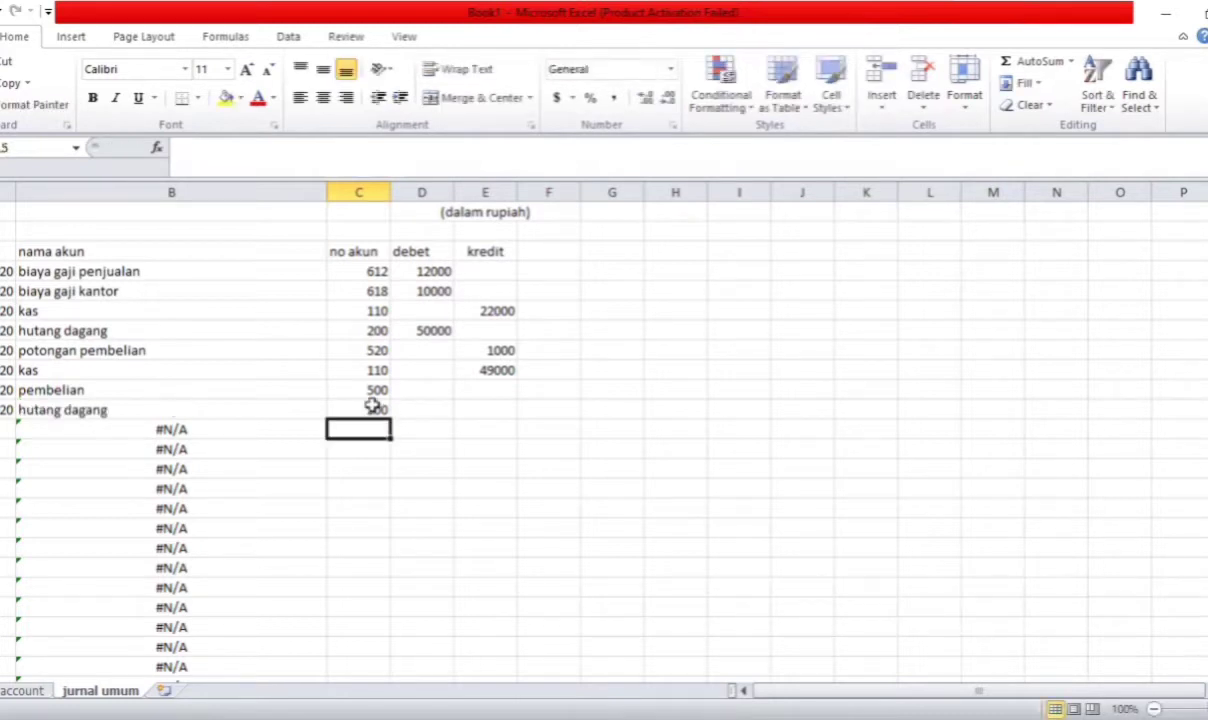
Enter 250000 as the pembelian debit in cell D13 and as the hutang dagang credit in cell E14
left_click(437, 388)
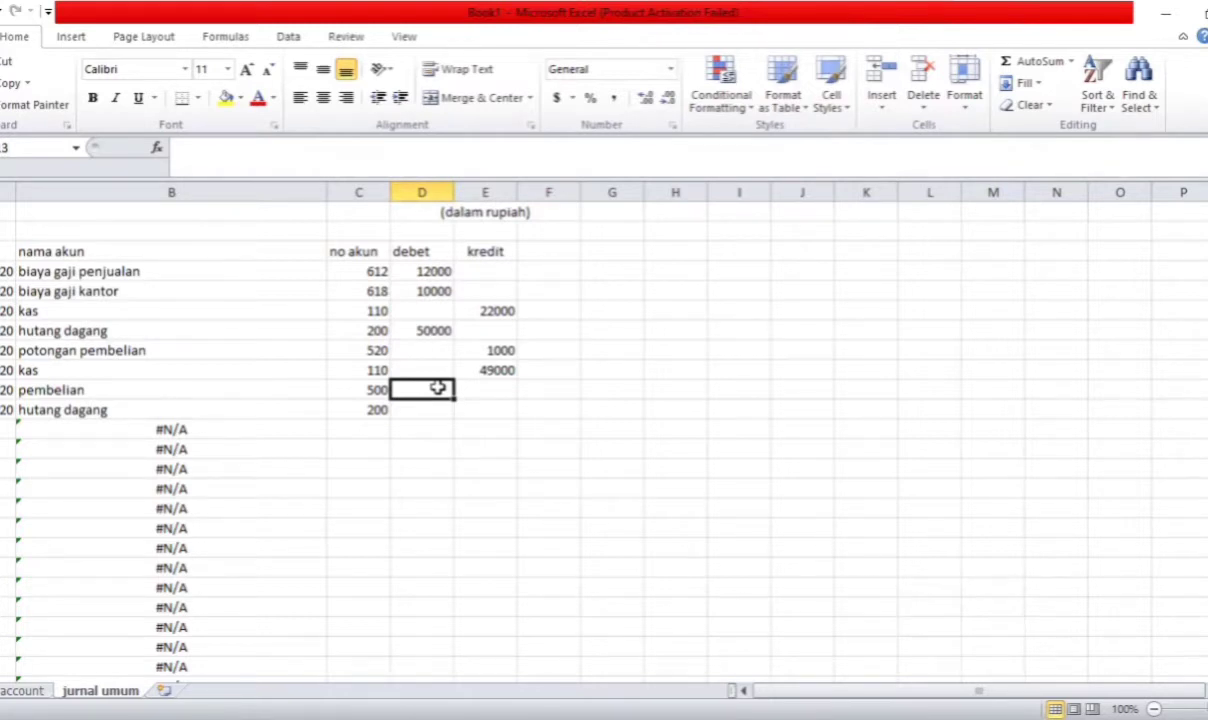
type("25000")
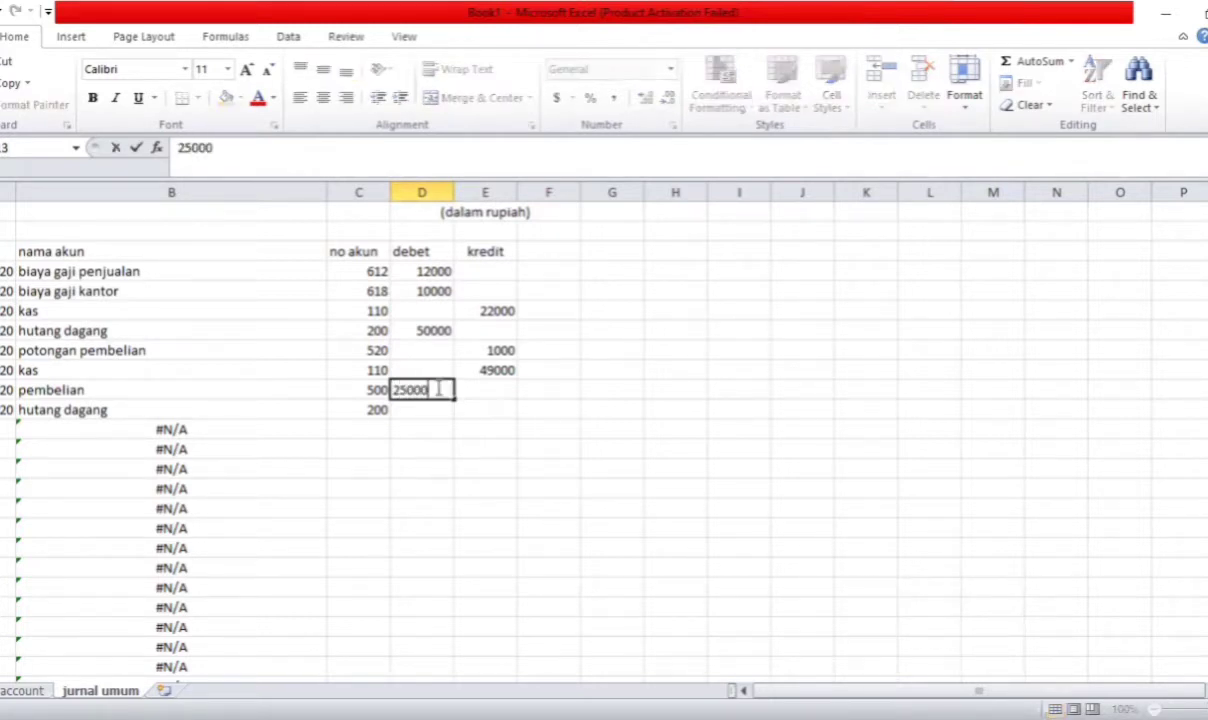
type("0")
left_click(491, 410)
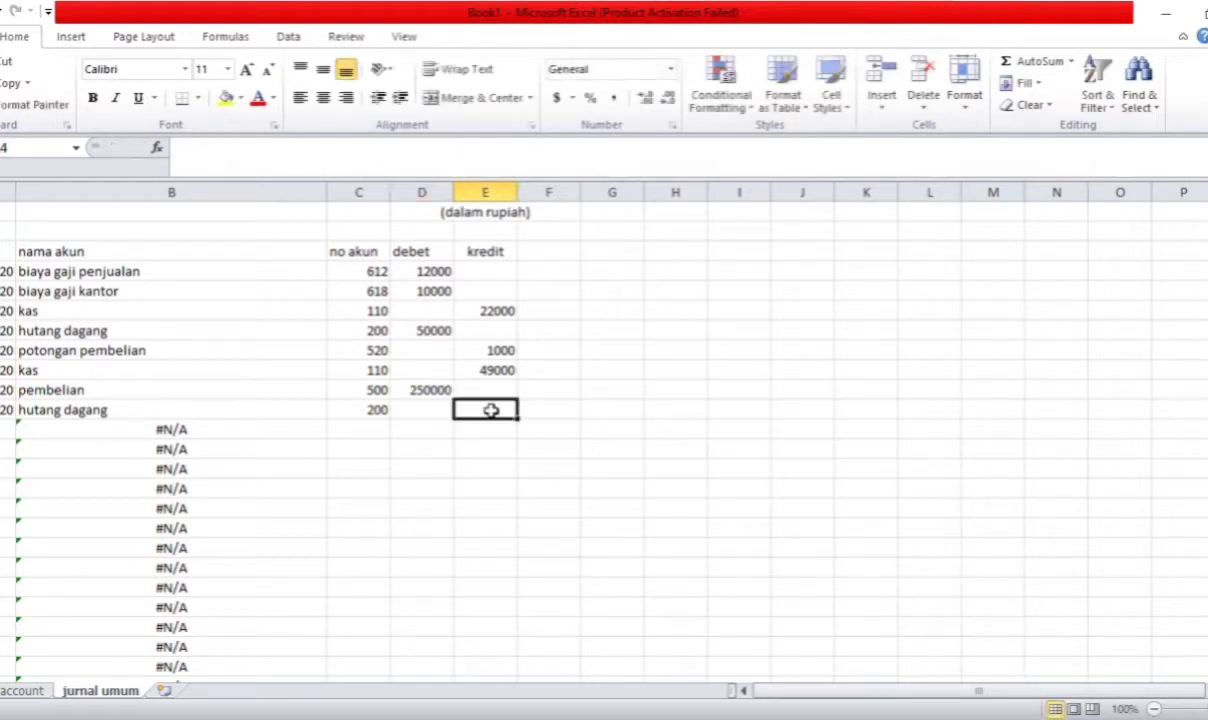
type("250000")
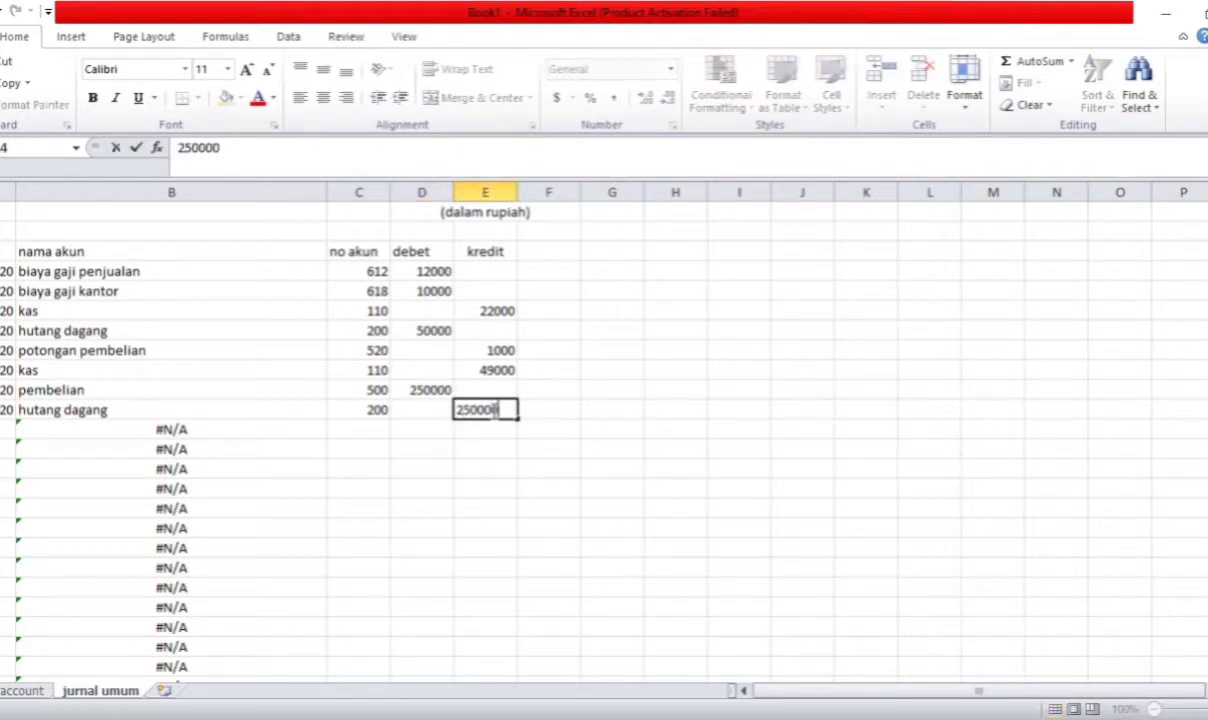
key("Return")
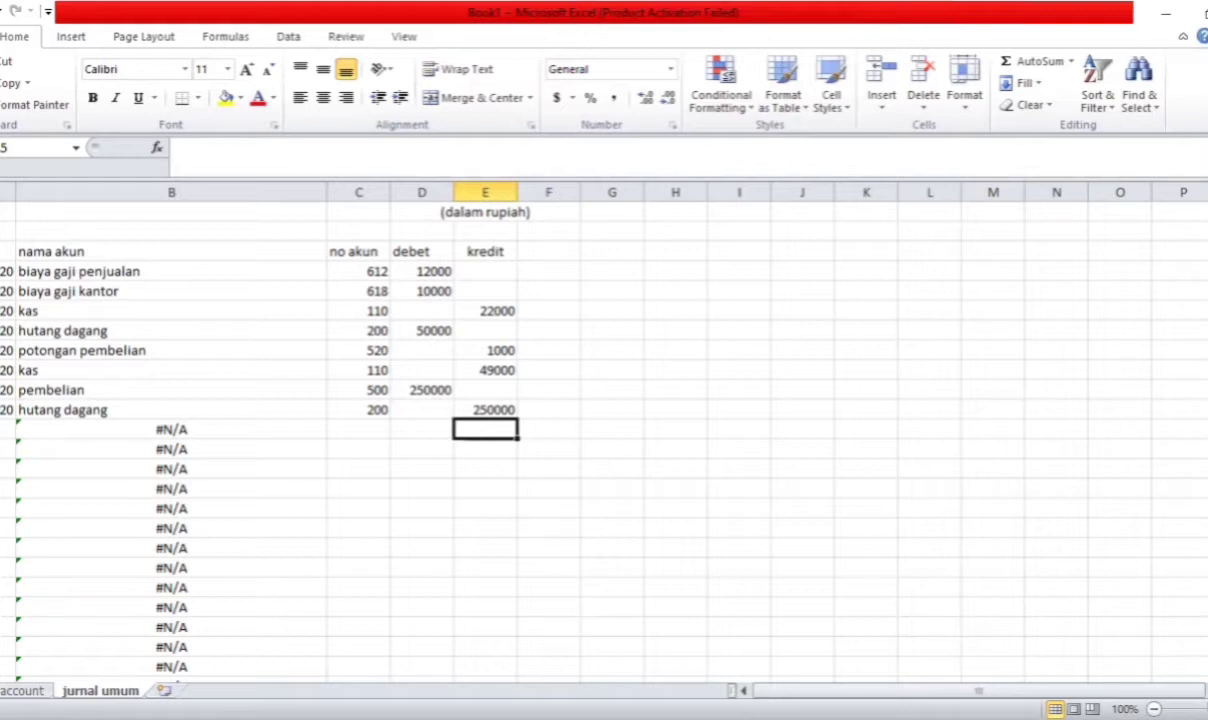
Enter the date 3/1/2020 in cell A15 and copy it into cell A16
left_click(7, 429)
type("3/")
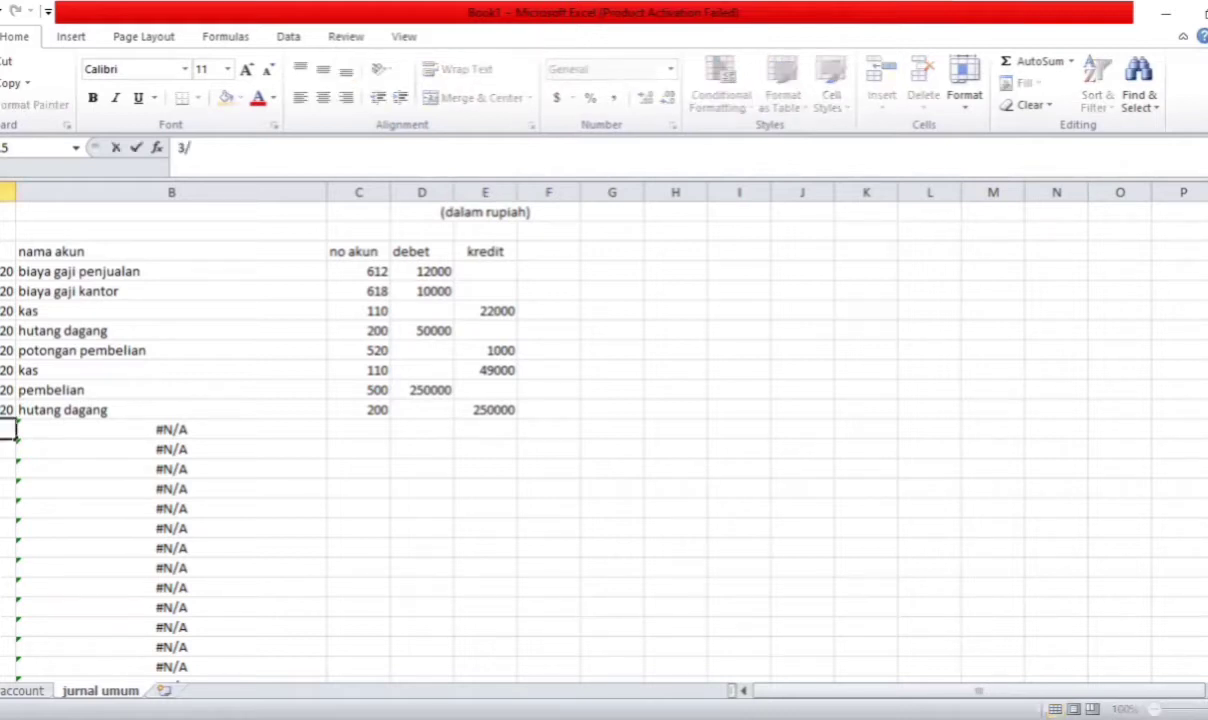
type("1/2020")
key("Return")
left_click(10, 430)
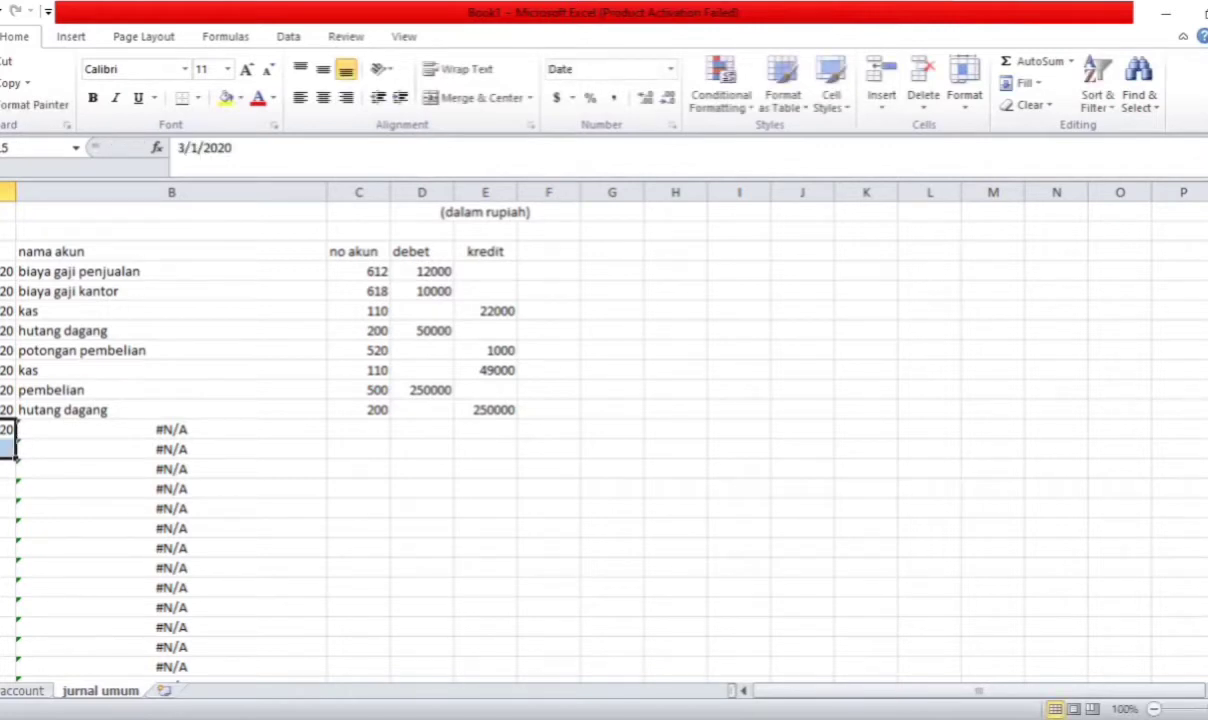
key("ctrl+c")
left_click(10, 449)
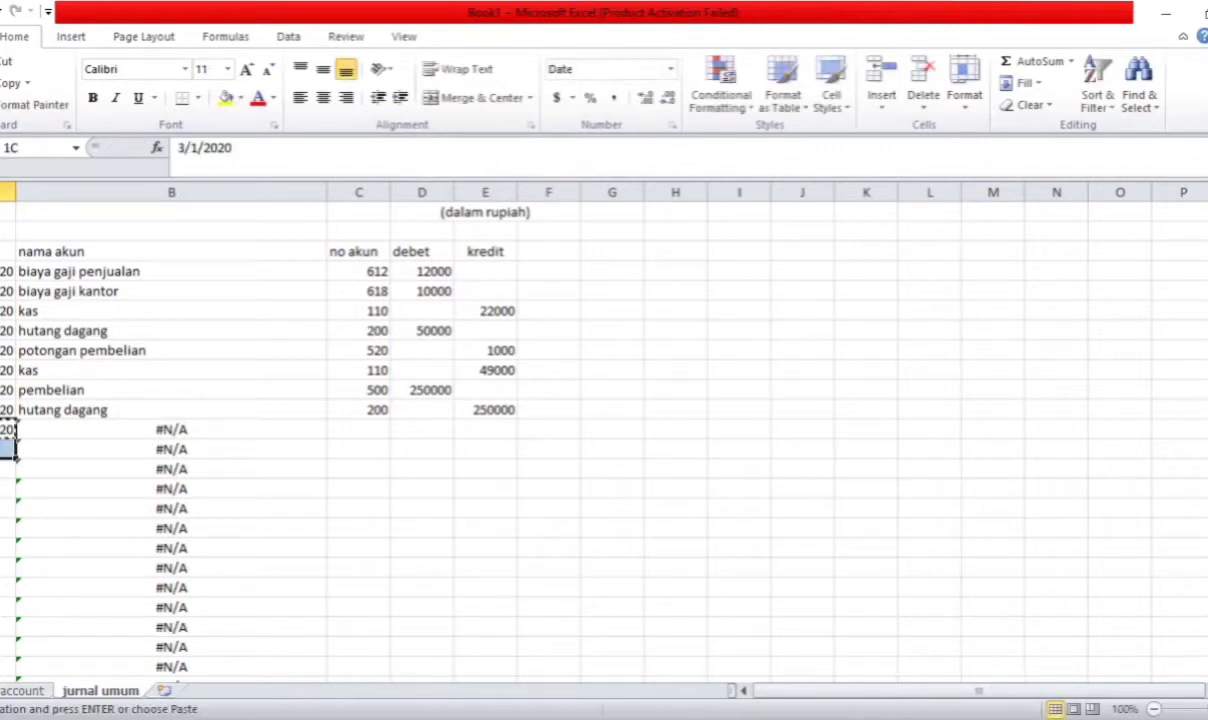
key("Return")
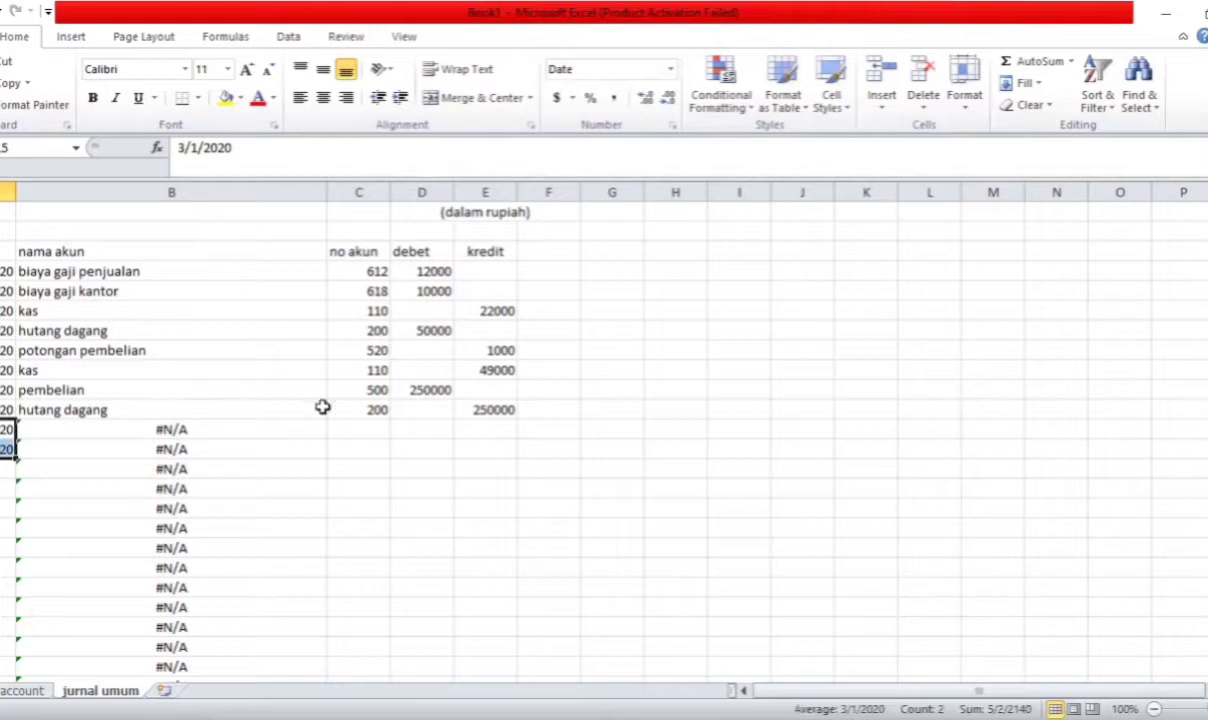
Enter account numbers 600 in cell C15 and 100 in cell C16
left_click(366, 430)
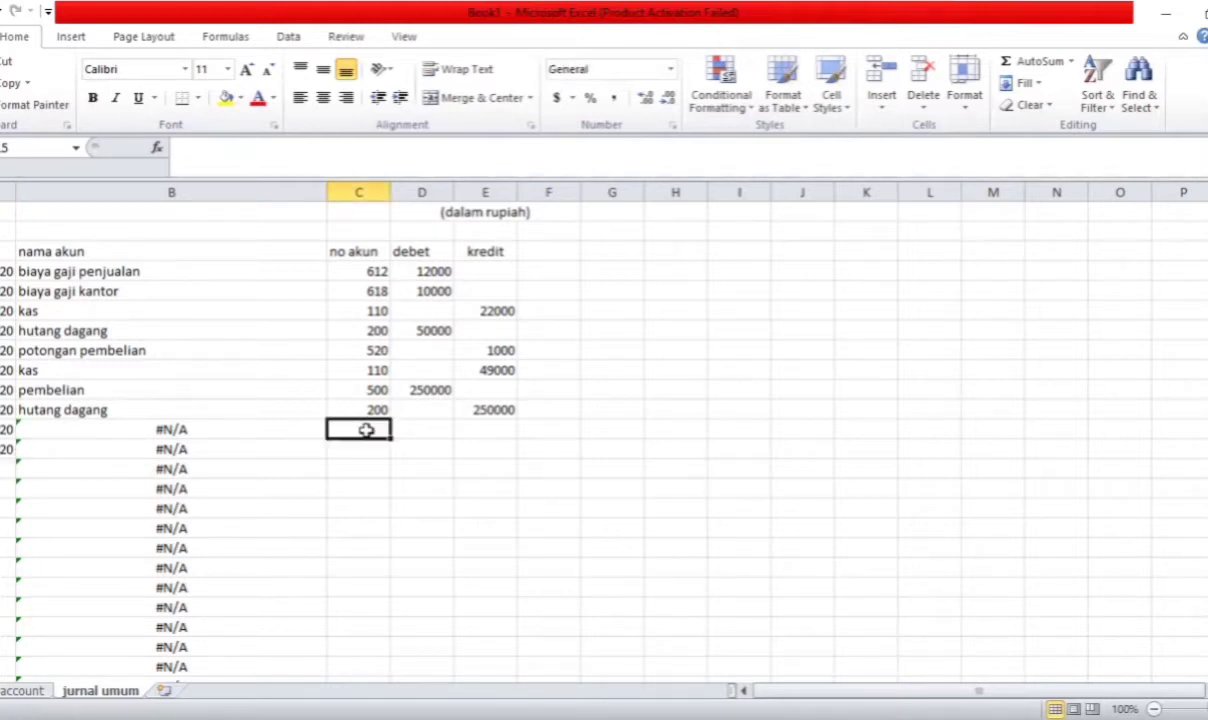
type("800")
key("Return")
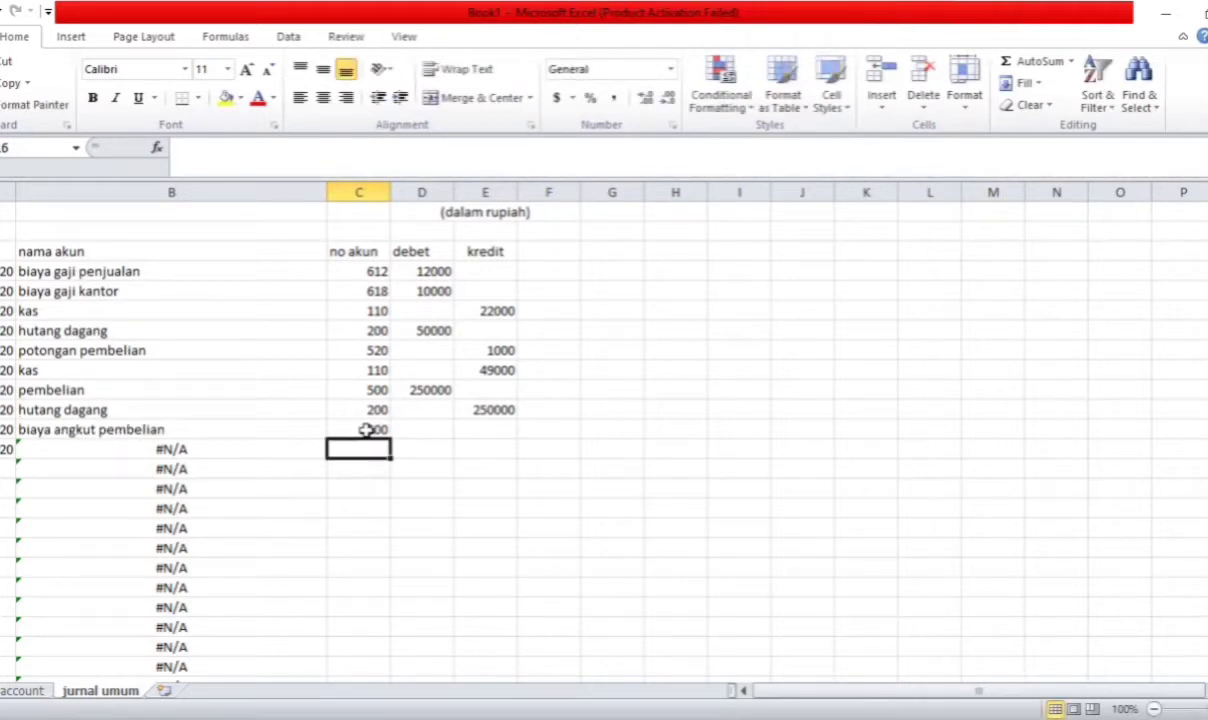
type("100")
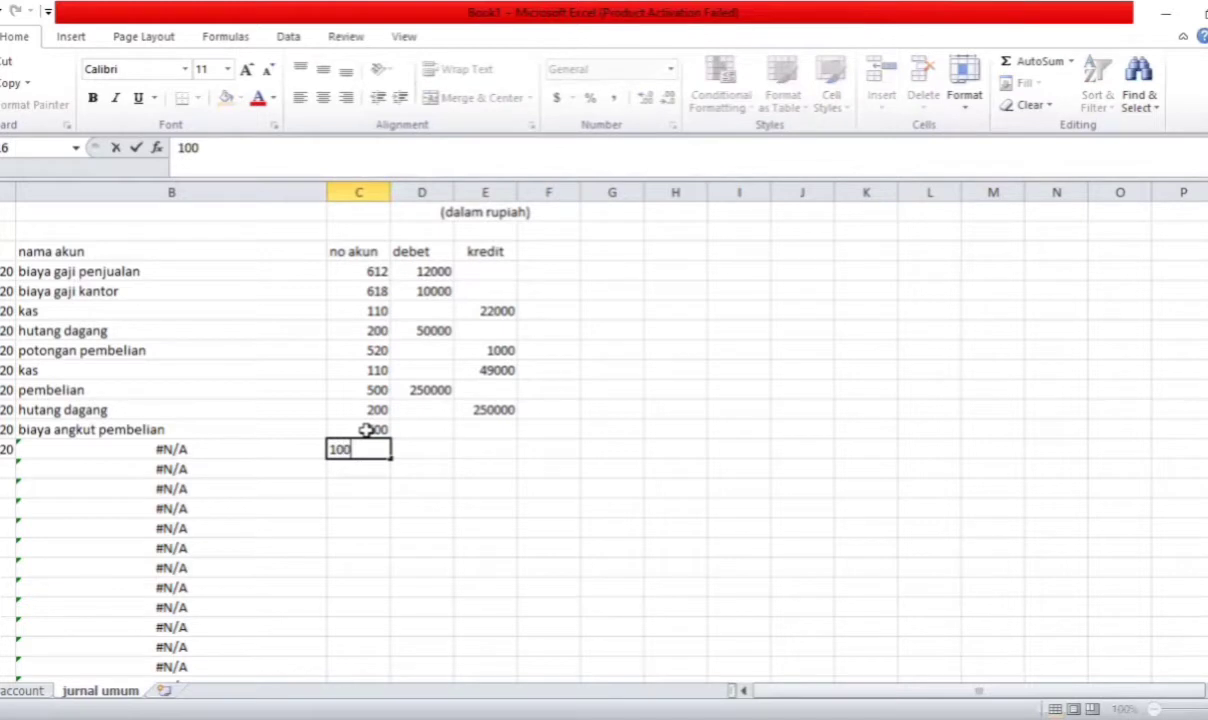
key("Return")
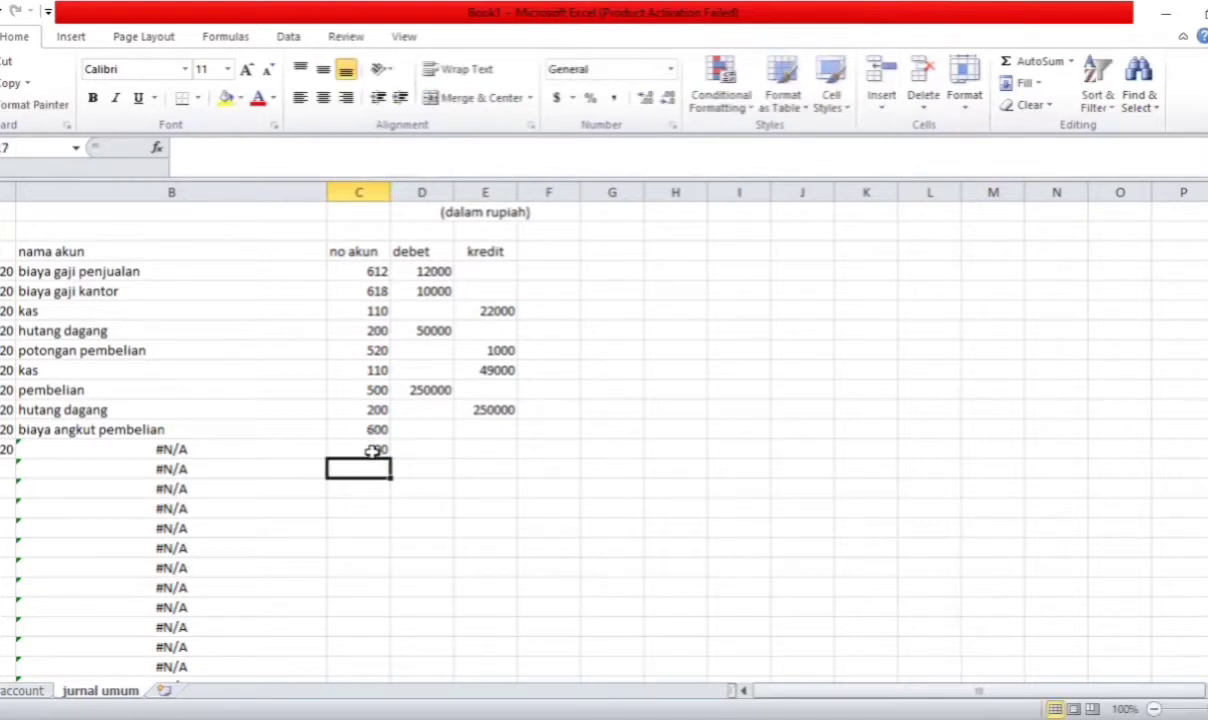
Change the account number in cell C16 to 110
left_click(375, 449)
type("110")
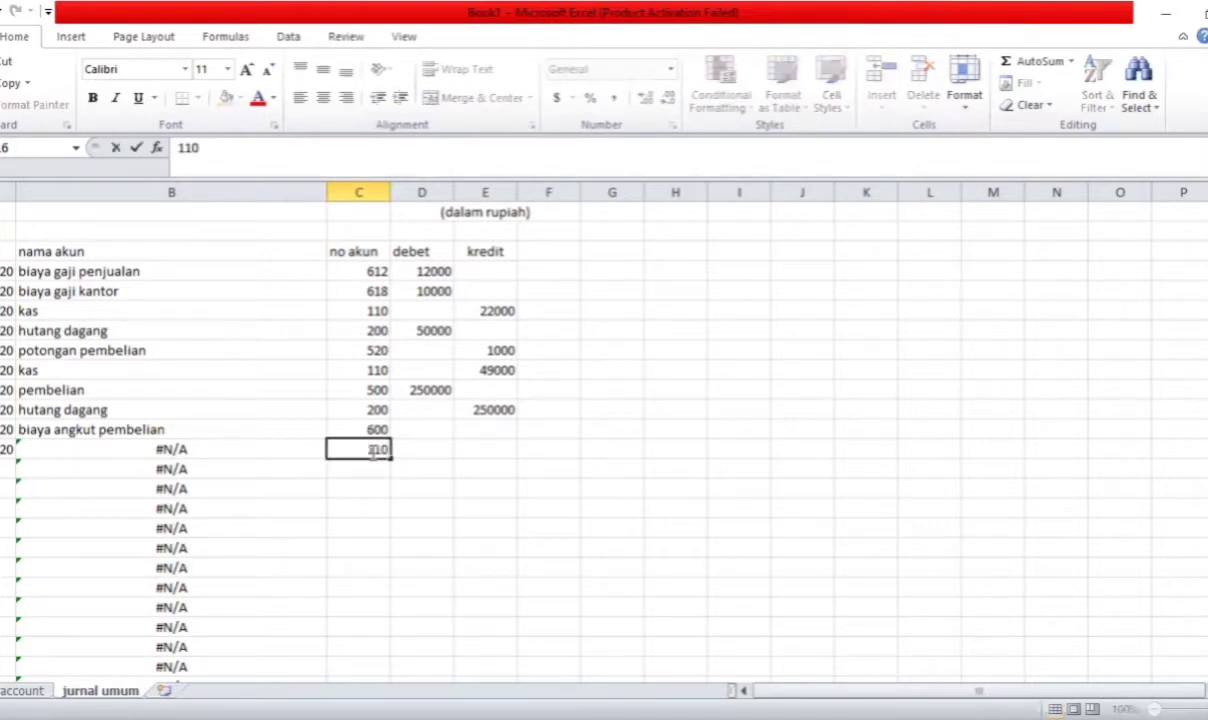
key("Return")
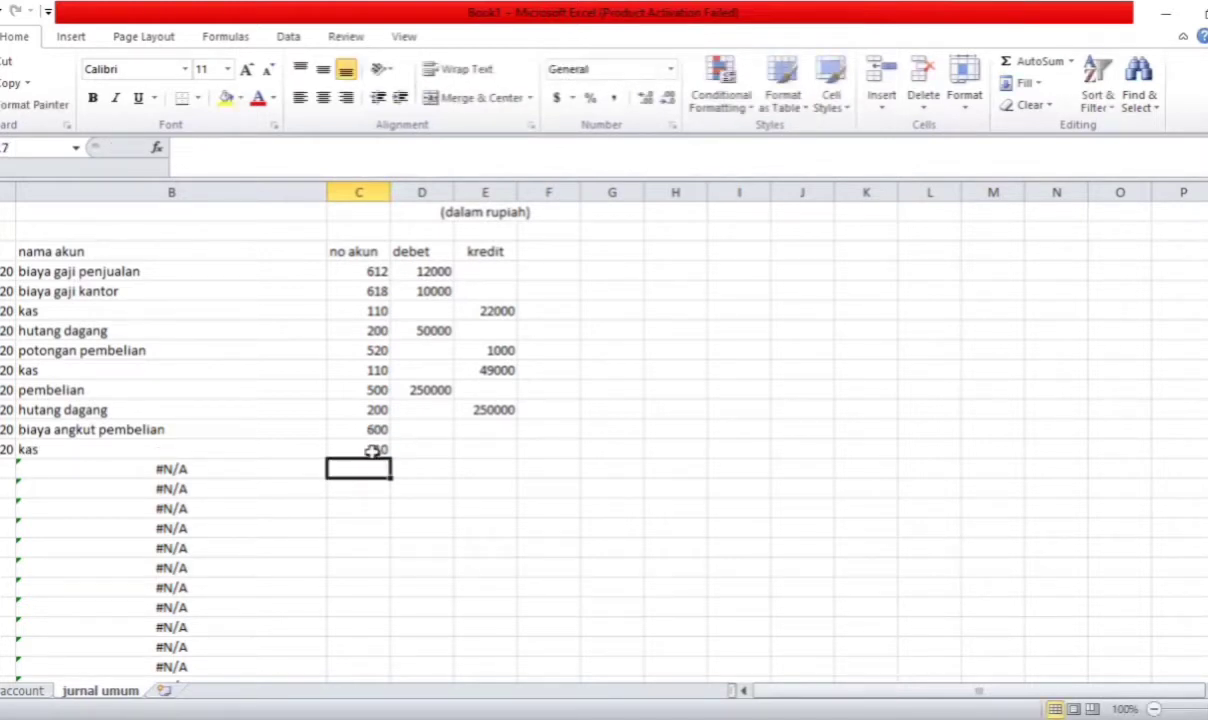
Enter 10000 as the biaya angkut pembelian debit in cell D15 and as the kas credit in cell E16
left_click(427, 430)
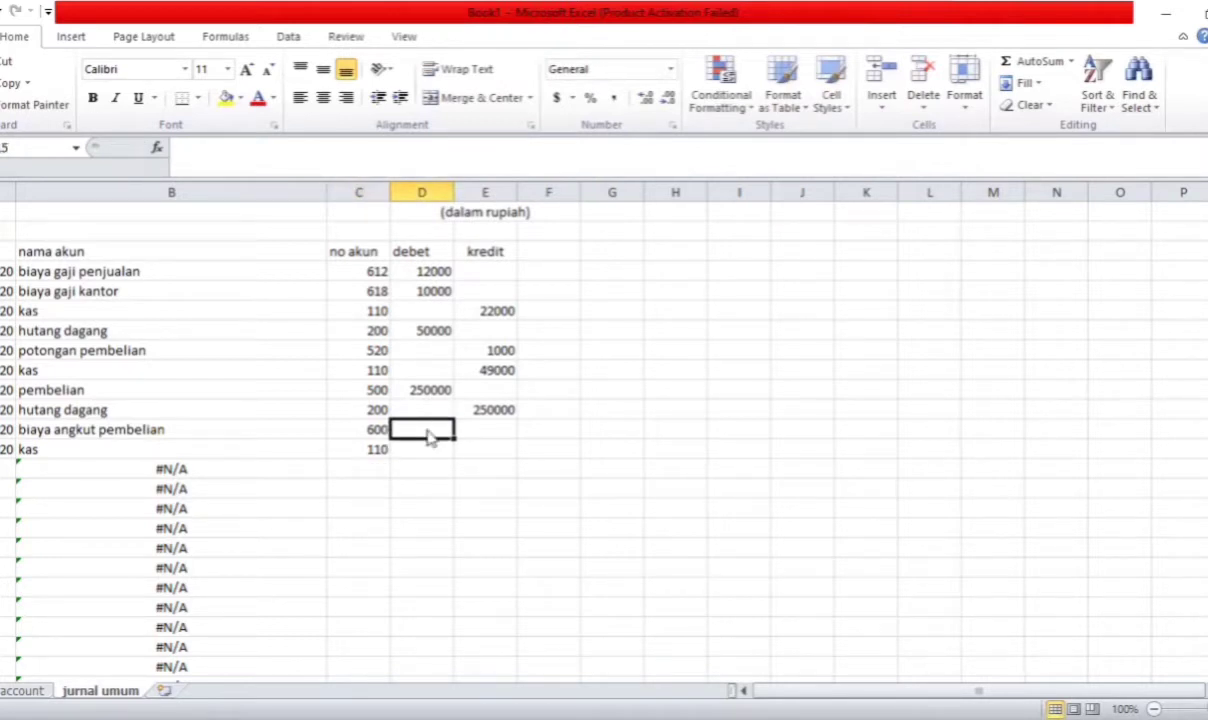
type("10000")
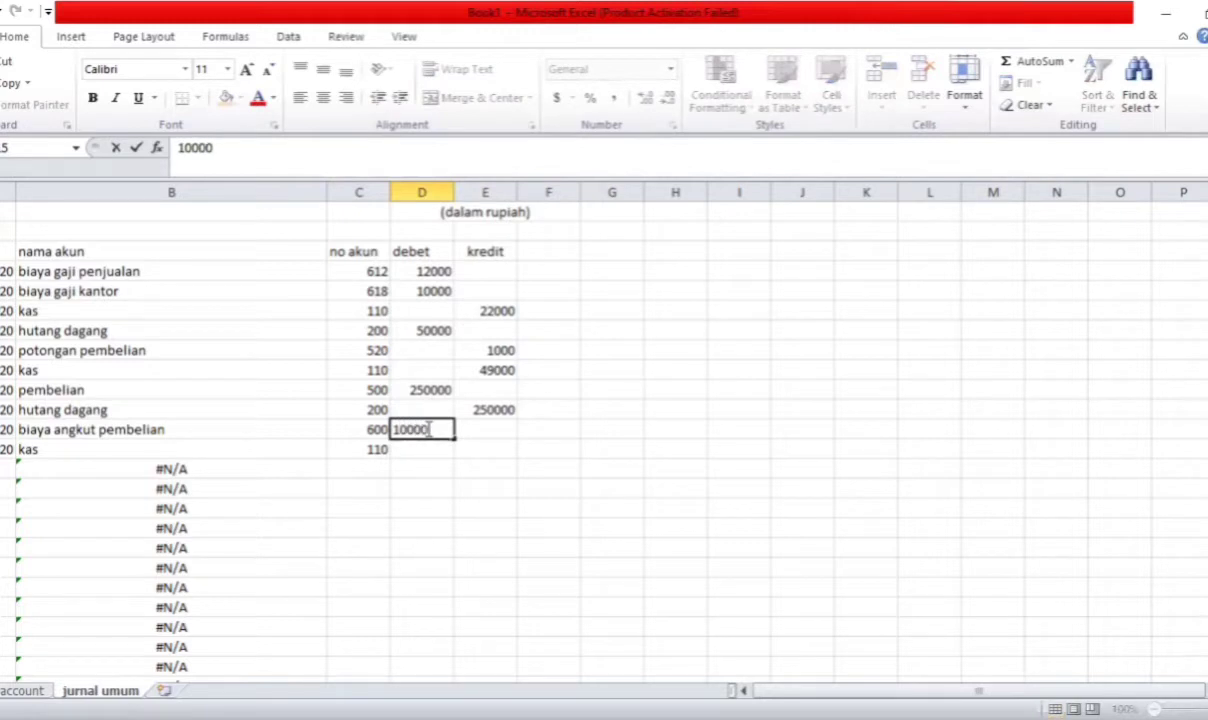
key("Return")
left_click(485, 447)
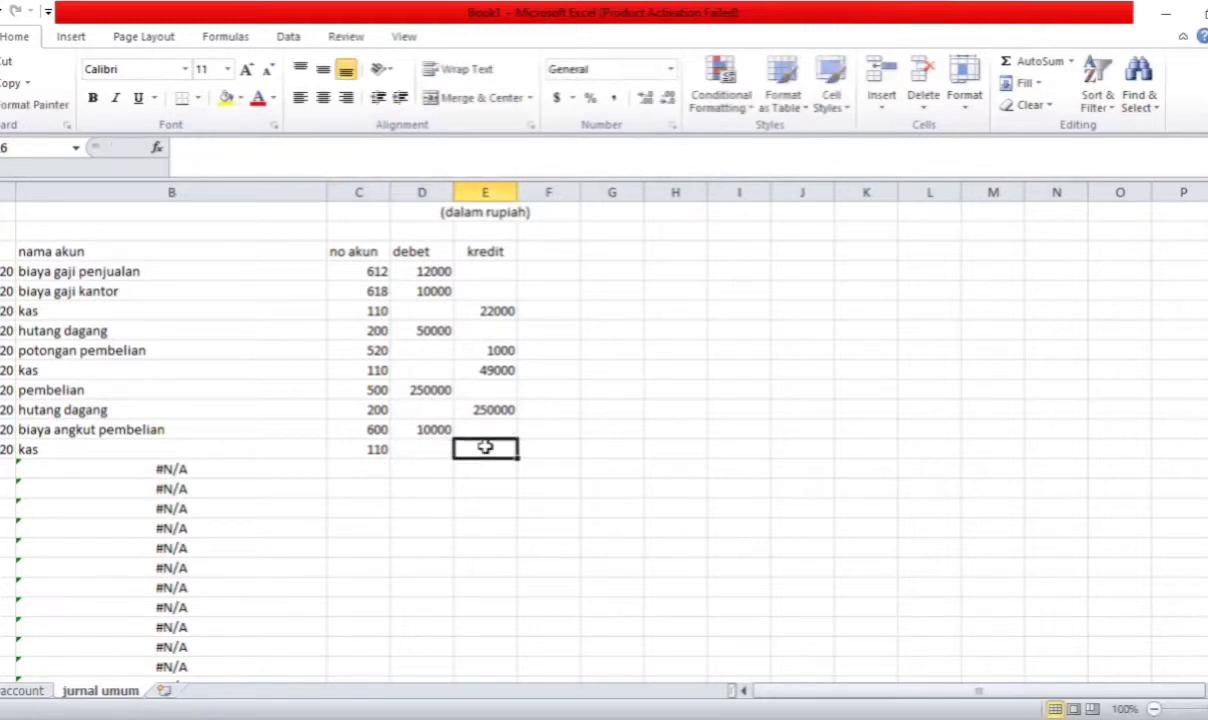
type("10000")
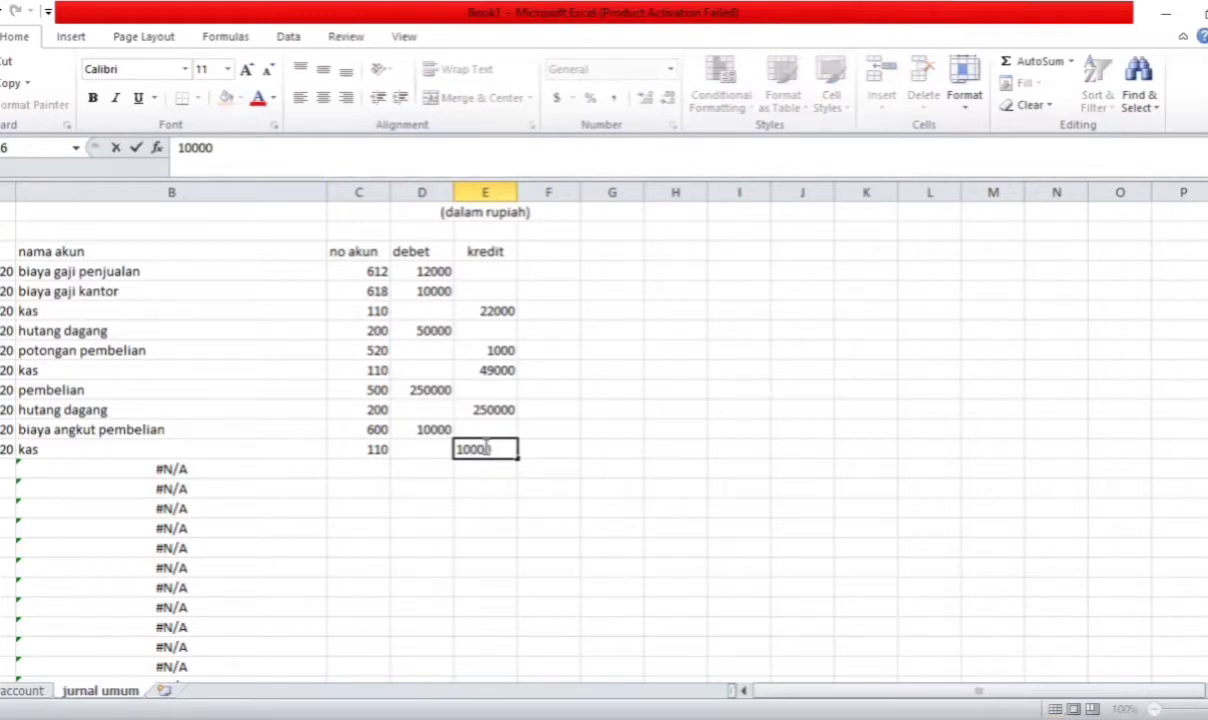
key("Return")
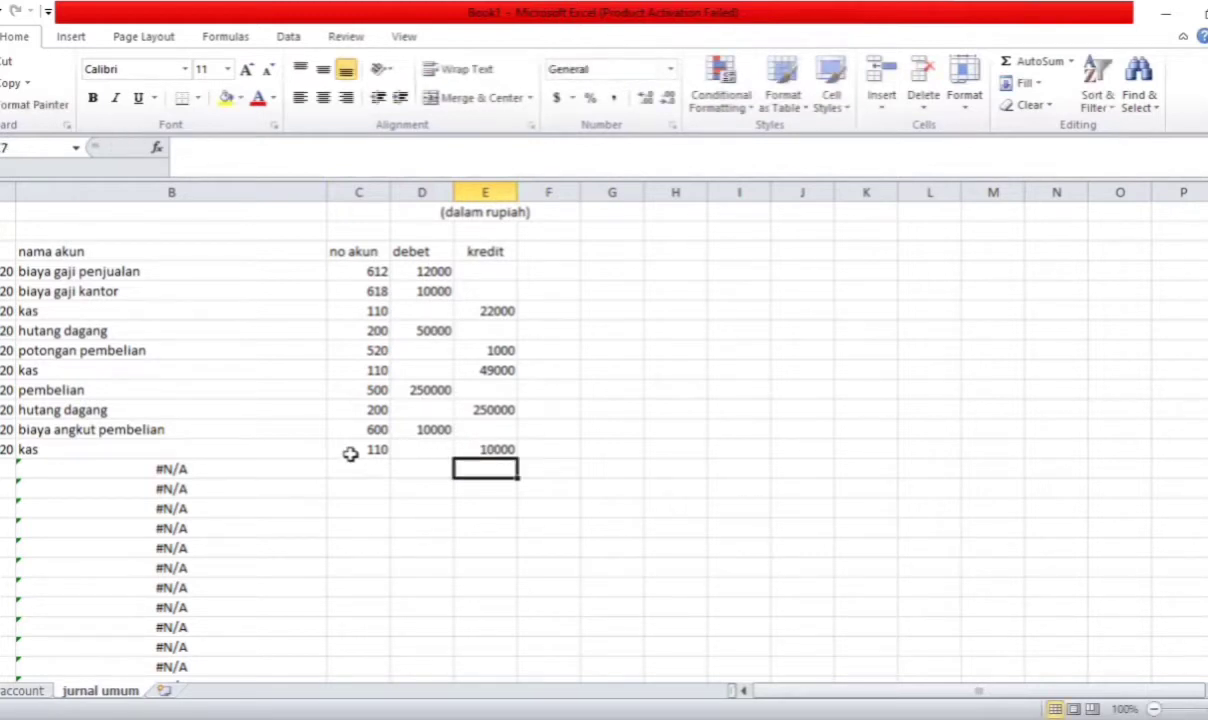
Enter the date 4/1/2020 in cell A17 and copy it into cell A18
left_click(6, 469)
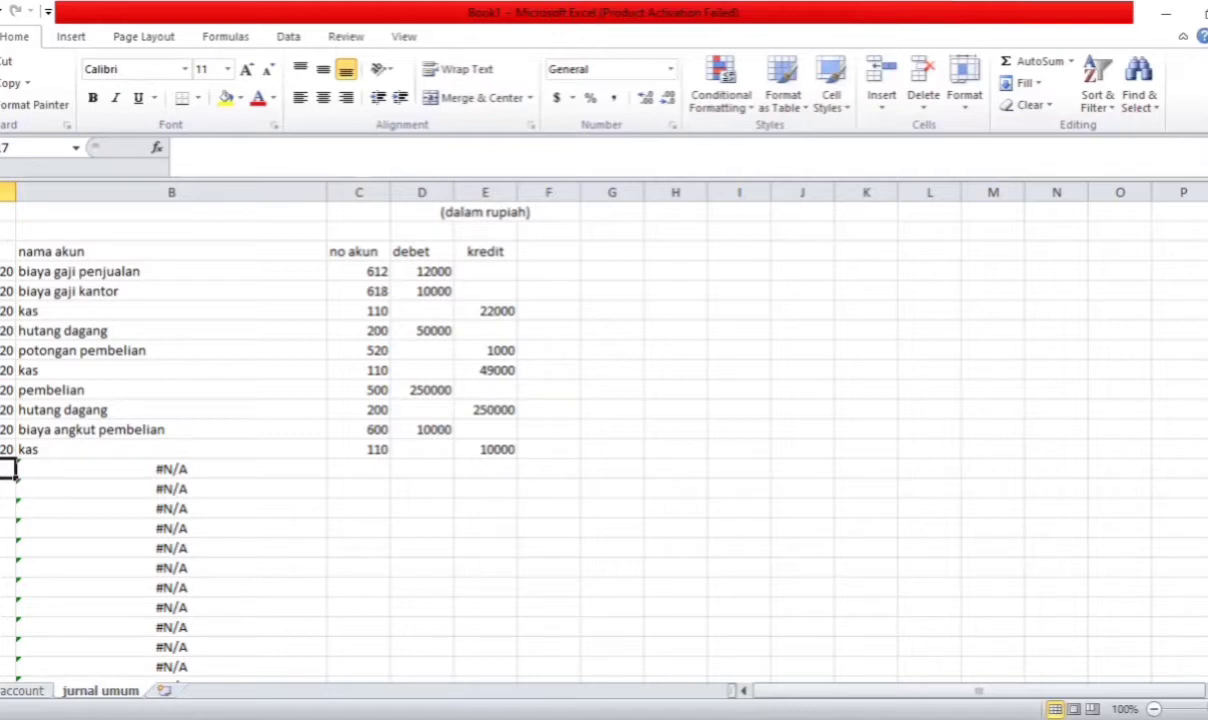
type("4/1/20")
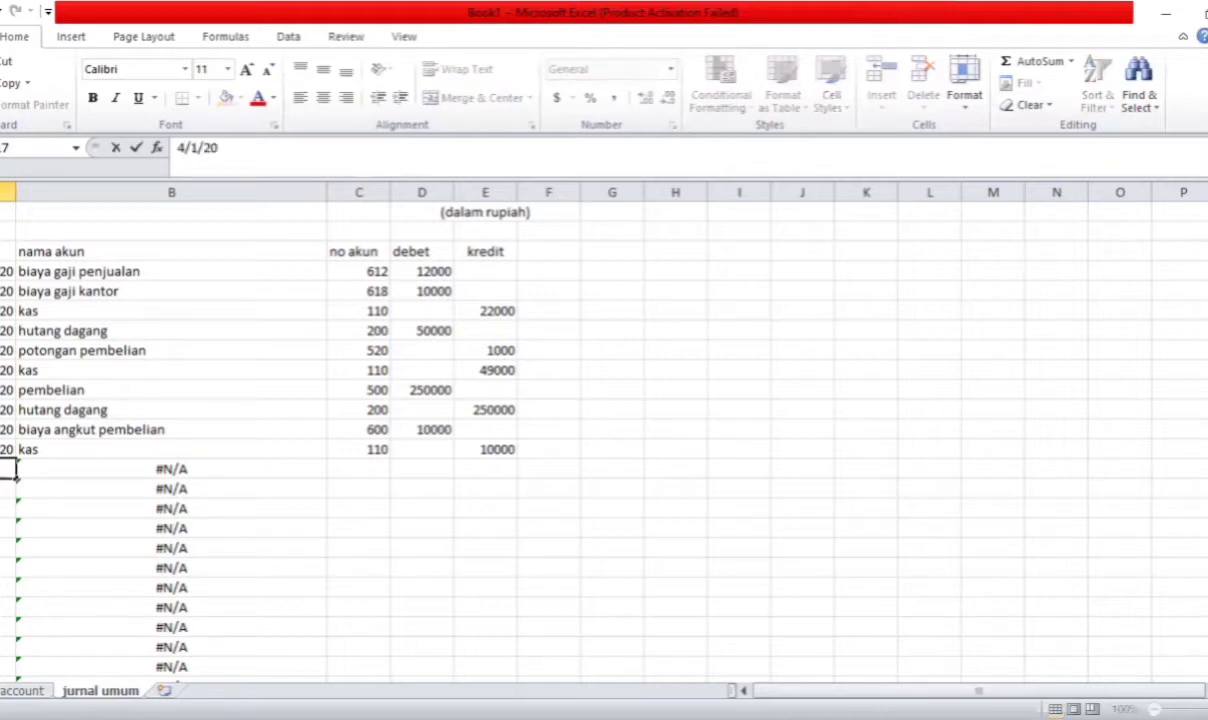
type("0")
key("BackSpace")
type("20")
key("Return")
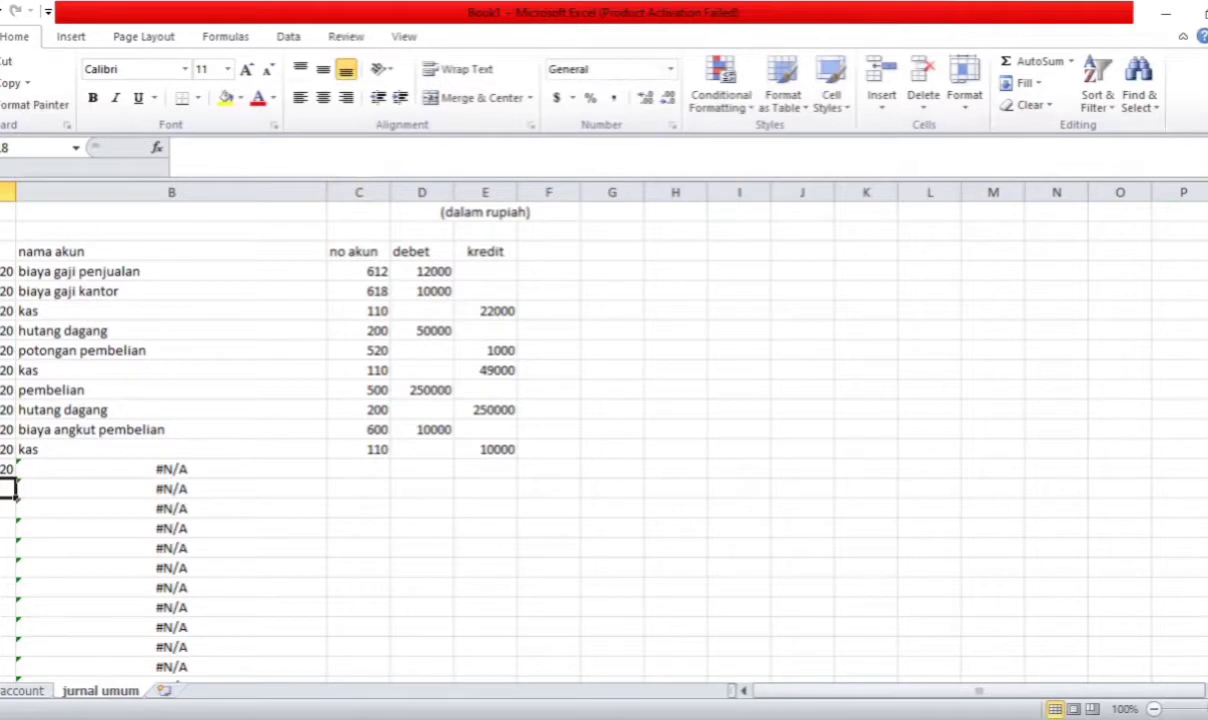
left_click(10, 469)
key("ctrl+c")
left_click(10, 487)
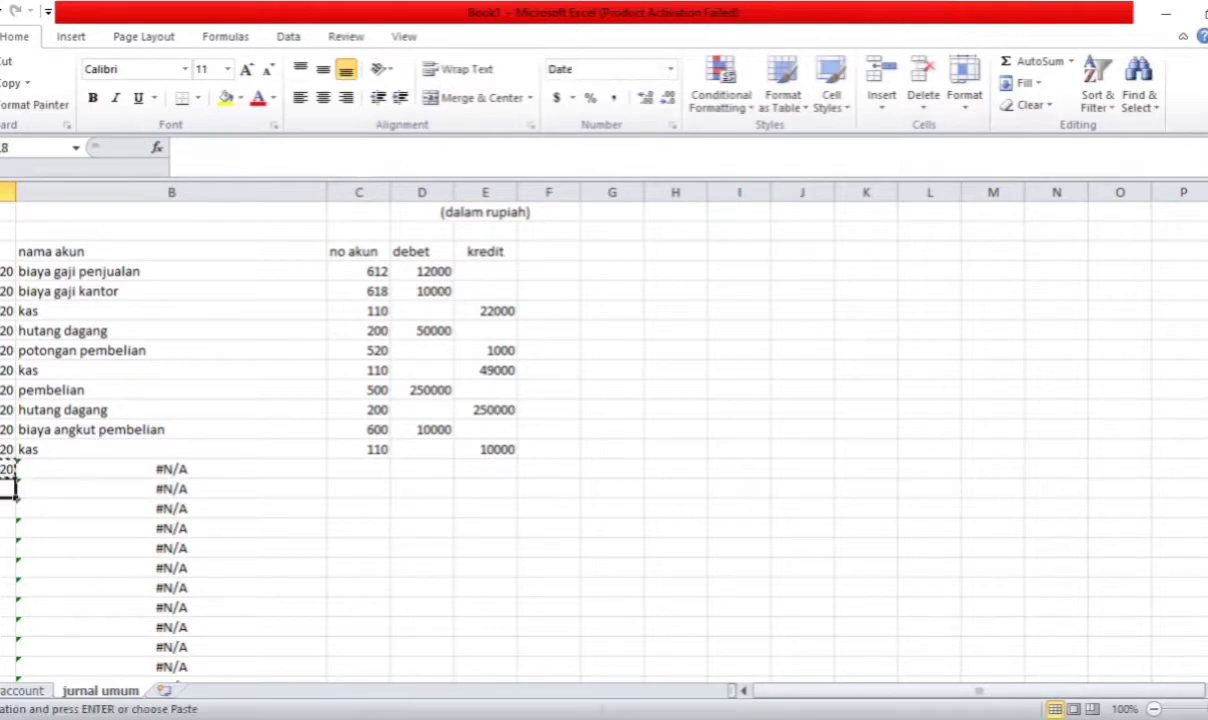
key("ctrl+v")
Enter account numbers 500 in cell C17 and 200 in cell C18
left_click(366, 472)
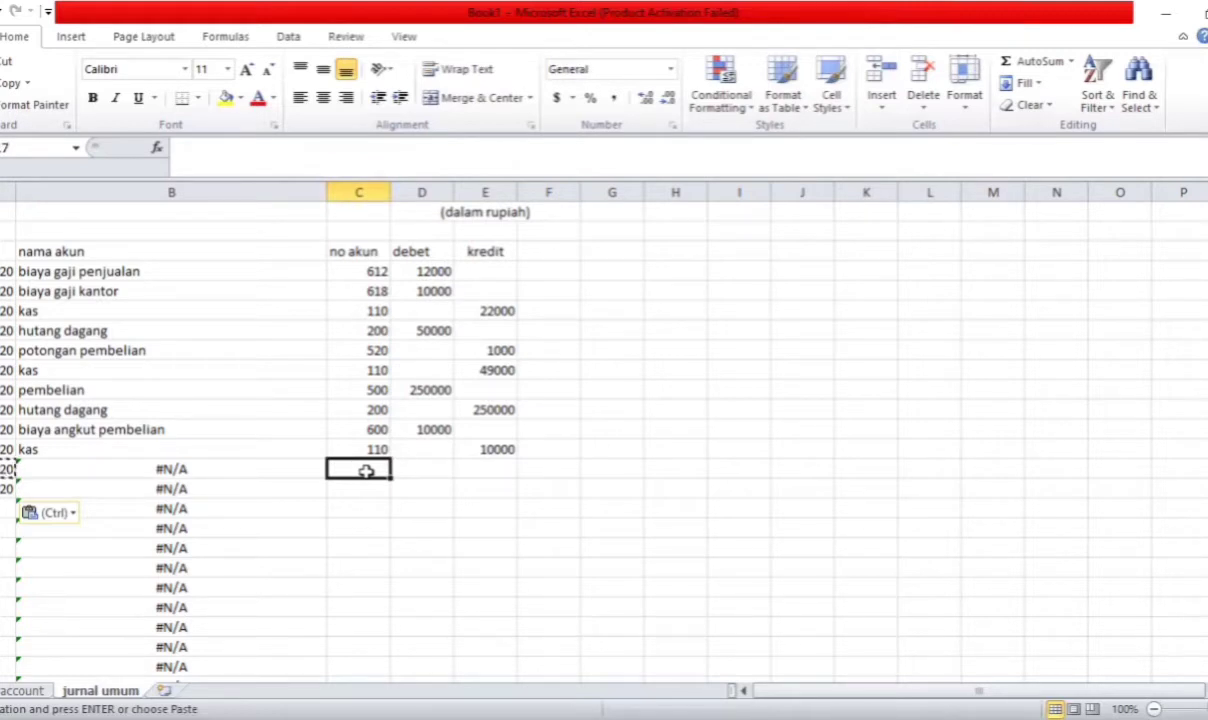
type("500")
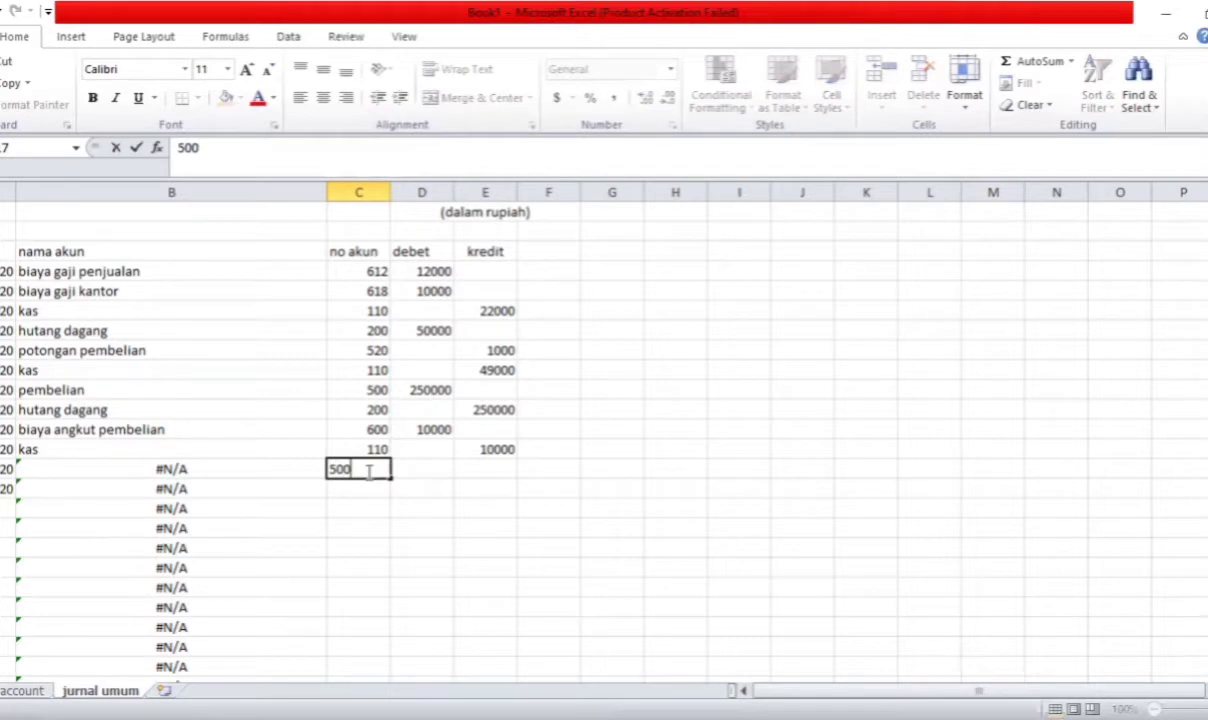
key("Return")
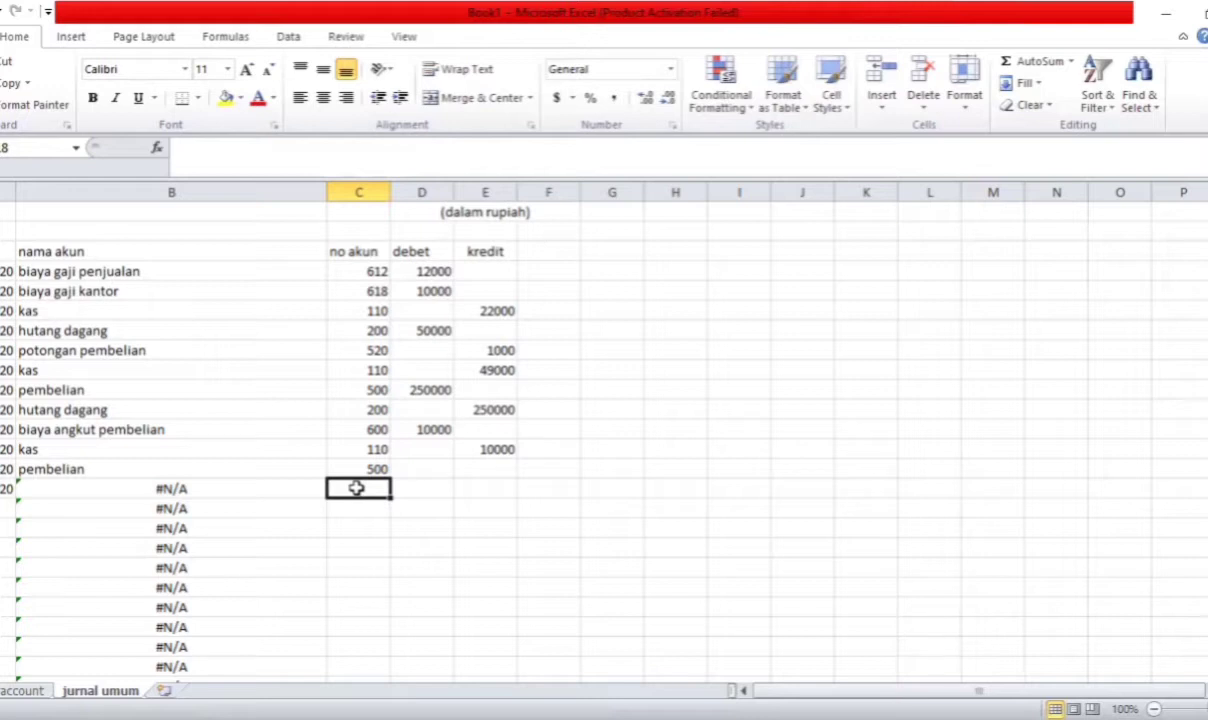
type("200")
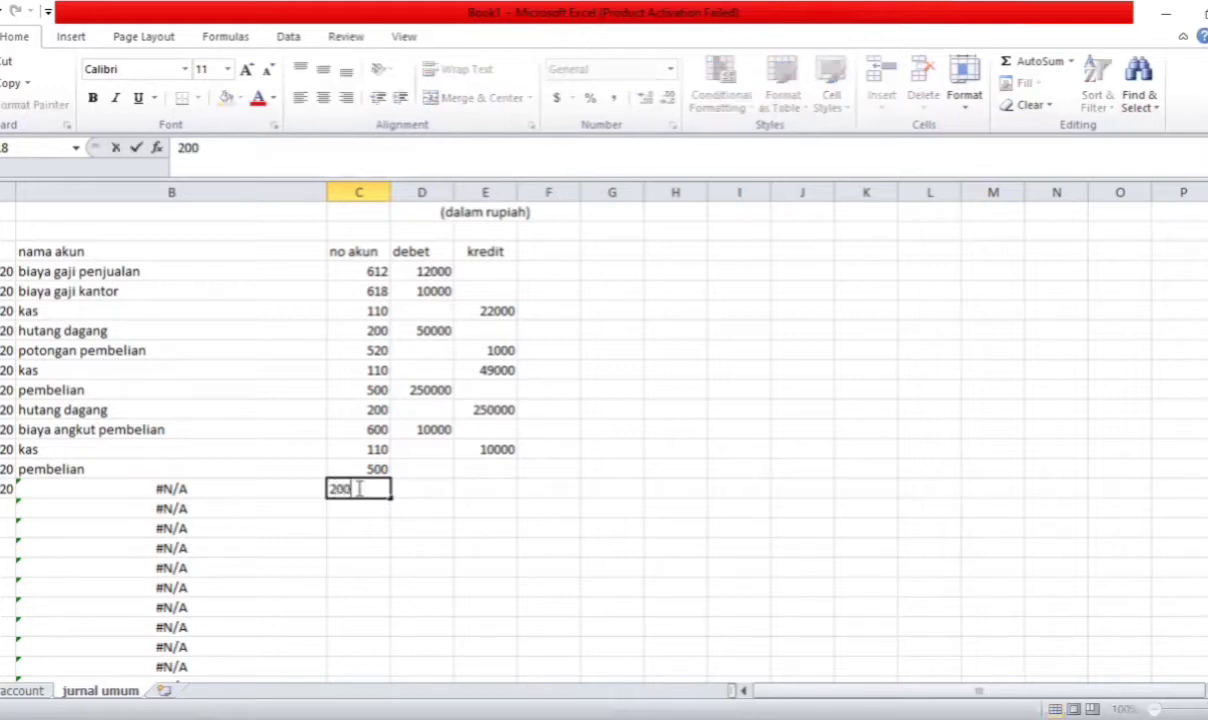
key("Return")
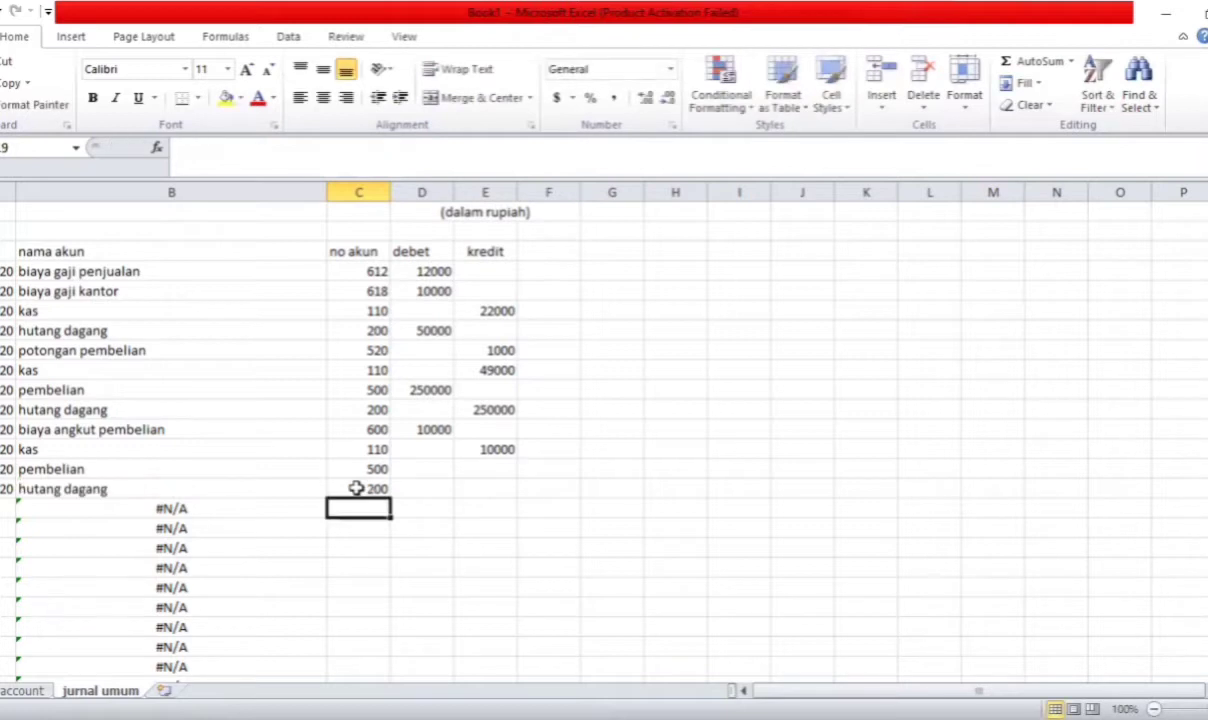
Enter 200000 as the pembelian debit in cell D17 and as the hutang dagang credit in cell E18
left_click(440, 465)
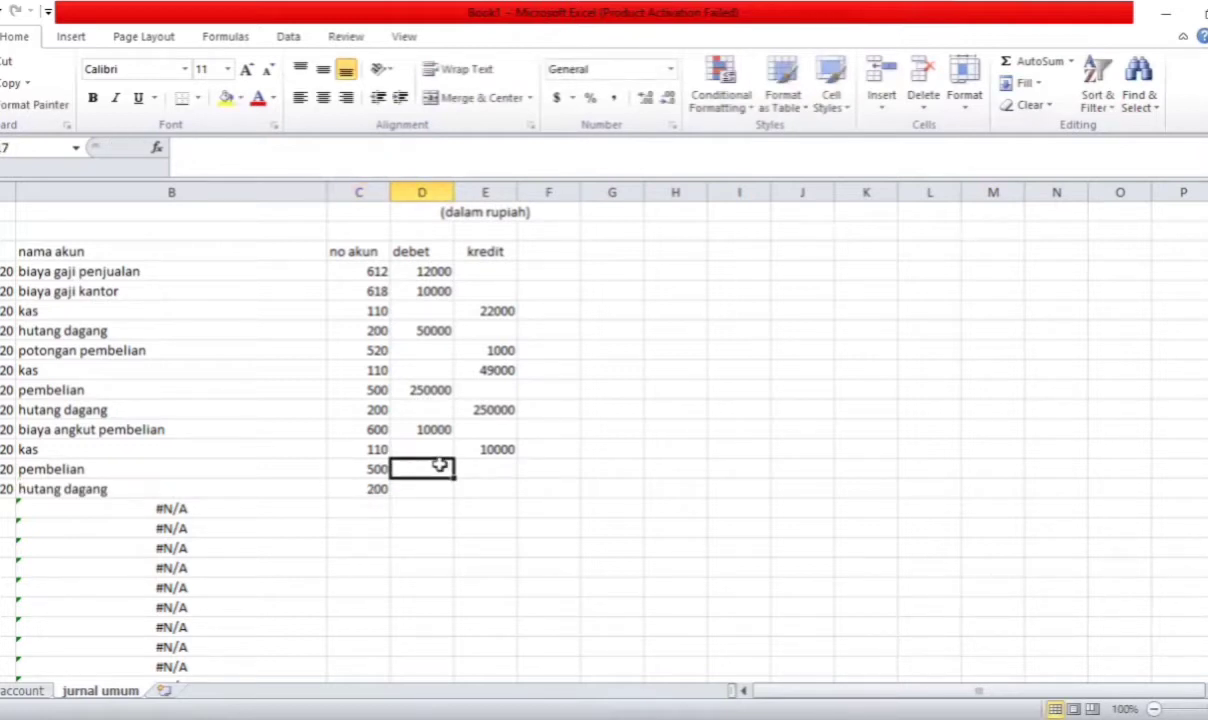
type("200000")
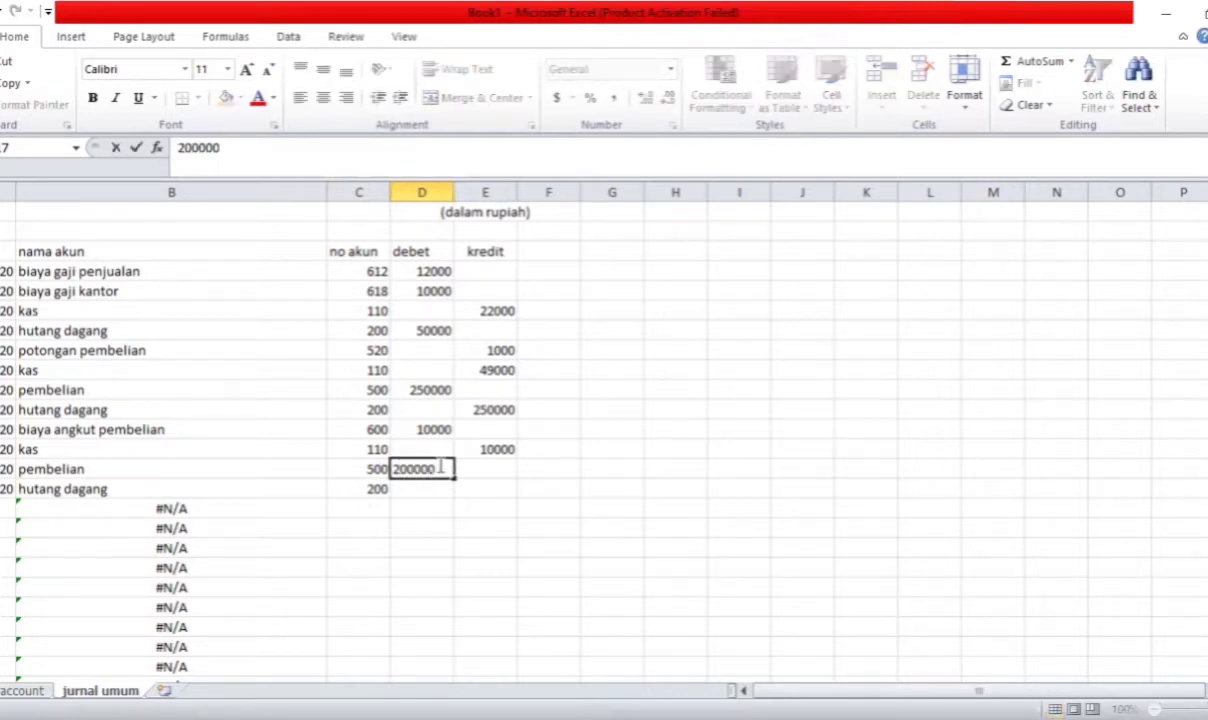
key("Return")
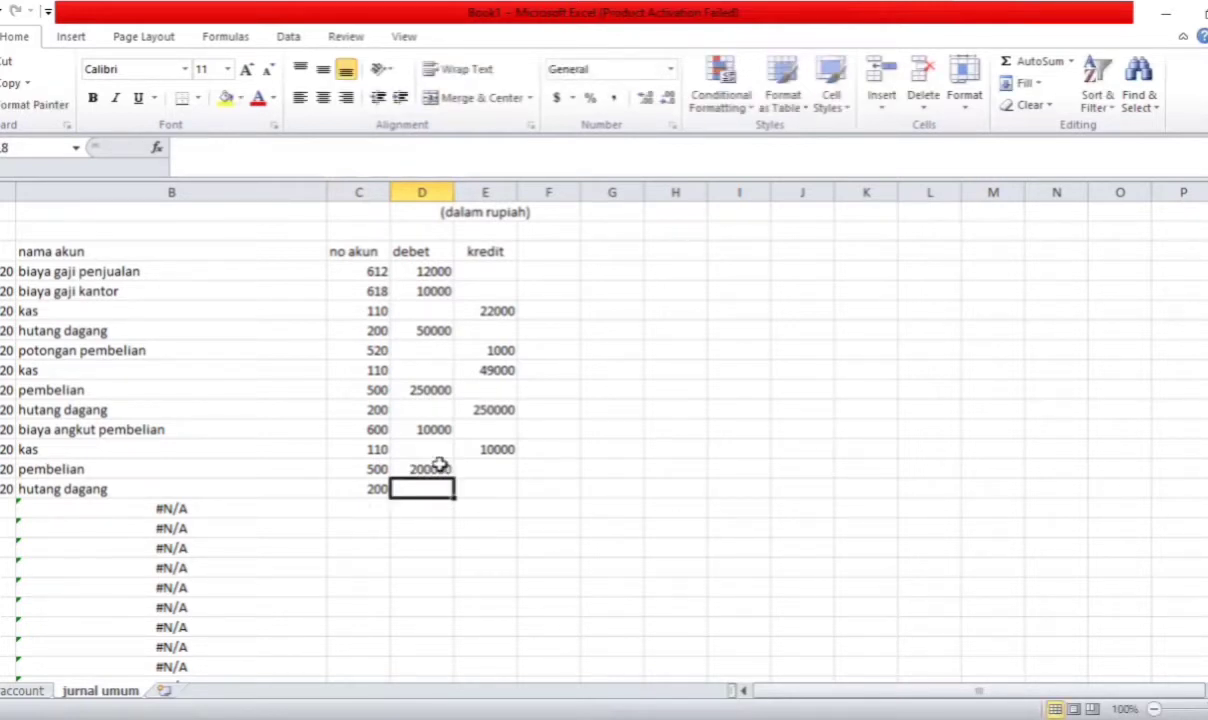
left_click(491, 489)
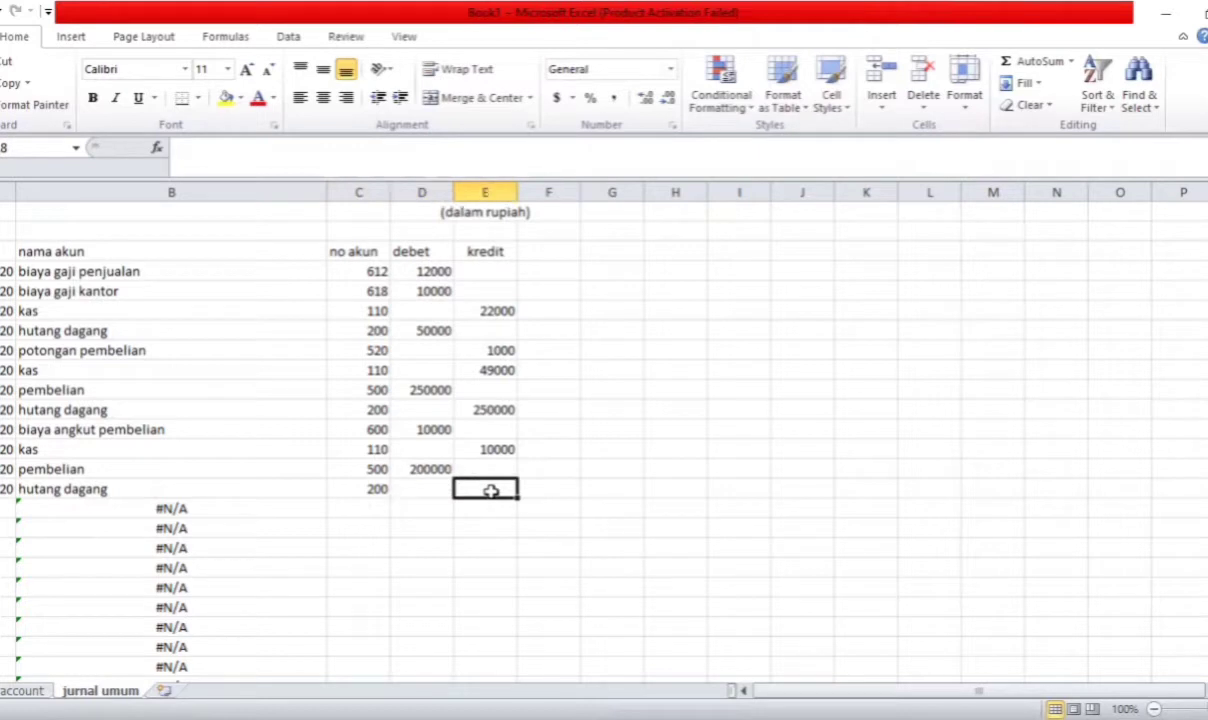
type("20000")
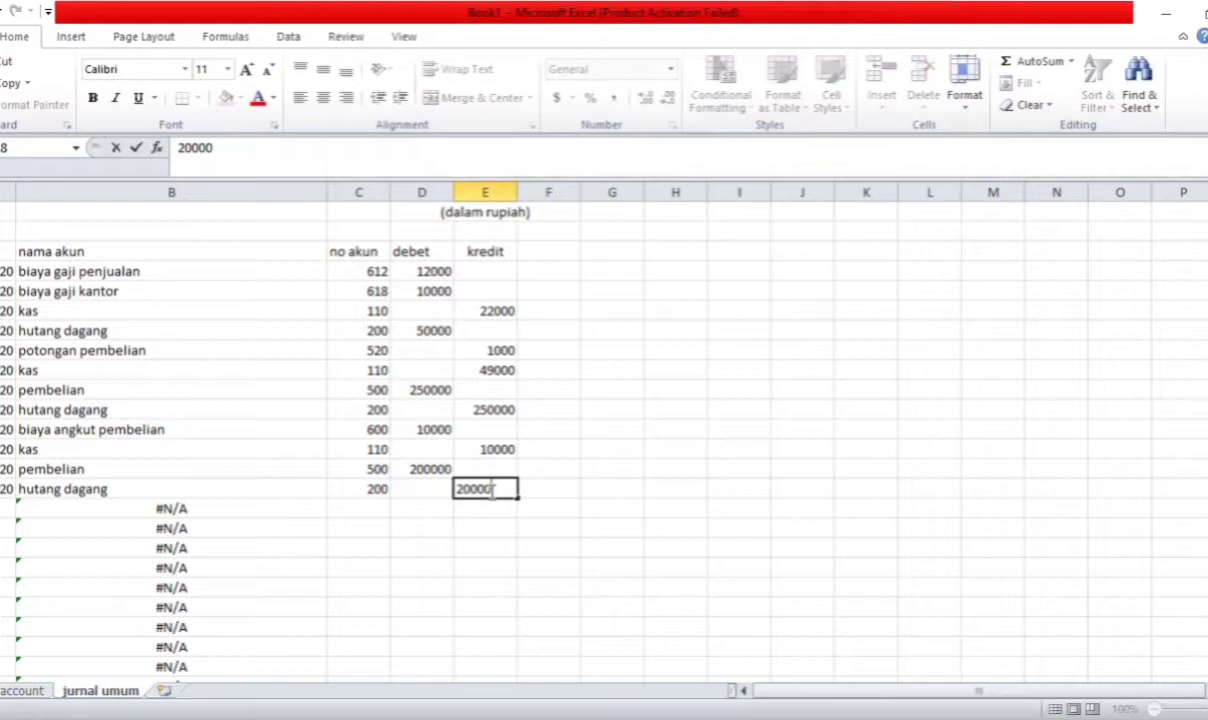
type("0")
key("Return")
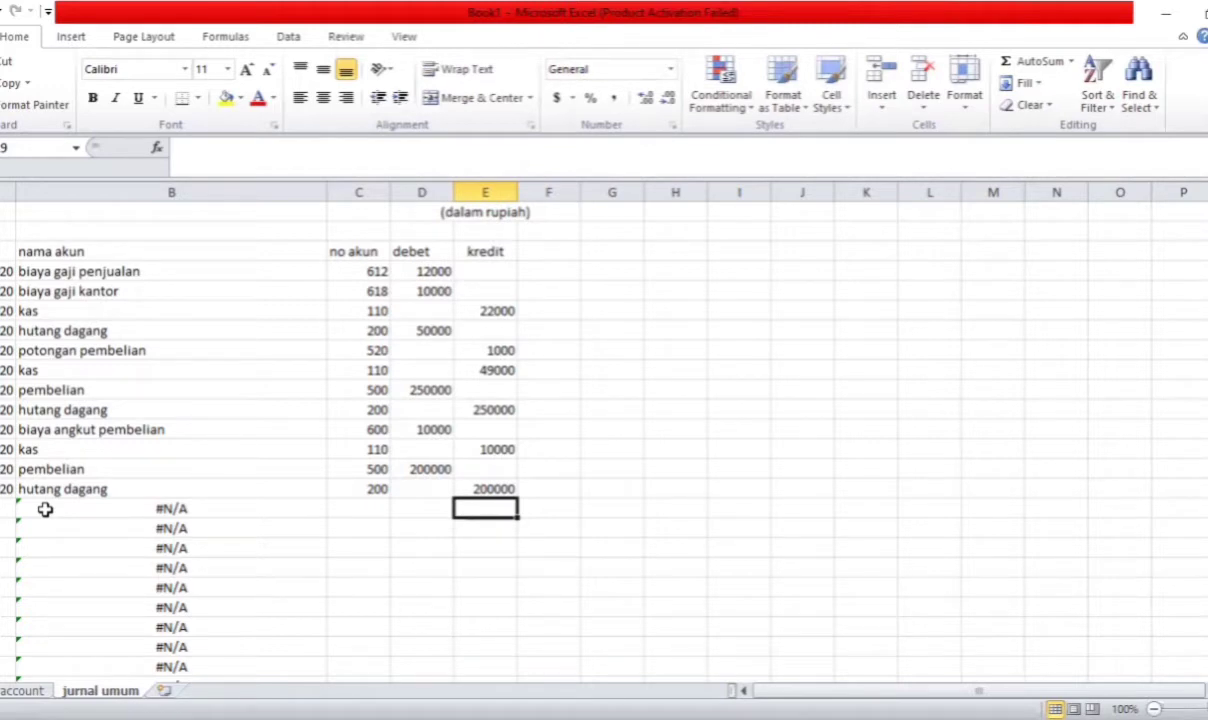
Enter the date 5/1/2020 in cell A19 and copy it into cell A20
left_click(7, 508)
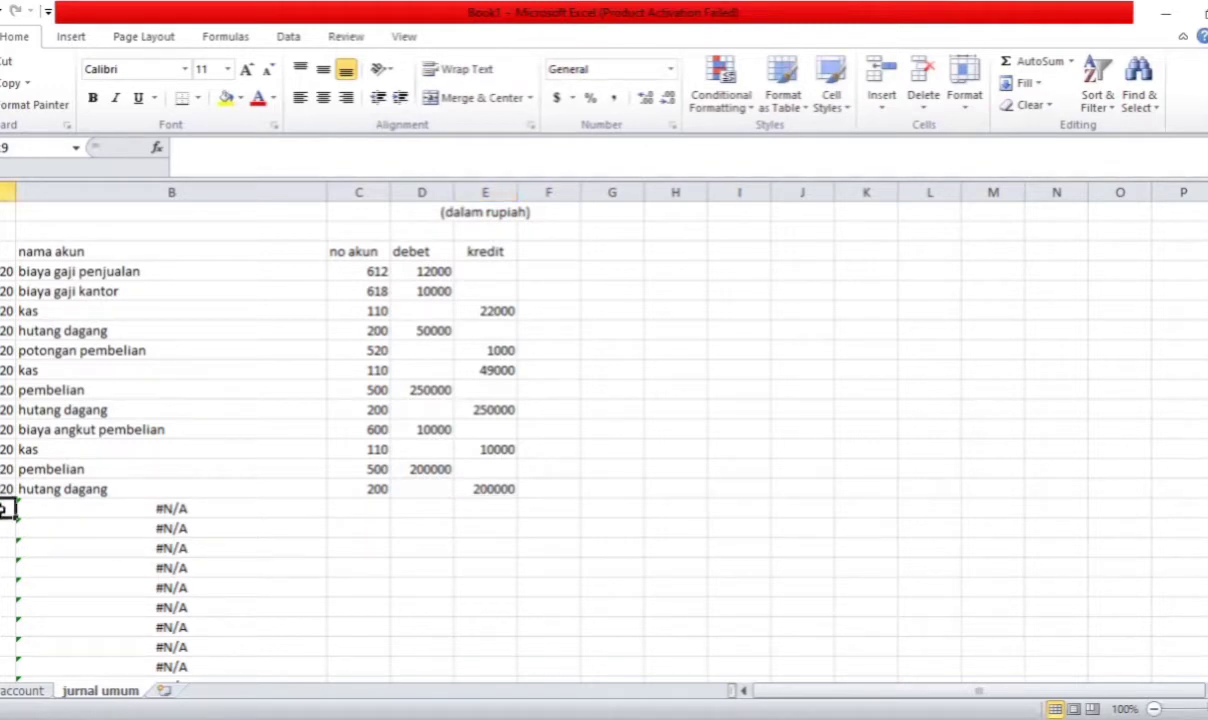
type("5/1/2020")
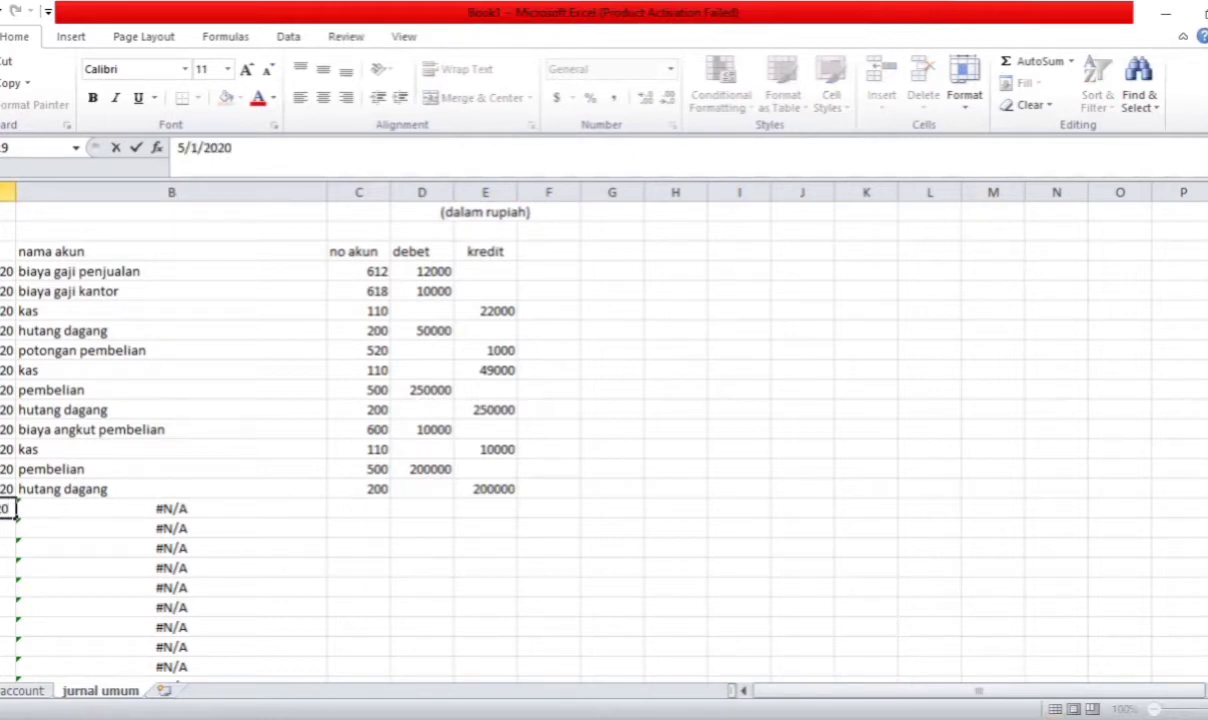
key("Return")
left_click(12, 512)
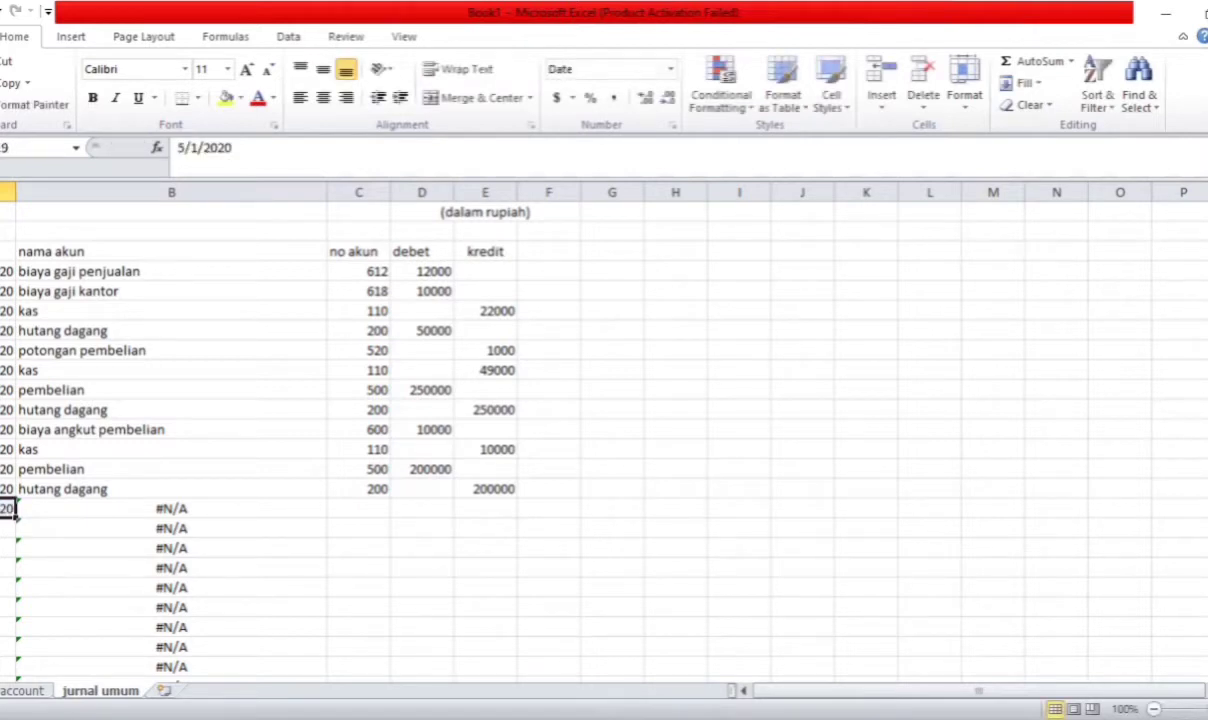
key("ctrl+c")
left_click(10, 528)
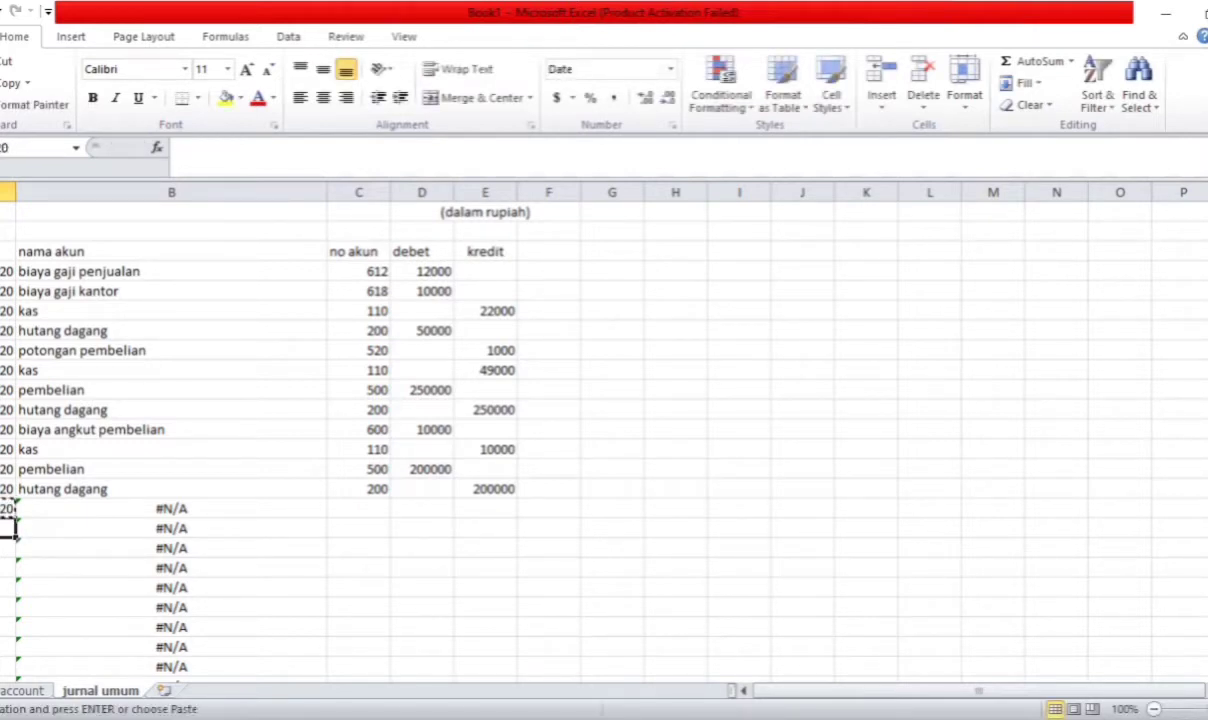
key("ctrl+v")
left_click(366, 508)
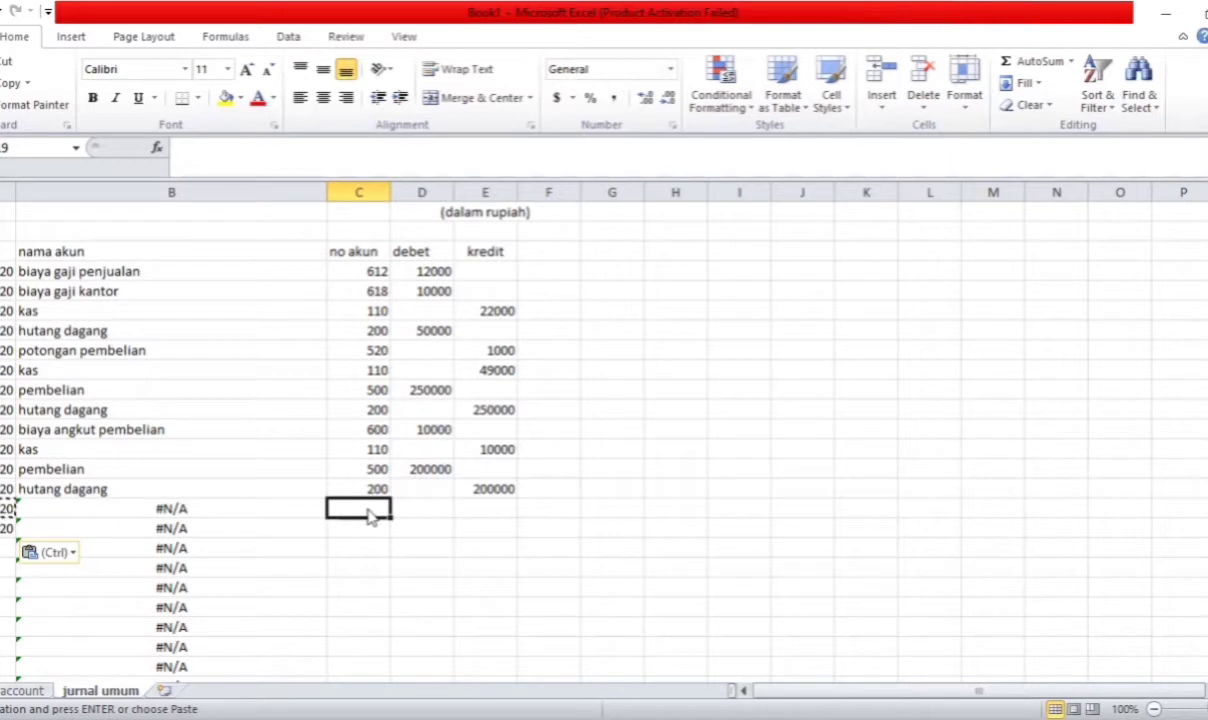
Enter account numbers 120 and 400 in the next two dated rows of the general journal
type("120")
key("Return")
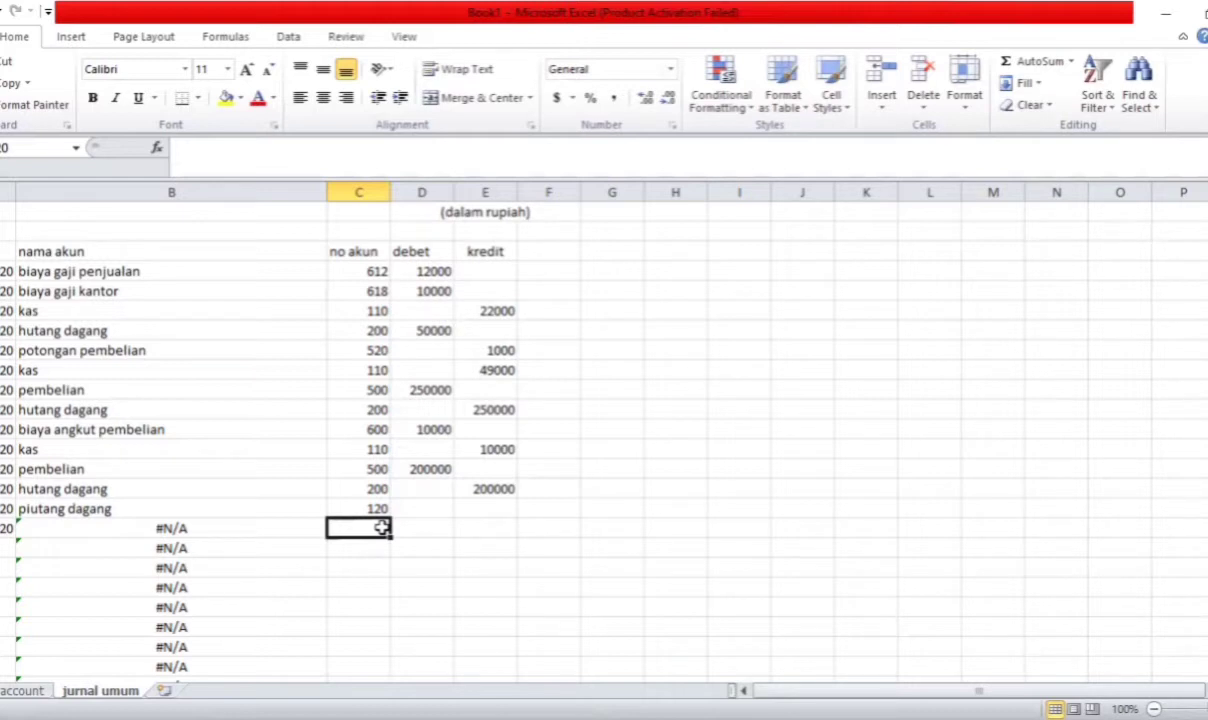
type("400")
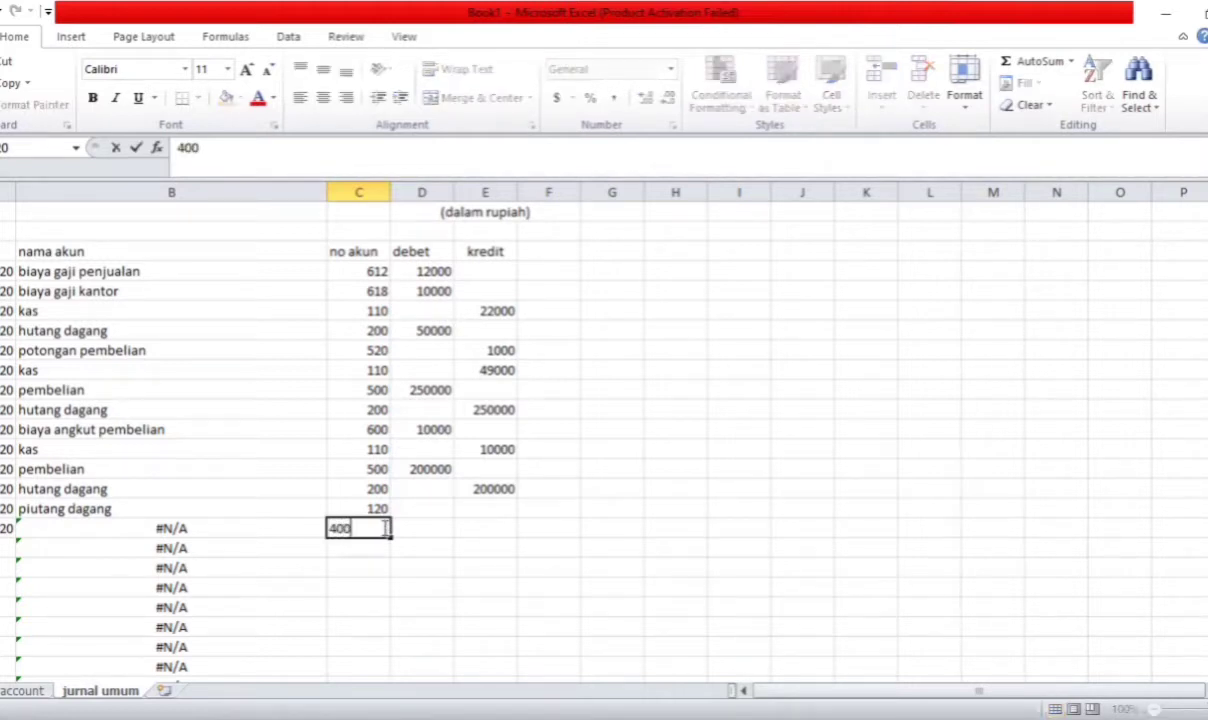
key("Return")
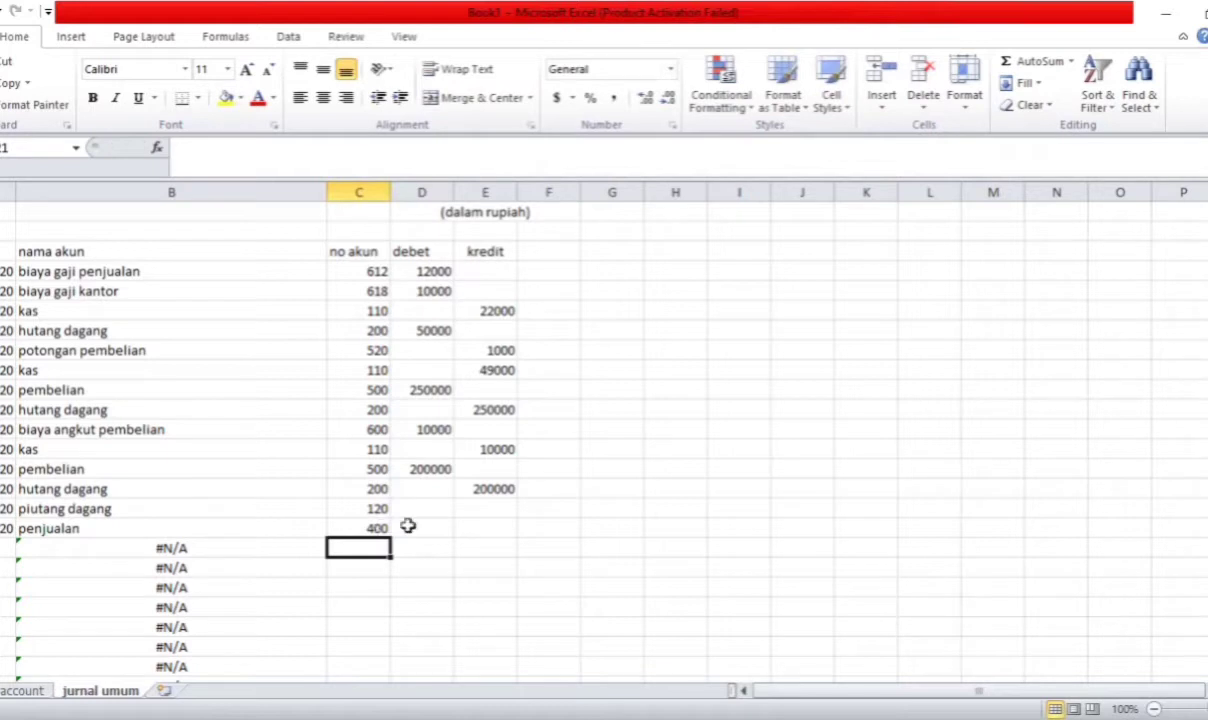
Record a debit of 150000 for piutang dagang and a credit of 150000 for the penjualan row below it
left_click(415, 506)
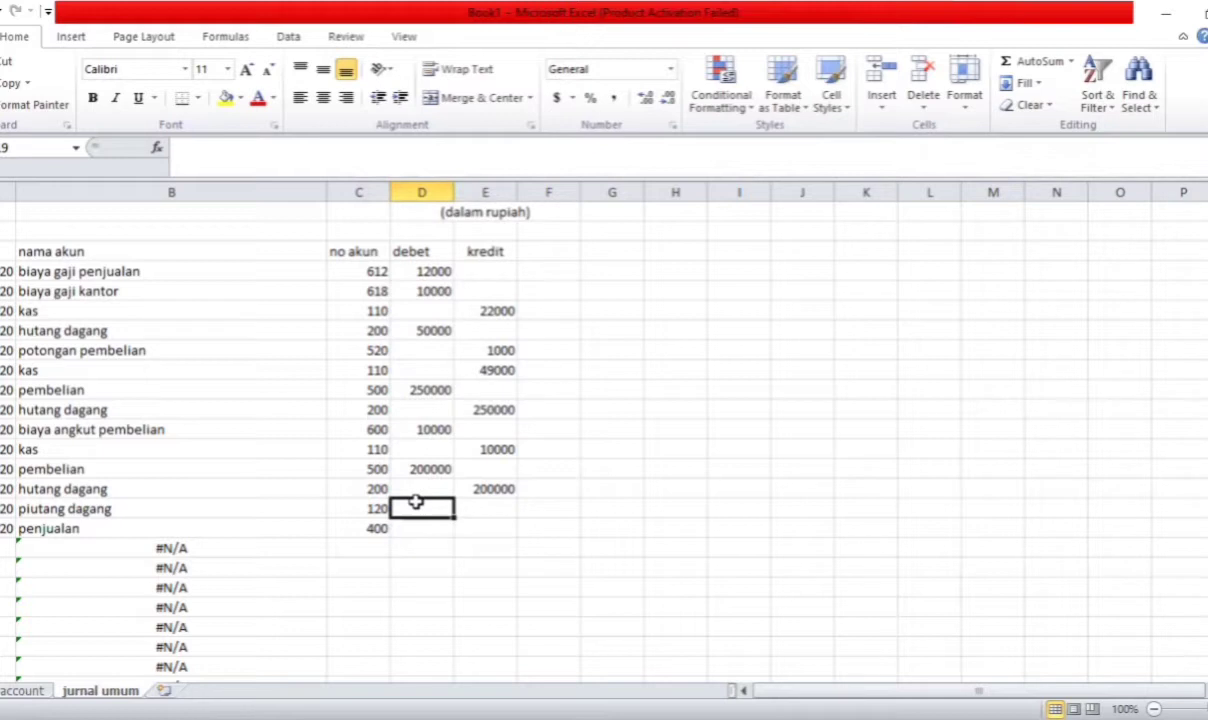
type("1")
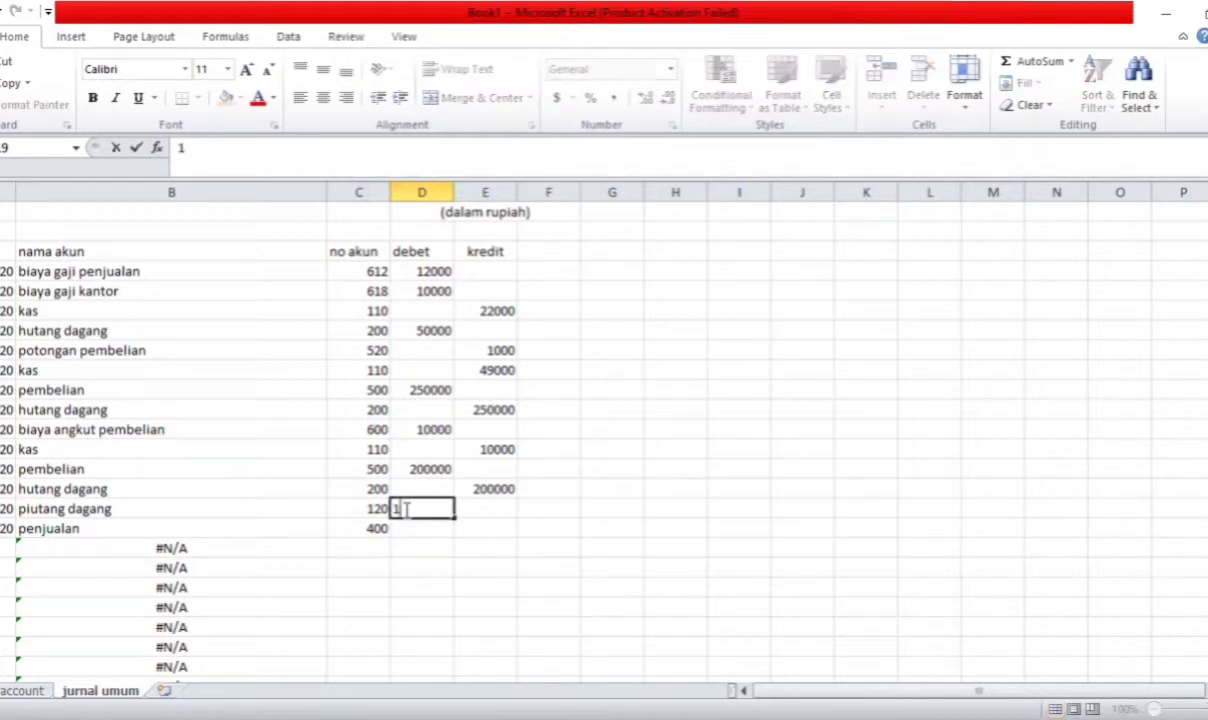
type("50000")
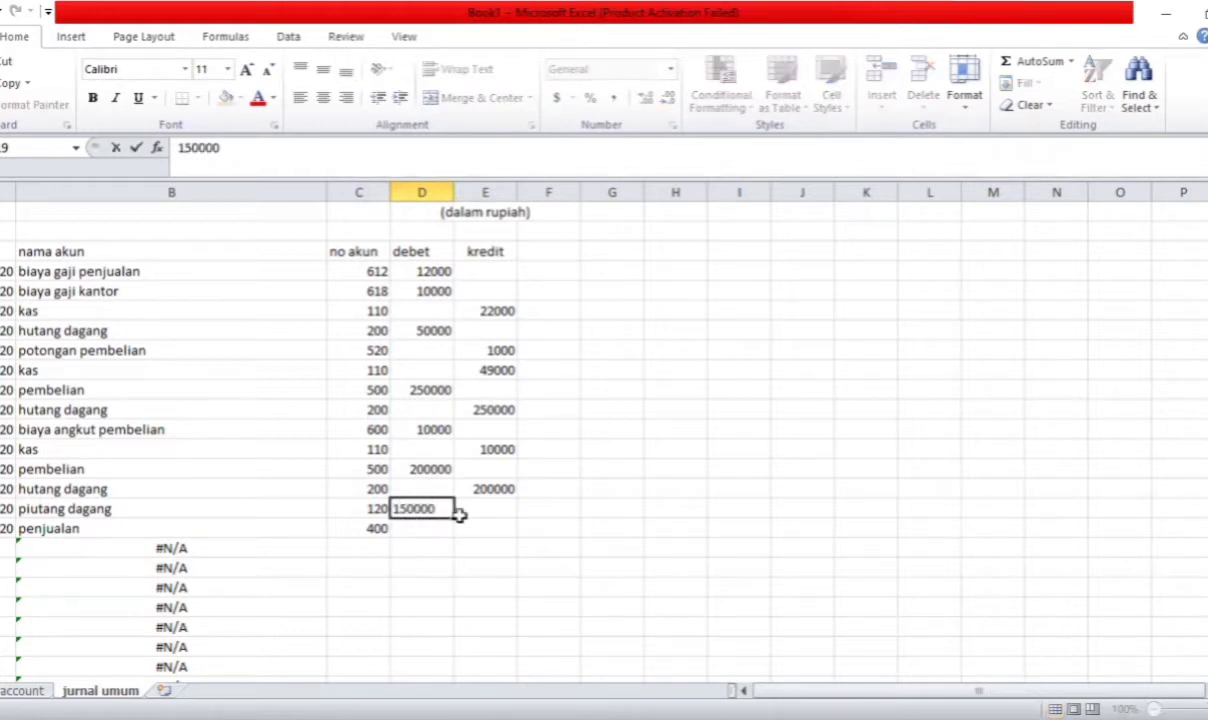
left_click(477, 530)
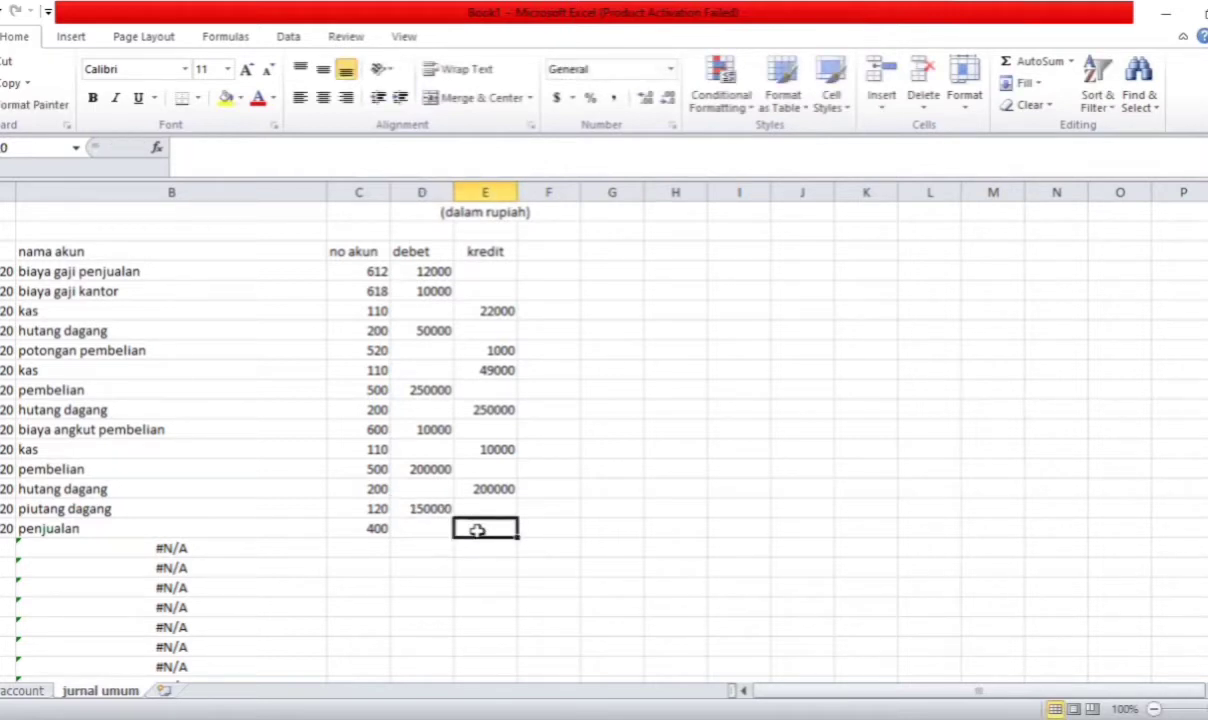
type("15")
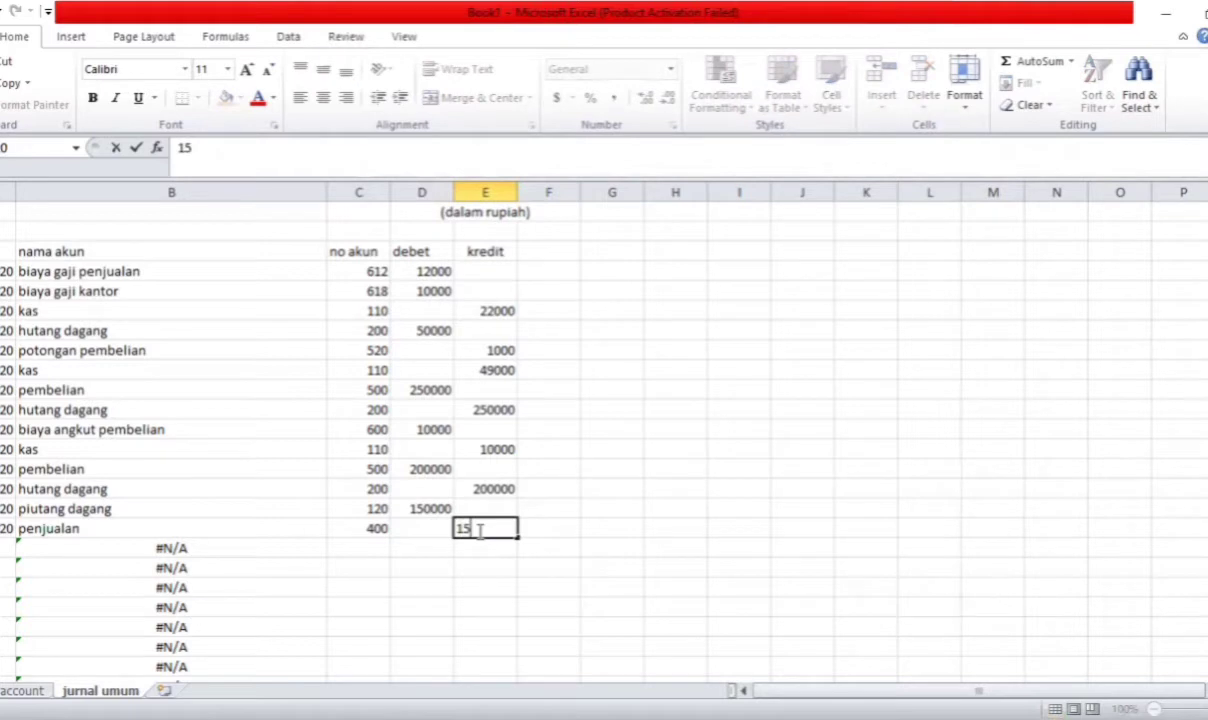
type("0000")
key("Return")
Enter the date 7/1/2020 in the first empty journal row and copy it to the row below
type("7")
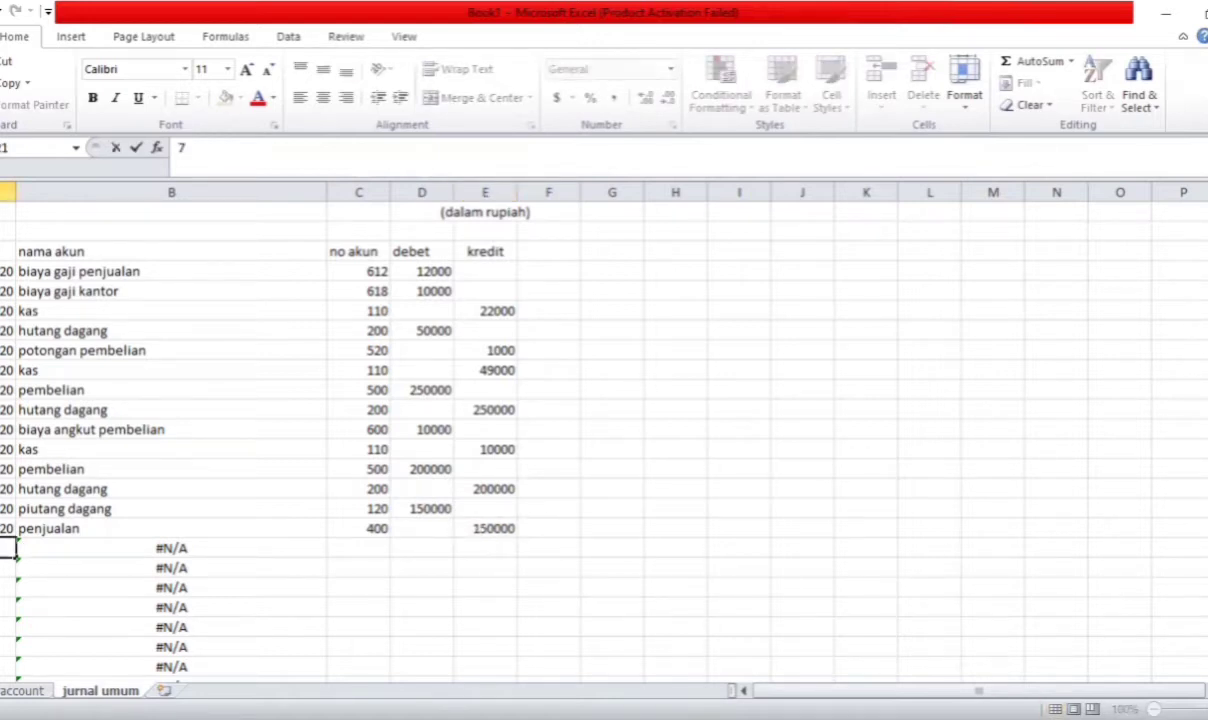
type("/1/2020")
key("Return")
left_click(8, 548)
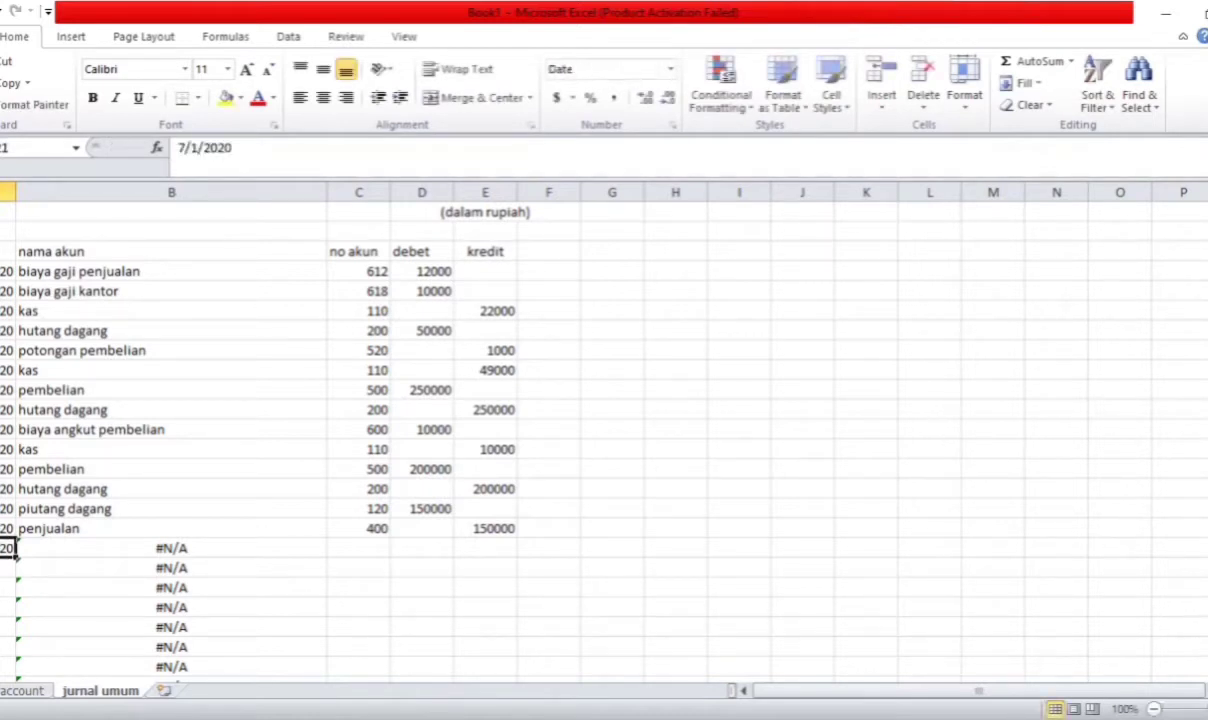
key("ctrl+c")
left_click(8, 567)
key("ctrl+v")
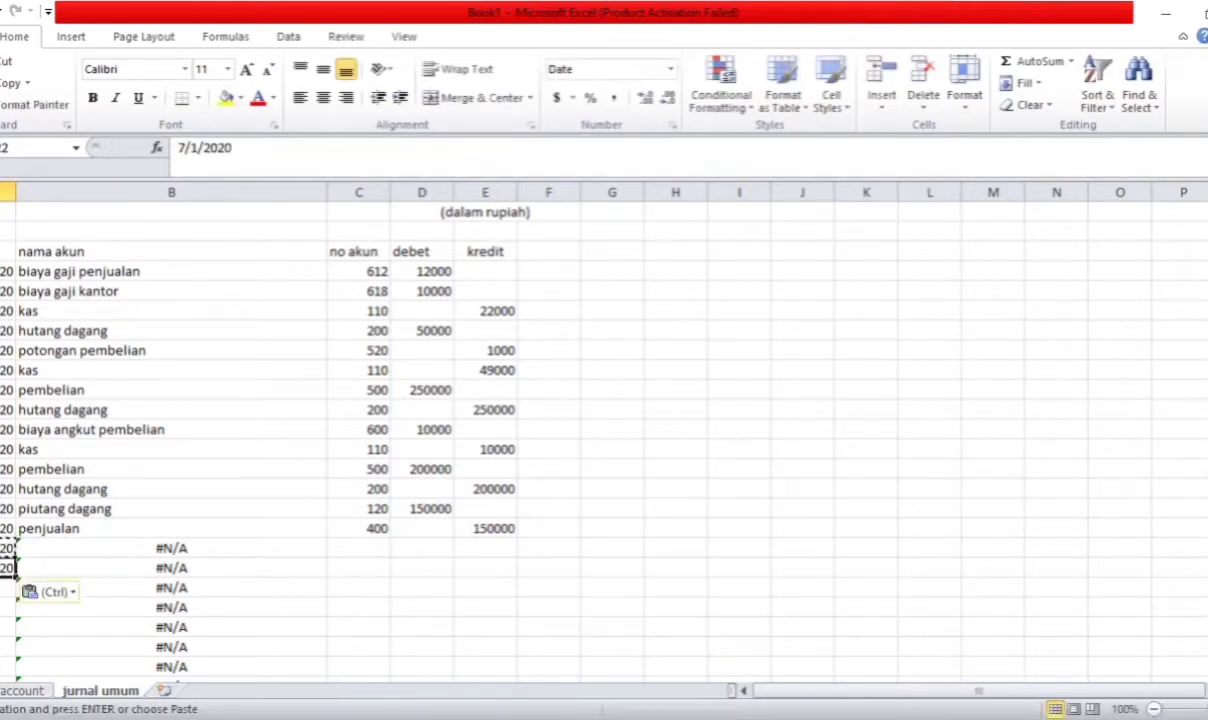
Enter account numbers 110 and 120 for the two 7/1/2020 journal rows
left_click(378, 546)
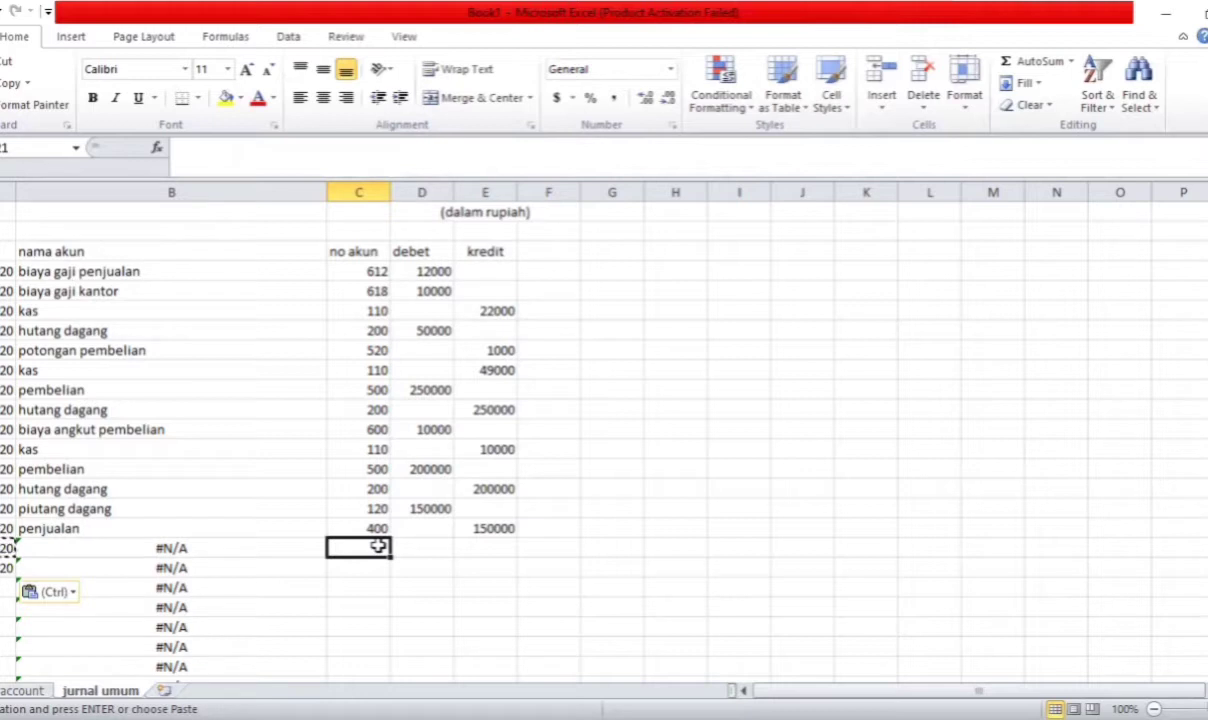
type("110")
key("Return")
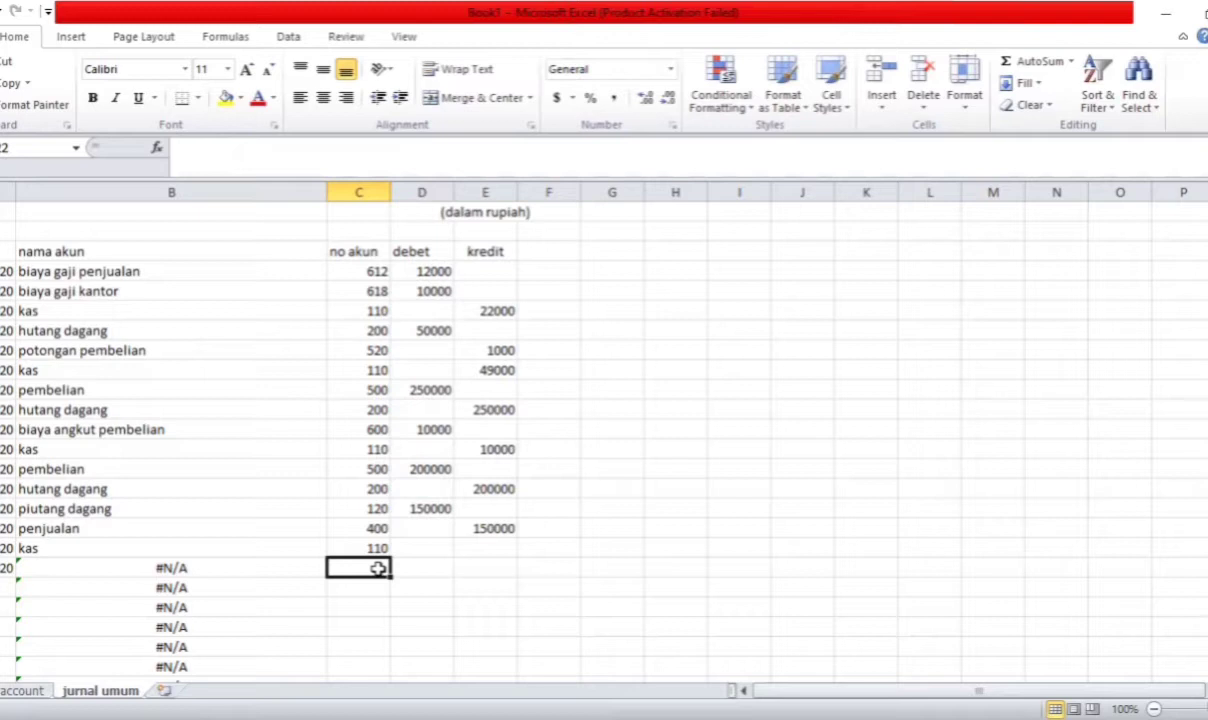
type("120")
key("Return")
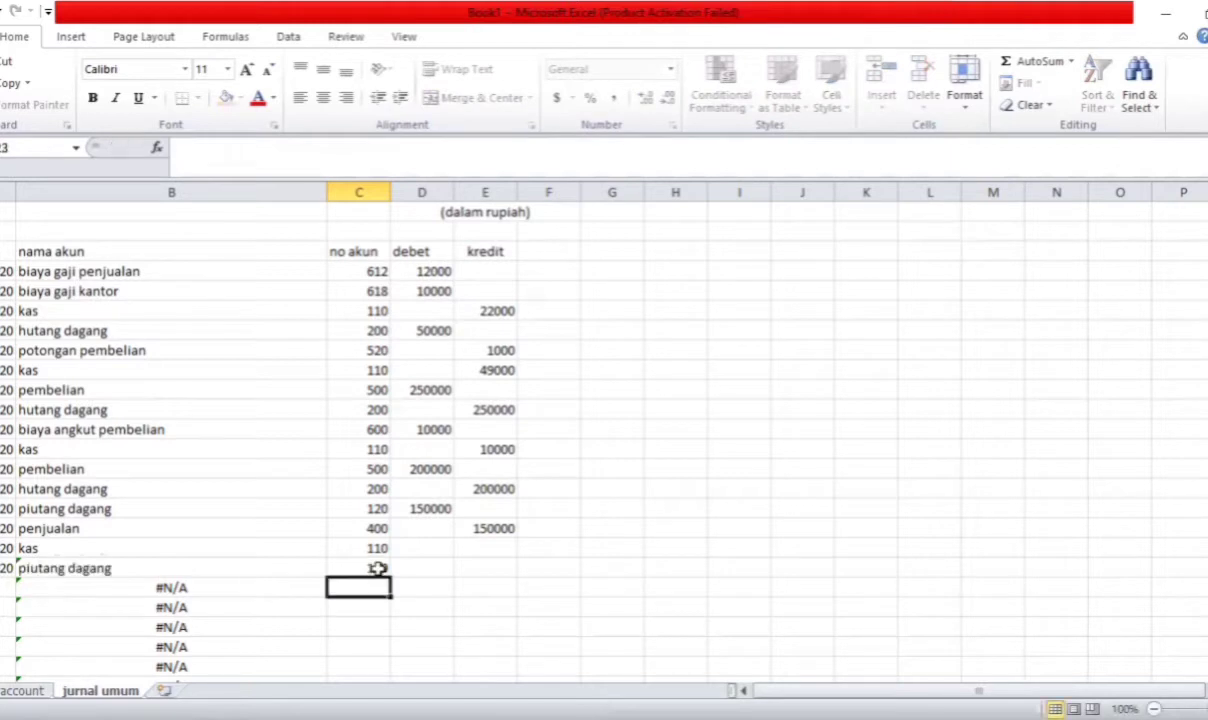
Record a debit of 100000 for kas and a credit of 100000 for piutang dagang in the 7/1/2020 rows
left_click(424, 544)
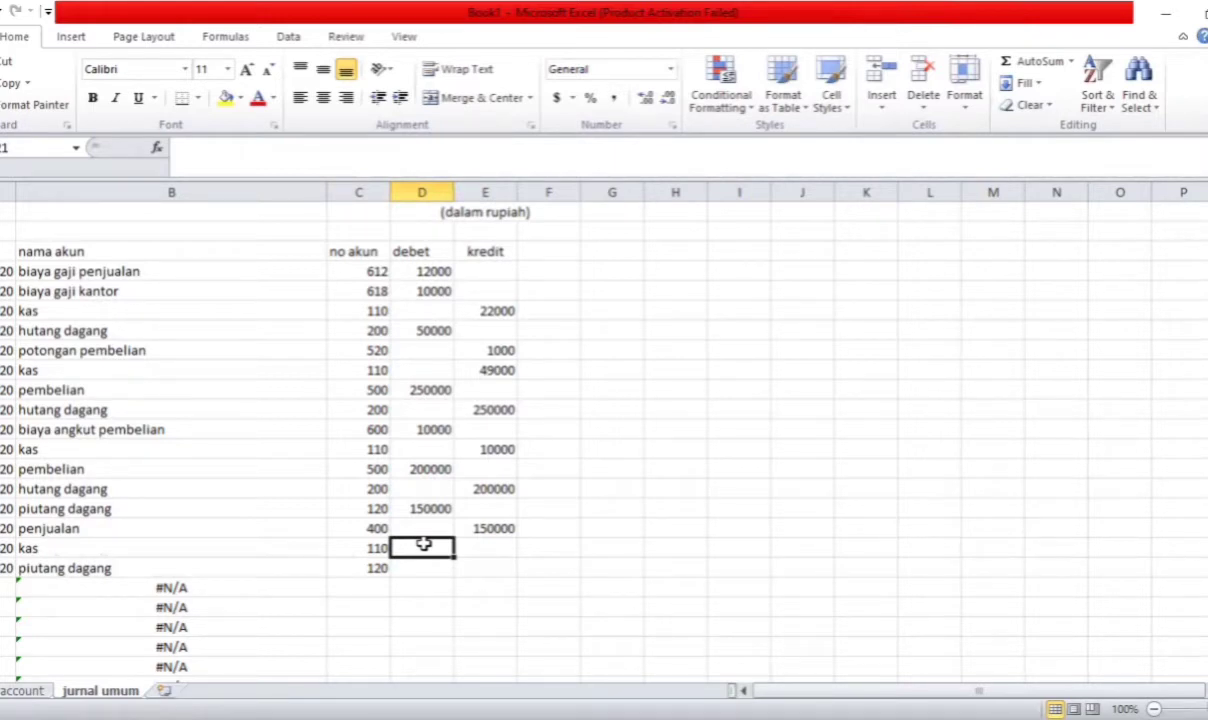
type("100000")
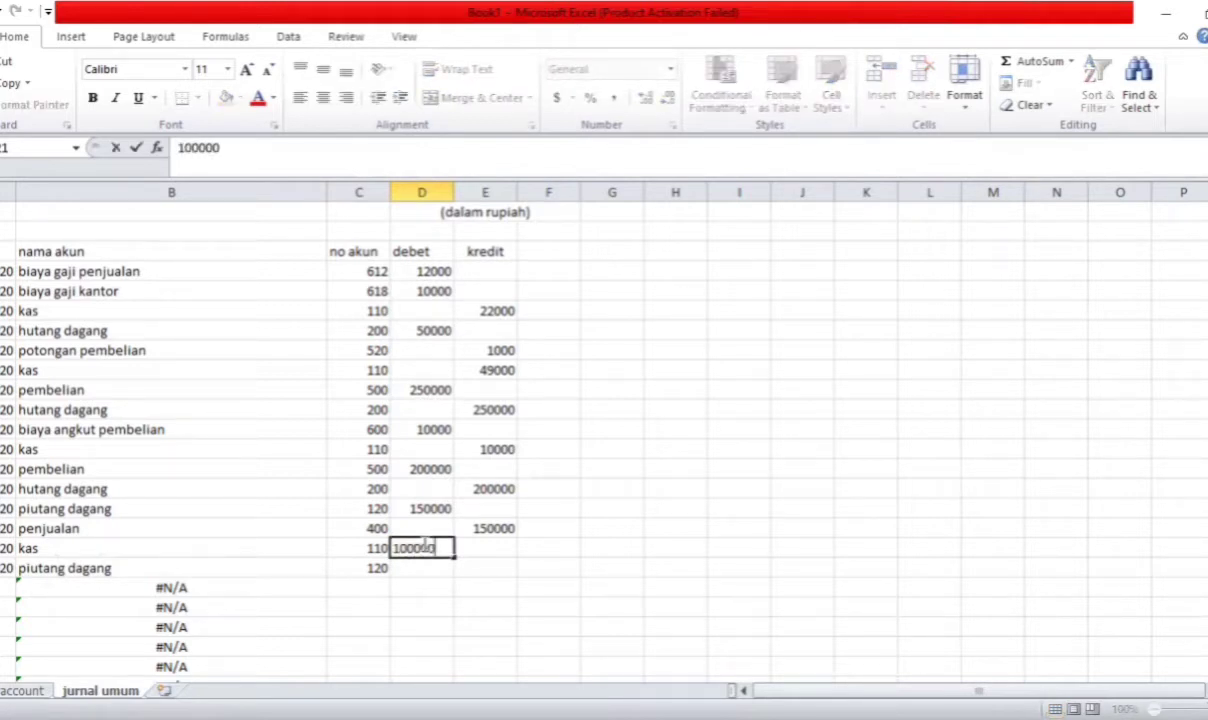
left_click(477, 568)
type("100000")
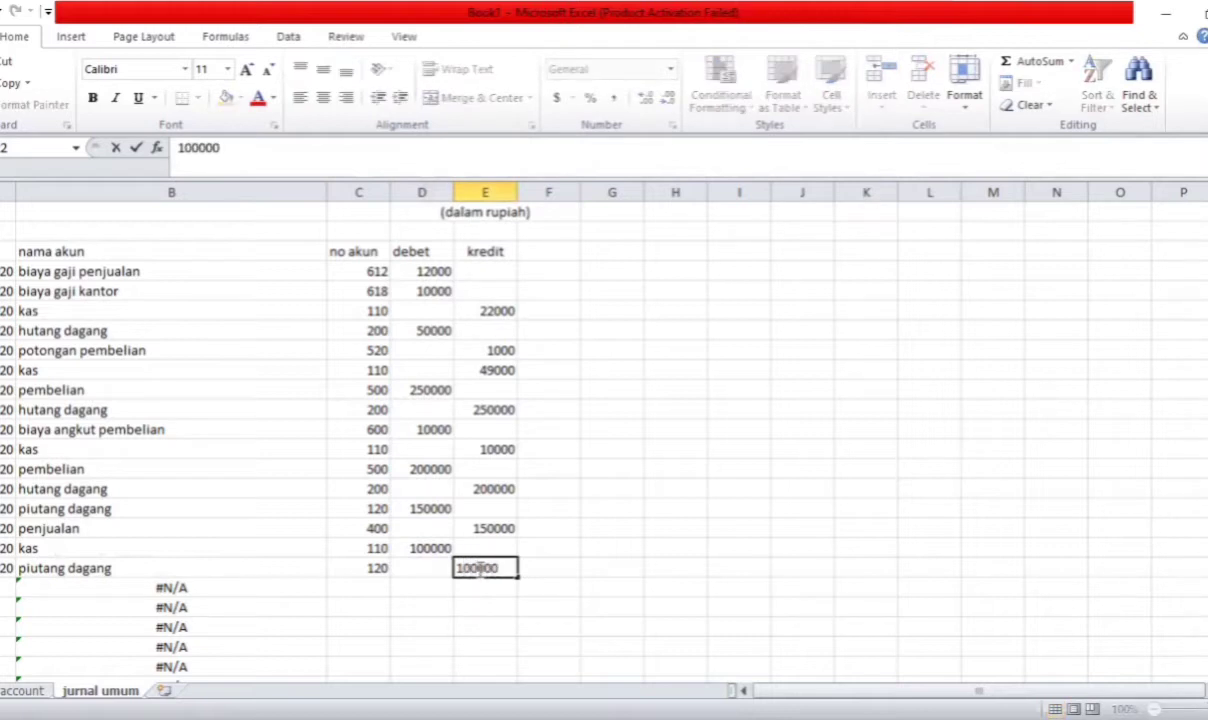
key("BackSpace")
type("000")
key("Return")
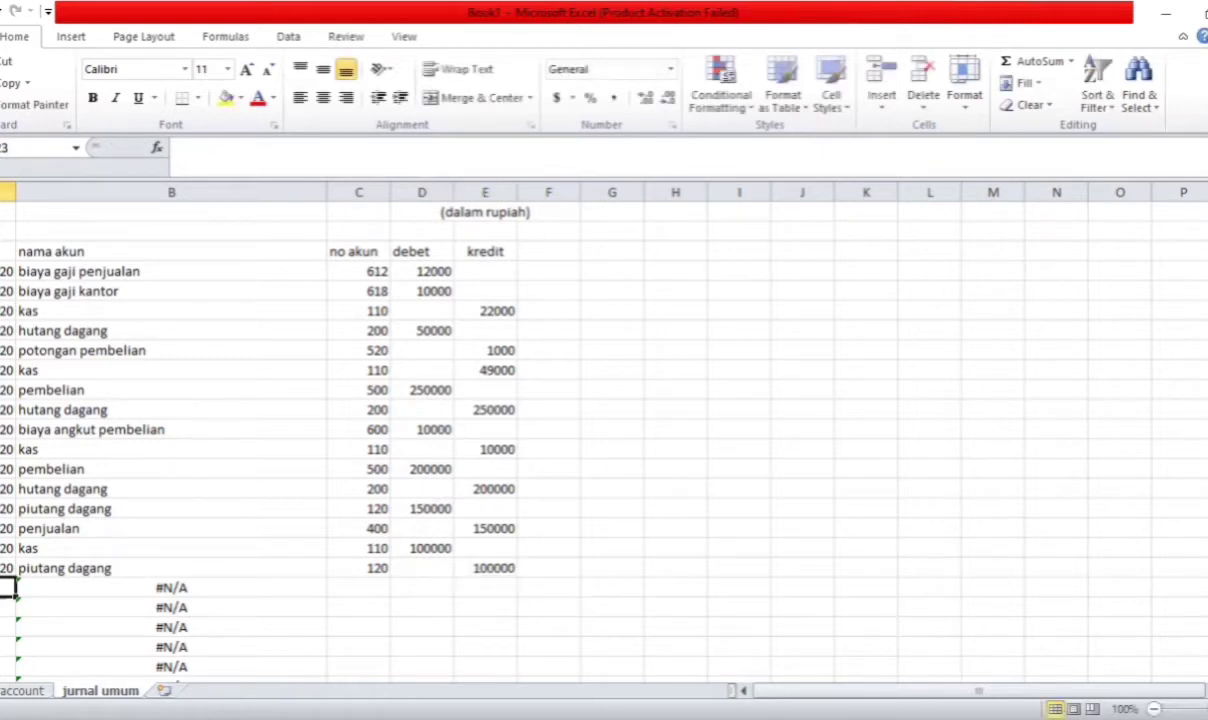
Enter the date 10/1/2020 in the first empty journal row and copy it to the row below
type("/1/2020")
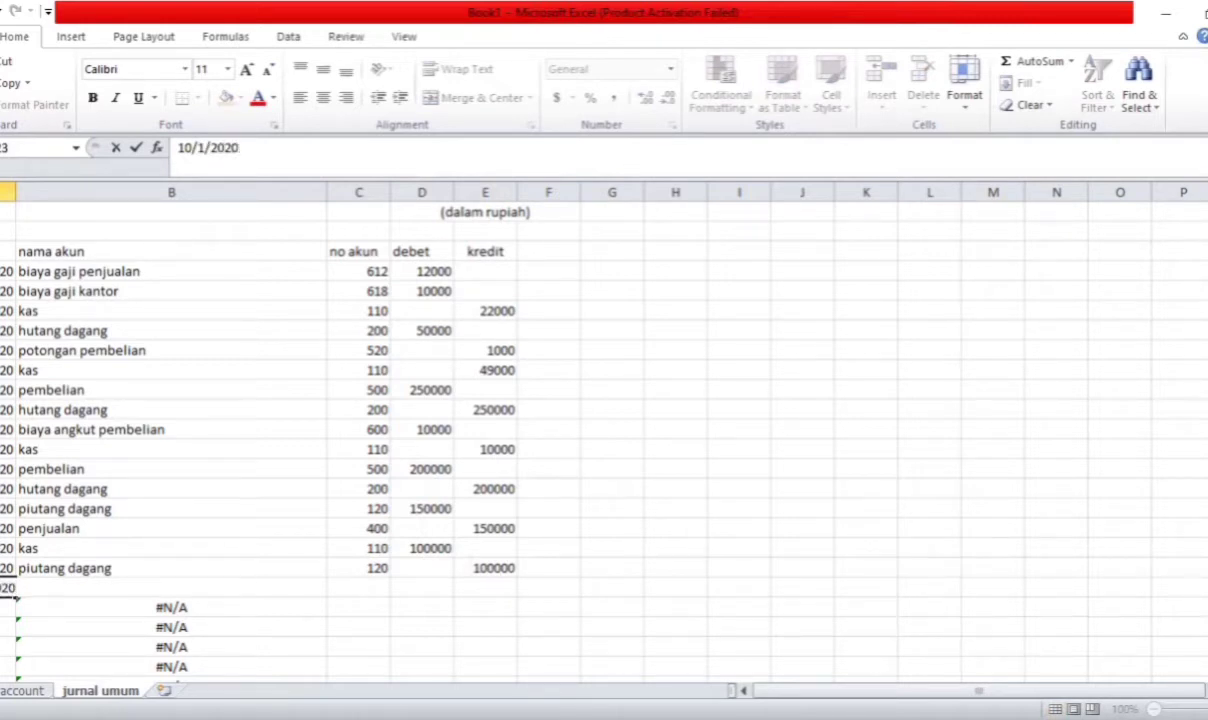
key("Return")
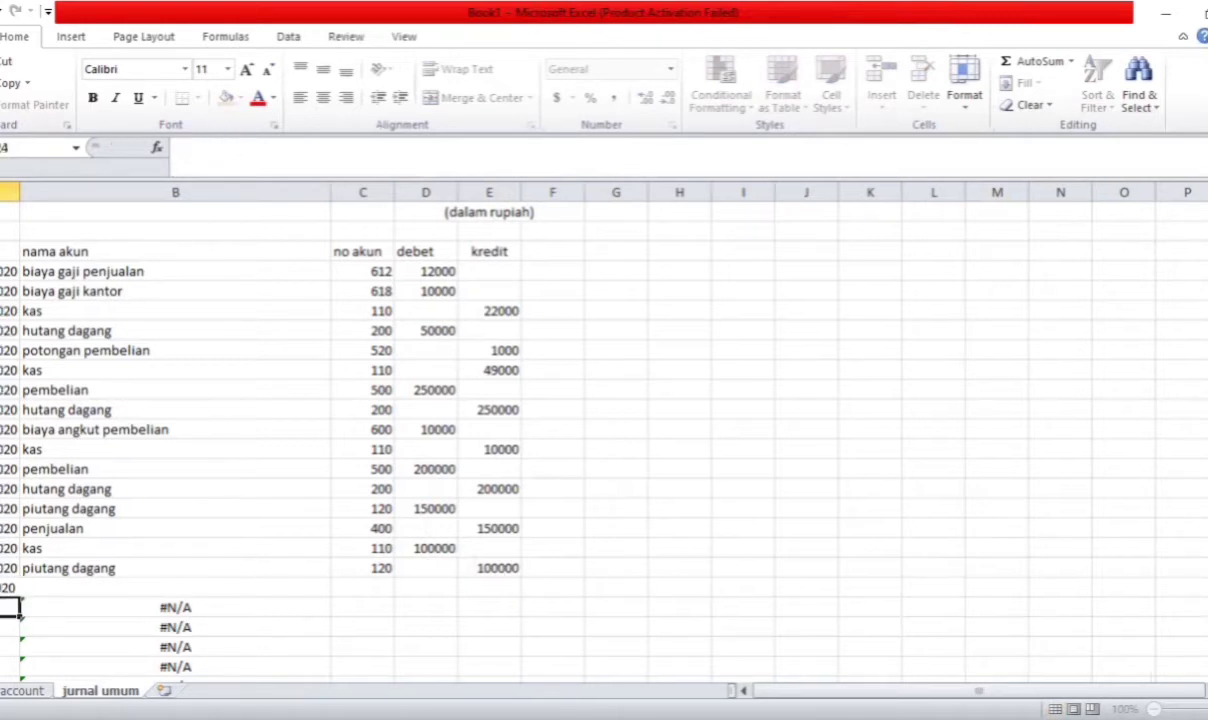
key("shift+Up")
key("Up")
key("ctrl+c")
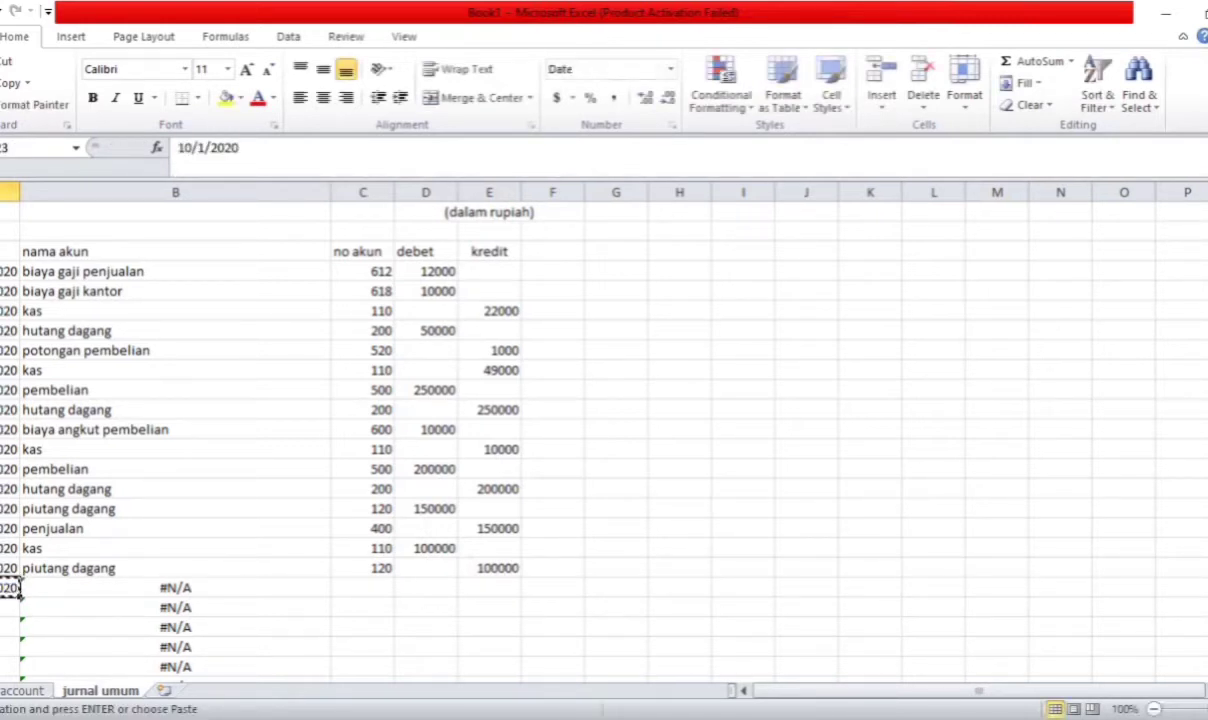
key("Down")
key("ctrl+v")
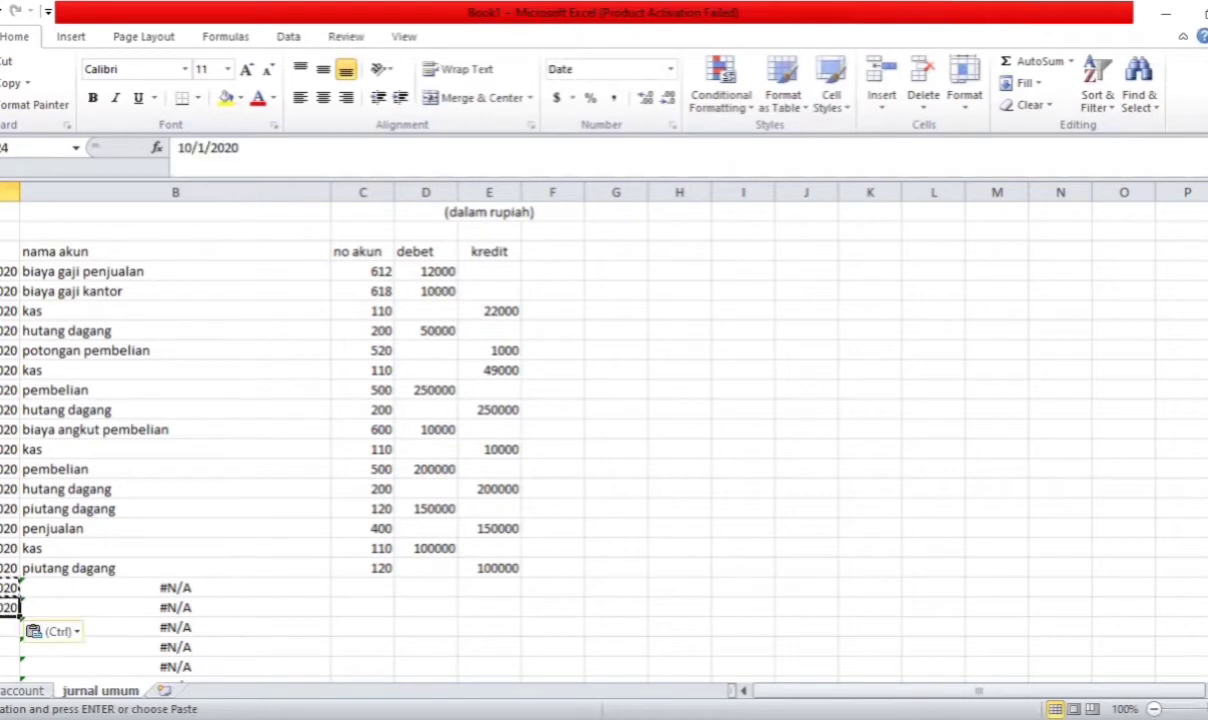
Enter account numbers 110 and 400 for the two 10/1/2020 journal rows
left_click(362, 583)
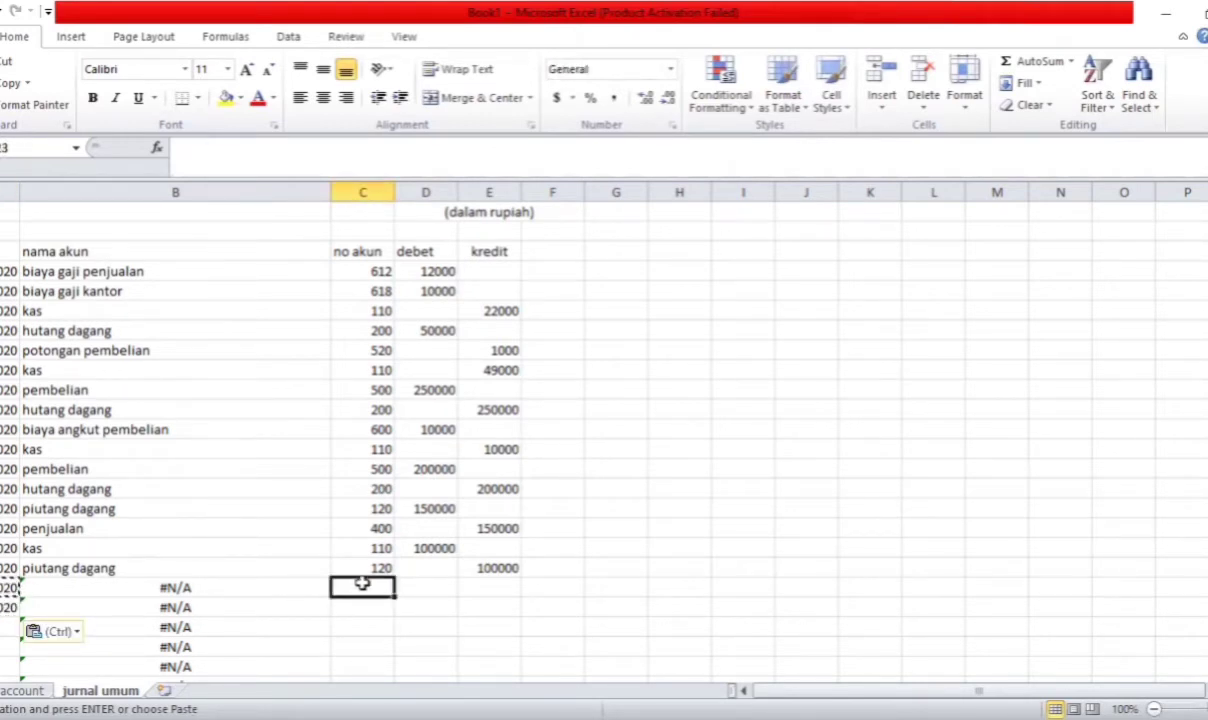
type("110")
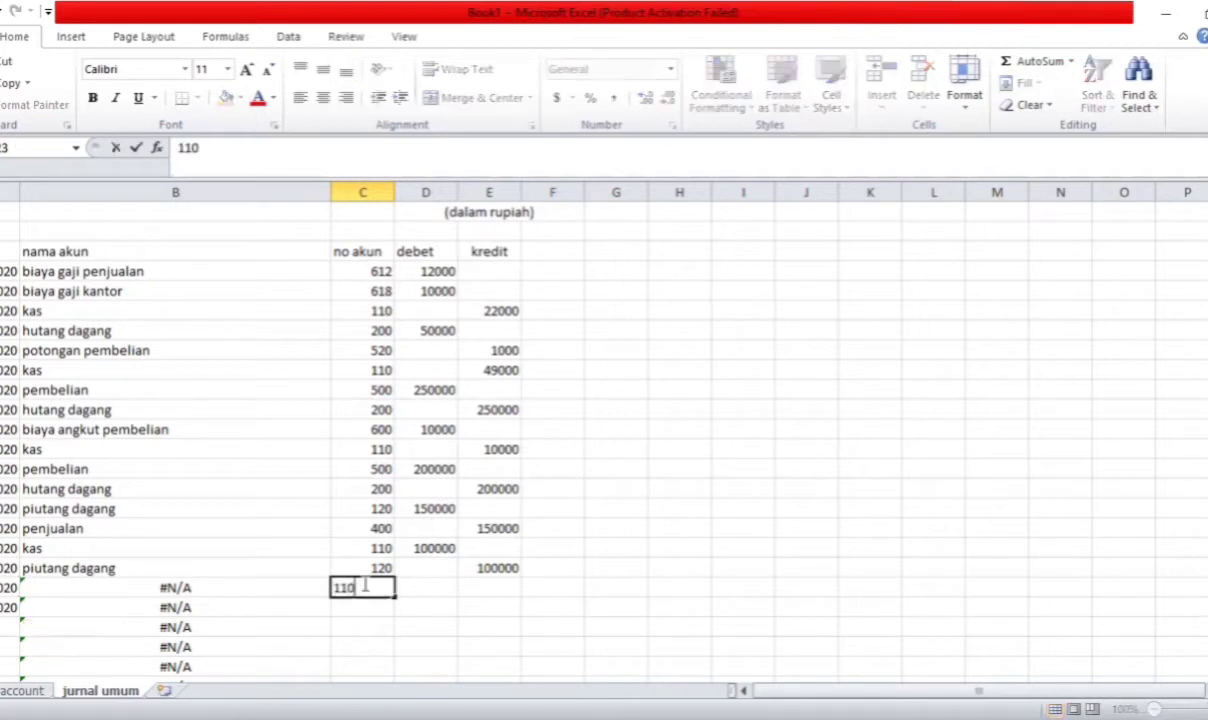
key("Return")
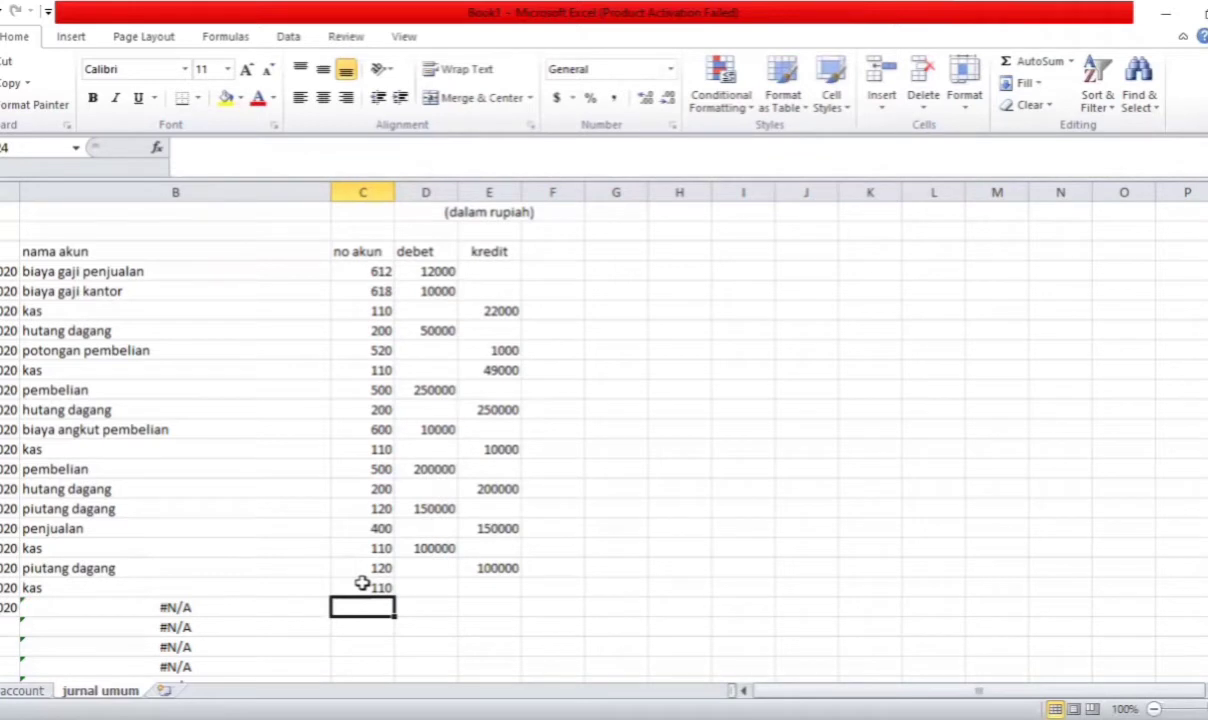
type("400")
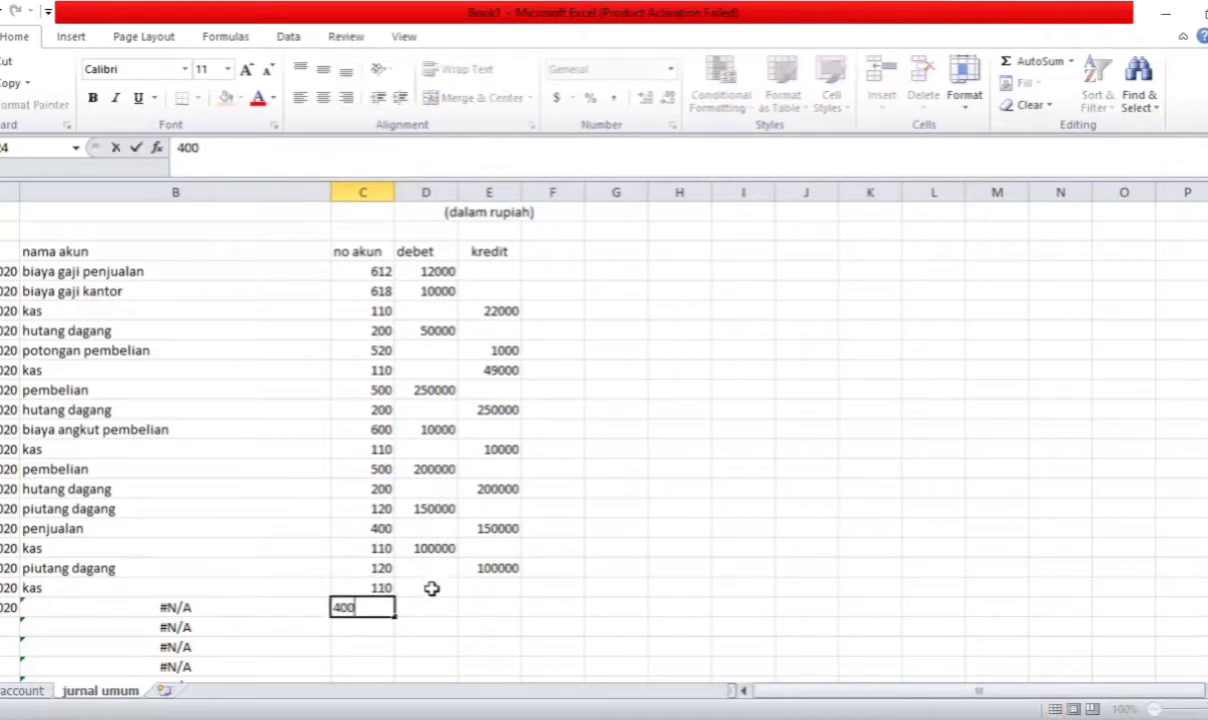
Record a debit of 225000 for kas and a credit of 225000 for penjualan in the 10/1/2020 rows
left_click(431, 589)
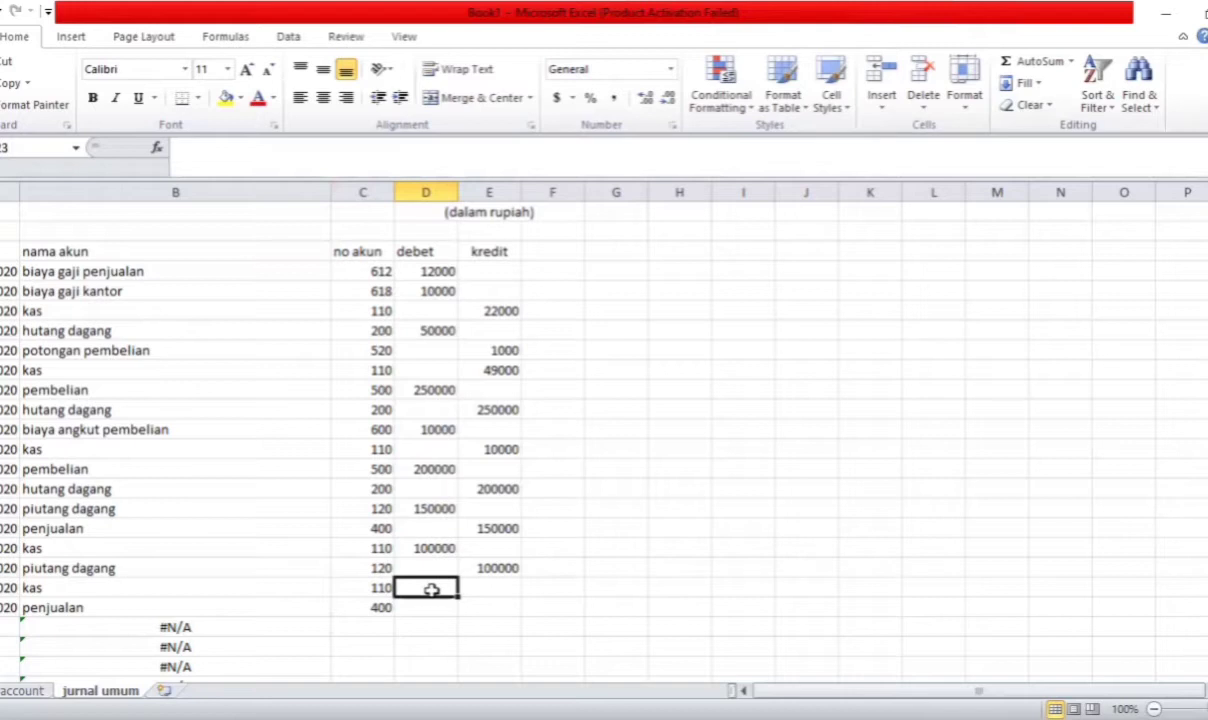
type("225000")
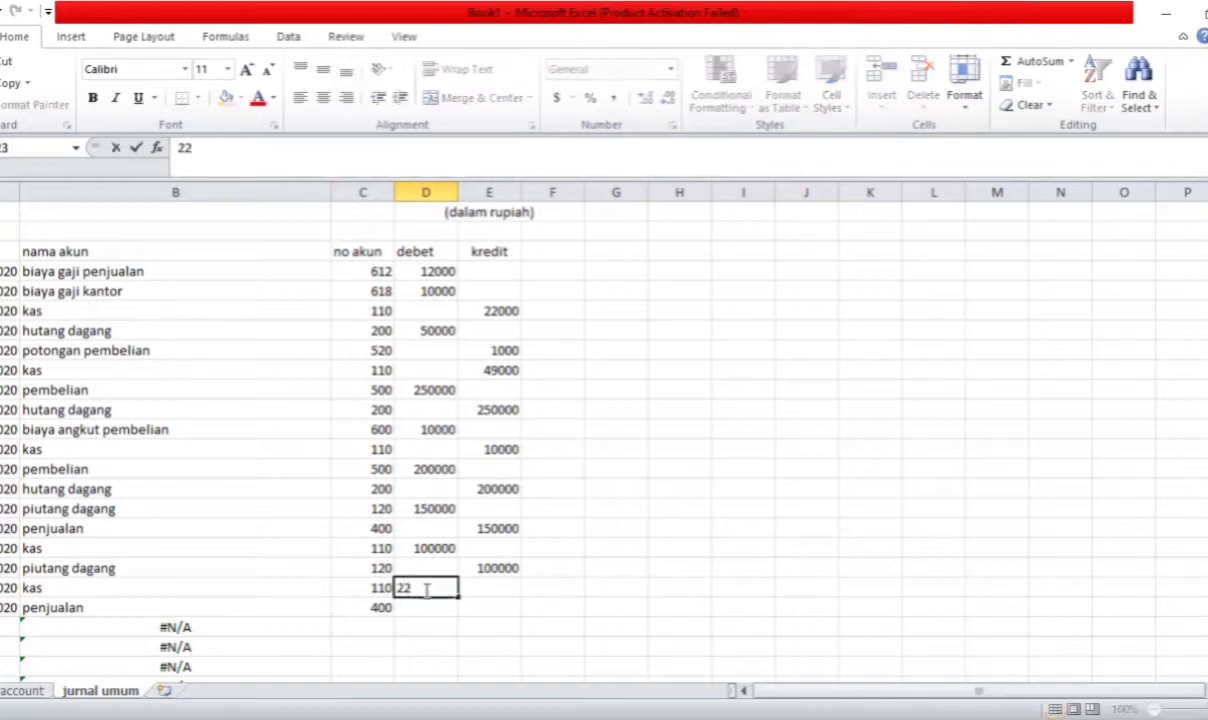
left_click(508, 607)
double_click(512, 608)
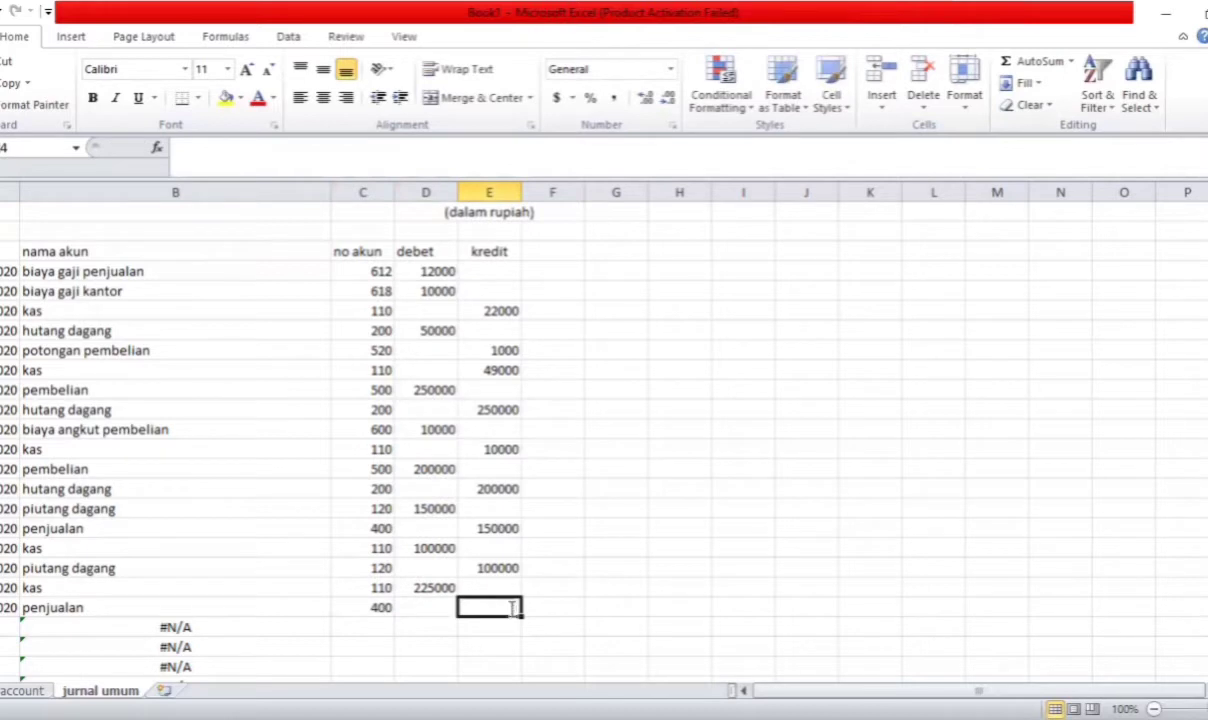
type("225000")
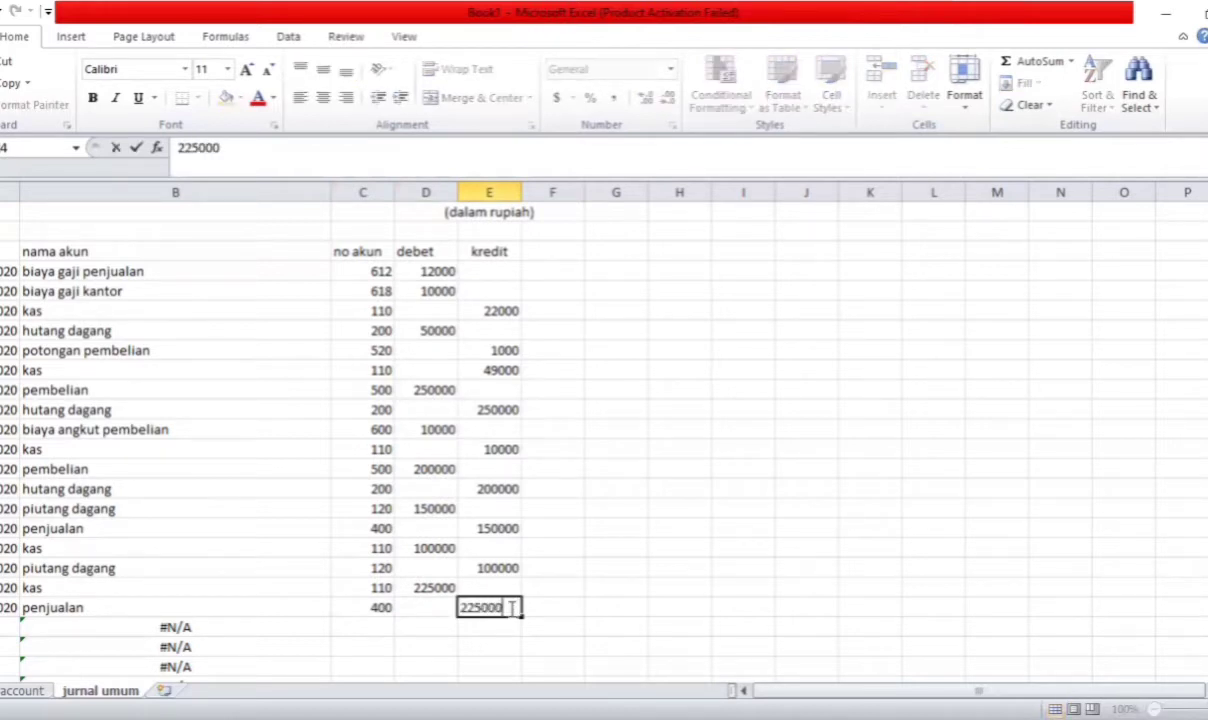
key("Return")
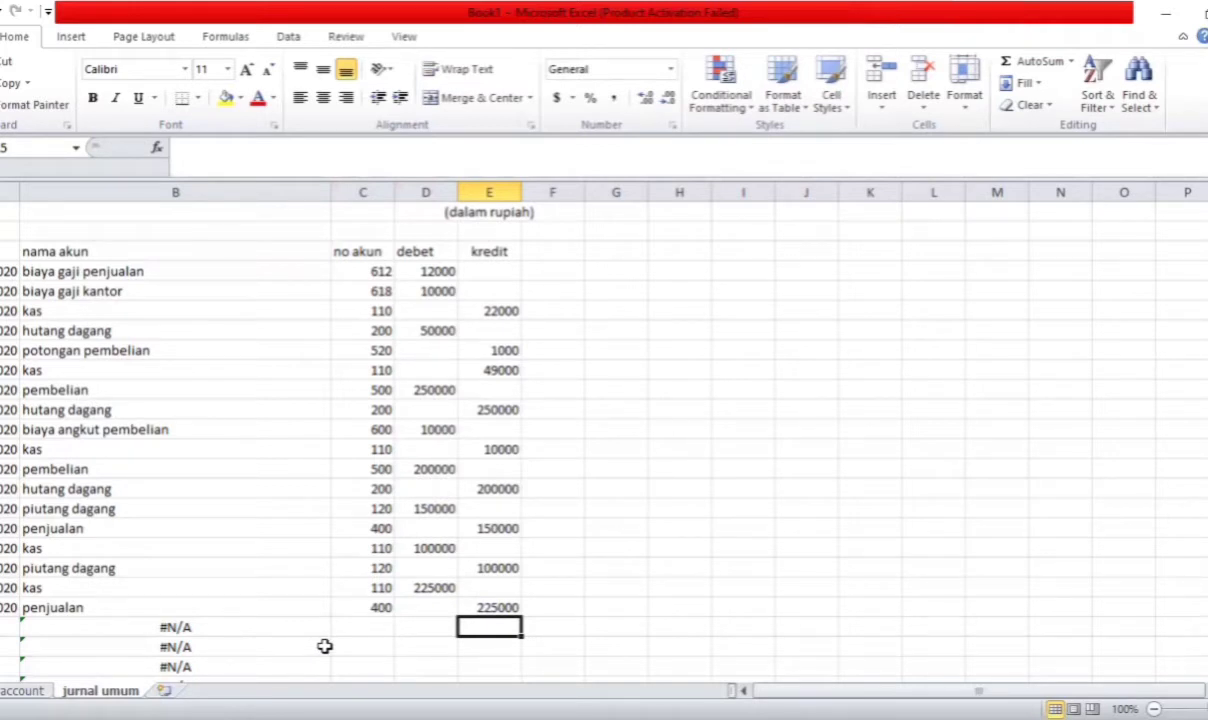
Enter the date 11/1/22020 in the first empty journal row below the last penjualan entry
key("Down")
key("Down")
key("Down")
key("Down")
key("Down")
key("Down")
key("Down")
key("Down")
key("Down")
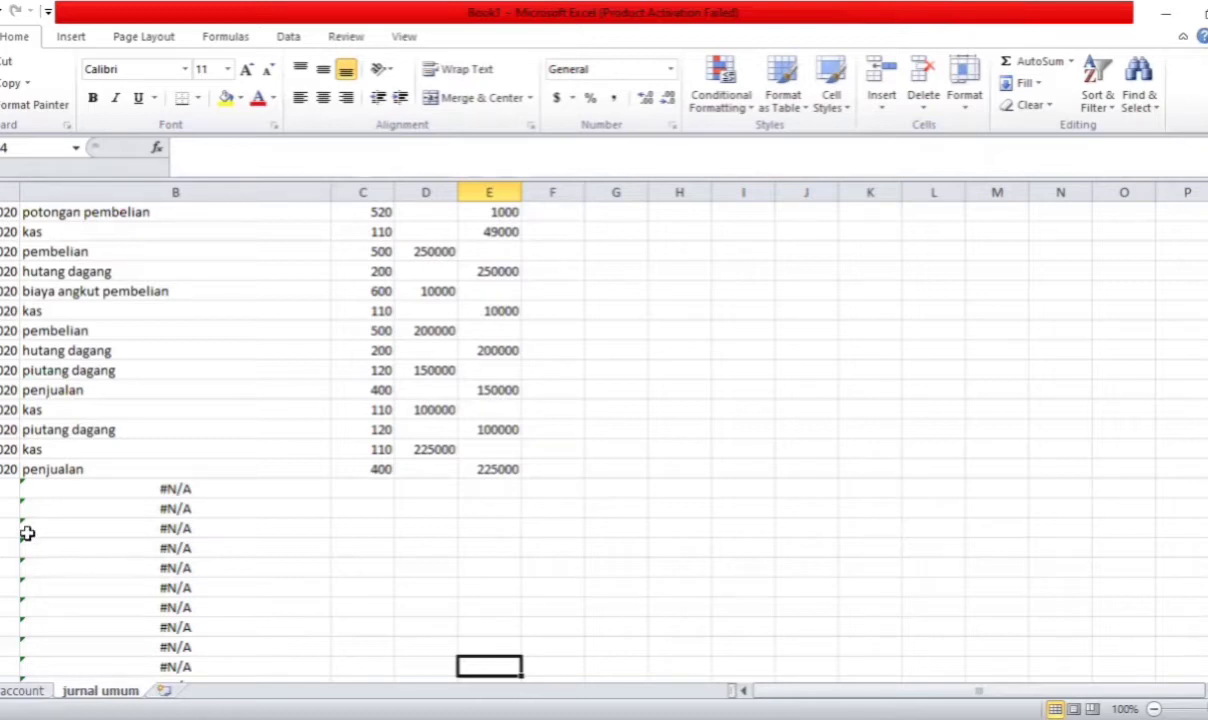
left_click(8, 487)
type("11/1/")
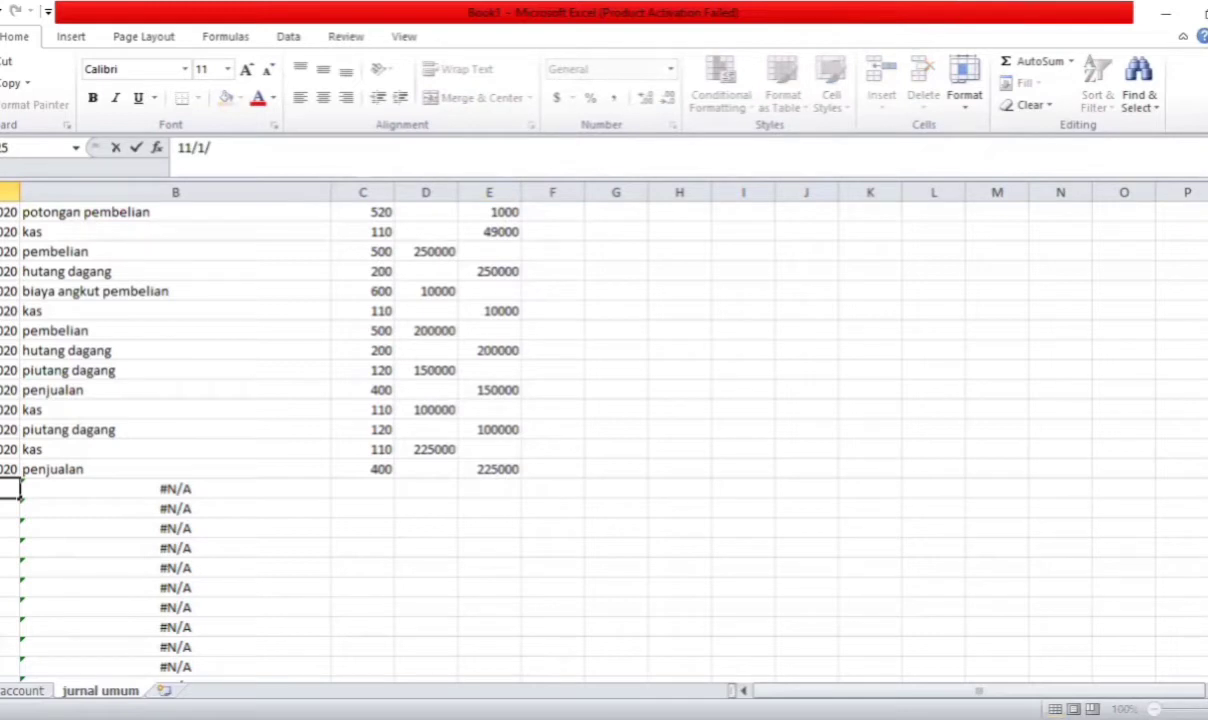
type("20200")
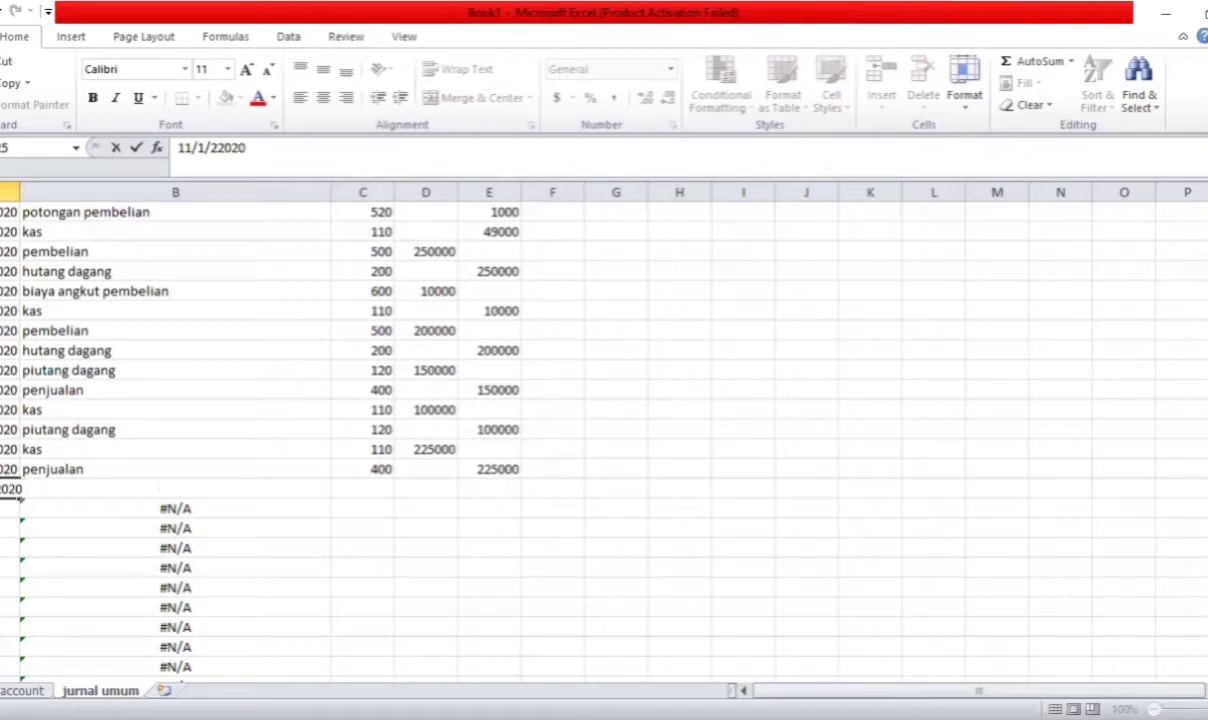
key("Return")
Copy the new 11/1/22020 date into the five rows below it
key("Up")
key("ctrl+c")
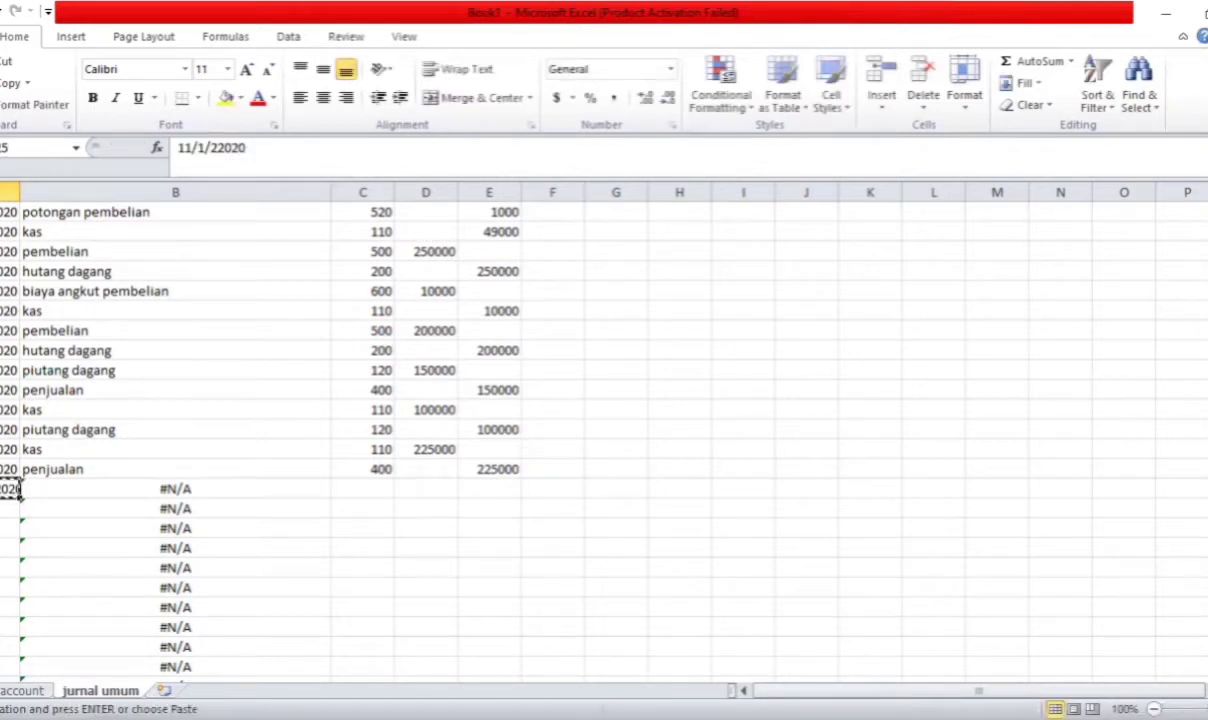
left_click_drag(12, 490, 12, 588)
key("Return")
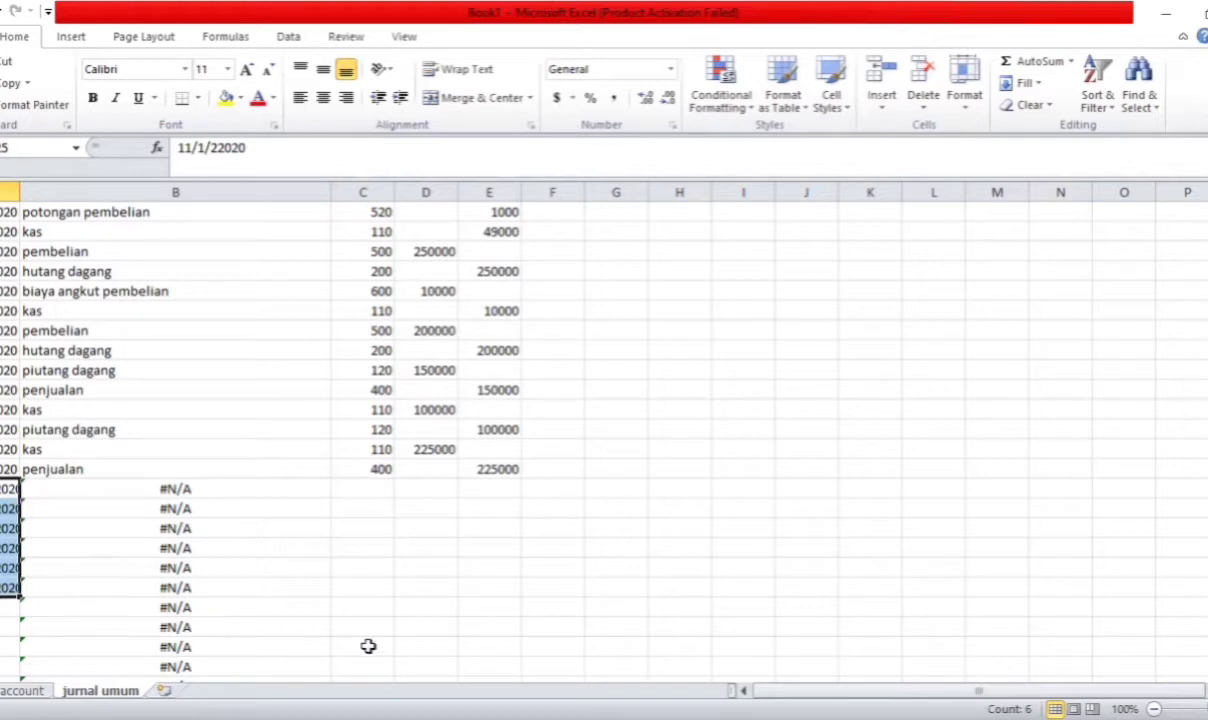
Enter account number 200 with a debit of 150000 in the first 11/1/22020 row
left_click(382, 490)
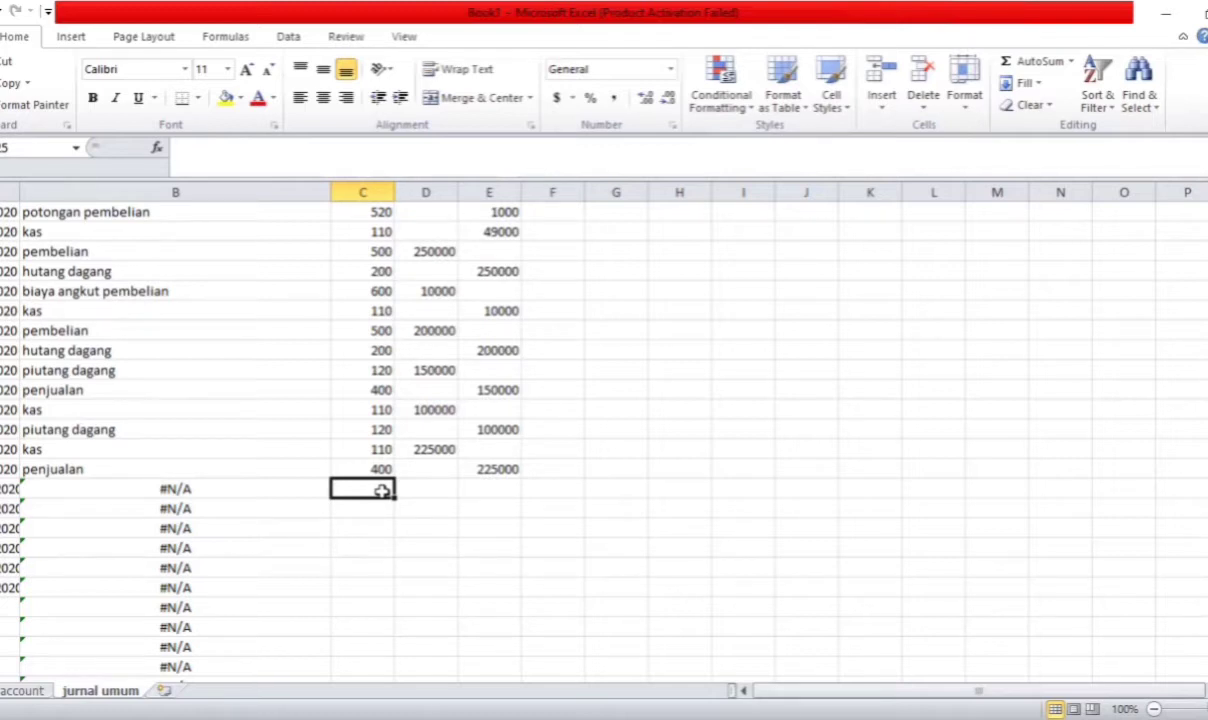
type("22")
key("BackSpace")
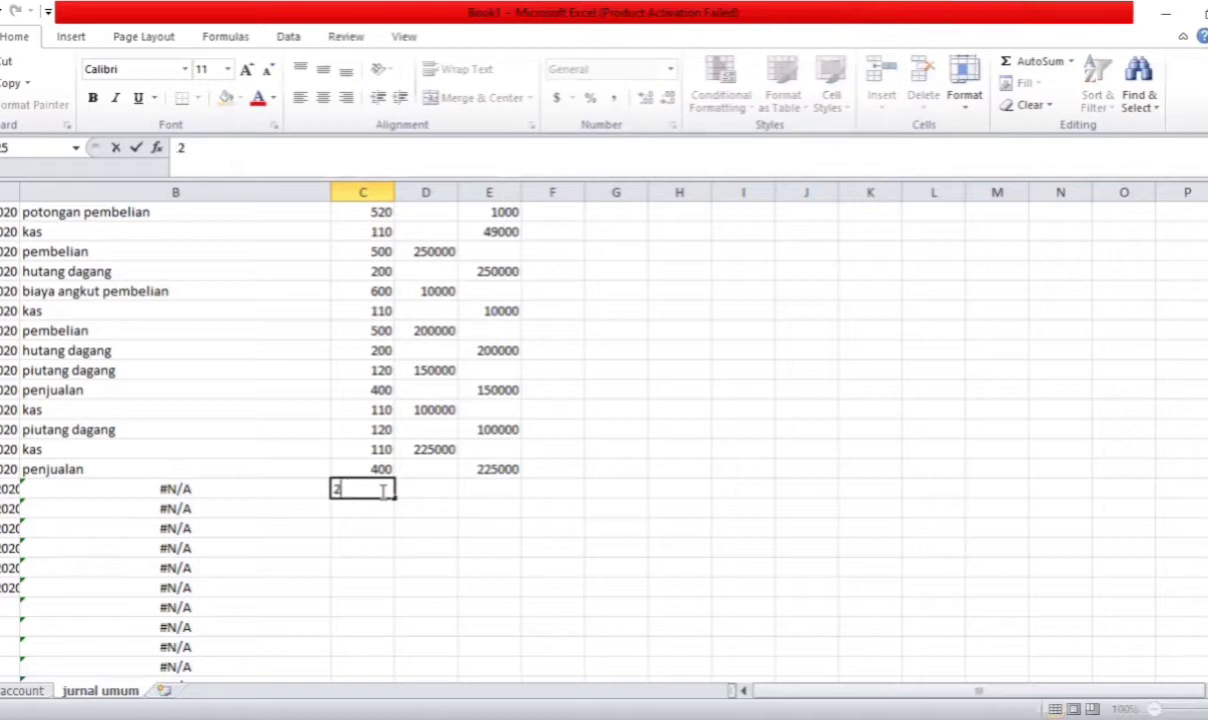
type("00")
key("Return")
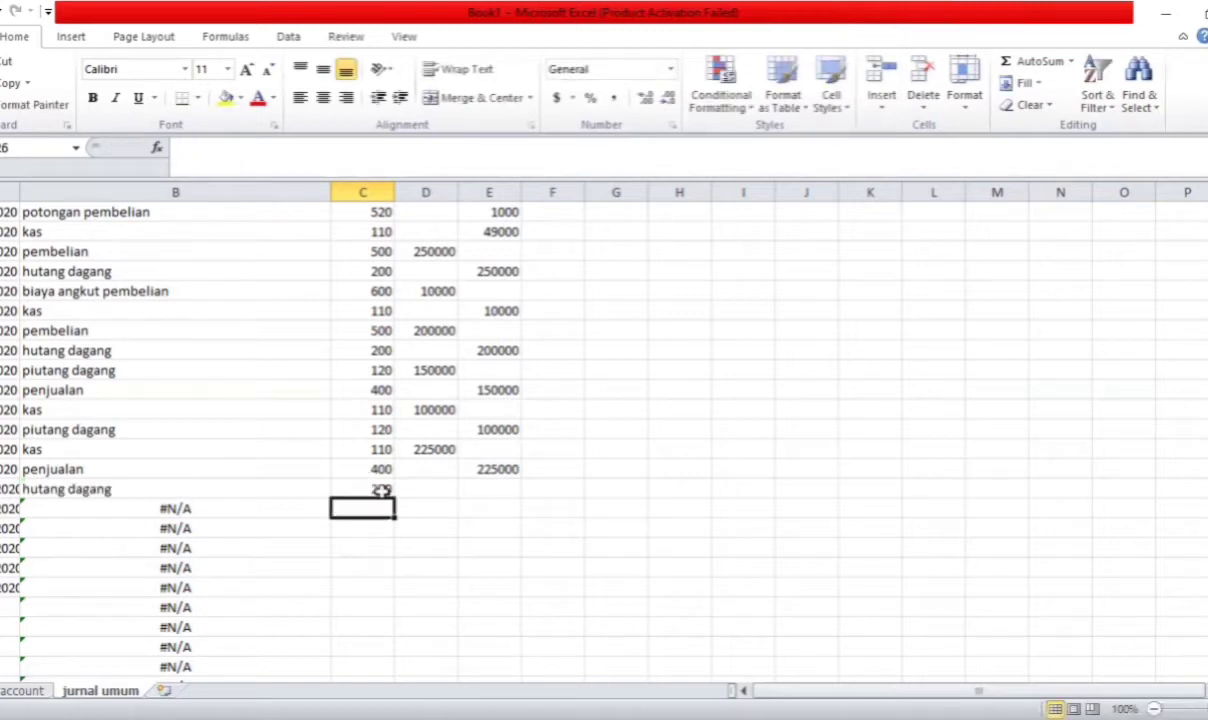
left_click(429, 488)
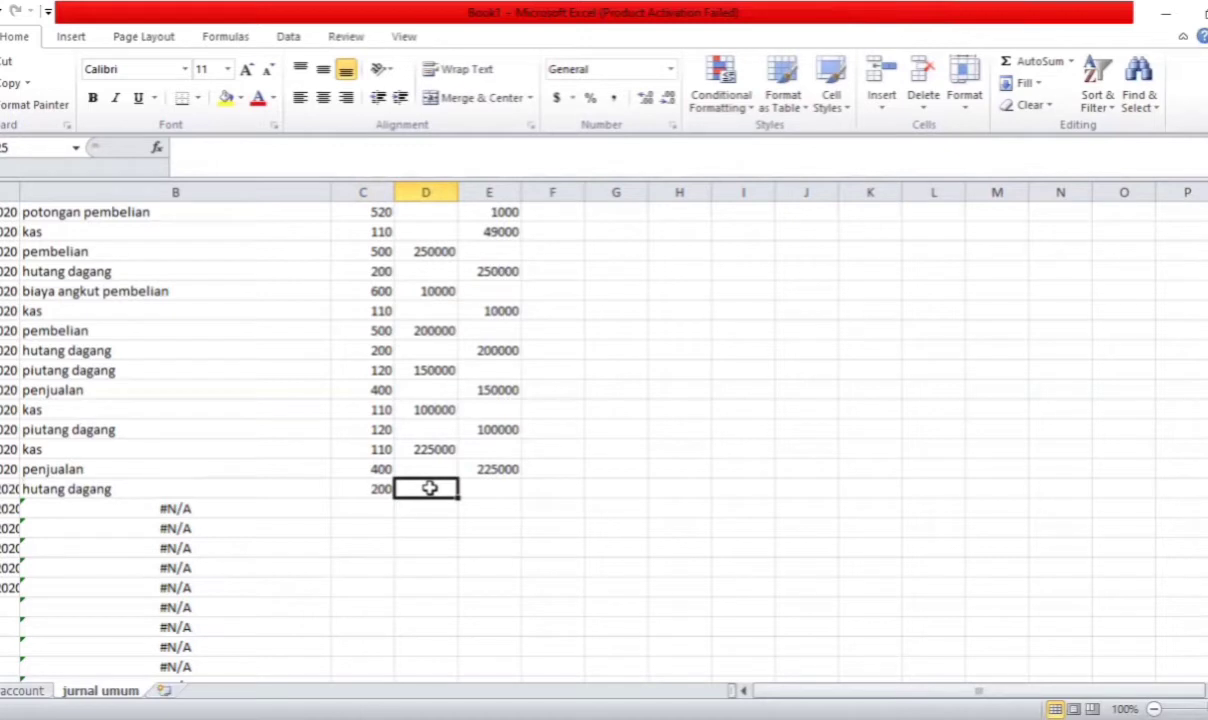
type("150000")
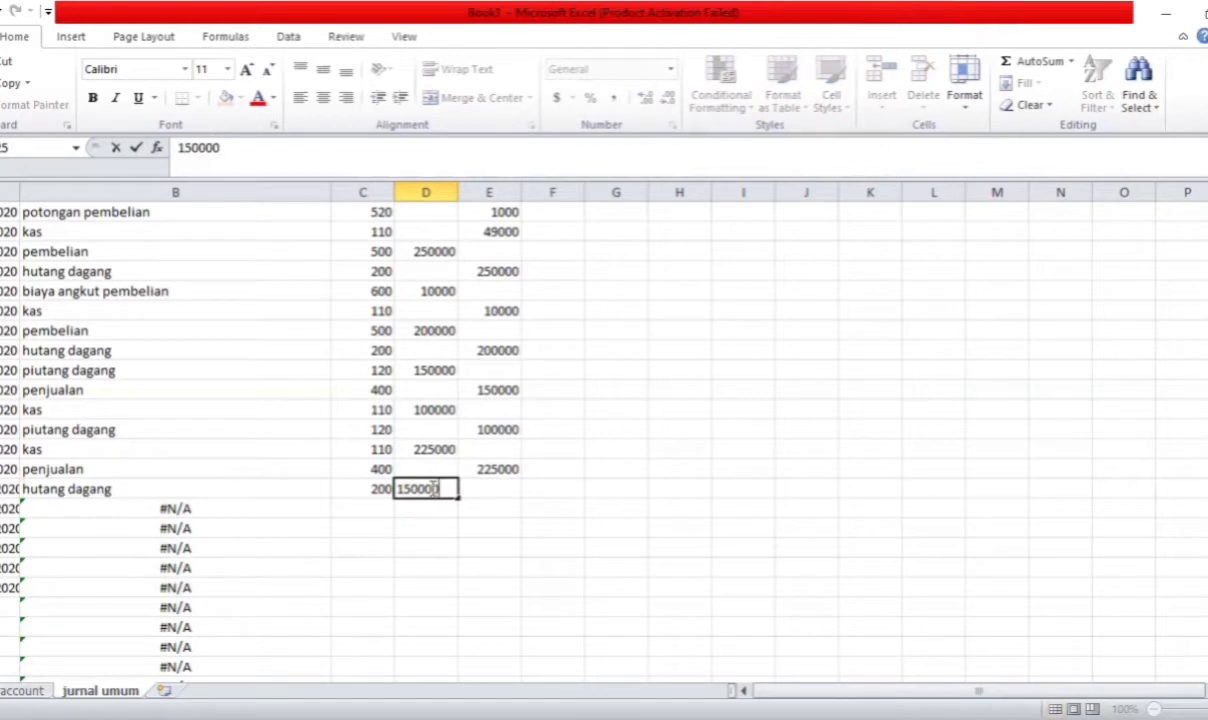
key("Return")
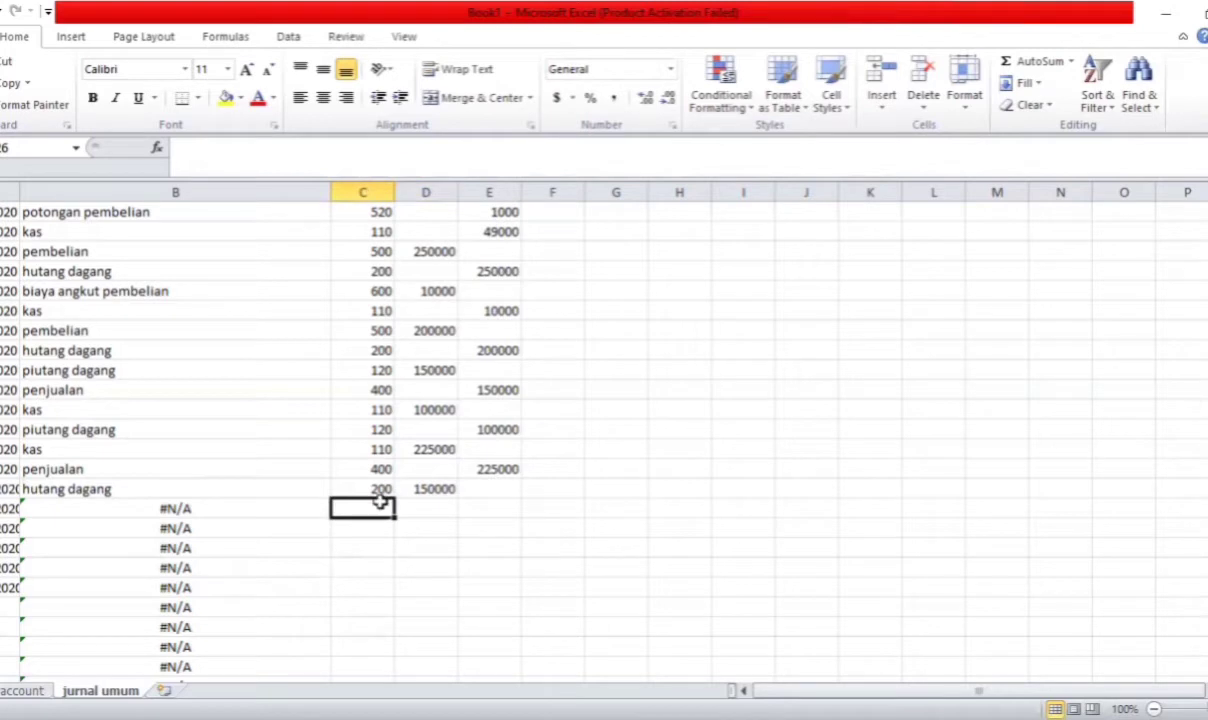
Enter account number 110 with a credit of 150000 in the second 11/1/22020 row
type("110")
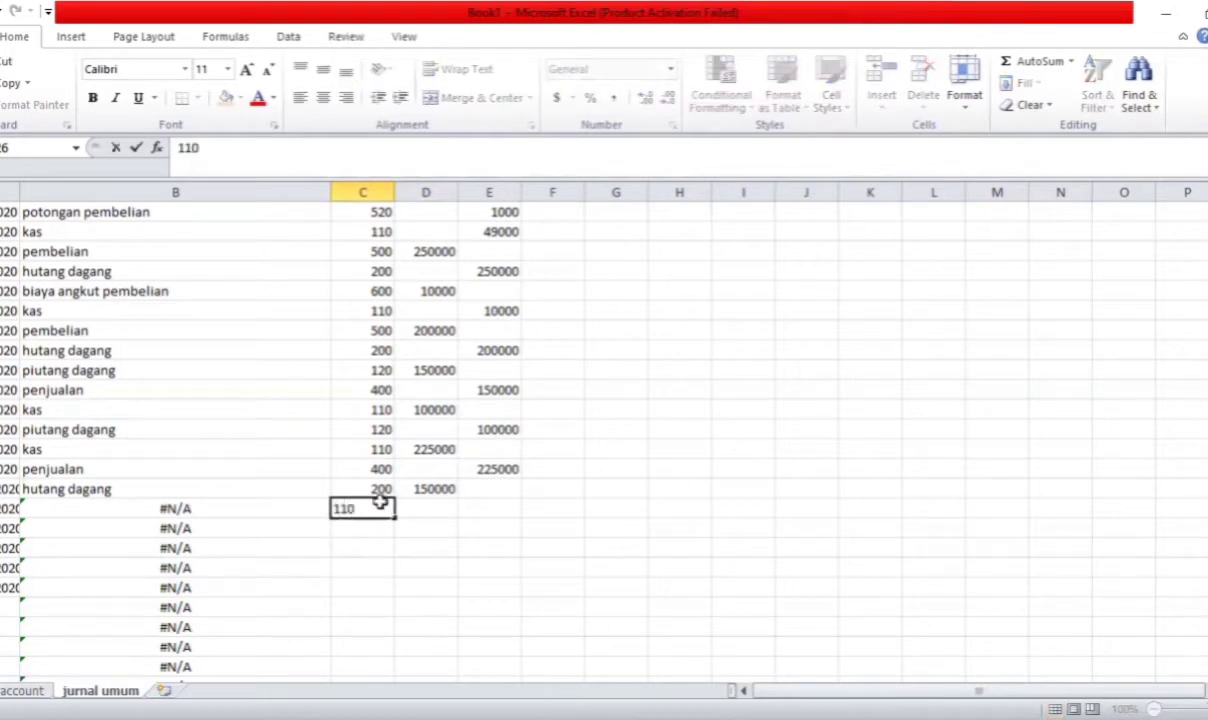
key("Return")
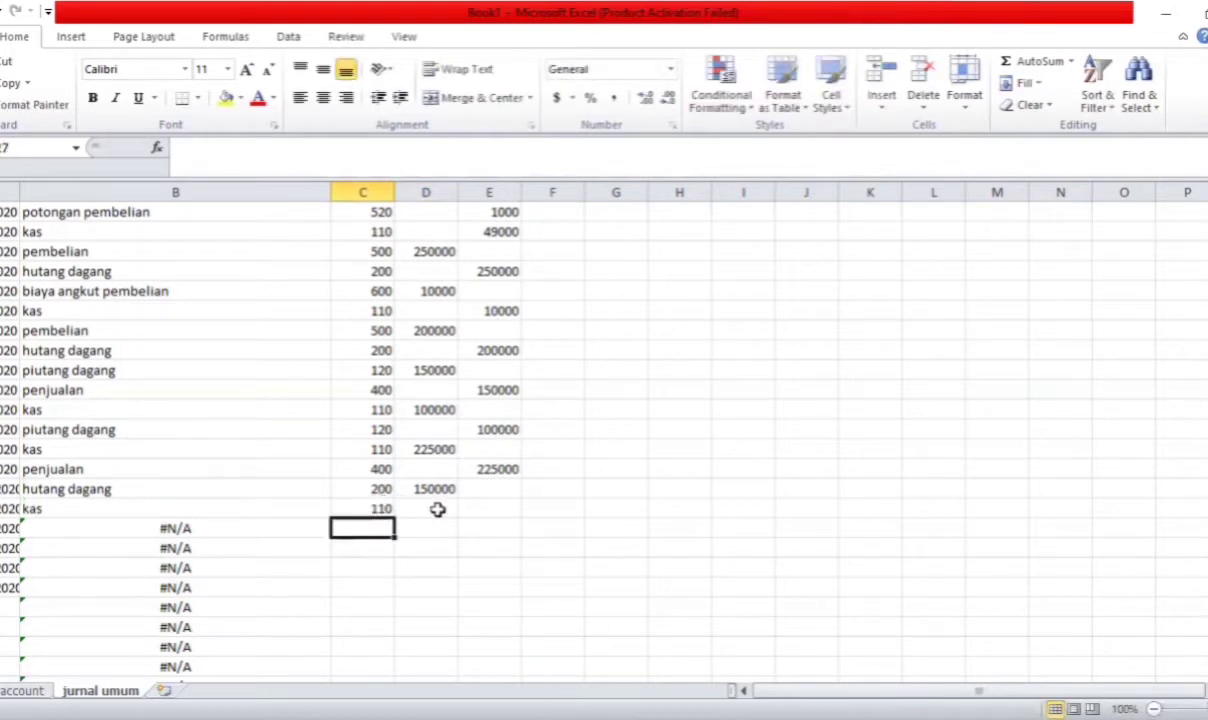
left_click(493, 509)
type("150000")
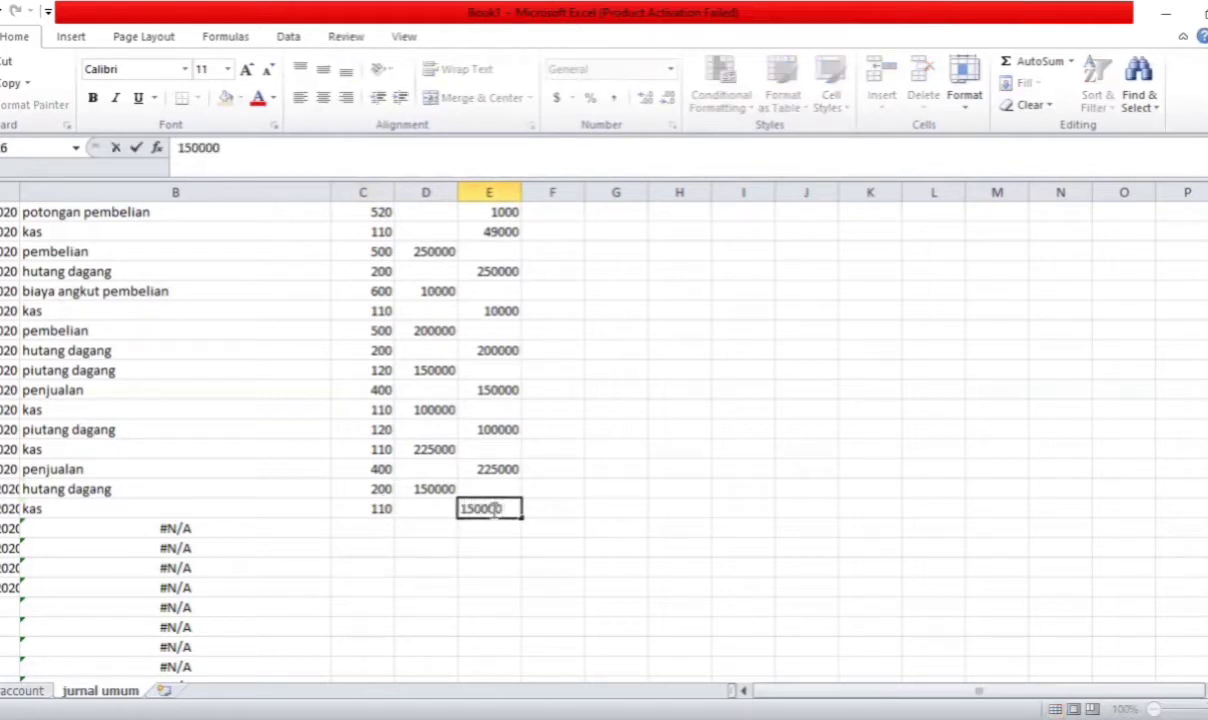
key("Return")
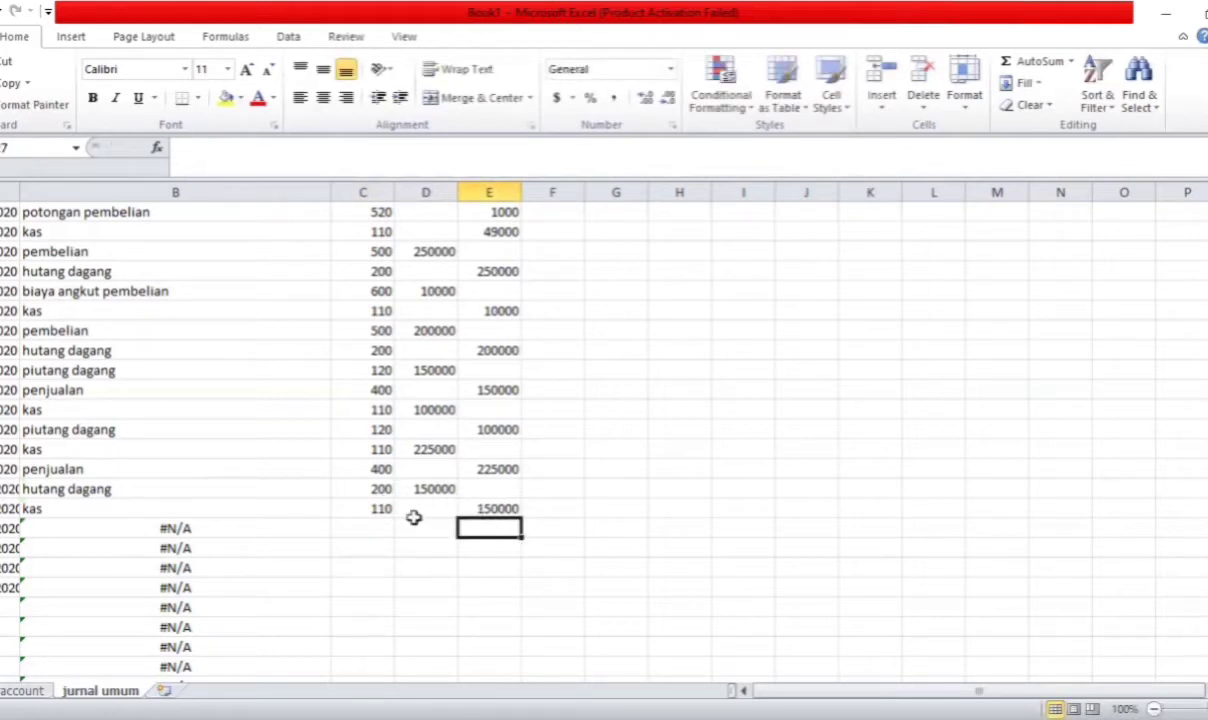
Enter account number 200 with a debit of 10000 in the third 11/1/22020 row
left_click(370, 530)
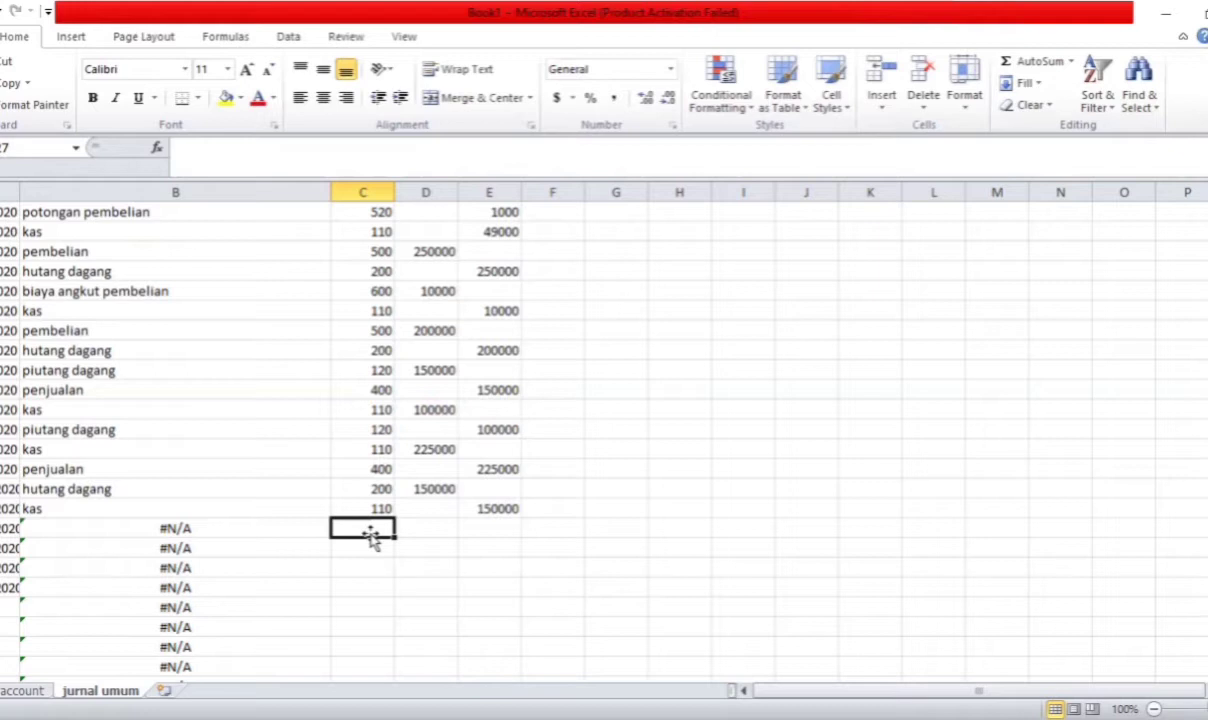
type("200")
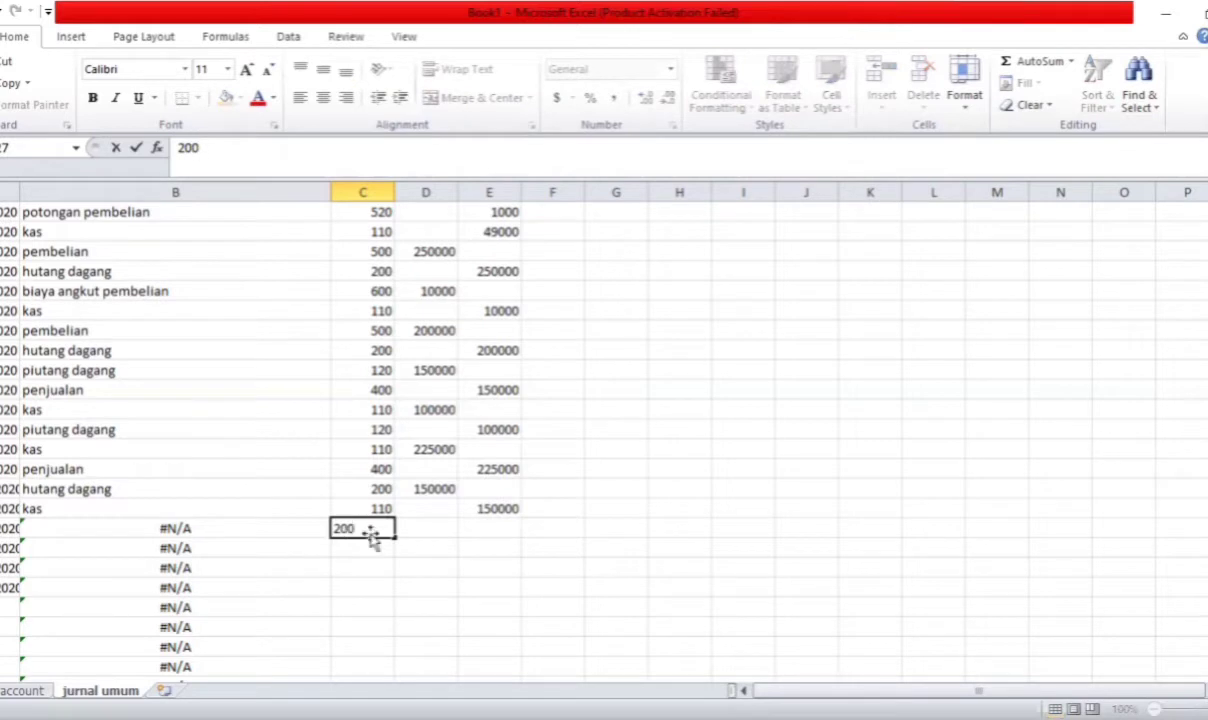
key("Return")
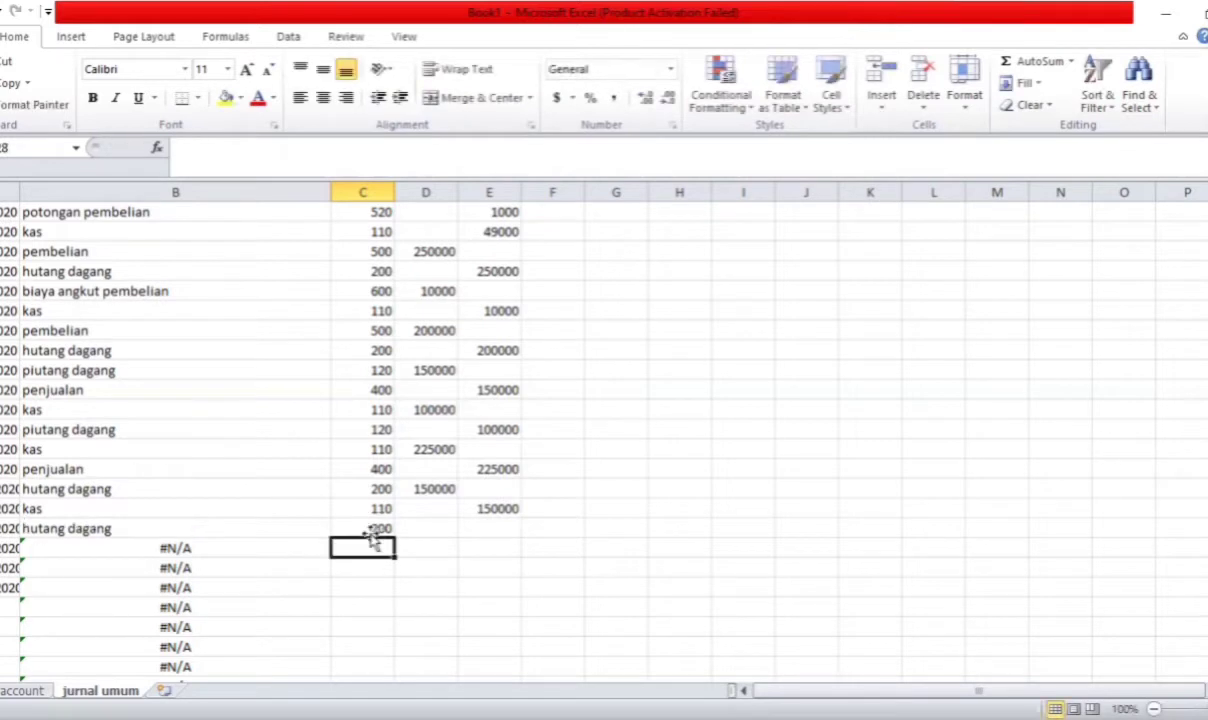
left_click(429, 526)
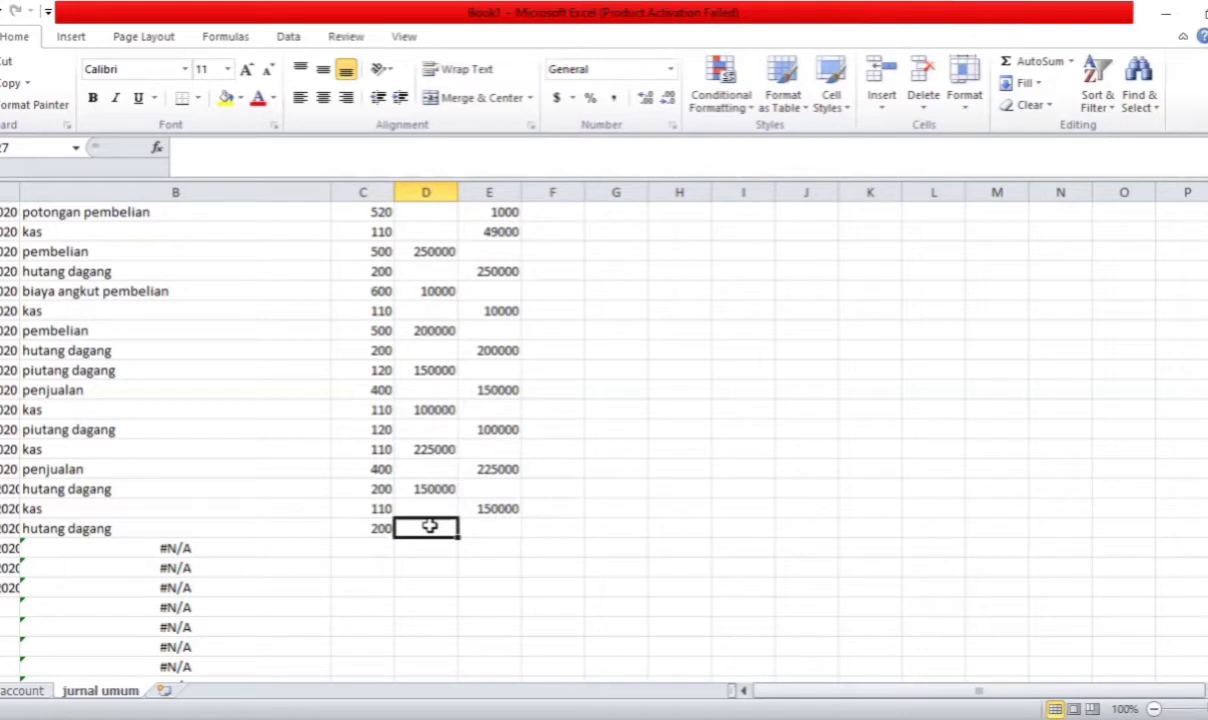
type("10000")
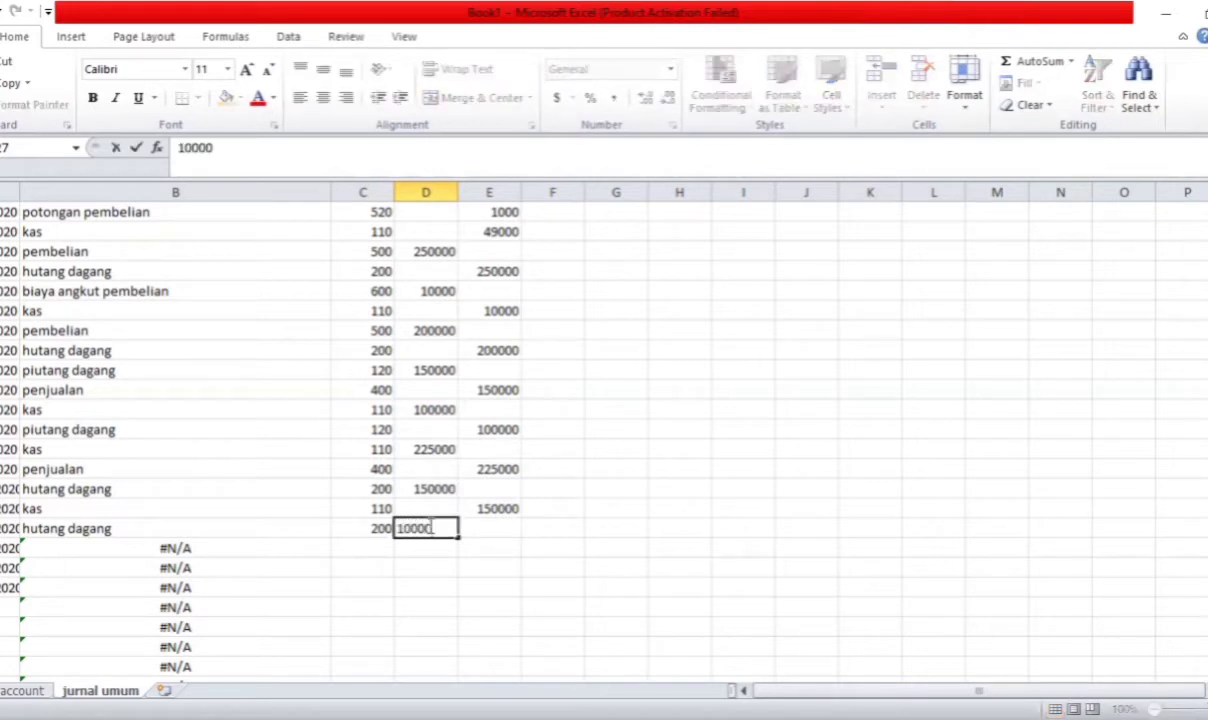
key("Return")
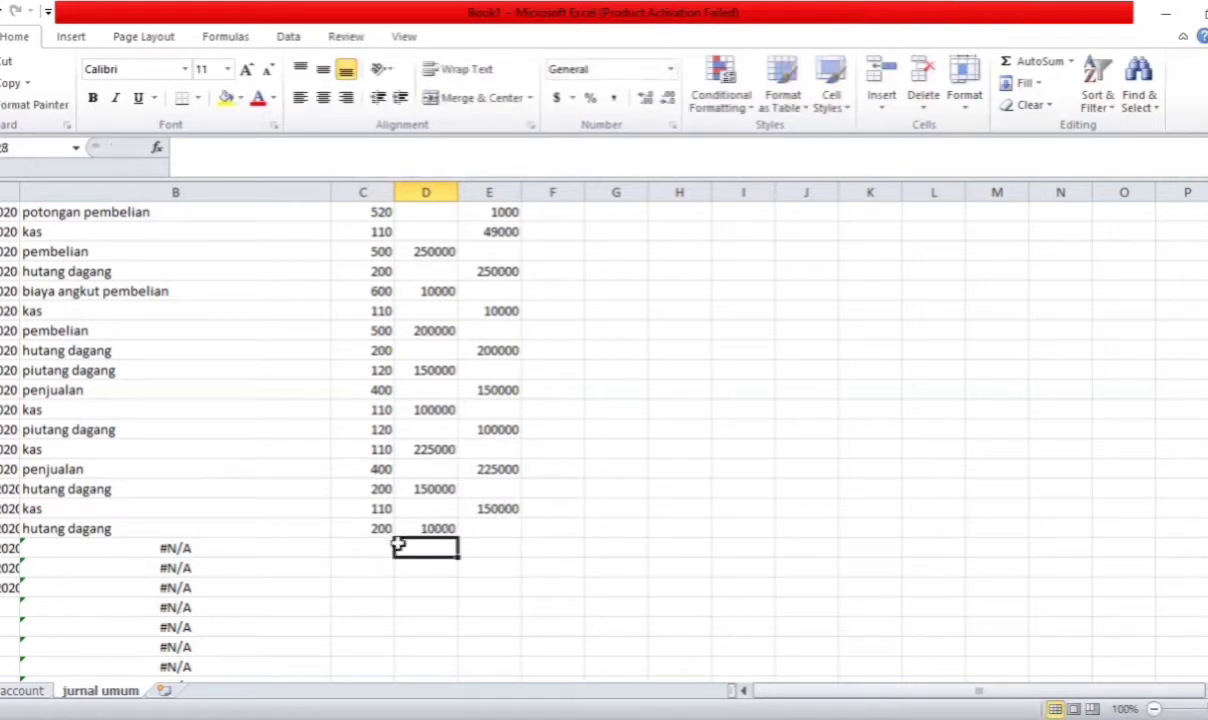
Enter account number 520 with a credit of 2000 in the fourth 11/1/22020 row, and correct the hutang dagang debit above it to 100000
left_click(375, 546)
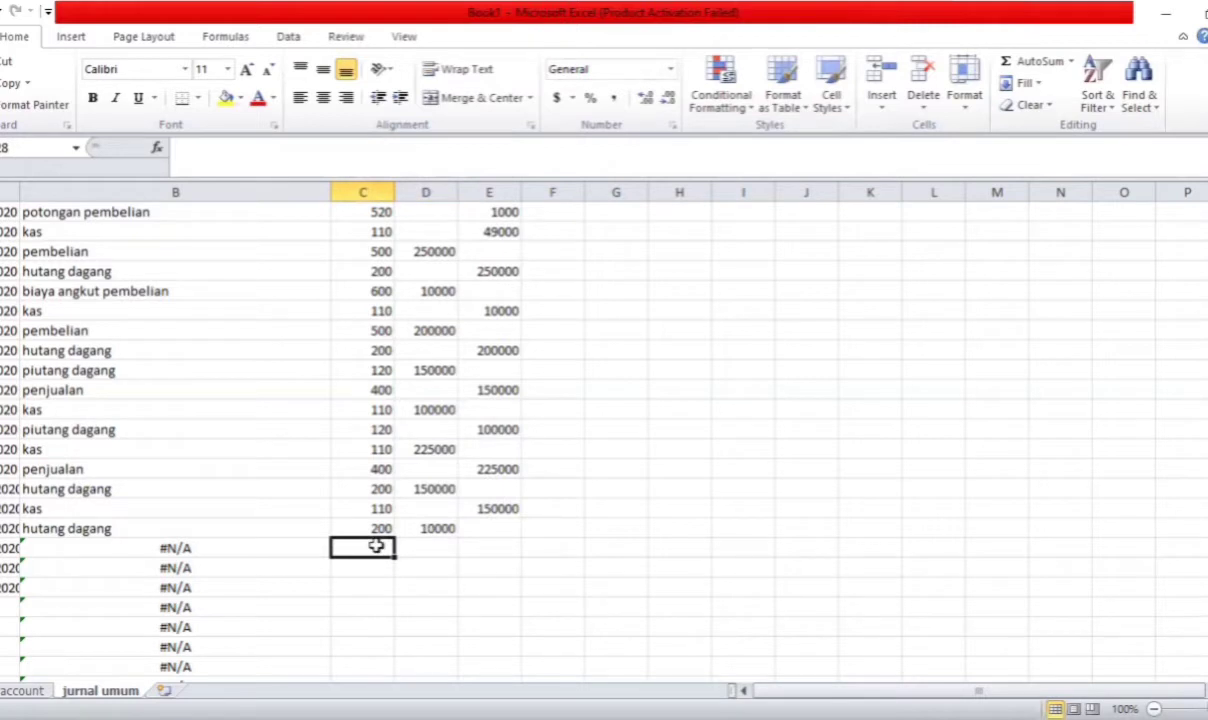
type("520")
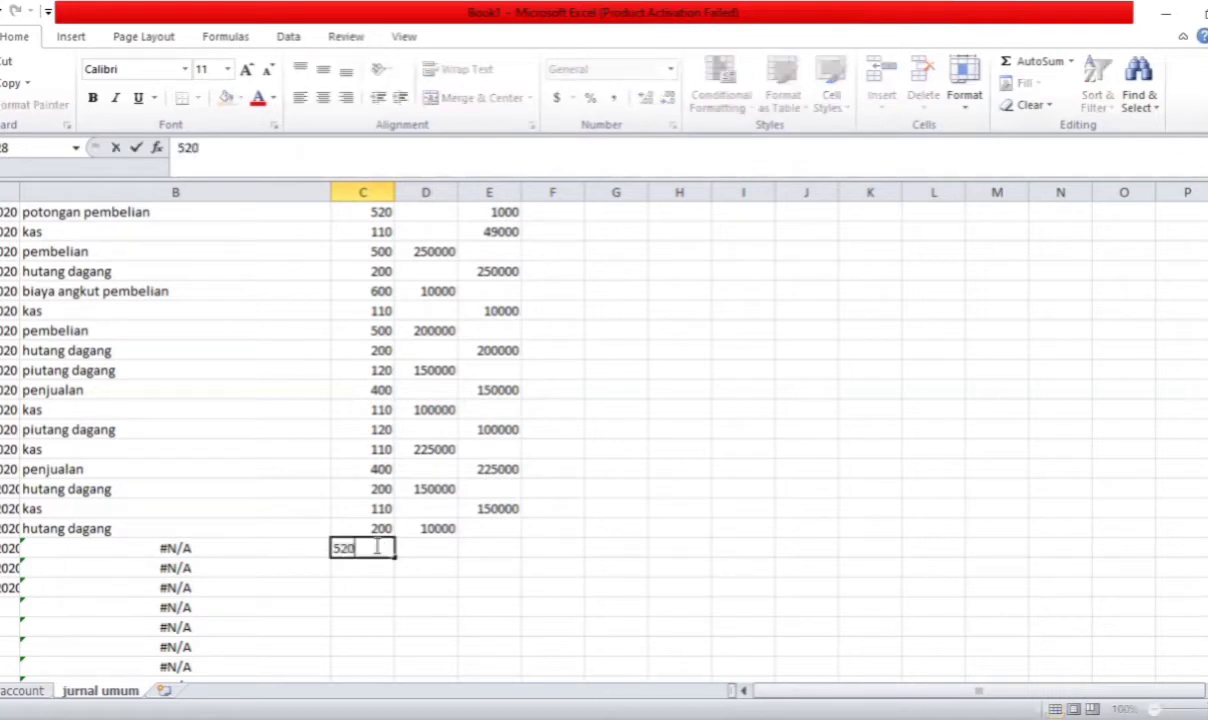
key("Return")
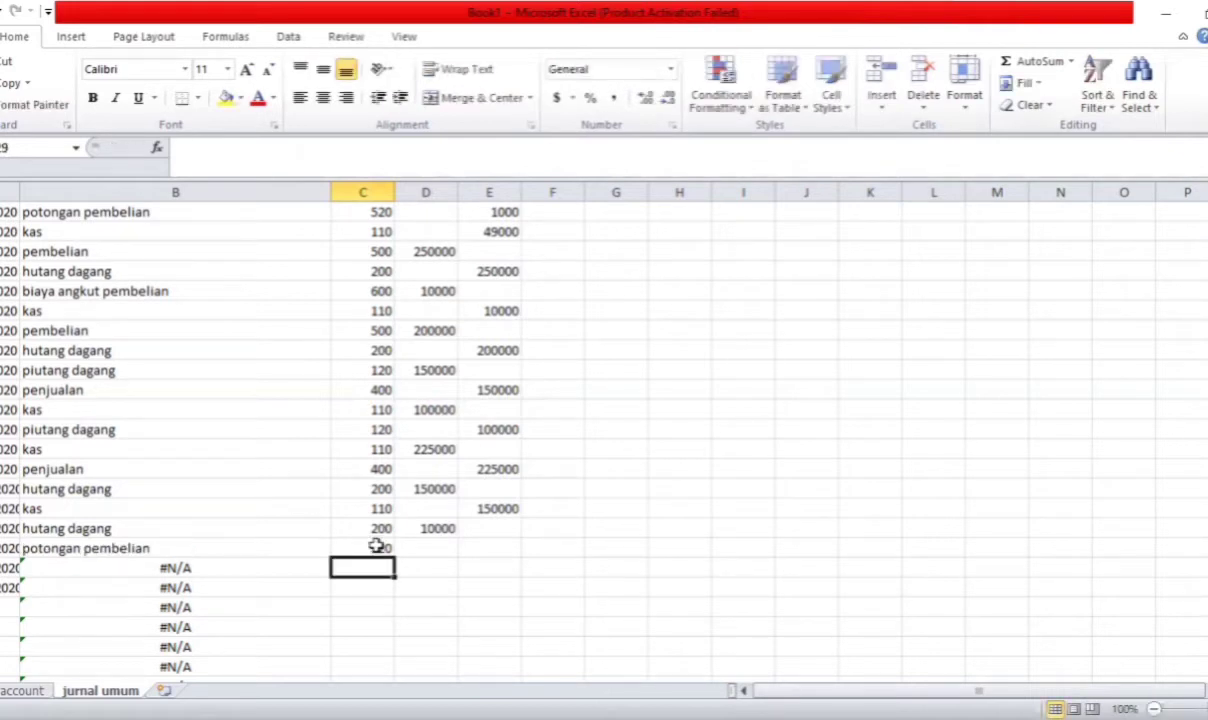
left_click(499, 548)
type("2000")
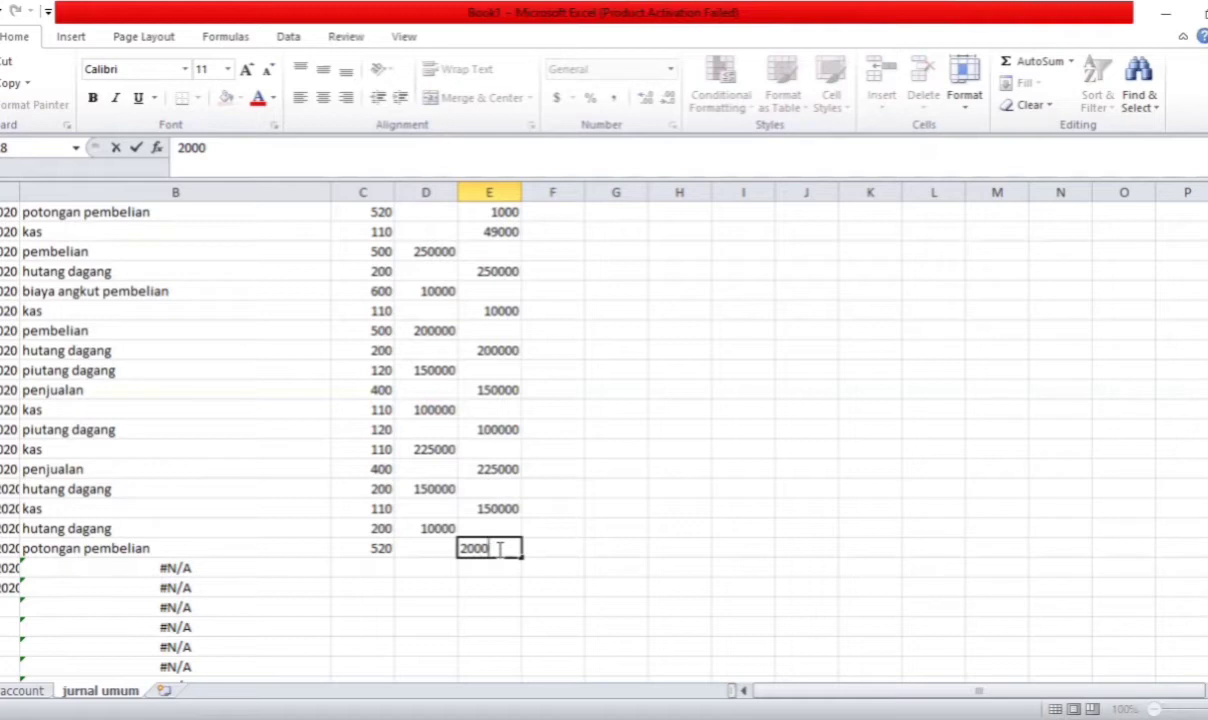
key("Return")
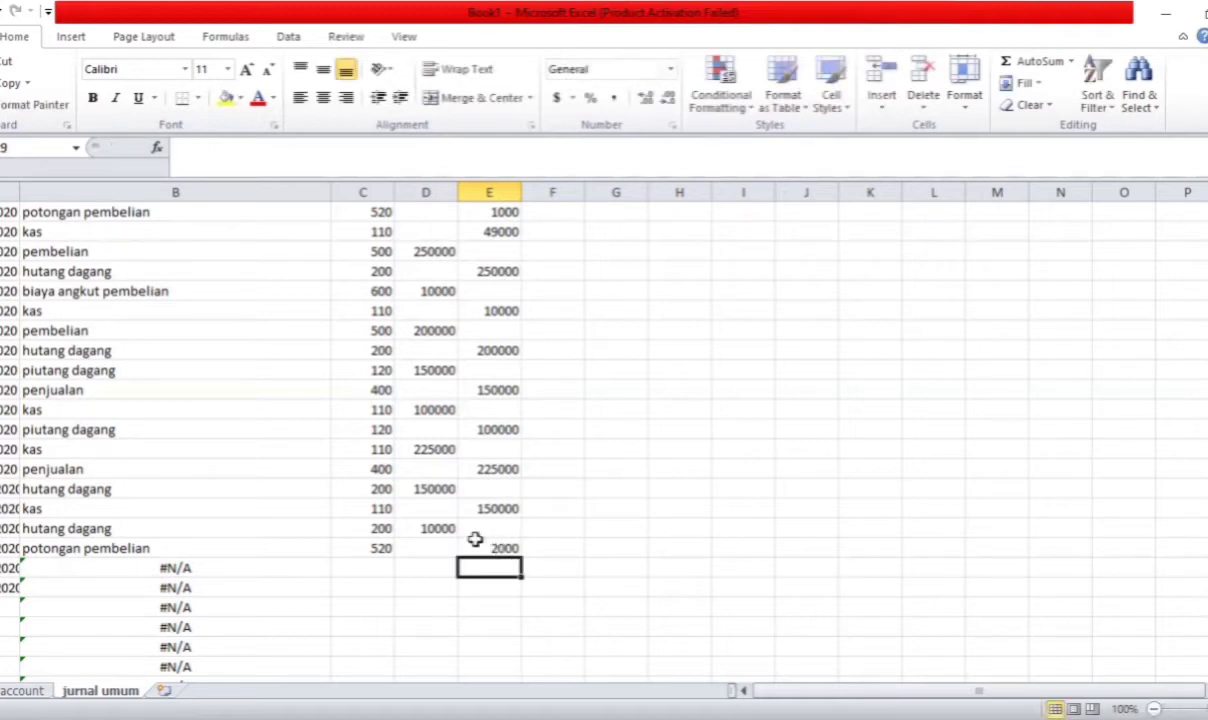
left_click(441, 528)
type("0")
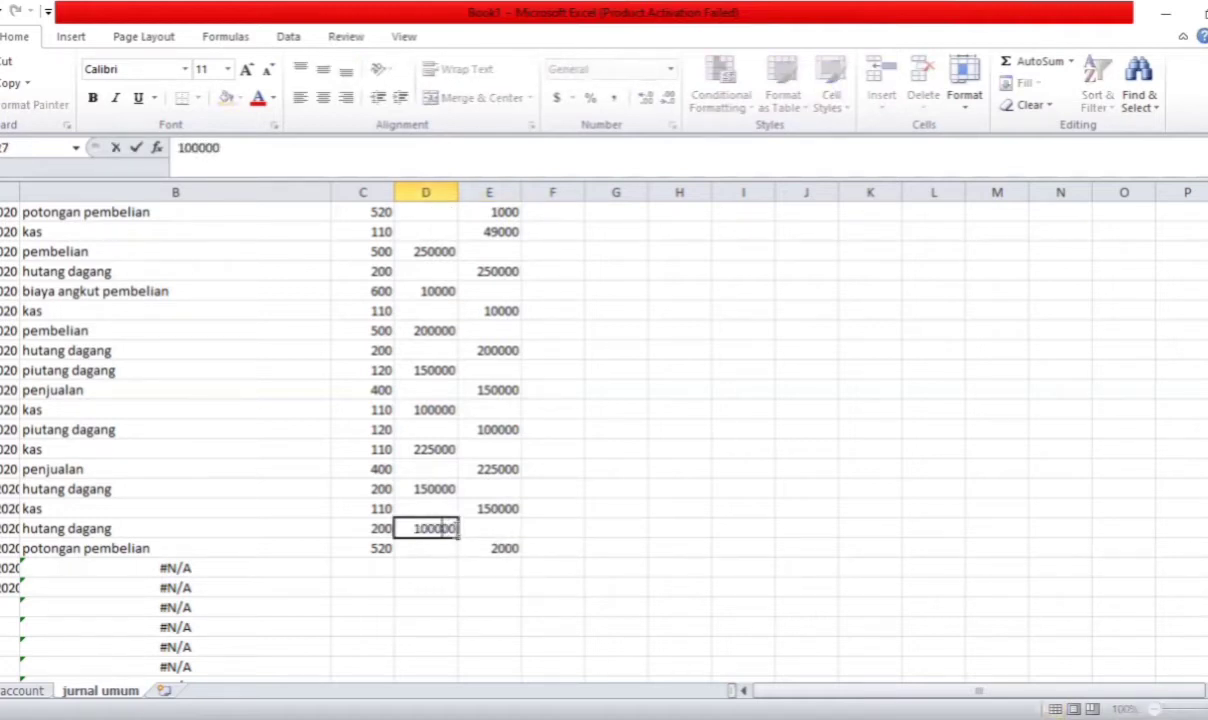
Enter account number 110 with a credit of 98000 in the fifth 11/1/22020 row
left_click(357, 567)
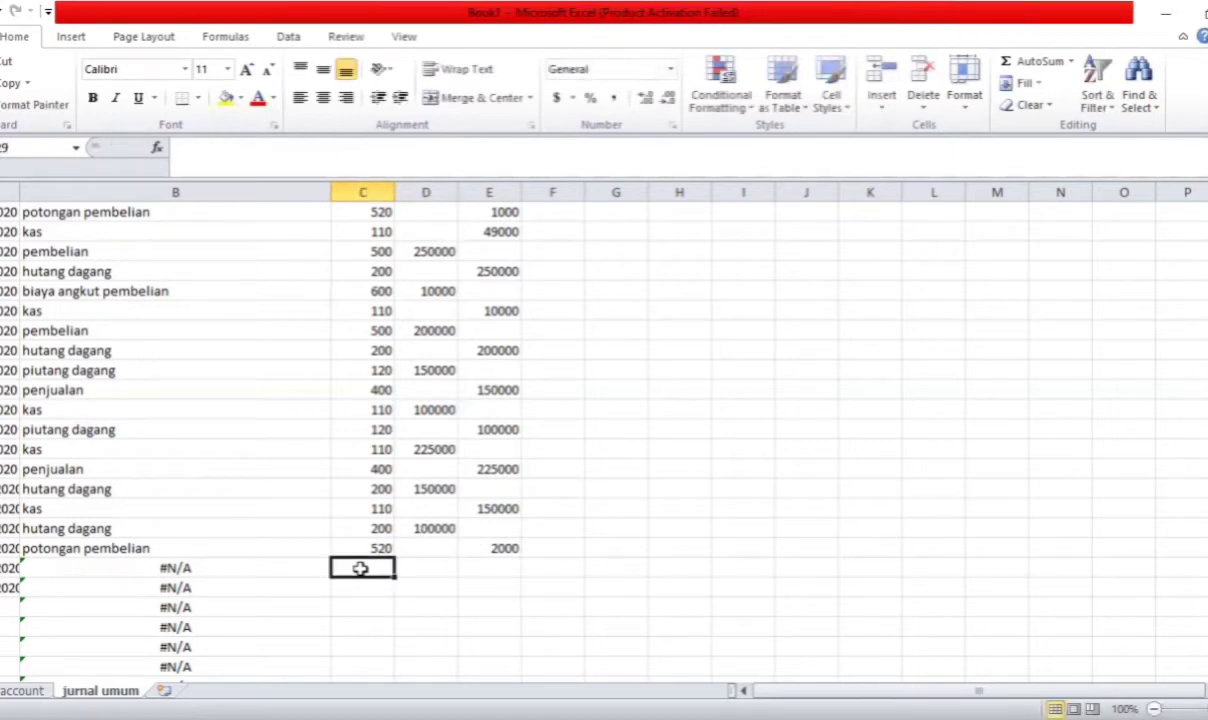
type("110")
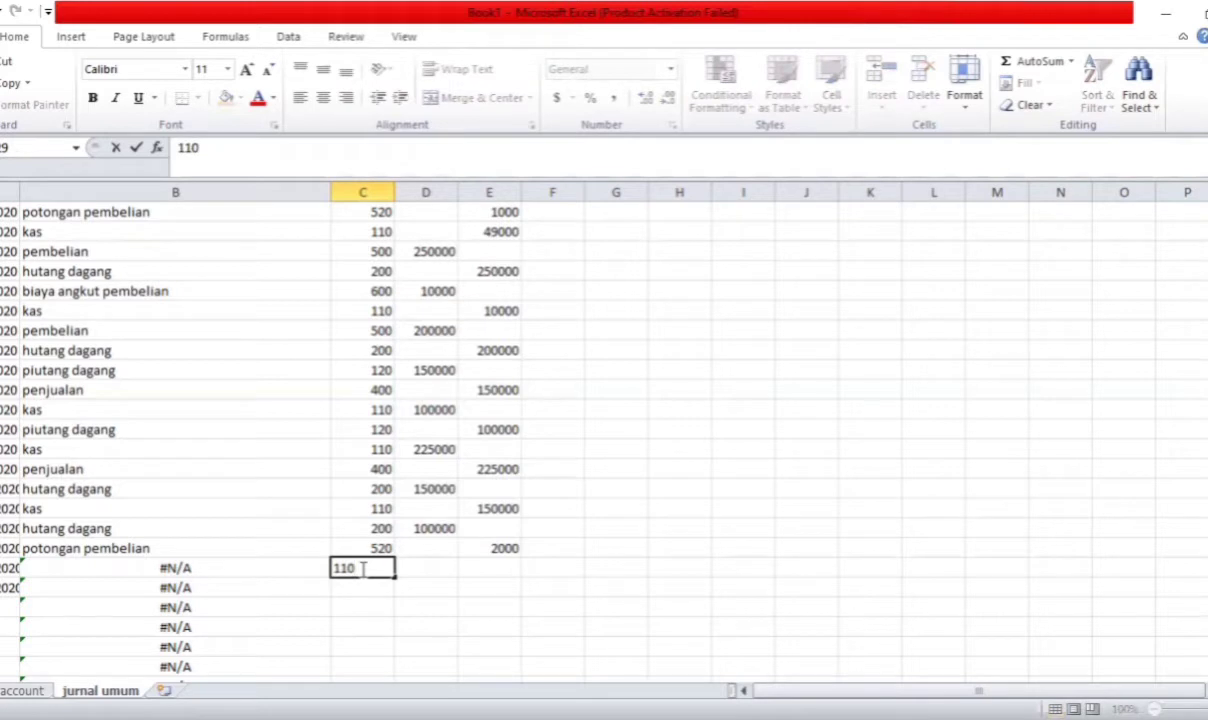
key("Return")
double_click(494, 567)
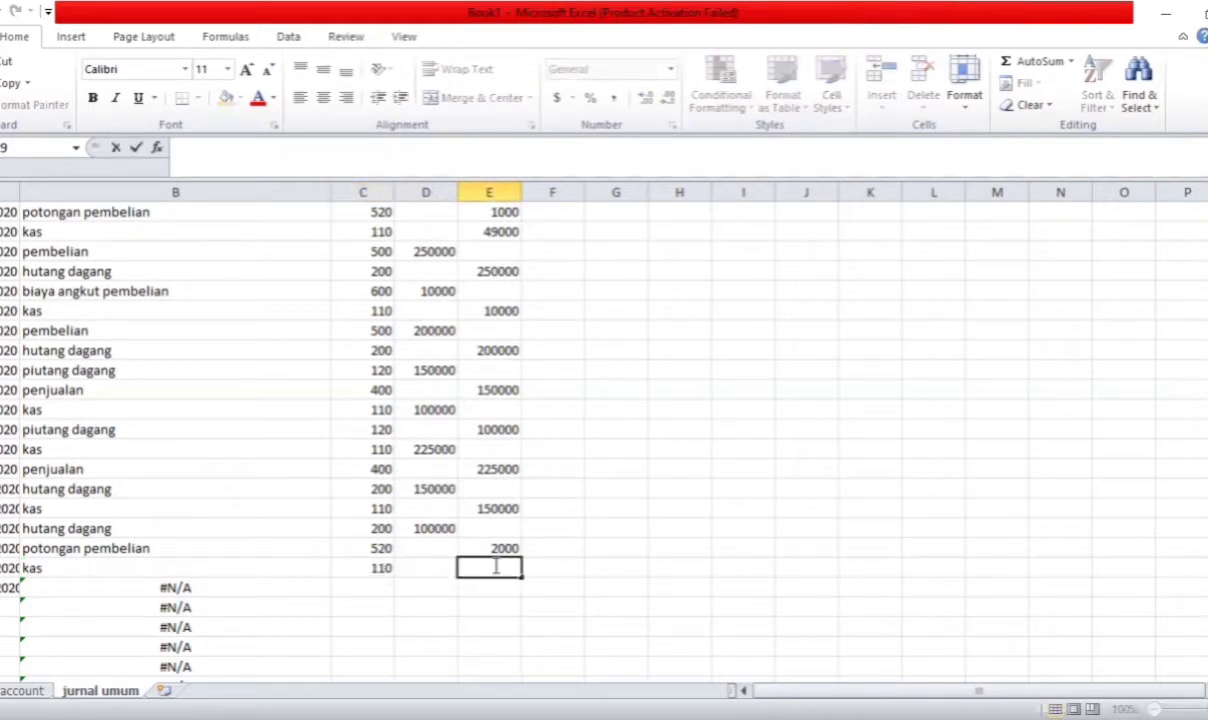
type("98000")
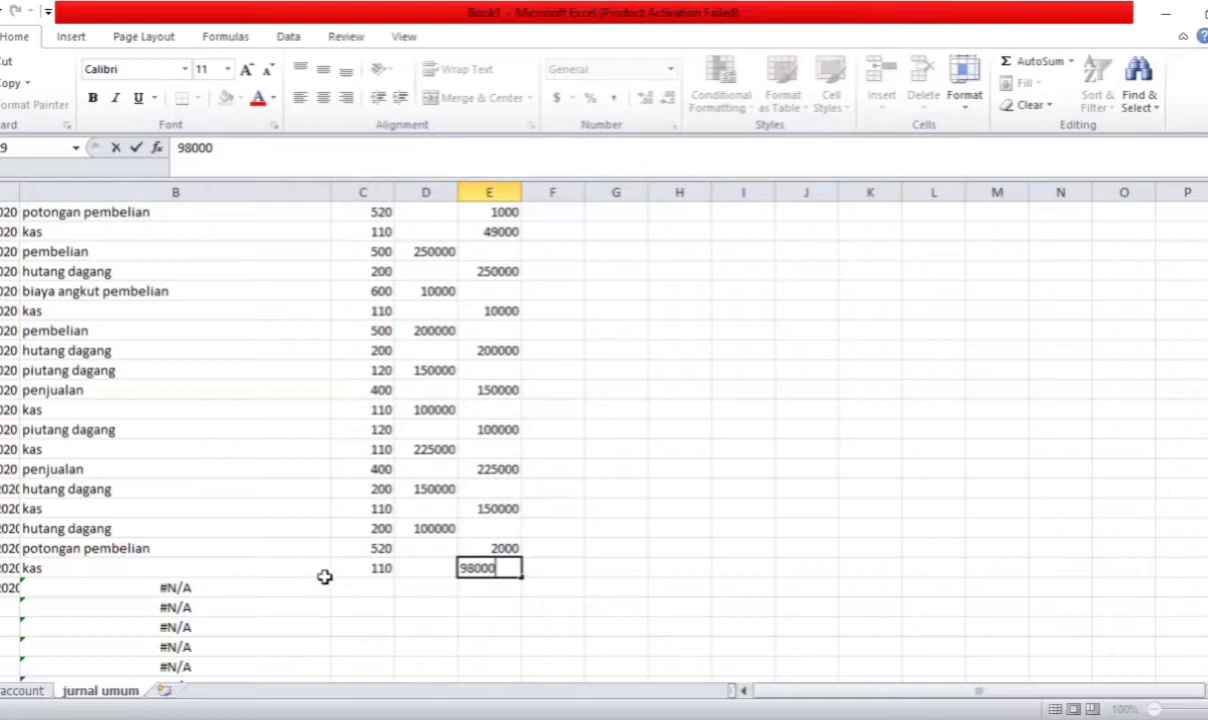
left_click(406, 587)
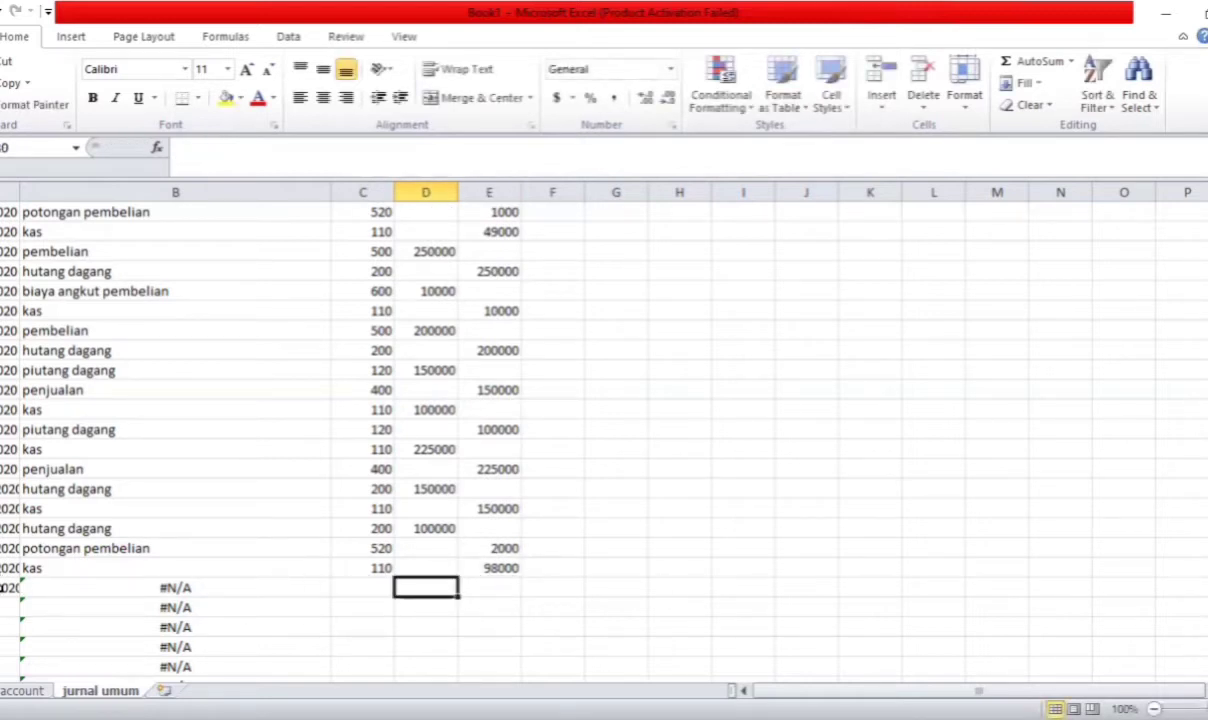
Clear the surplus date in the row below the last kas entry and widen the date column slightly
left_click(10, 588)
key("BackSpace")
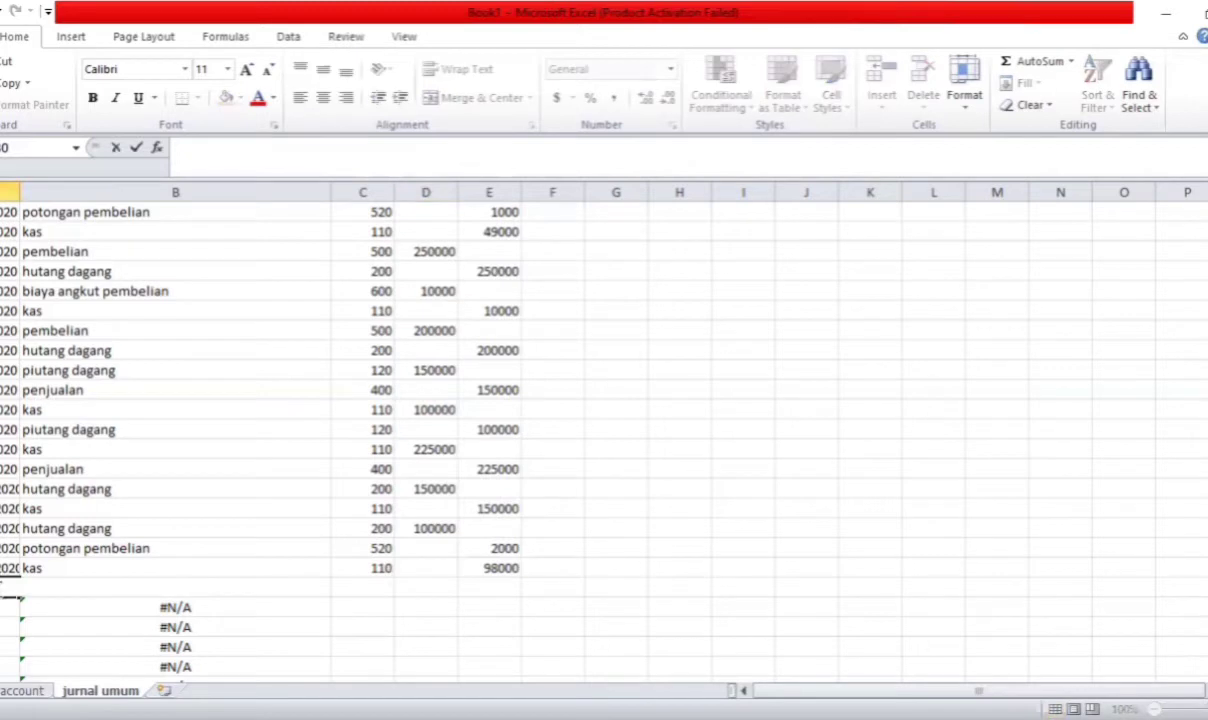
left_click(372, 589)
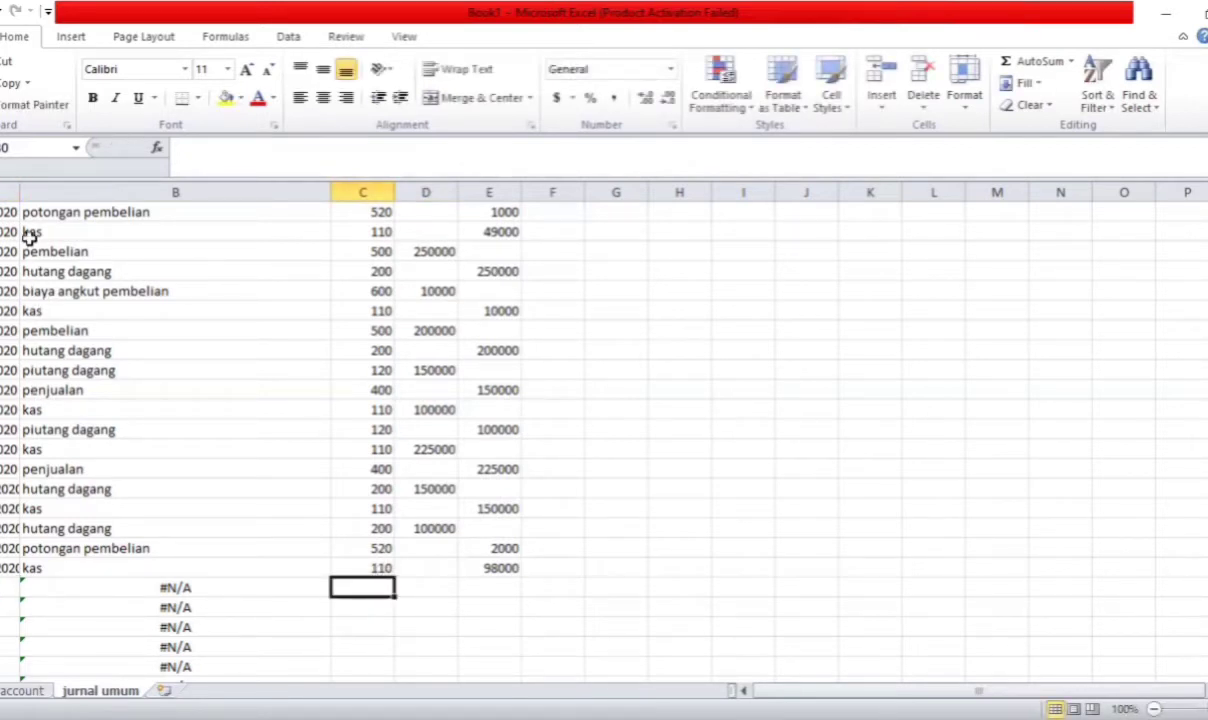
left_click_drag(17, 191, 29, 193)
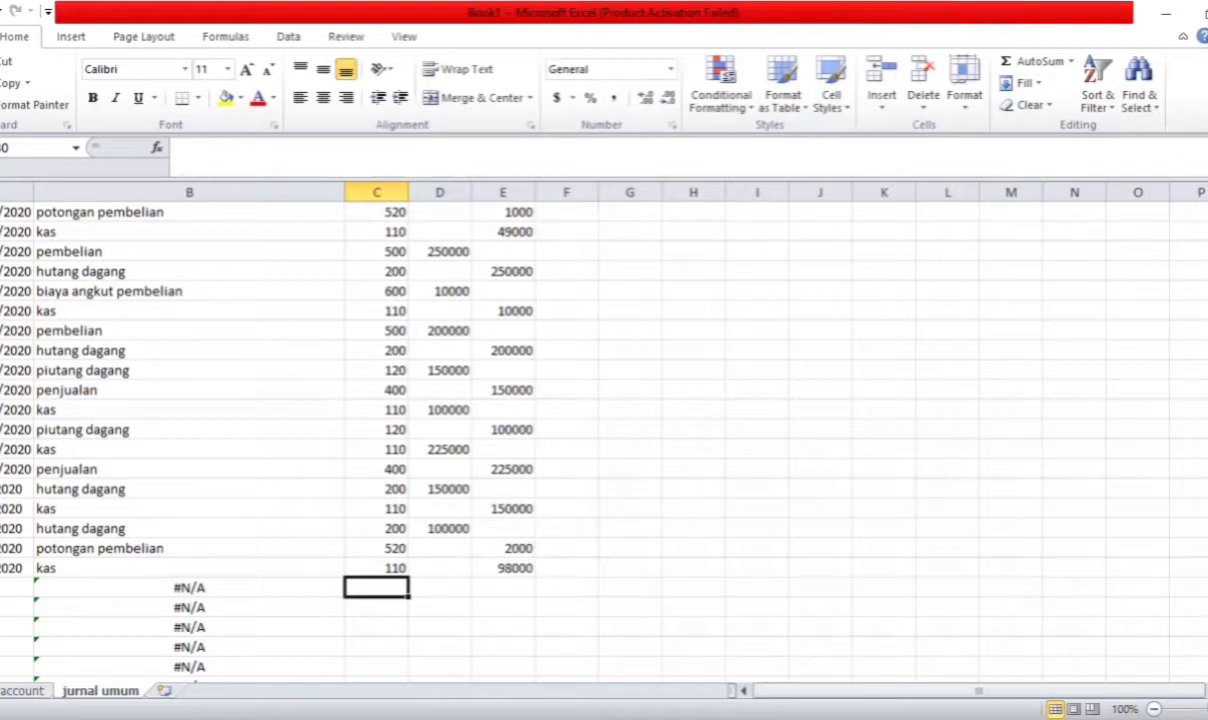
Enter the date 2/1/2020 in the row below the last kas entry and copy it to the two rows beneath
left_click(27, 585)
type("2/1/")
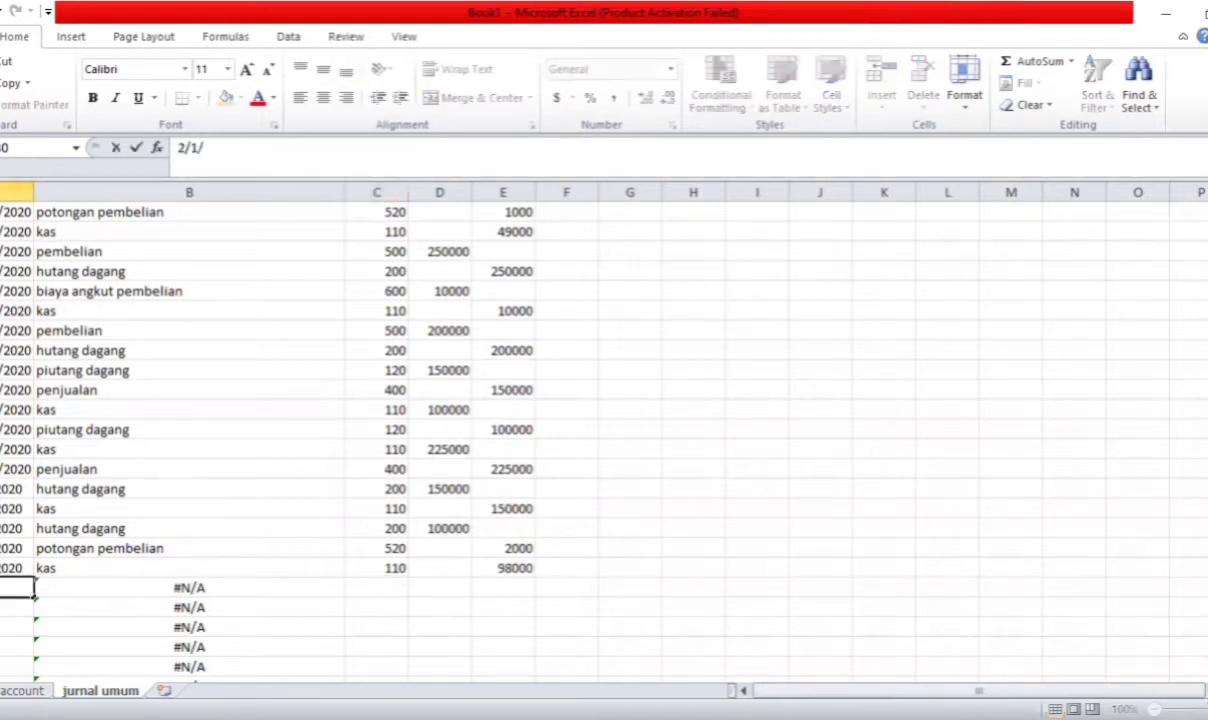
type("2020")
key("Return")
left_click(12, 588)
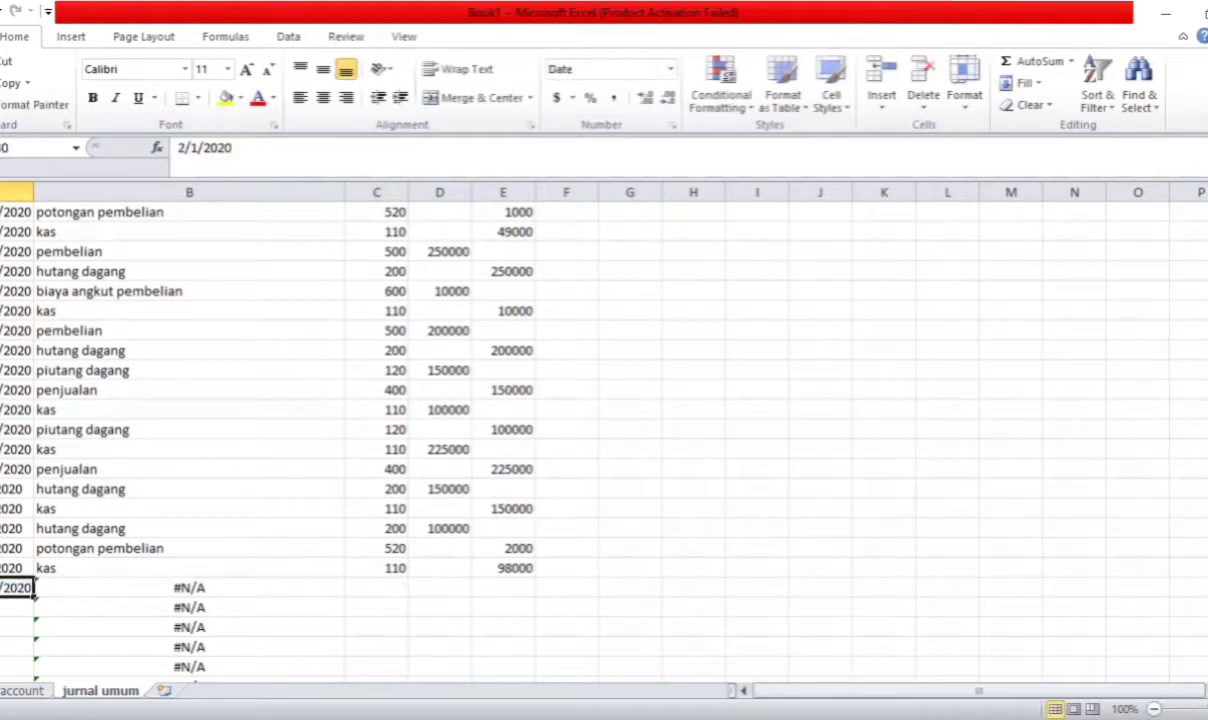
key("ctrl+c")
left_click_drag(15, 588, 15, 627)
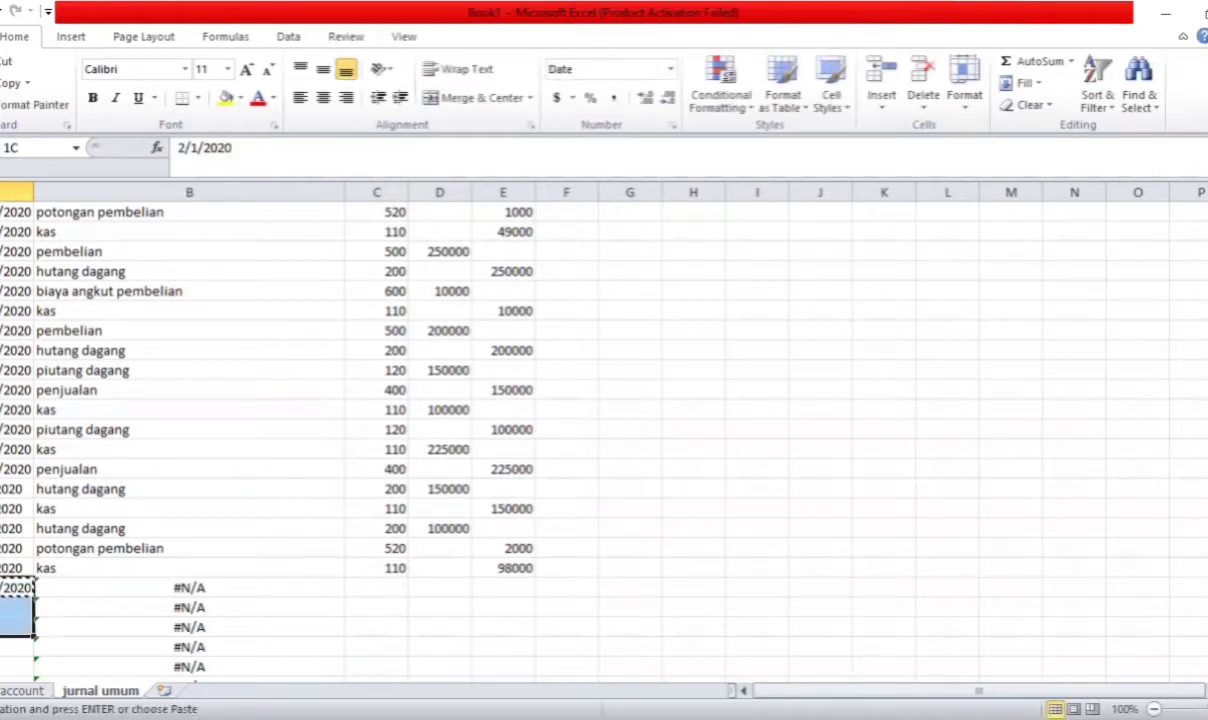
key("Return")
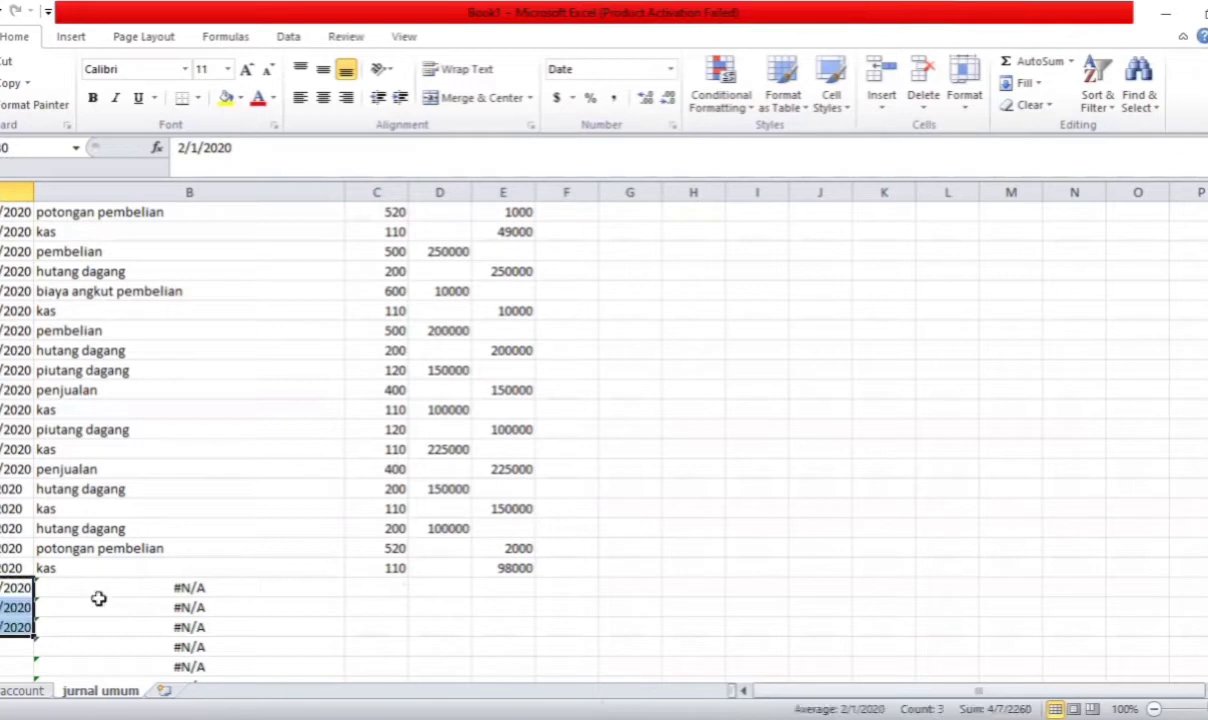
Enter account numbers 200, 520 and 110 in the three new 2/1/2020 rows
left_click(400, 588)
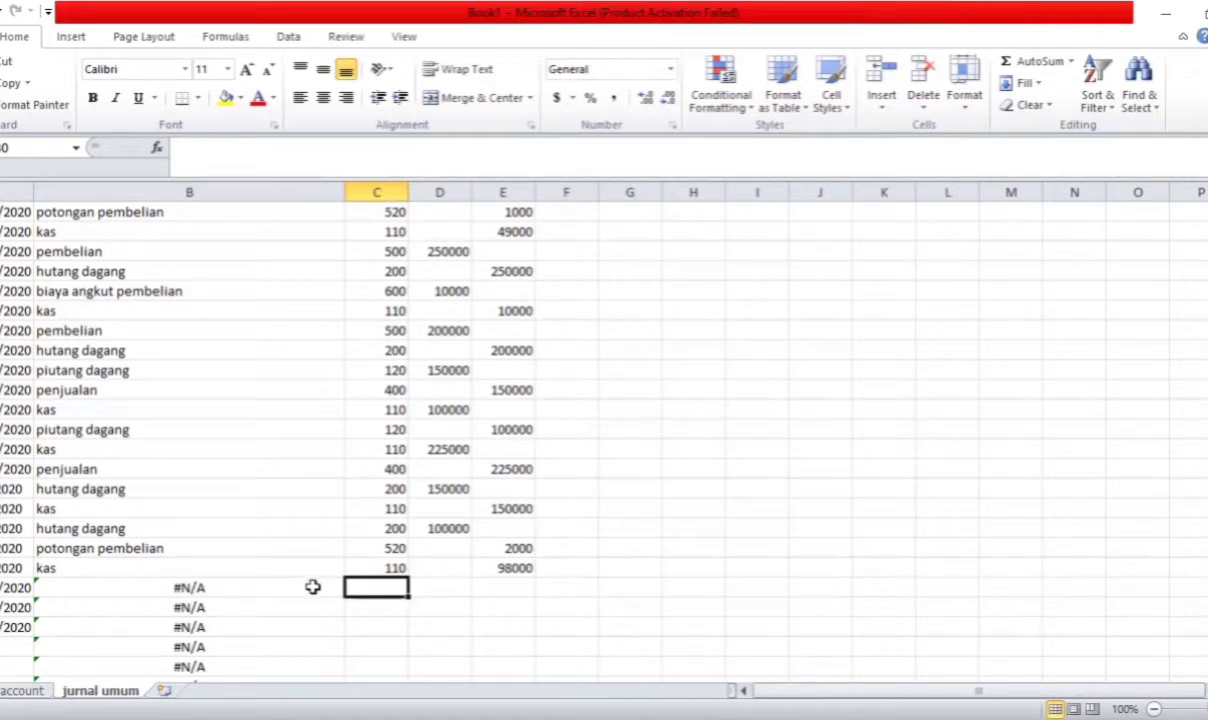
type("22")
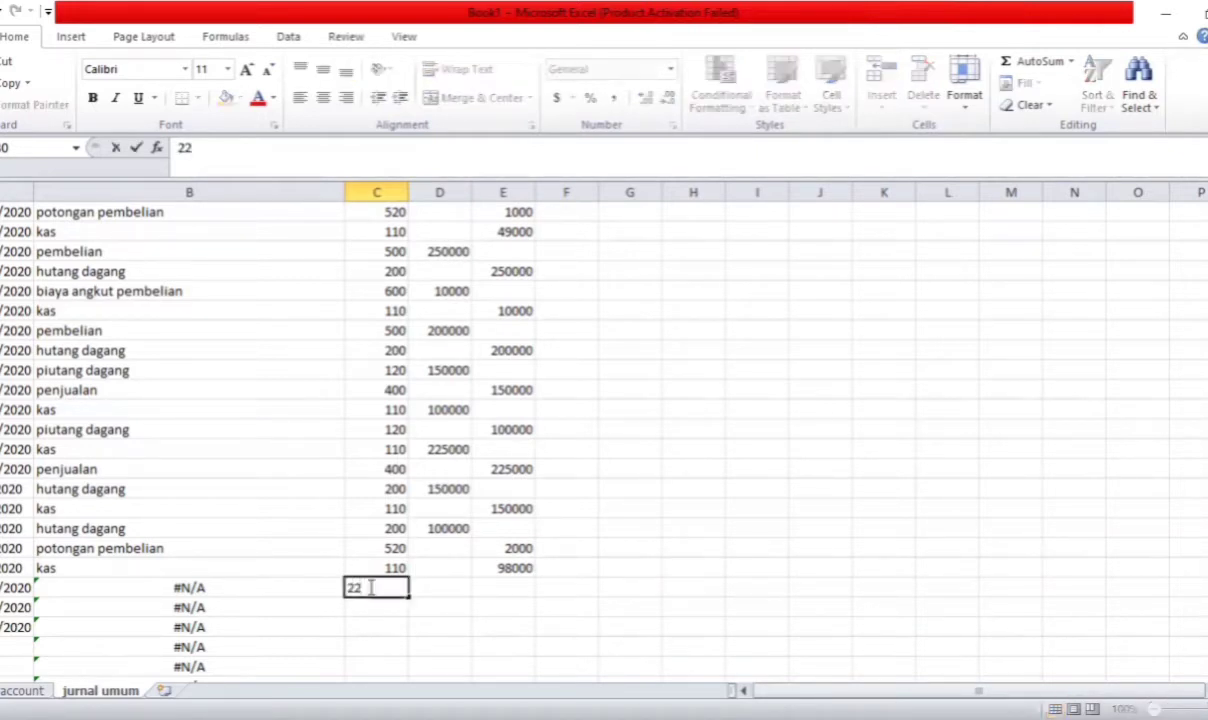
key("BackSpace")
type("00")
key("Return")
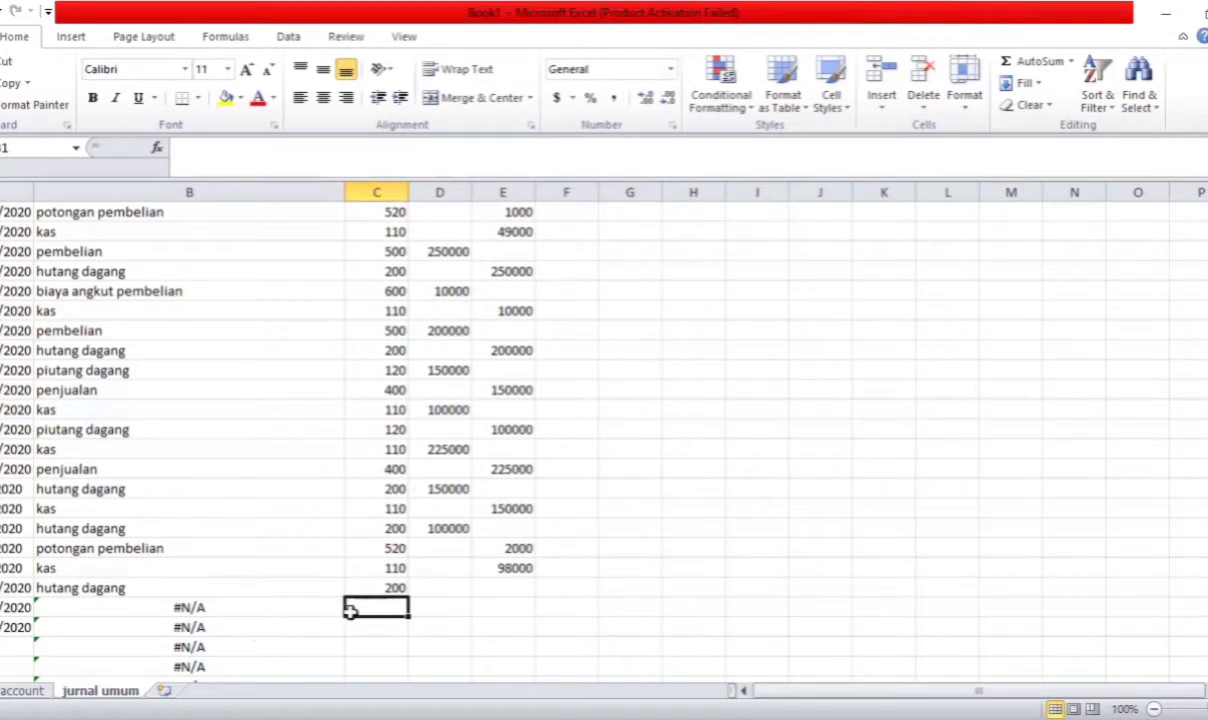
type("520")
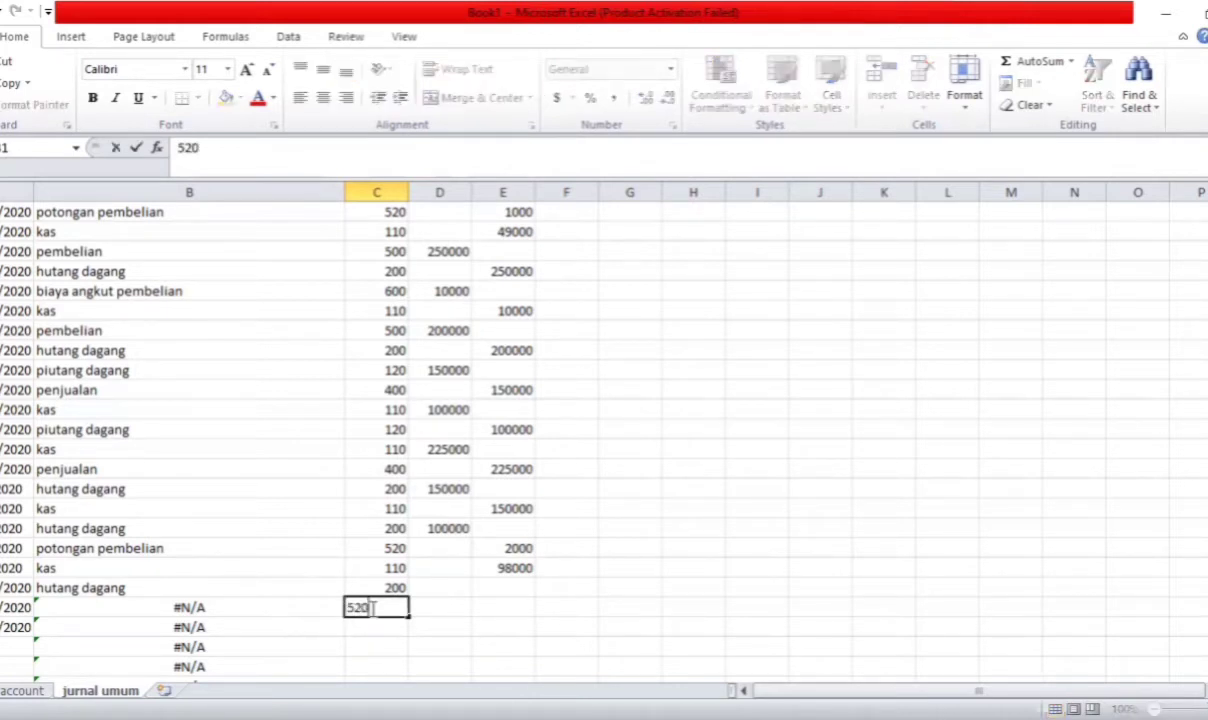
key("Return")
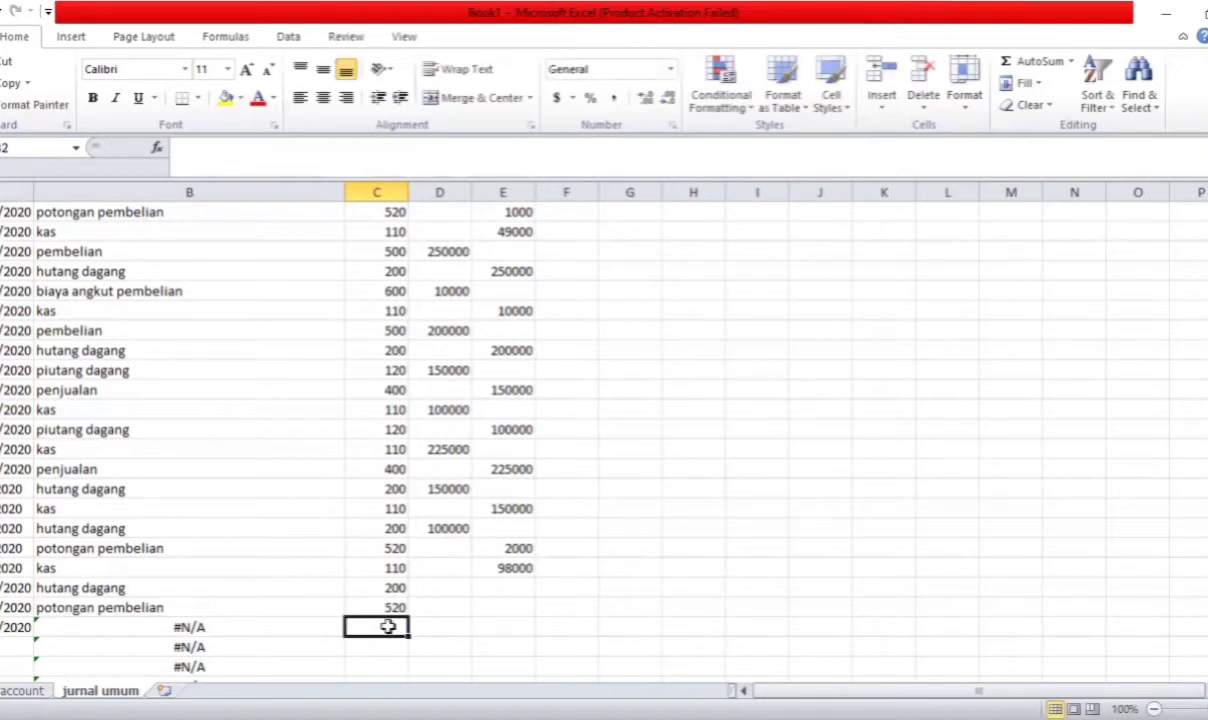
type("110")
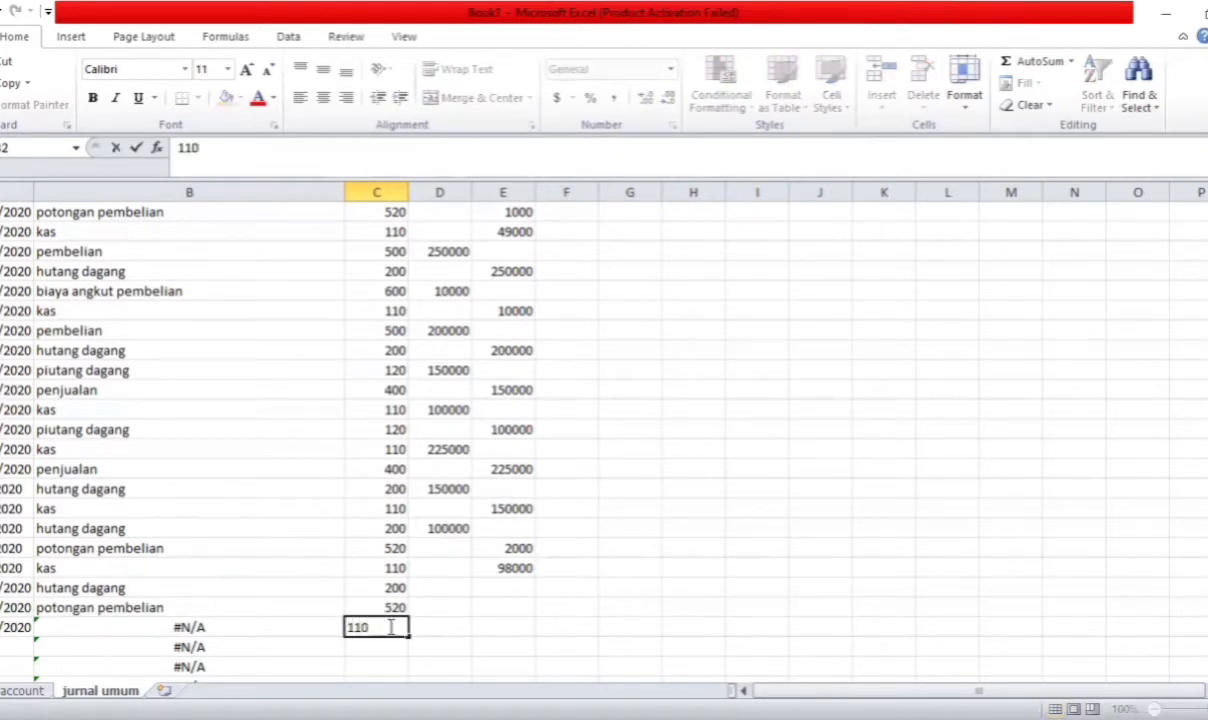
key("Return")
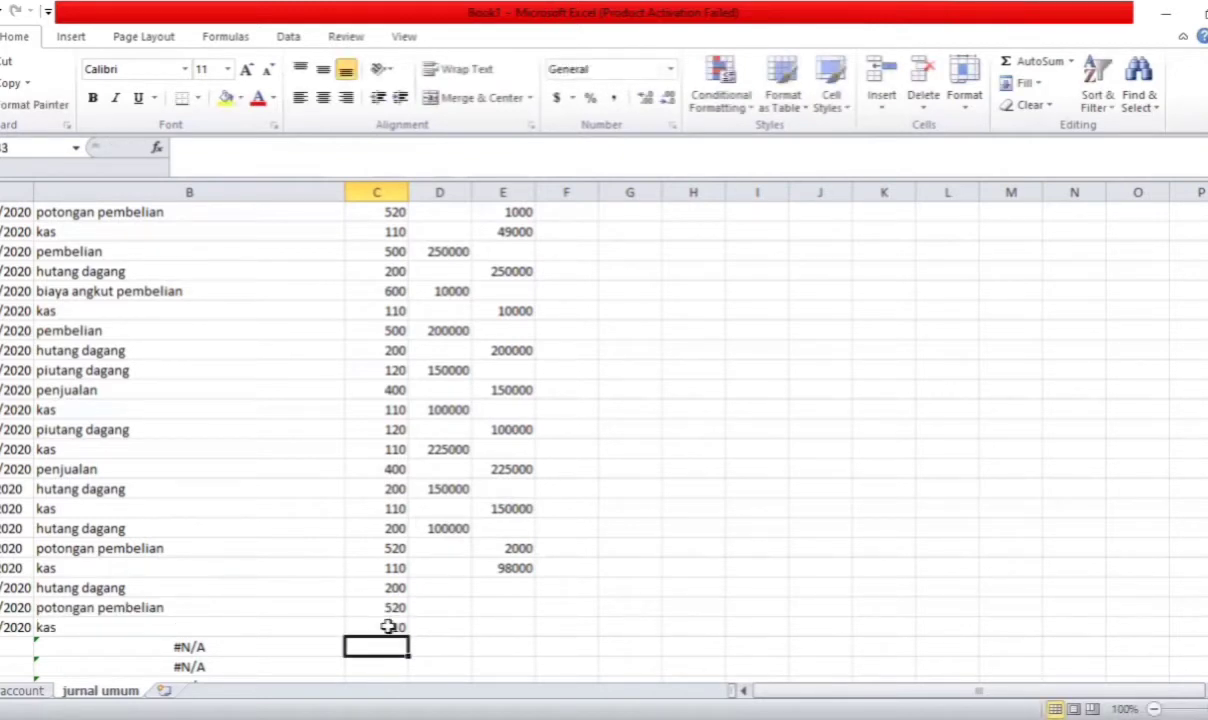
Enter a debit of 250000 for hutang dagang and credits of 5000 for potongan pembelian and 245000 for kas in the 2/1/2020 rows
left_click(441, 587)
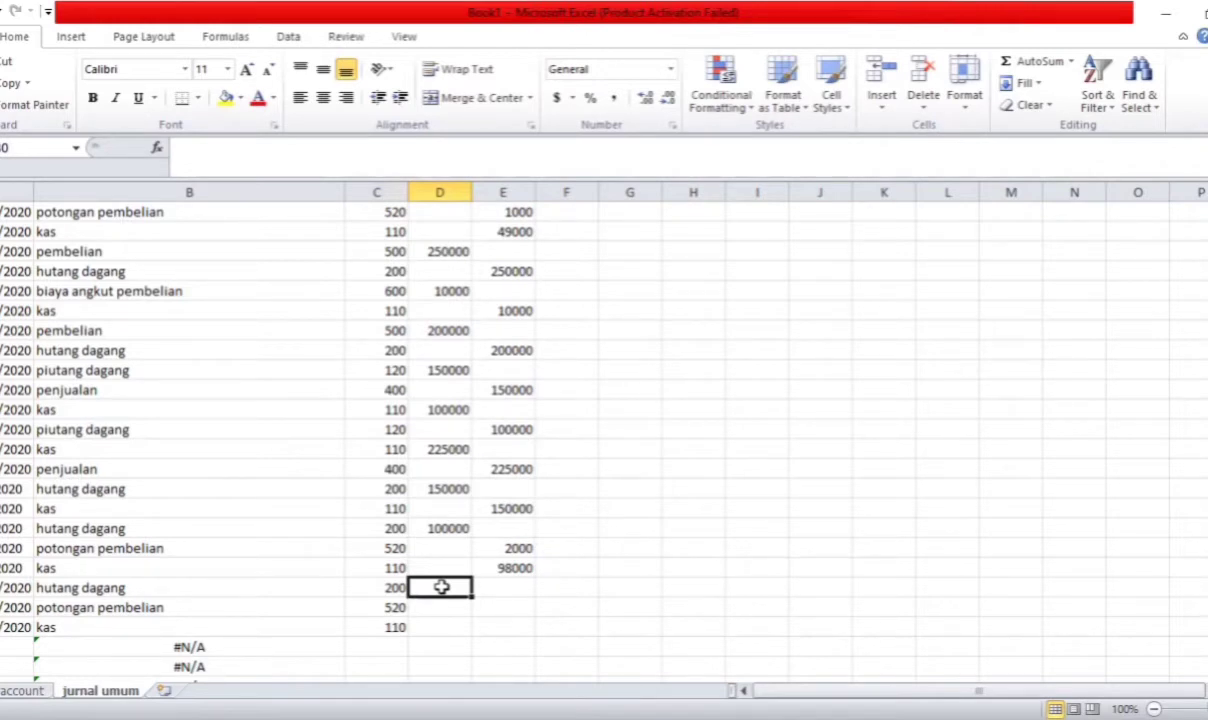
type("2")
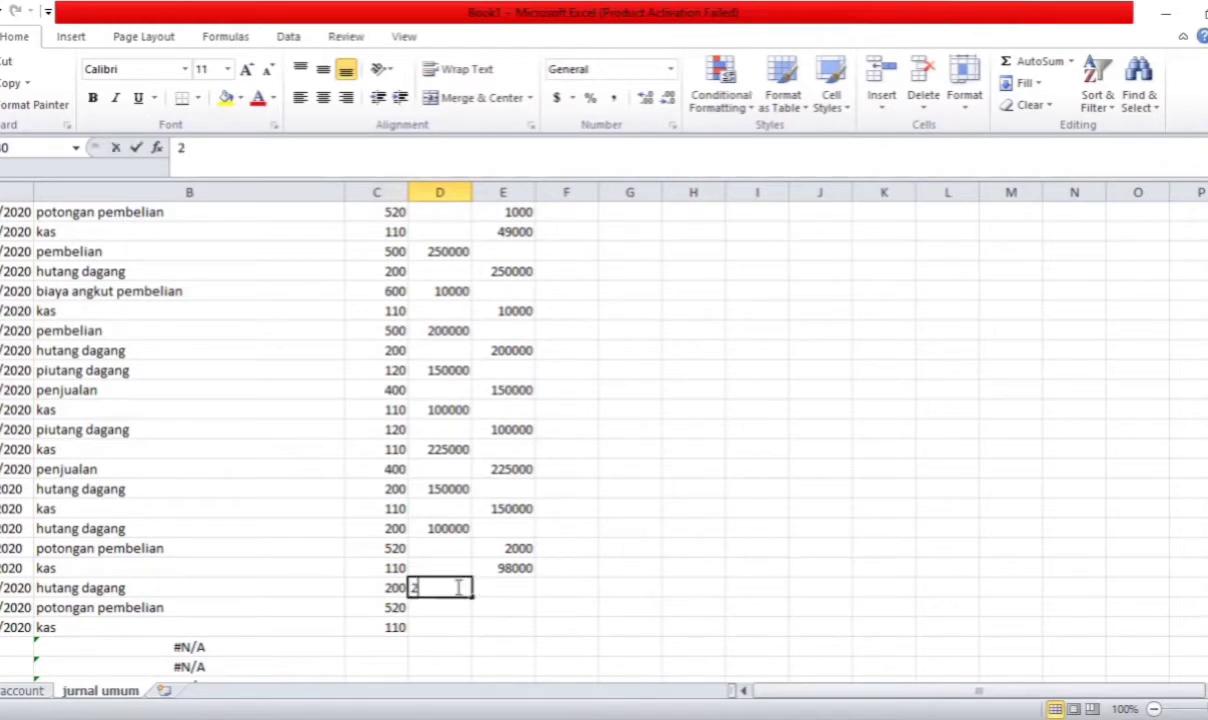
type("50000")
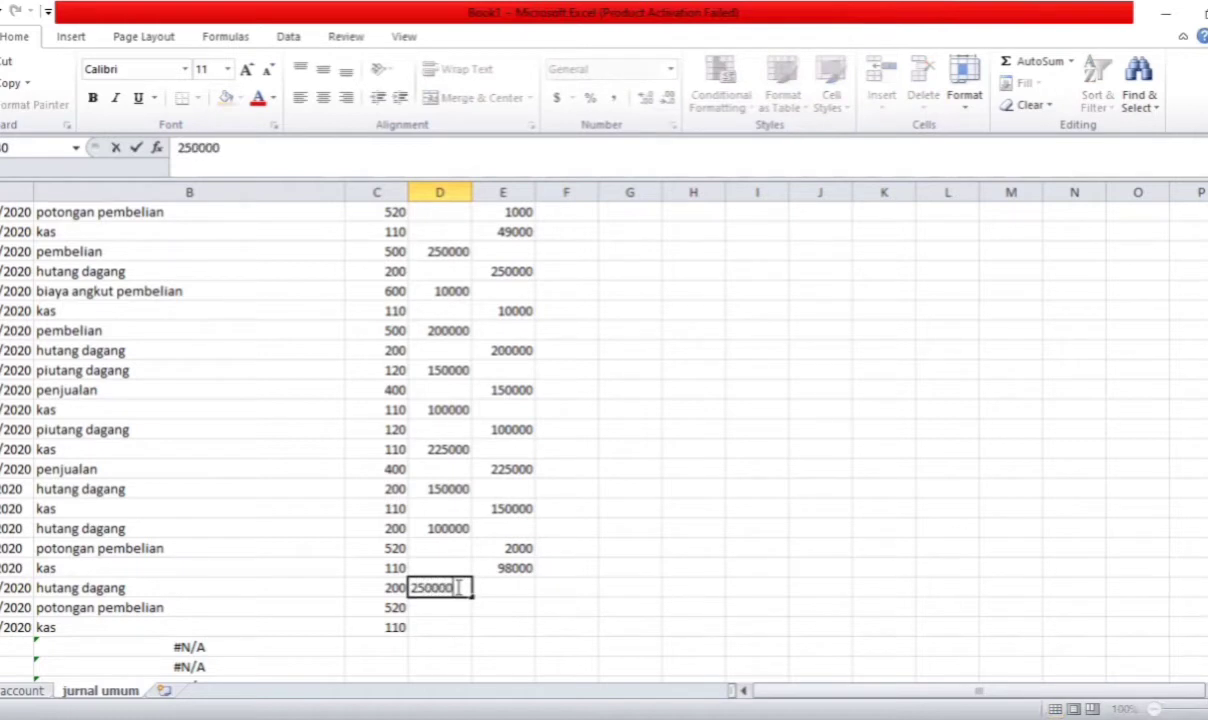
key("Return")
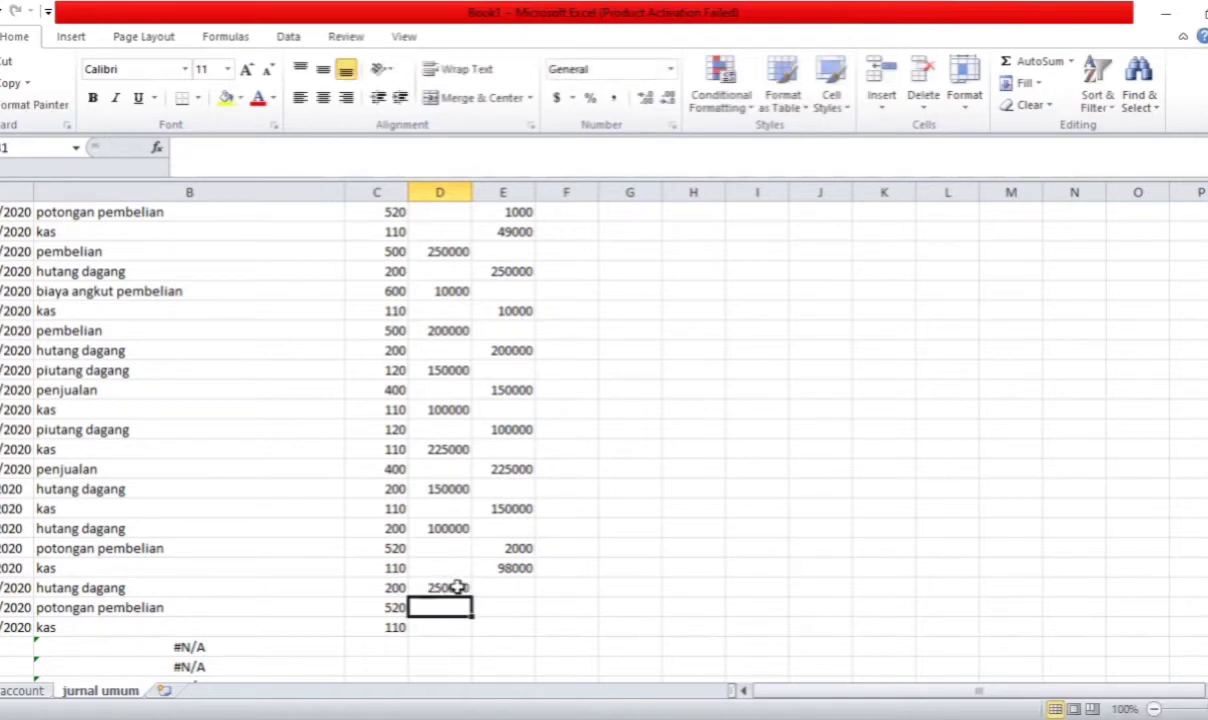
left_click(517, 606)
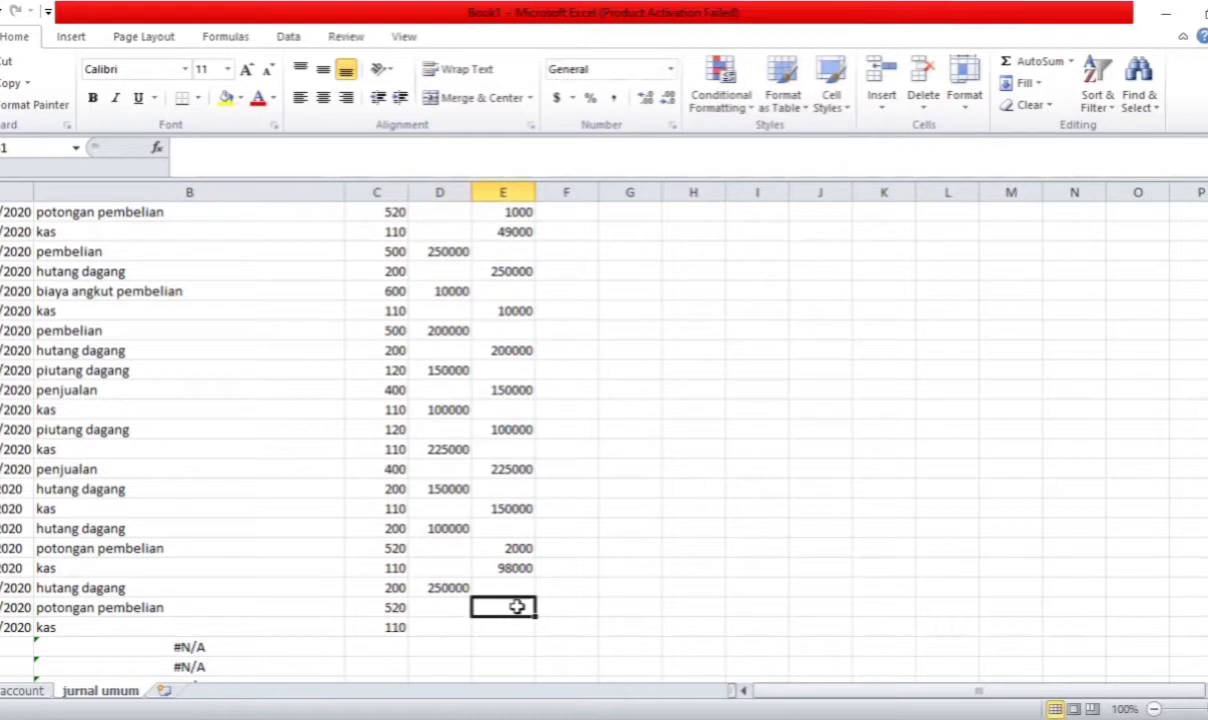
type("5000")
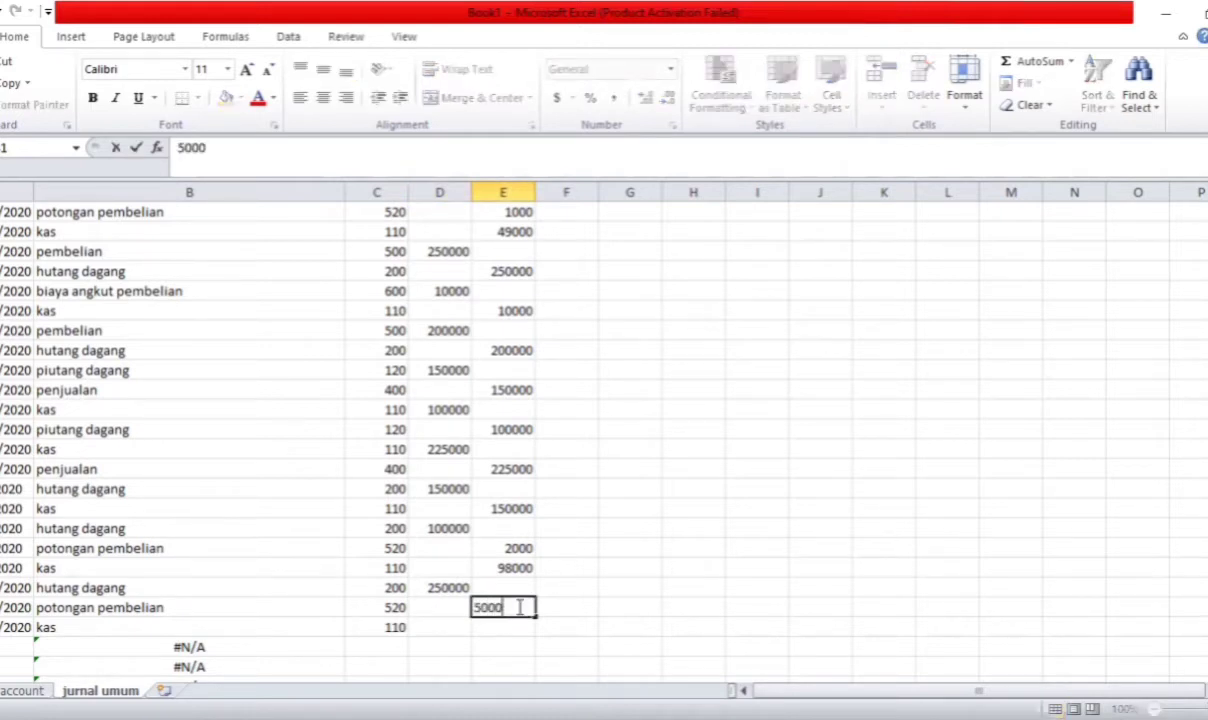
key("Return")
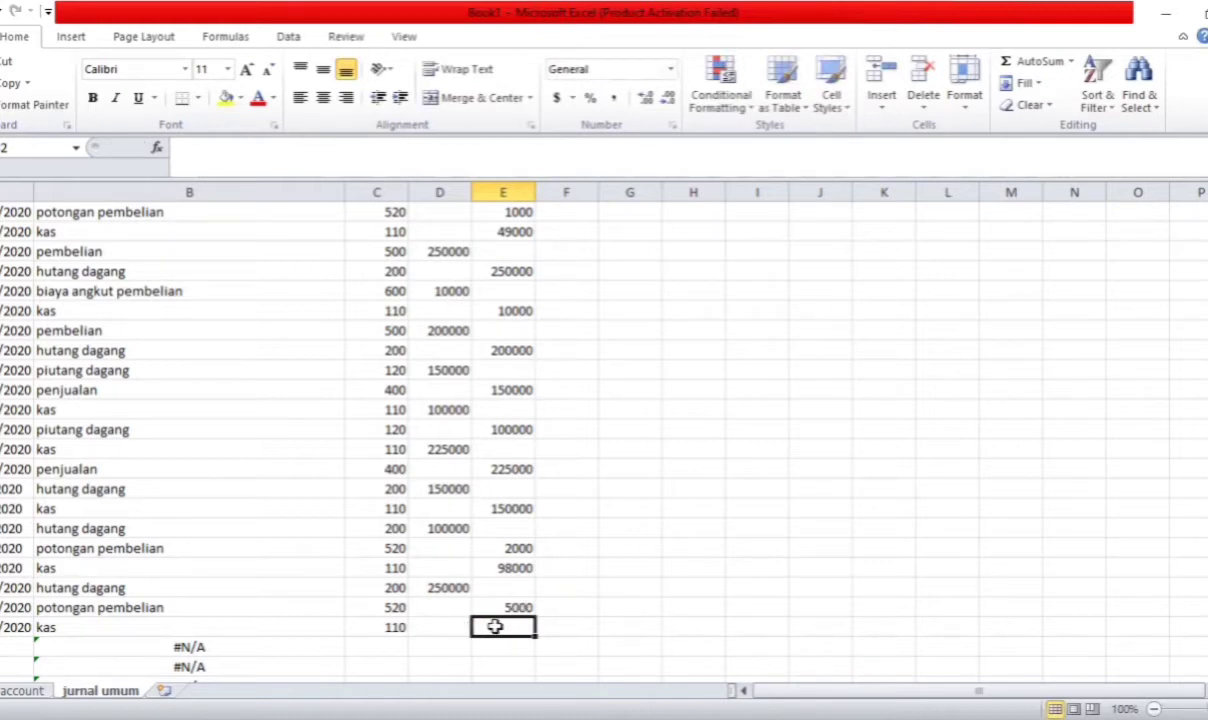
type("245000")
key("Return")
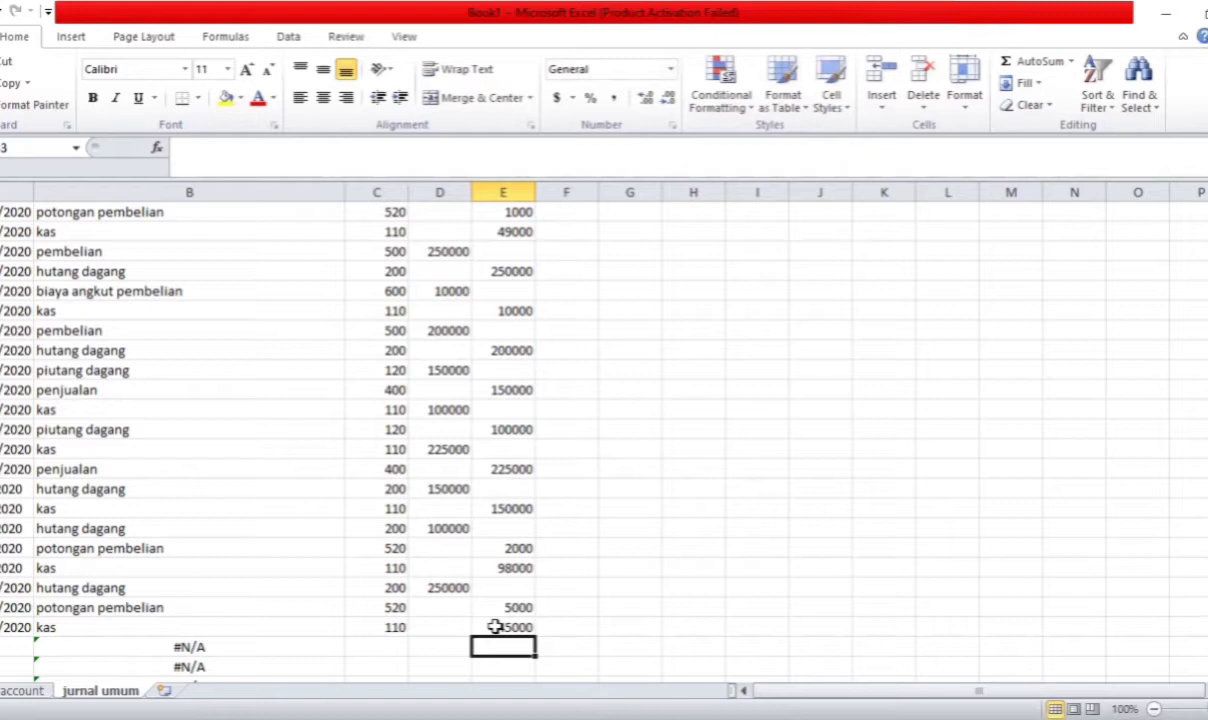
Enter the date 13/1/2020 in the row below the last kas entry and copy it to the row beneath
left_click(1167, 116)
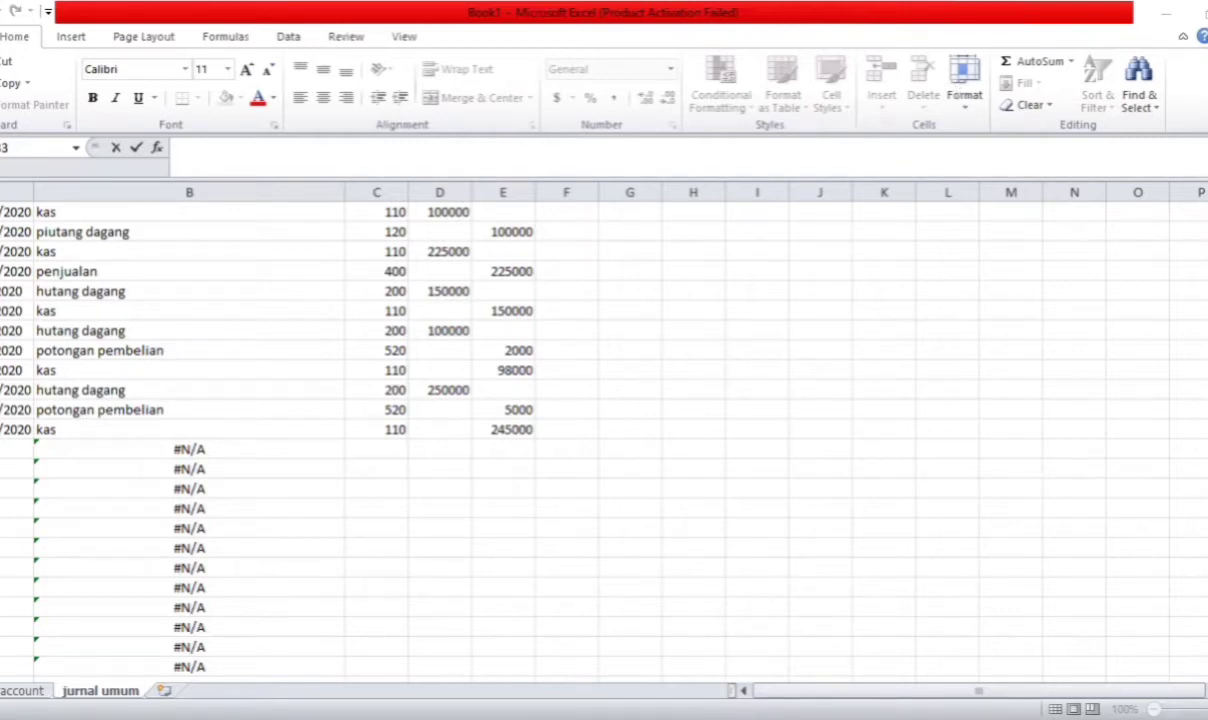
left_click(14, 450)
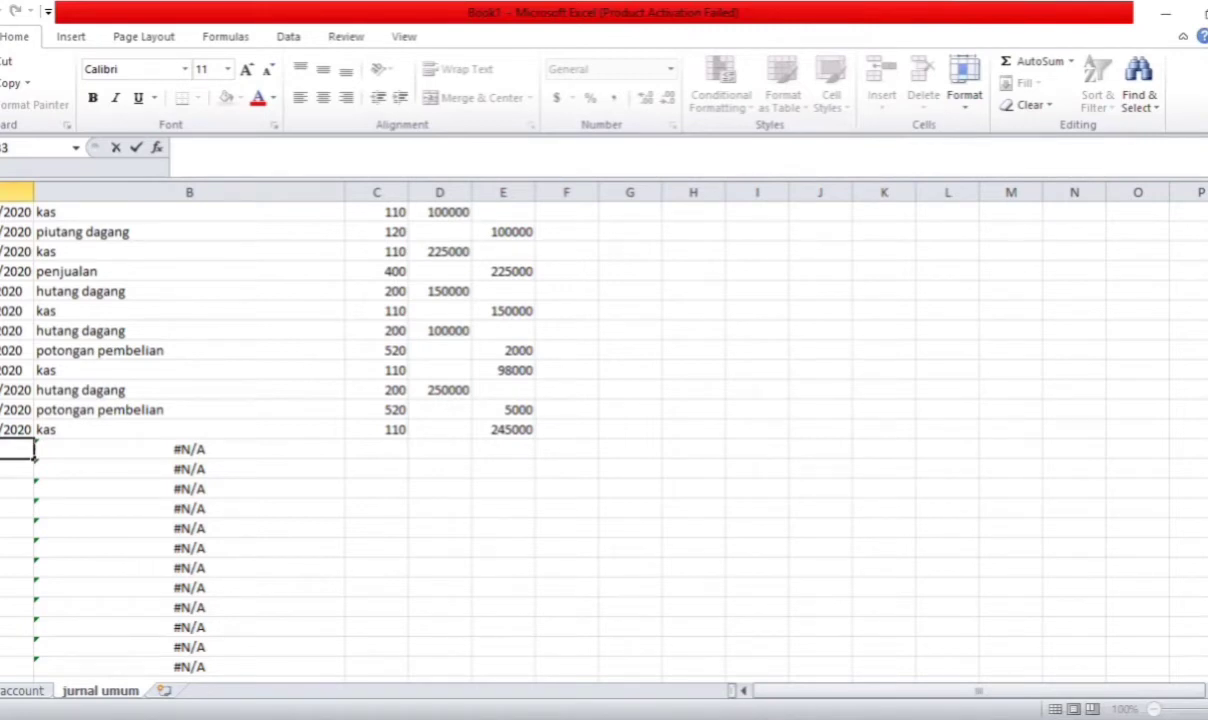
type("13/1/2020")
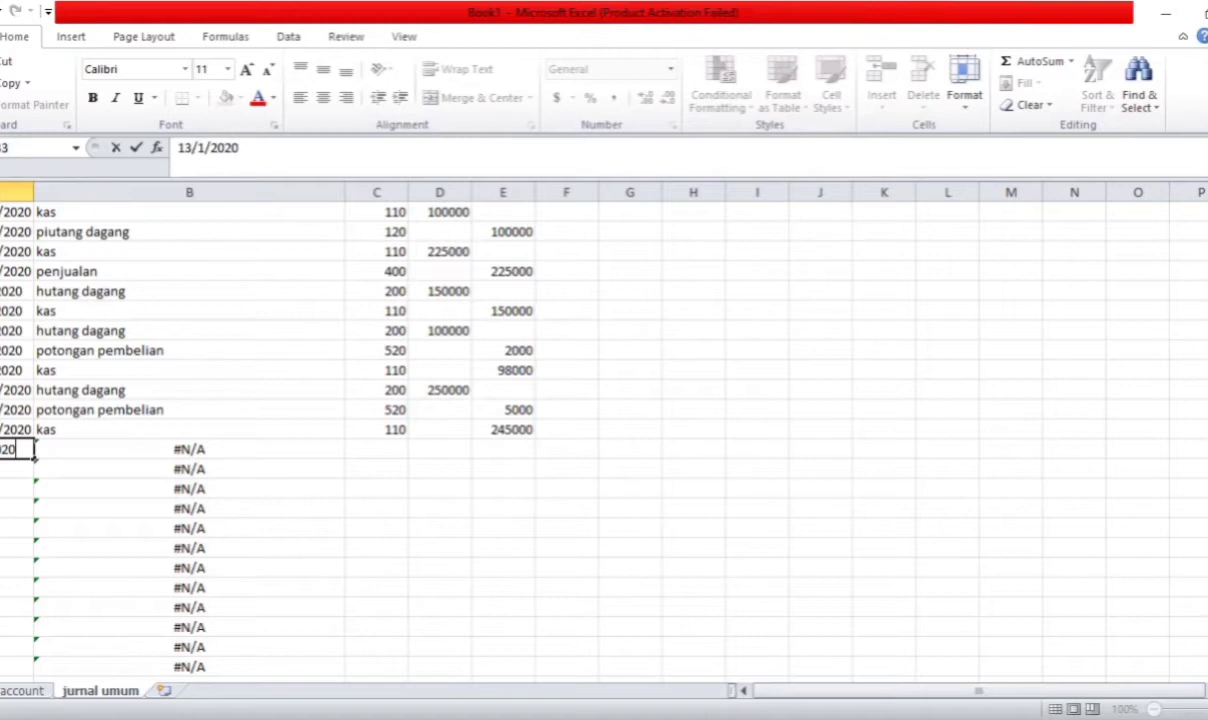
key("Return")
key("Up")
key("ctrl+c")
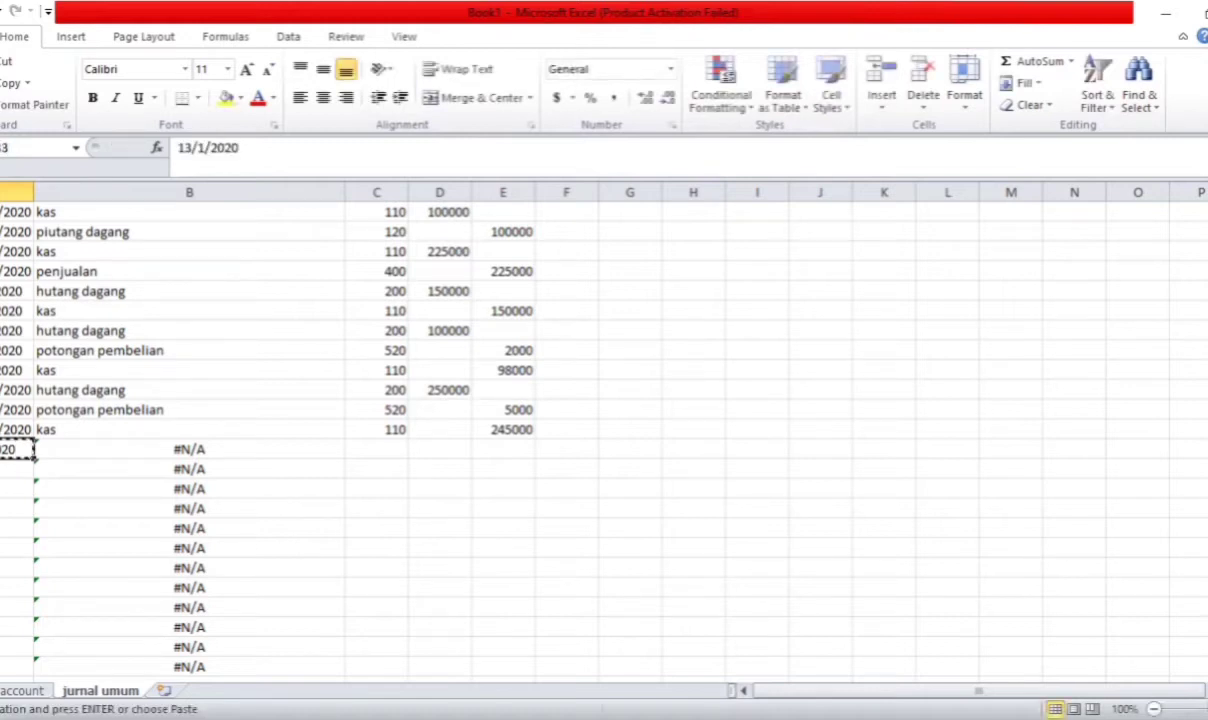
left_click(1, 471)
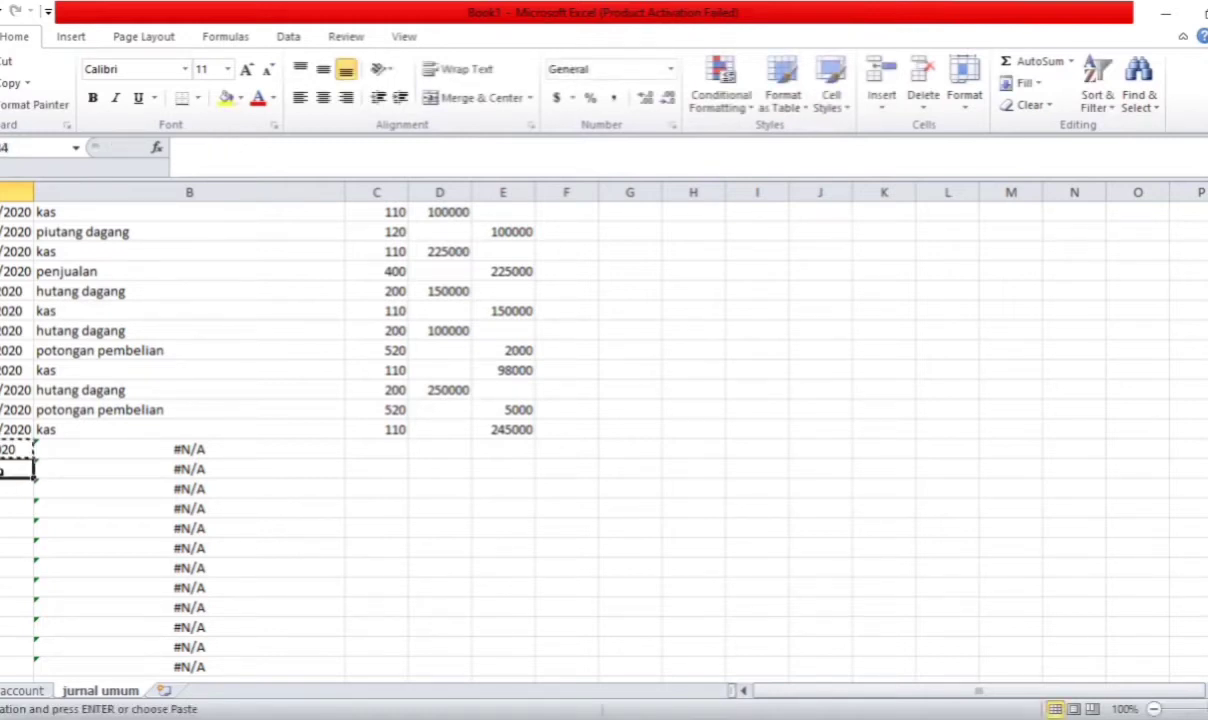
key("ctrl+v")
Enter account numbers 410 and 120 in the two 13/1/2020 rows
left_click(370, 449)
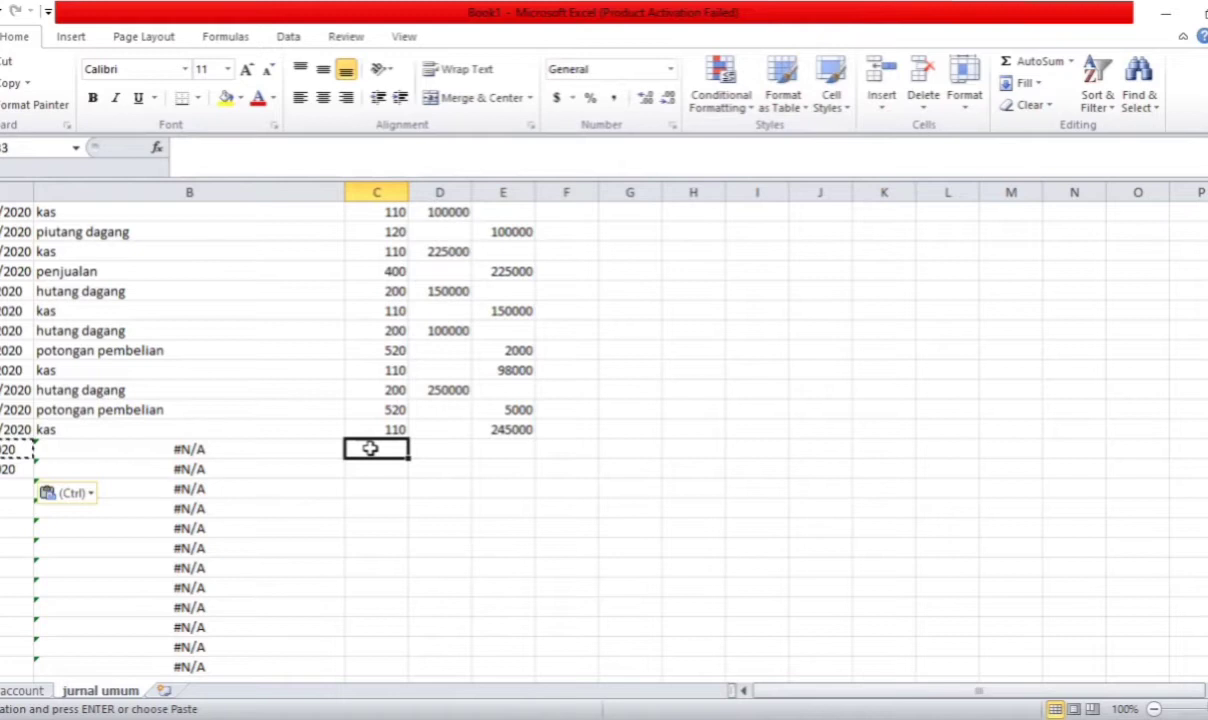
type("410")
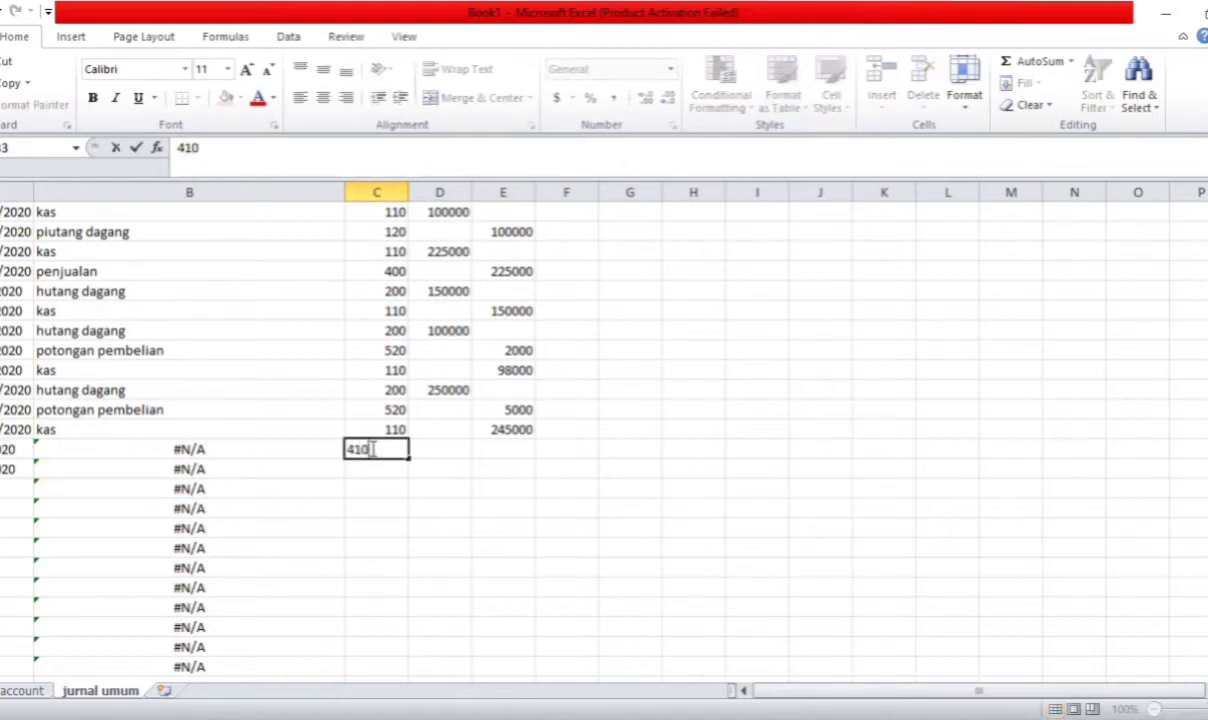
key("Return")
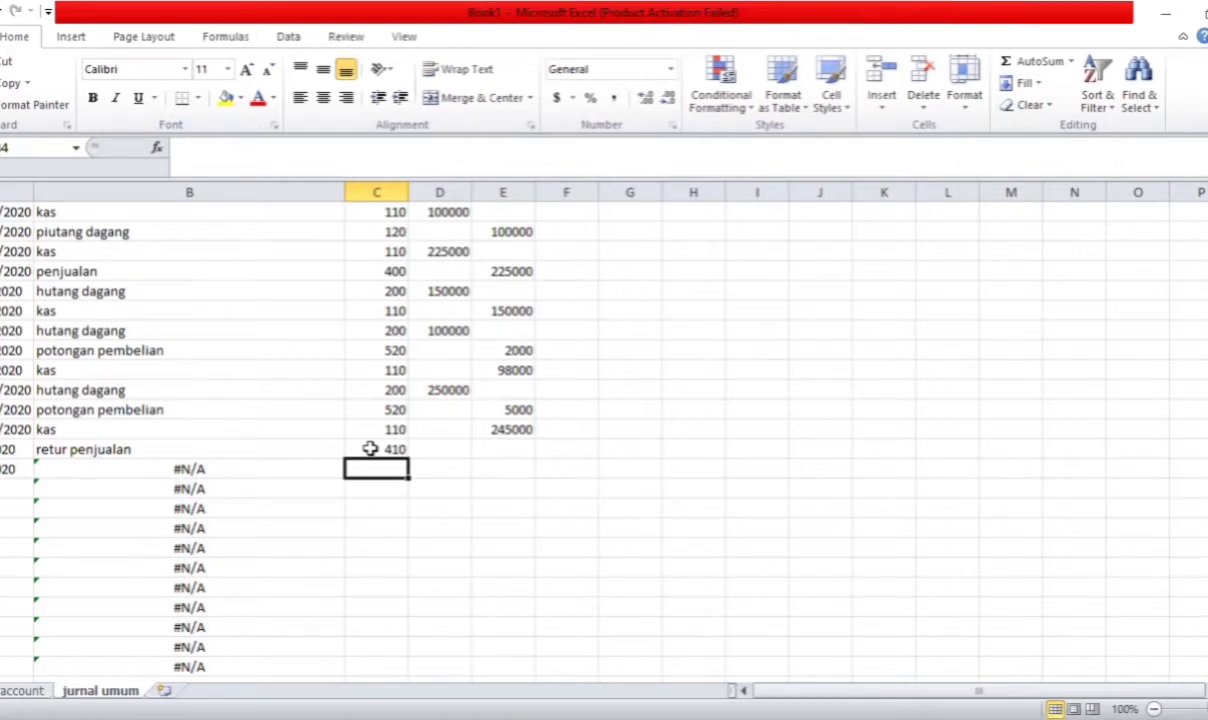
type("120")
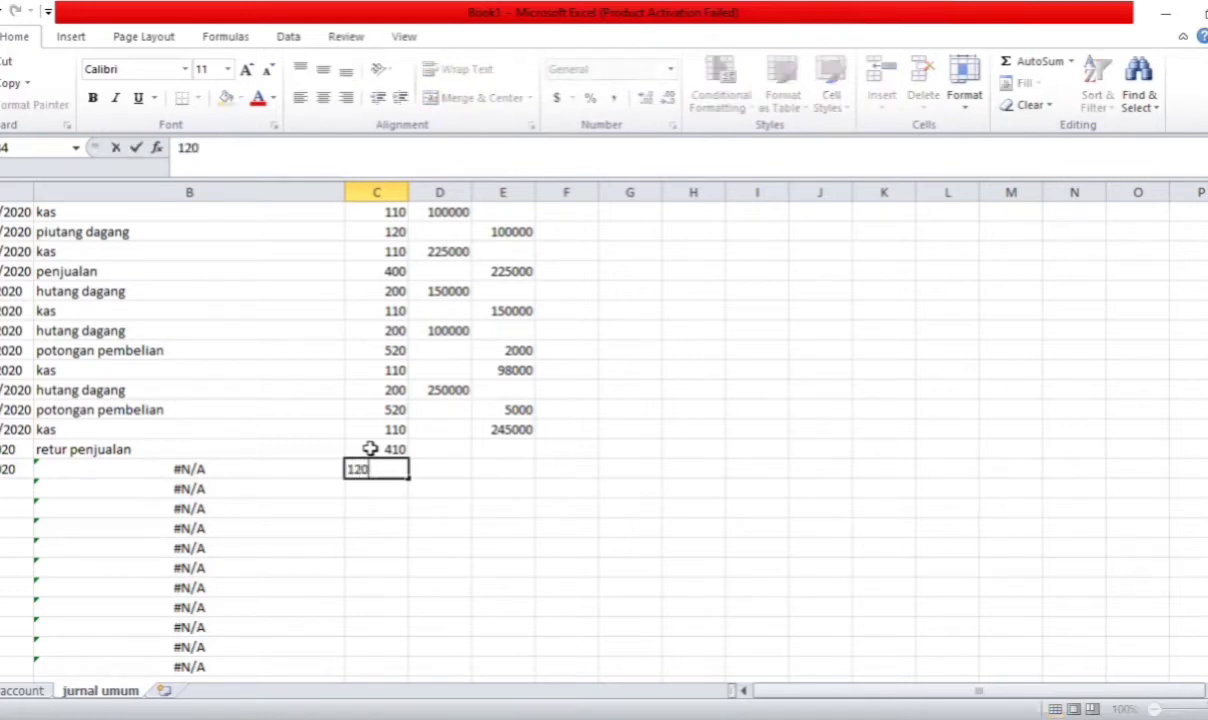
key("Return")
Enter a debit of 20000 for retur penjualan and a credit of 20000 for piutang dagang in the 13/1/2020 rows
left_click(437, 450)
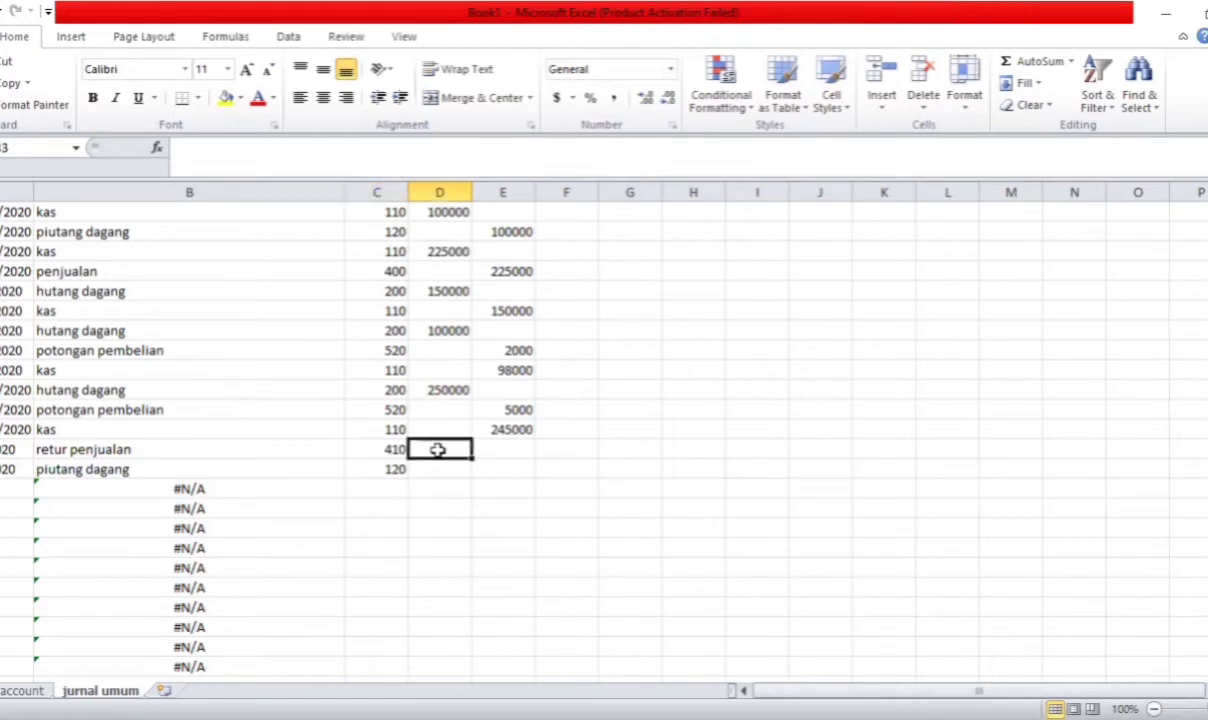
type("20000")
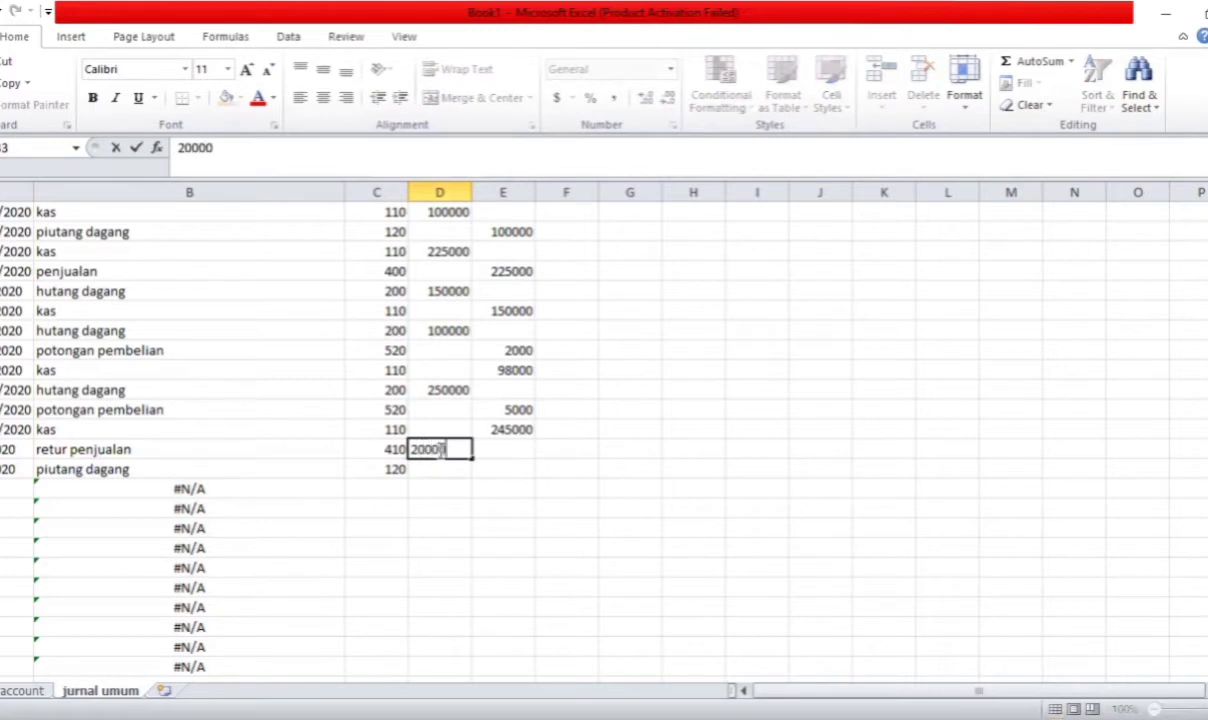
key("Return")
left_click(501, 469)
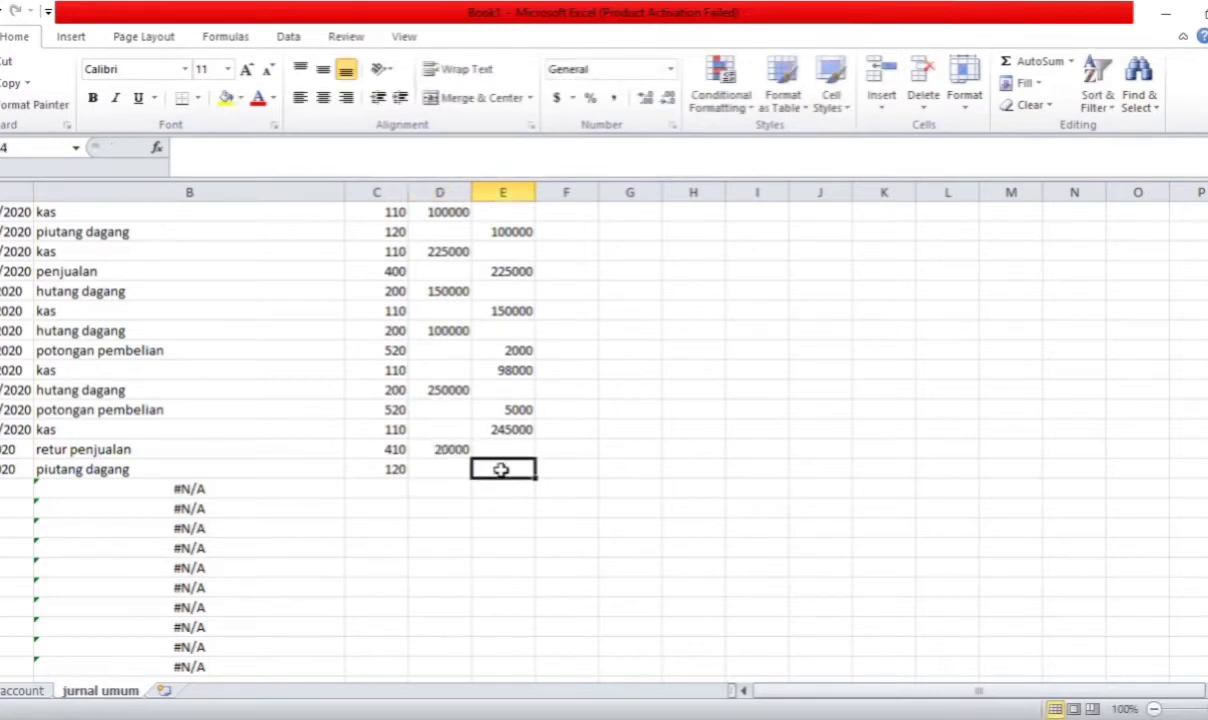
type("20000")
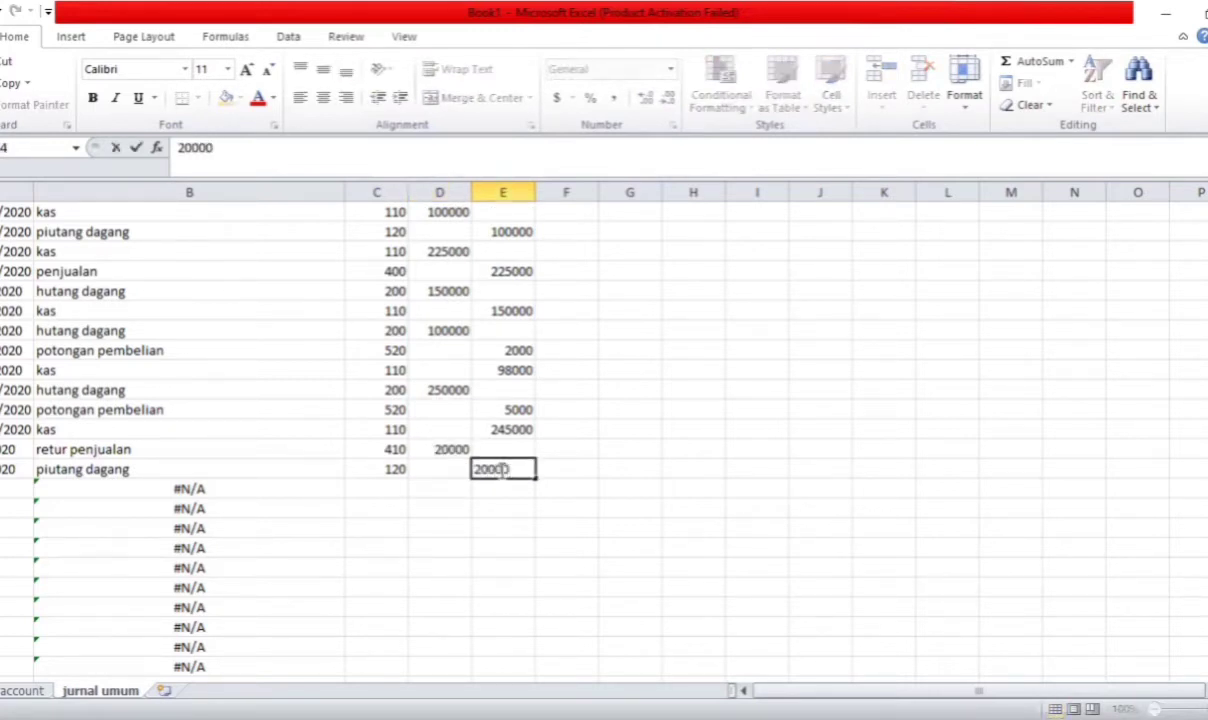
key("Return")
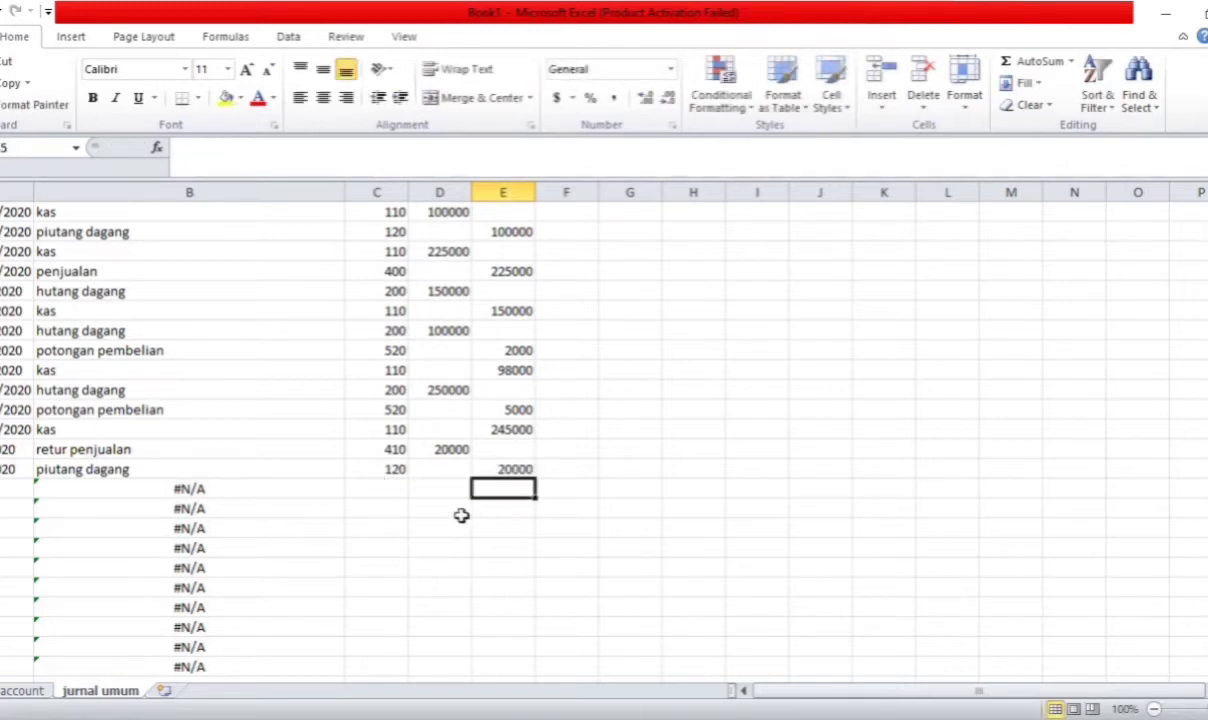
Enter the date 14/1/2020 in the row below the last piutang dagang entry and copy it to the row beneath
left_click(11, 489)
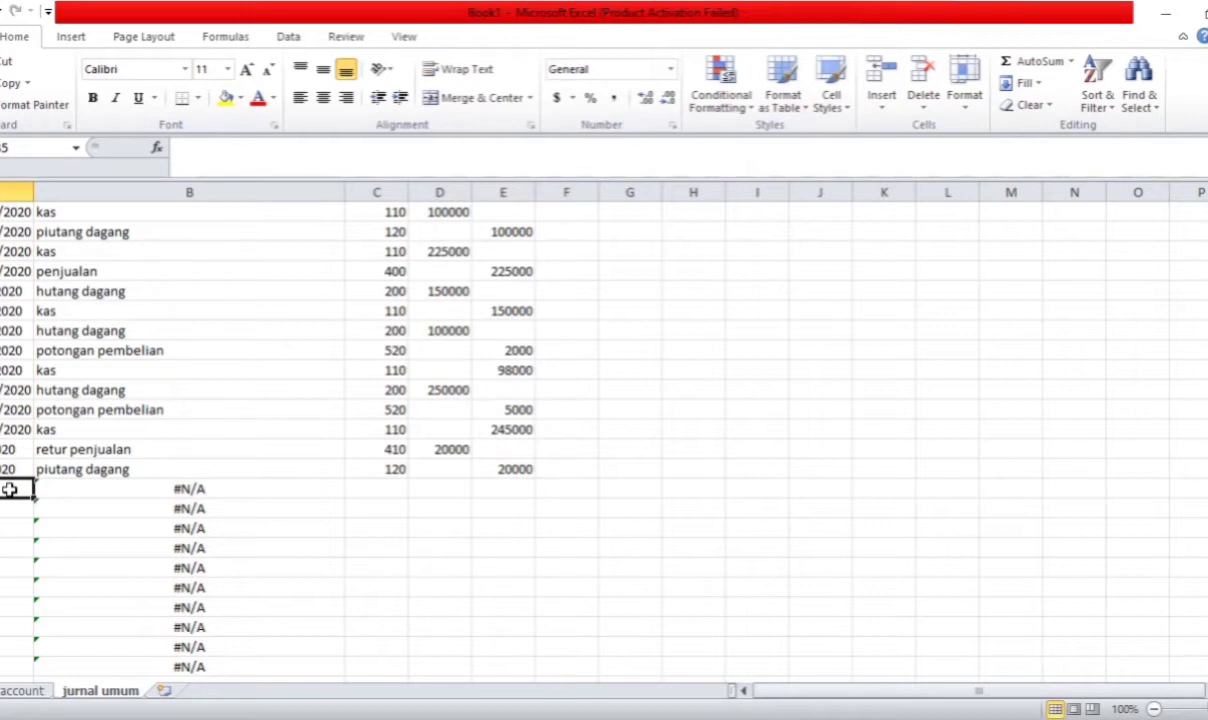
type("14/1")
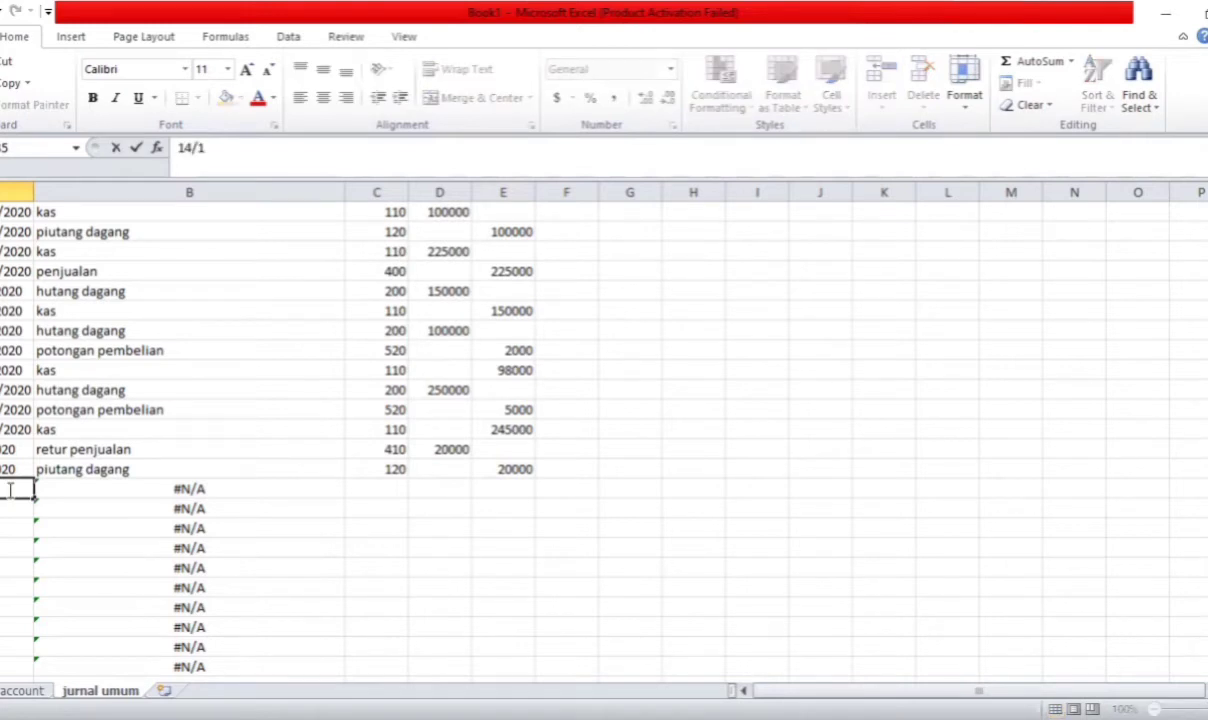
type("/2020")
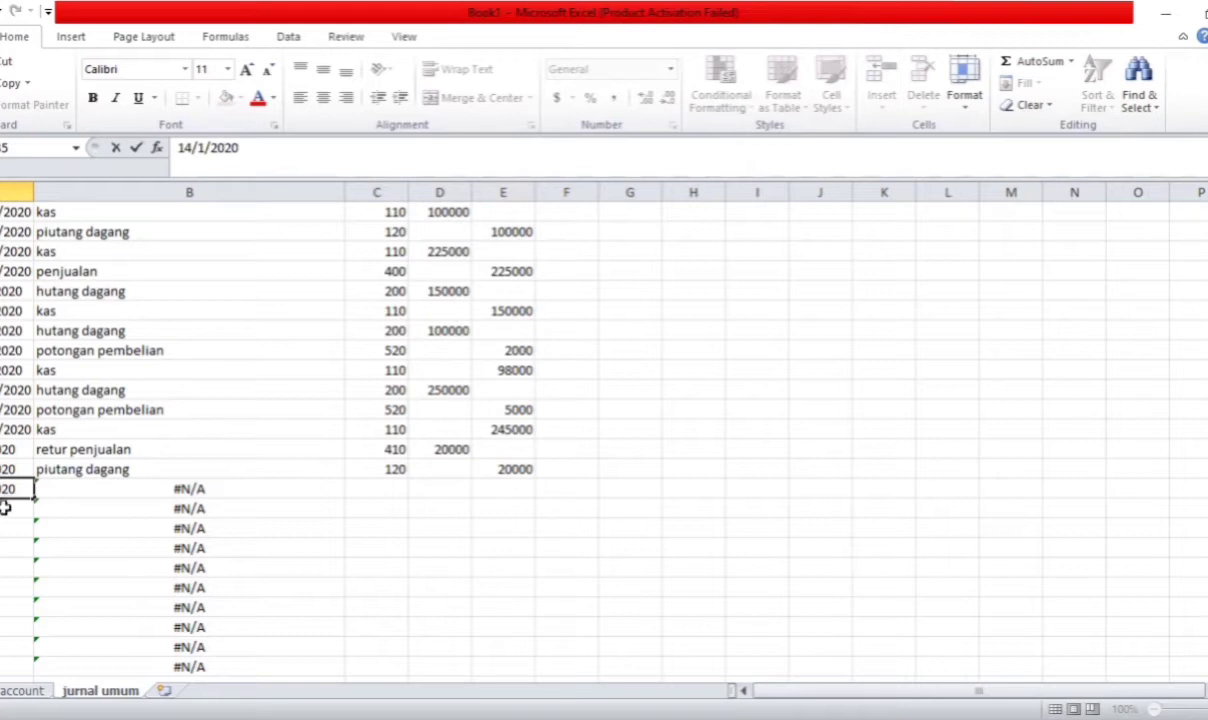
key("Return")
key("Up")
key("ctrl+c")
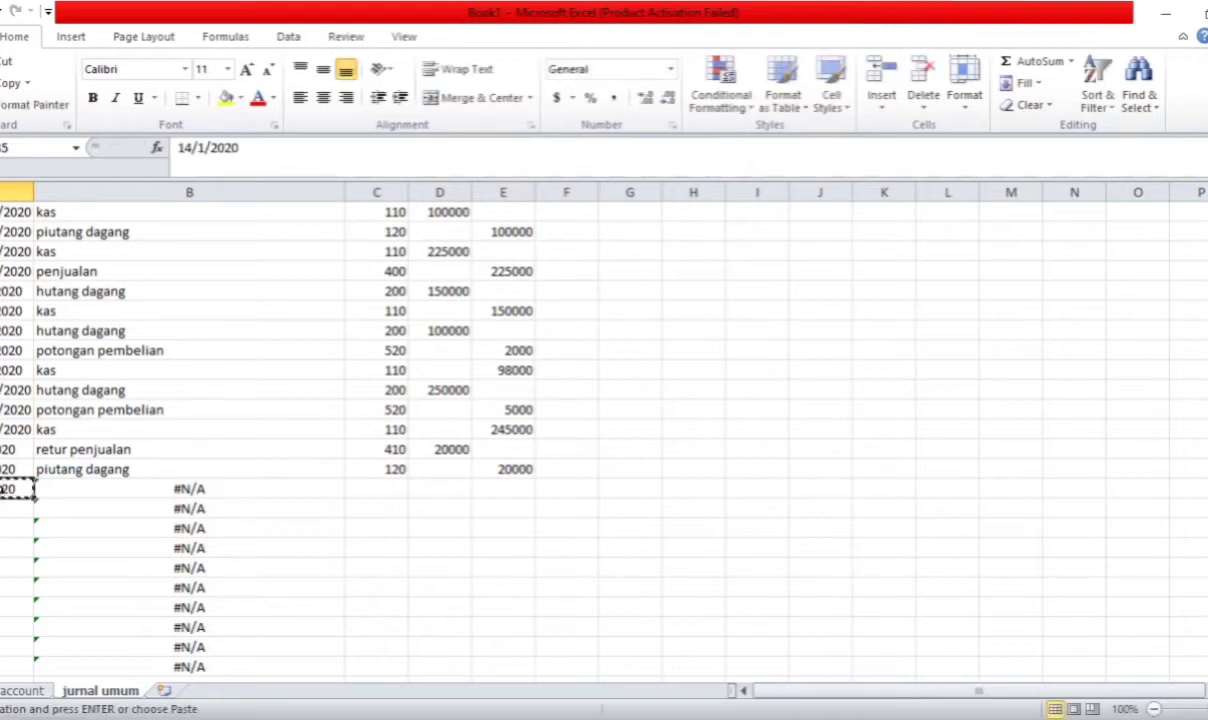
left_click(6, 511)
key("ctrl+v")
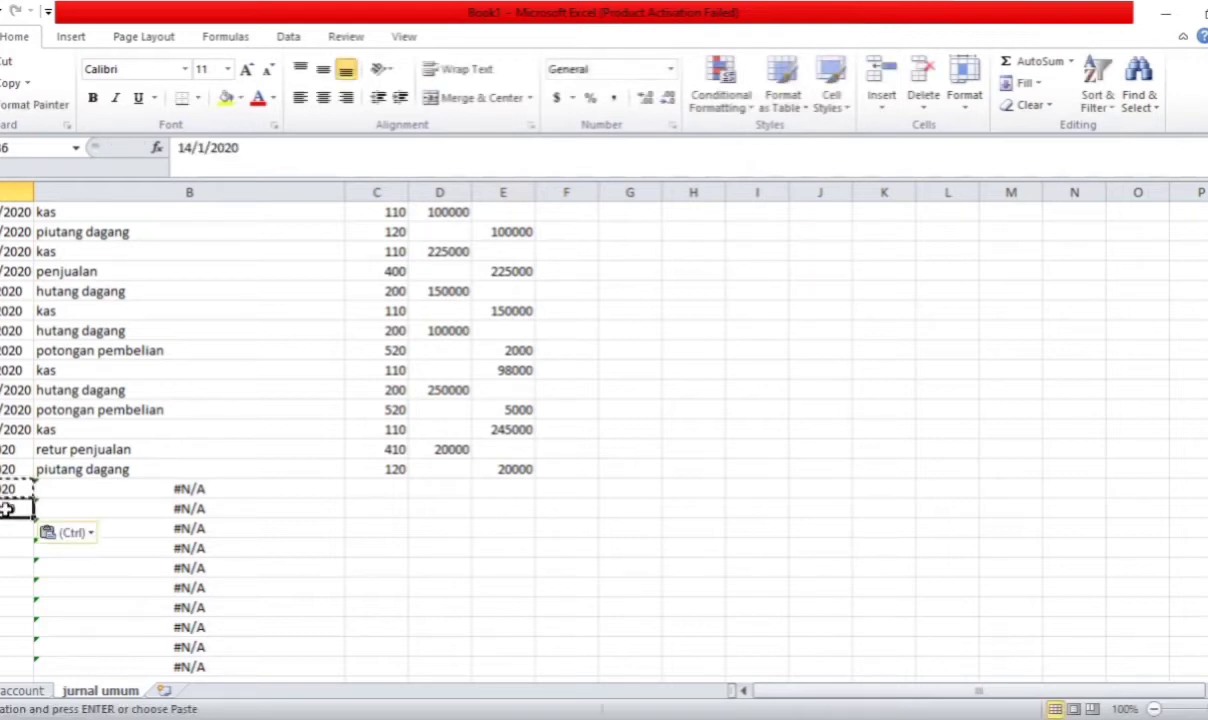
Enter account numbers 613 and 110 in the two 14/1/2020 rows
left_click(380, 487)
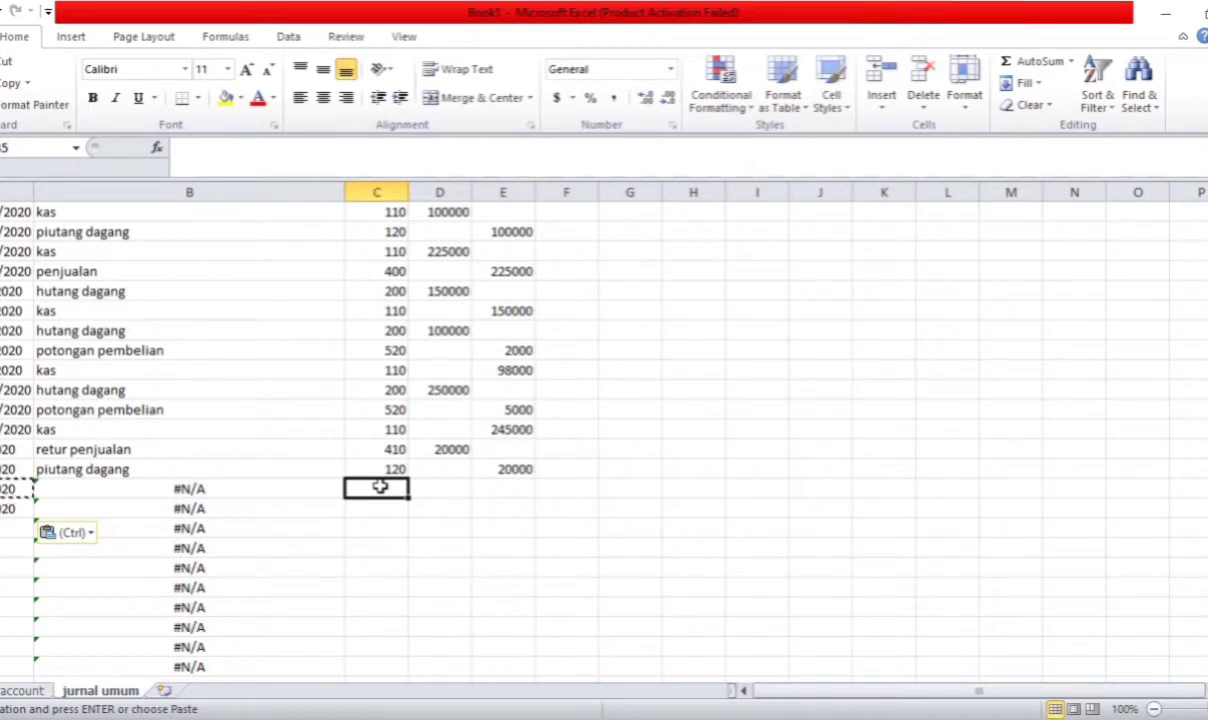
type("613")
key("Return")
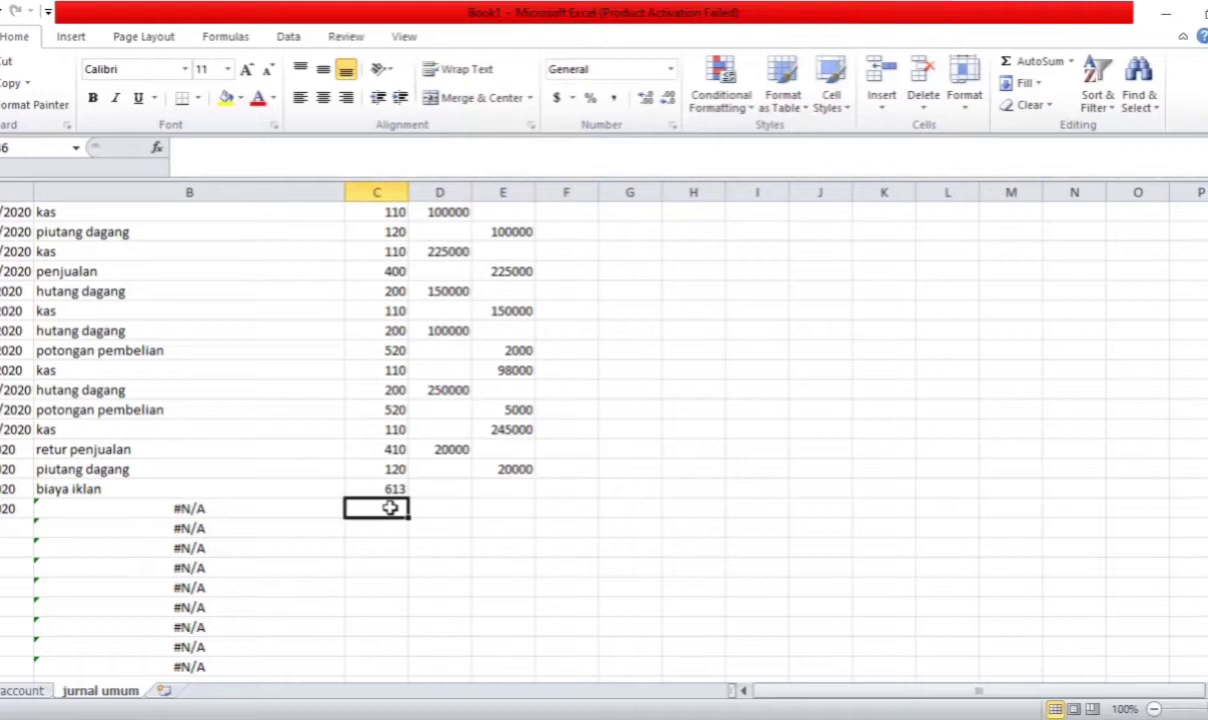
type("110")
key("Return")
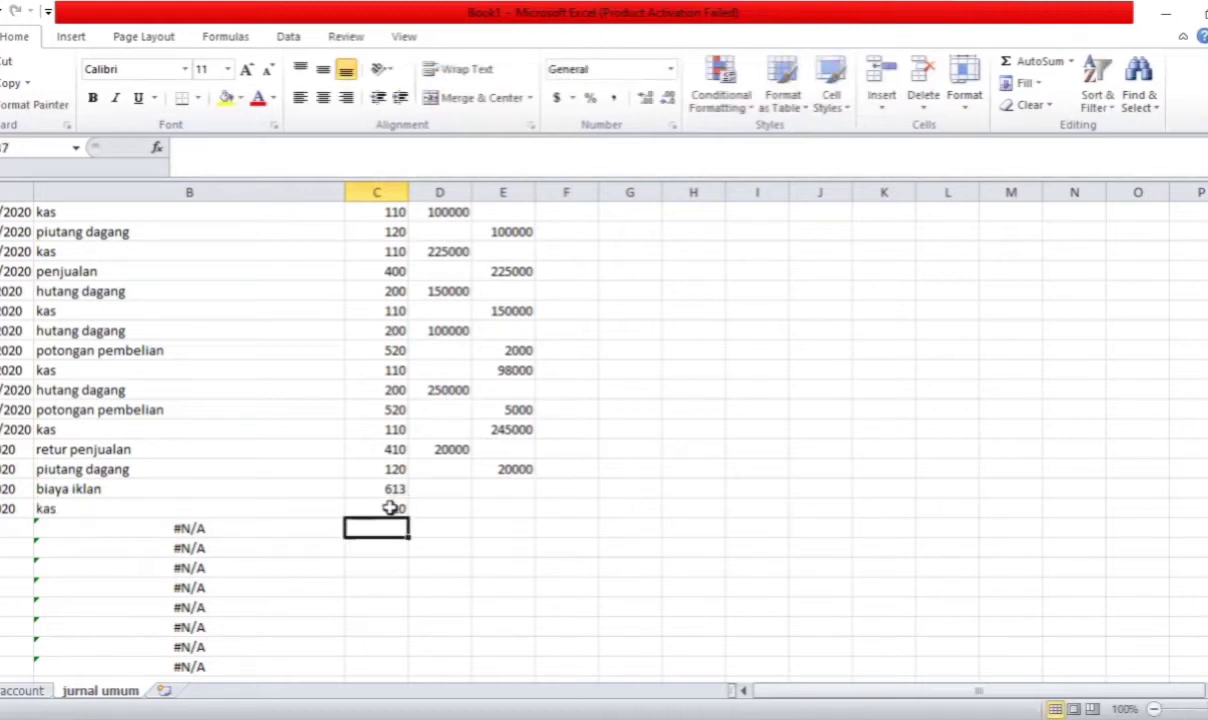
Enter a debit of 25000 for biaya iklan and a credit of 25000 for kas in the 14/1/2020 rows
left_click(449, 485)
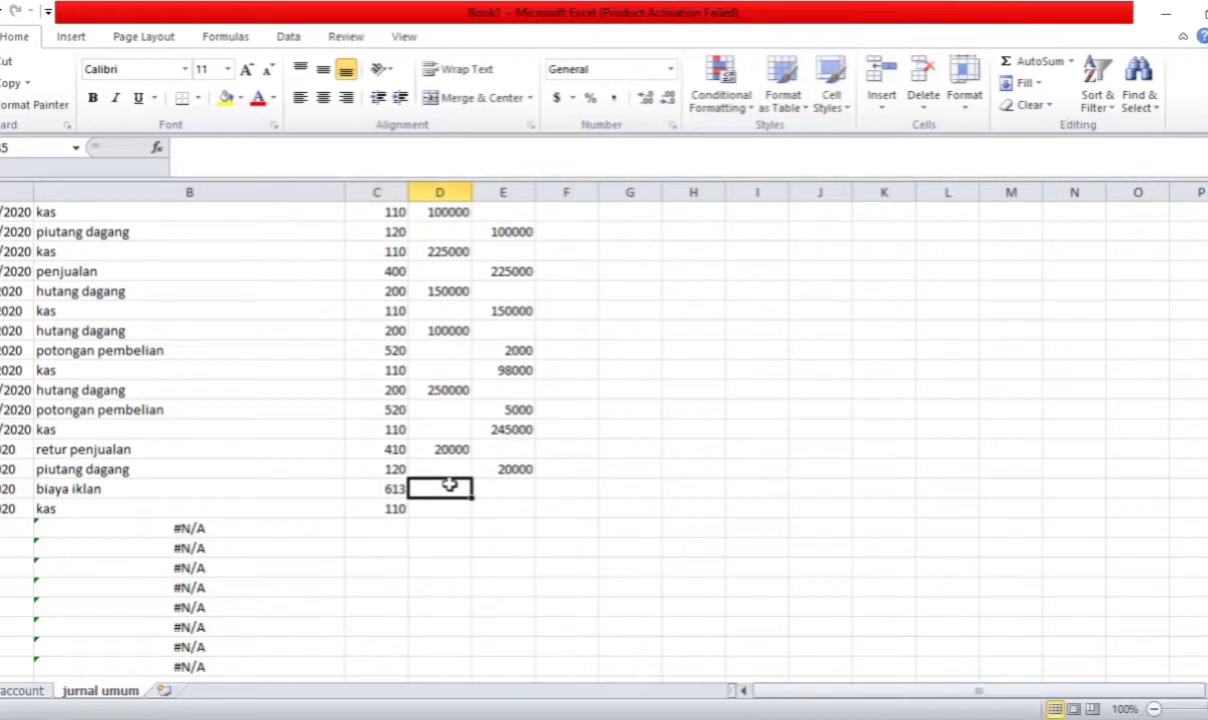
type("25000")
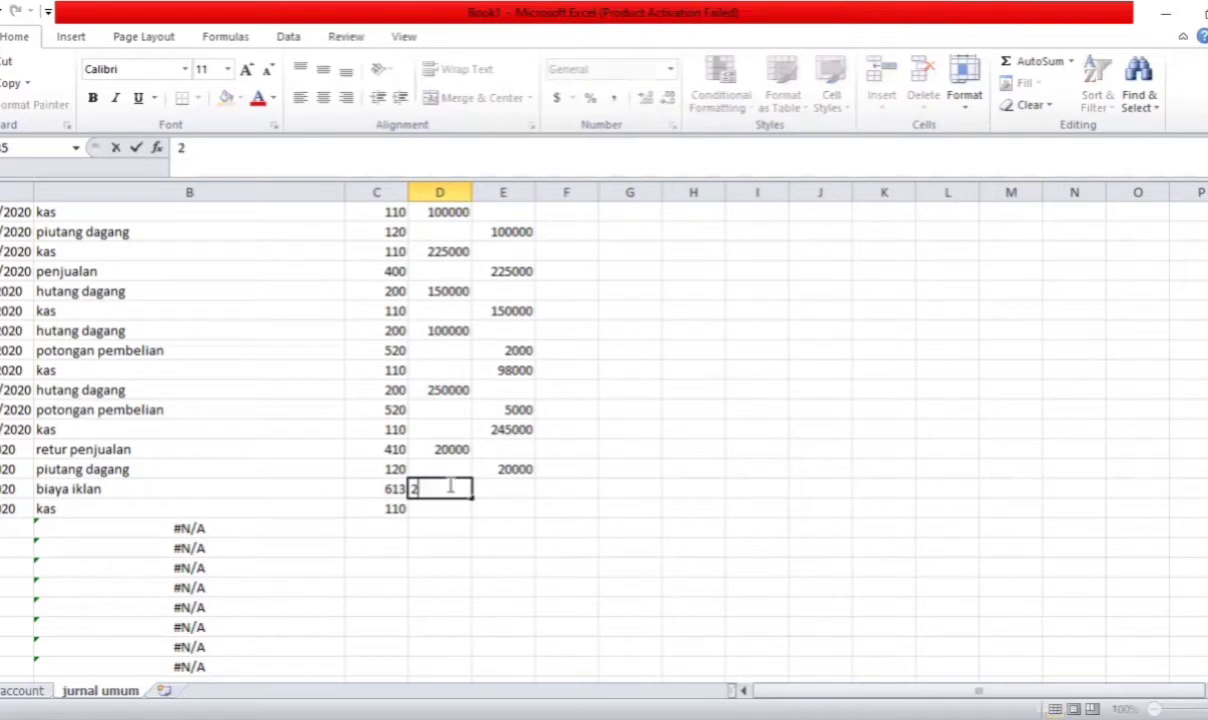
left_click(504, 508)
type("25")
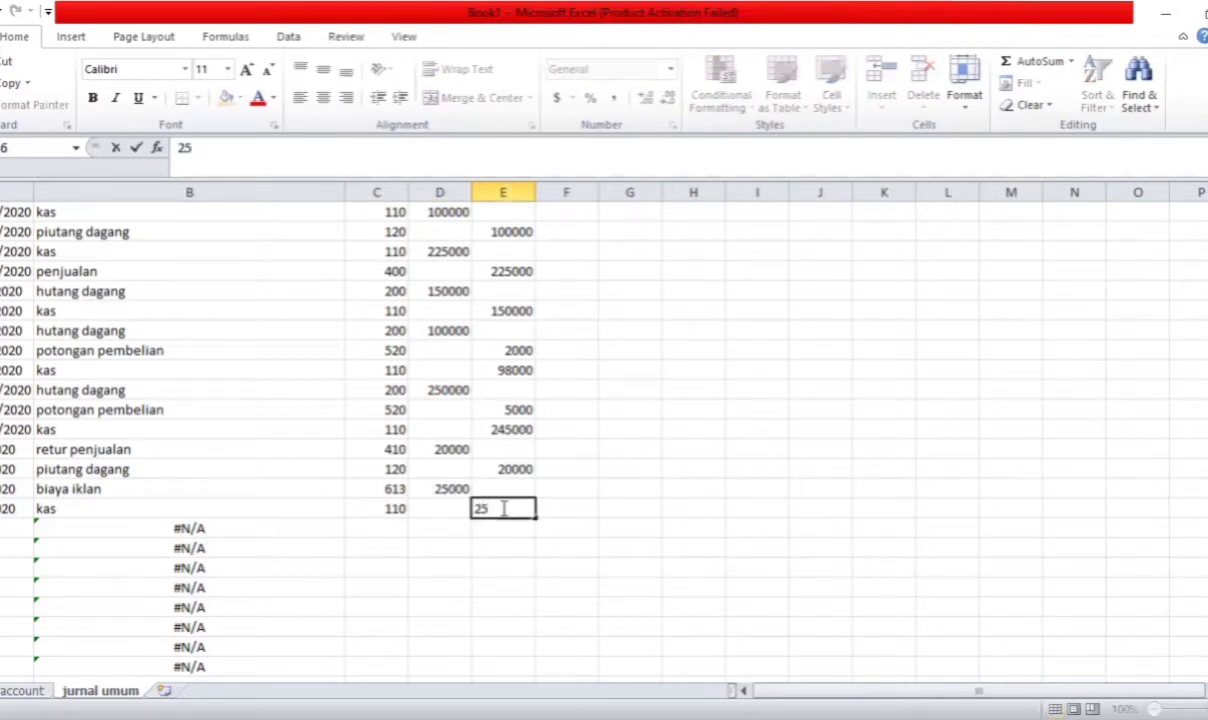
type("000")
key("Return")
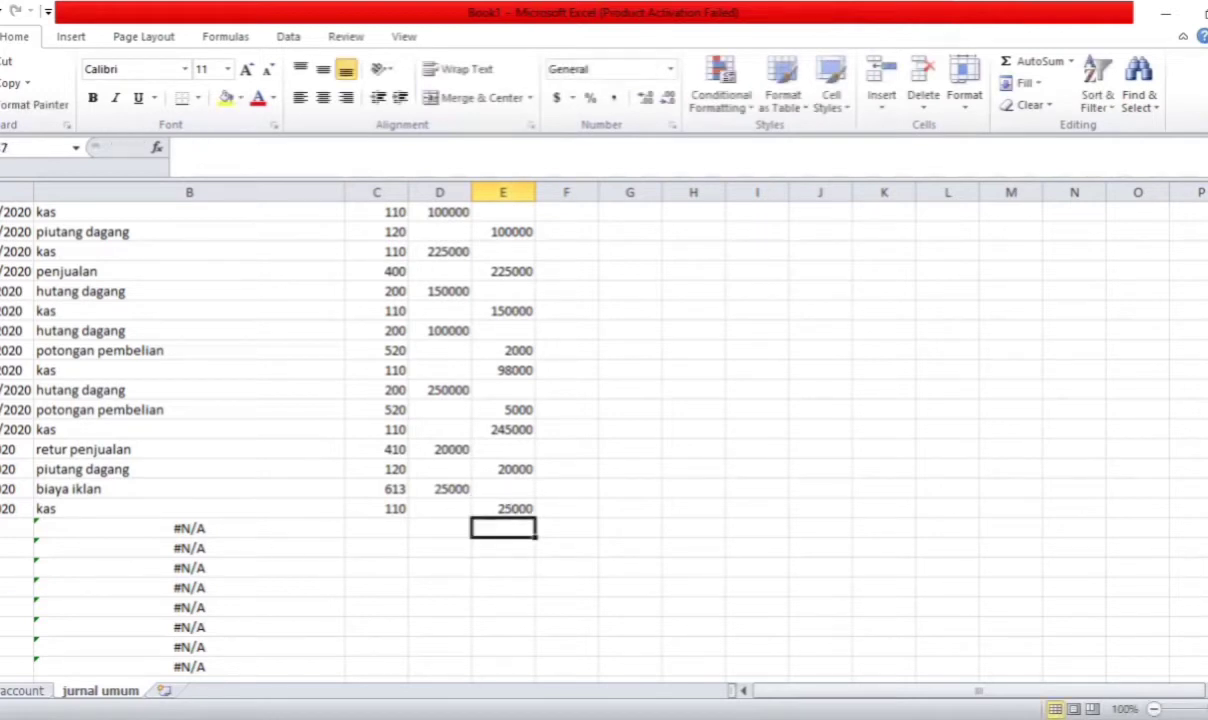
Enter the date 5/1/2020 in the row below the last kas entry and copy it to the two rows beneath
left_click(14, 528)
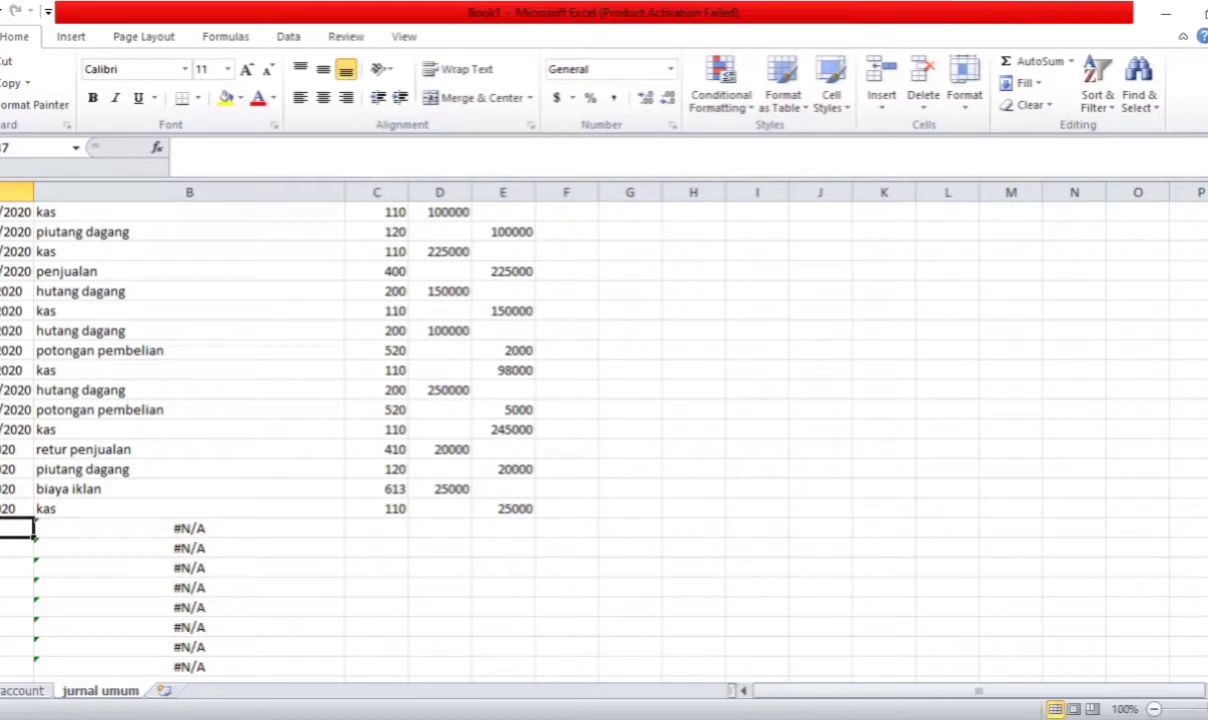
type("5/1/2020")
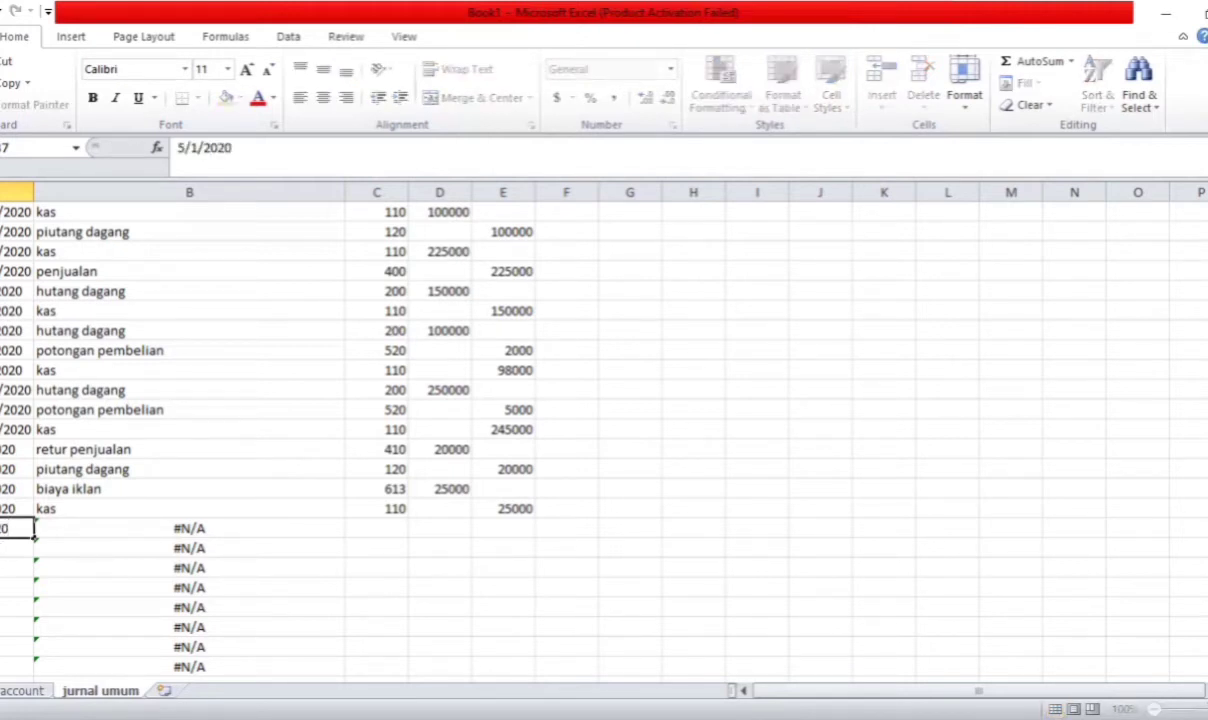
key("Return")
key("Up")
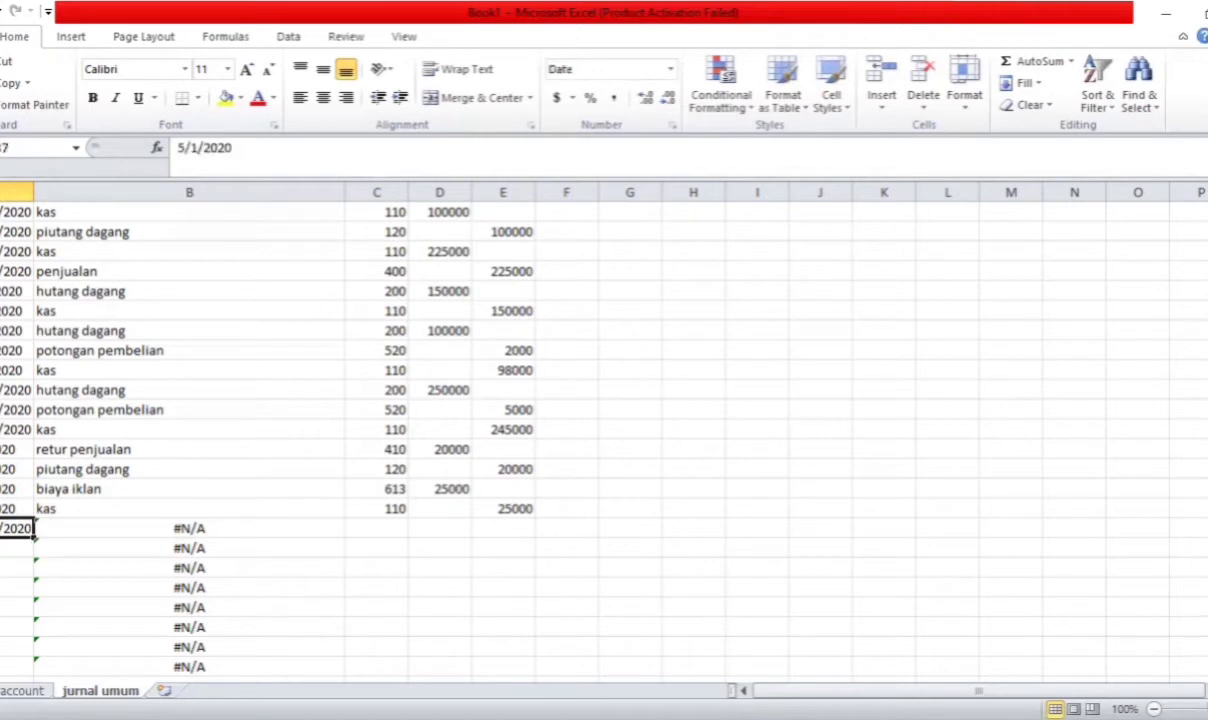
key("ctrl+c")
key("shift+Down")
key("shift+Down")
key("ctrl+v")
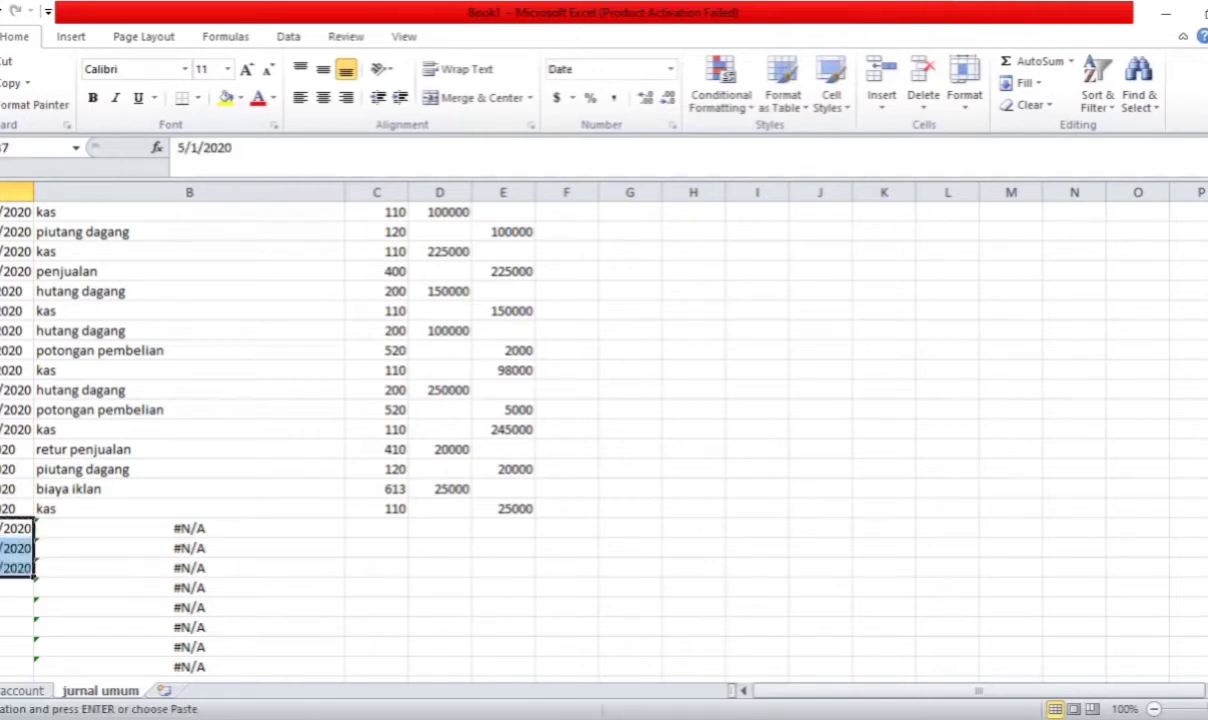
Correct the first of the three new dates to 15/1/2020 and clear the two dates beneath it
double_click(20, 528)
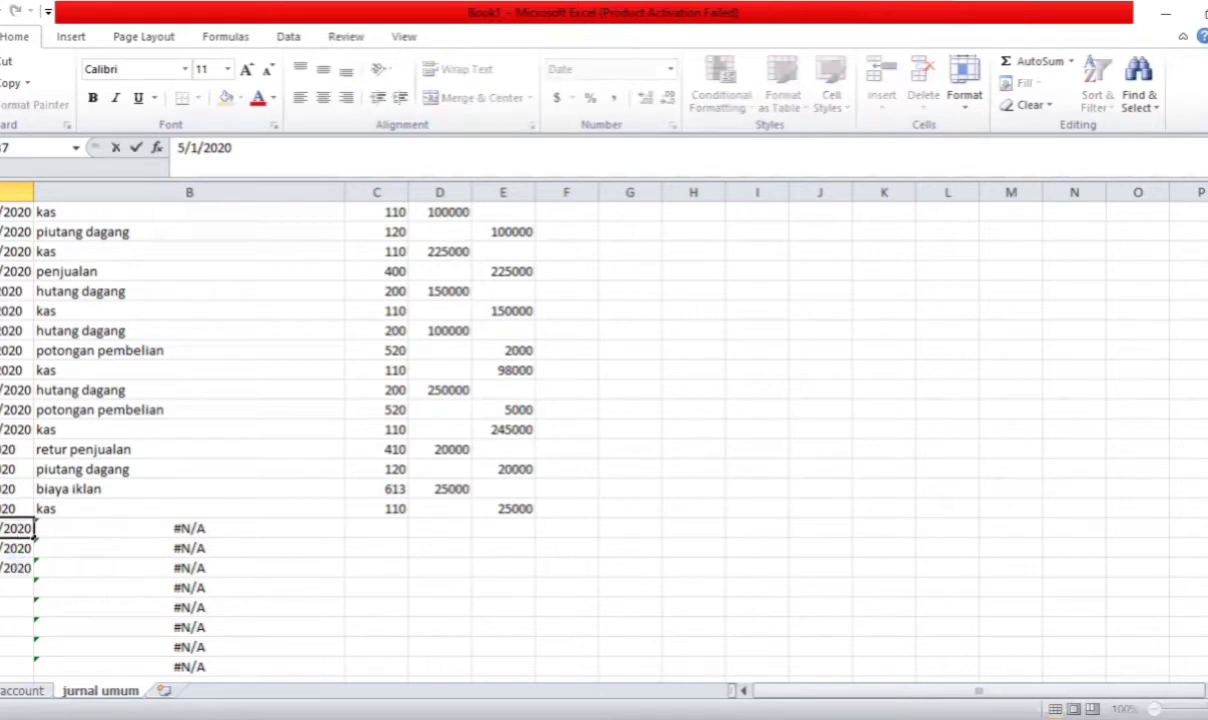
type("1")
left_click(28, 548)
left_click(30, 567)
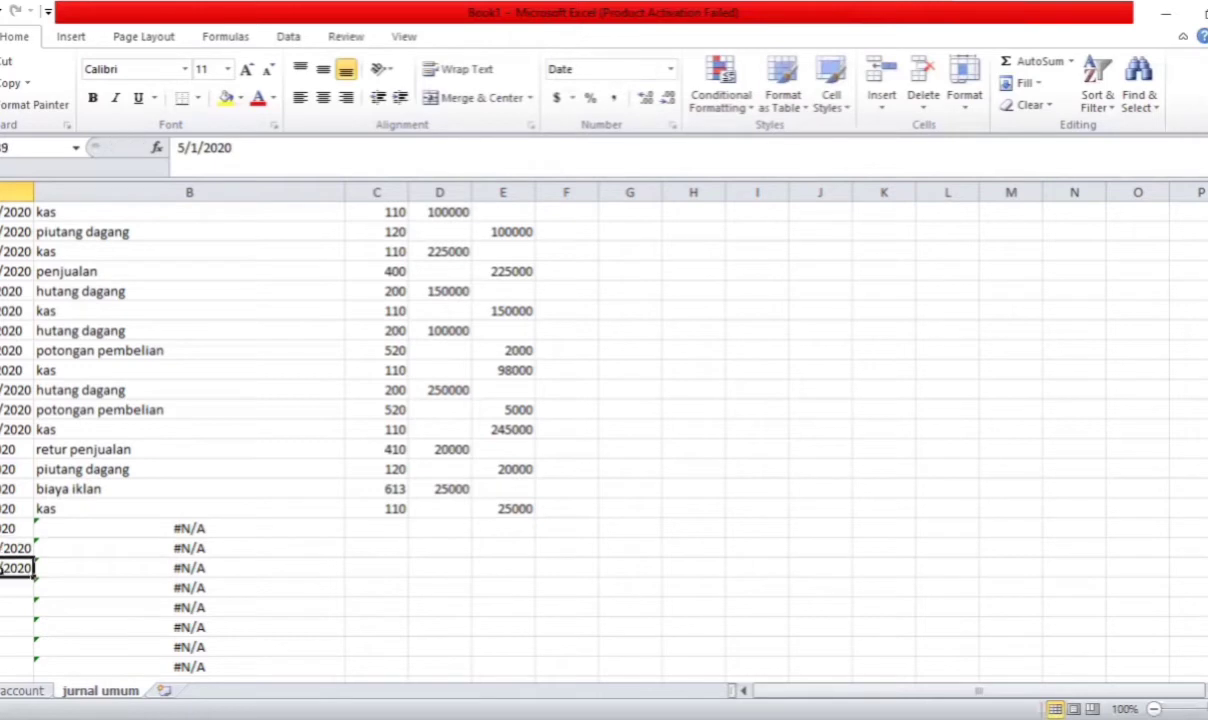
key("BackSpace")
left_click(33, 548)
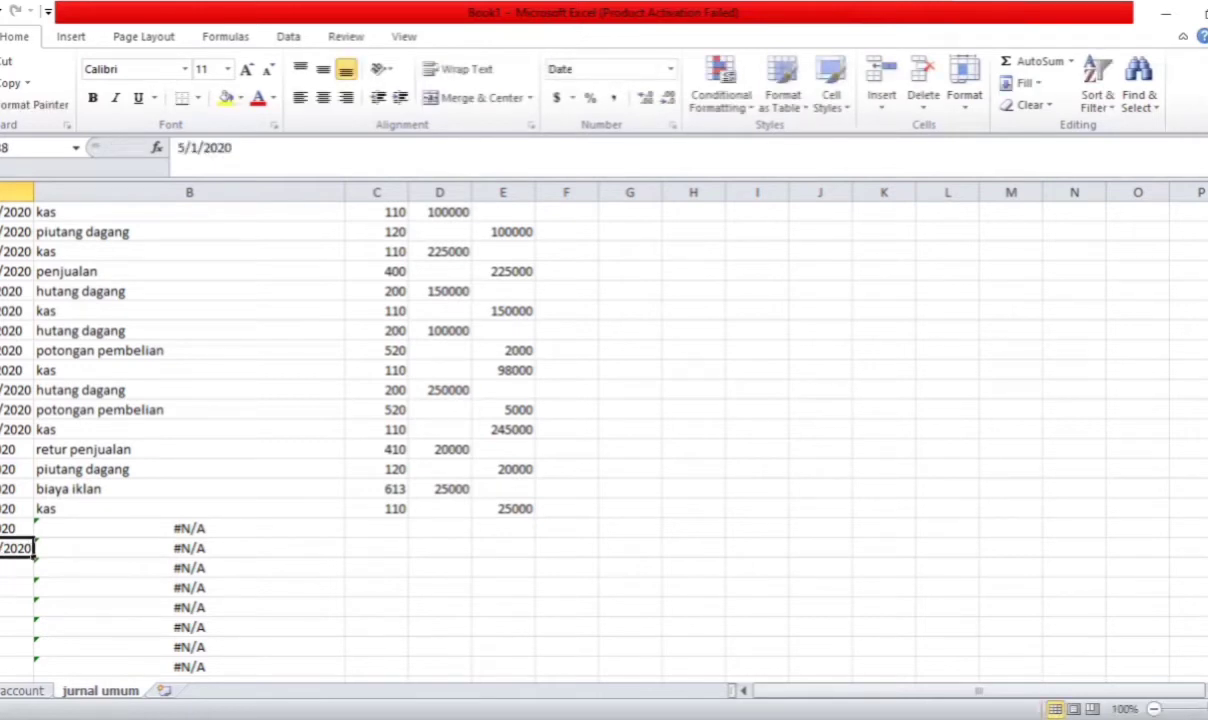
key("BackSpace")
Copy the date 15/1/2020 to the two empty rows beneath it
left_click(33, 533)
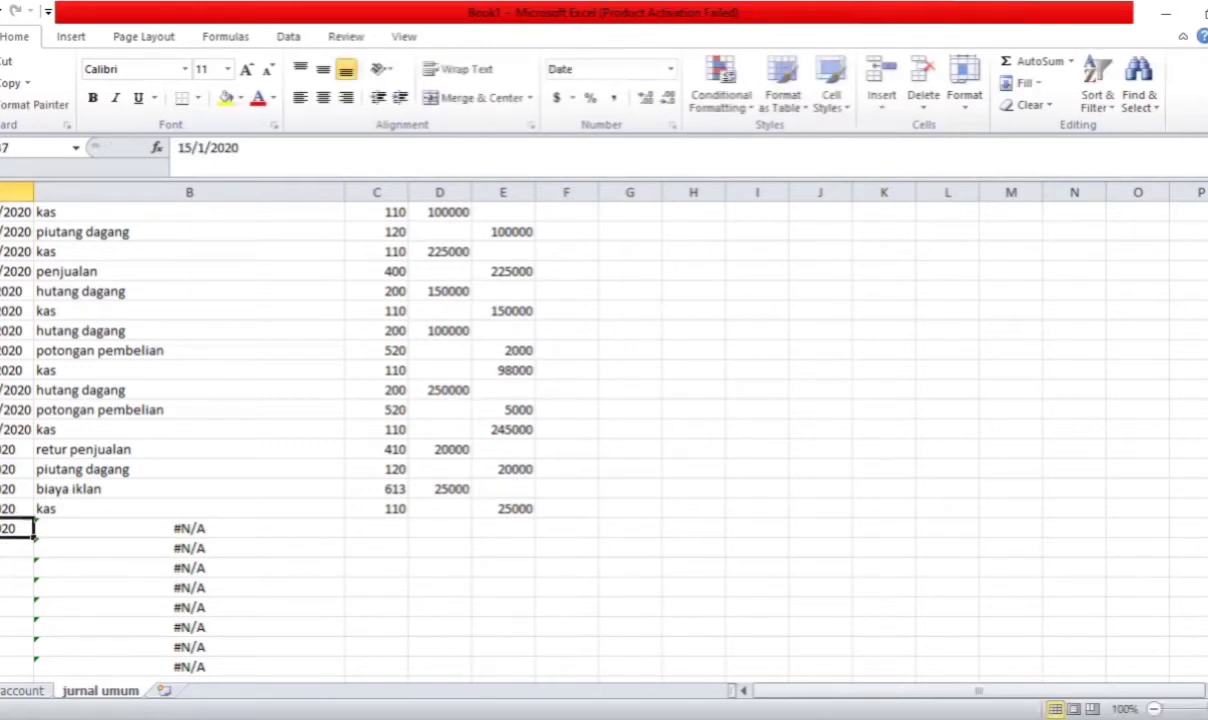
key("ctrl+c")
left_click_drag(18, 548, 18, 567)
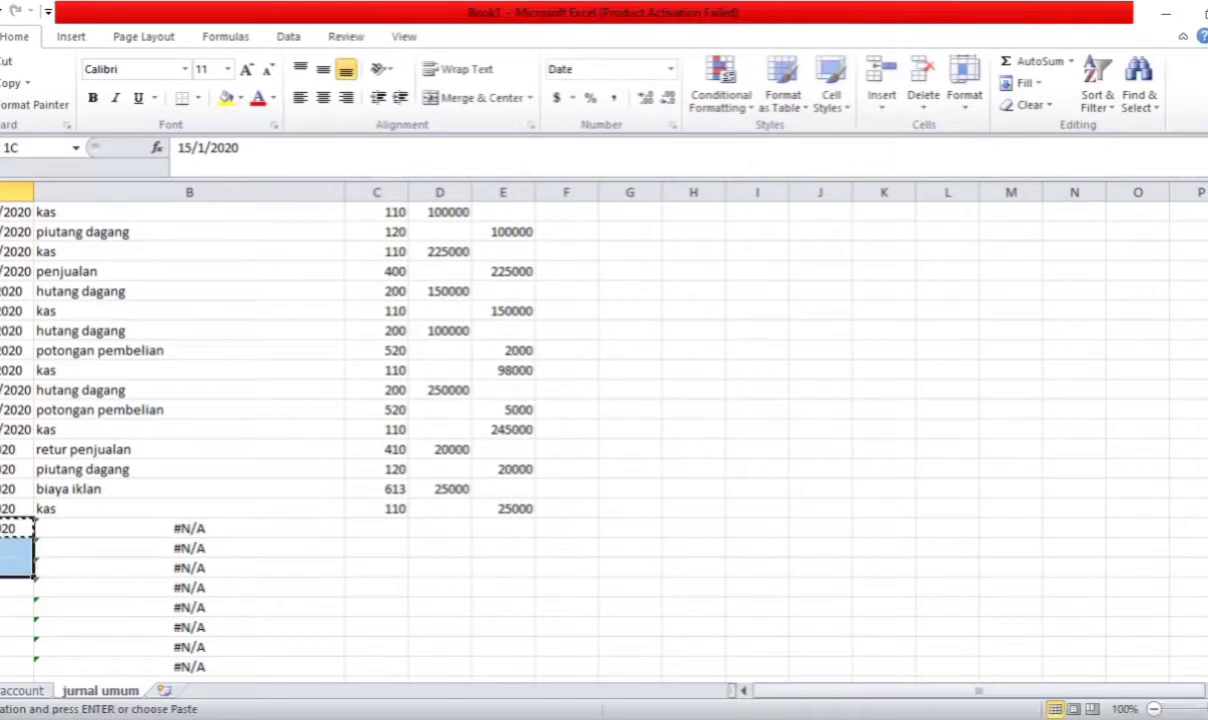
key("Return")
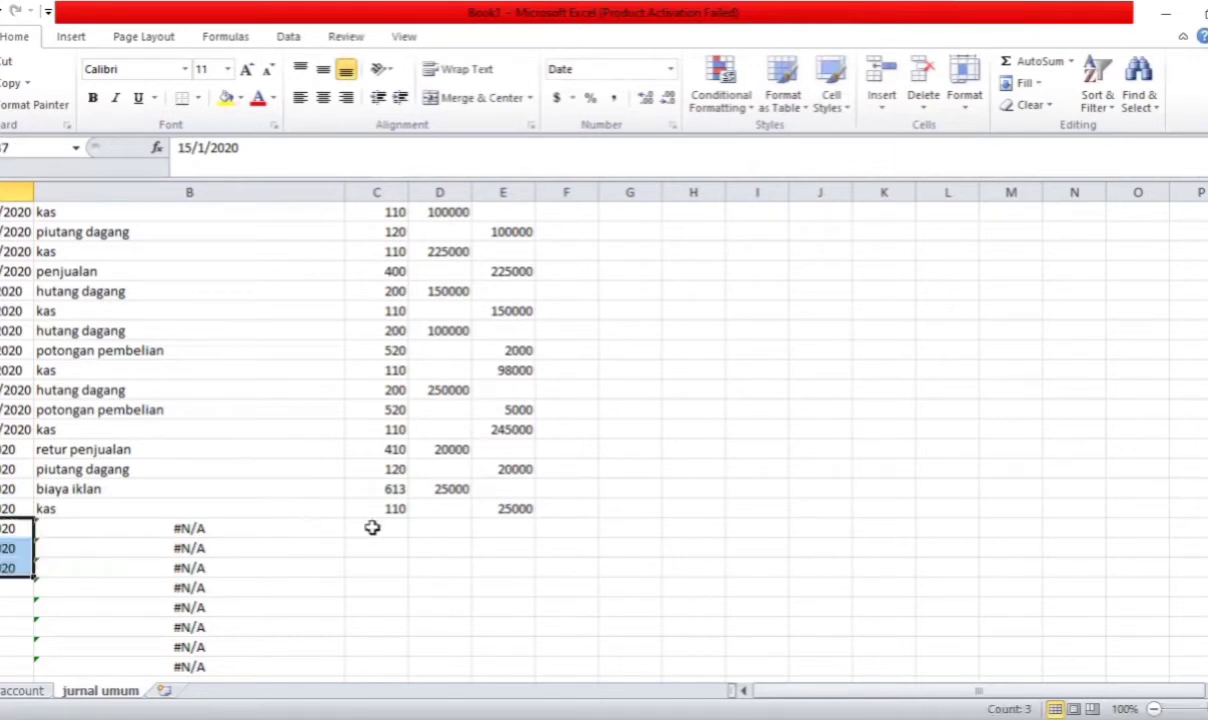
Enter account number 110 with a debit of 127400 in the first 15/1/2020 row
left_click(372, 528)
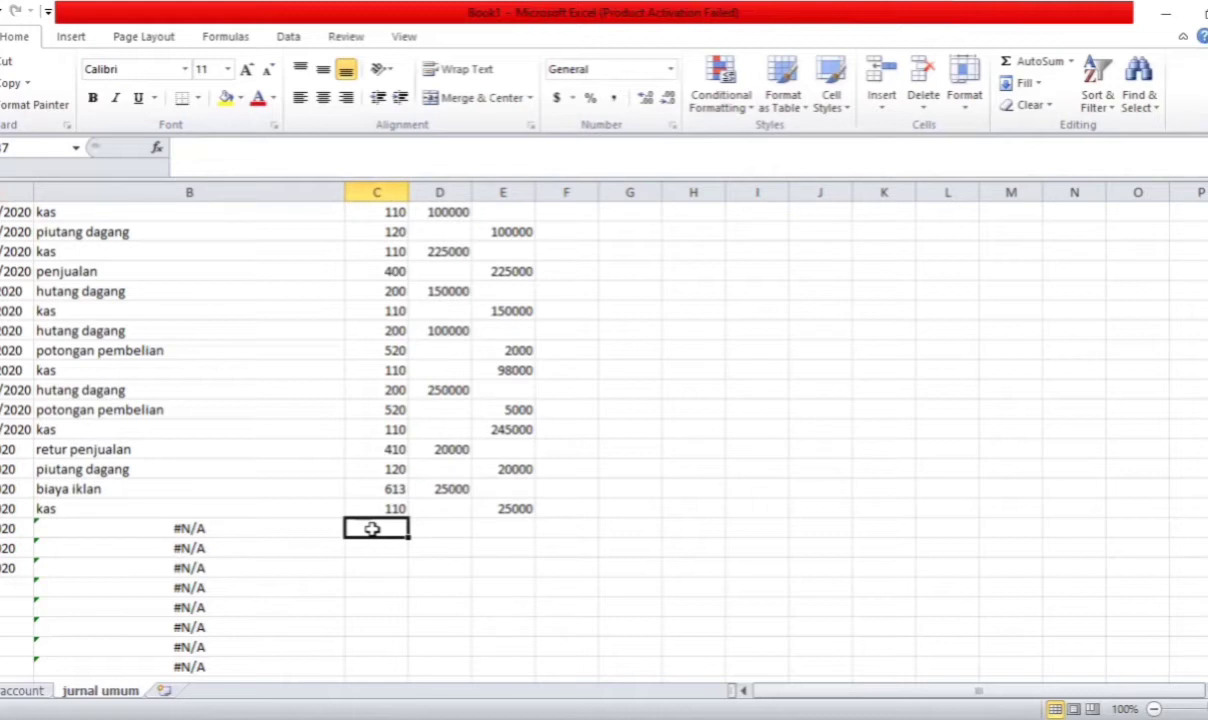
type("110")
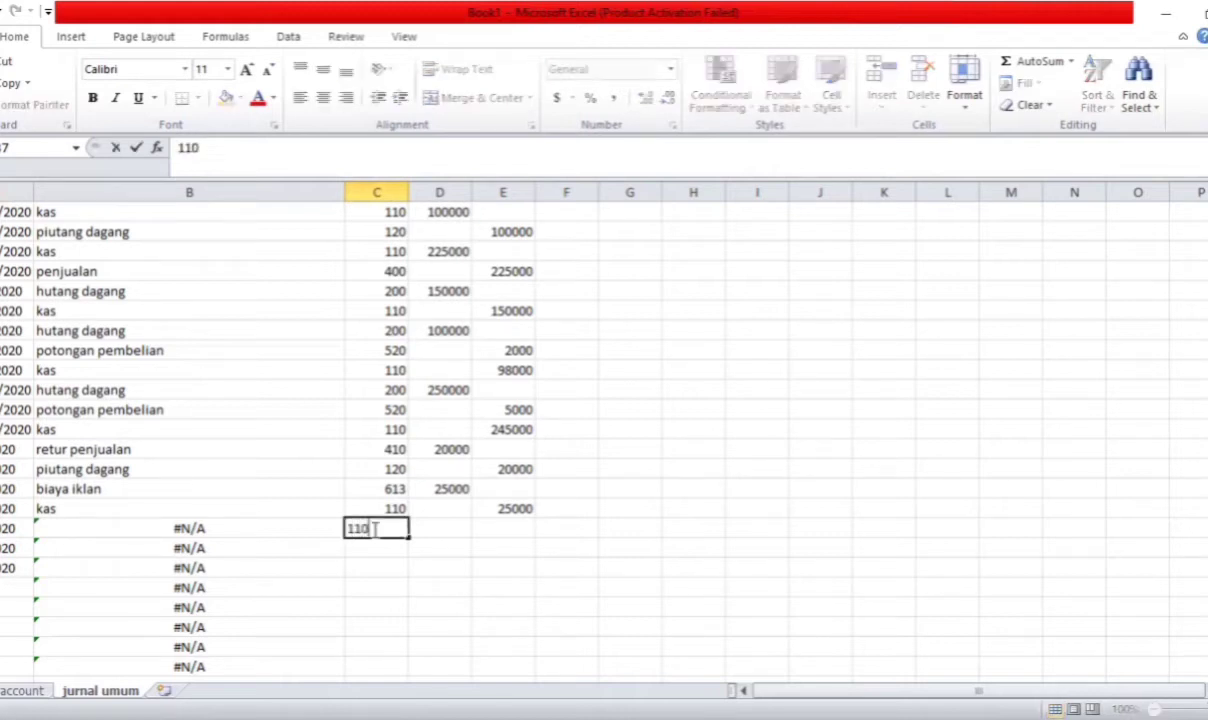
key("Return")
left_click(437, 527)
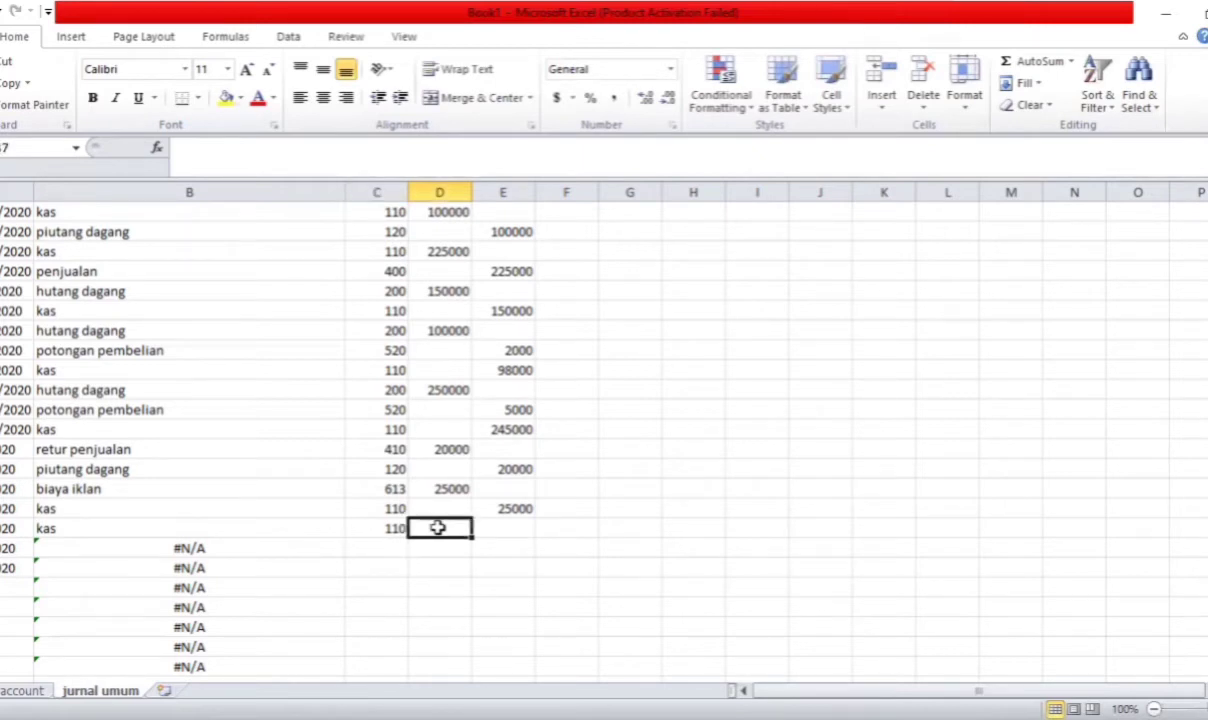
type("1274")
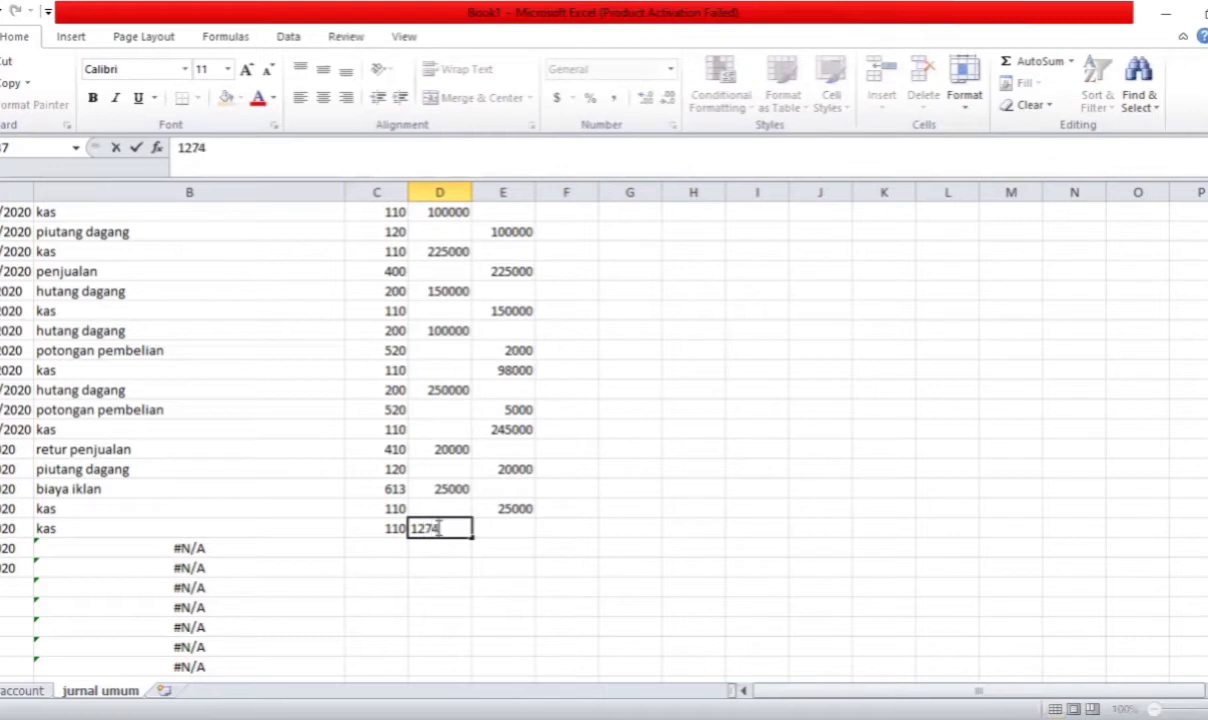
type("00")
left_click(437, 548)
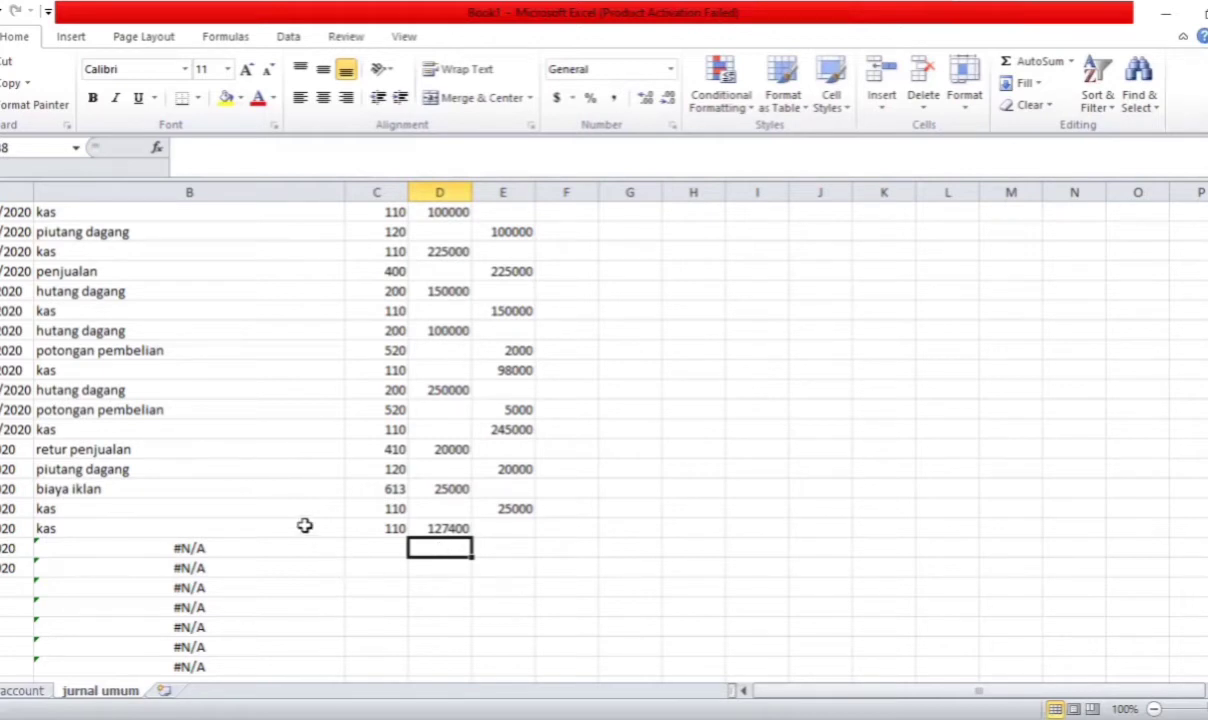
Enter account number 420 with a debit of 2600 in the second 15/1/2020 row
left_click(396, 548)
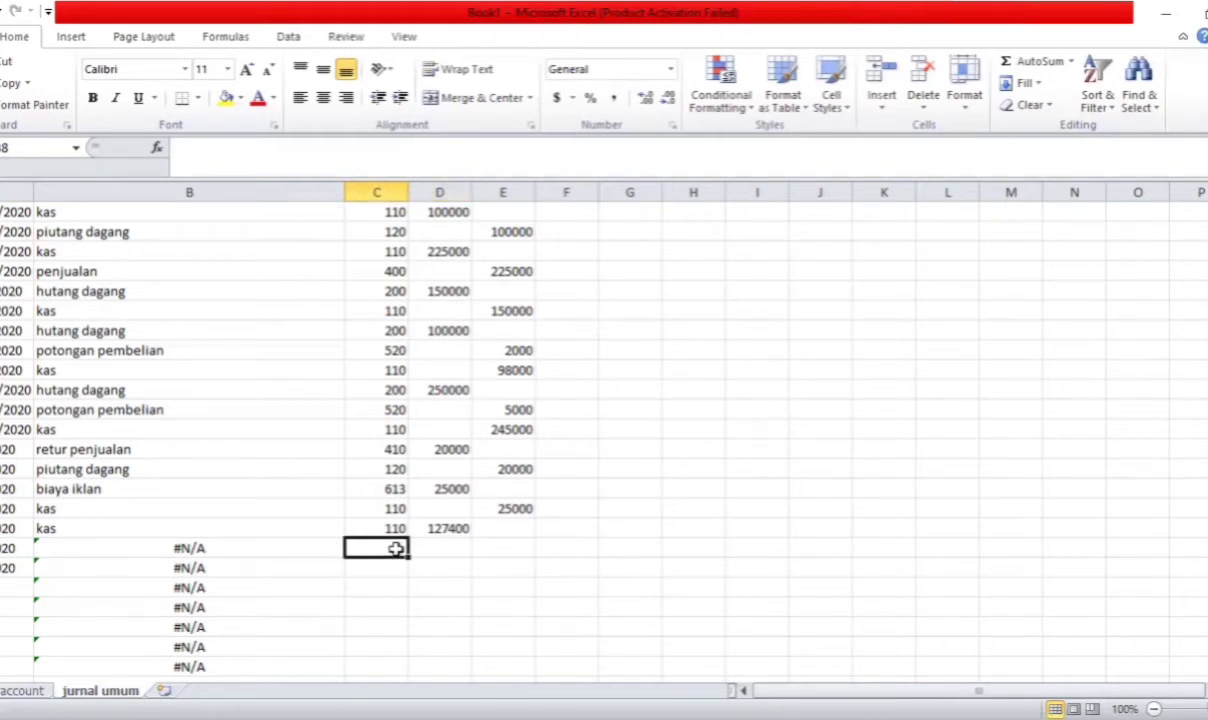
type("420")
key("Return")
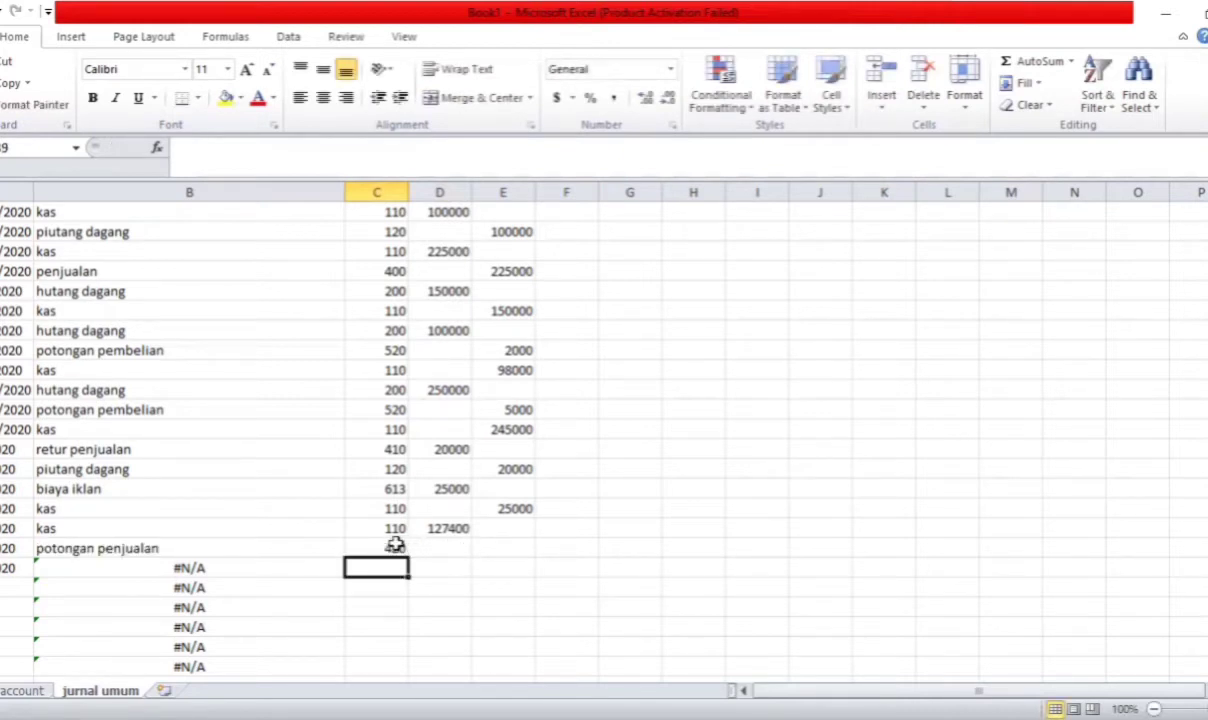
left_click(443, 543)
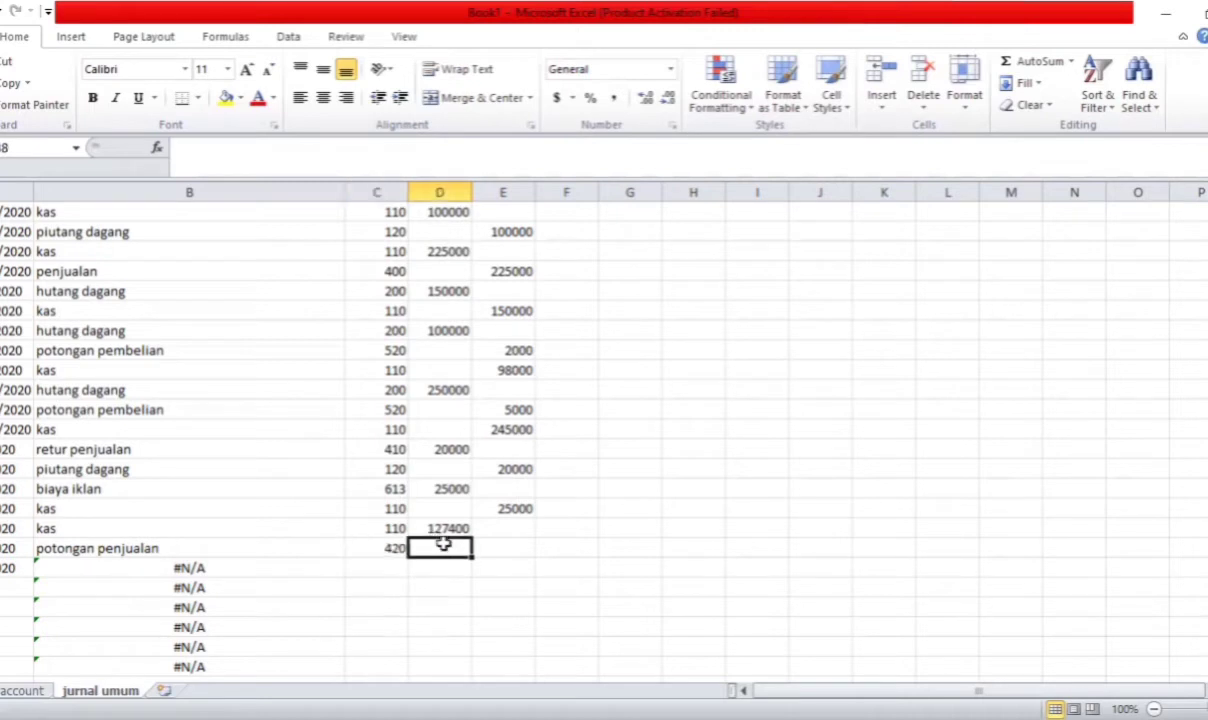
type("26")
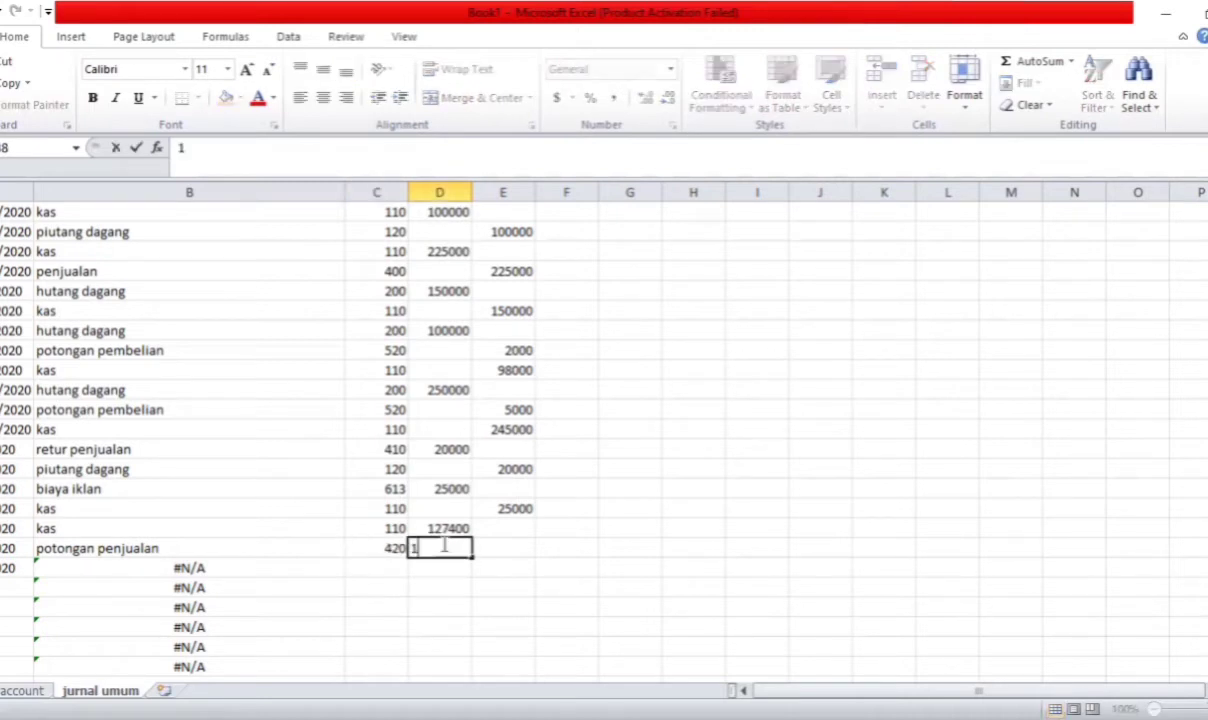
type("00")
key("Return")
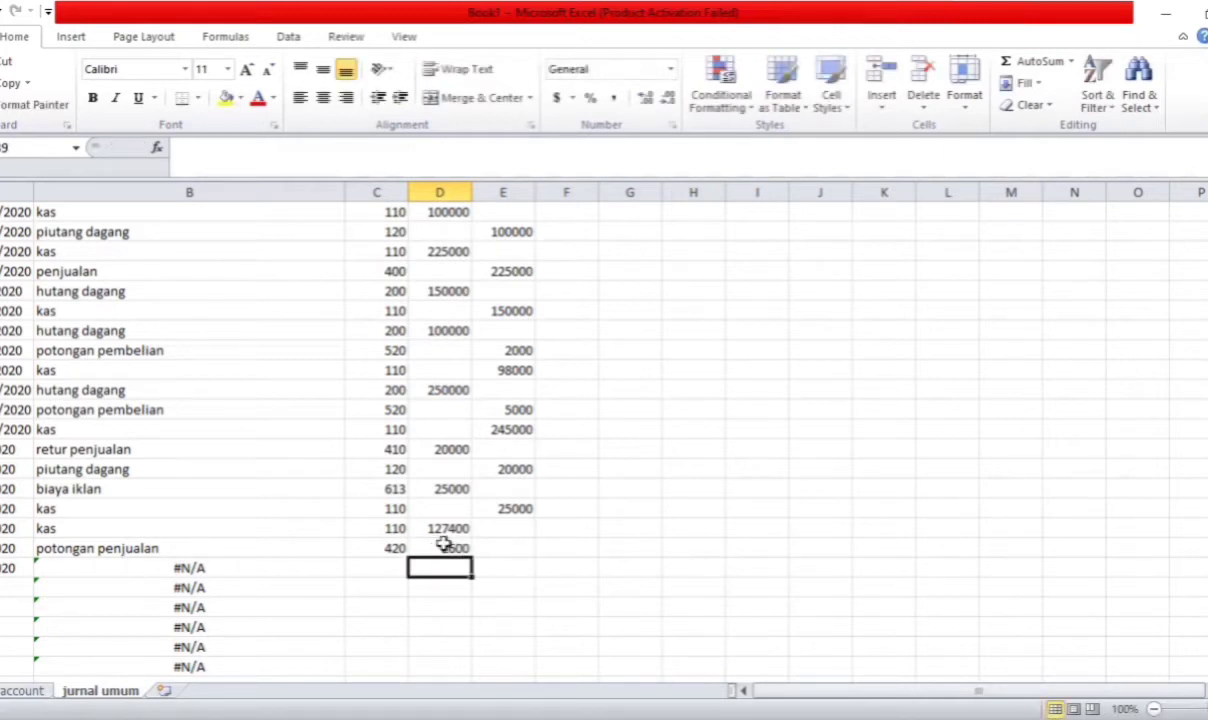
Enter account number 120 with a credit of 130000 in the third 15/1/2020 row
left_click(376, 568)
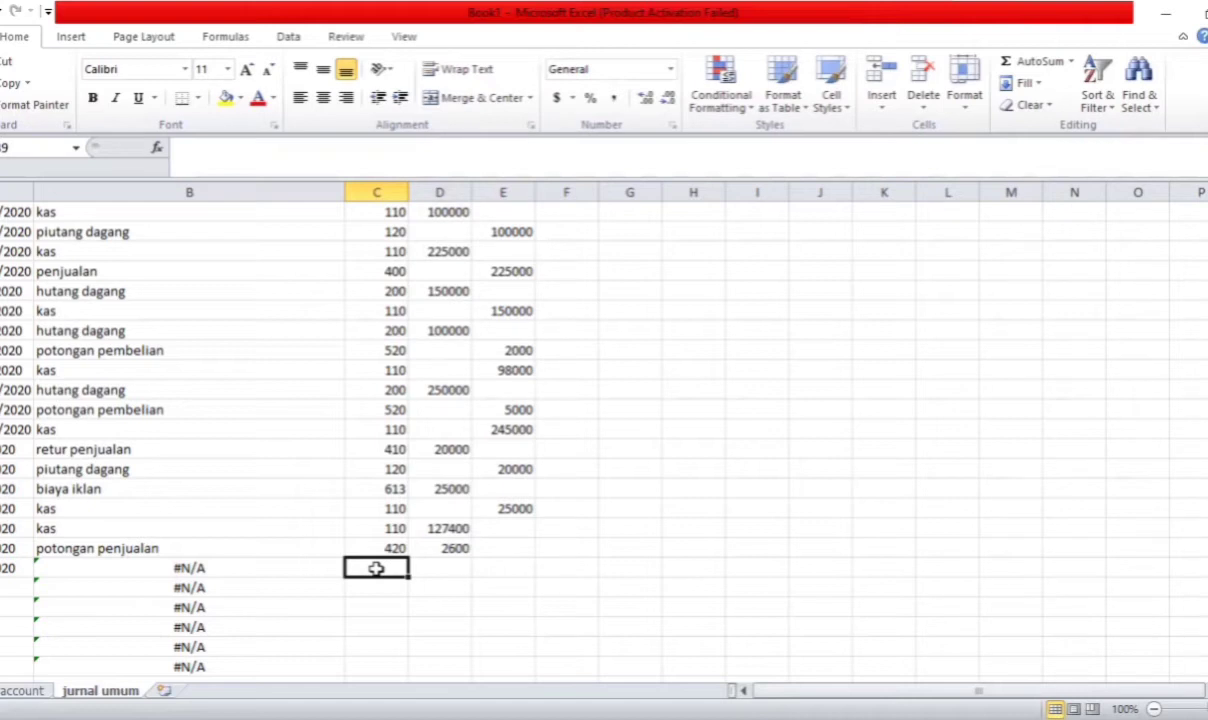
type("120")
key("Return")
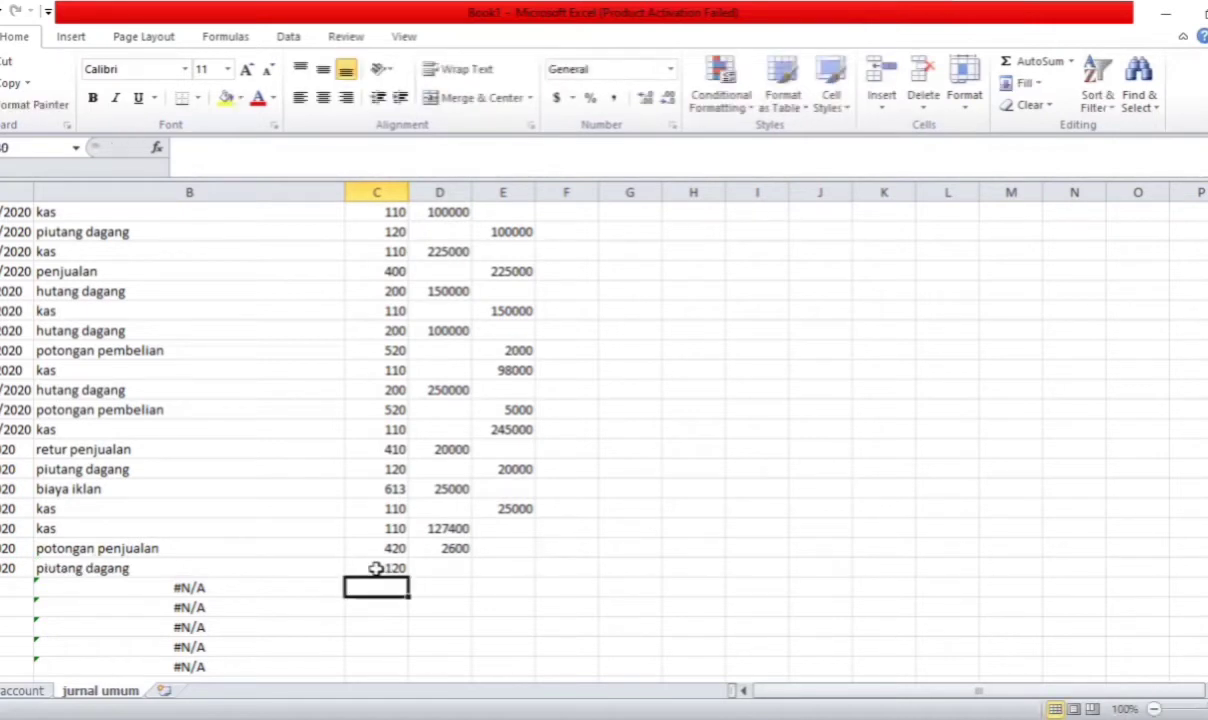
left_click(505, 568)
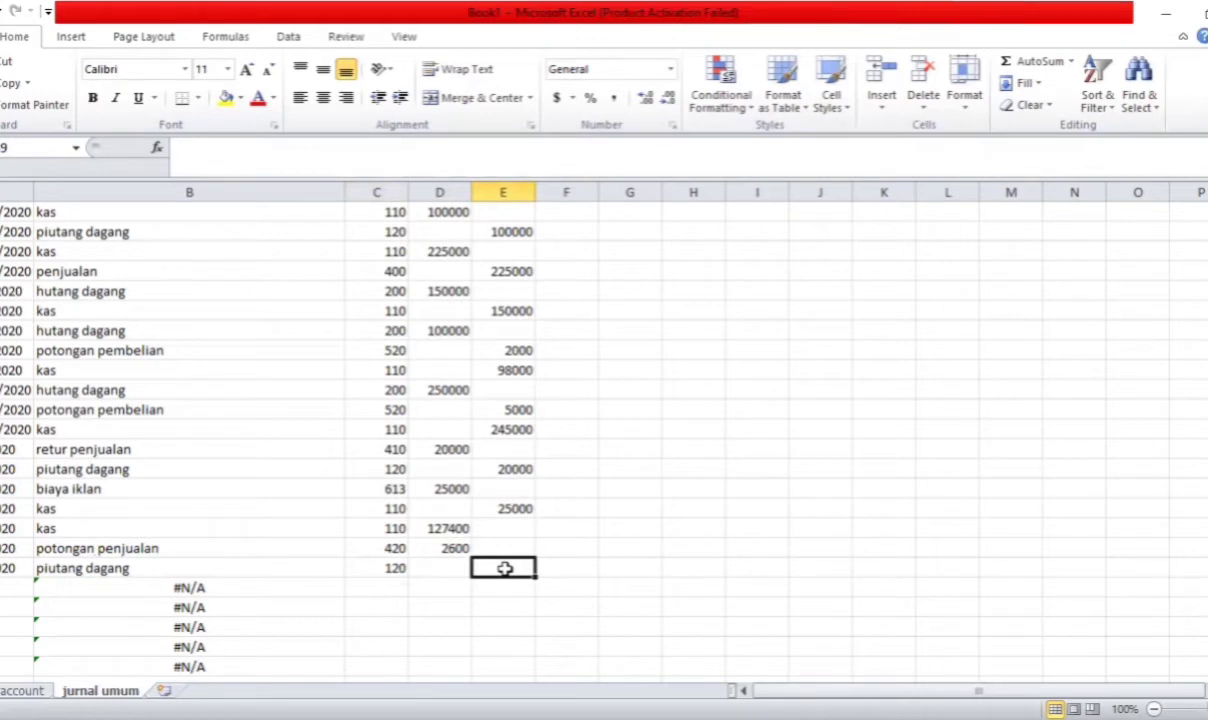
type("13")
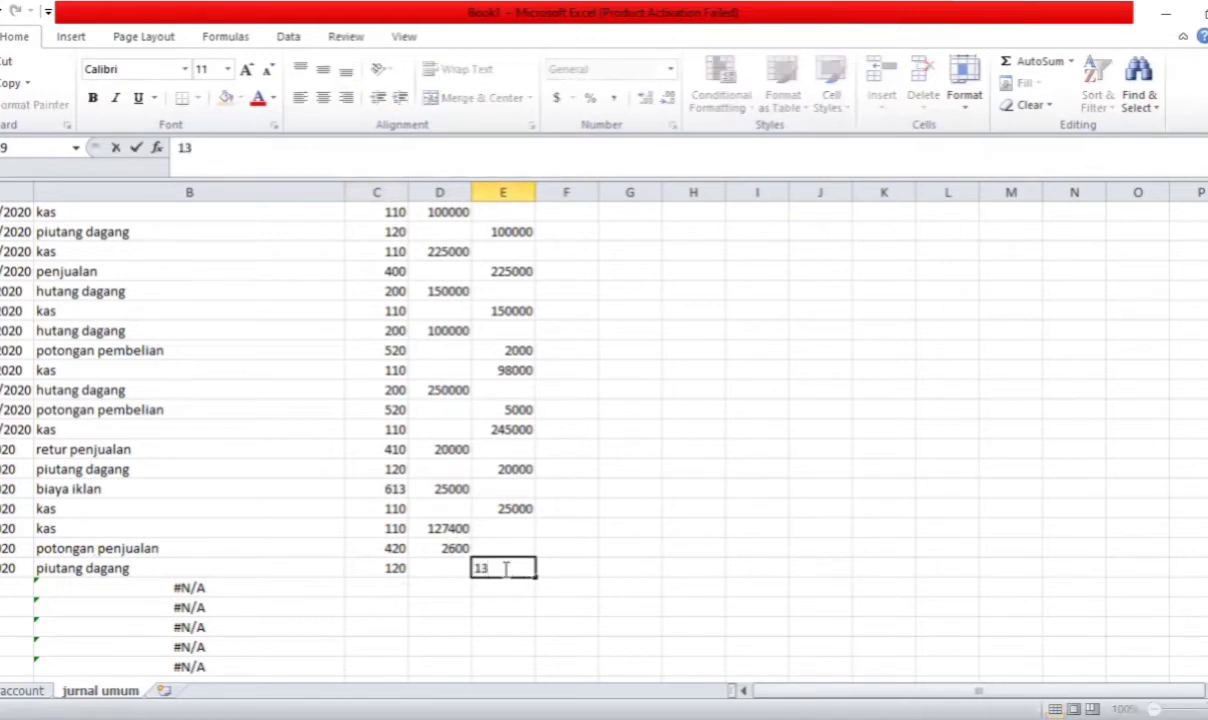
type("0000")
key("Return")
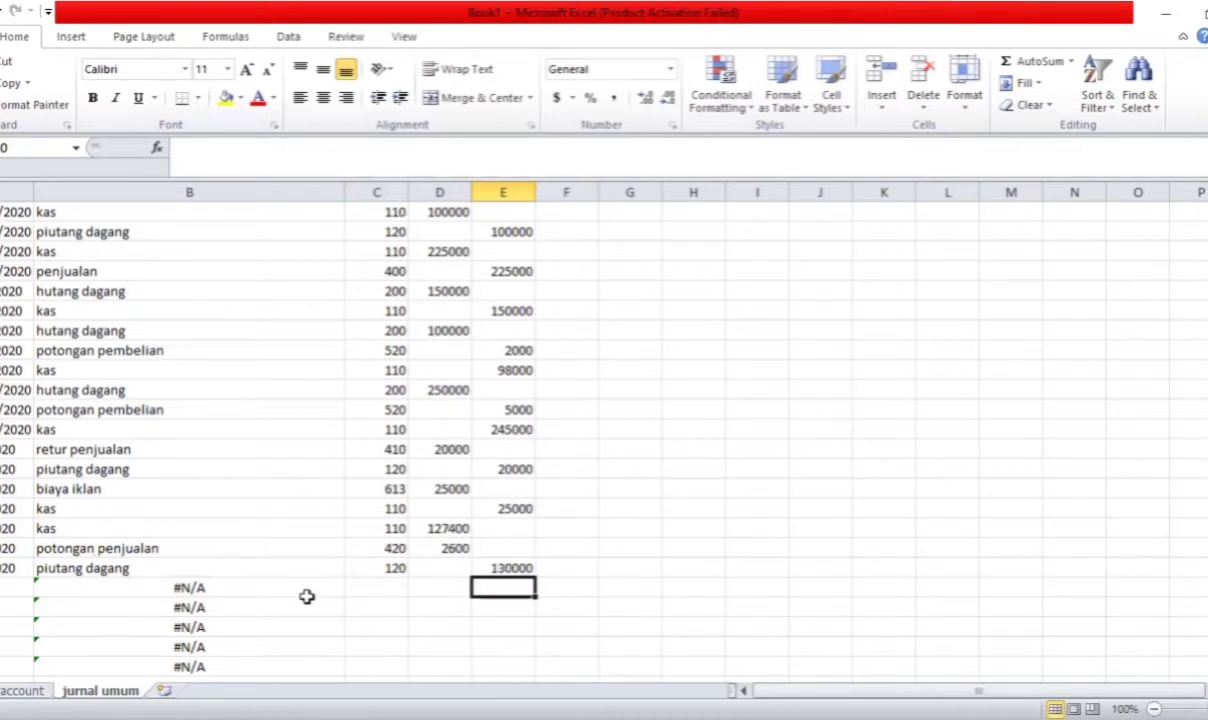
Extend the account-name VLOOKUP formula from B44 down through the next 20 rows of column B
left_click(214, 666)
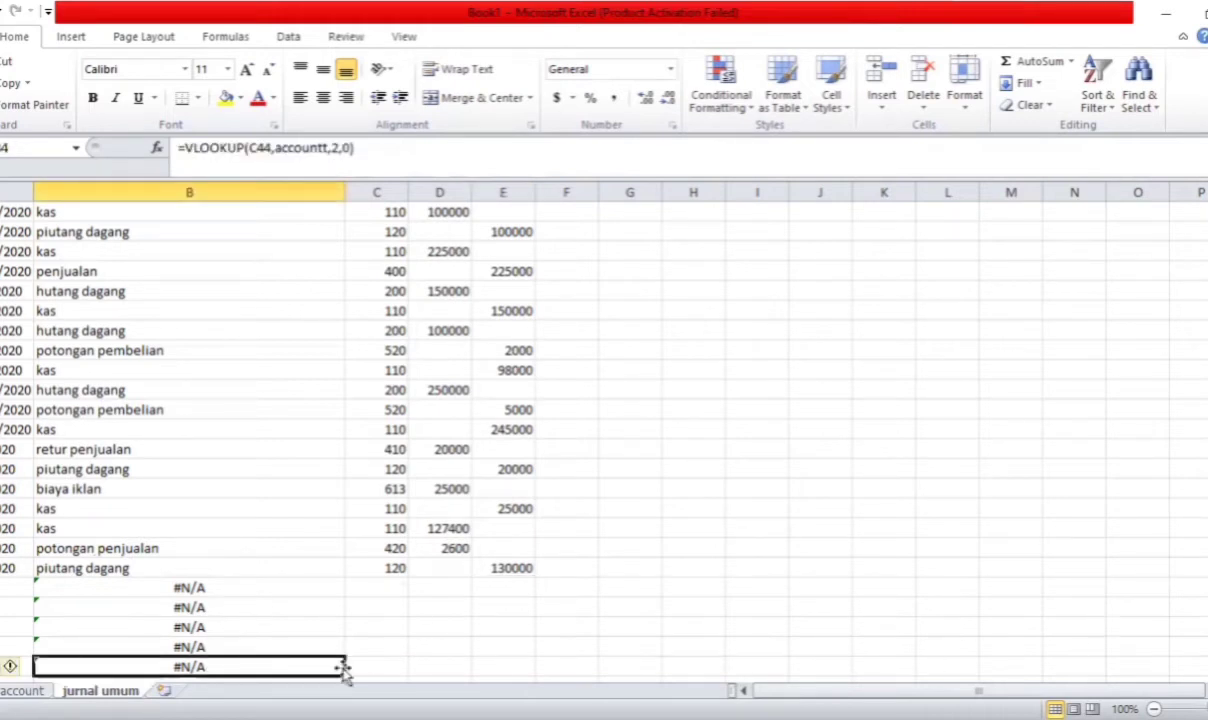
left_click_drag(343, 675, 329, 657)
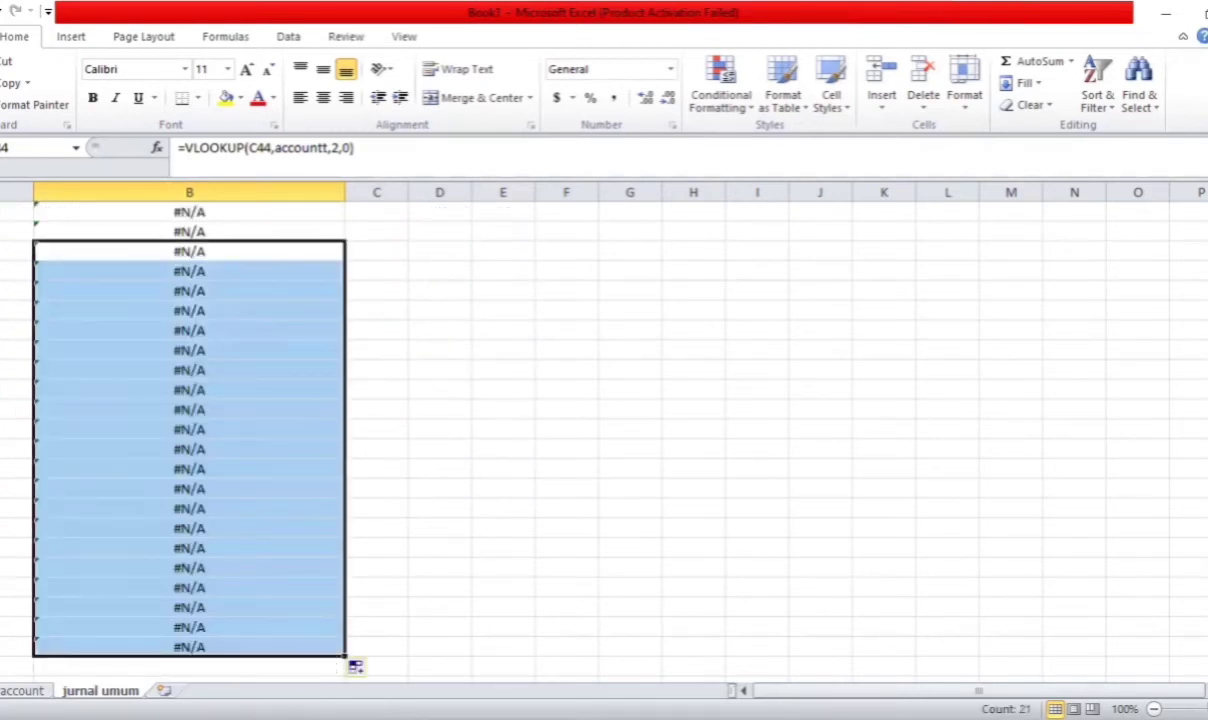
left_click_drag(1207, 590, 1207, 502)
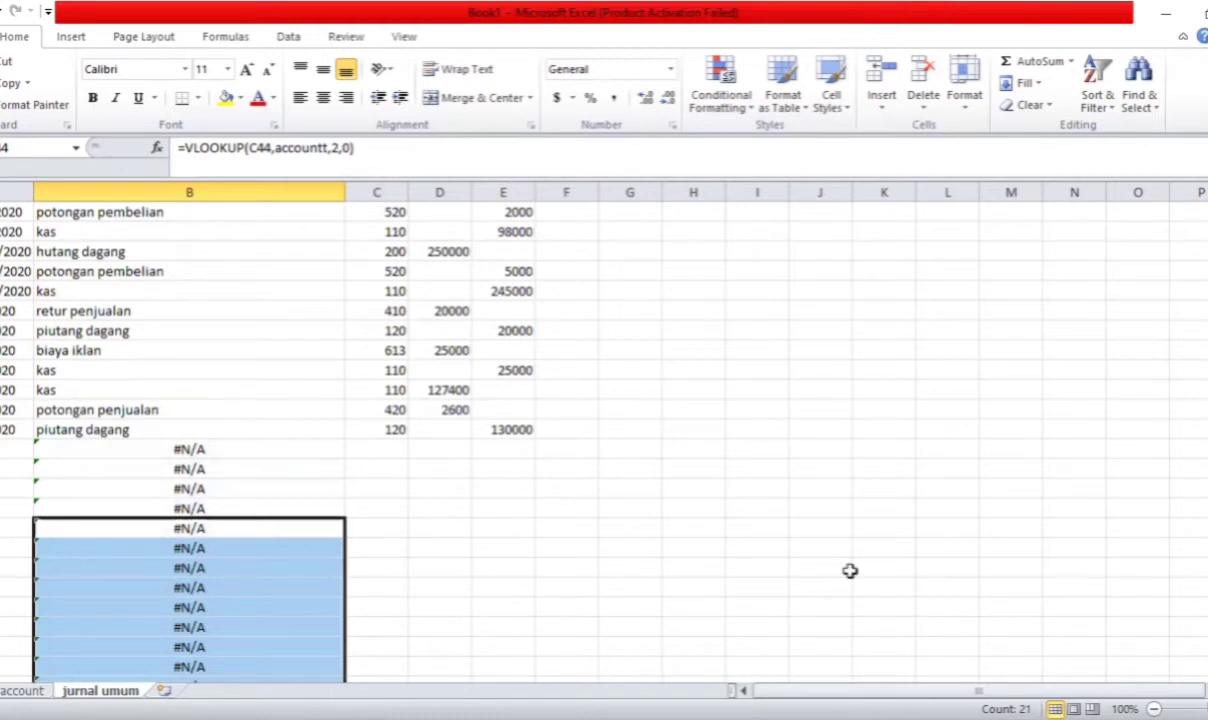
Date the next empty row 19/1/2020 and enter account numbers 500 and 110 in that row and the one beneath
left_click(14, 450)
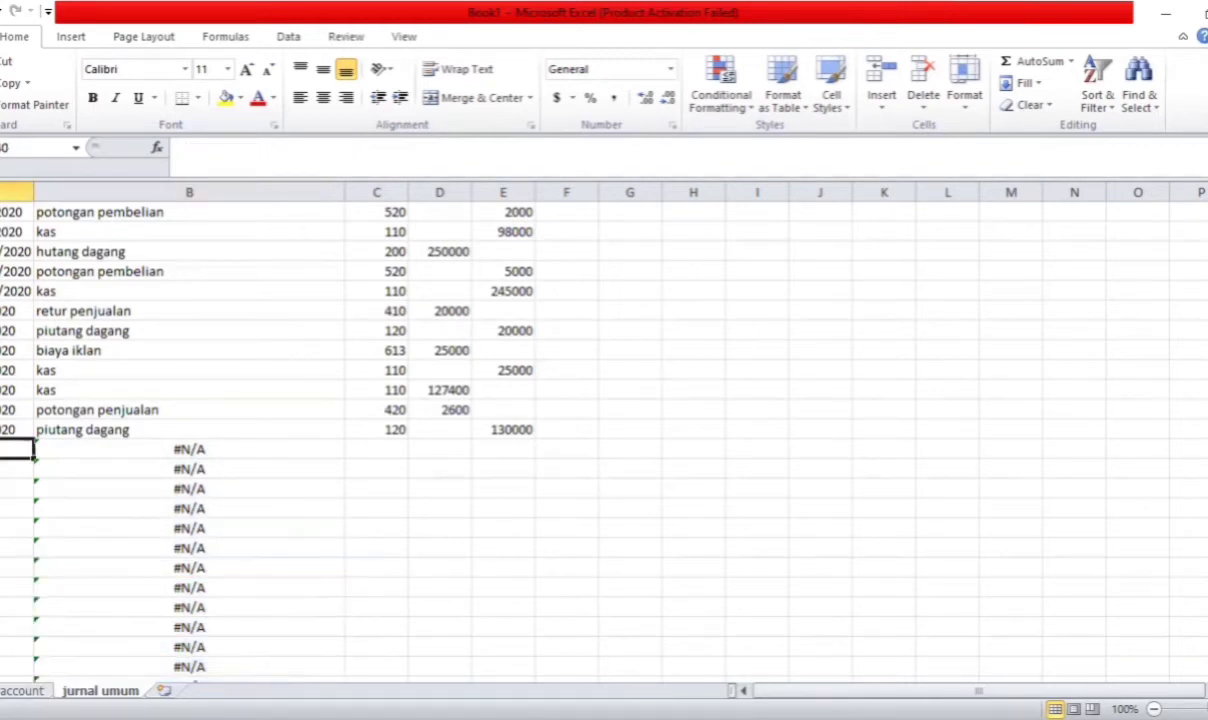
type("19/")
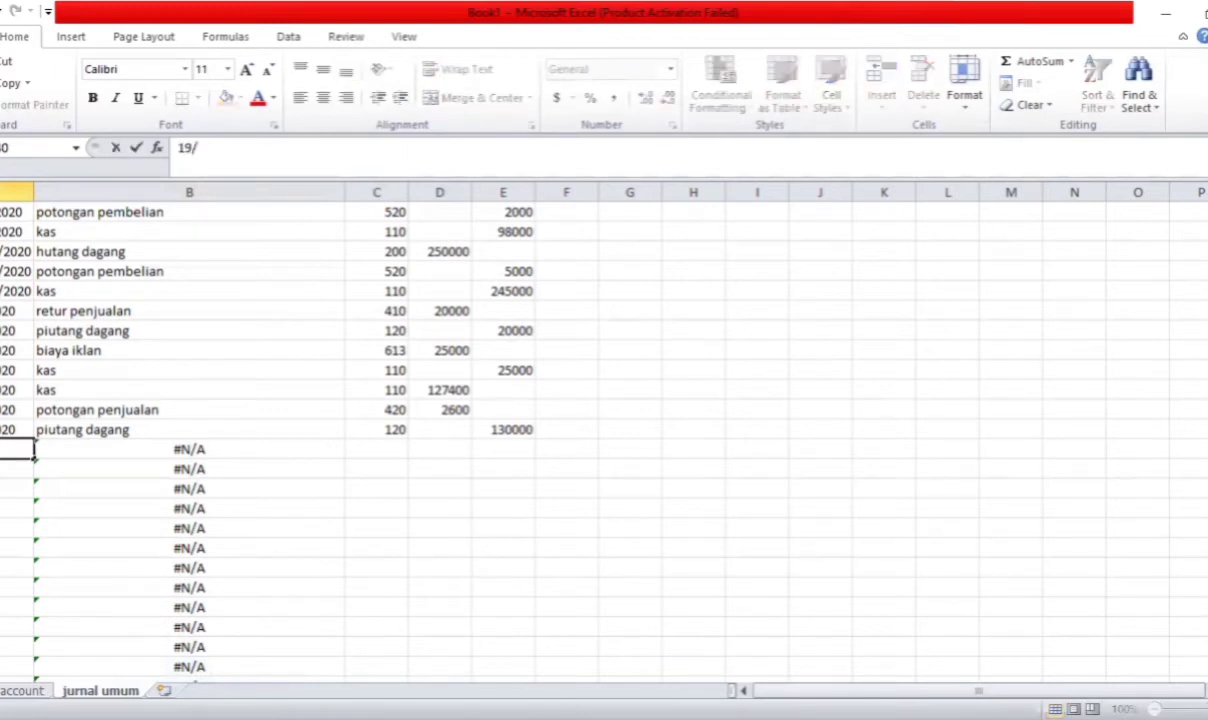
type("1/2020")
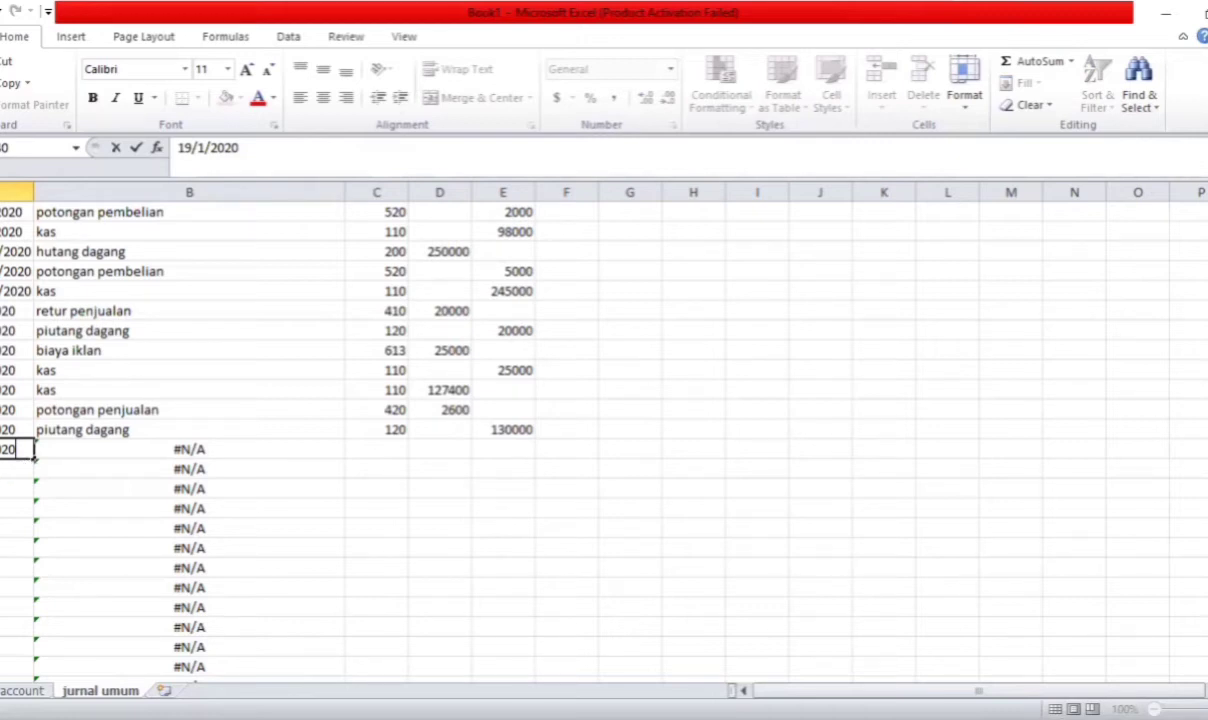
left_click(380, 447)
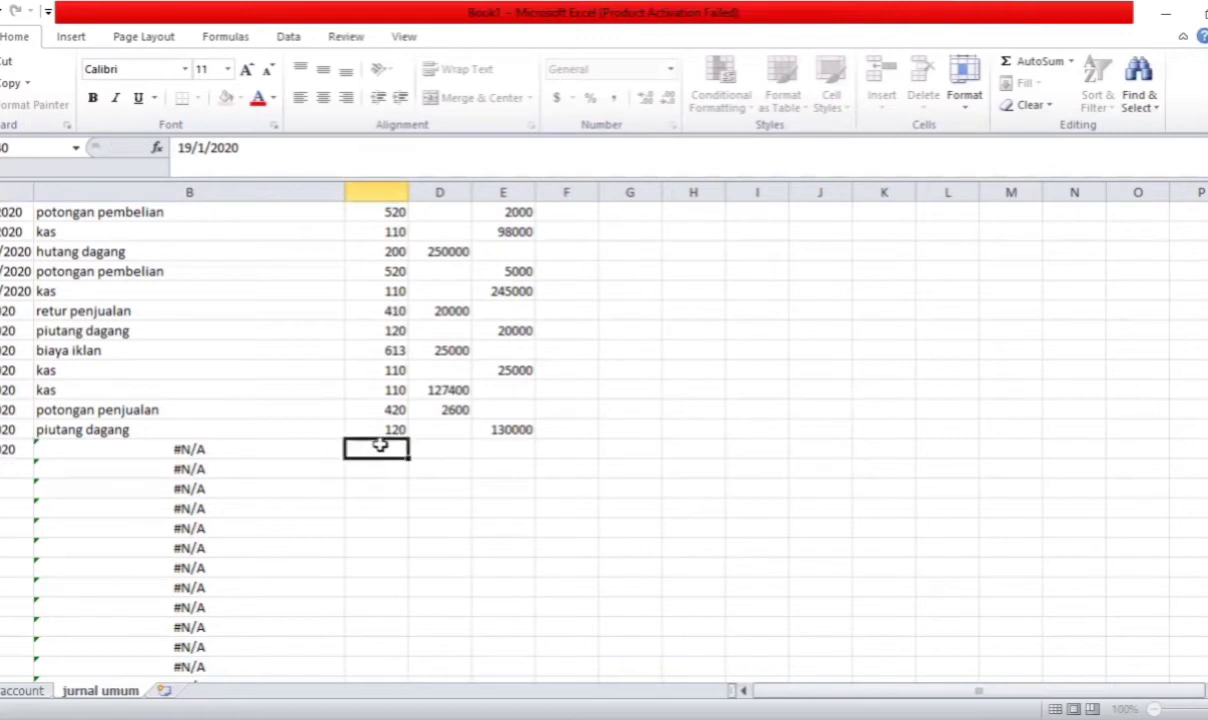
type("500")
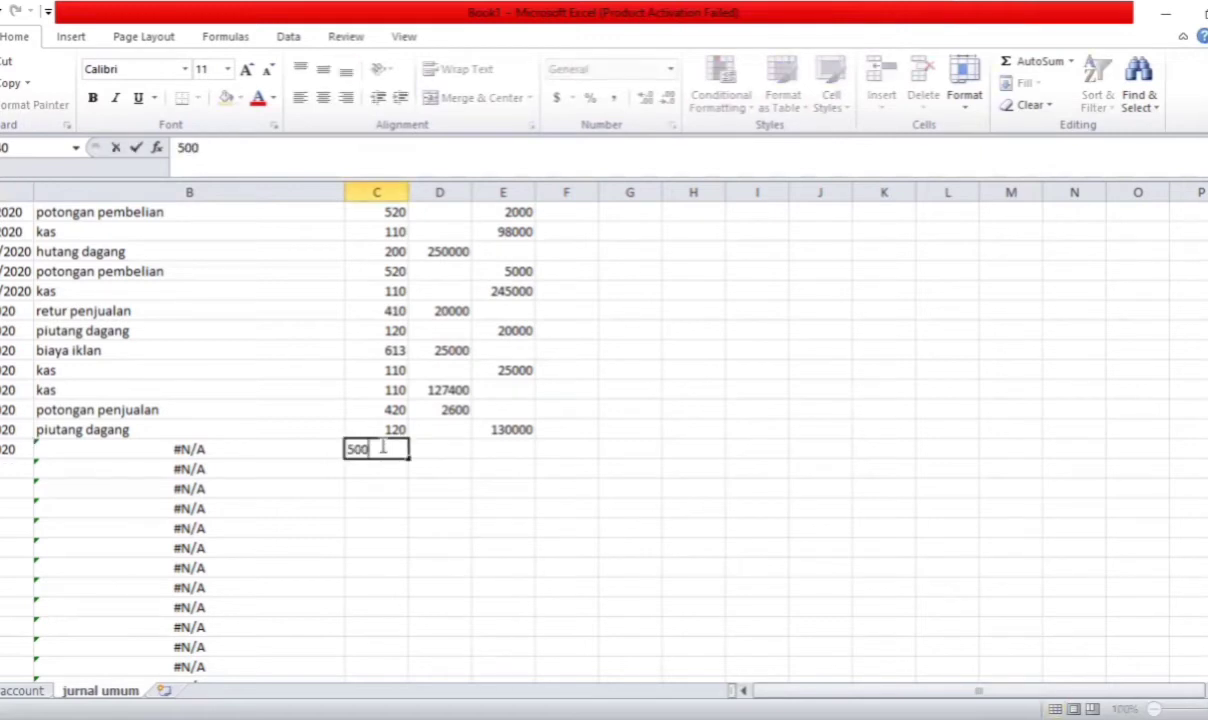
key("Return")
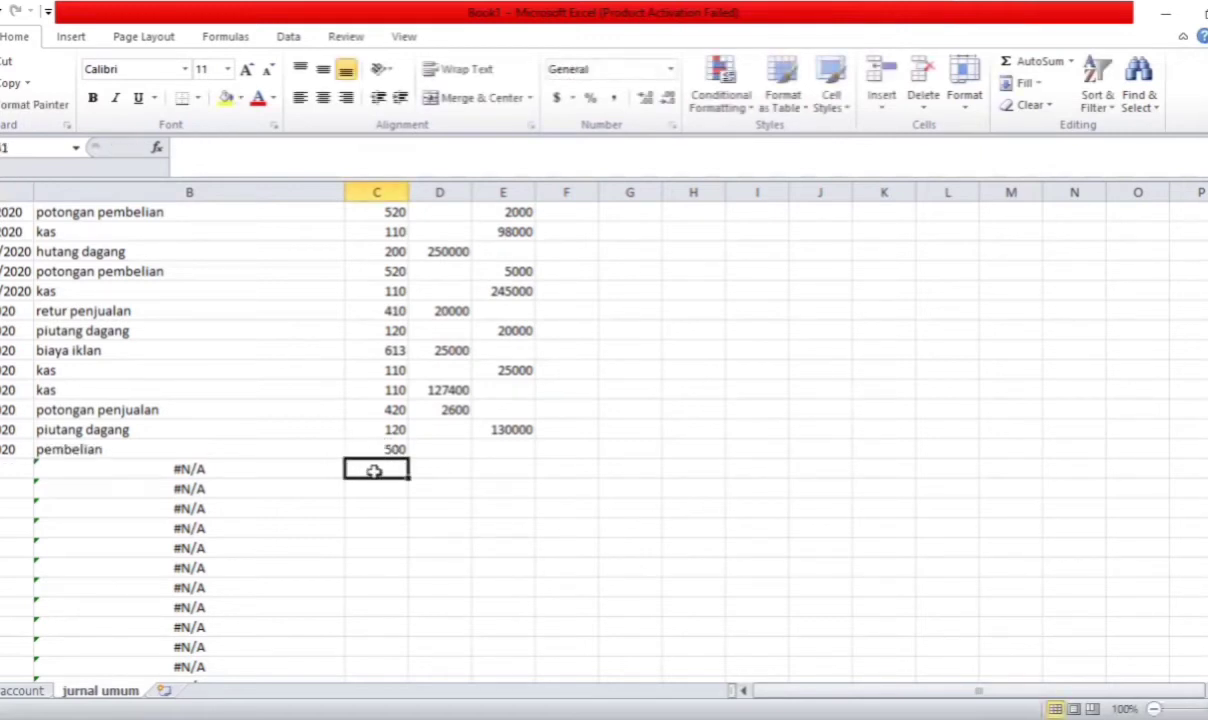
type("110")
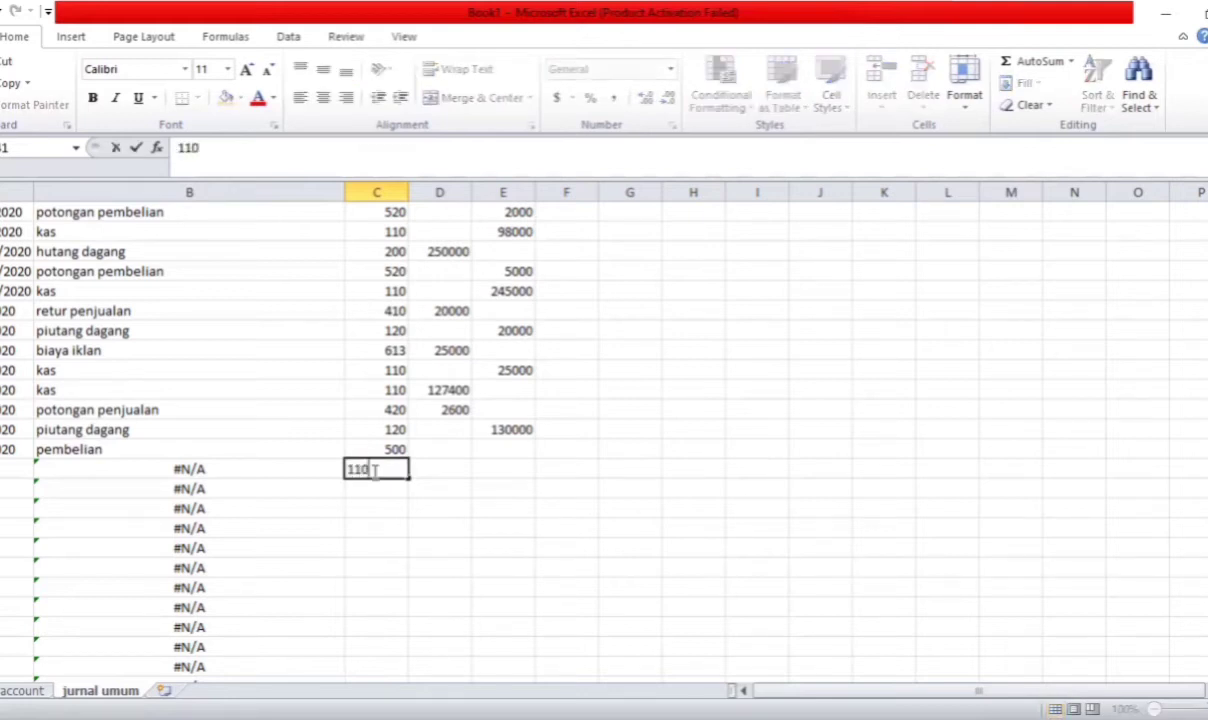
key("Return")
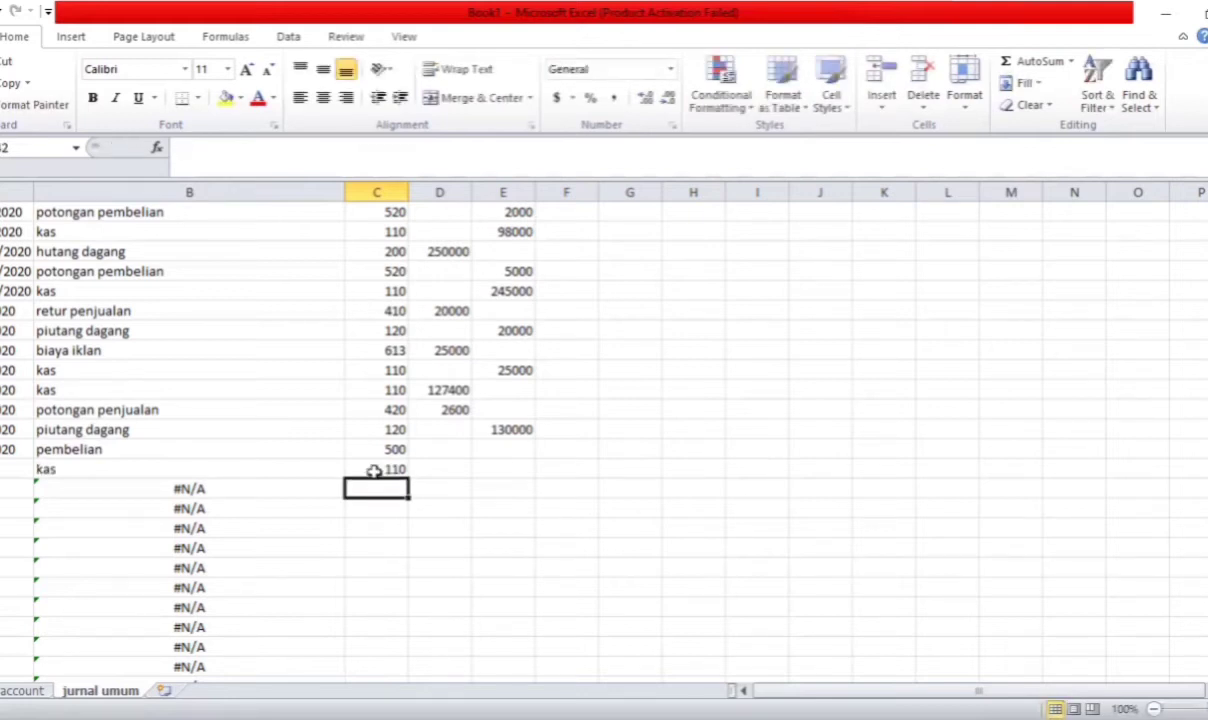
Enter a debit of 74000 in the new pembelian row and a credit of 74000 in the kas row beneath it
left_click(443, 450)
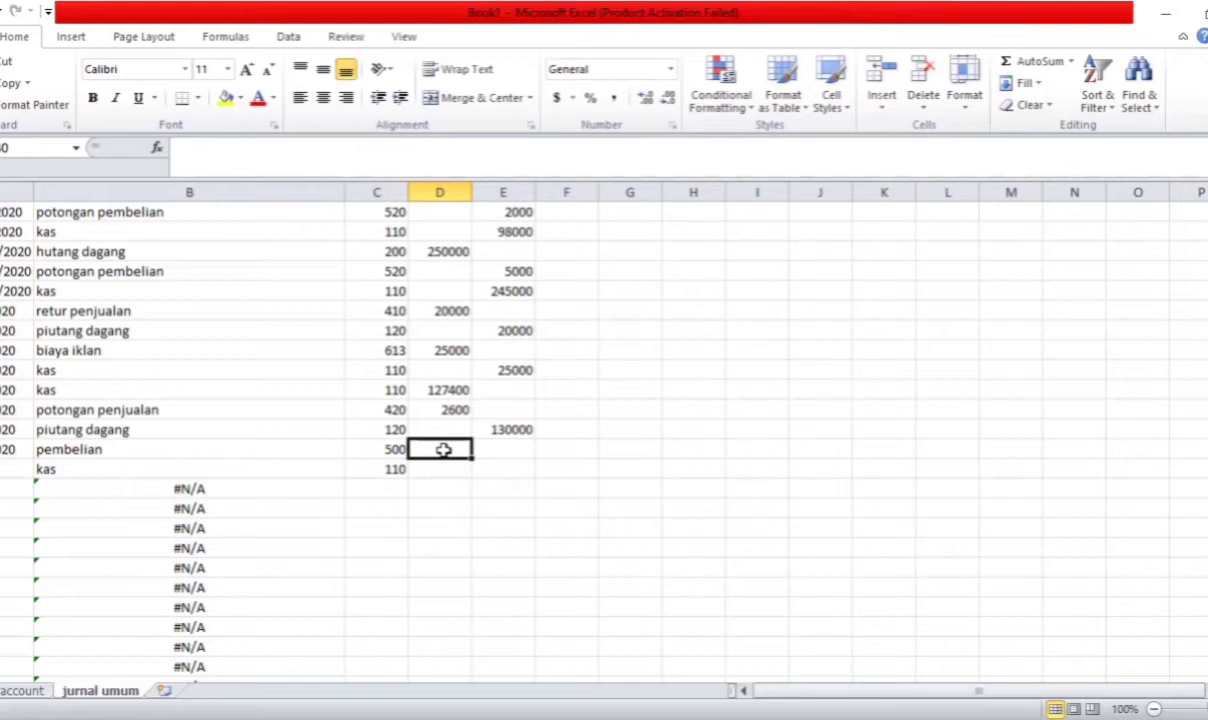
type("74000")
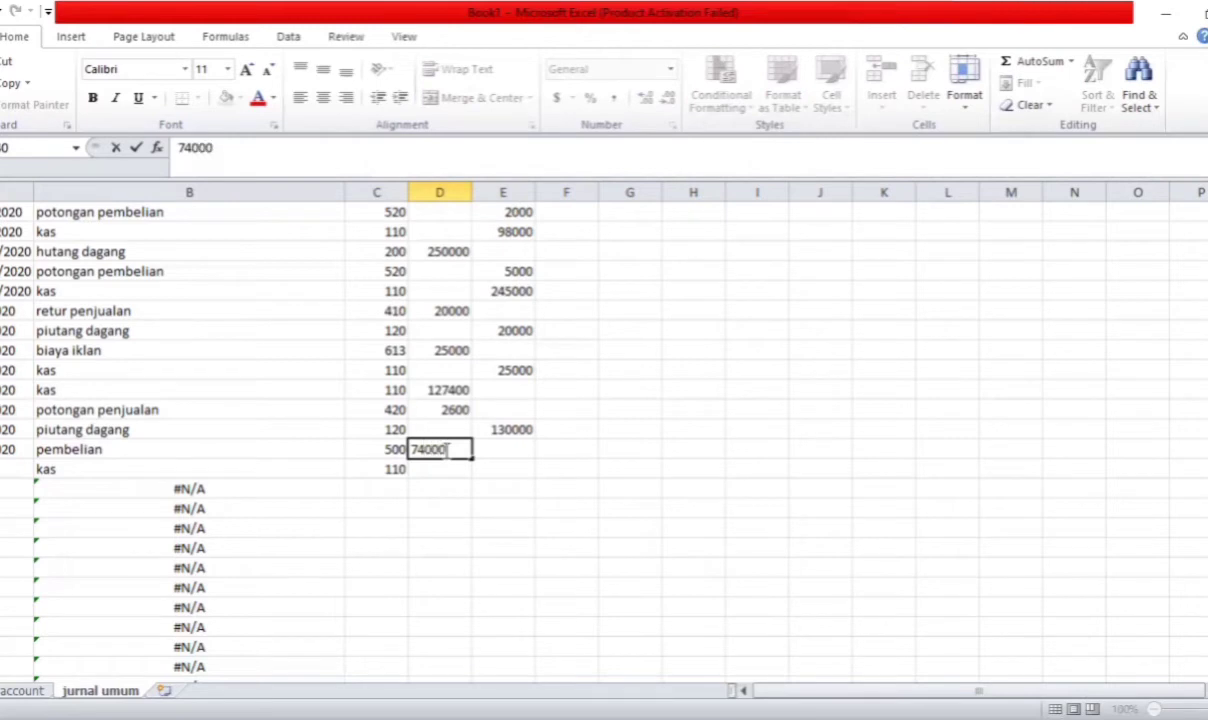
left_click(507, 467)
type("7")
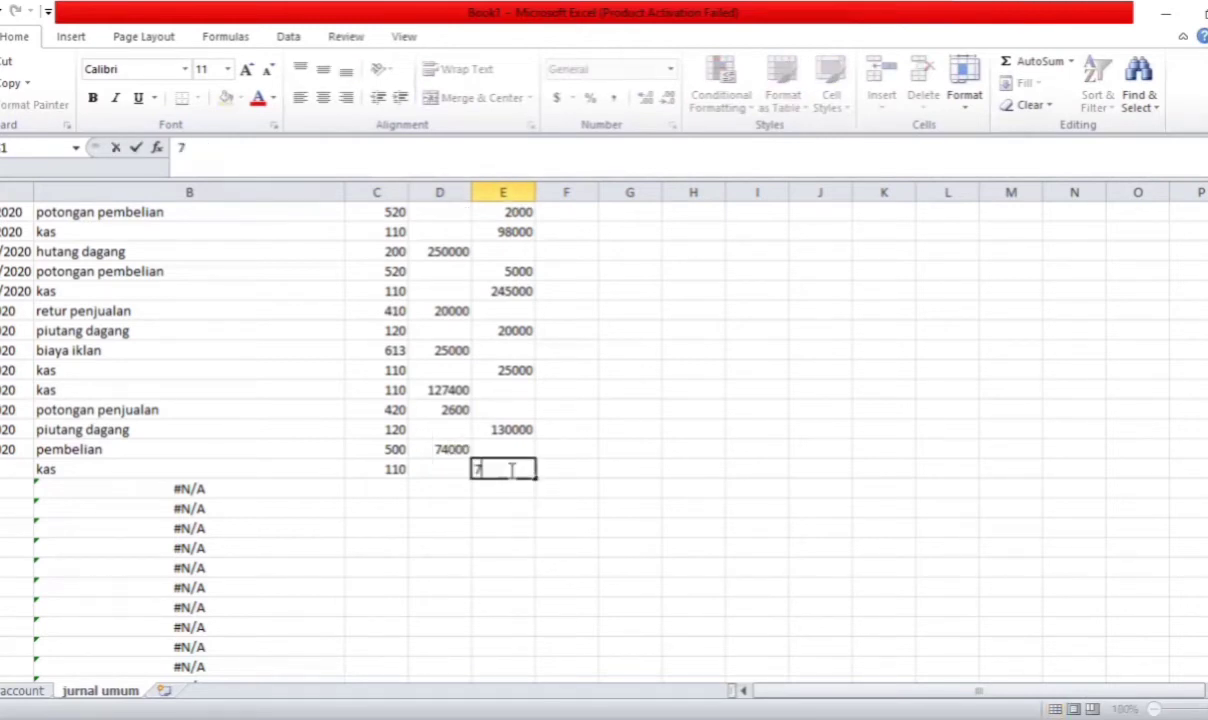
type("4000")
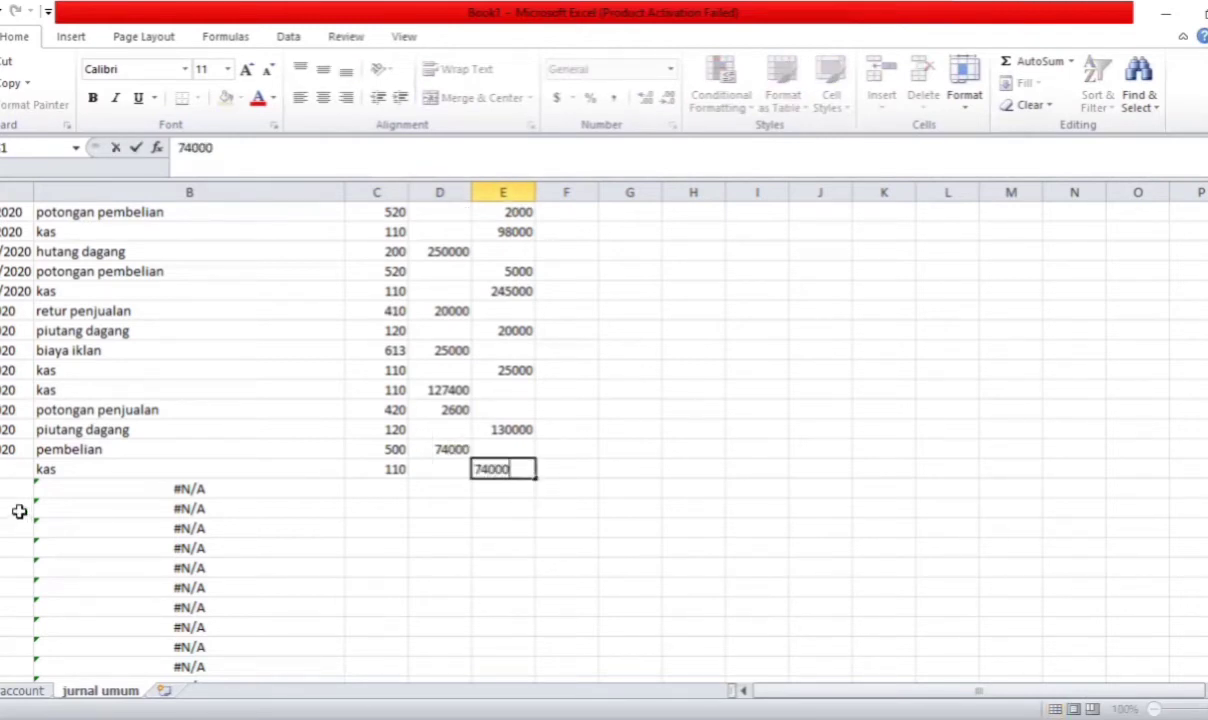
left_click(4, 467)
left_click(3, 450)
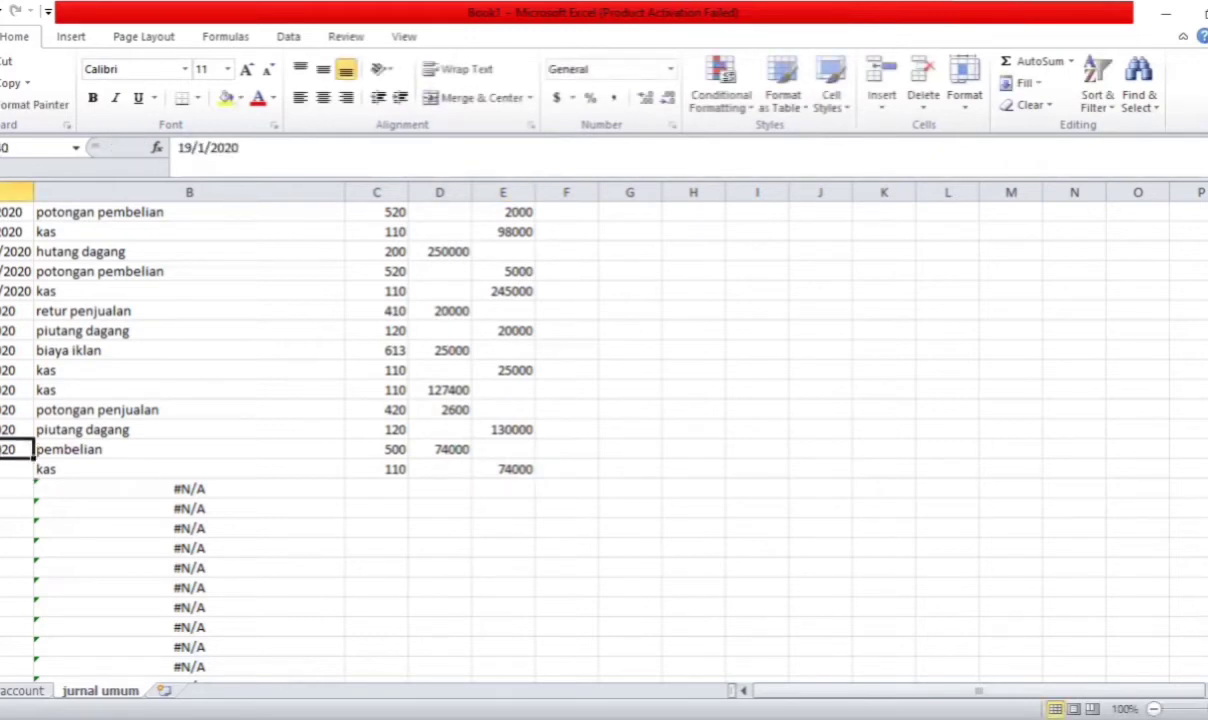
type("C")
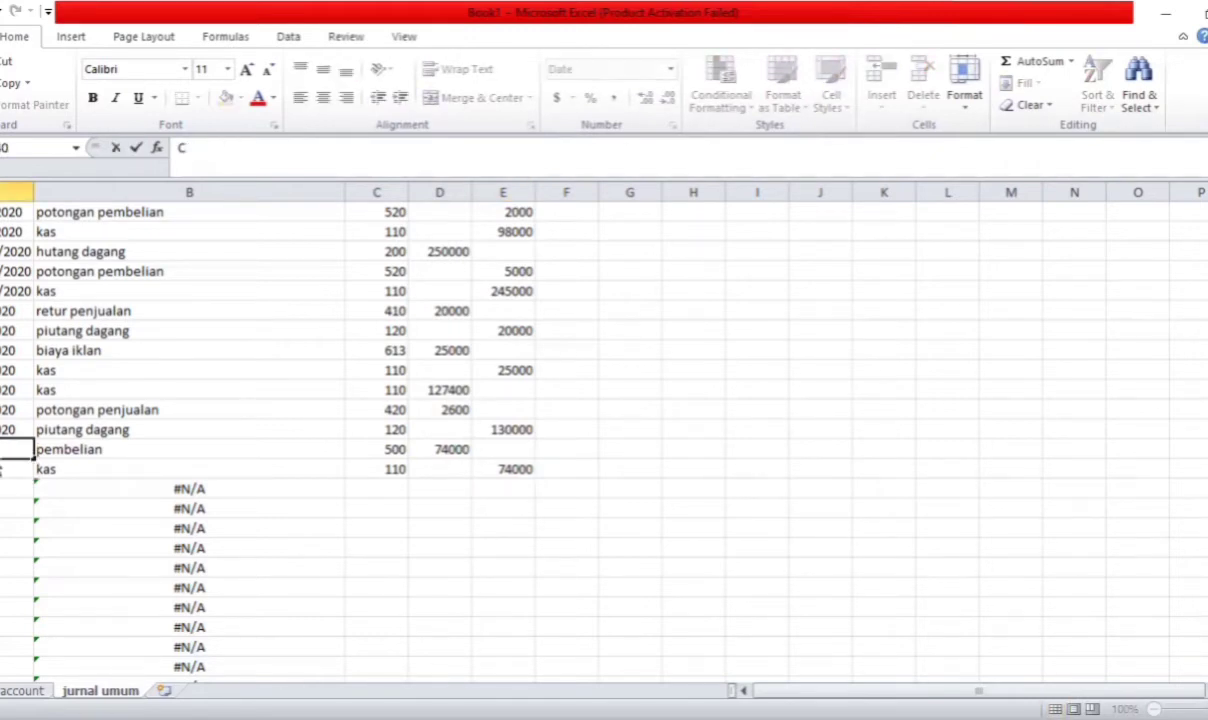
key("Return")
key("Return")
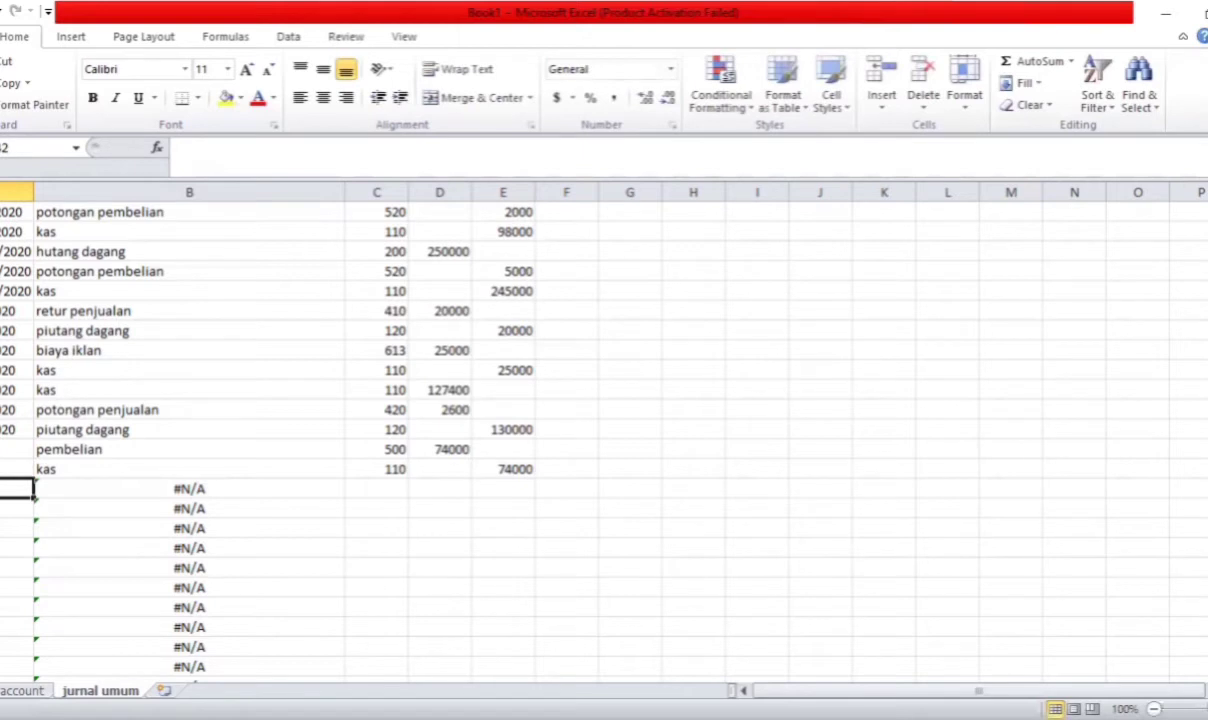
Re-enter the date 19/1/2020 in the pembelian row and copy it to the kas row beneath
key("Up")
key("Up")
type("19")
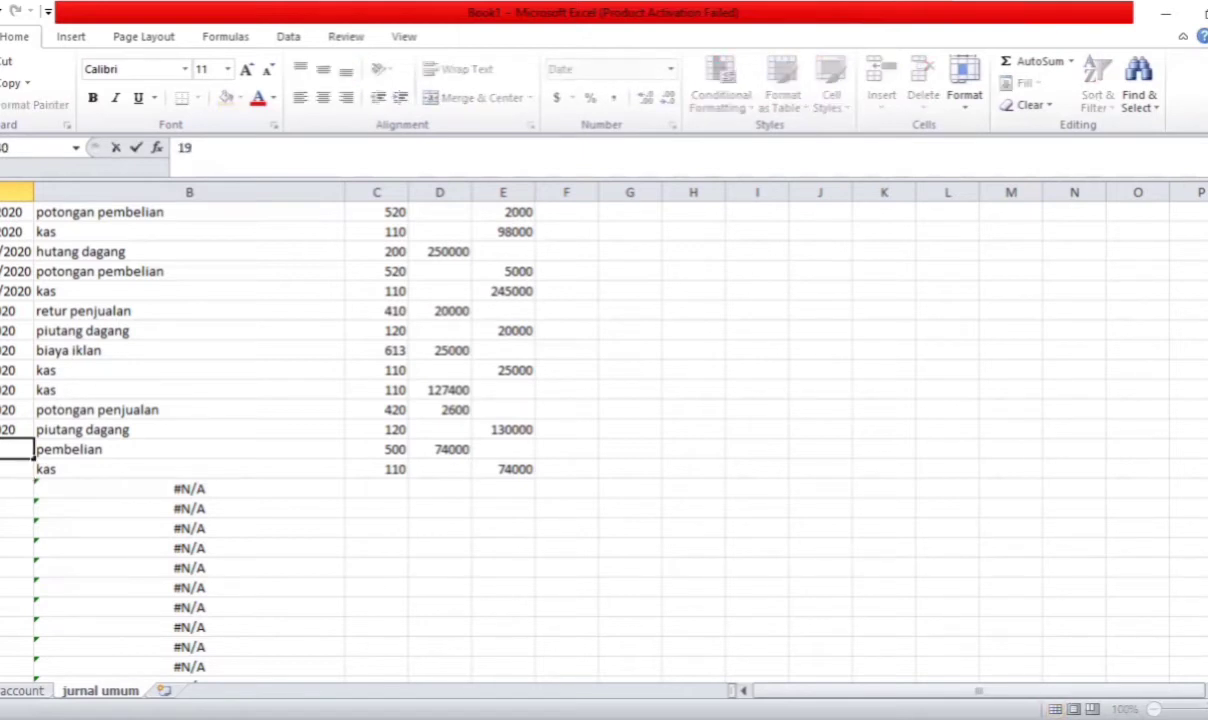
type("/1/2020")
key("Return")
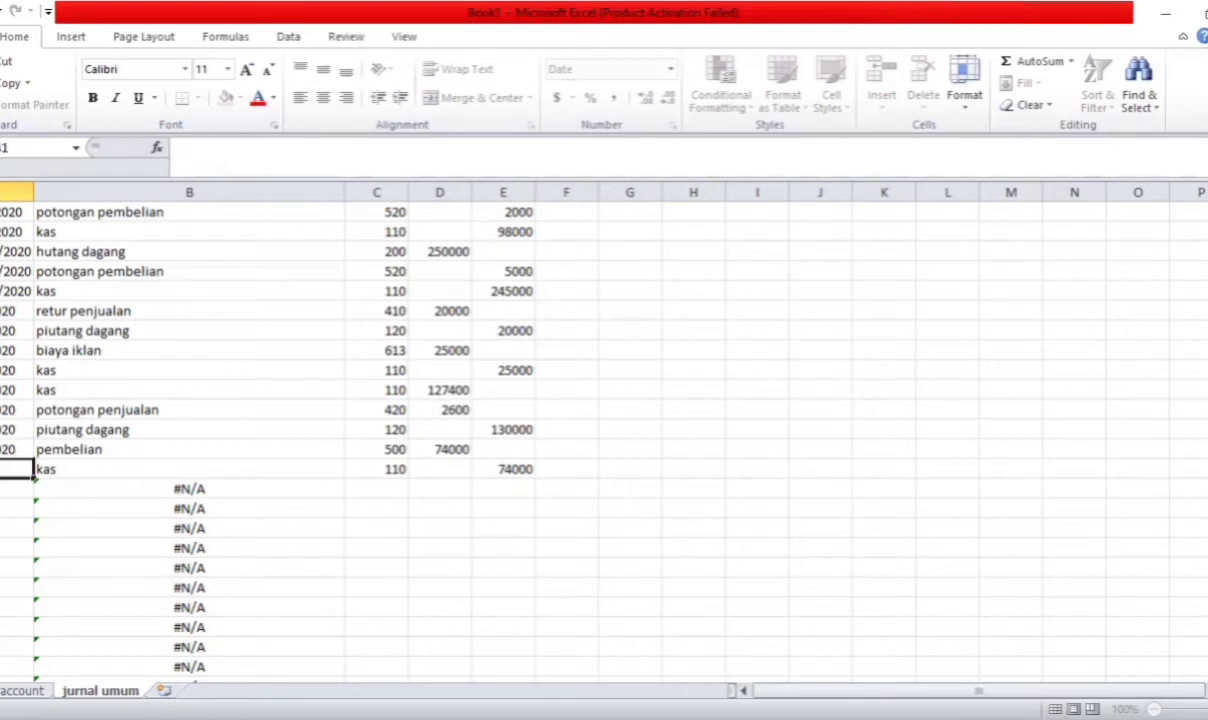
key("Up")
key("ctrl+c")
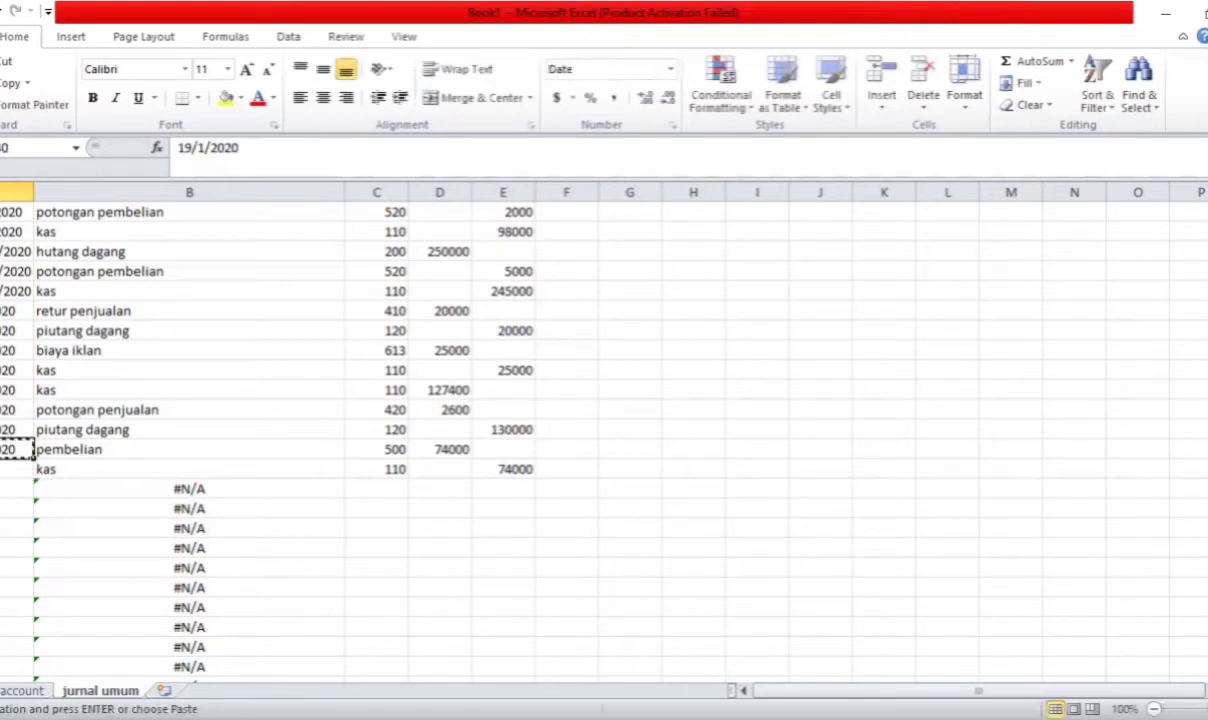
key("Down")
key("ctrl+v")
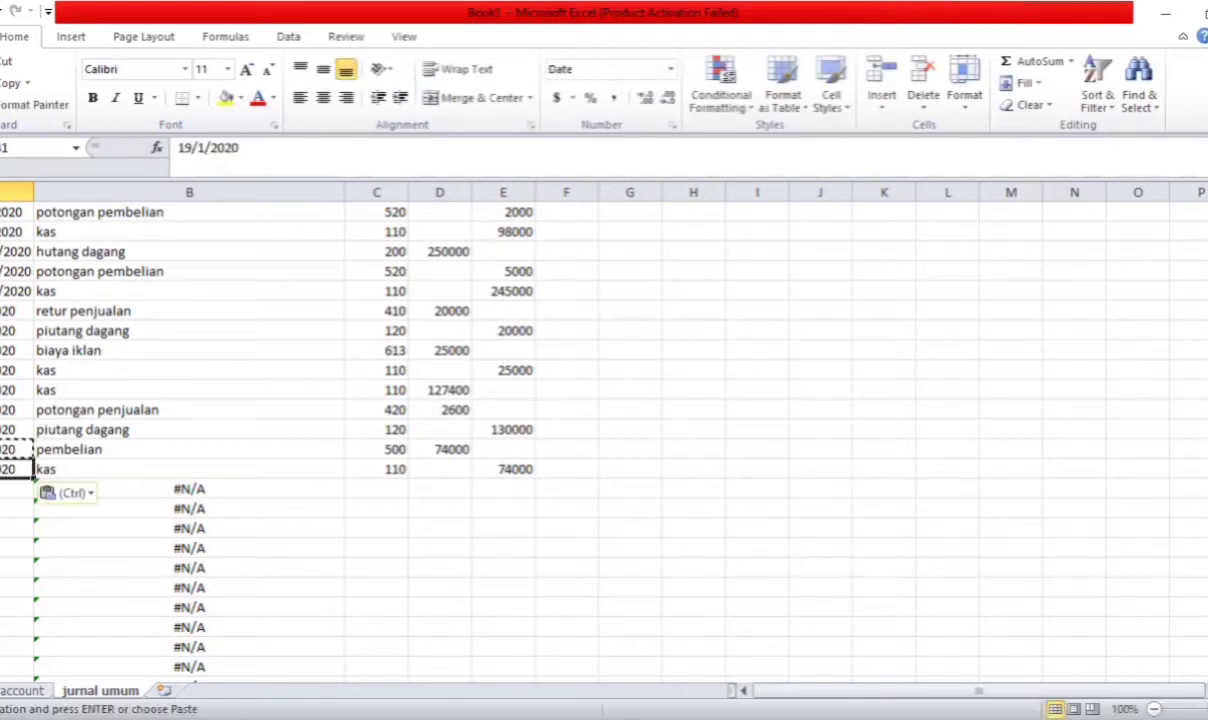
Copy the date 19/1/2020 to the two empty rows below the kas row
left_click(17, 502)
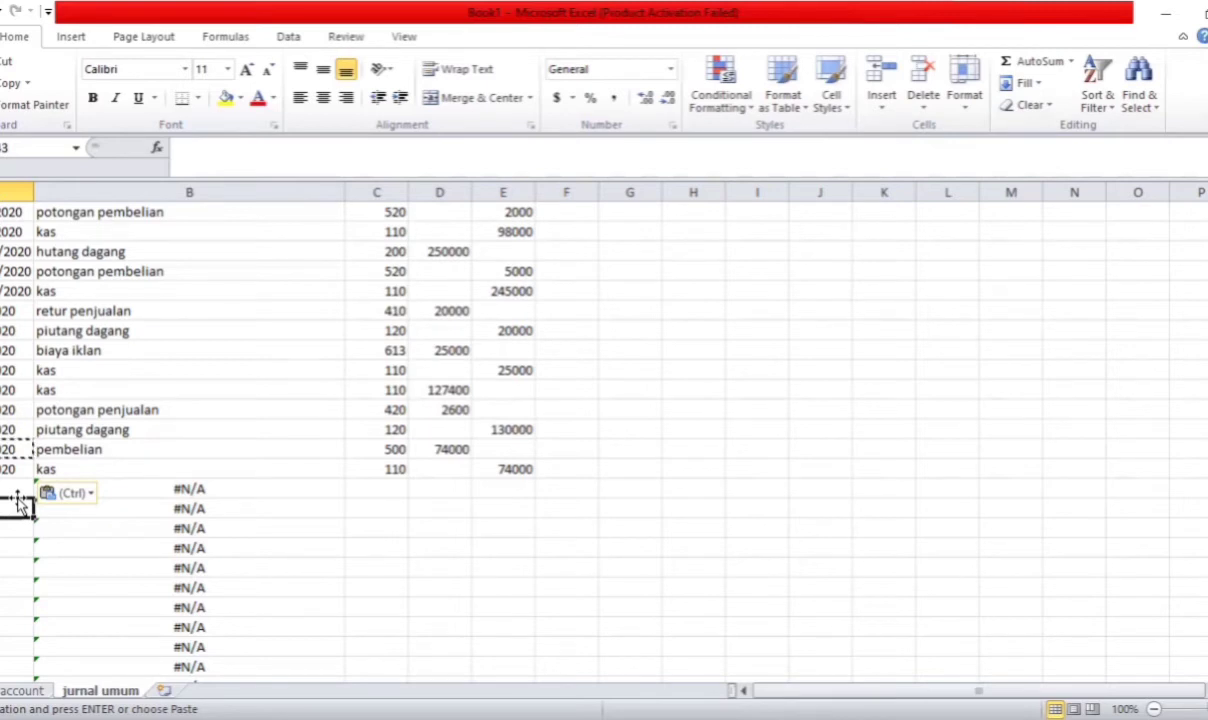
left_click_drag(10, 490, 10, 470)
left_click(12, 469)
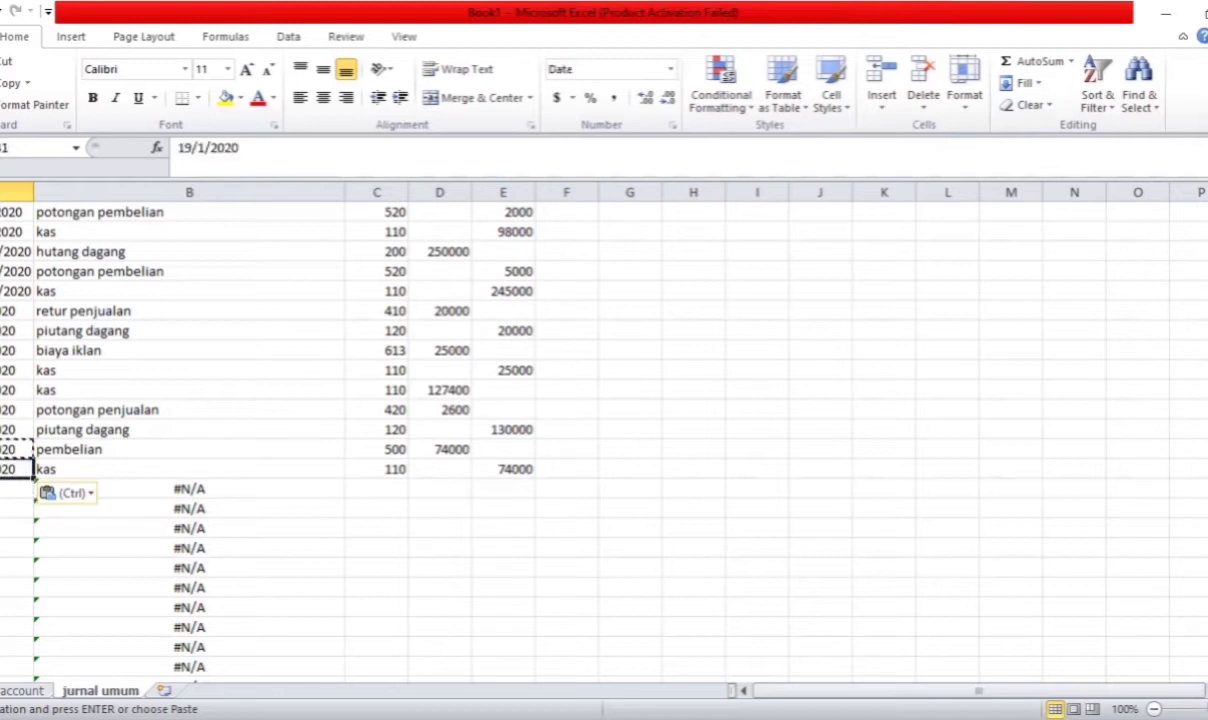
key("ctrl+c")
key("shift+Down")
key("shift+Down")
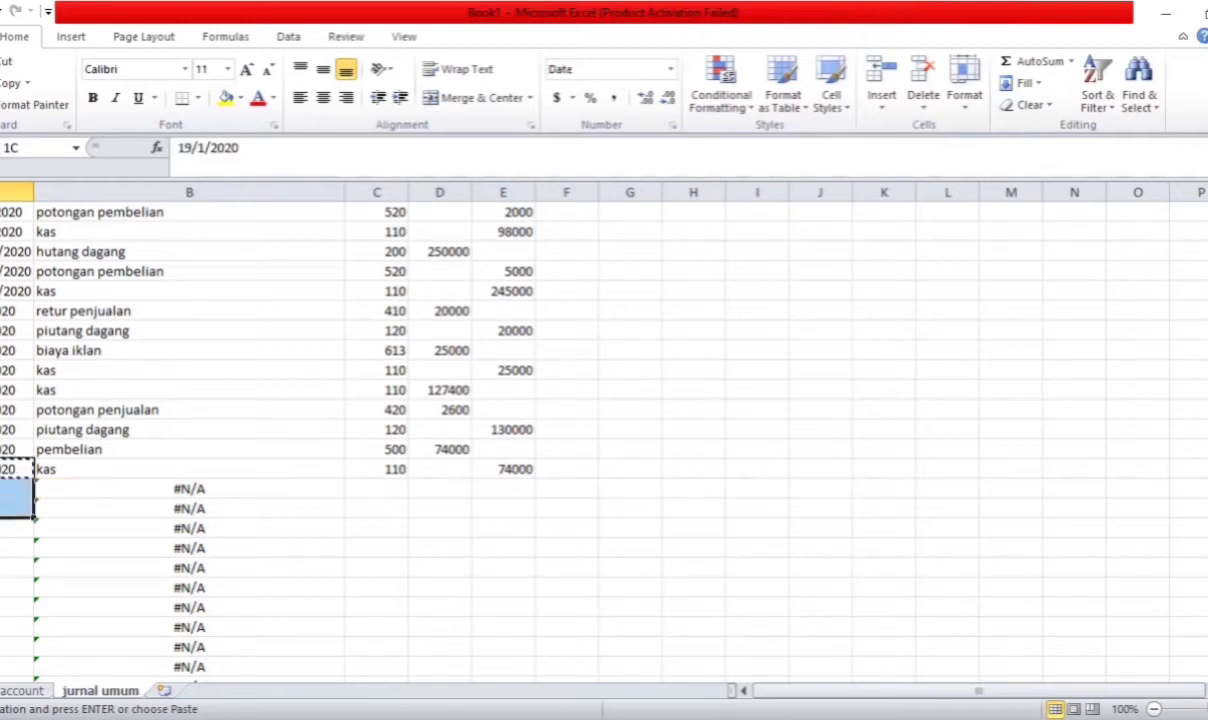
key("Return")
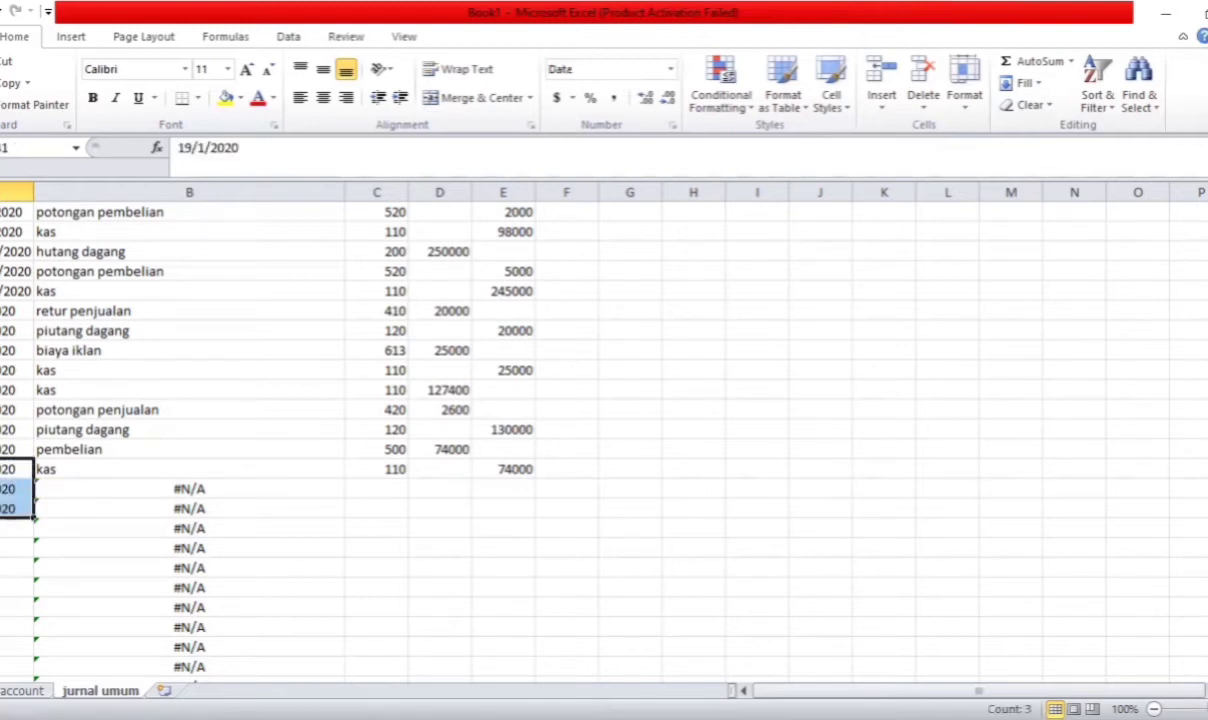
Enter account numbers 200 and 110 in the two newly dated 19/1/2020 rows
left_click(391, 486)
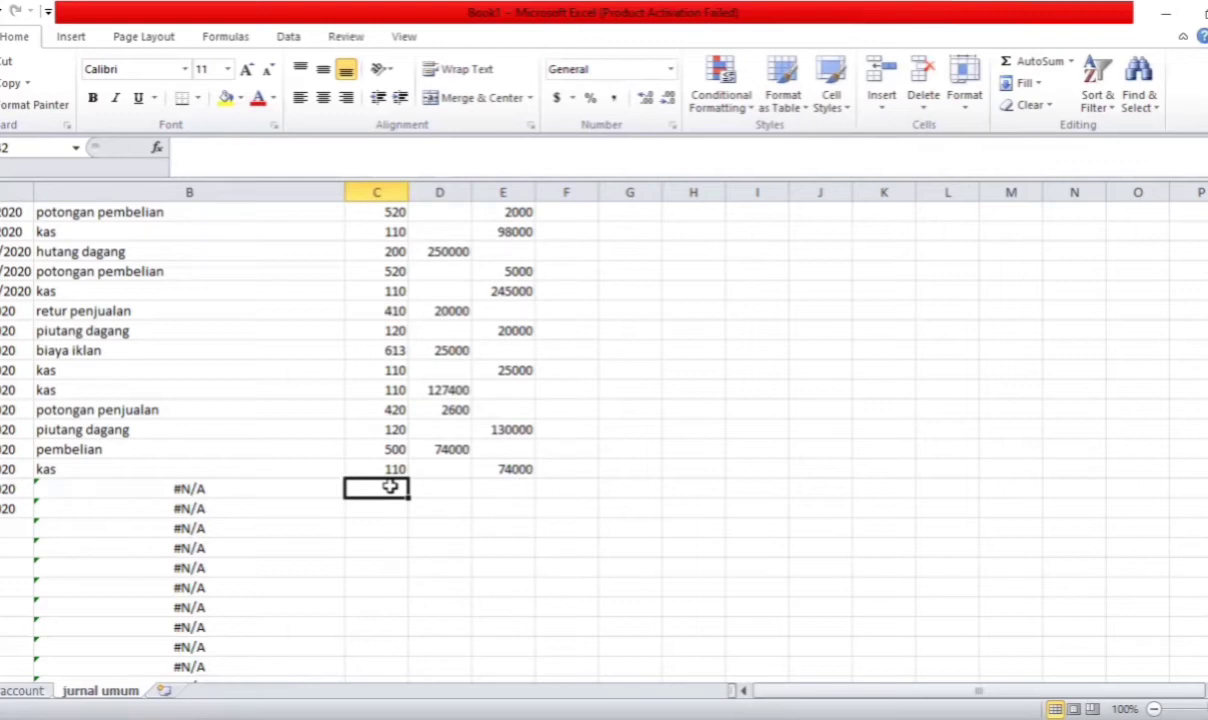
double_click(390, 487)
type("200")
key("Return")
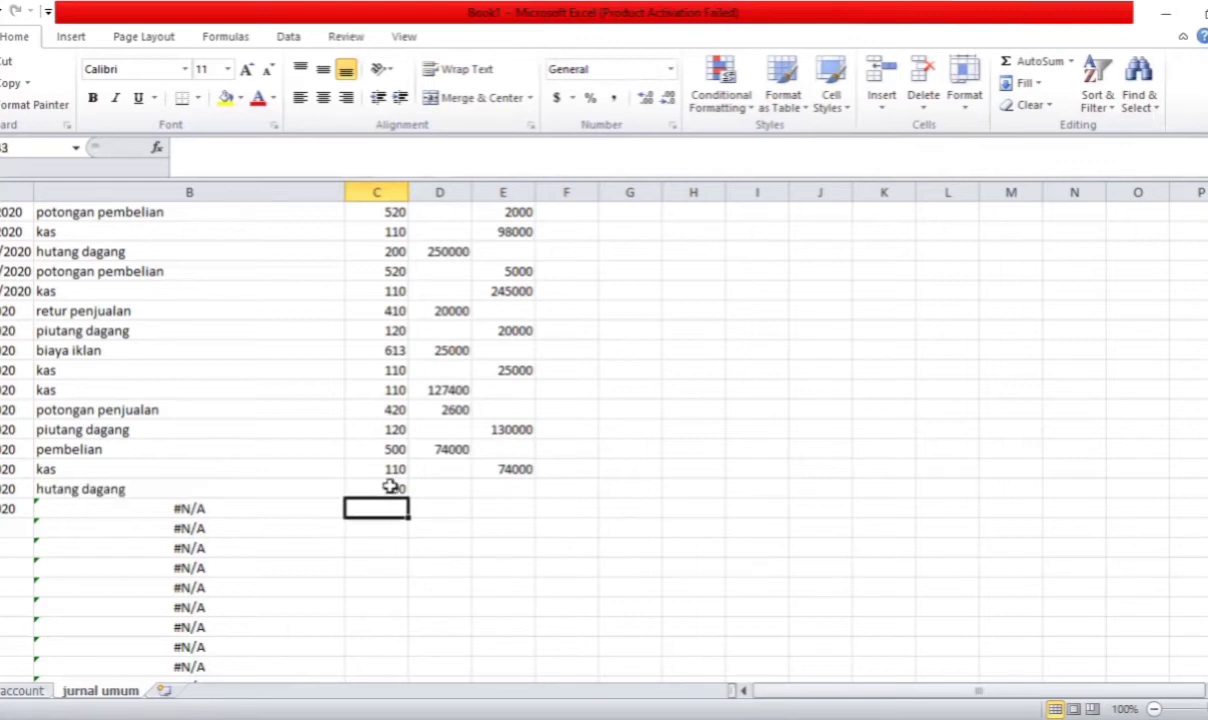
type("110")
key("Return")
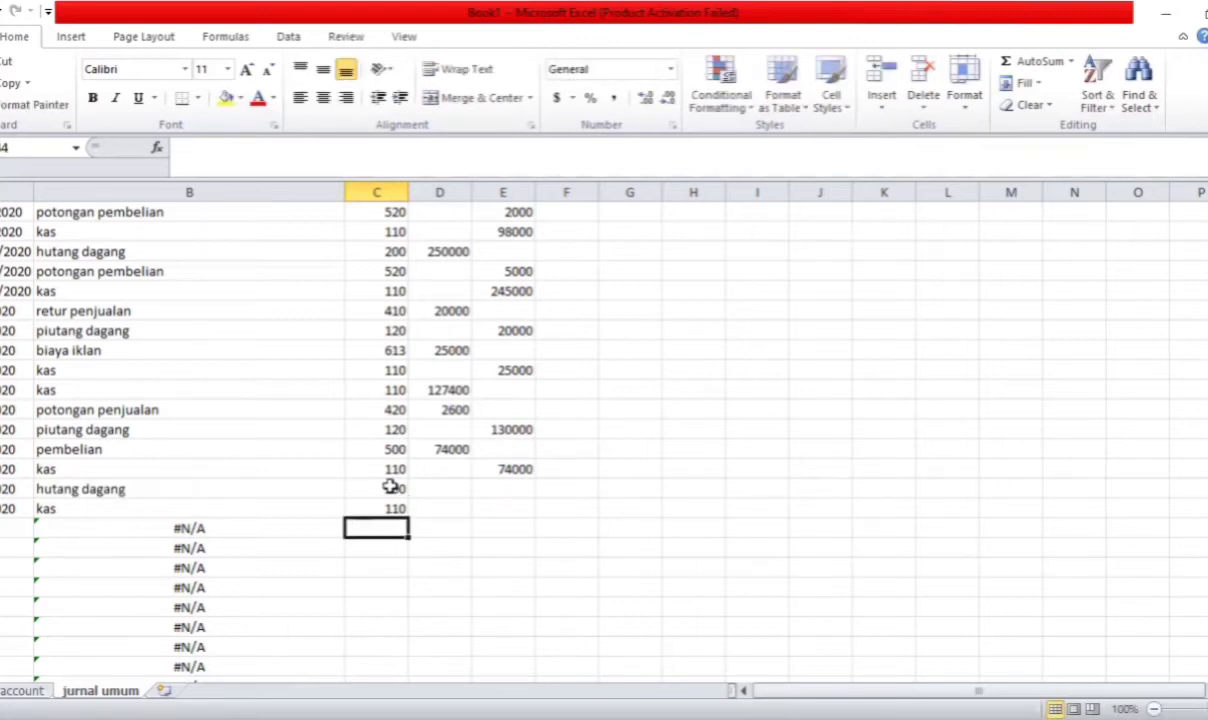
Enter a debit of 35000 in the last hutang dagang row and a credit of 35000 in the kas row beneath it
left_click(457, 486)
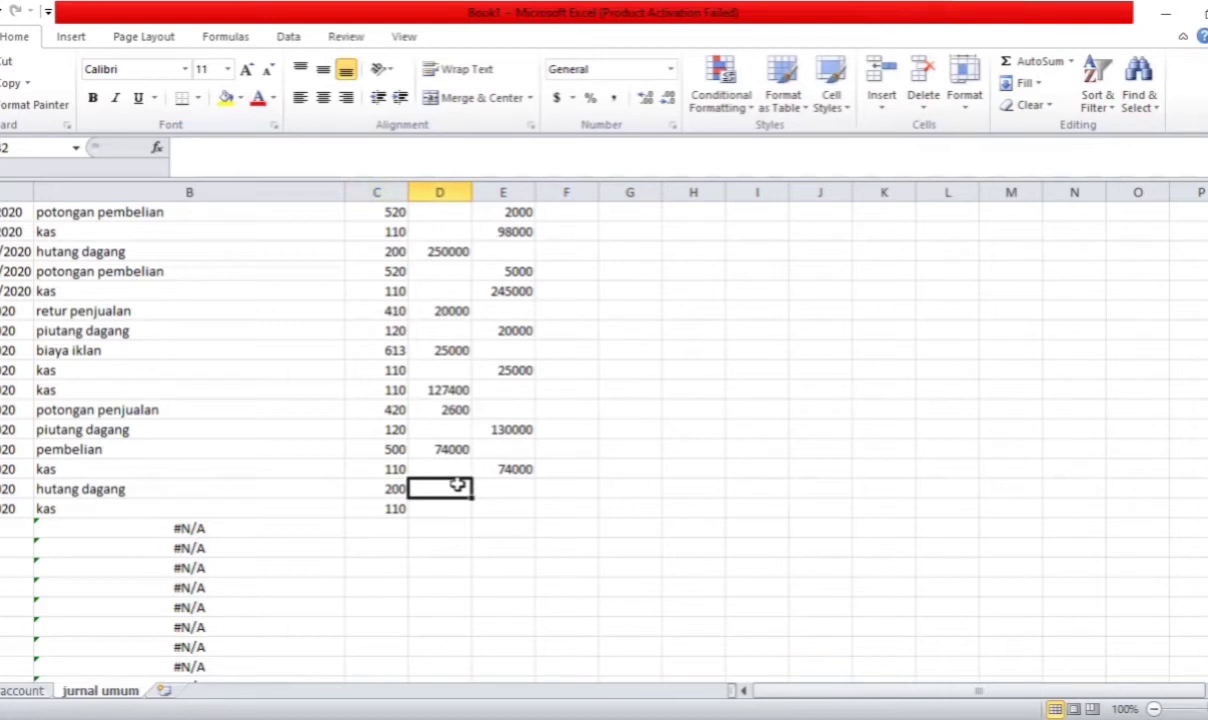
type("35000")
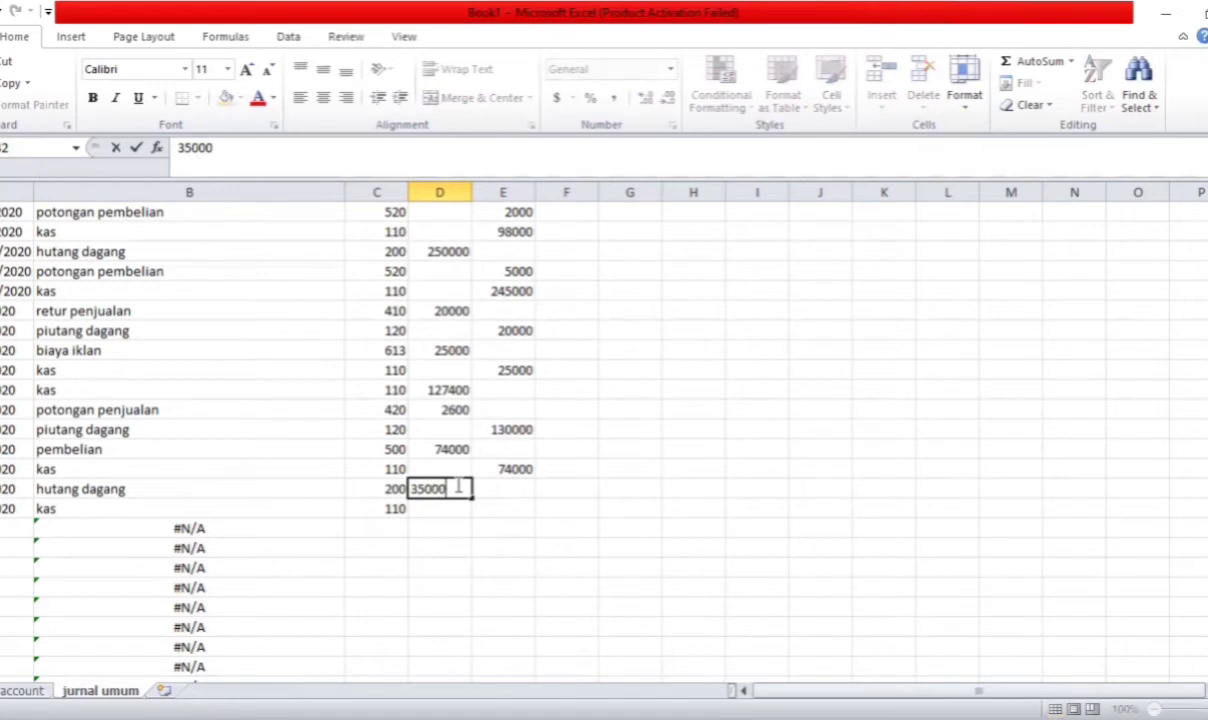
key("Return")
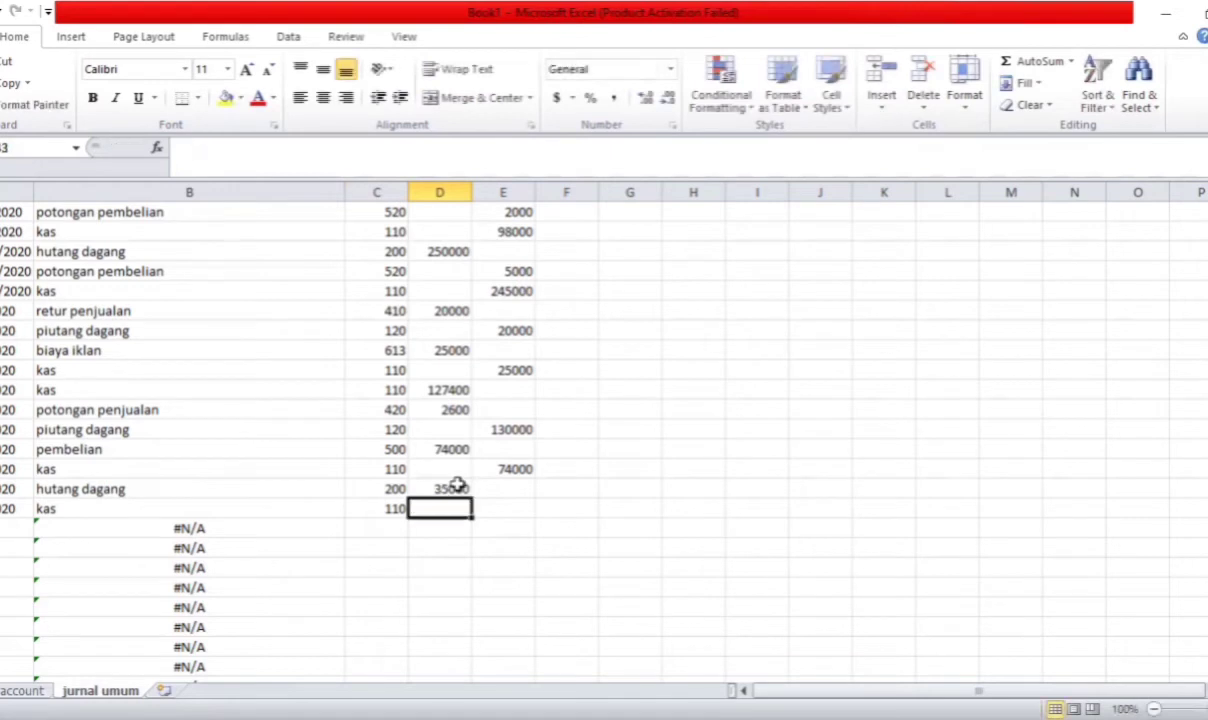
left_click(514, 507)
type("35000")
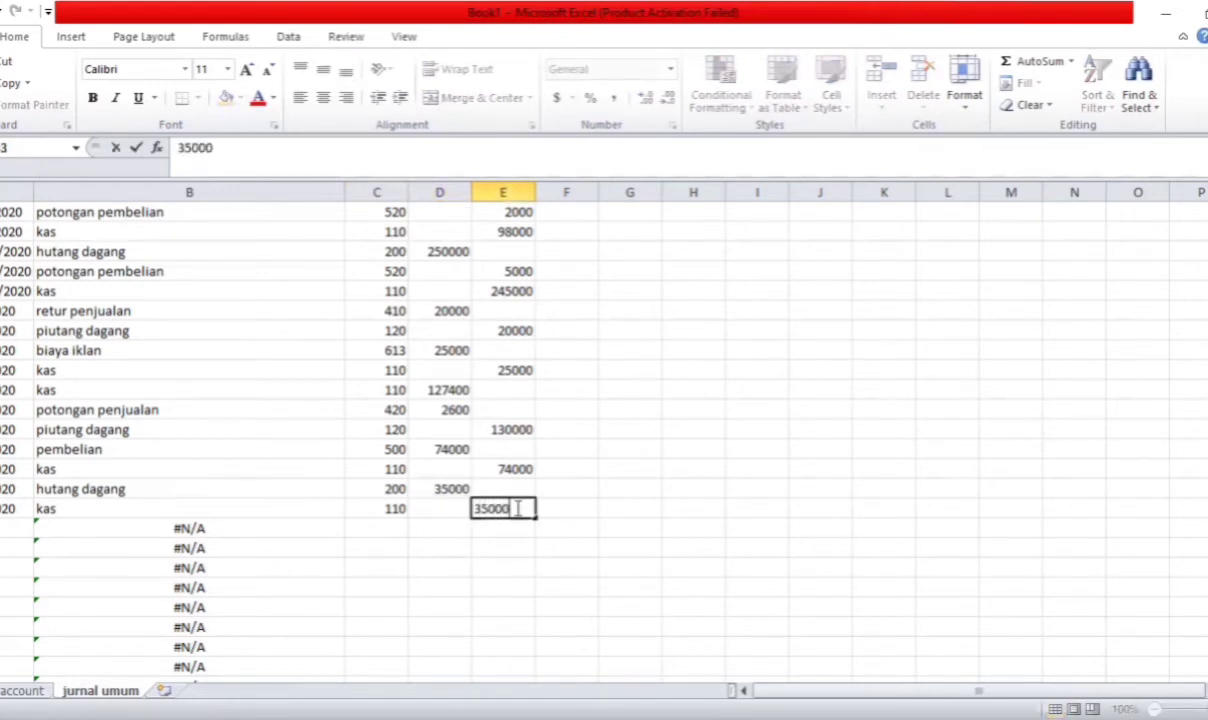
key("Return")
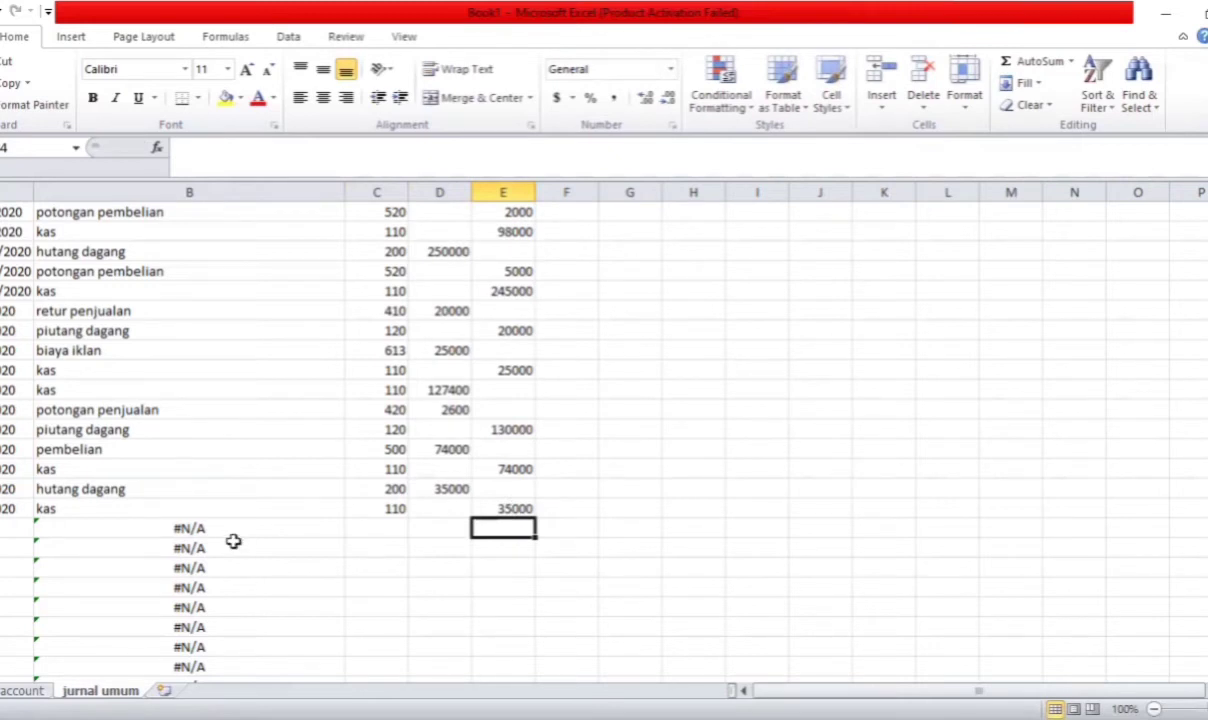
Enter the date 20/1/2020 in the first empty row below the last kas entry and copy it to the row beneath
left_click(8, 529)
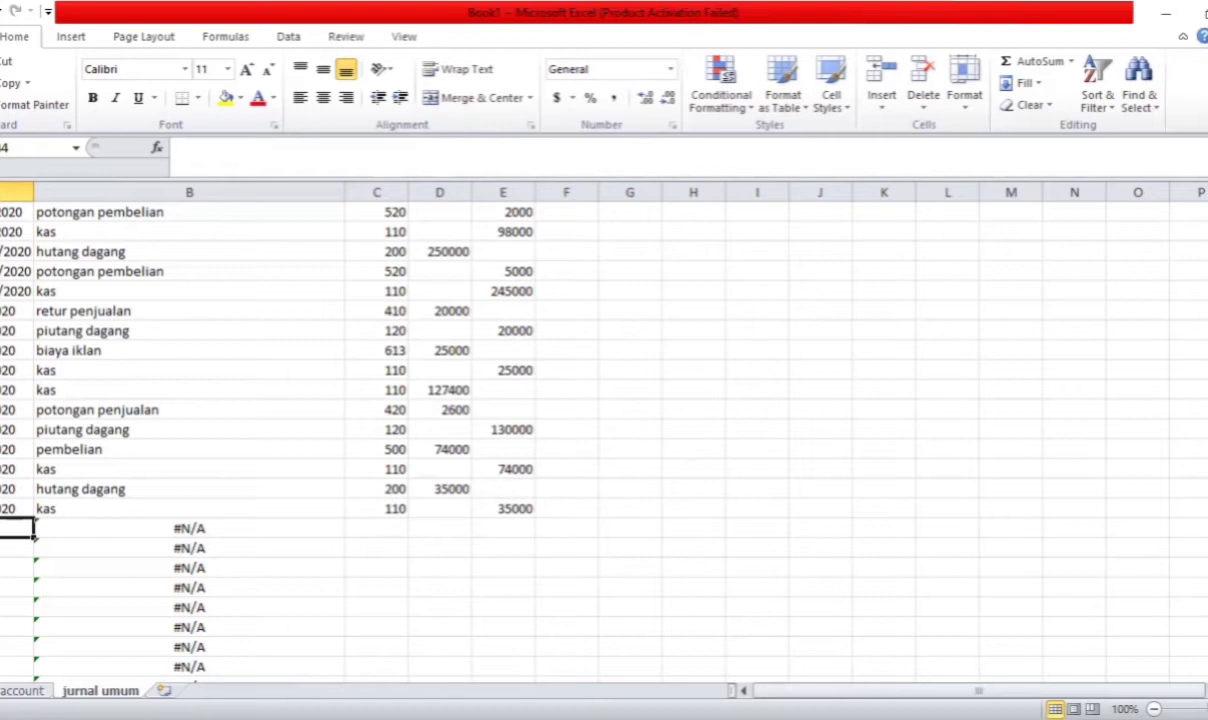
type("2")
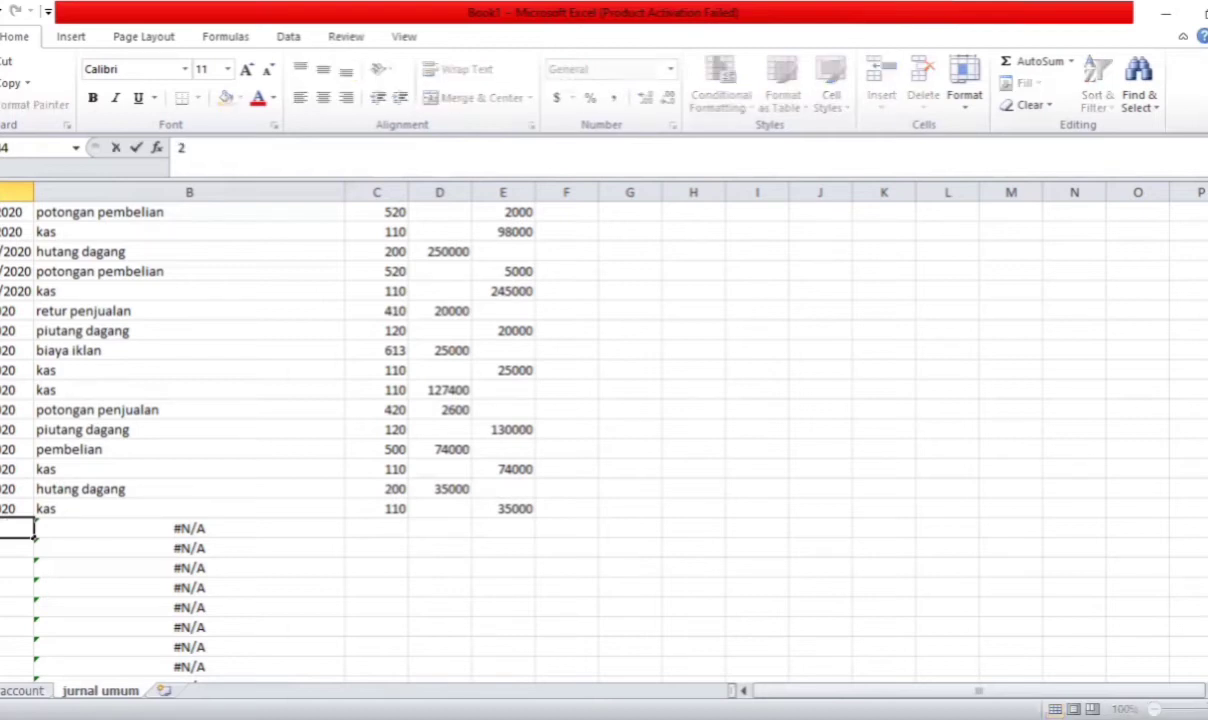
type("0/1/2020")
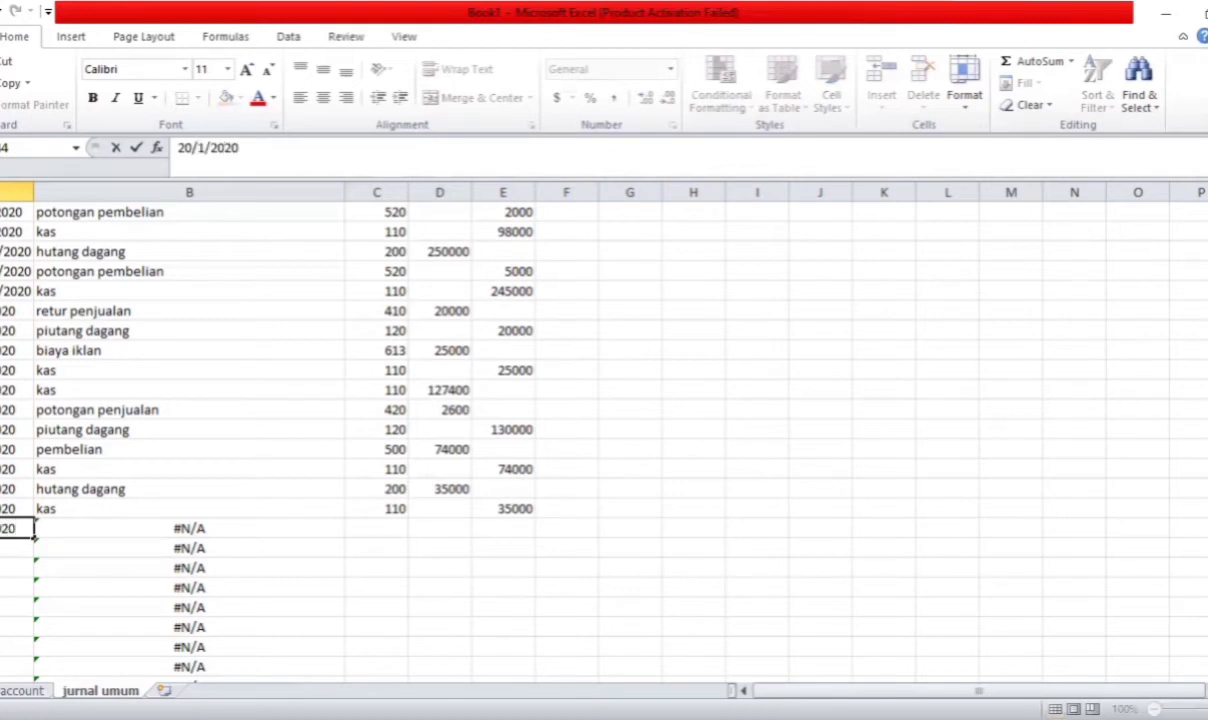
key("Return")
key("Up")
key("ctrl+c")
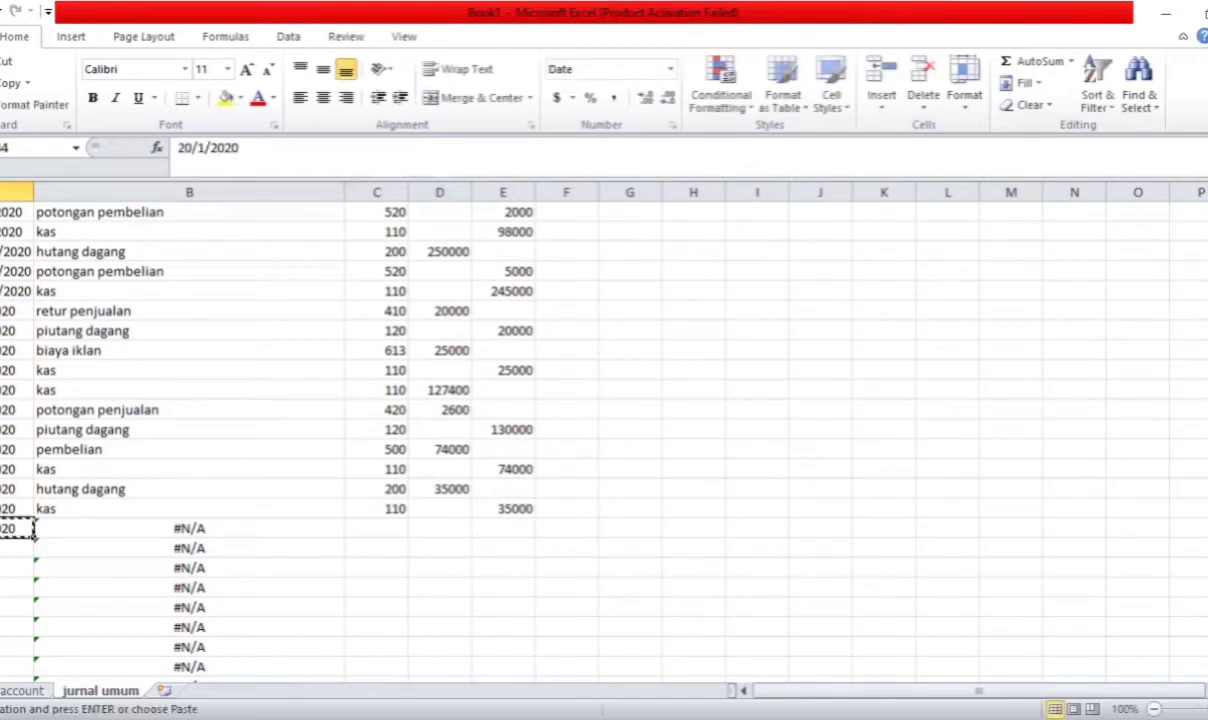
key("Down")
key("ctrl+v")
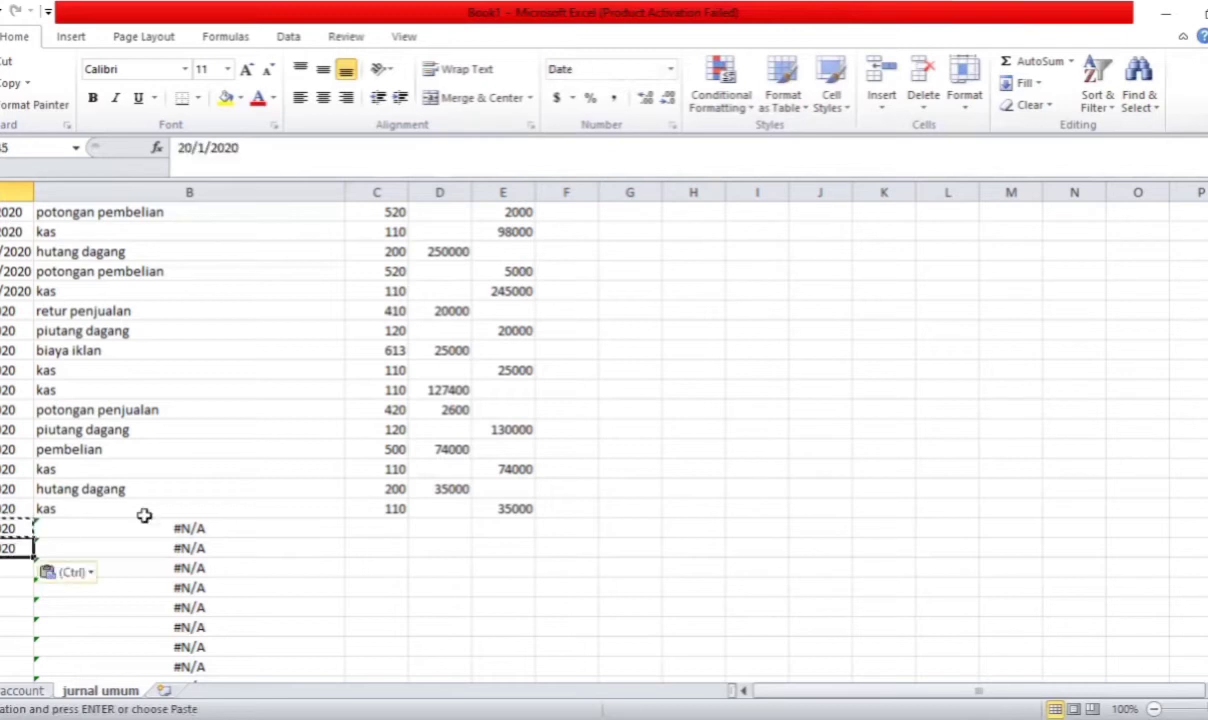
Enter account numbers 120 and 400 in the two 20/1/2020 rows
left_click(399, 528)
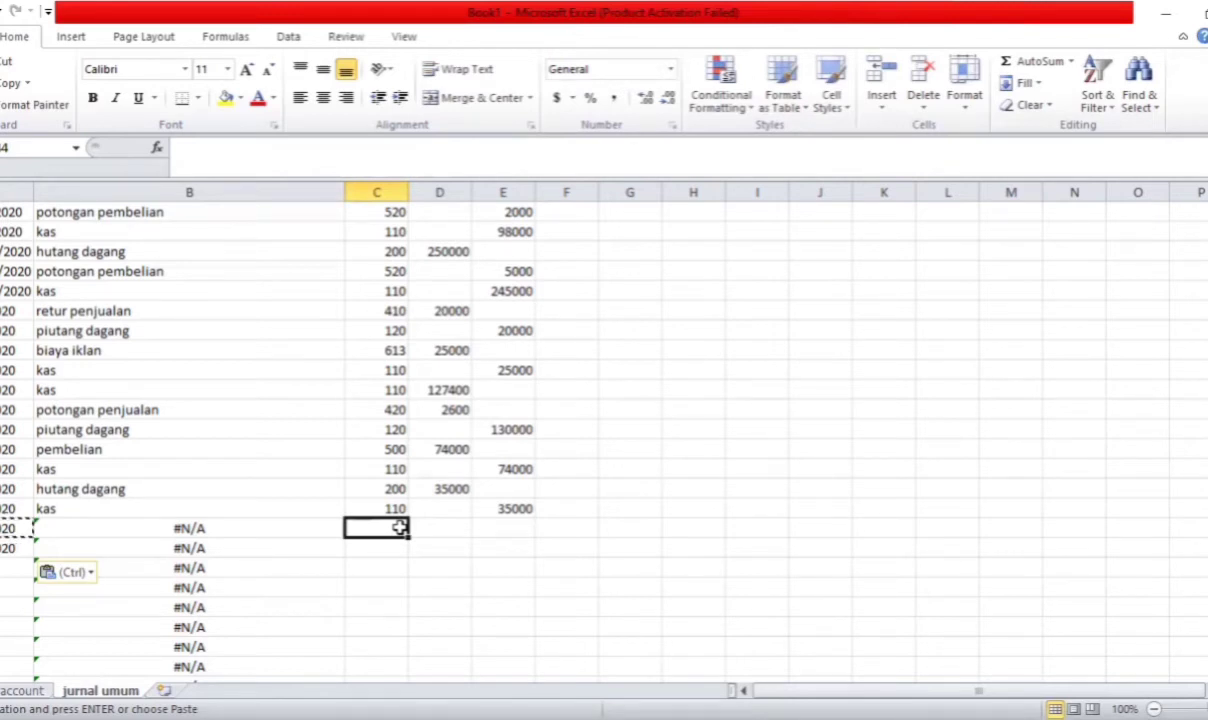
type("120")
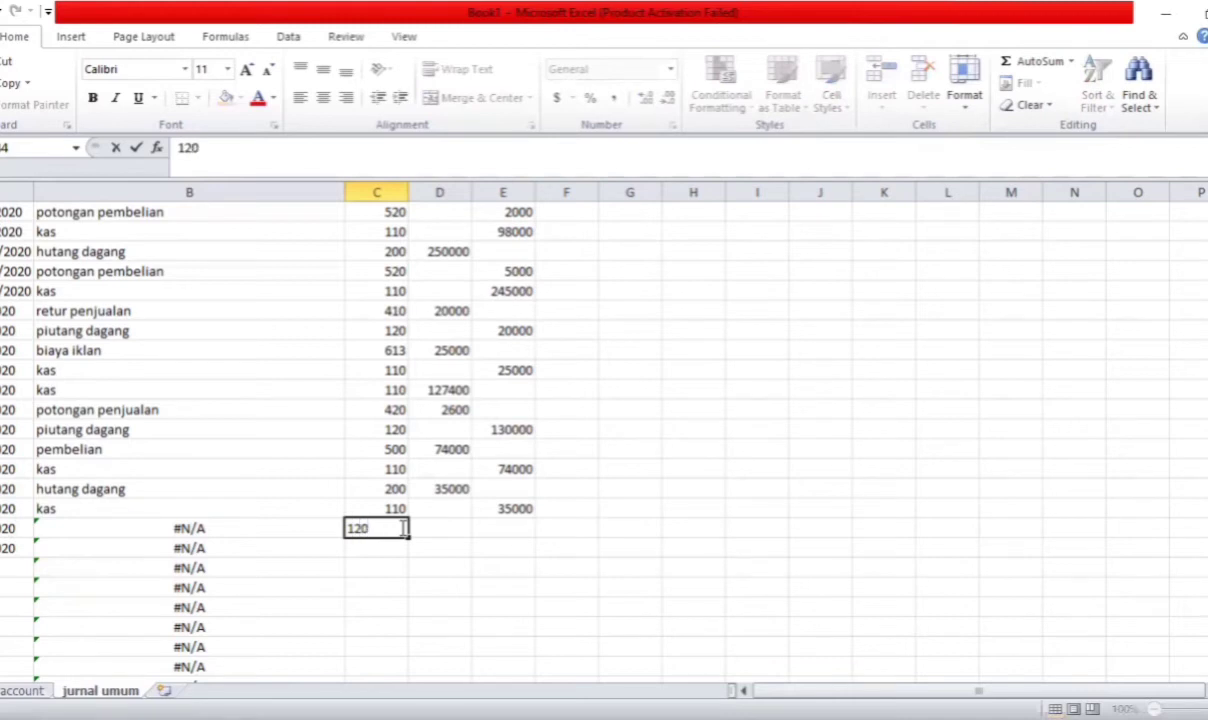
key("Return")
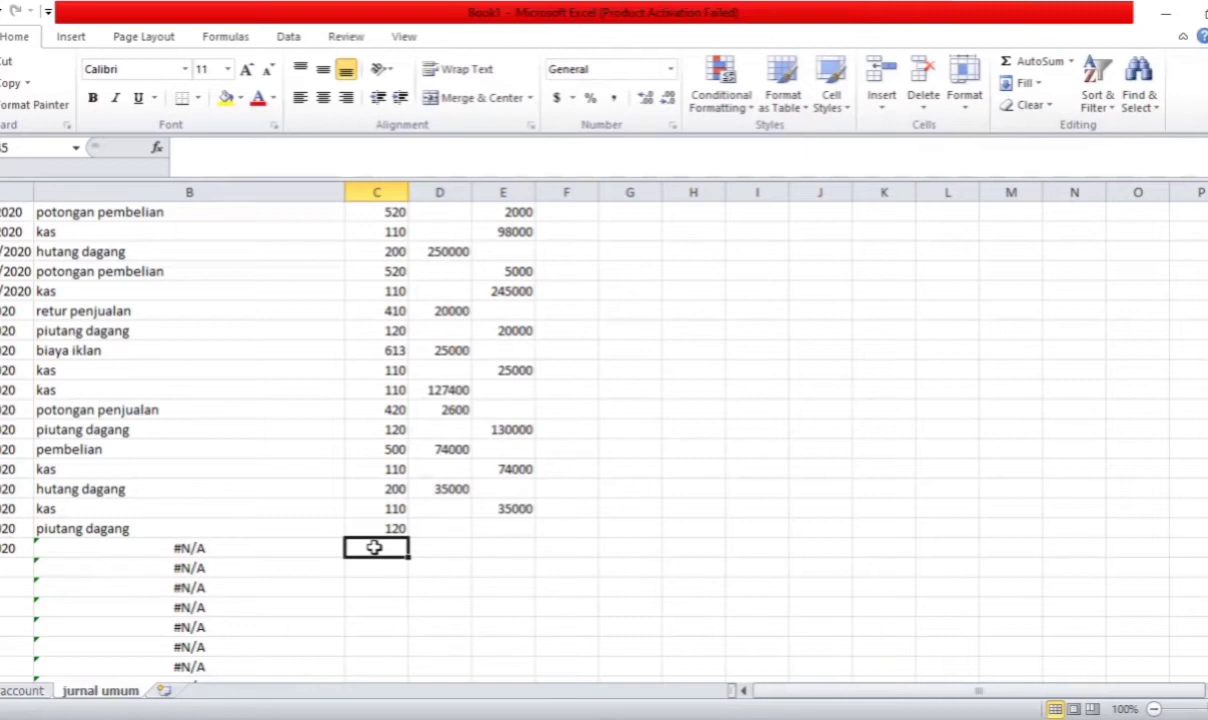
type("400")
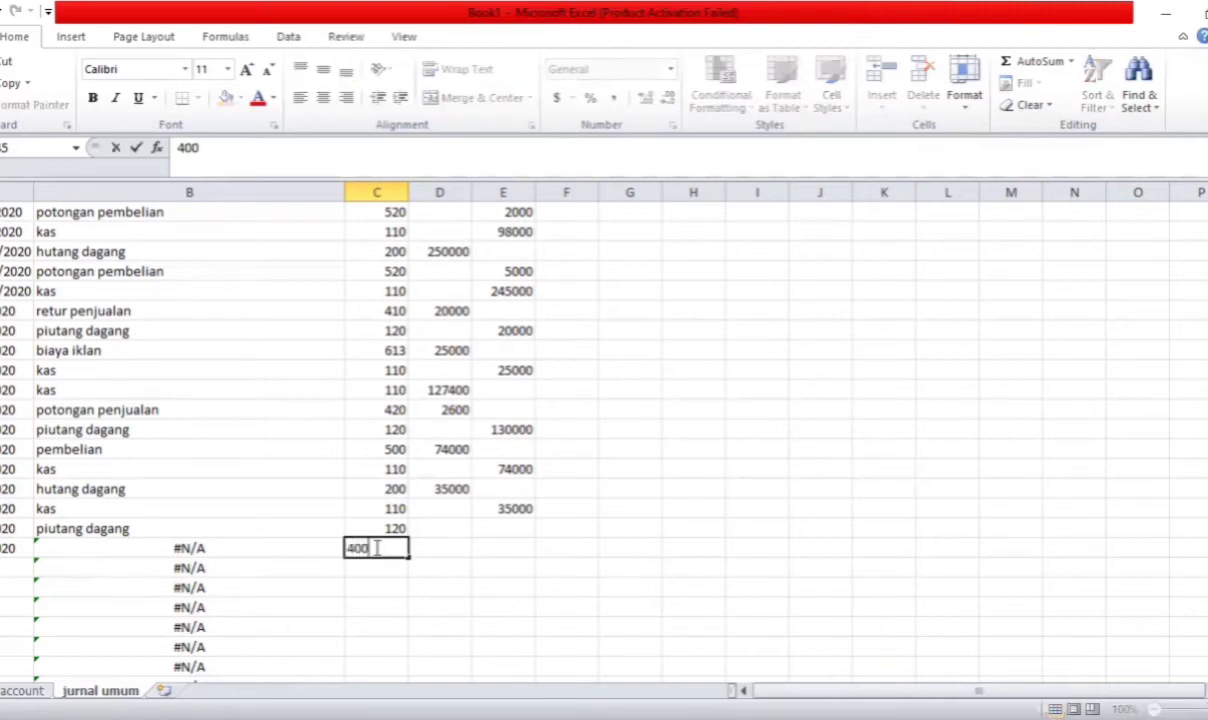
key("Return")
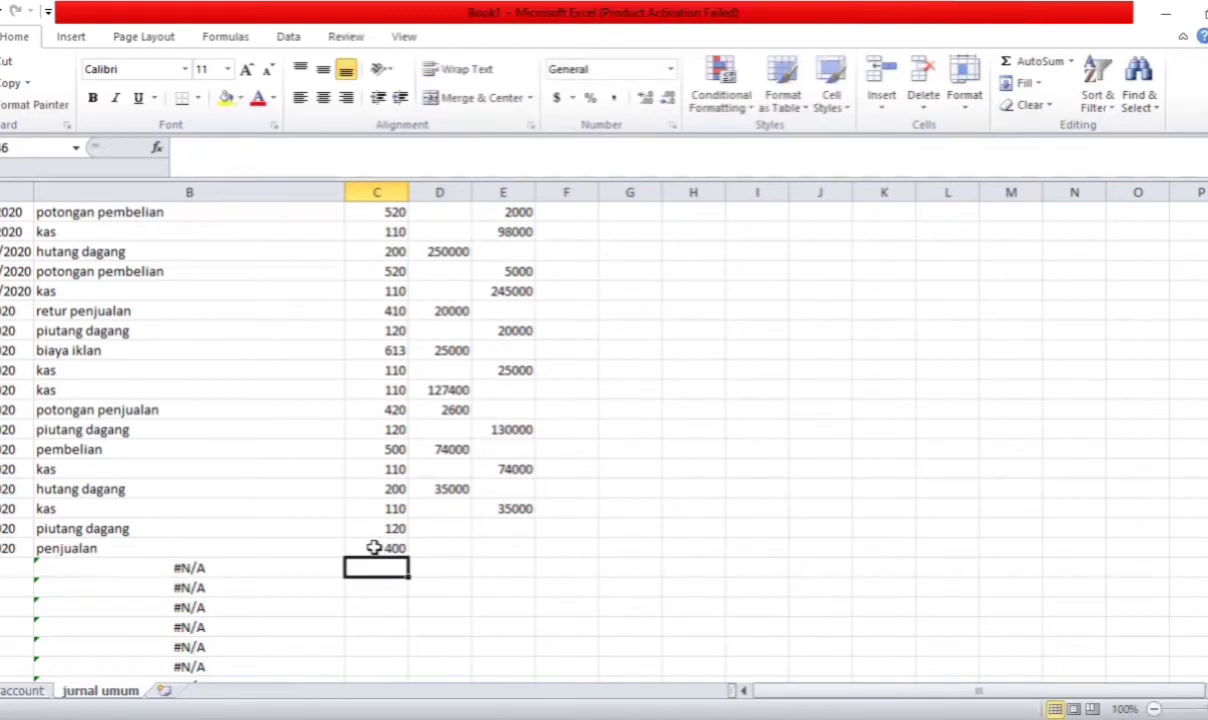
Enter a debit of 160000 in the new piutang dagang row and a credit of 160000 in the penjualan row
left_click(441, 530)
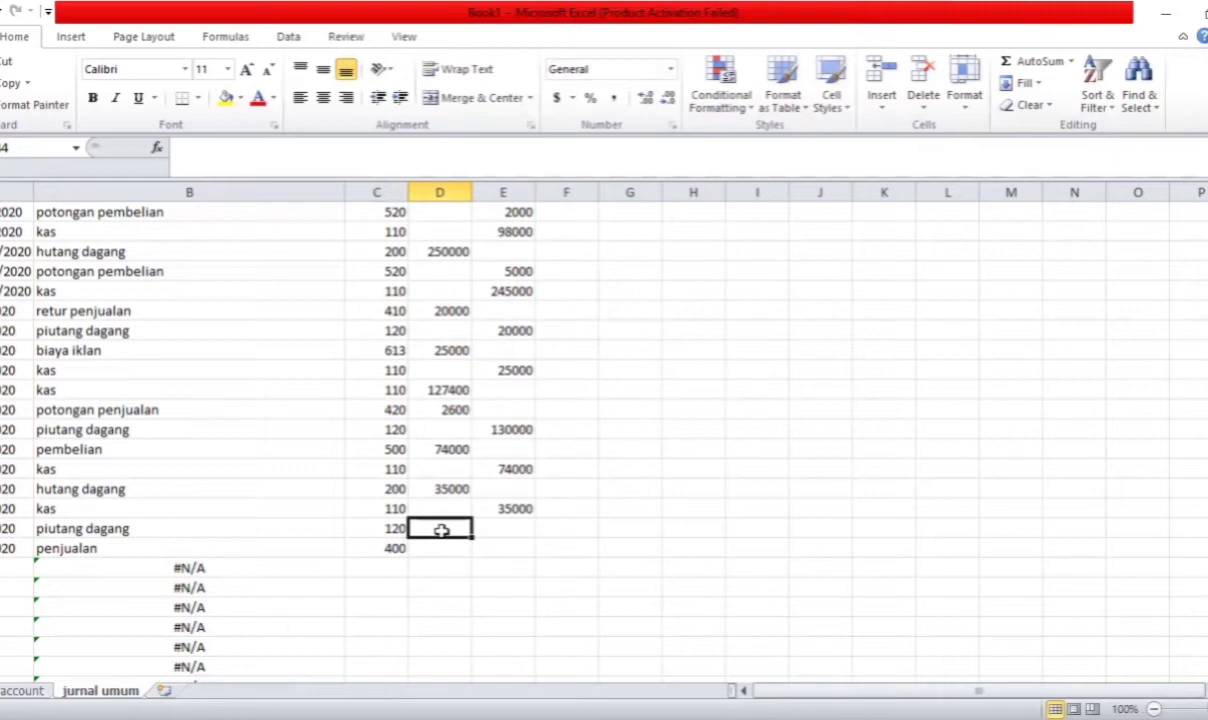
type("16000")
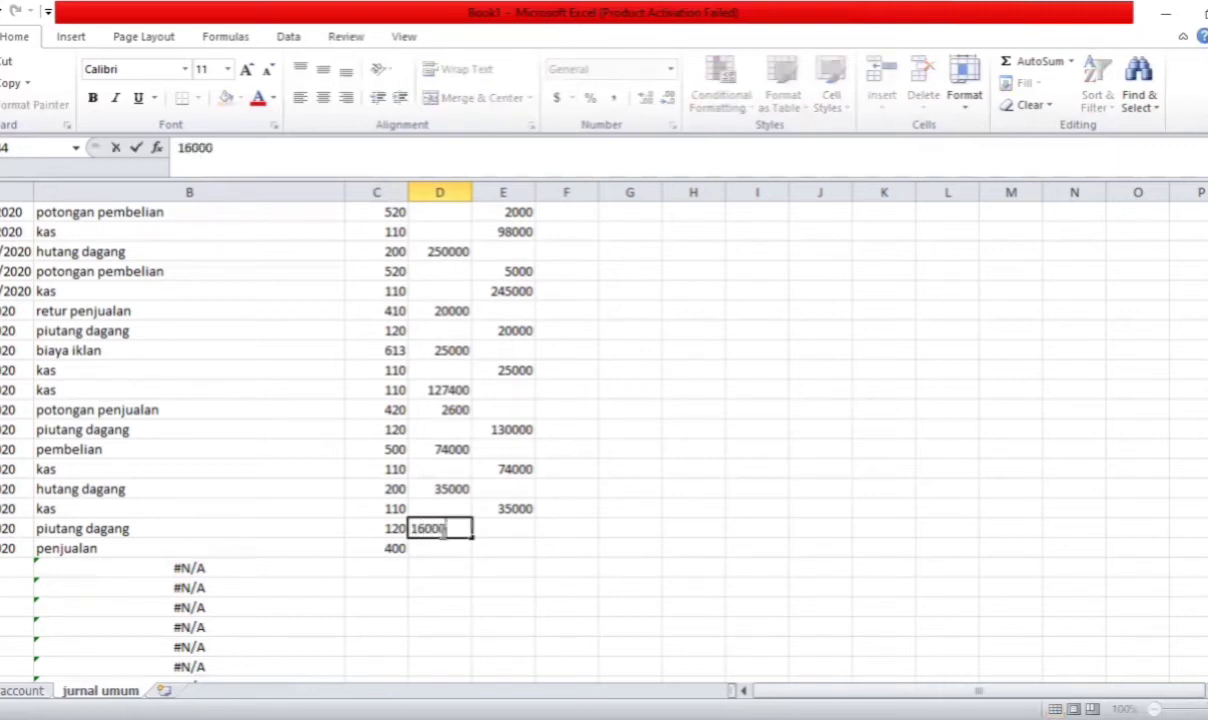
type("0")
left_click(521, 549)
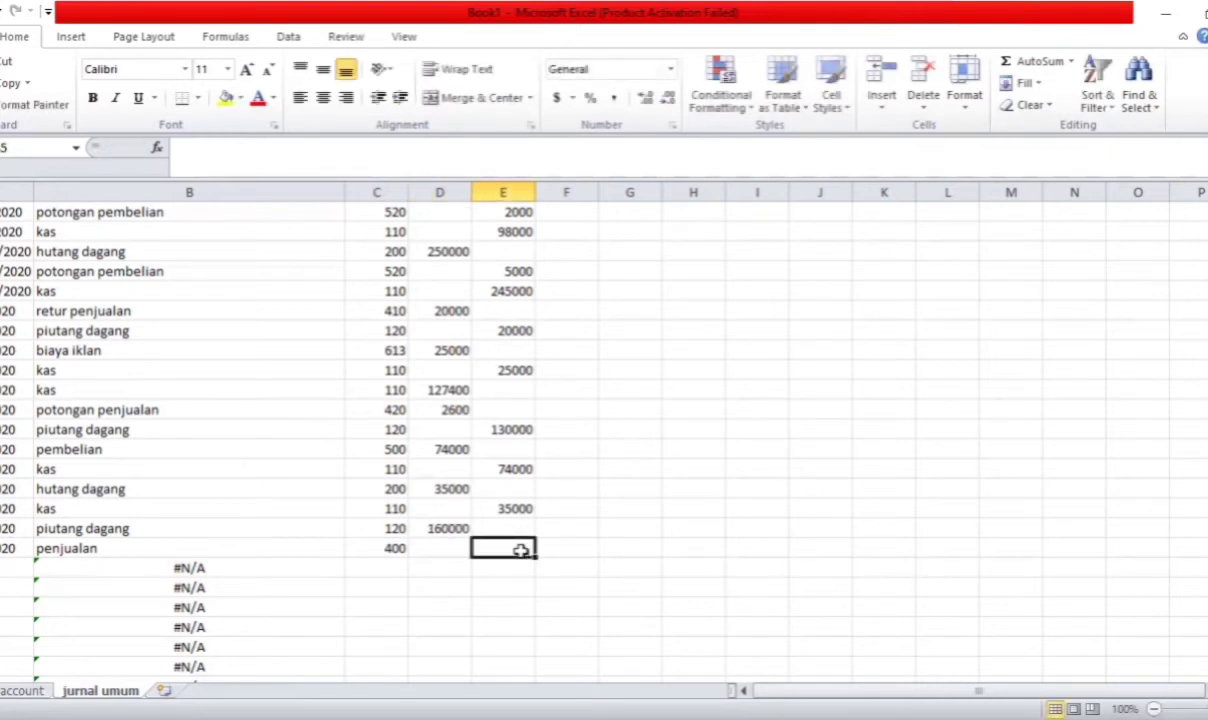
type("160000")
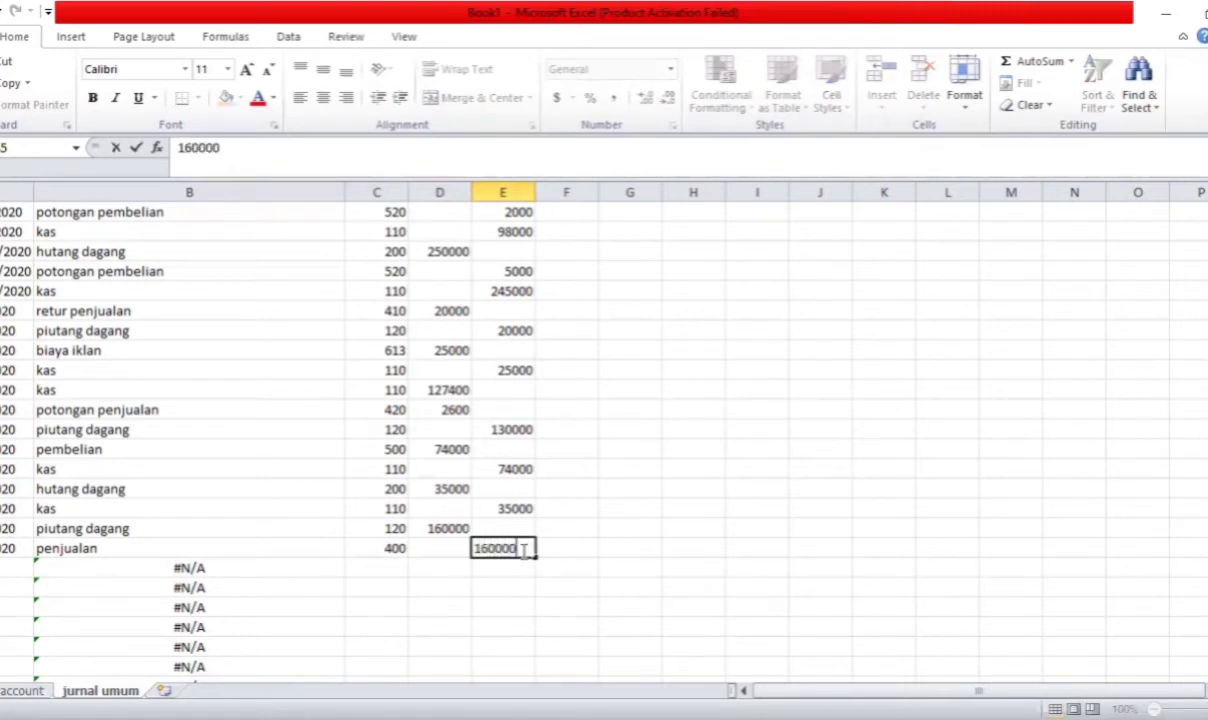
key("Return")
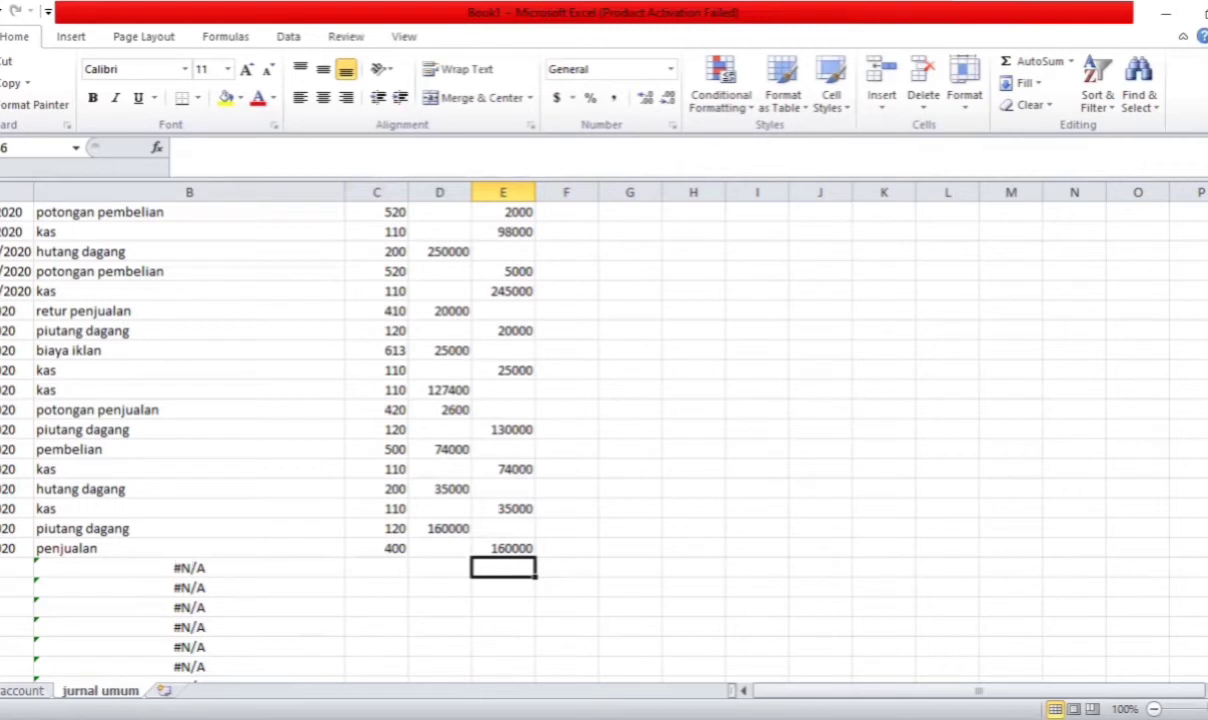
Enter the date 21/1/2020 in the first empty row below penjualan and copy it to the row beneath
left_click(14, 568)
type("21")
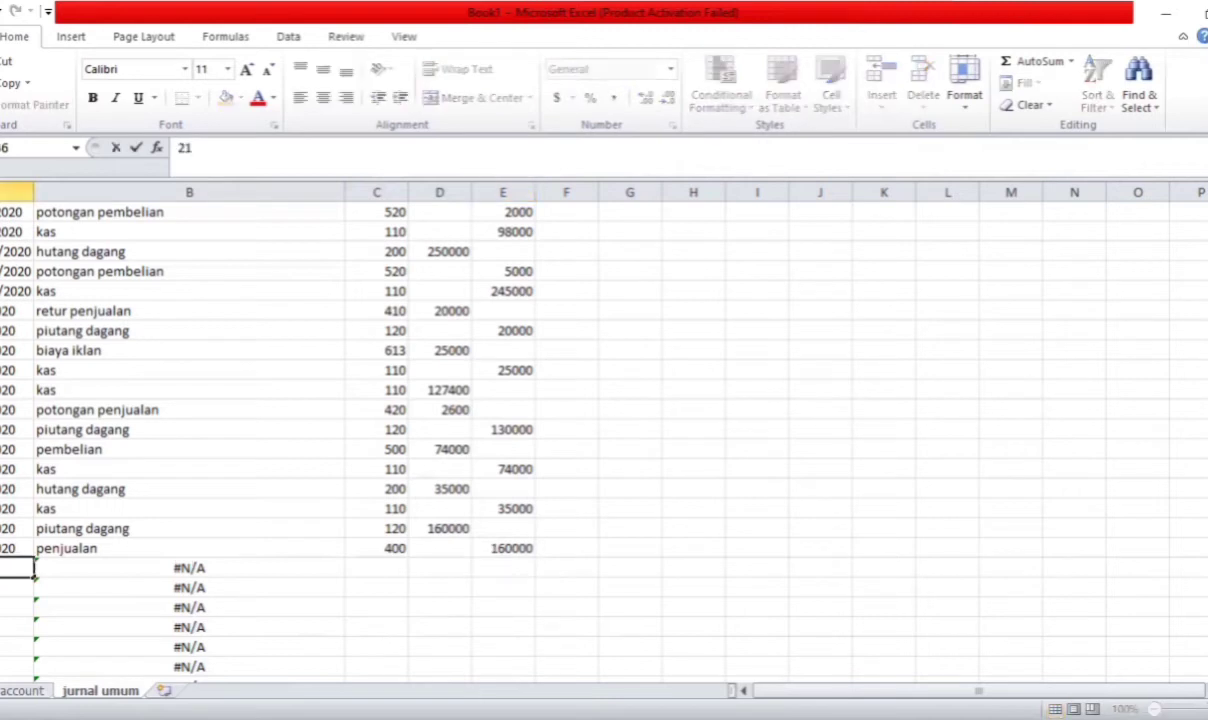
type("/1/2020")
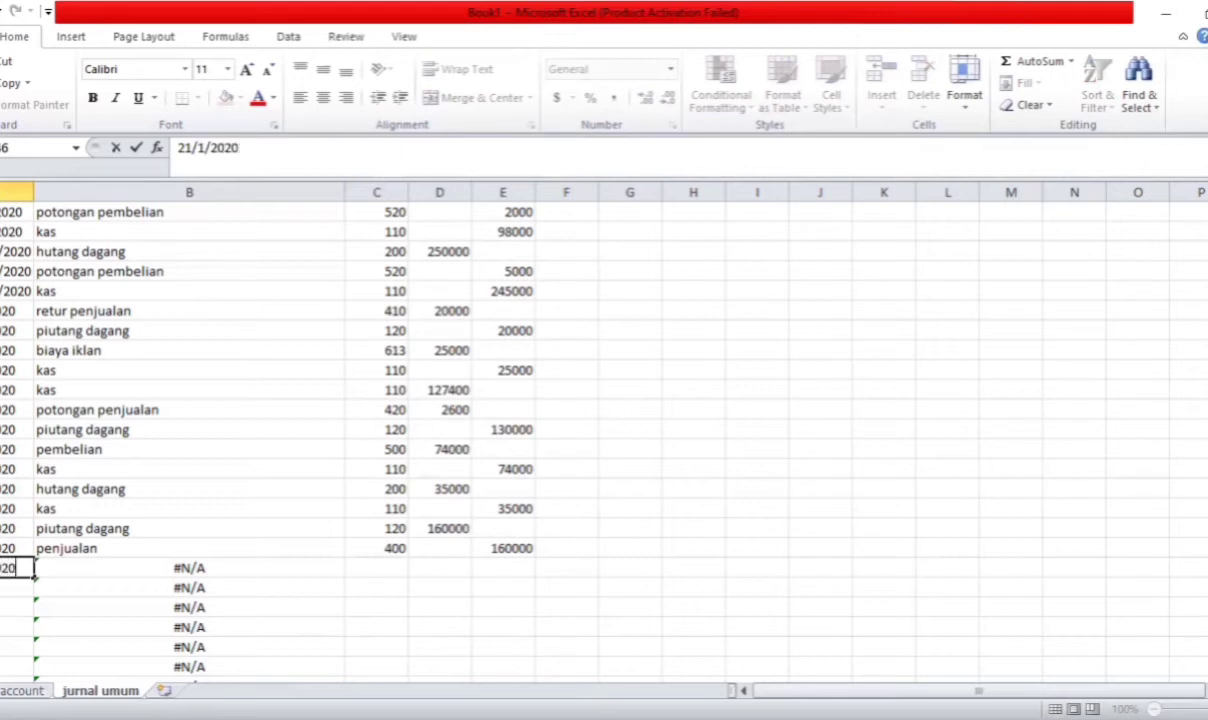
key("Return")
left_click(4, 568)
key("ctrl+c")
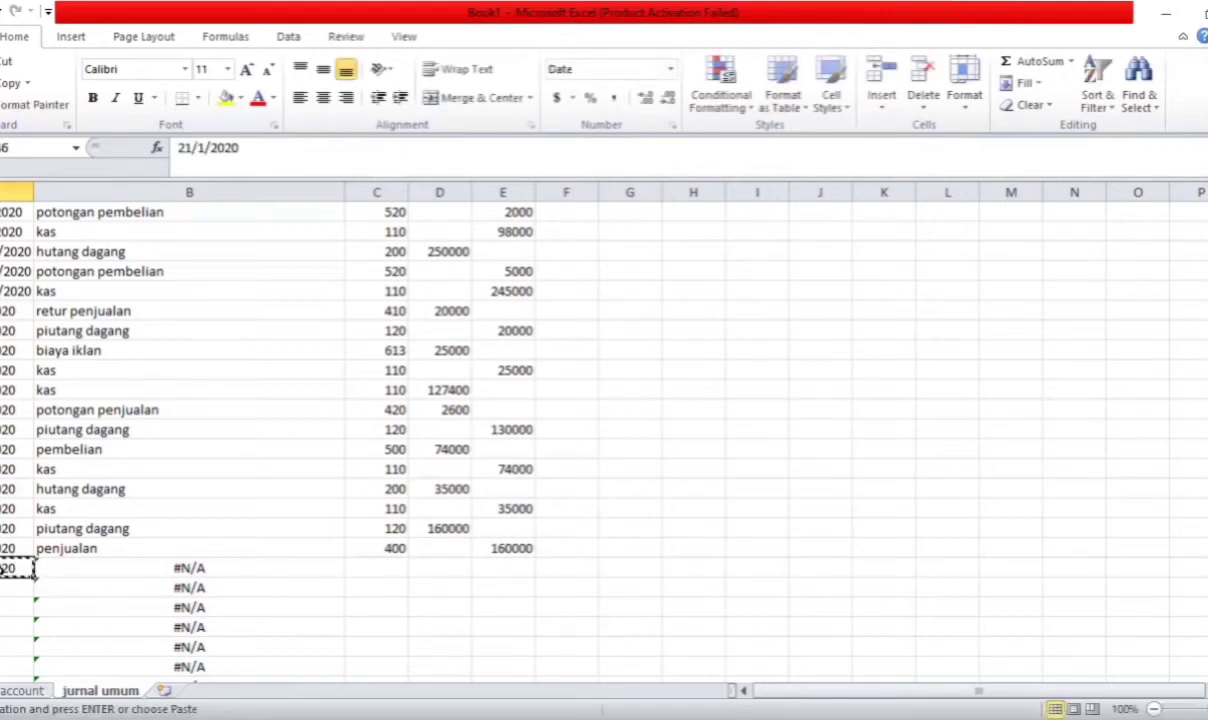
left_click(30, 588)
key("ctrl+v")
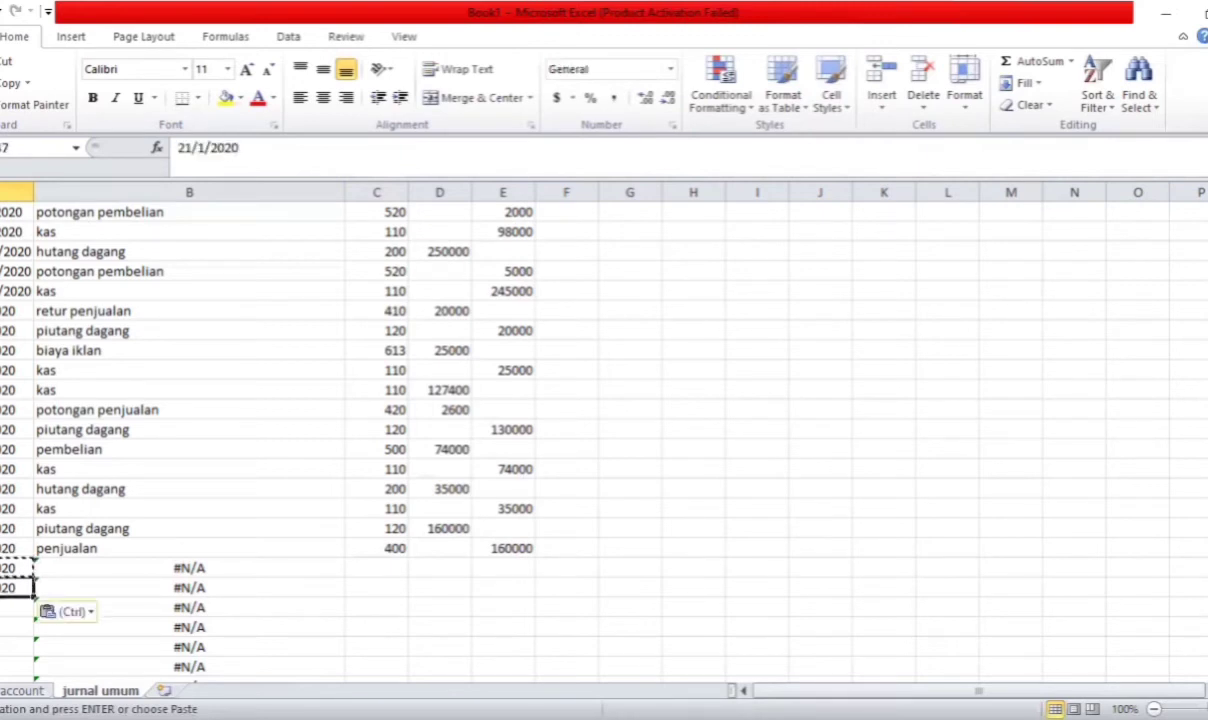
Enter account numbers 110 and 120 in the two 21/1/2020 rows
left_click(396, 567)
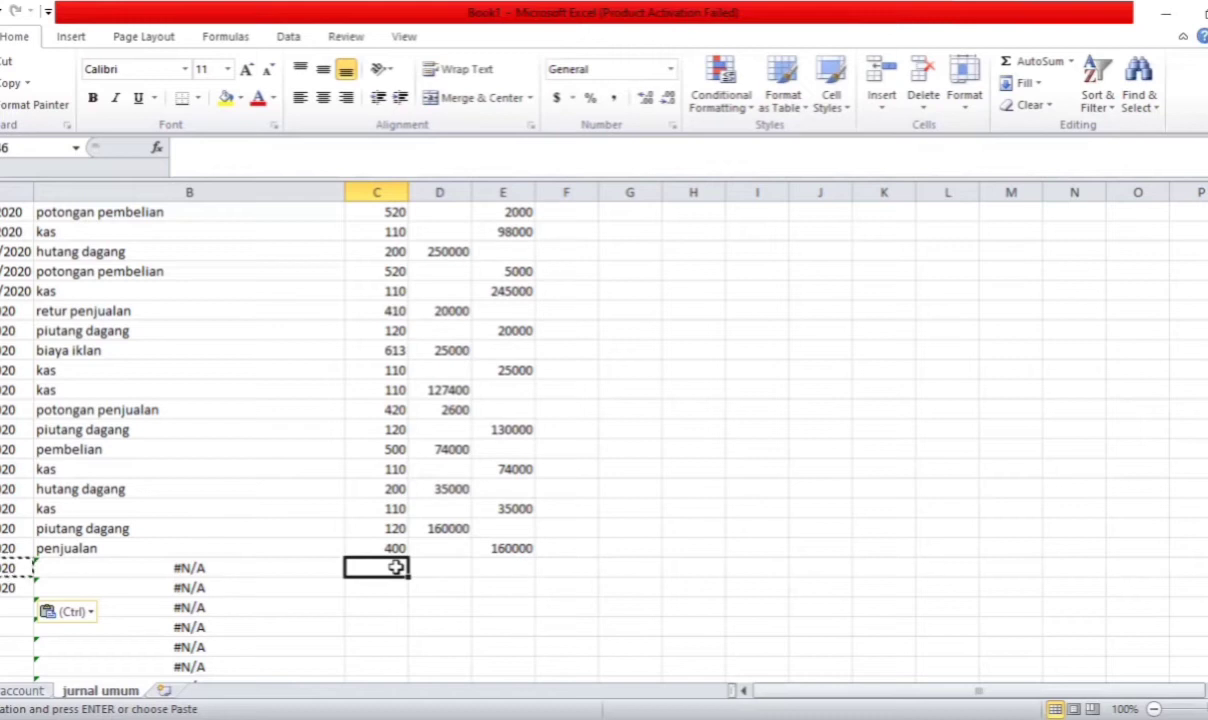
type("110")
key("Return")
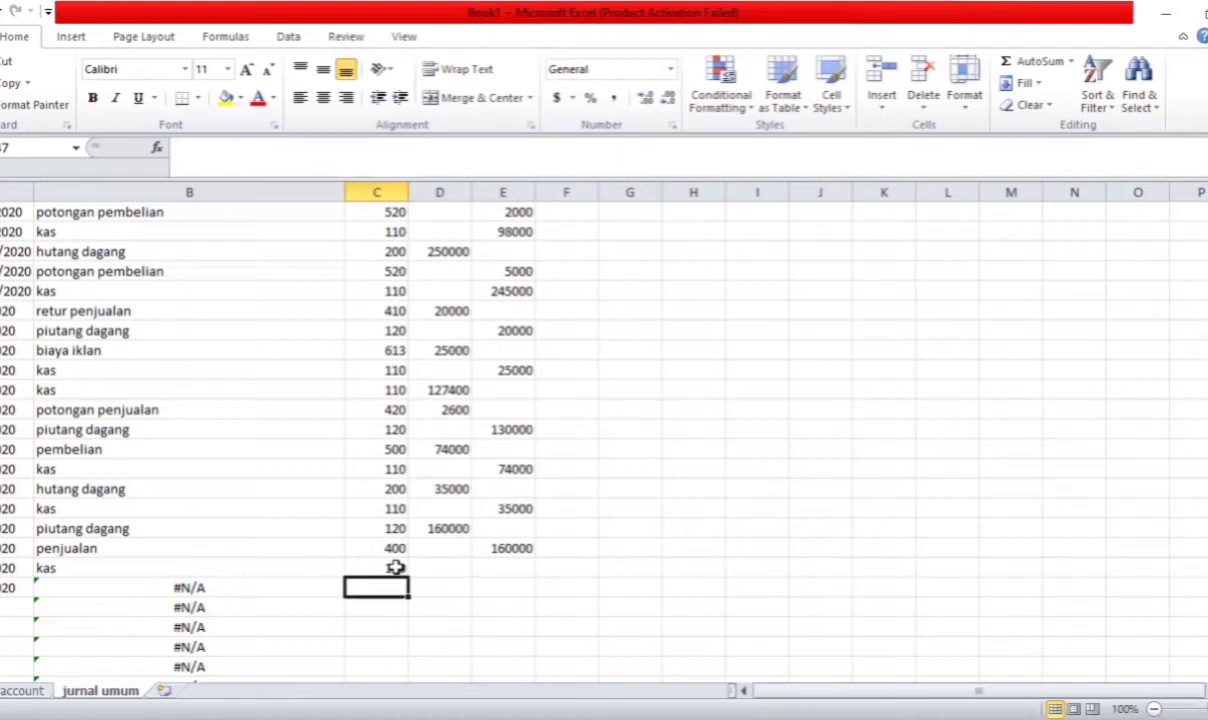
type("120")
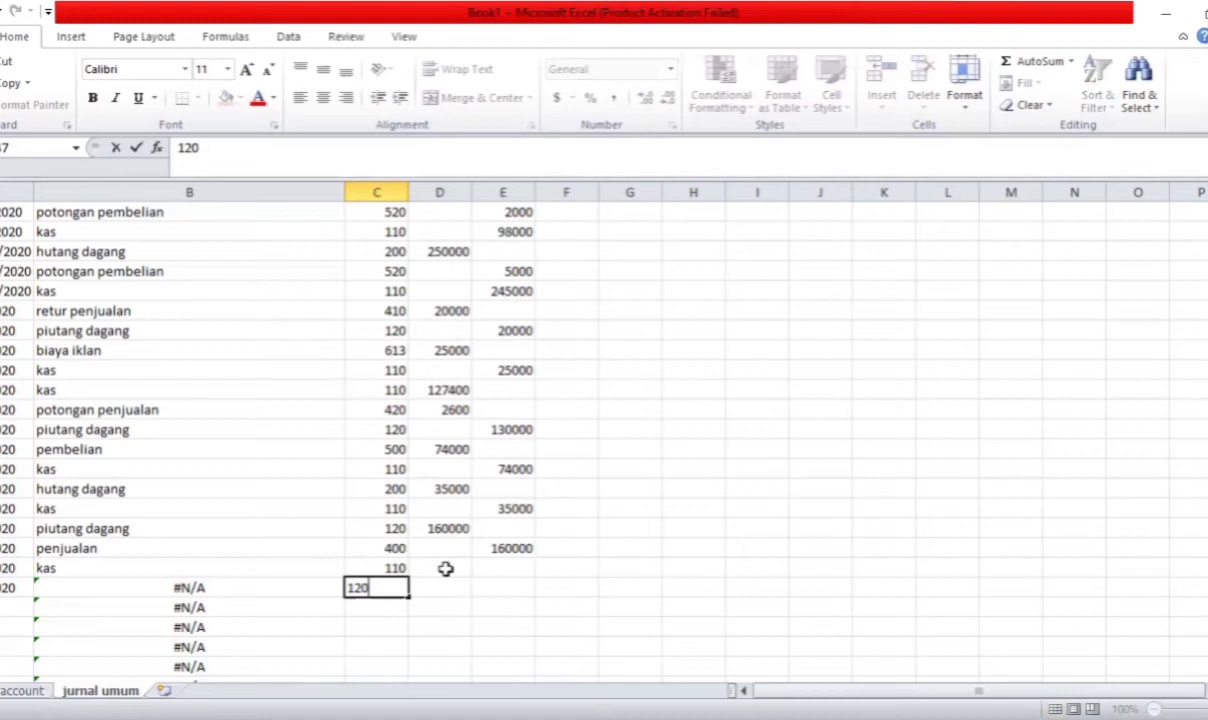
Enter a debit of 50000 in the 21/1/2020 kas row and a credit of 50000 in the piutang dagang row beneath it
left_click(445, 568)
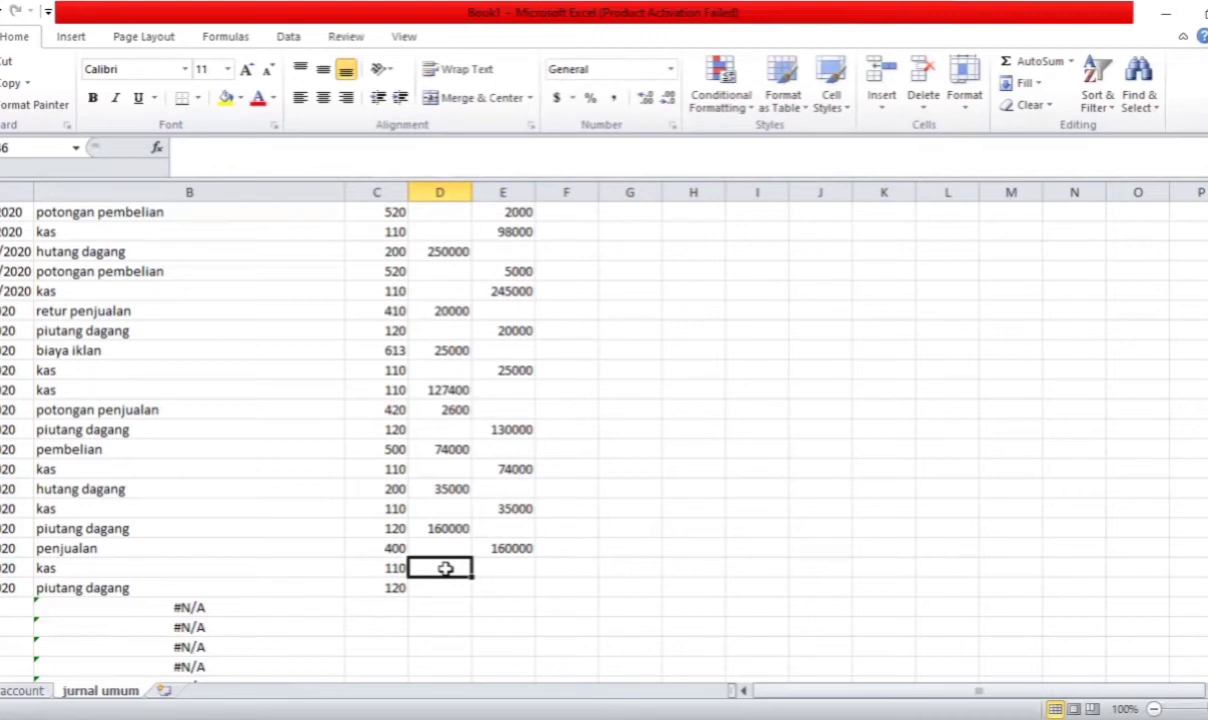
type("50000")
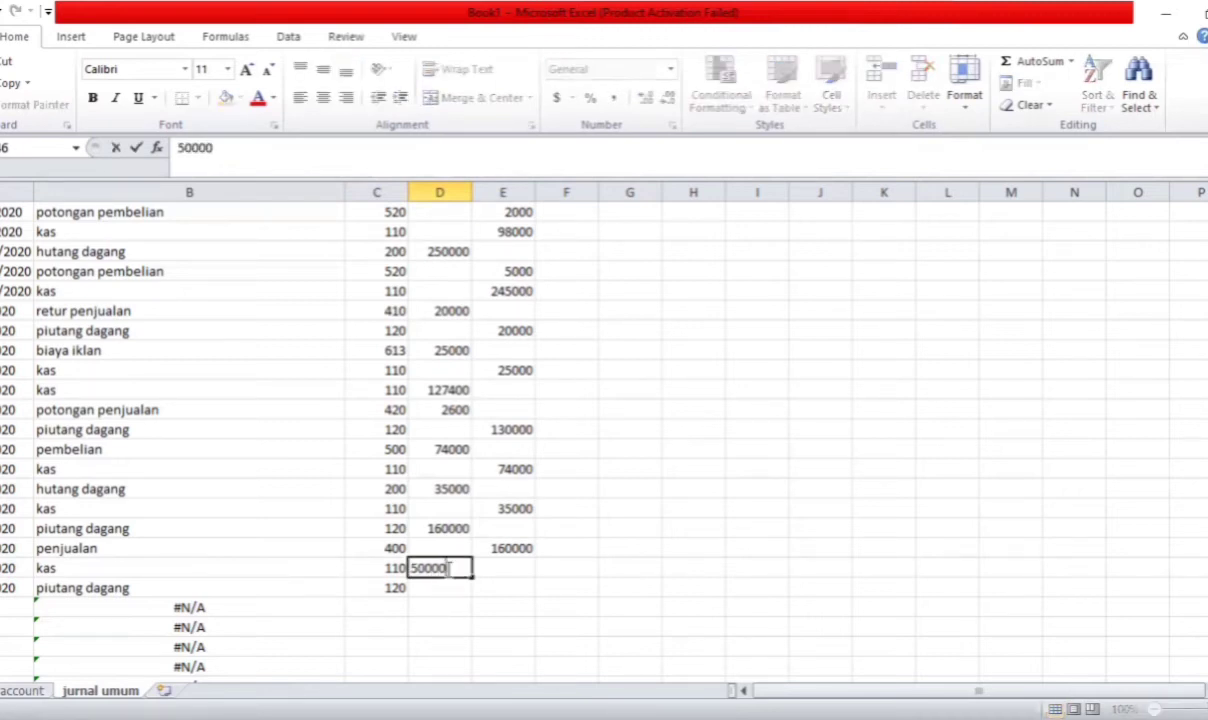
left_click(523, 585)
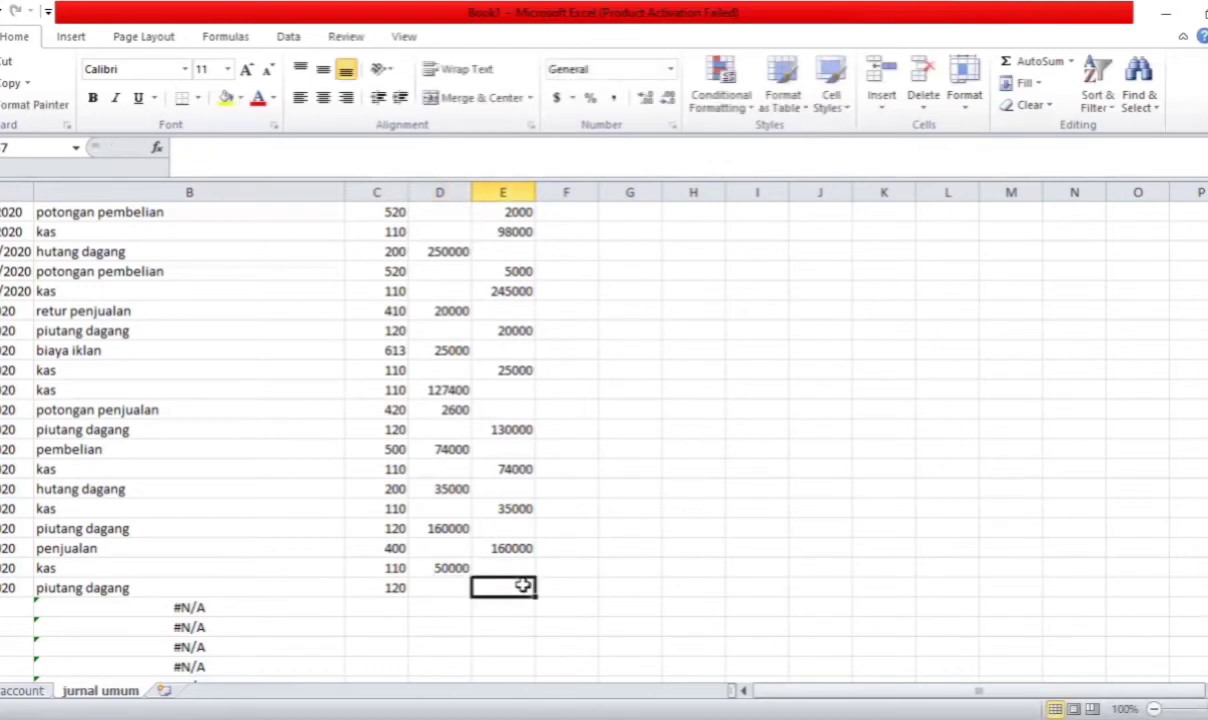
type("50000")
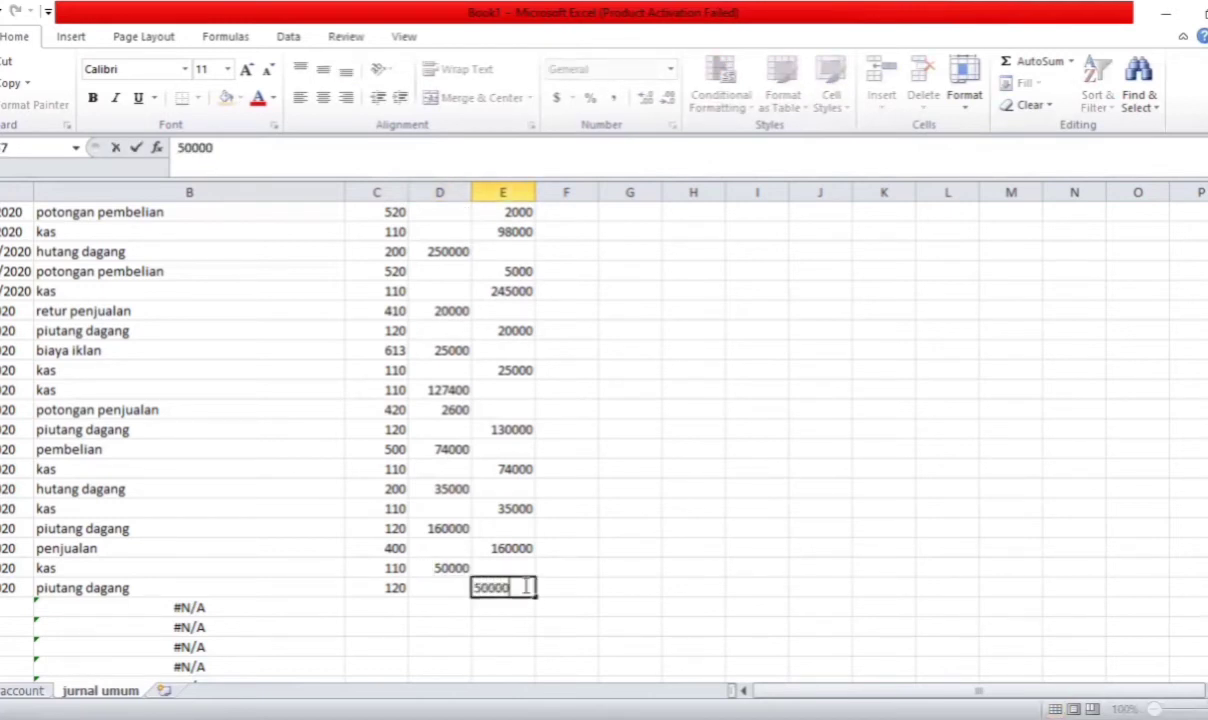
key("Return")
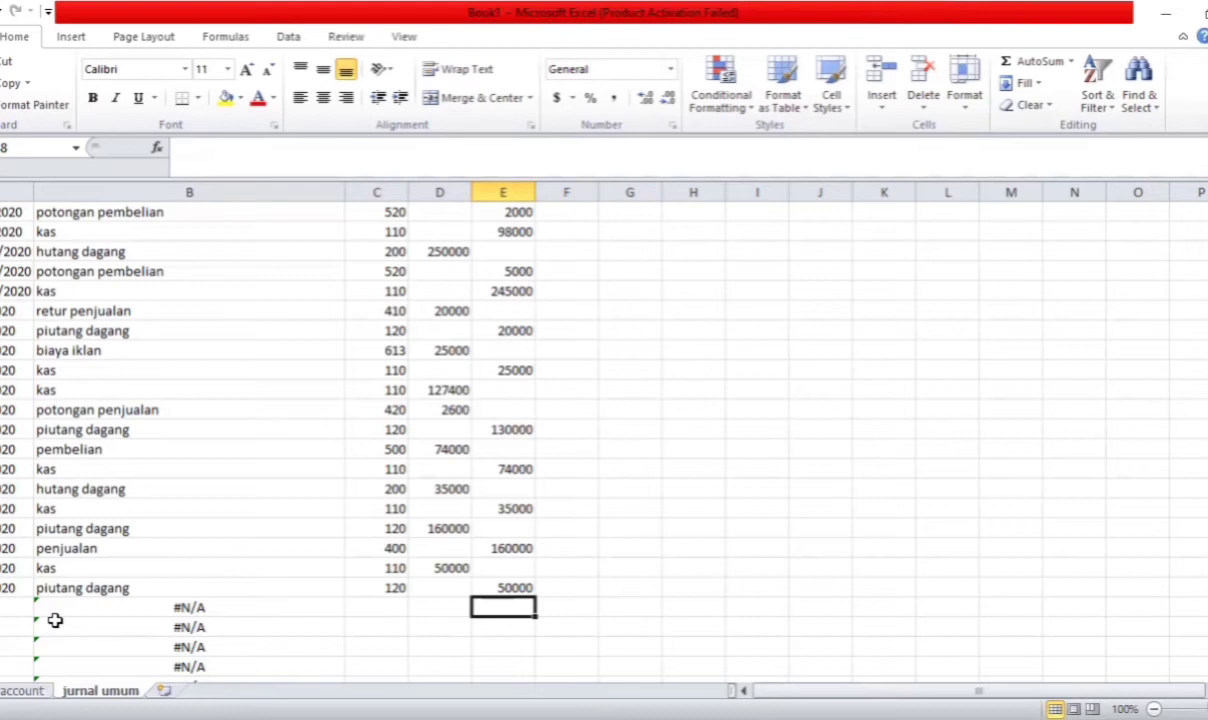
Copy the date 21/1/2020 to the three empty rows below the last piutang dagang row and go to the first one's account number cell
left_click(12, 588)
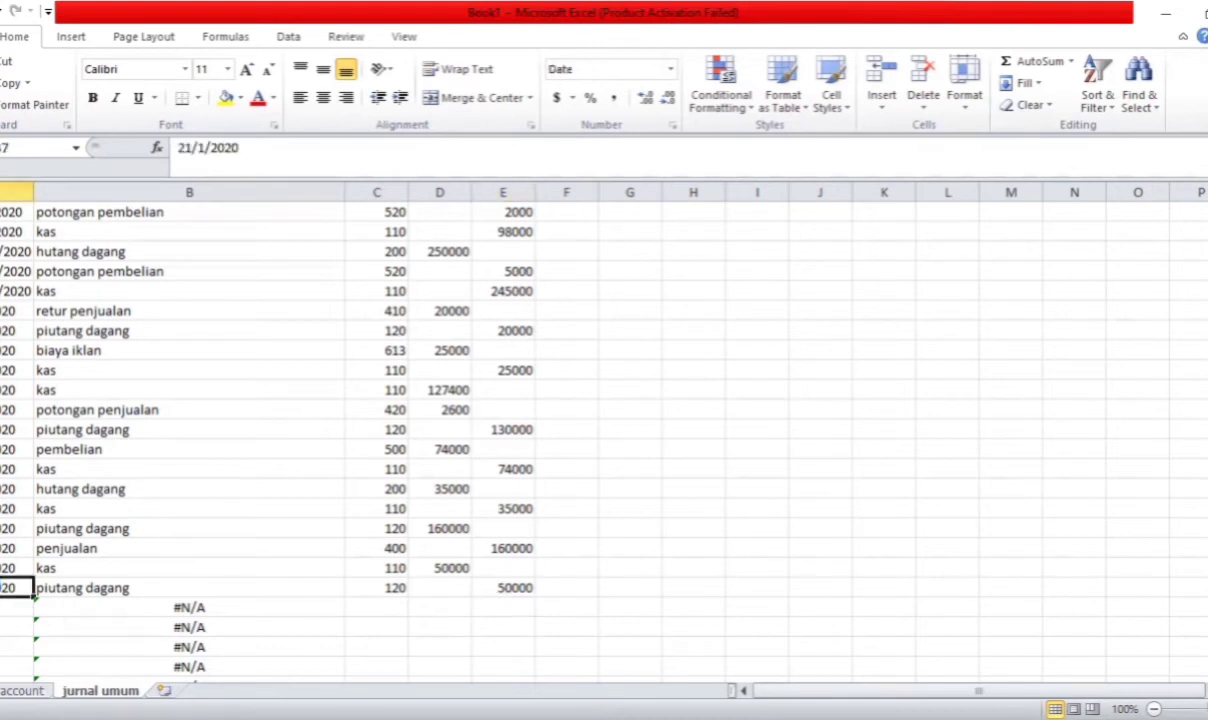
key("ctrl+c")
left_click_drag(12, 588, 12, 647)
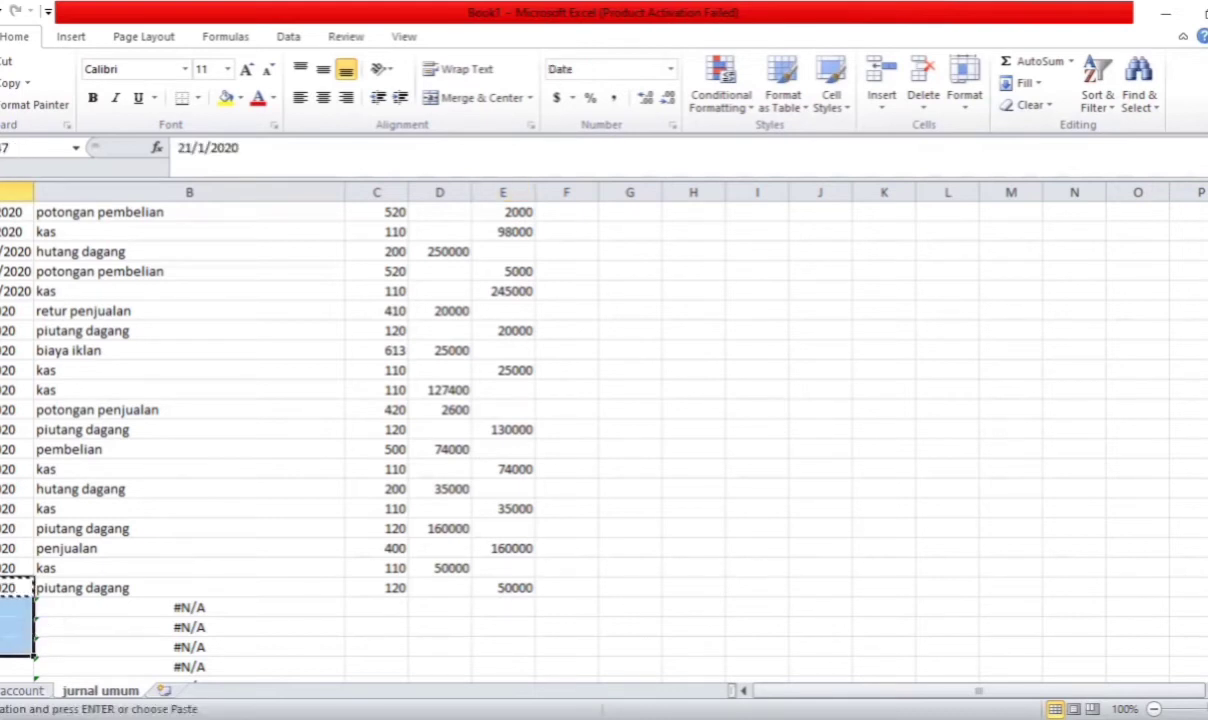
key("Return")
left_click(382, 607)
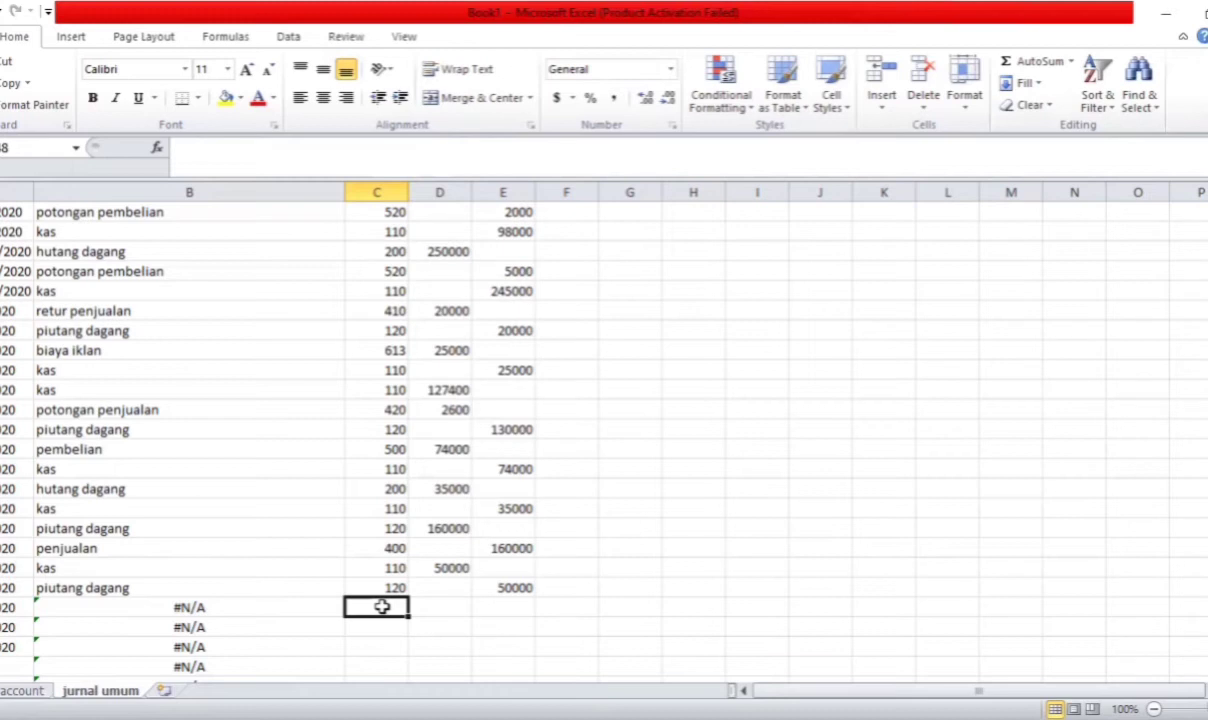
Enter account numbers 500 and 200 in the first two 21/1/2020 rows below the last piutang dagang row
type("500")
key("Return")
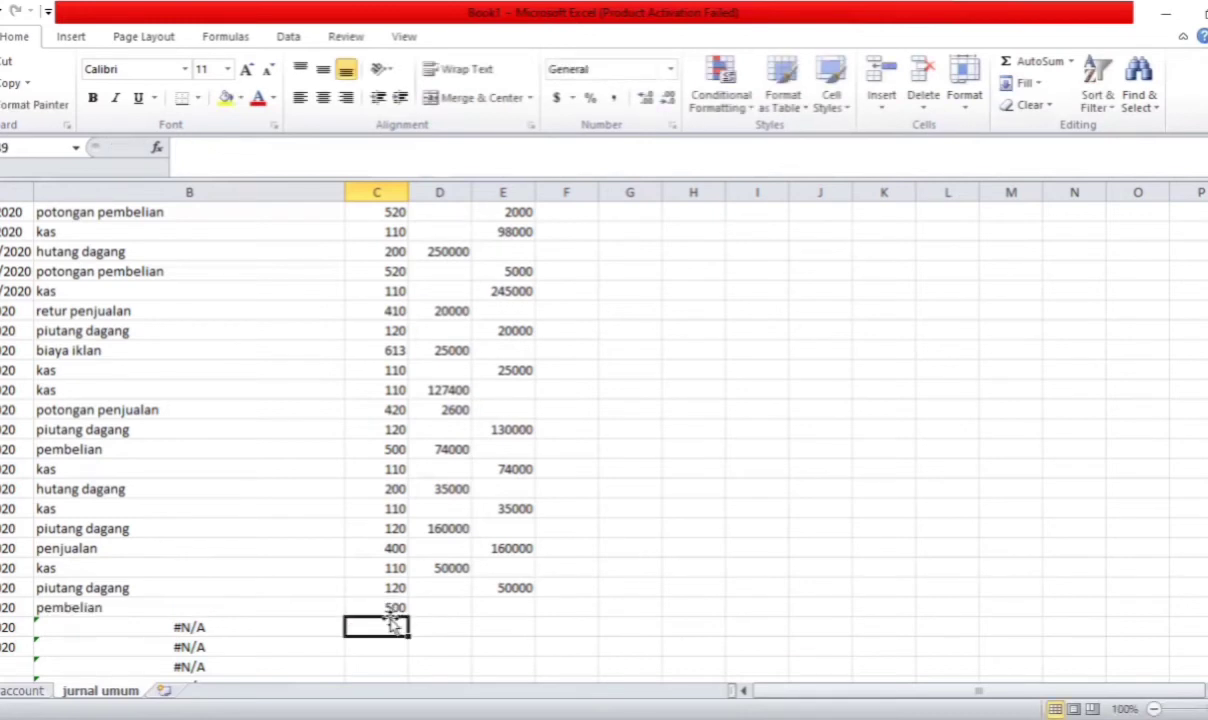
type("200")
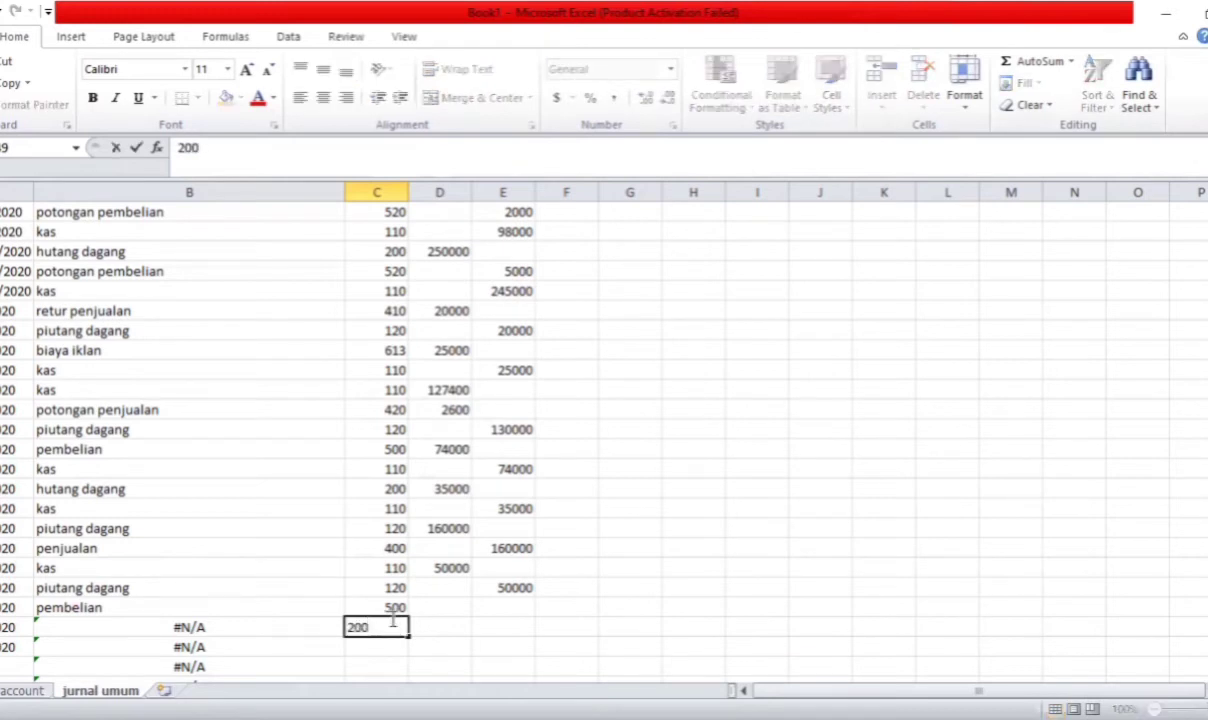
key("Return")
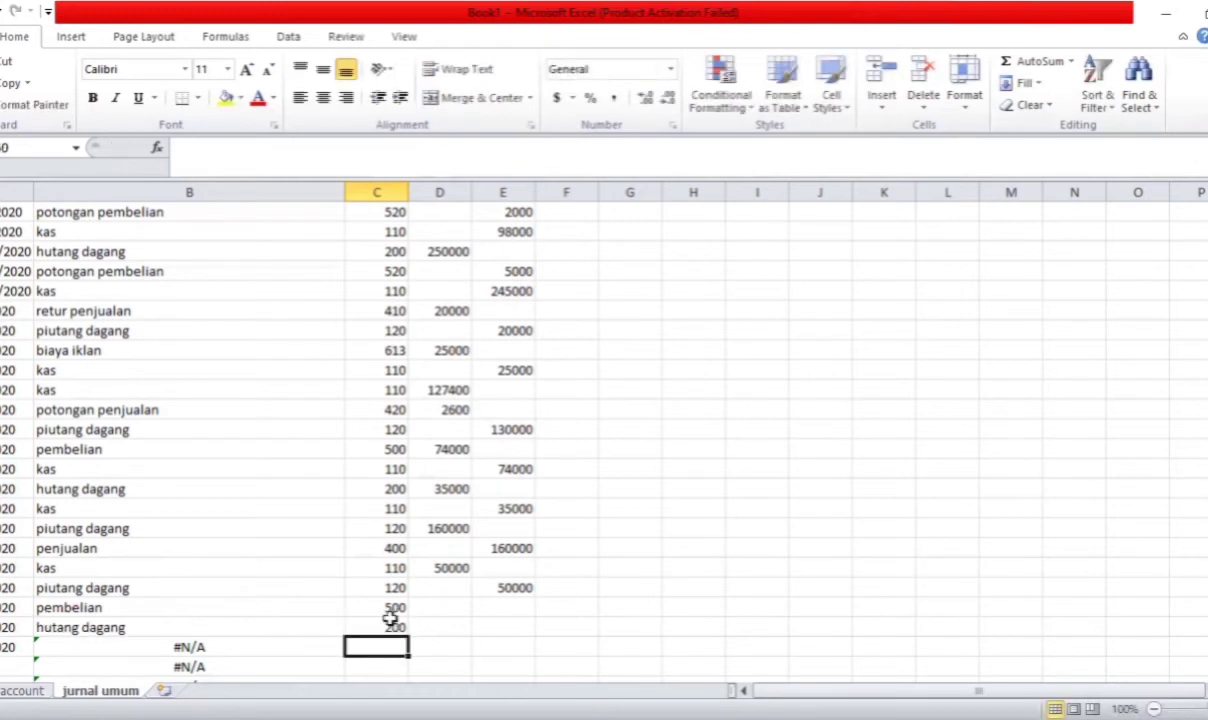
Enter a debit of 150000 in the new pembelian row and a credit of 150000 in the hutang dagang row beneath it
left_click(441, 608)
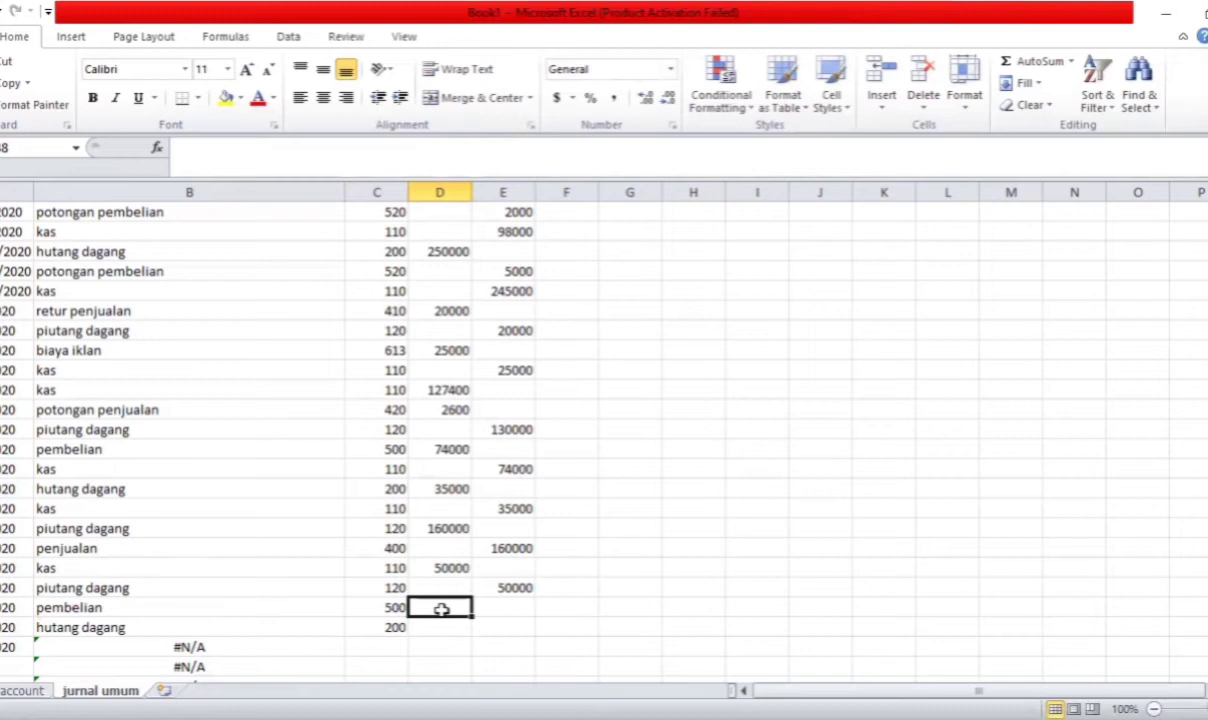
type("15")
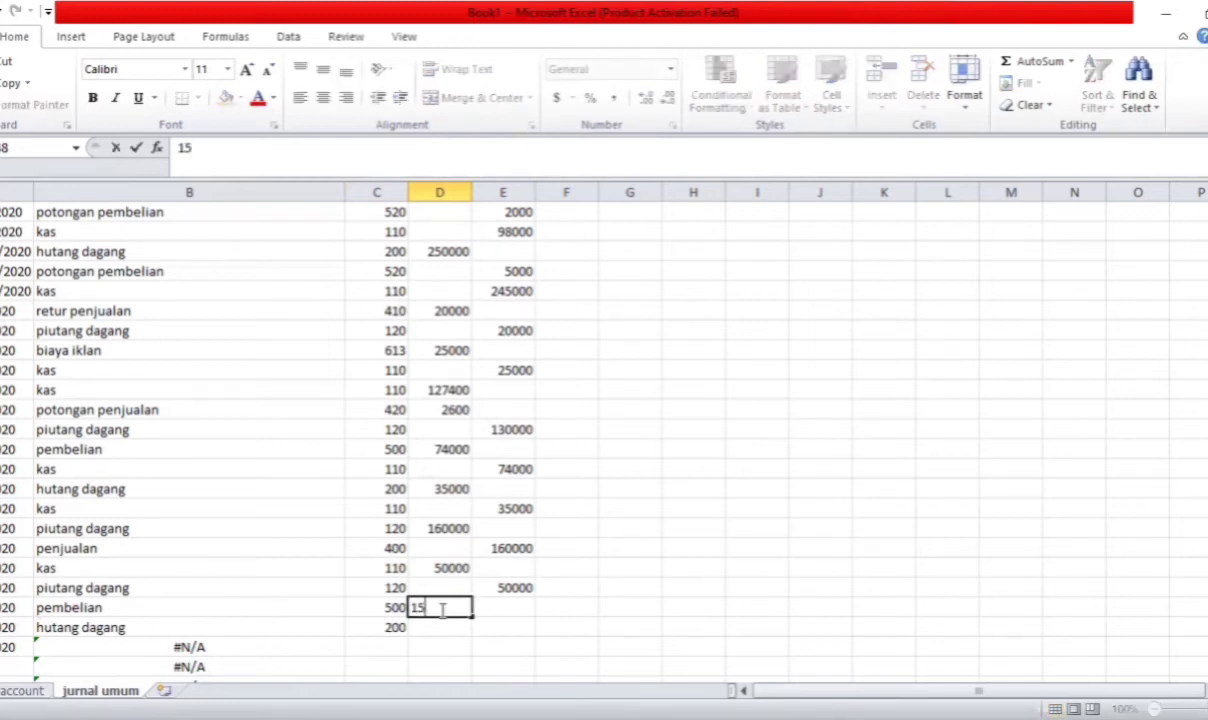
type("0000")
left_click(505, 630)
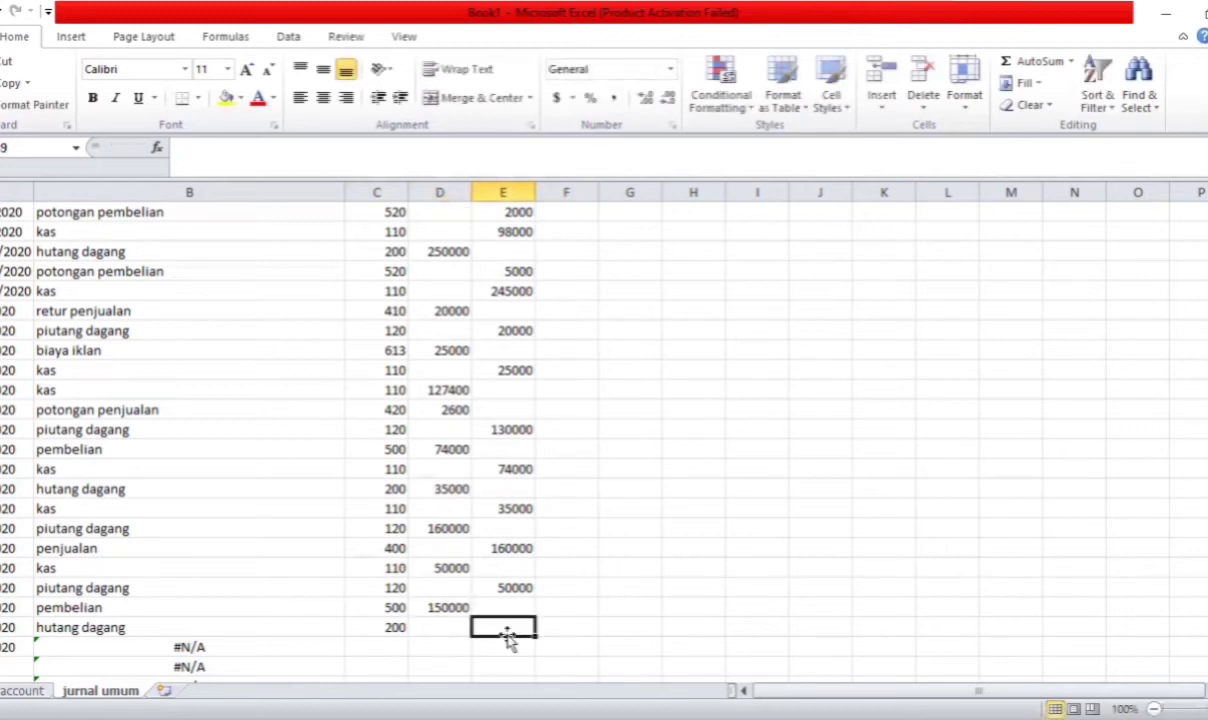
type("15000")
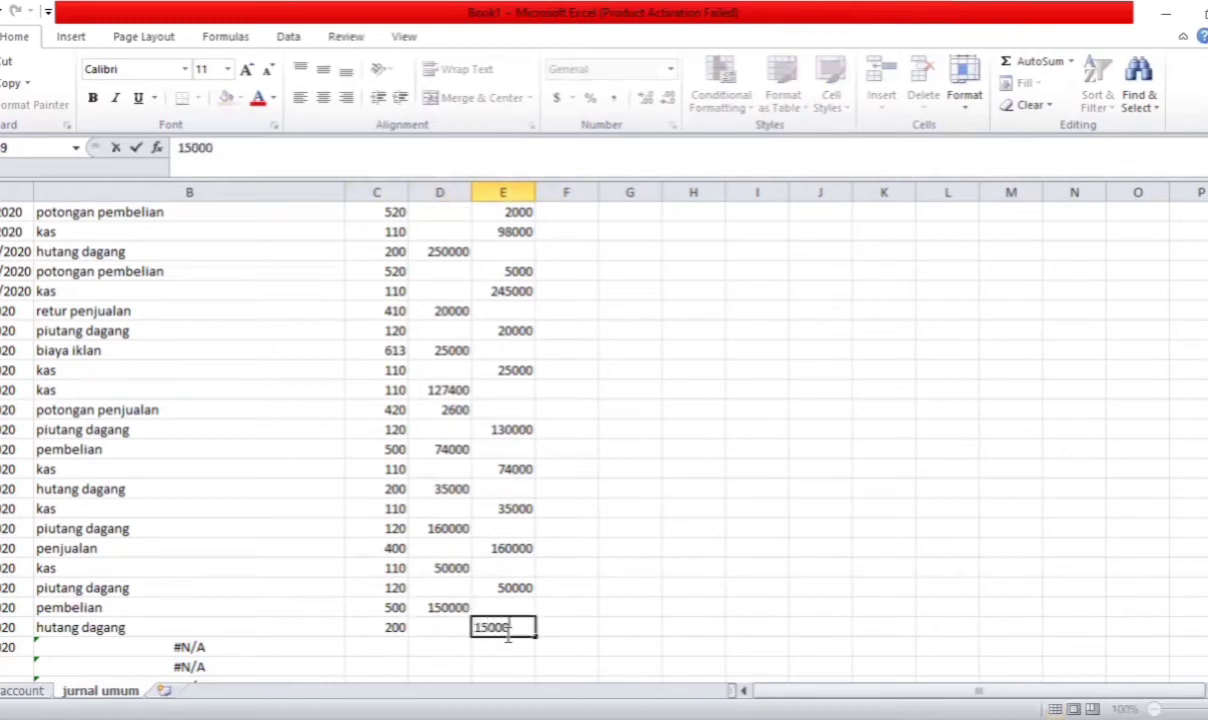
type("0")
key("Return")
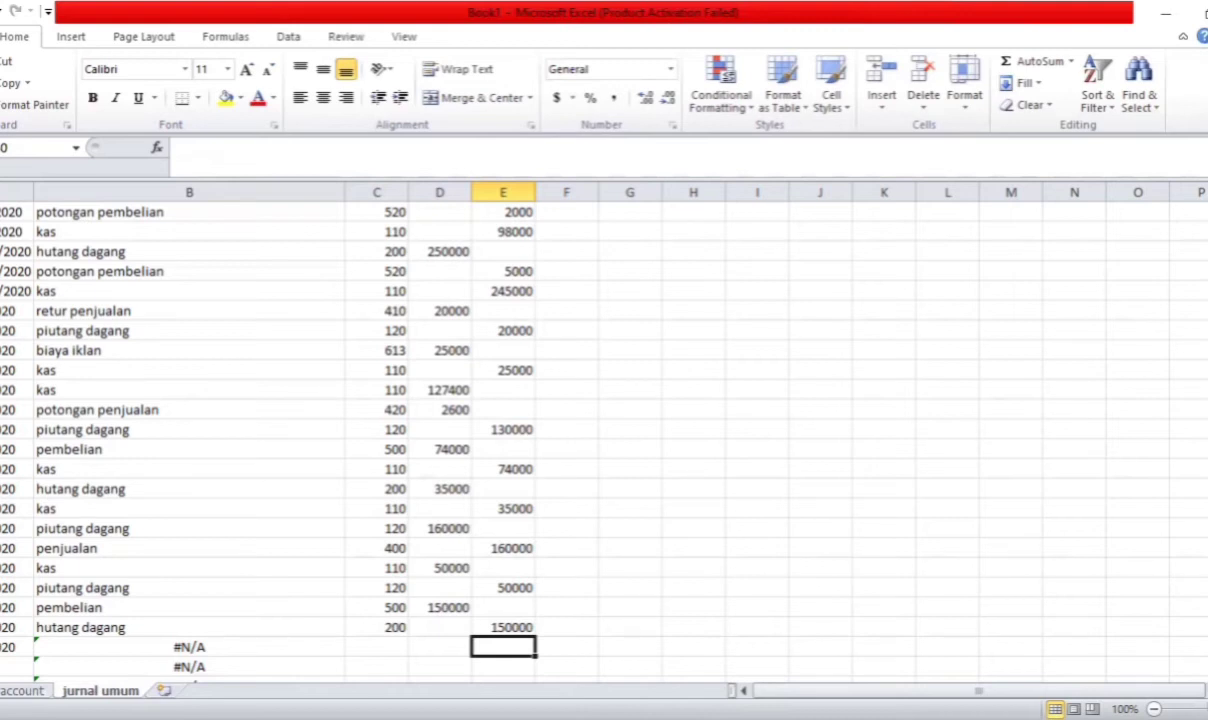
Enter the date 22/1/2020 in the first row without a date and copy it to the row beneath
scroll(600, 430, "down", 4)
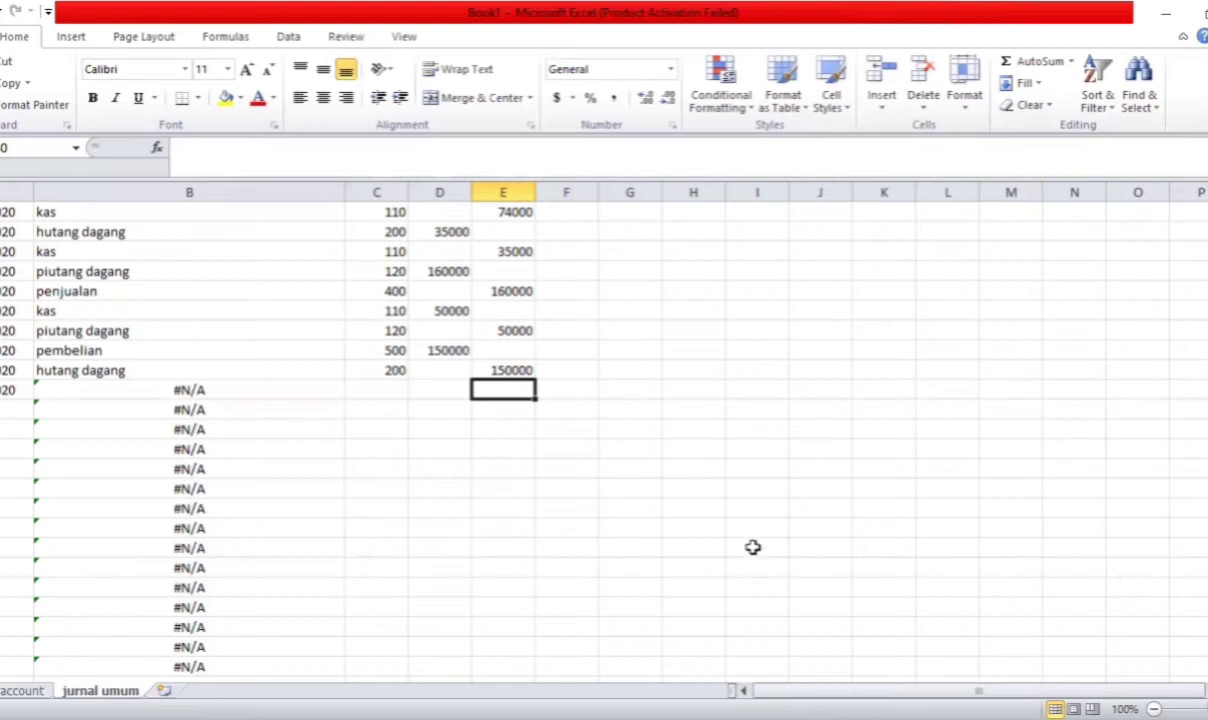
left_click(12, 410)
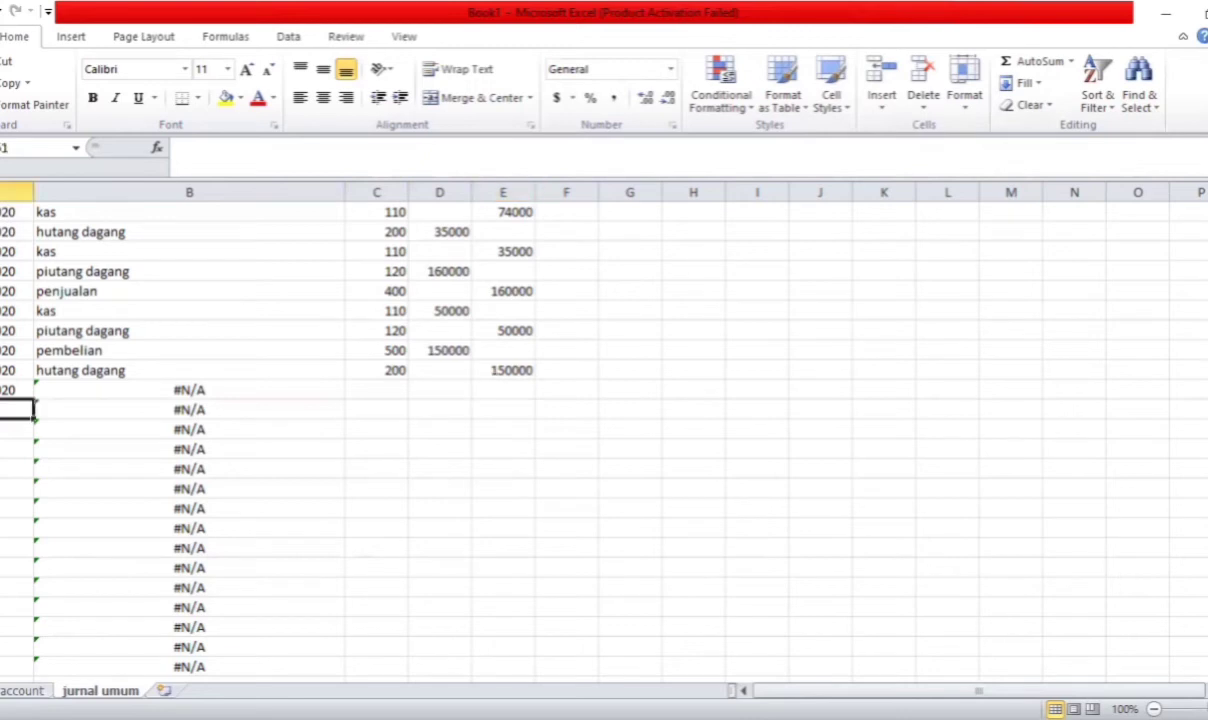
type("22/1/2020")
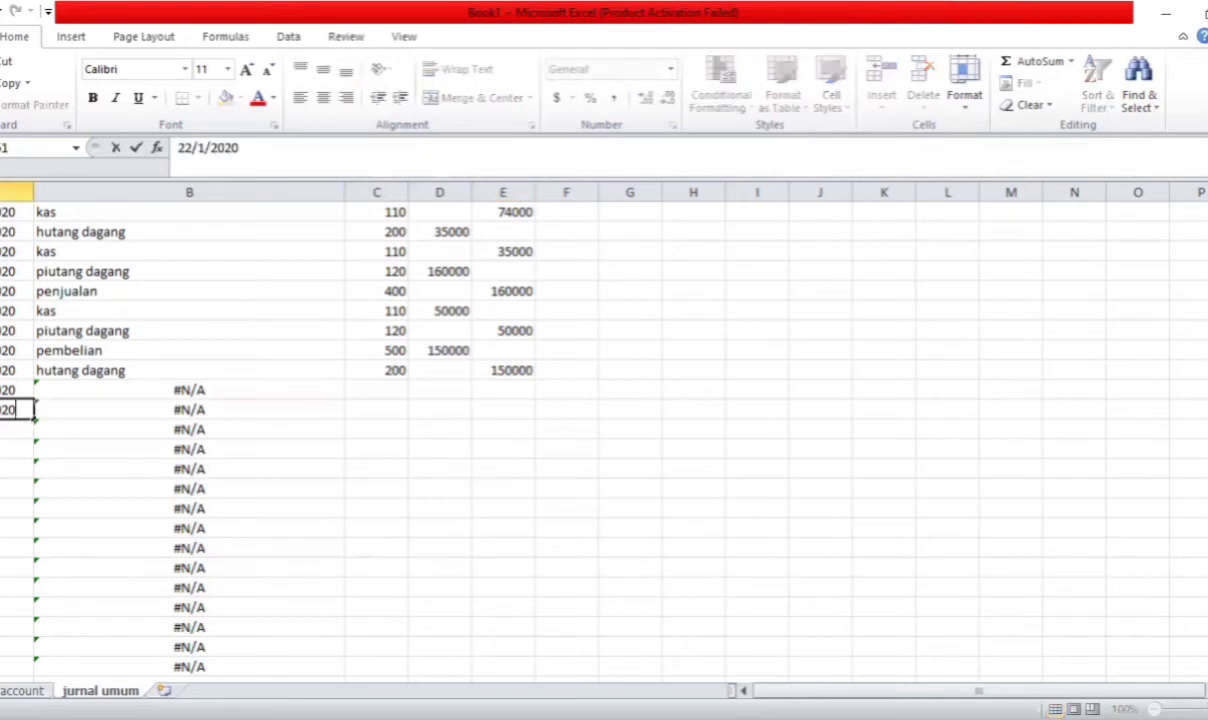
key("Return")
left_click(12, 410)
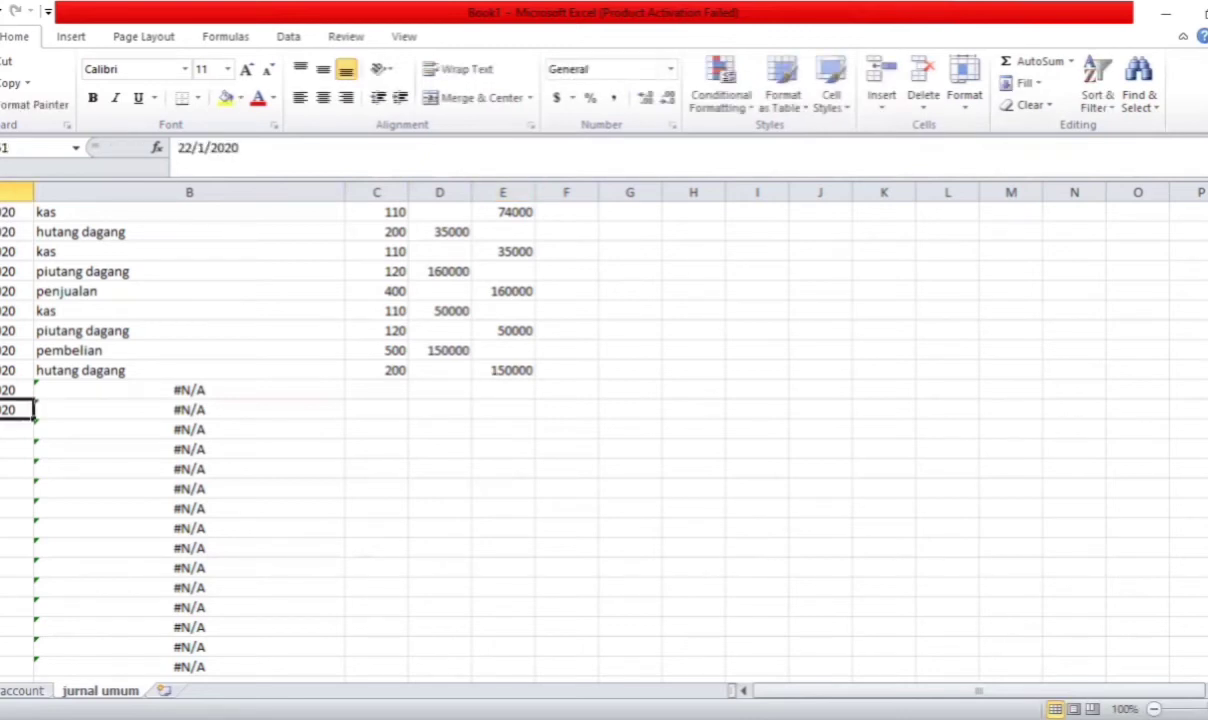
key("ctrl+c")
left_click(12, 430)
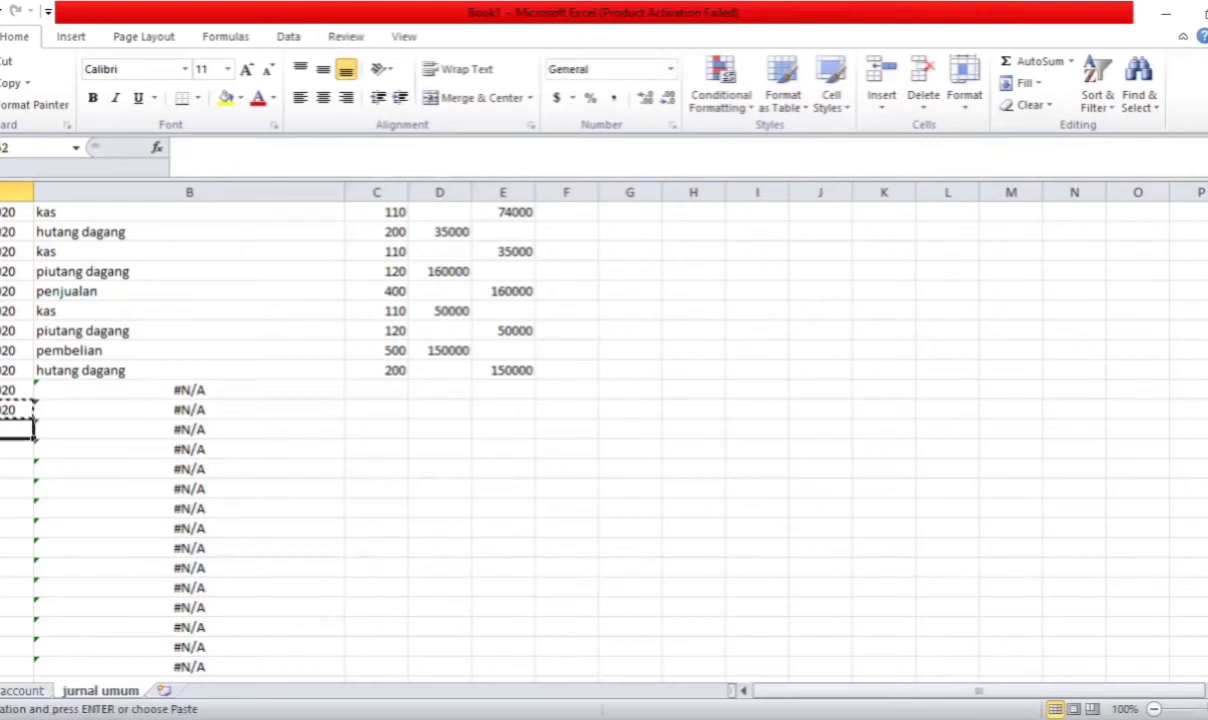
key("ctrl+v")
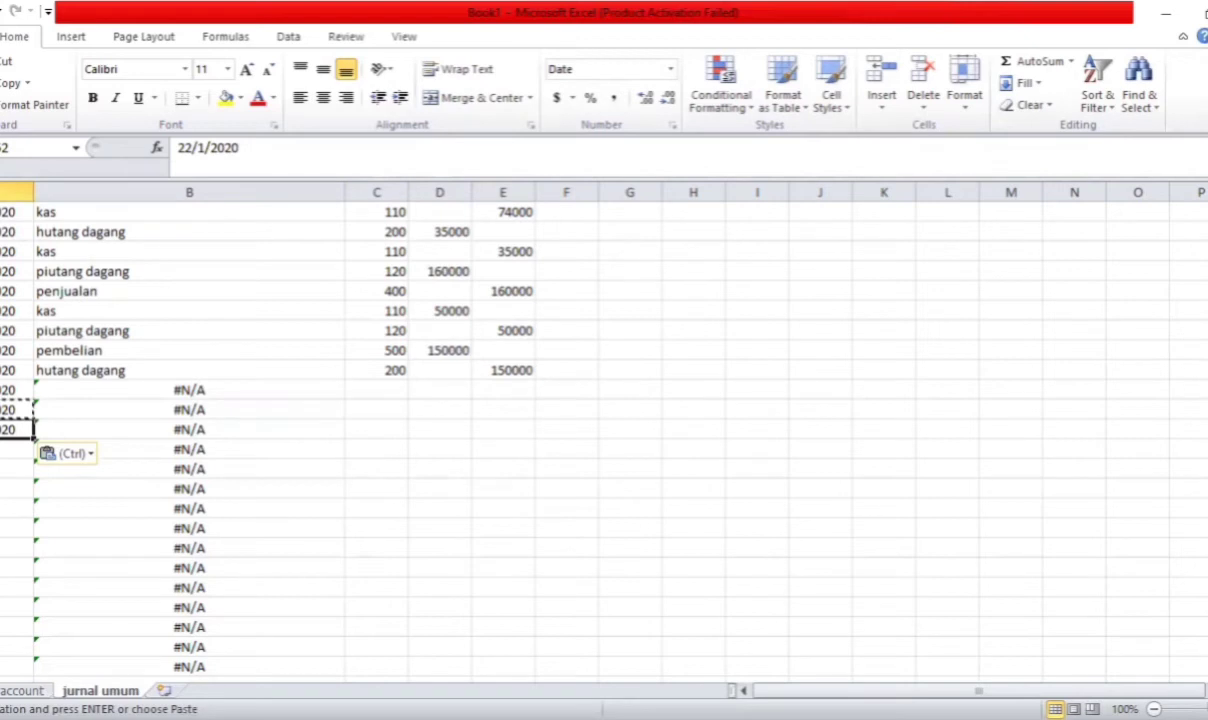
Change the date of the row directly below the last hutang dagang entry to 22/1/2020
left_click(388, 390)
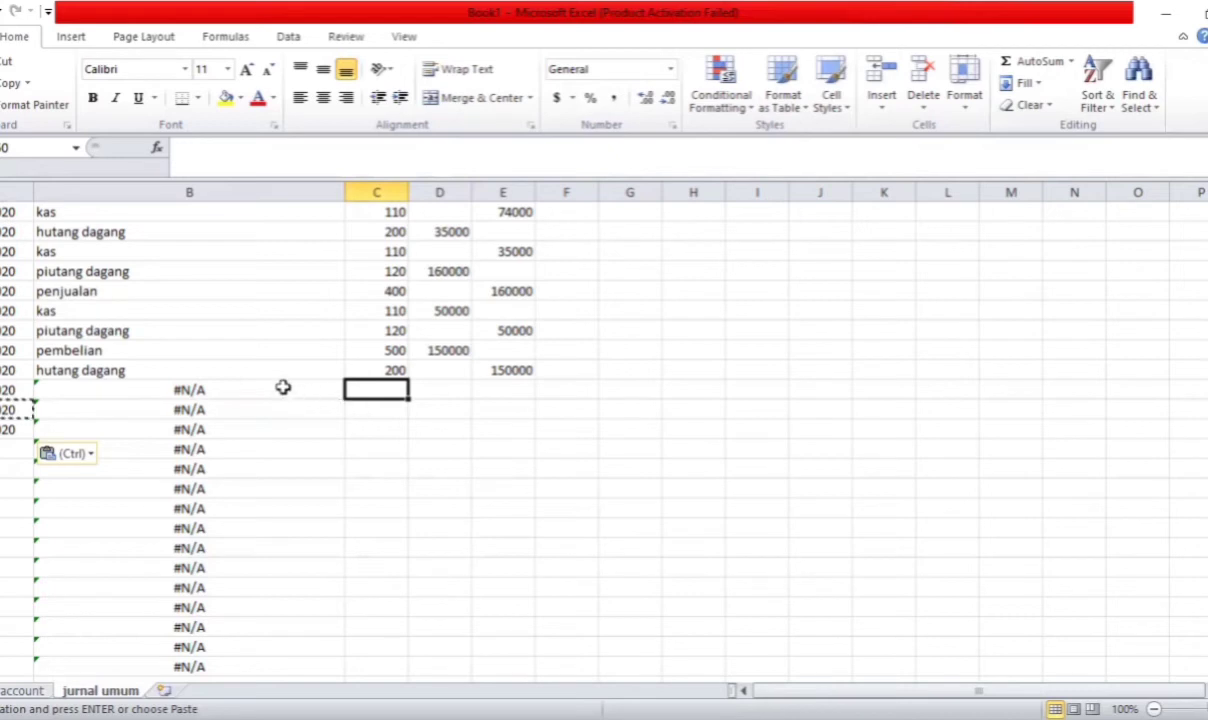
left_click(6, 388)
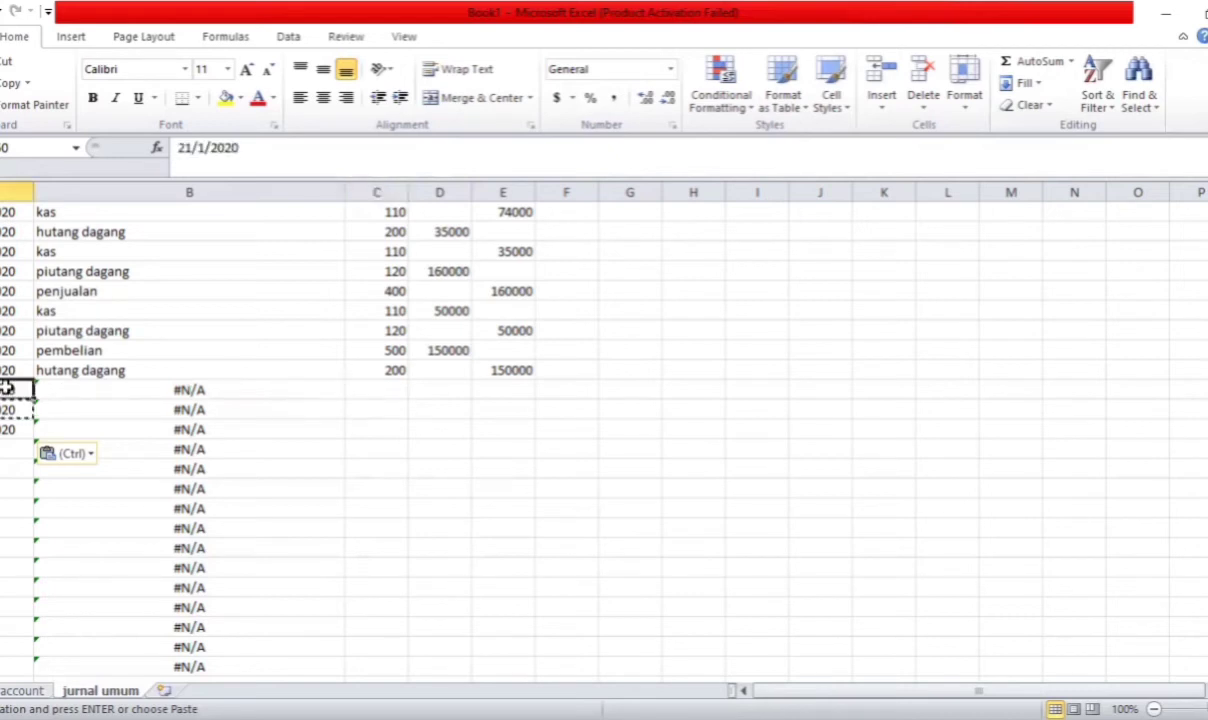
key("BackSpace")
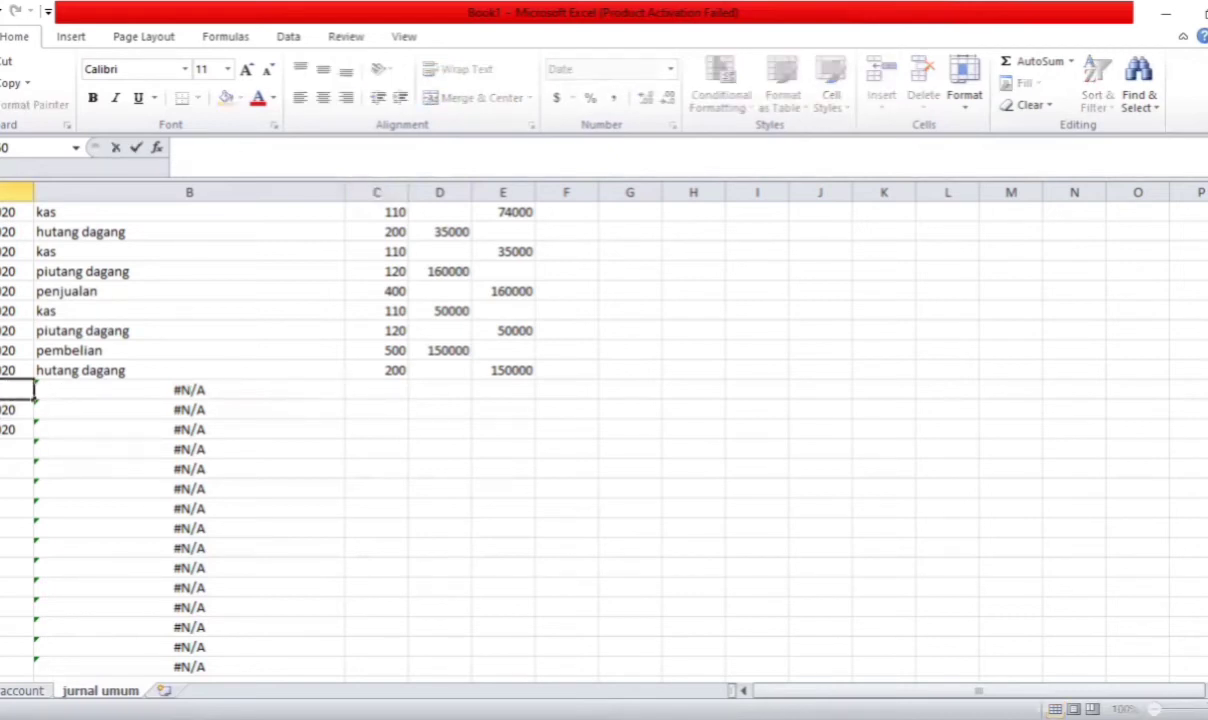
type("22/1/2020")
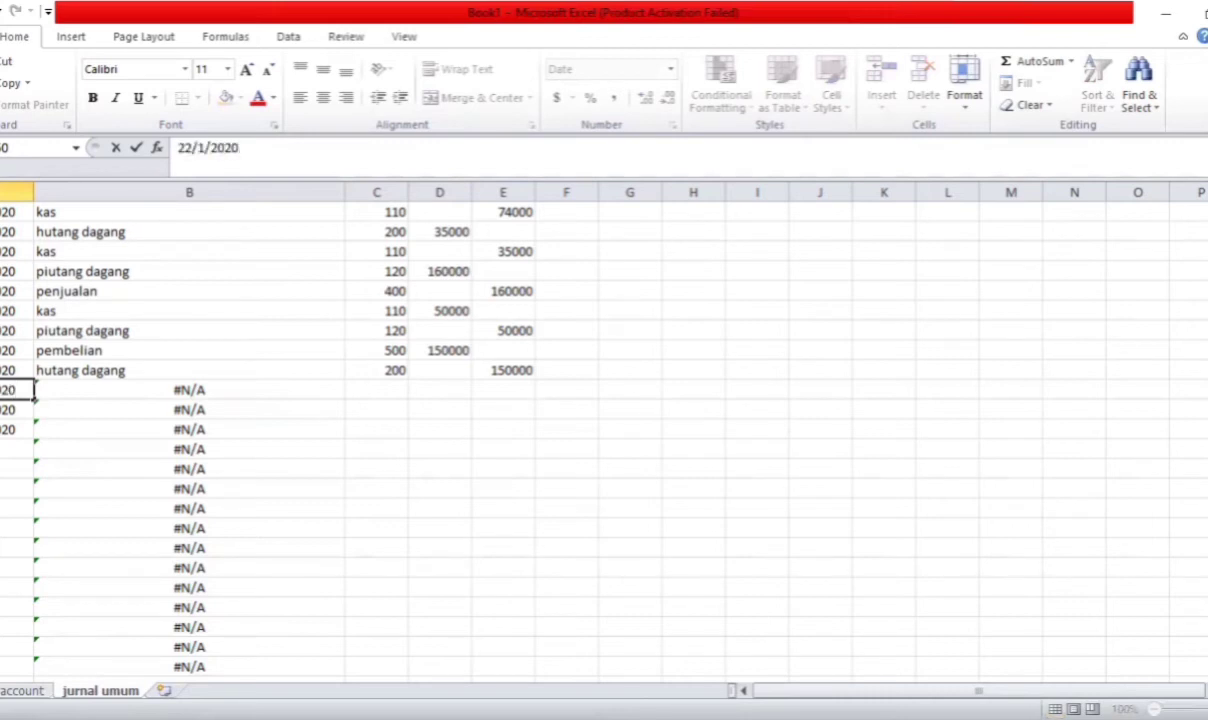
key("Return")
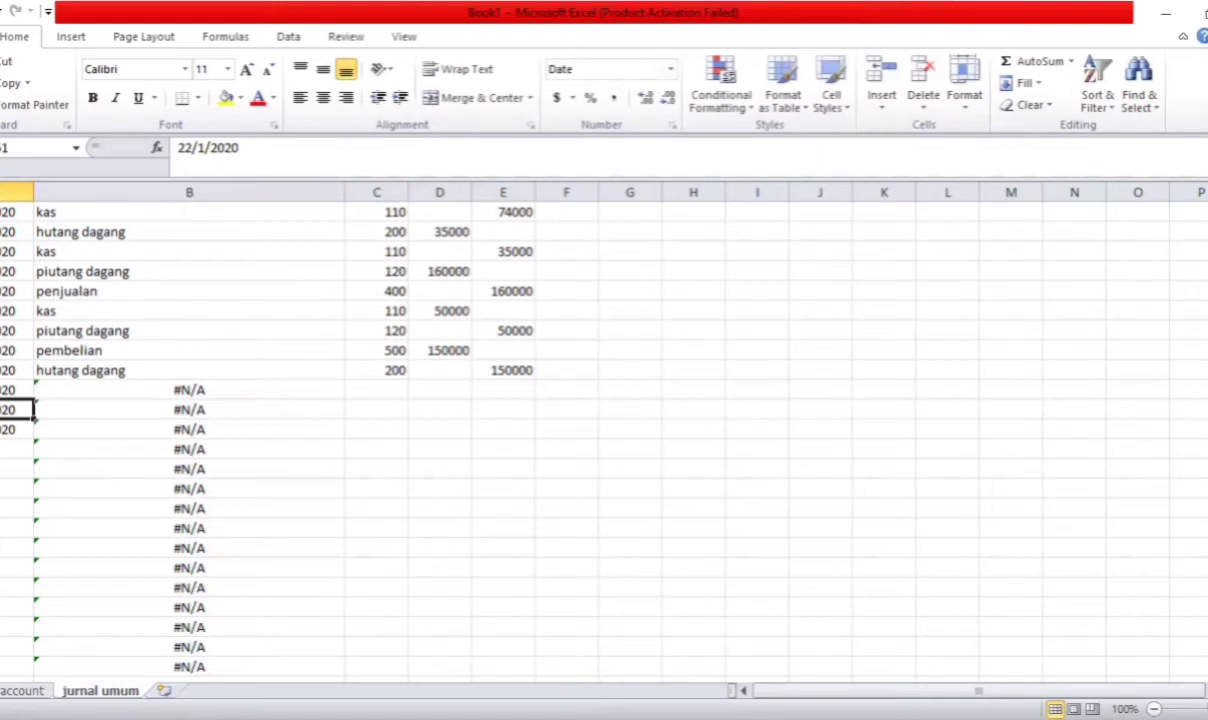
Clear the dates from the two rows beneath the first 22/1/2020 row
key("BackSpace")
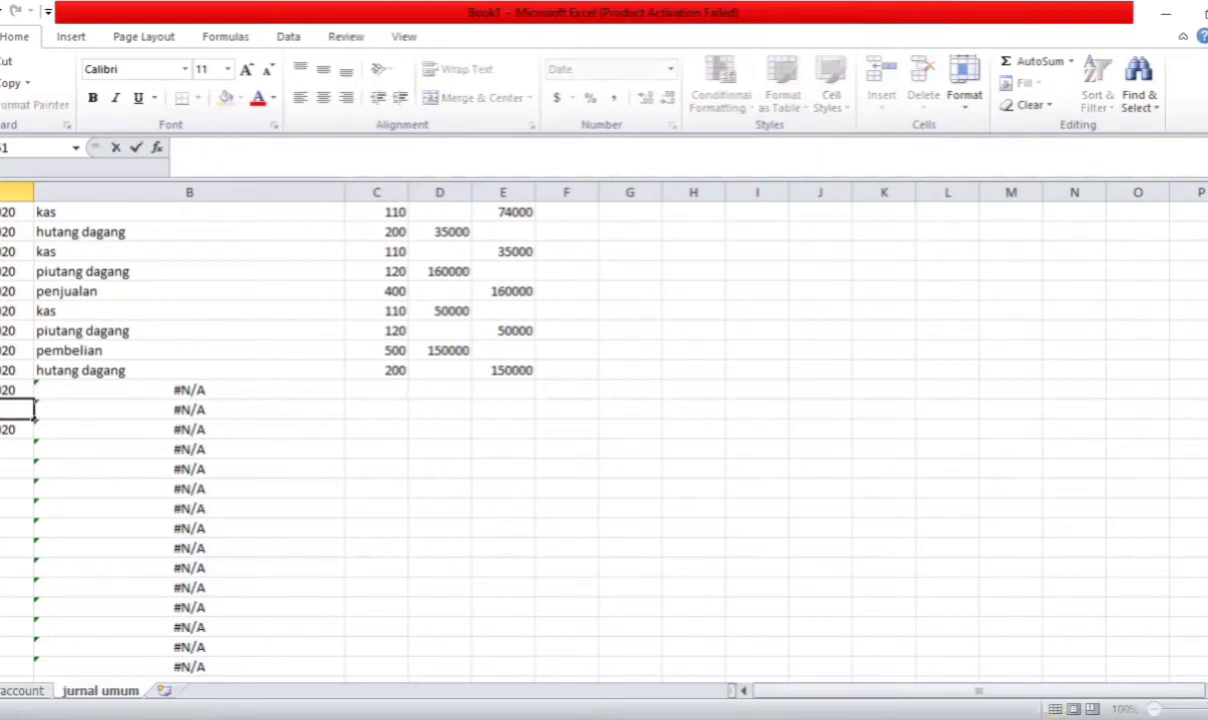
key("Return")
key("Return")
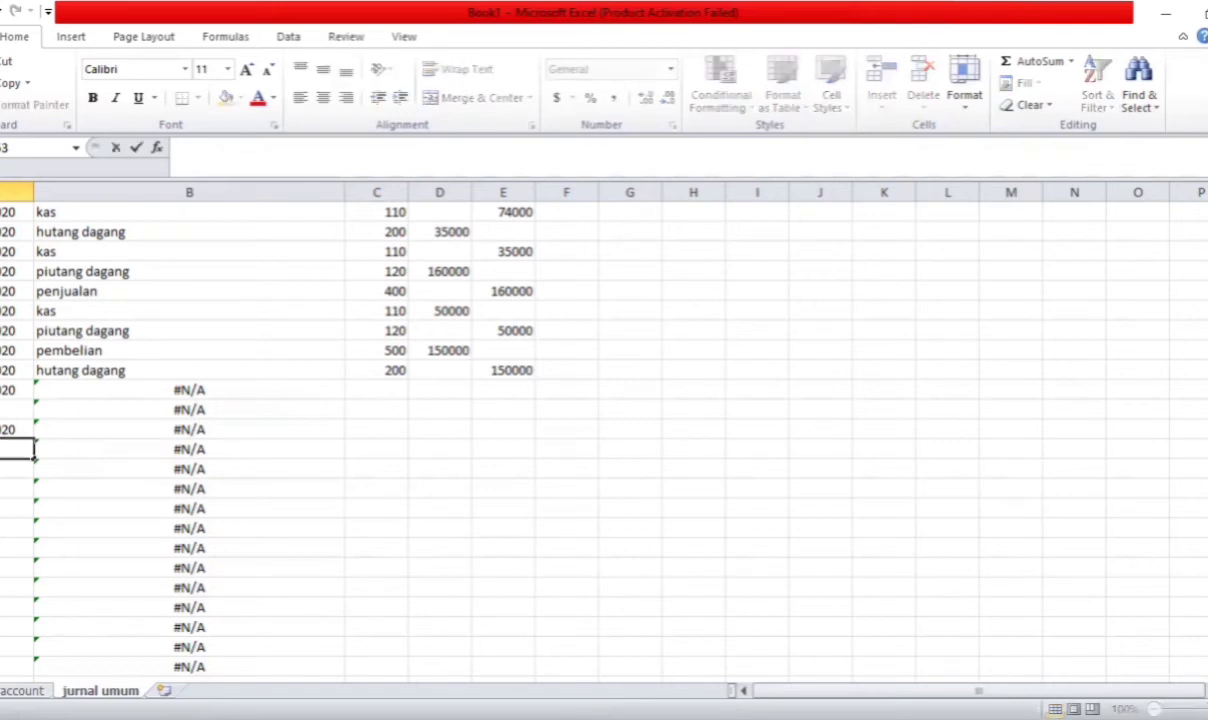
key("Up")
key("BackSpace")
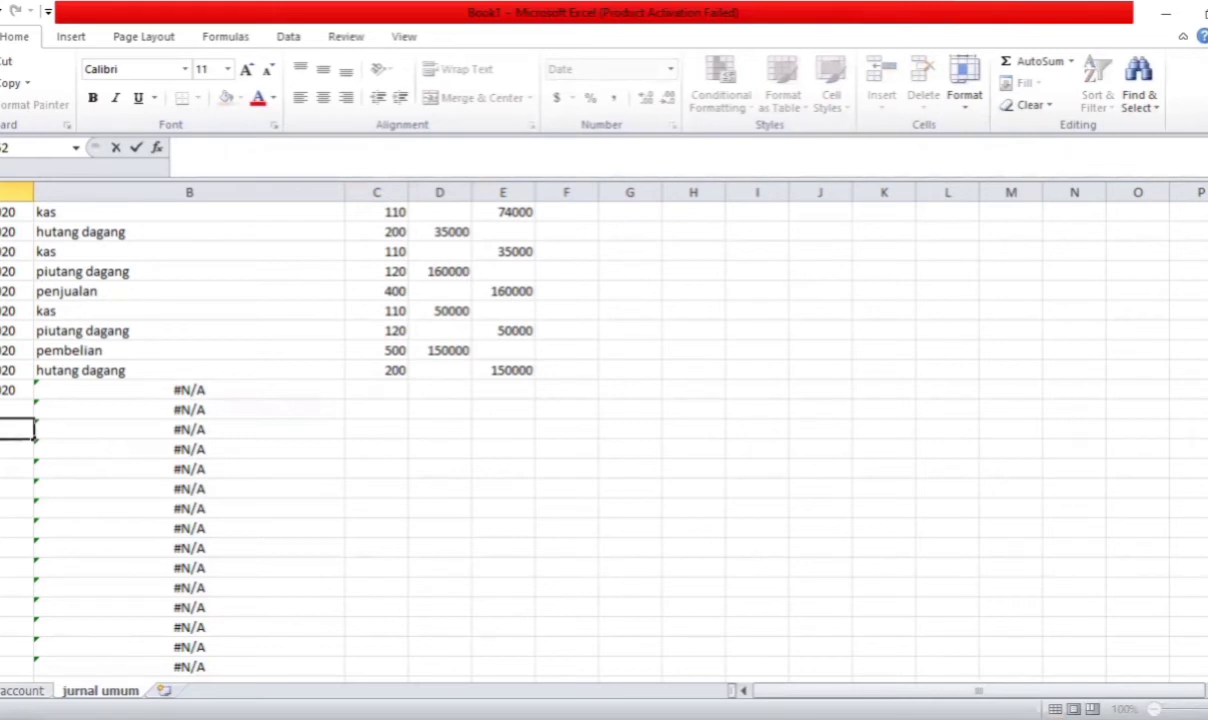
Enter account number 200 in the 22/1/2020 row and 110 in the row beneath it
left_click(388, 389)
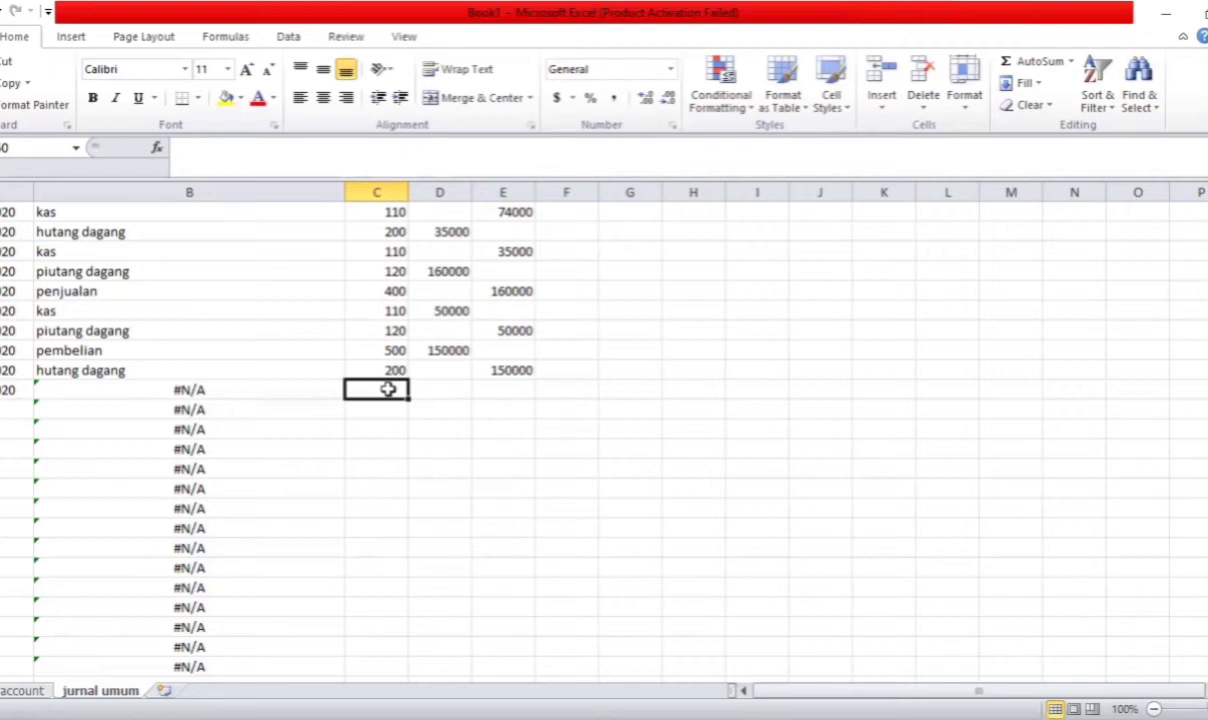
type("200")
key("Return")
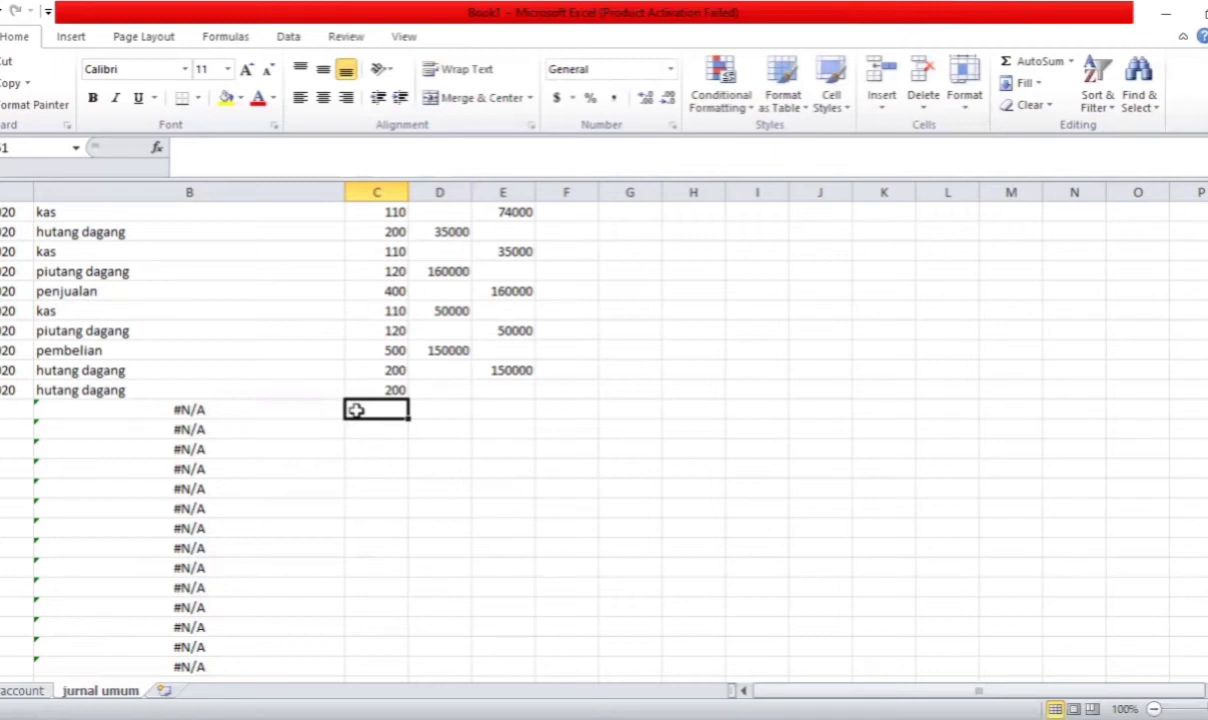
type("110")
key("Return")
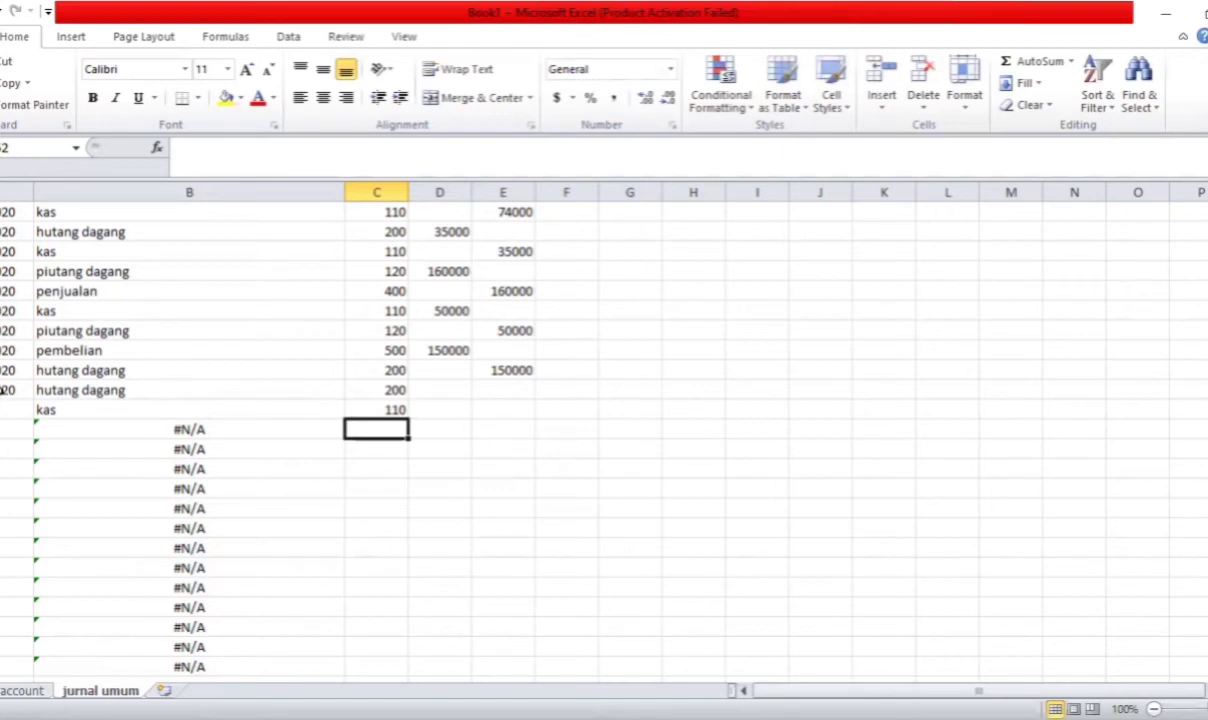
Copy the date 22/1/2020 from the last hutang dagang row to the kas row beneath it
left_click(5, 390)
key("ctrl+c")
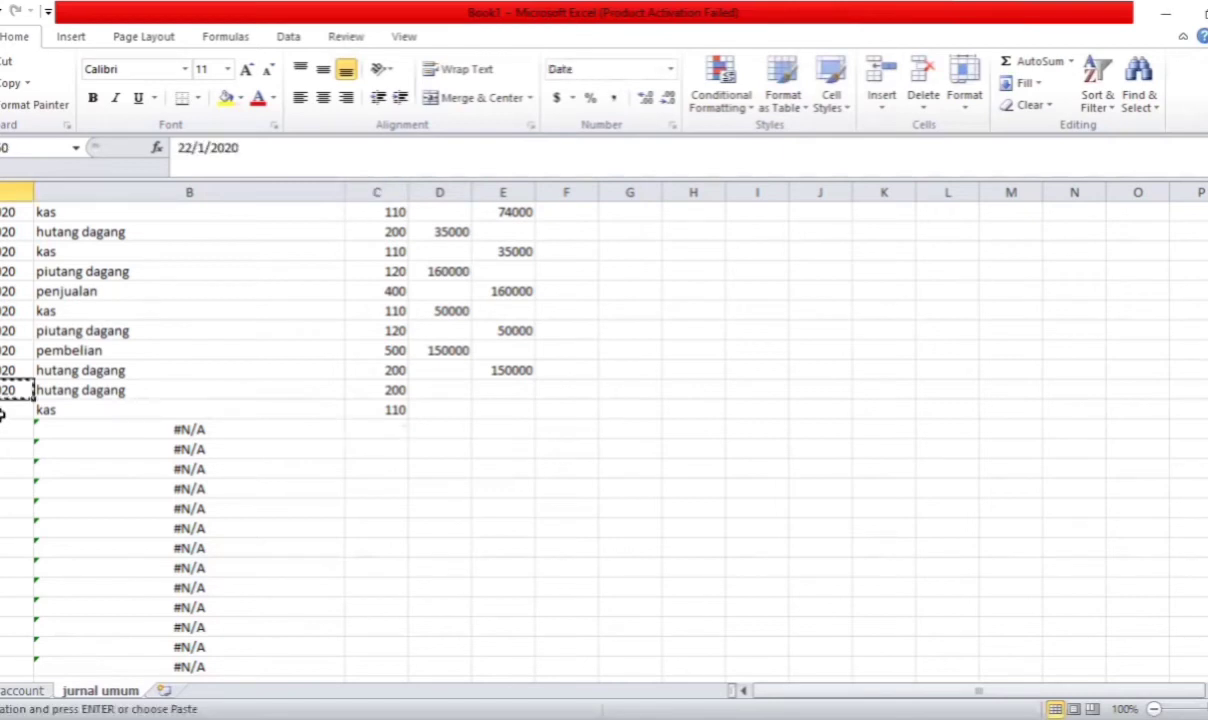
left_click(4, 410)
key("ctrl+v")
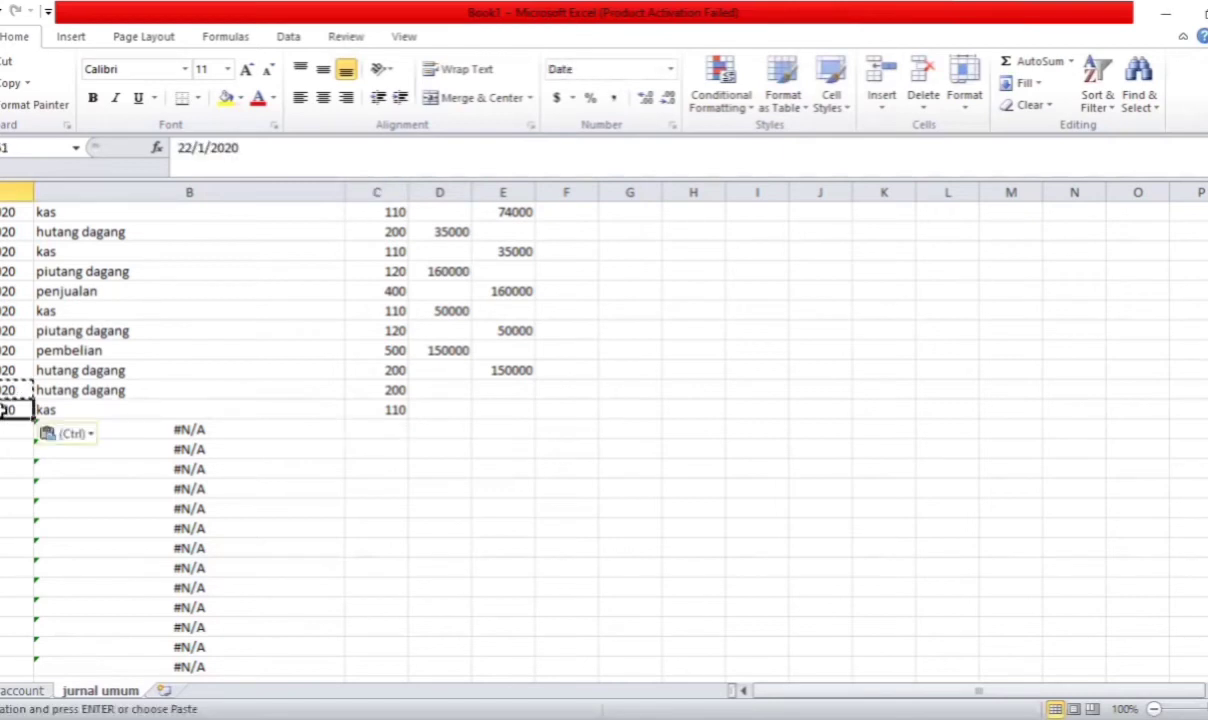
Enter a debit of 50000 in the 22/1/2020 hutang dagang row and a credit of 50000 in the kas row beneath it
left_click(441, 390)
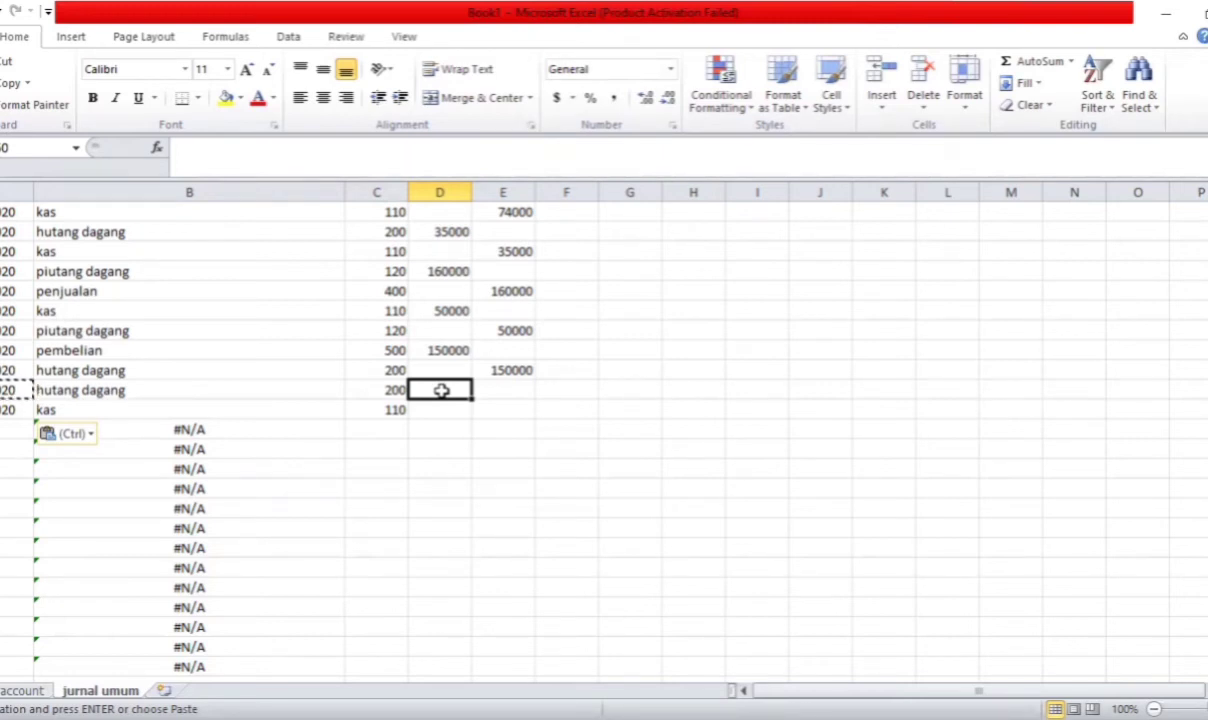
type("50000")
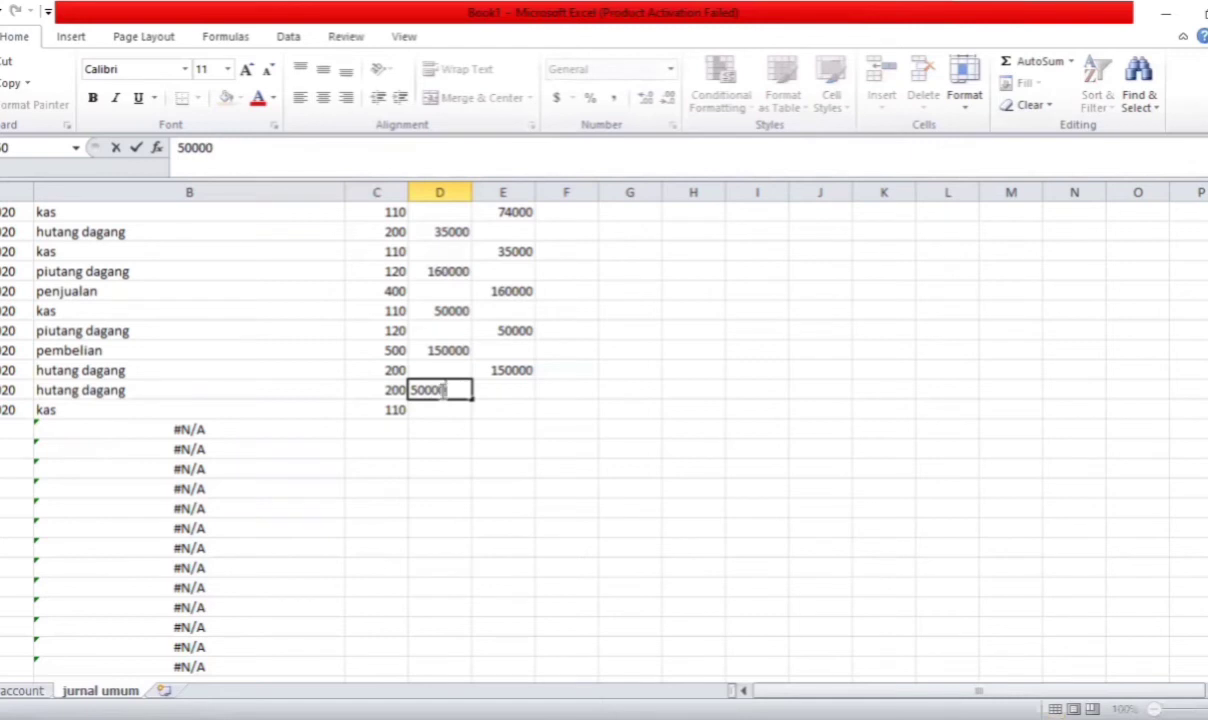
left_click(493, 412)
type("5")
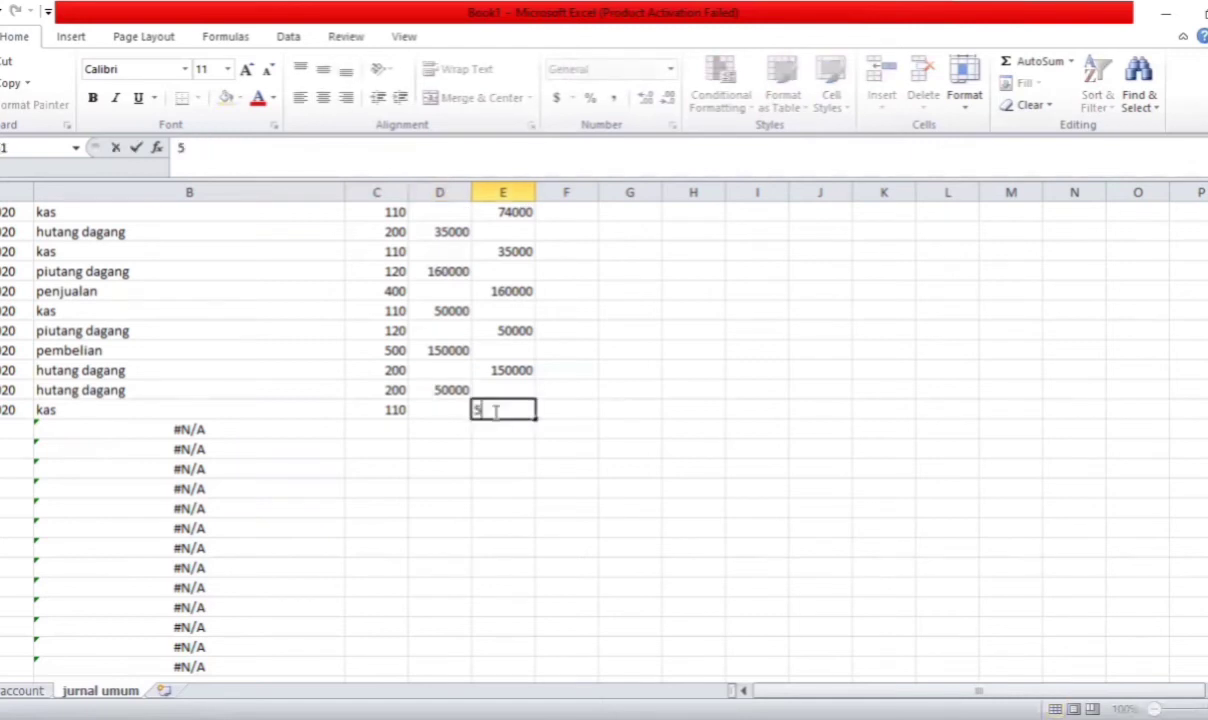
type("0000")
key("Return")
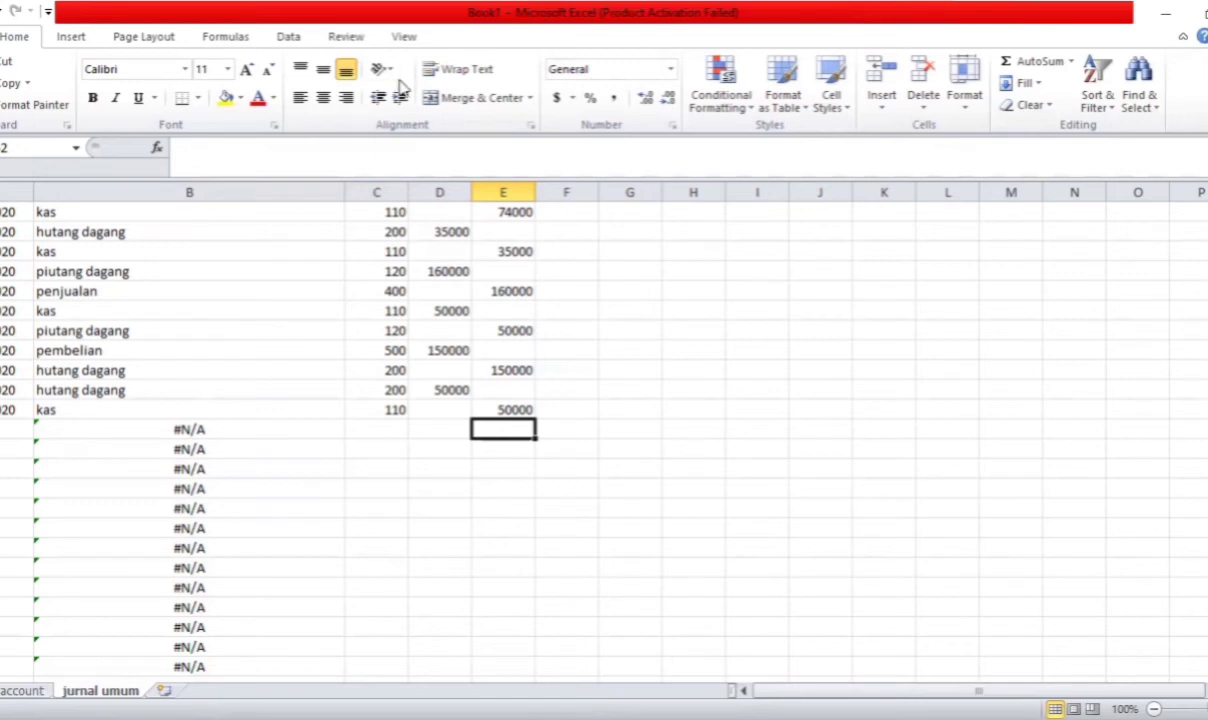
Enter the date 24/1/2020 in the first empty row below the 22/1/2020 kas row and reselect that date cell
left_click(462, 5)
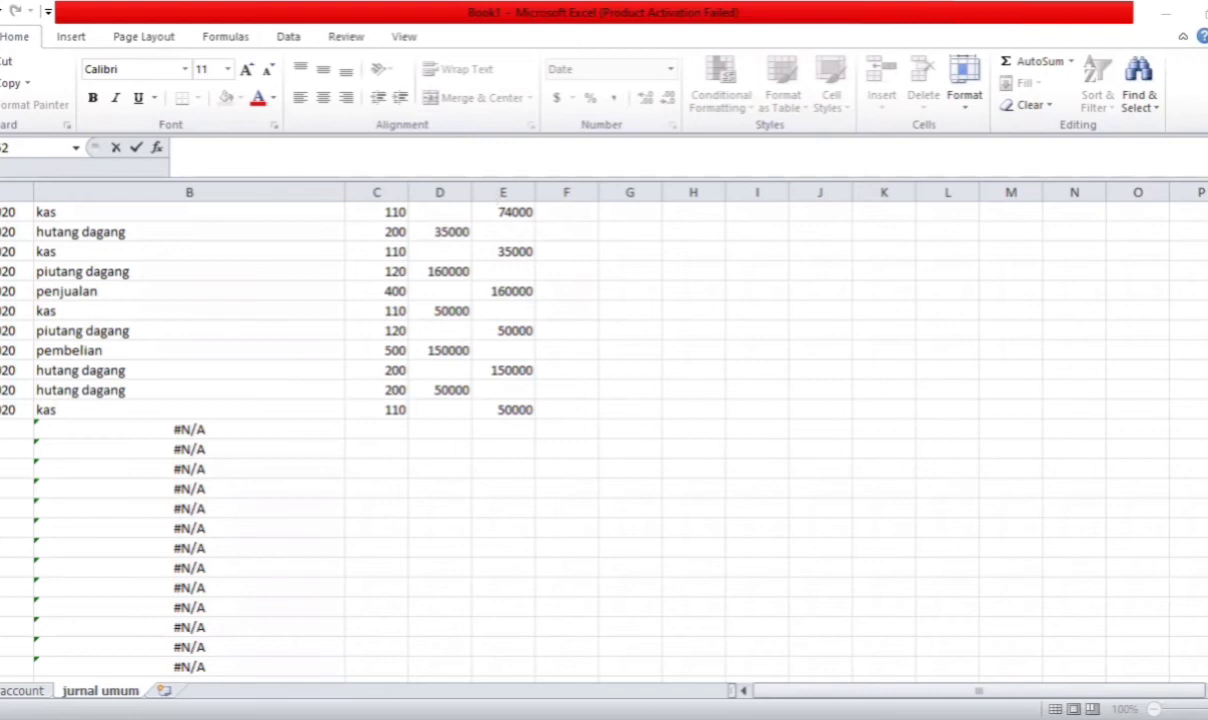
type("24")
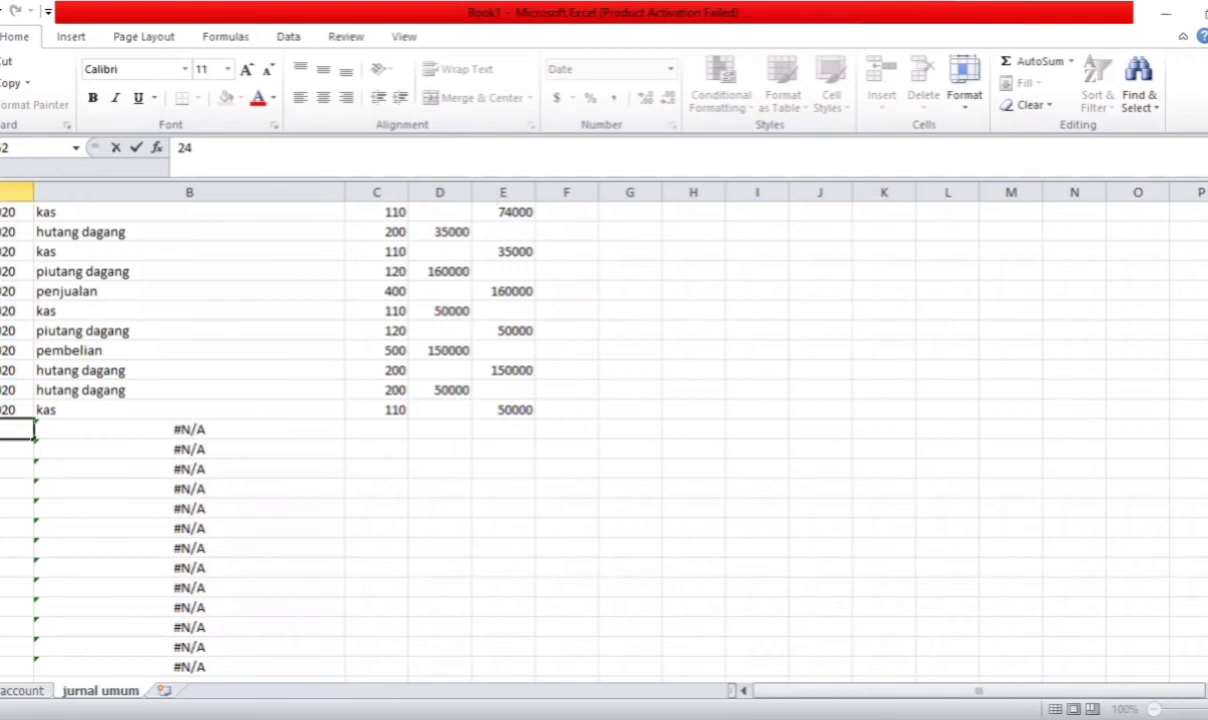
type("/1/2020")
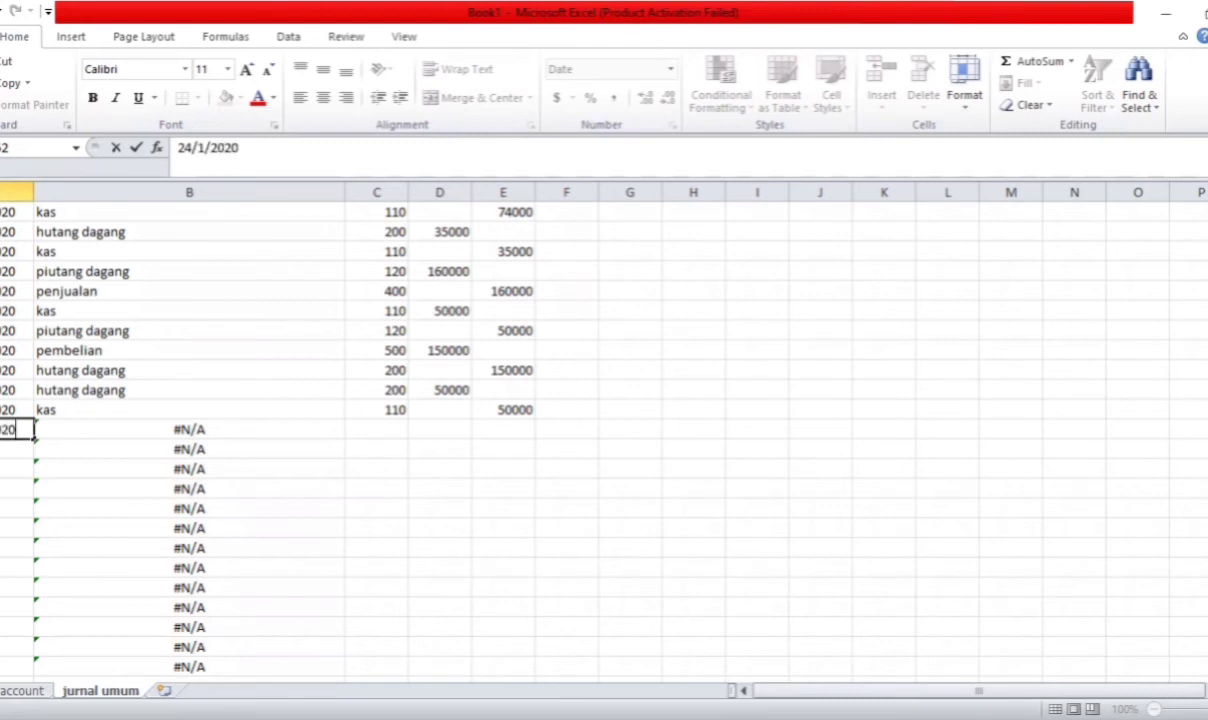
key("Return")
key("Up")
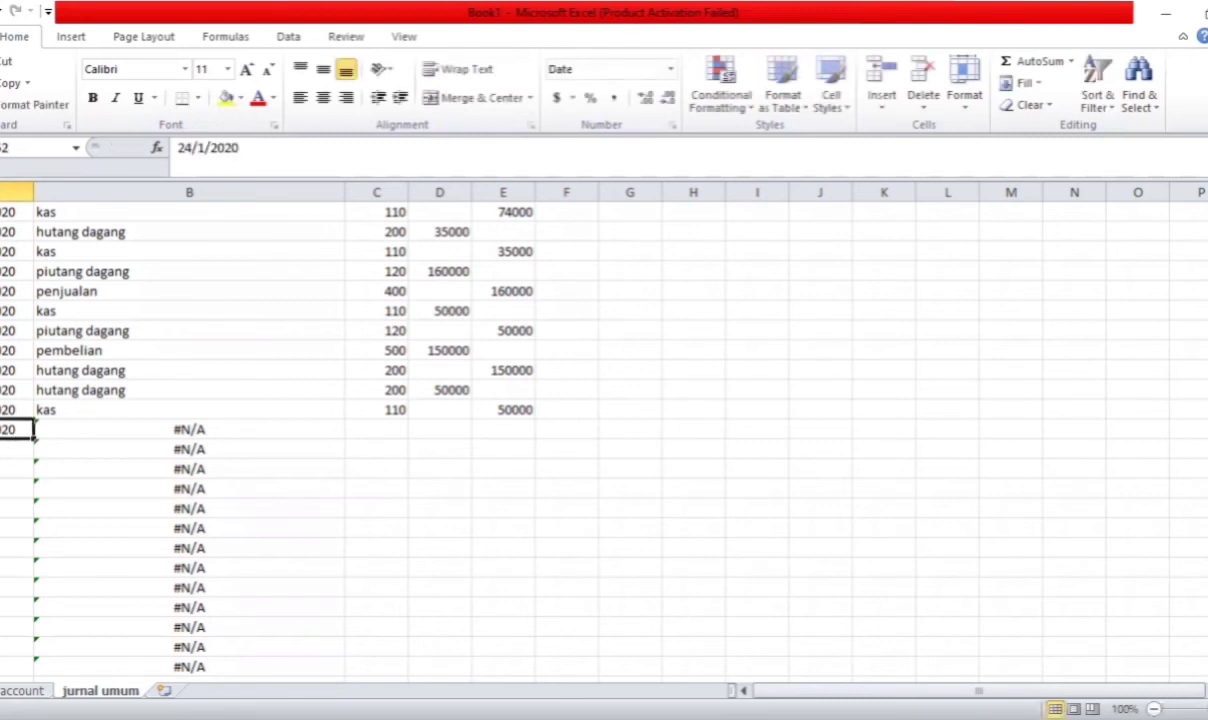
Copy the date 24/1/2020 into the date cell of the row directly beneath it
key("ctrl+c")
key("Down")
key("ctrl+v")
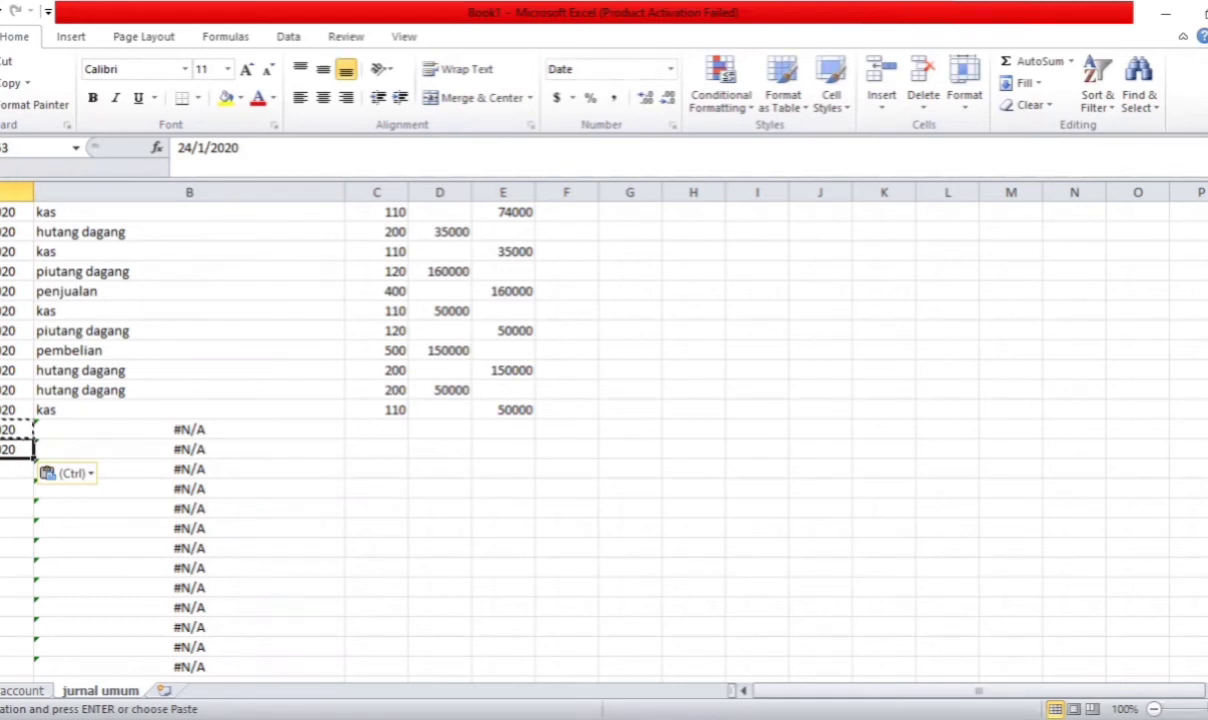
Enter account number 200 in the first 24/1/2020 row and 510 in the second
left_click(380, 431)
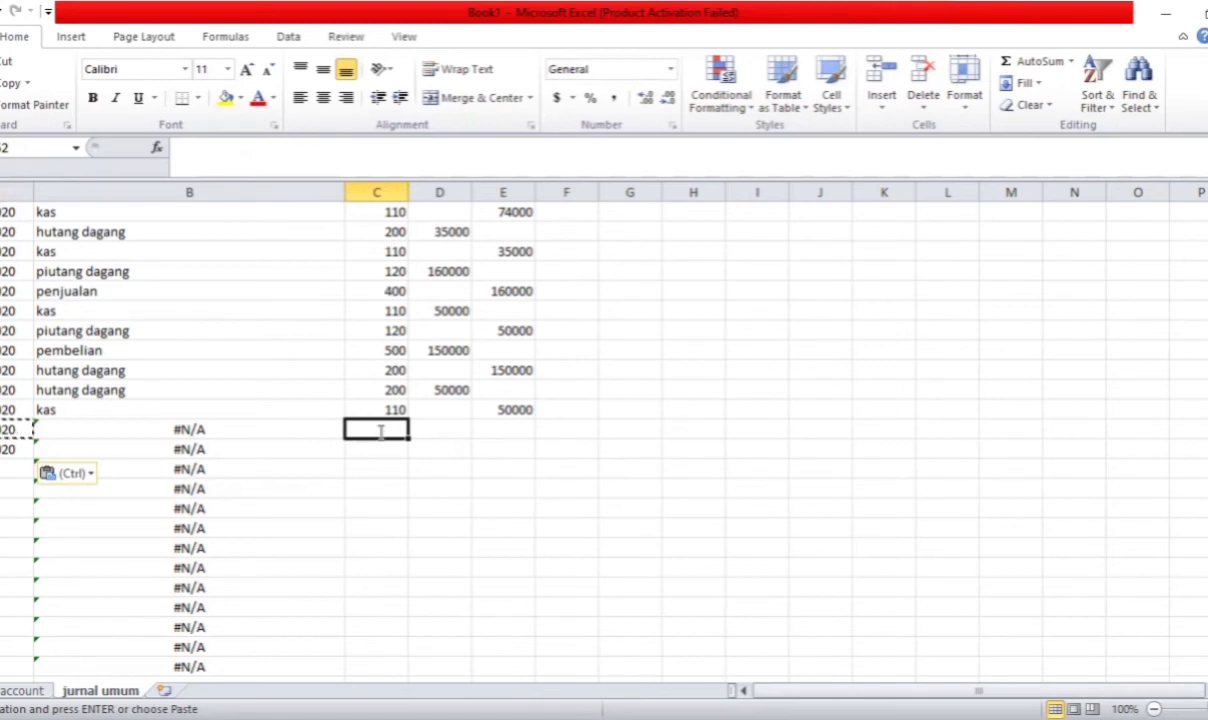
type("200")
key("Return")
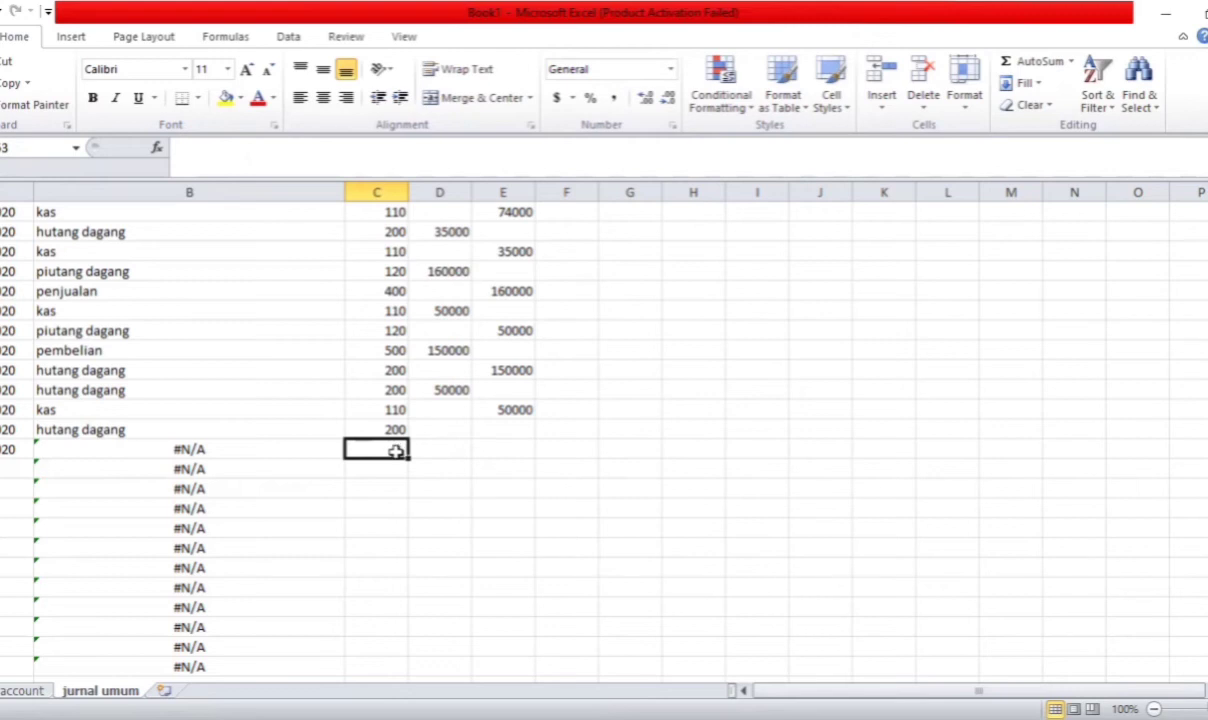
double_click(396, 452)
type("510")
key("Return")
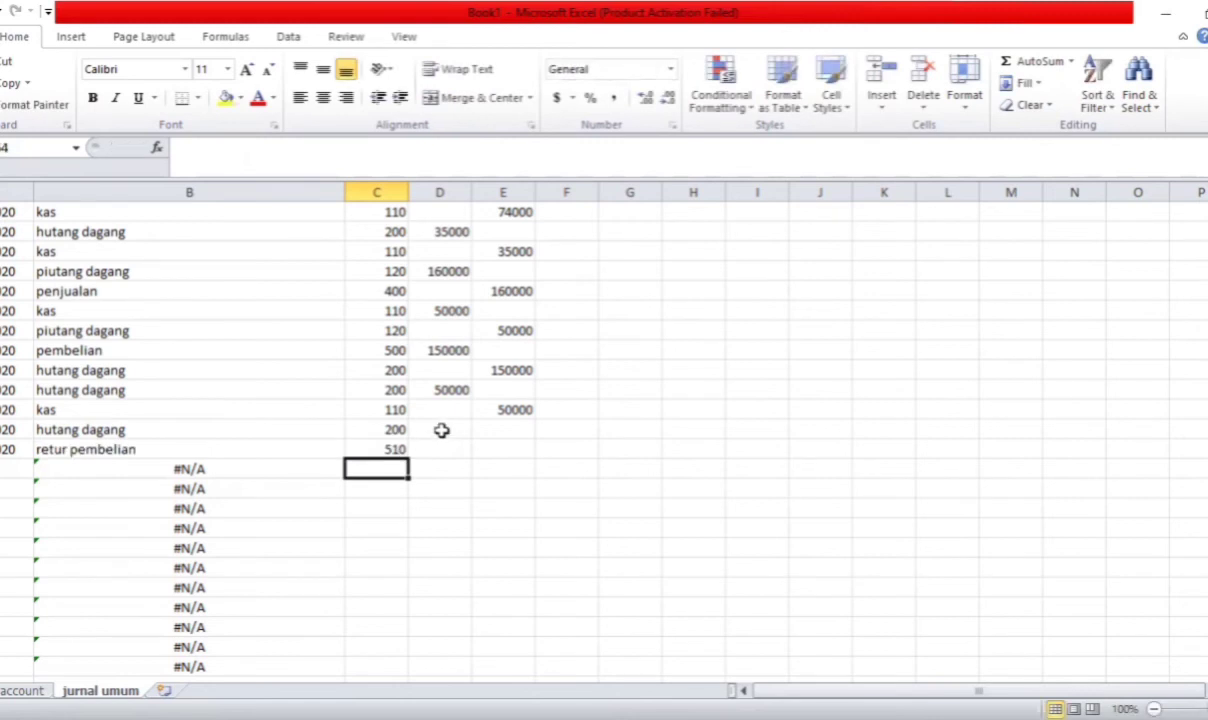
Enter a debit of 25000 in the 24/1/2020 hutang dagang row and a credit of 25000 in the retur pembelian row
left_click(443, 429)
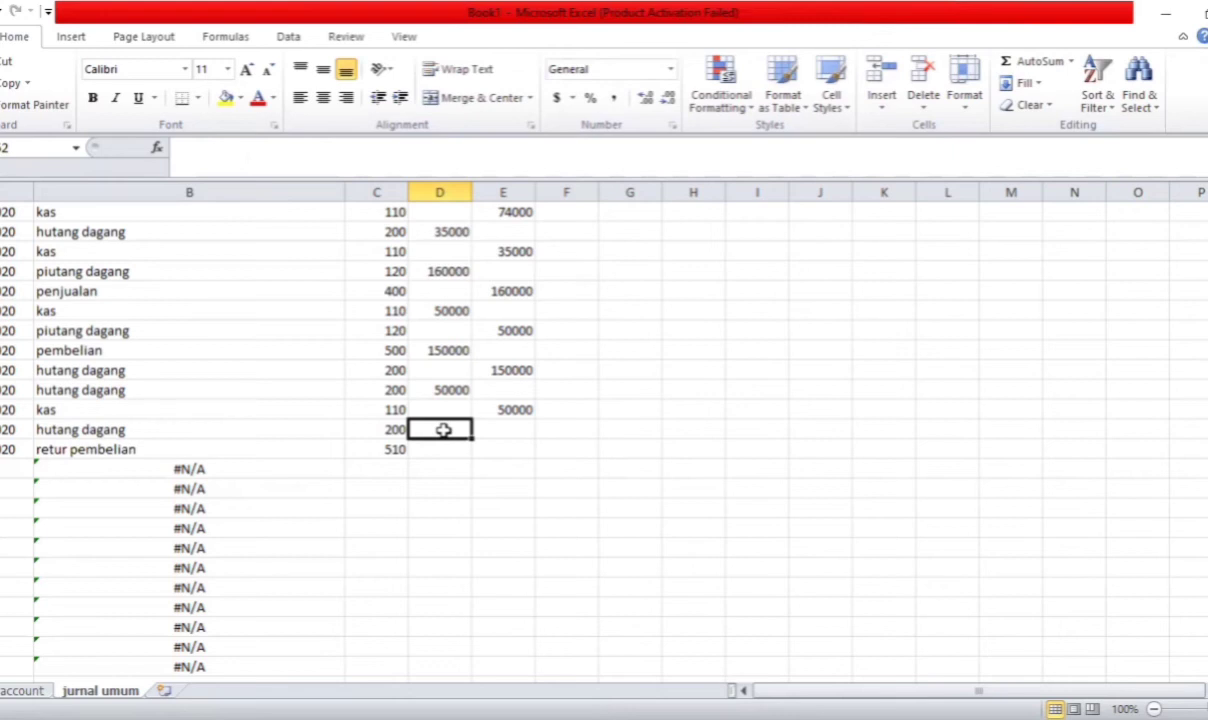
type("2")
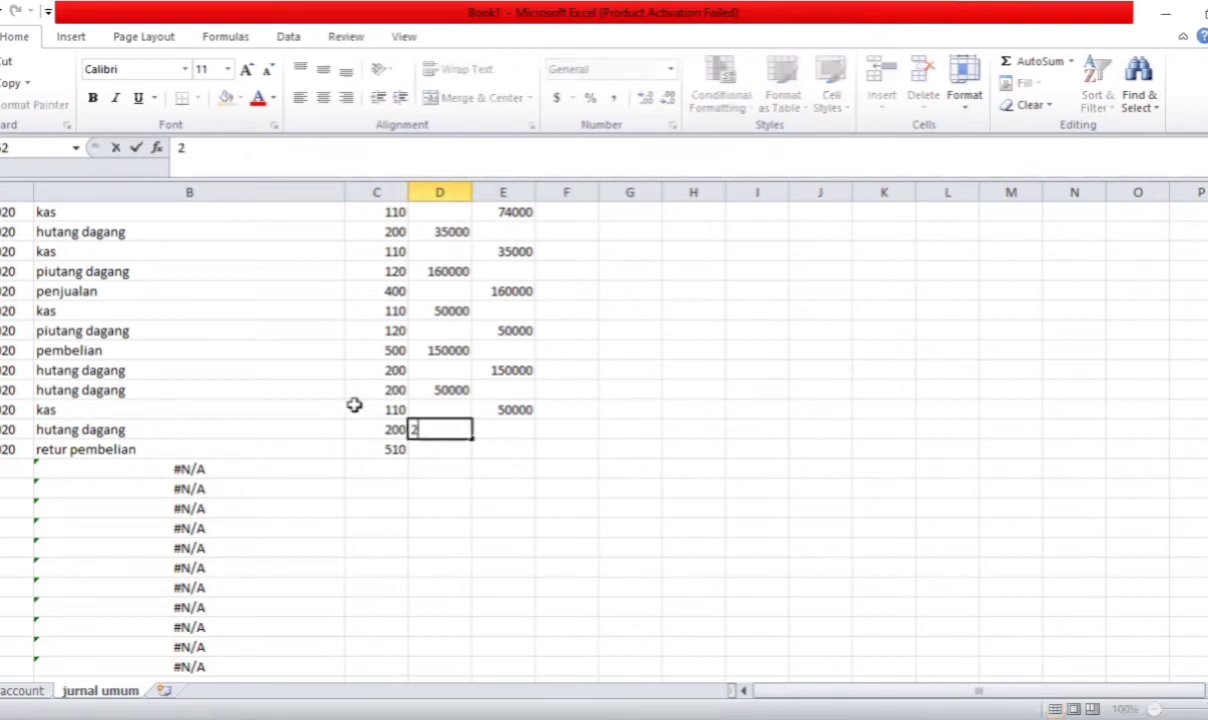
type("5000")
key("Return")
left_click(509, 448)
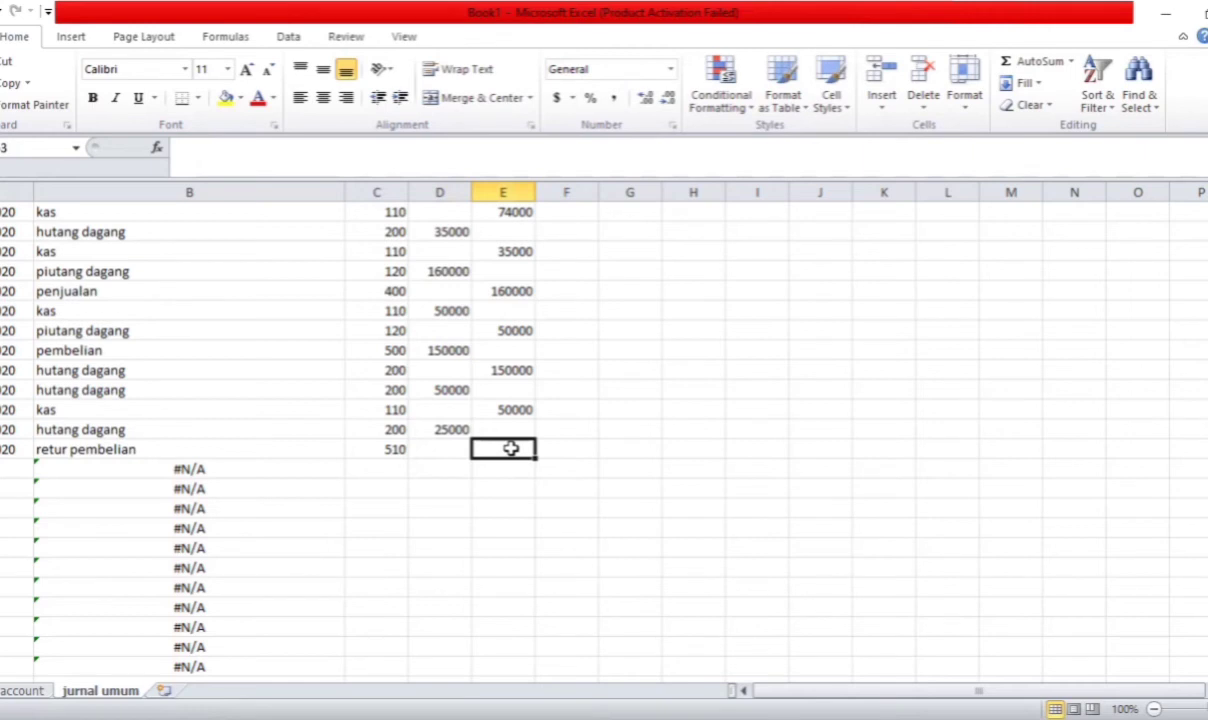
type("25000")
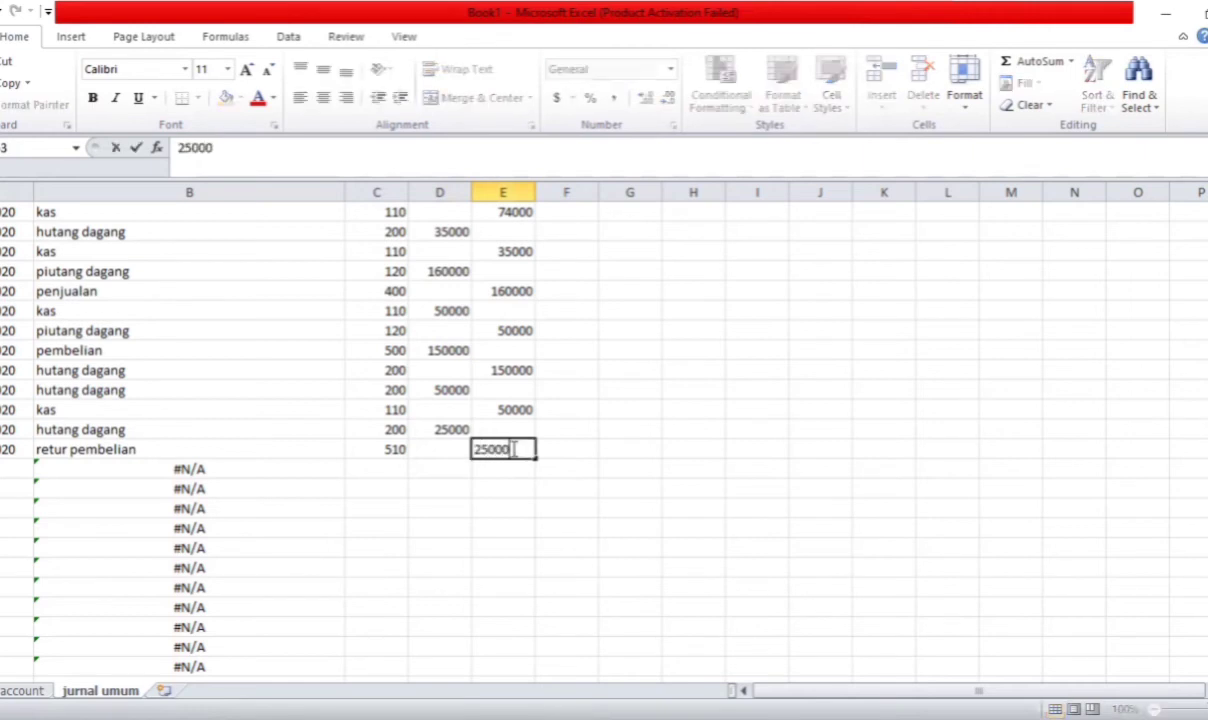
key("Return")
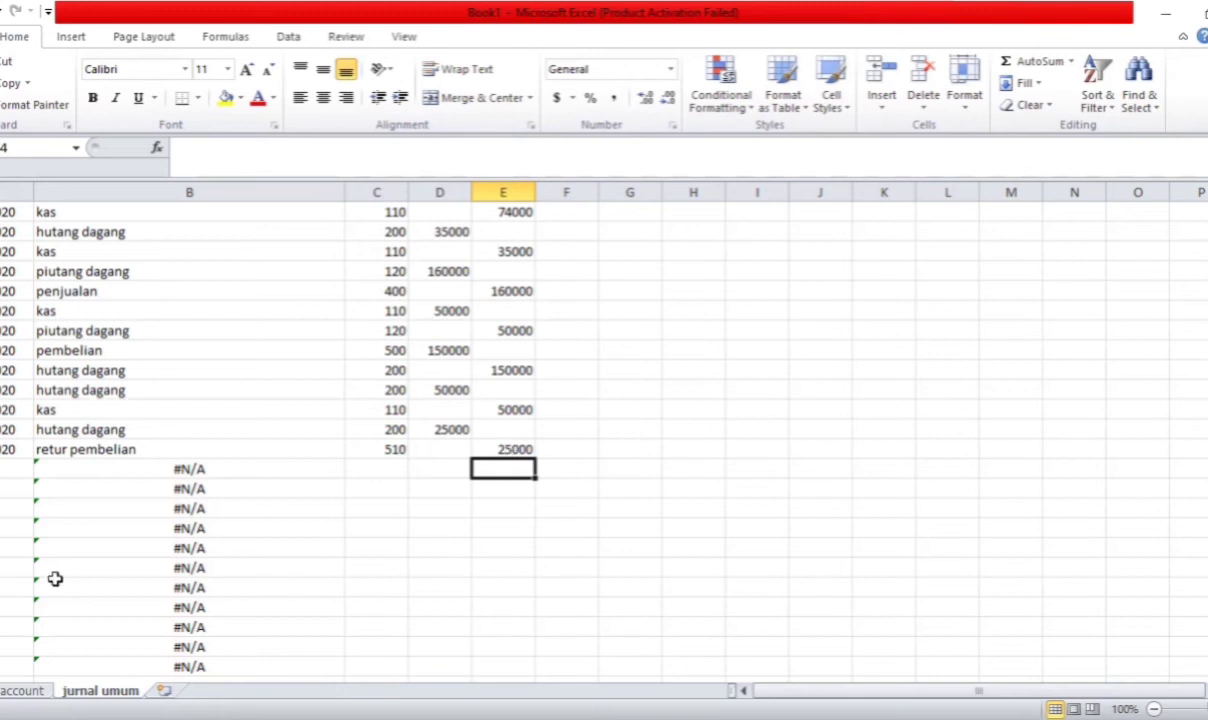
Enter the date 28/1/2020 in the first empty row below retur pembelian and copy it to the row beneath
left_click(10, 469)
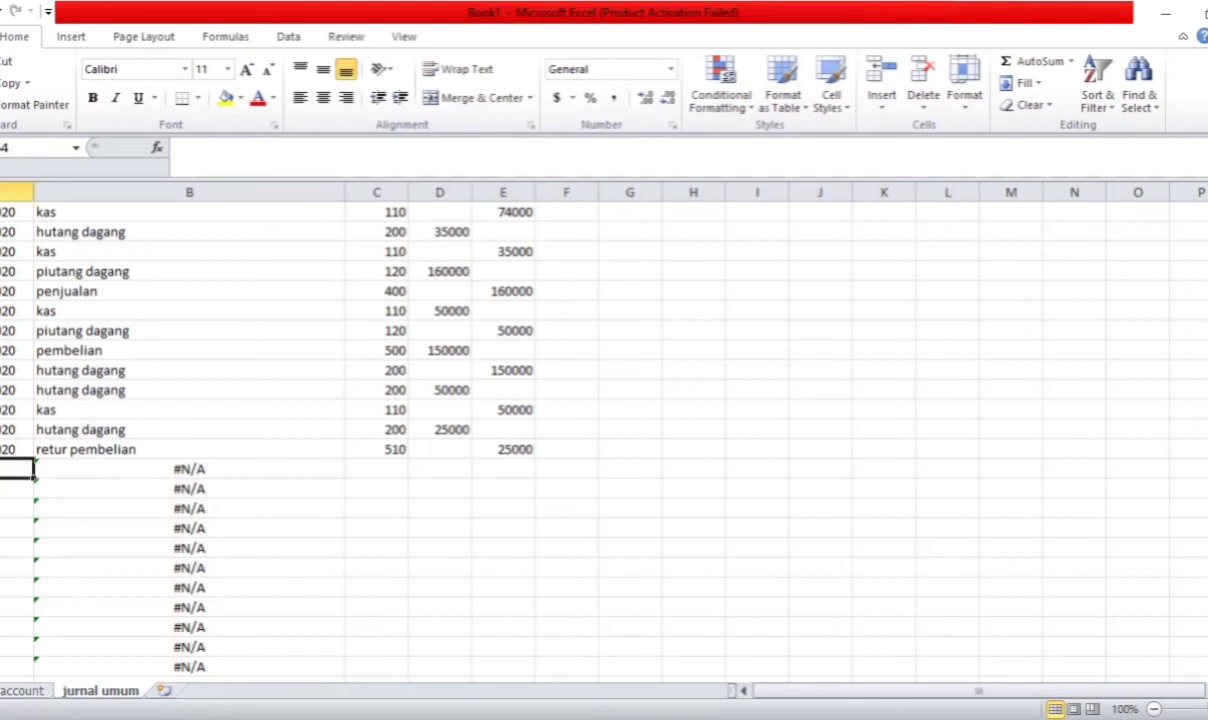
type("28/")
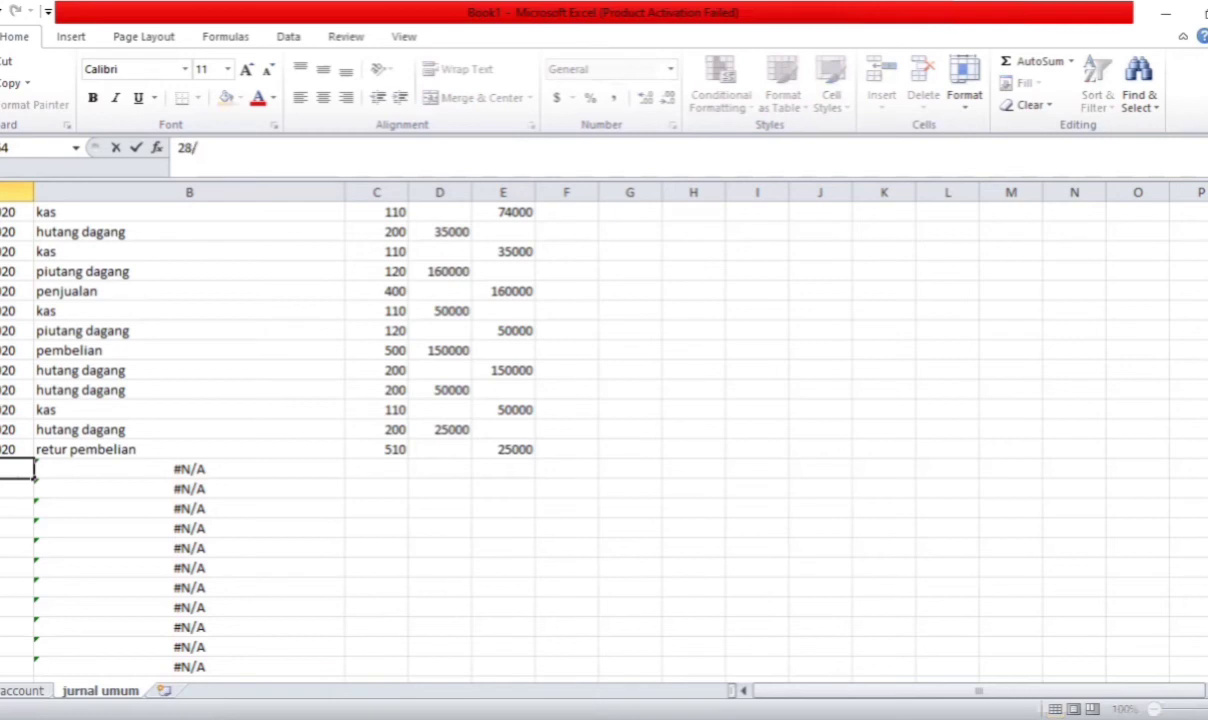
type("1.")
type("/2020")
key("Return")
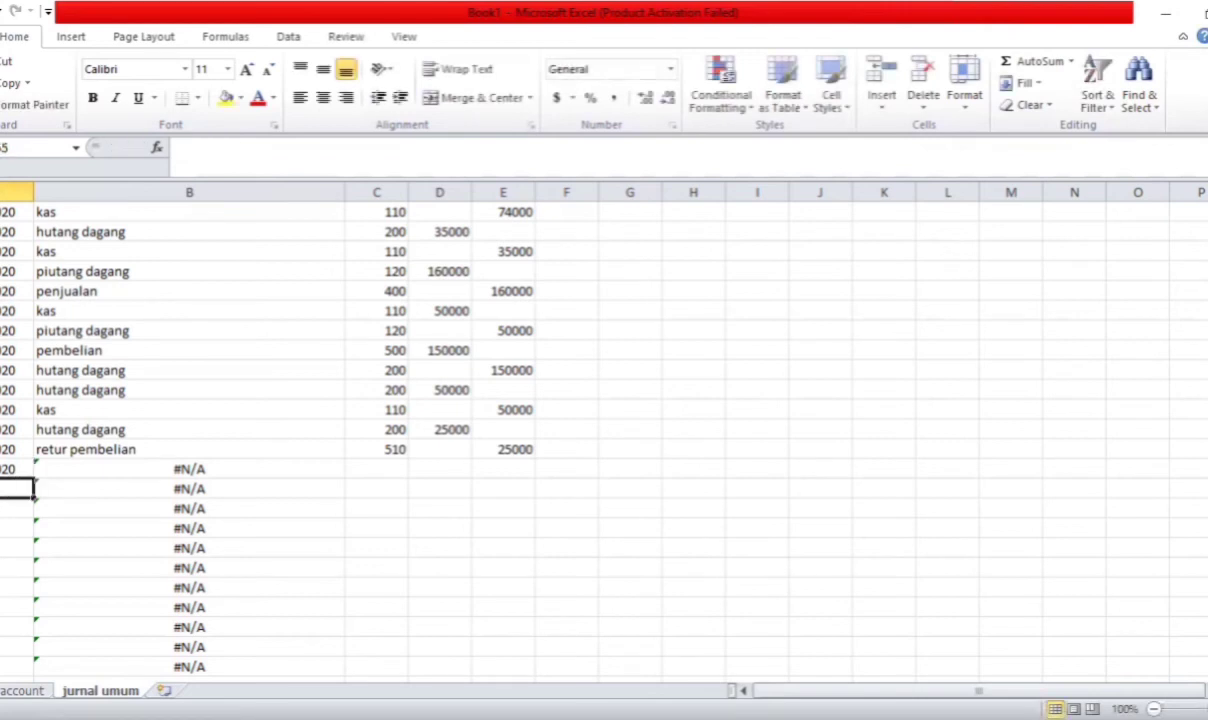
key("Up")
key("ctrl+c")
key("Down")
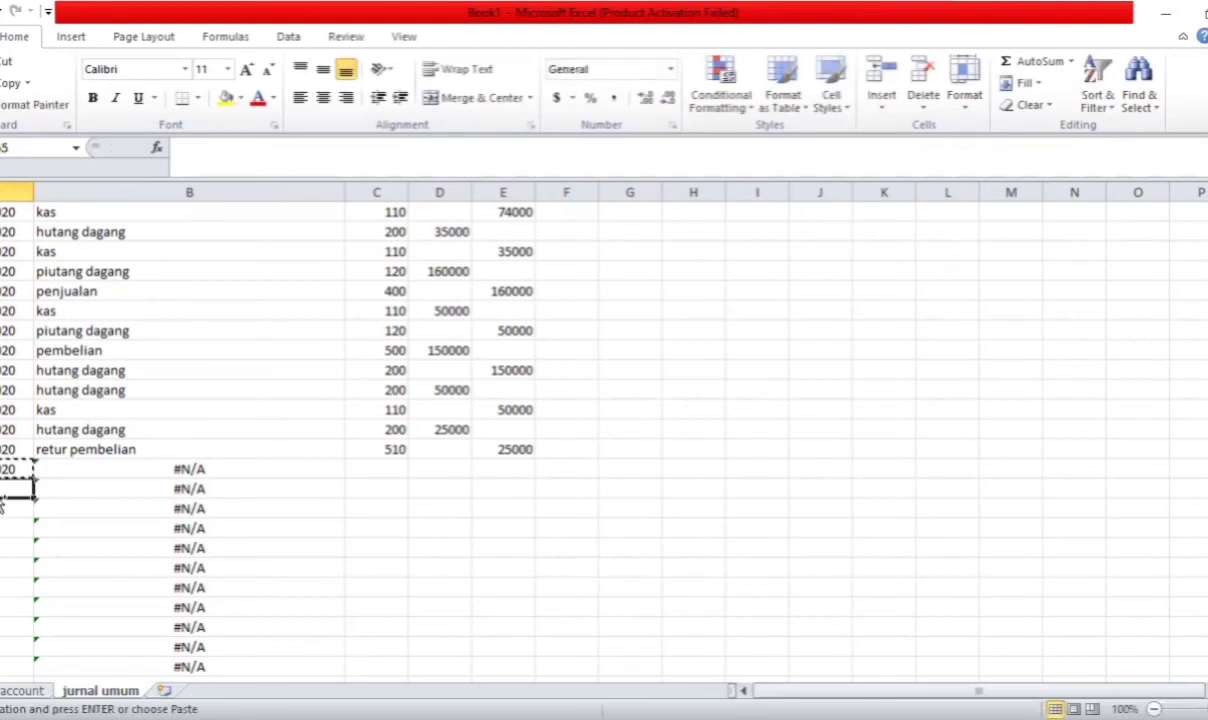
key("ctrl+v")
Enter account number 120 in the first 28/1/2020 row and 400 in the second
left_click(396, 468)
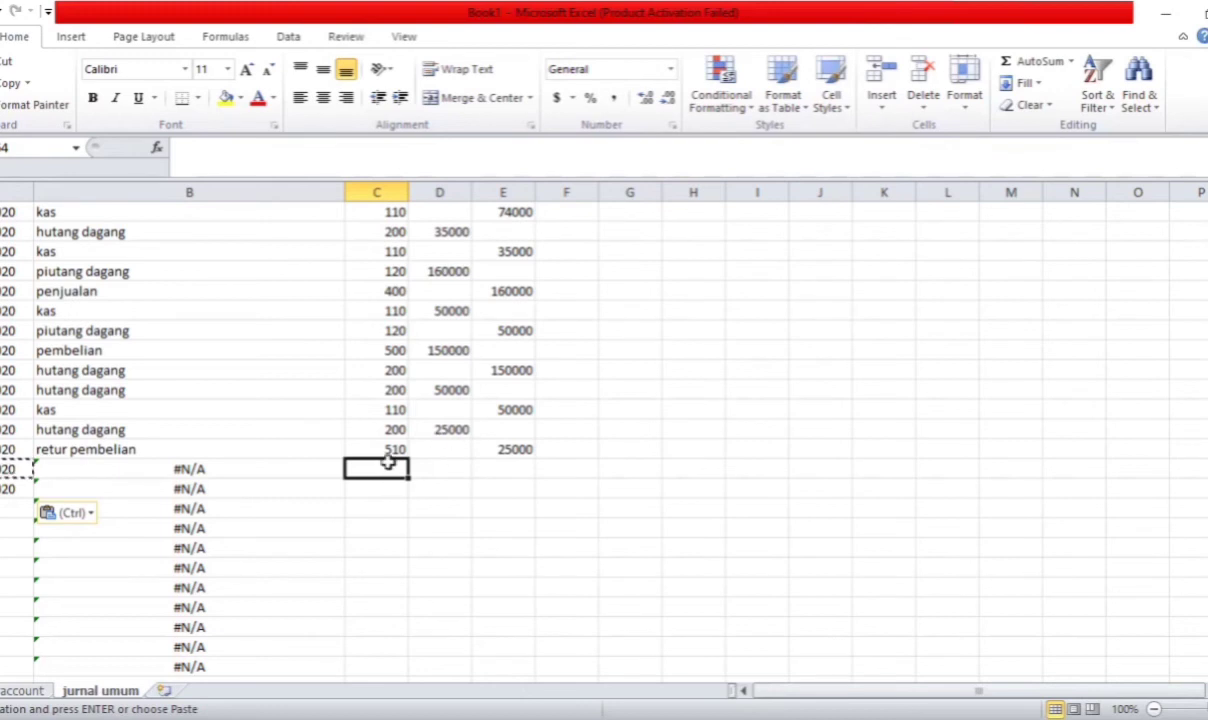
type("120")
key("Return")
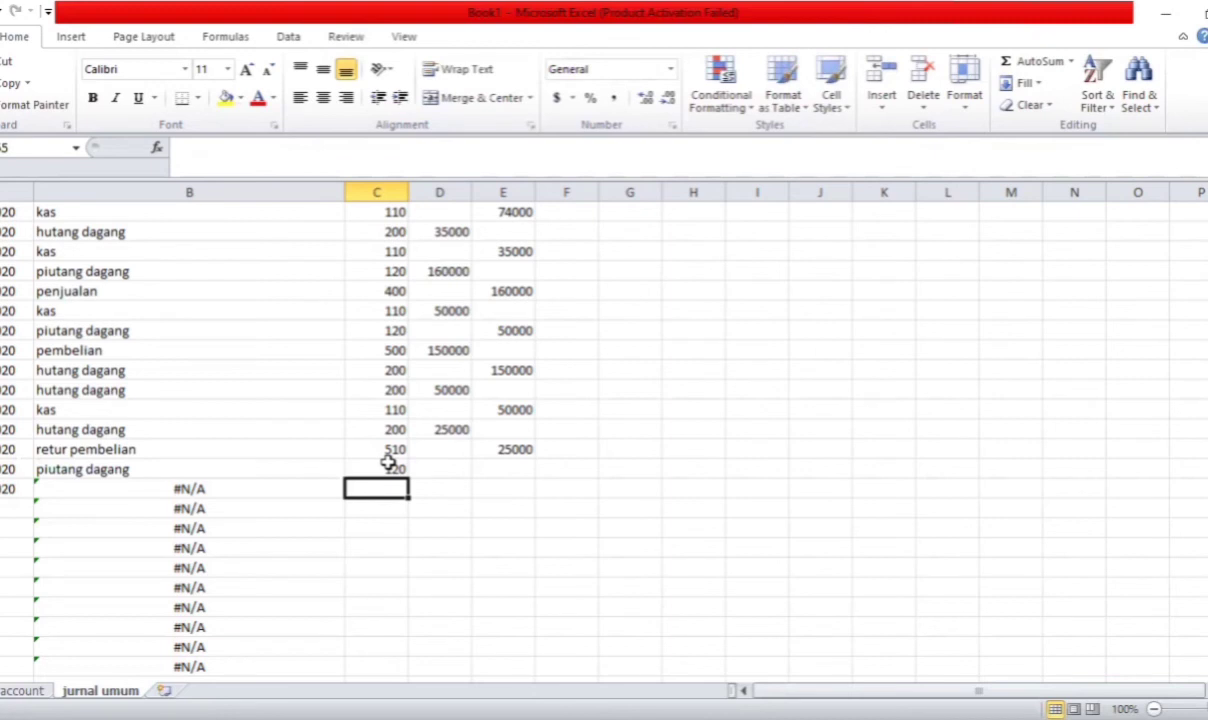
type("400")
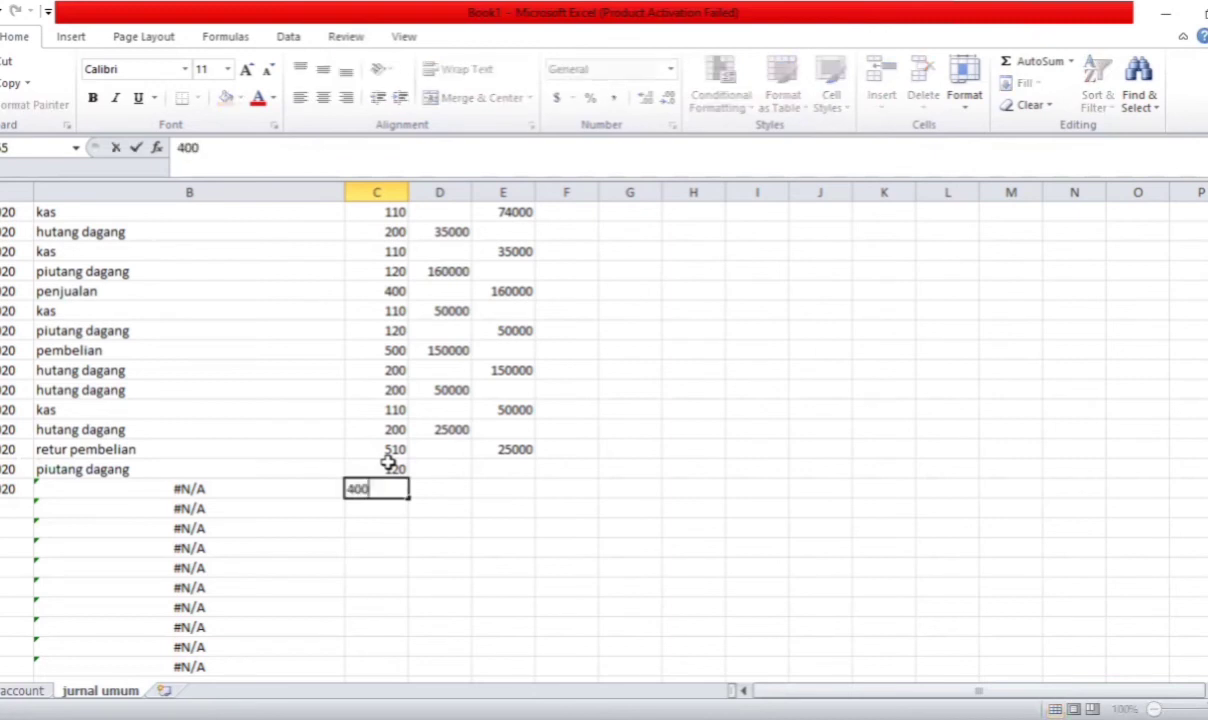
key("Return")
Enter a debit of 250000 in the 28/1/2020 piutang dagang row and a credit of 250000 in the penjualan row
left_click(429, 468)
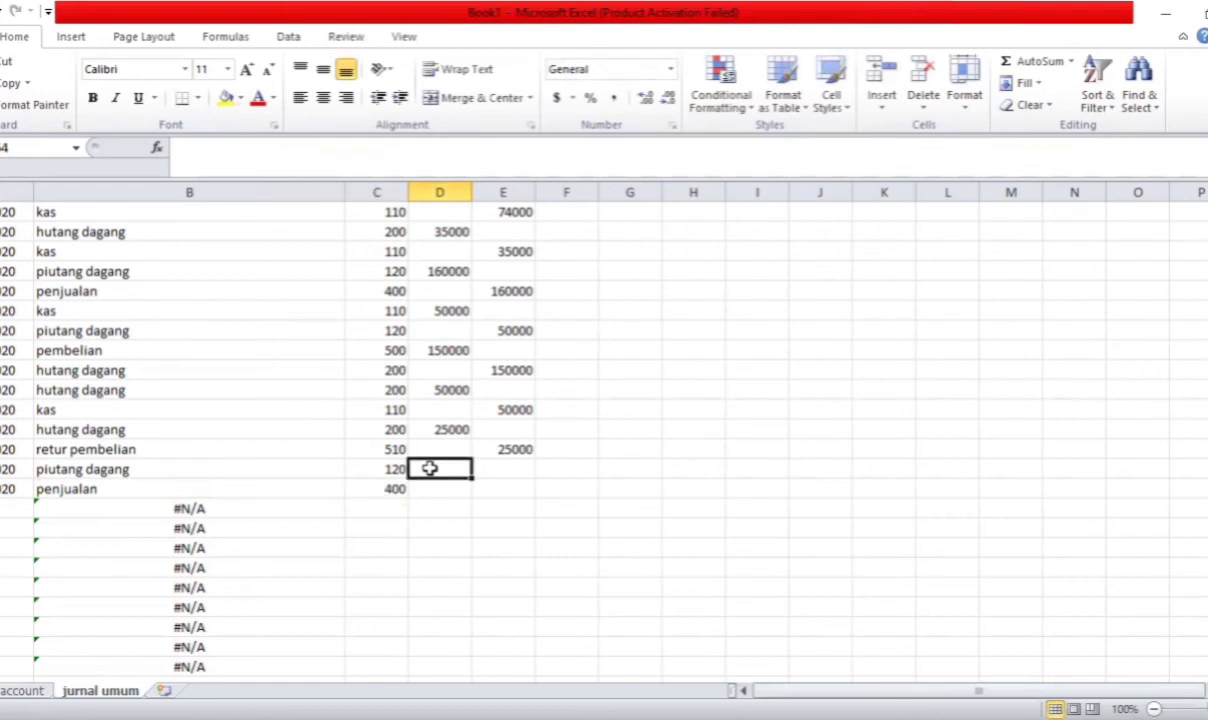
type("25")
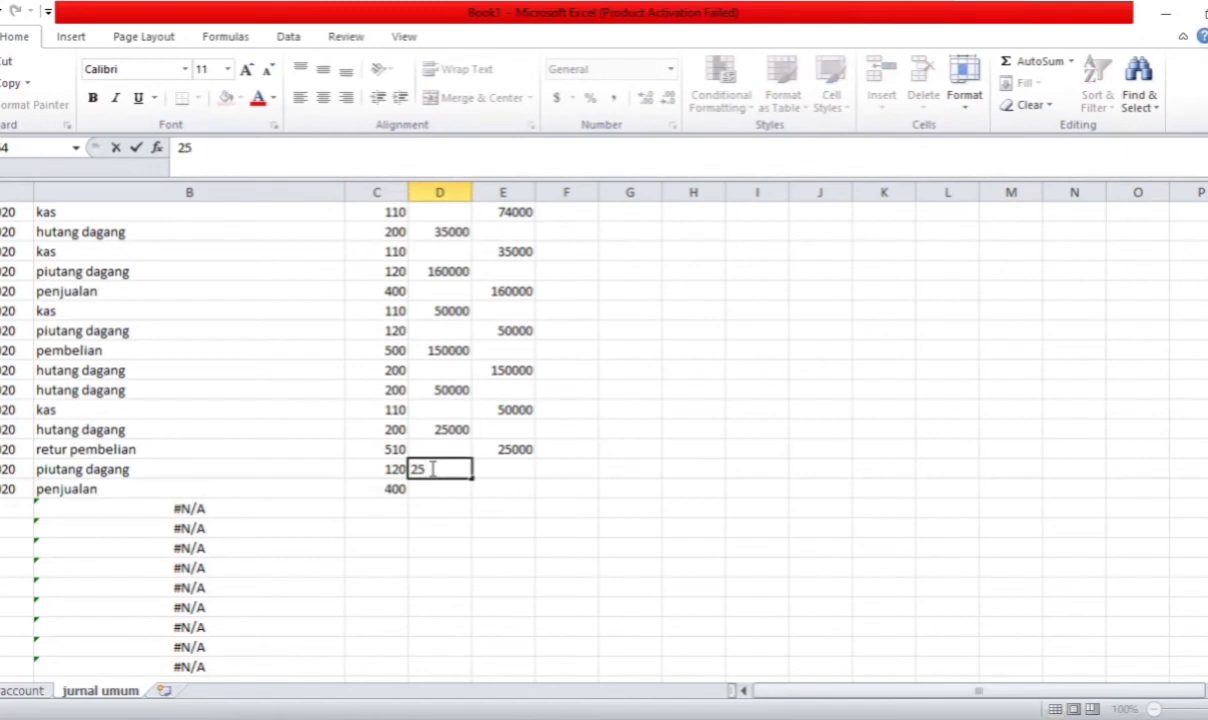
type("0000")
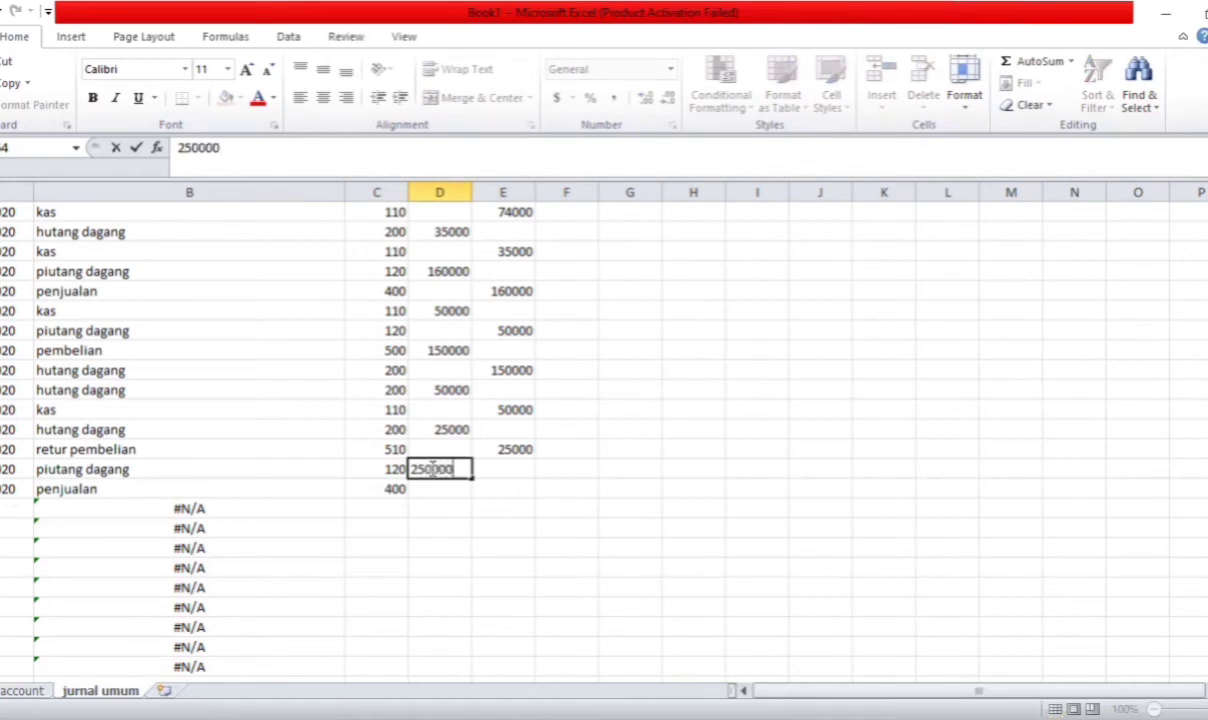
left_click(489, 487)
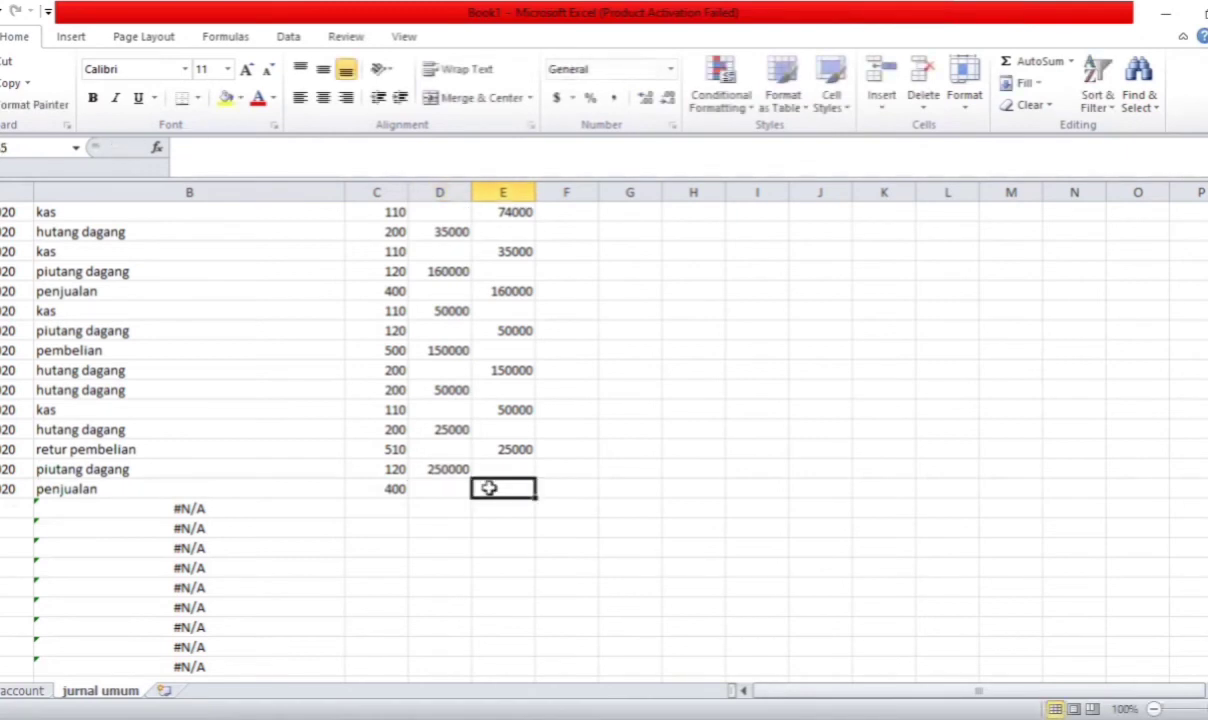
type("250")
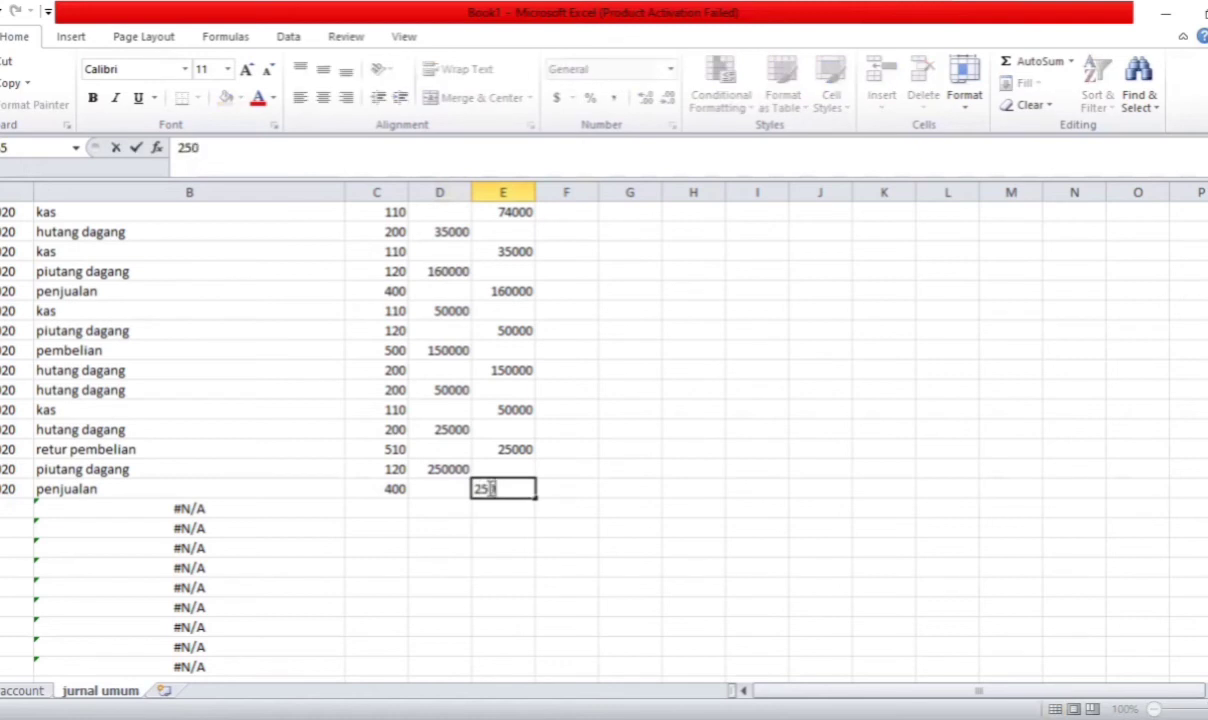
type("000")
key("Return")
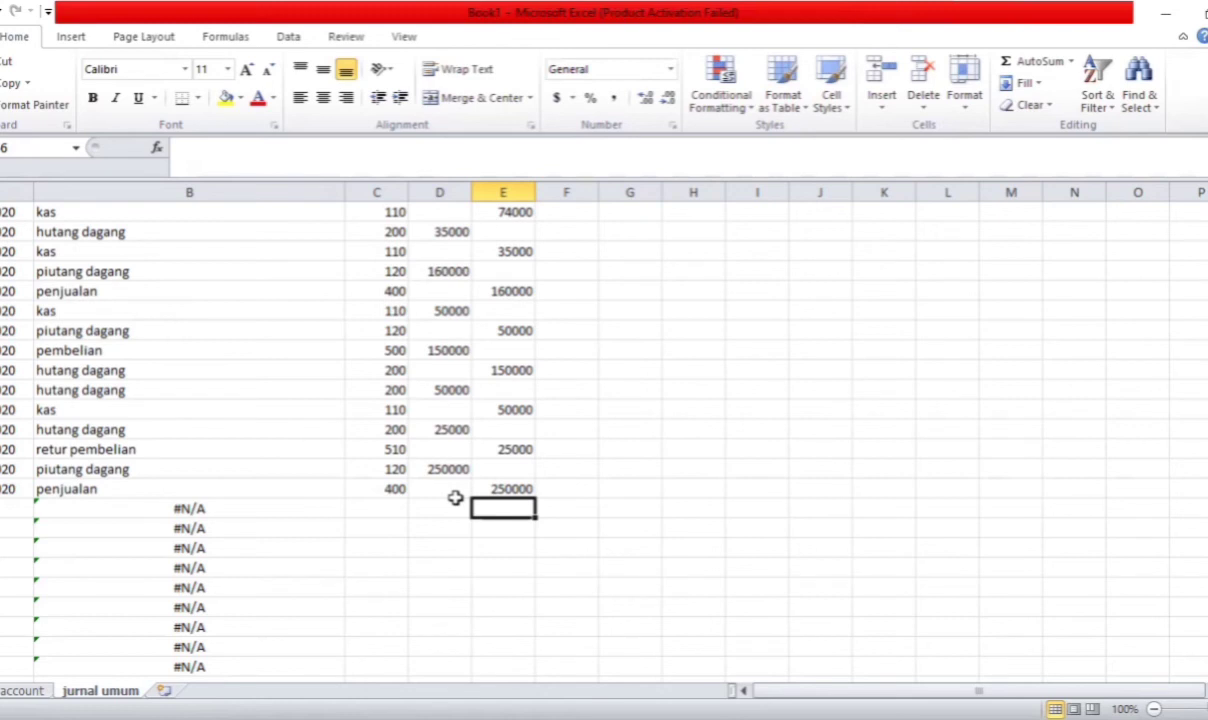
Enter the date 29/1/2020 in the first empty row below the last penjualan row and copy it to the row beneath
left_click(10, 508)
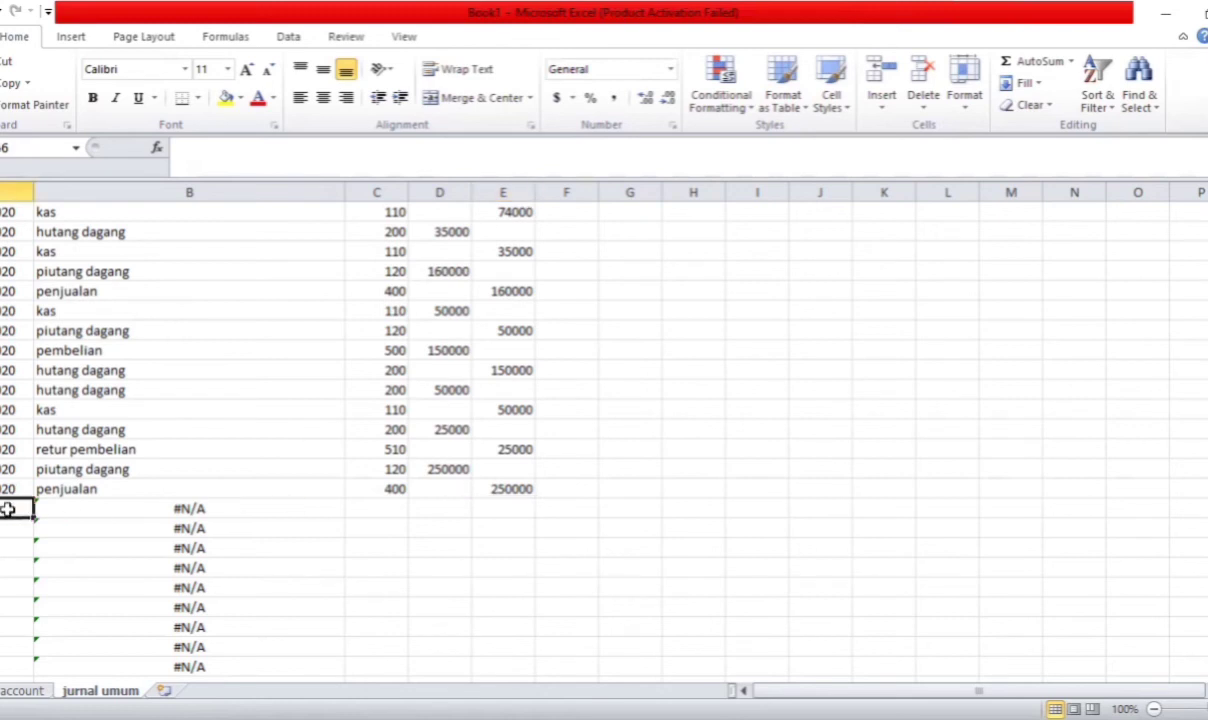
type("29")
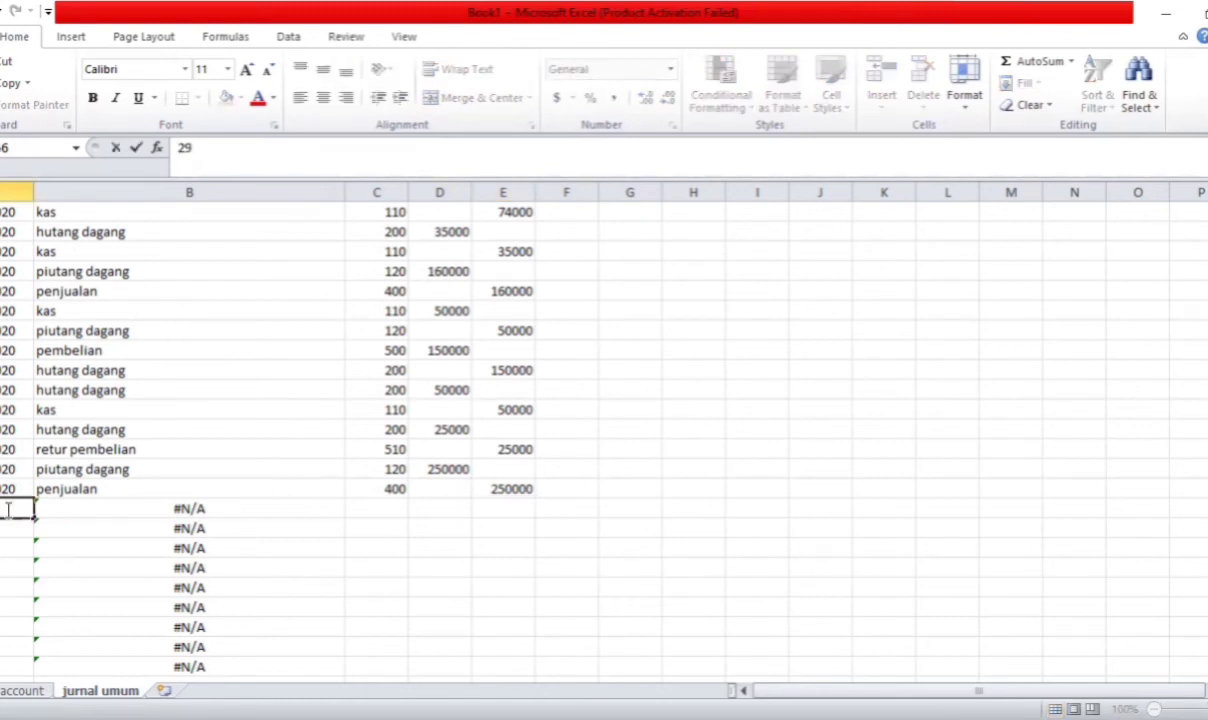
type("/1/2020")
left_click(35, 517)
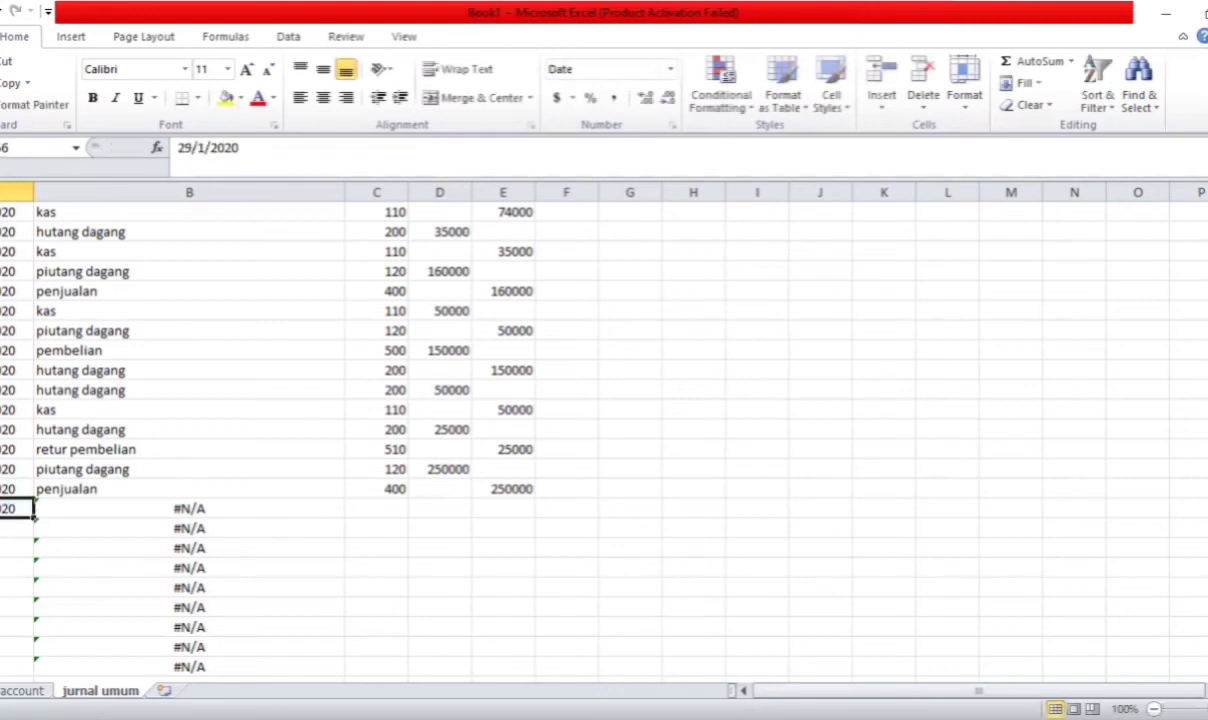
key("ctrl+c")
key("Down")
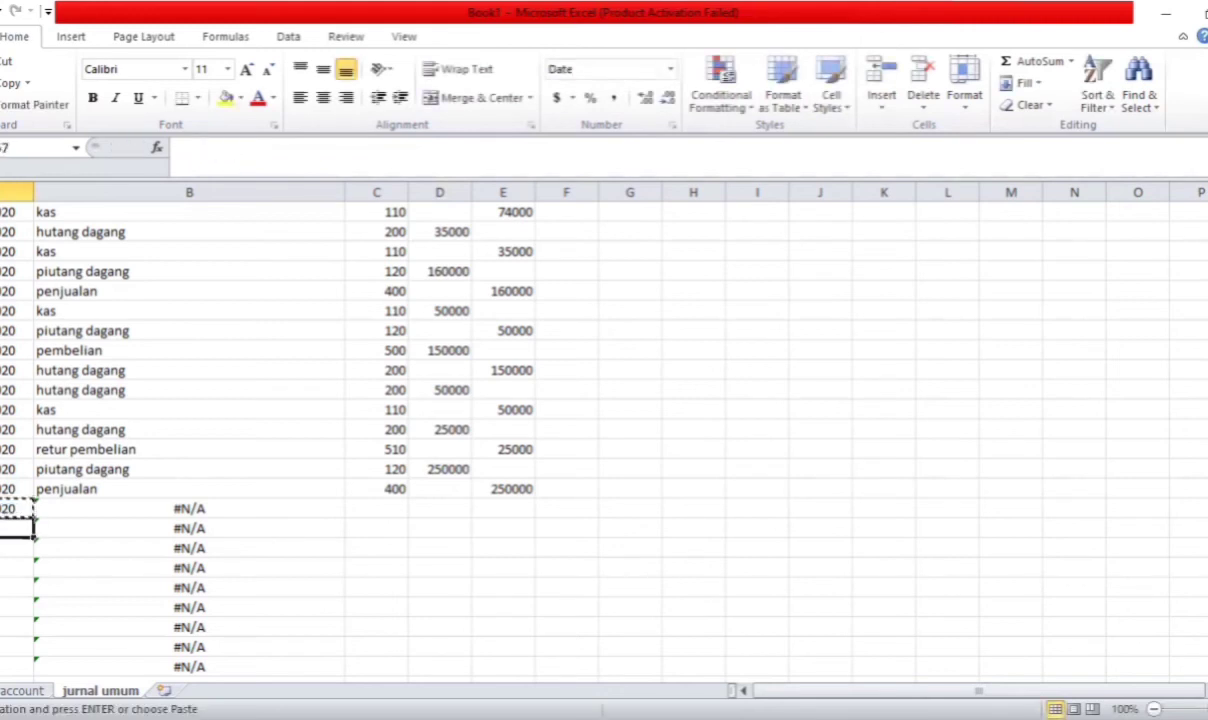
key("ctrl+v")
Enter account number 130 in the first 29/1/2020 row and 200 in the second
left_click(384, 505)
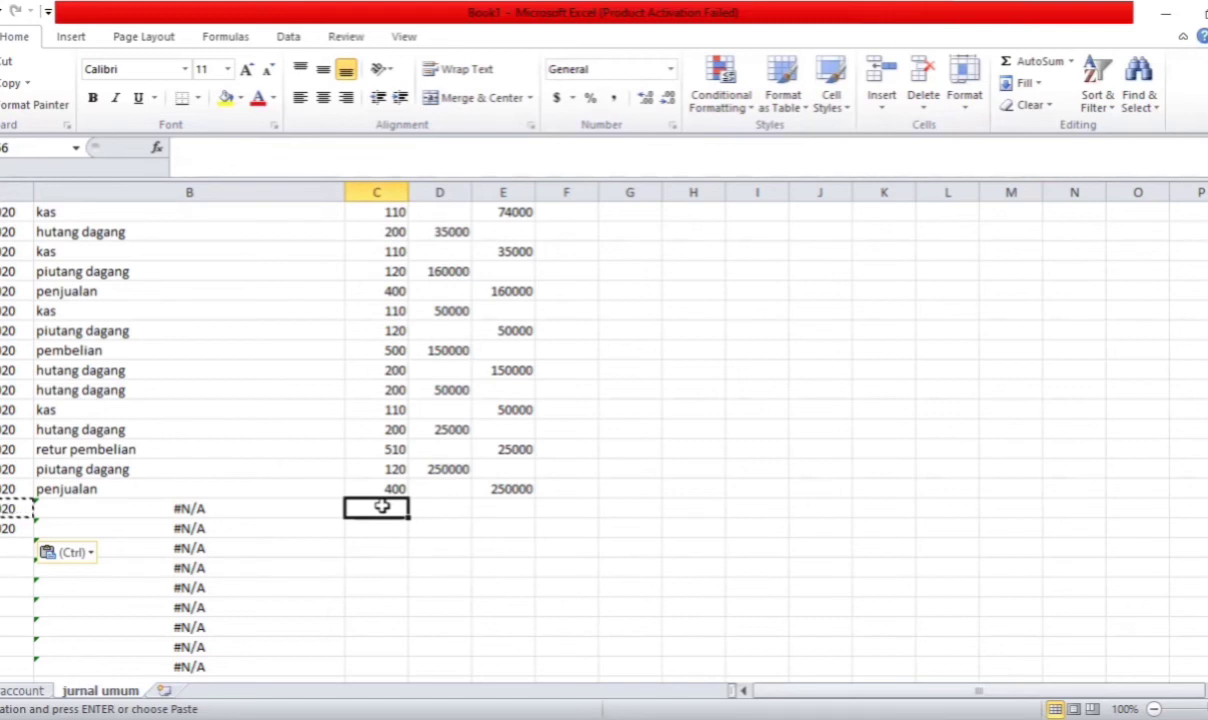
type("130")
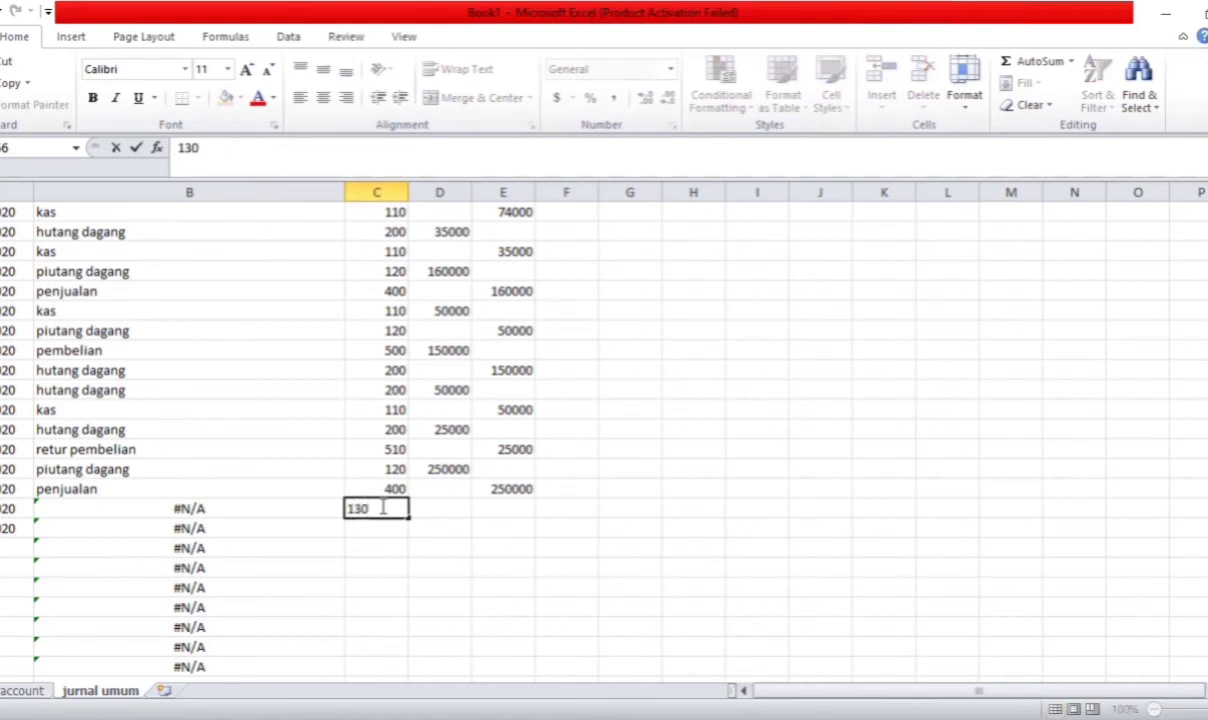
key("Return")
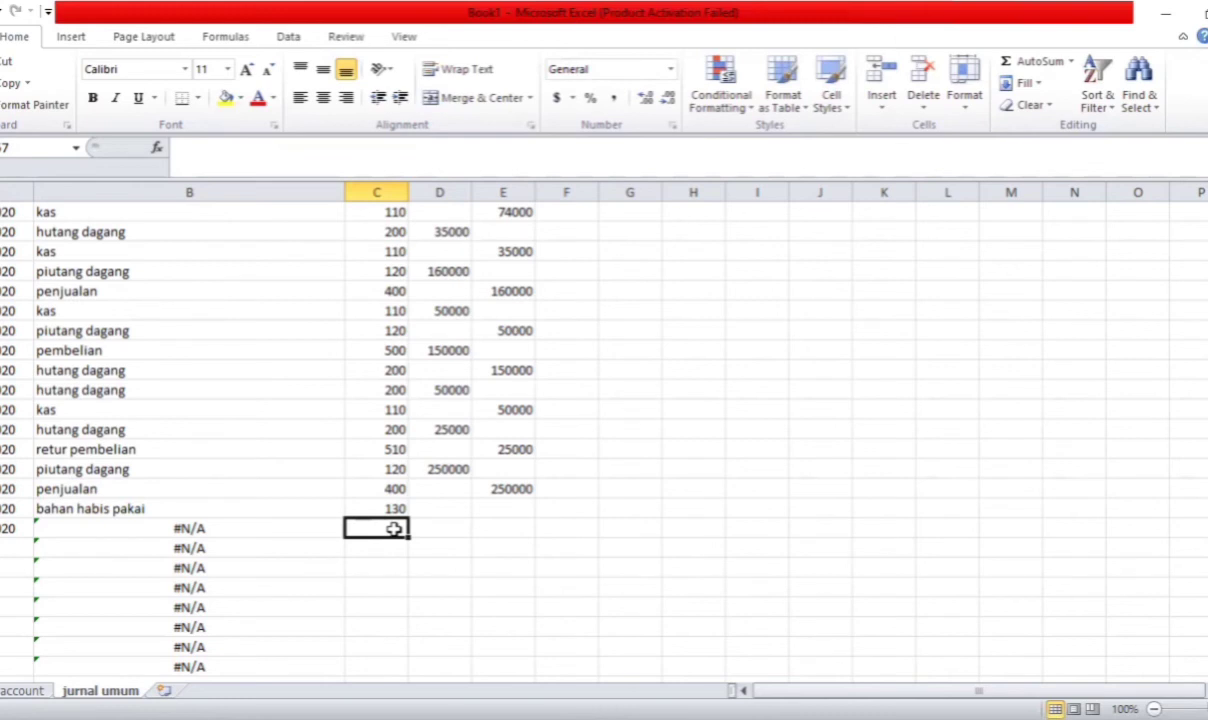
type("200")
key("Return")
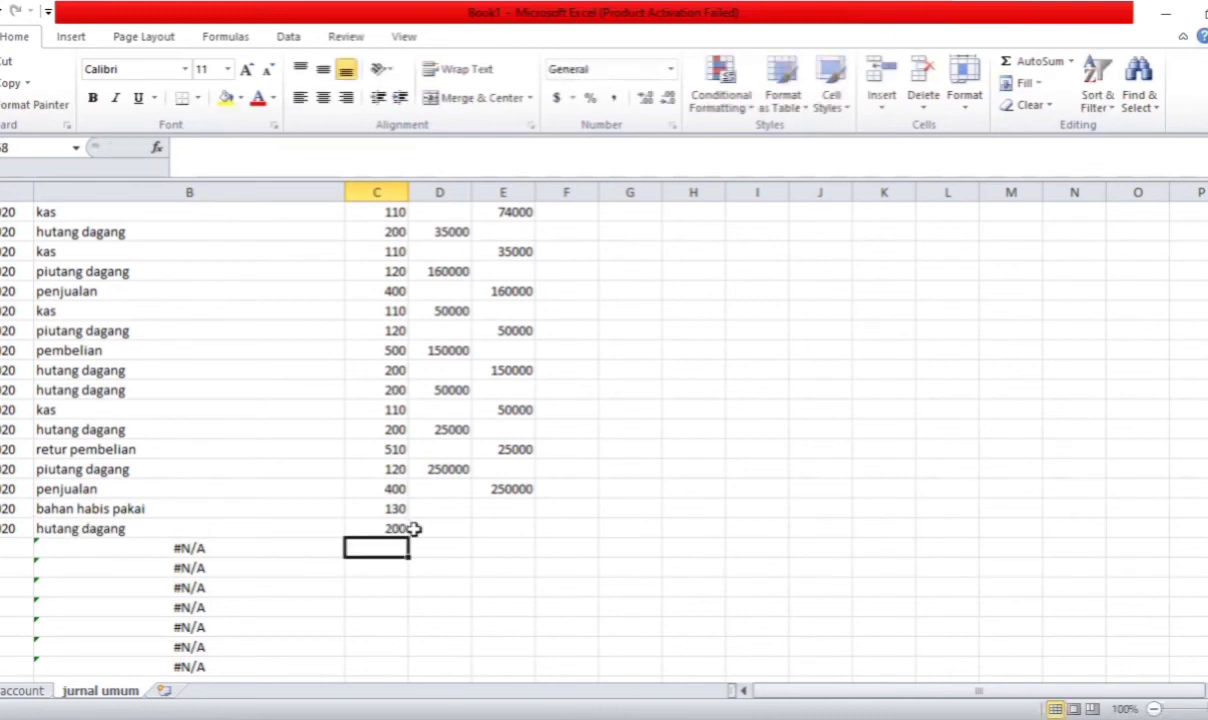
Enter a debit of 30000 in the bahan habis pakai row and a credit of 30000 in the hutang dagang row beneath it
left_click(457, 507)
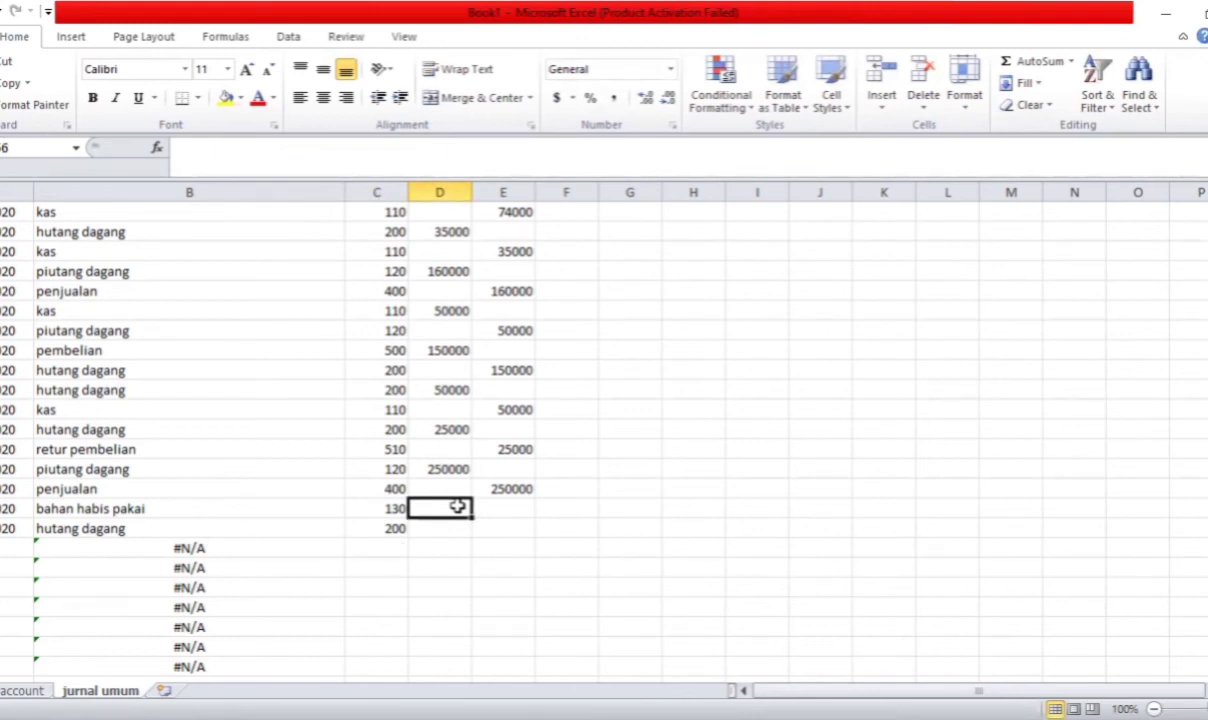
type("30000")
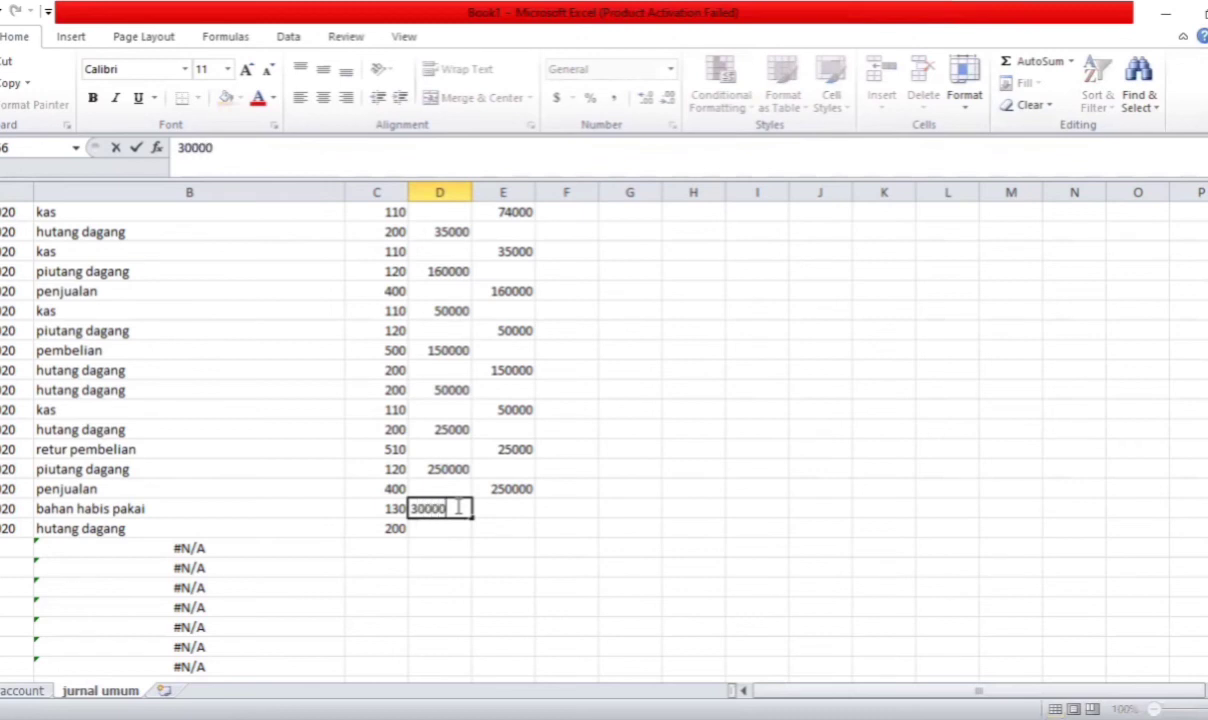
key("Return")
left_click(506, 527)
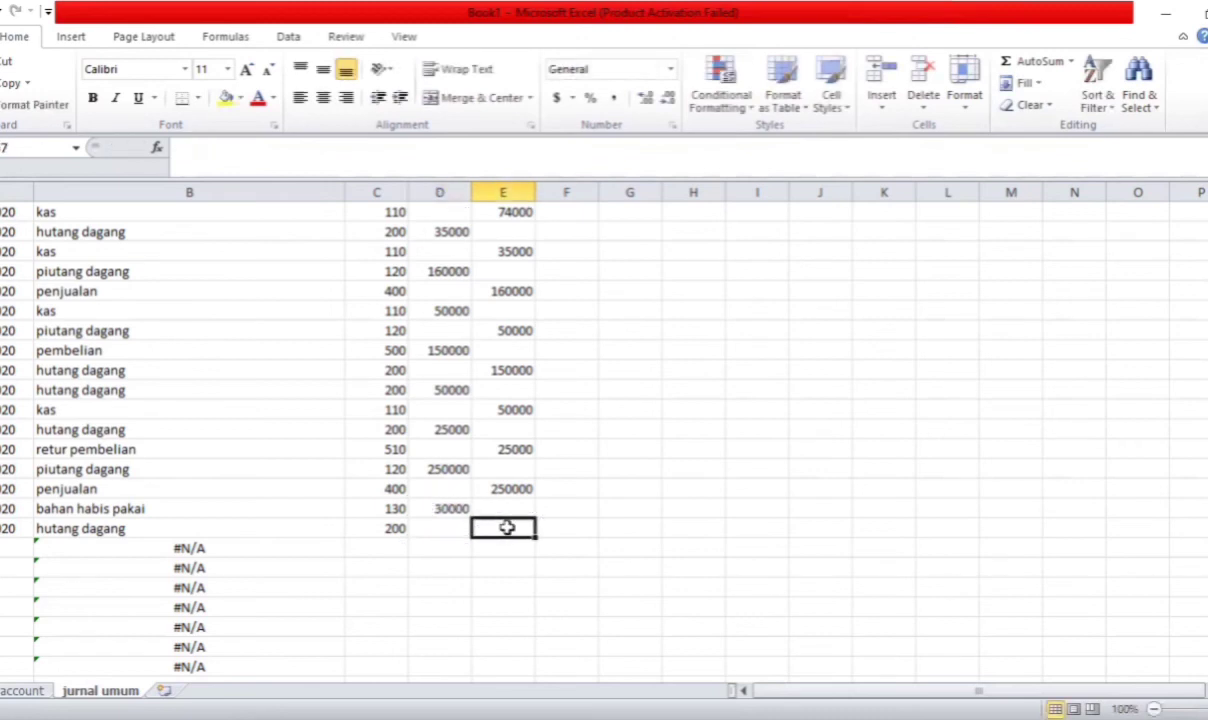
type("30000")
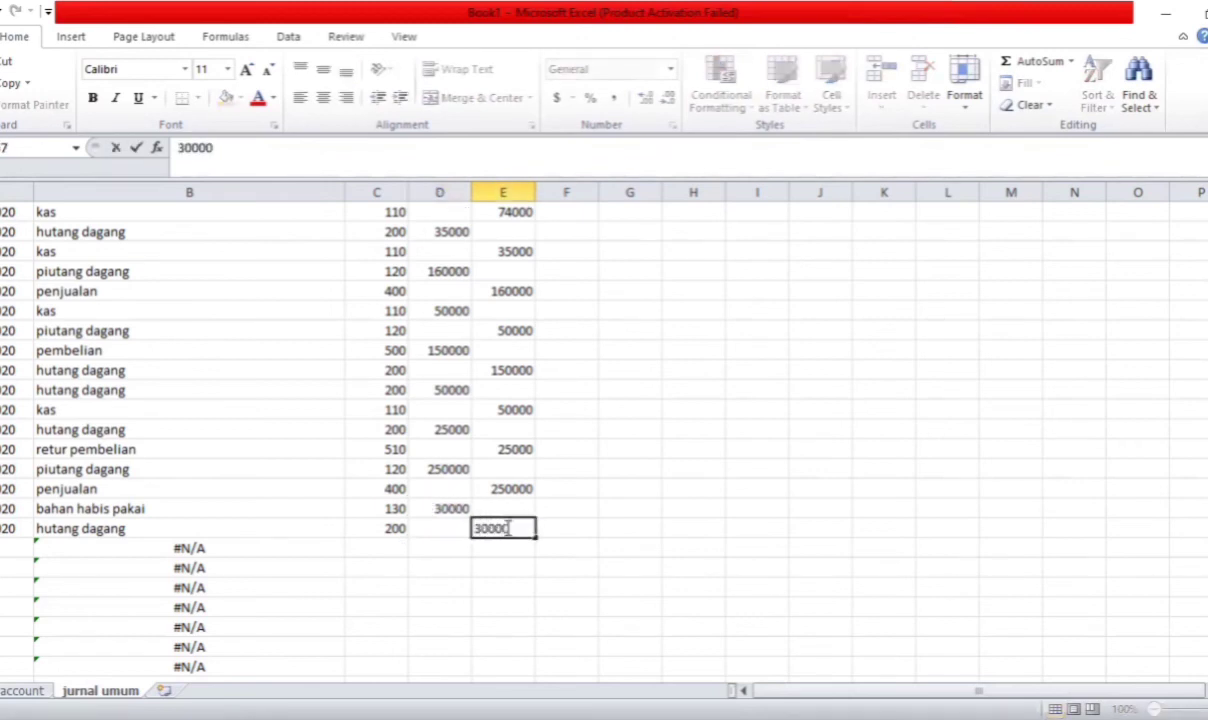
key("Return")
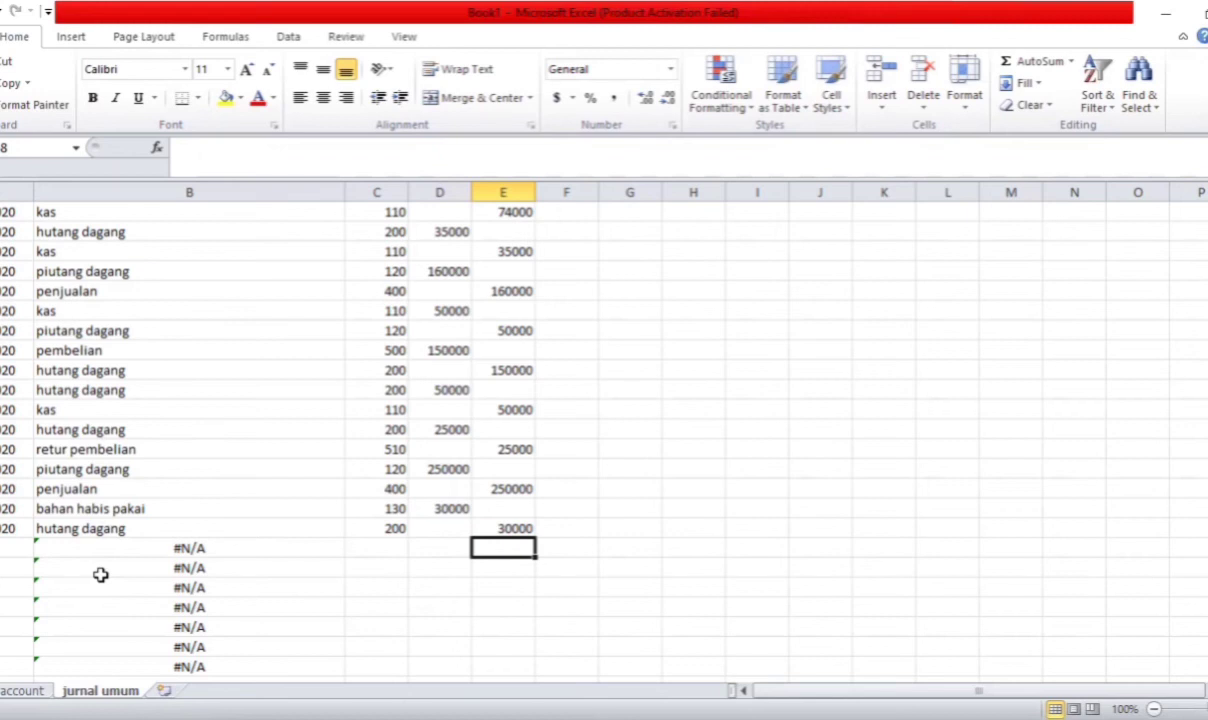
Enter the date 30/1/2020 in the first empty row below the last hutang dagang row and copy it to the two rows beneath
left_click(5, 549)
type("30/1/2020")
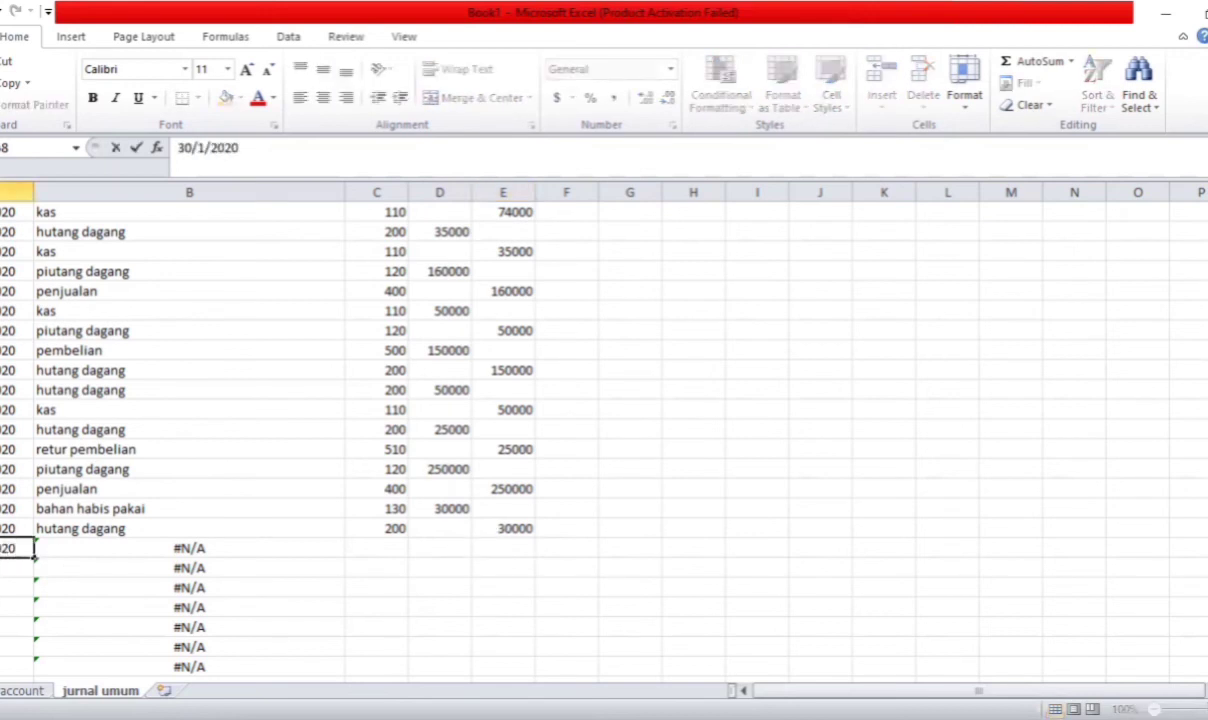
left_click(10, 588)
key("Up")
key("Up")
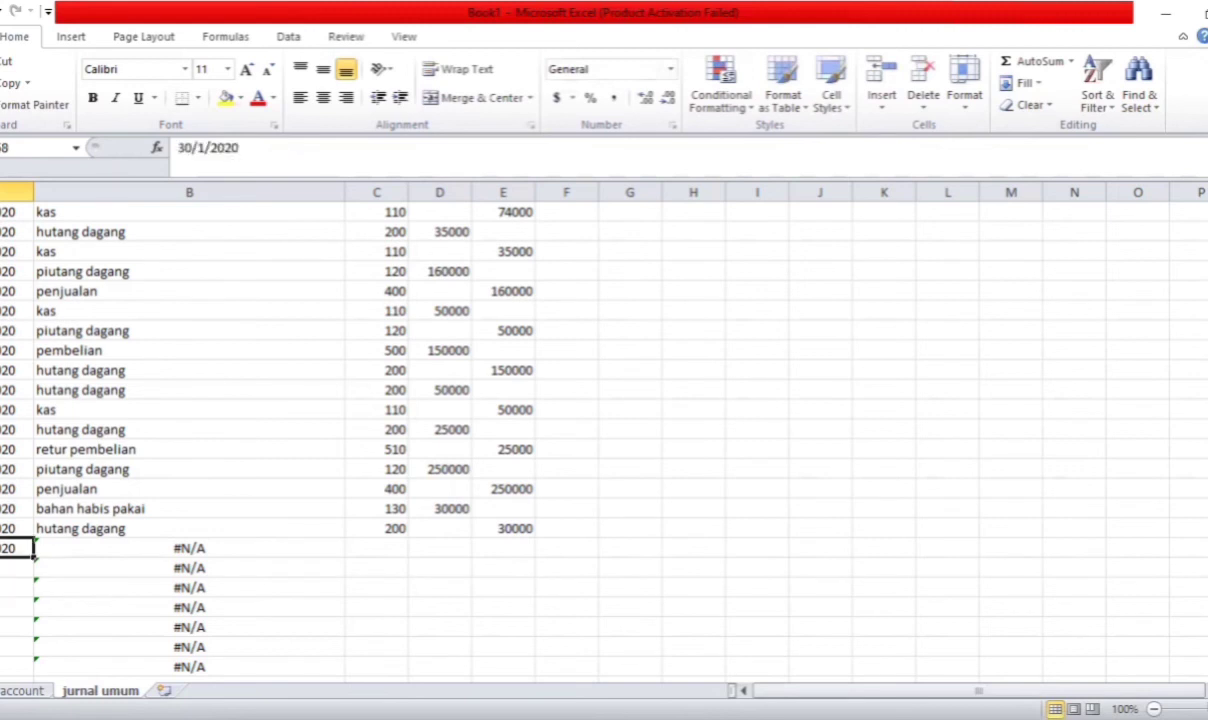
key("ctrl+c")
key("shift+Down")
key("shift+Down")
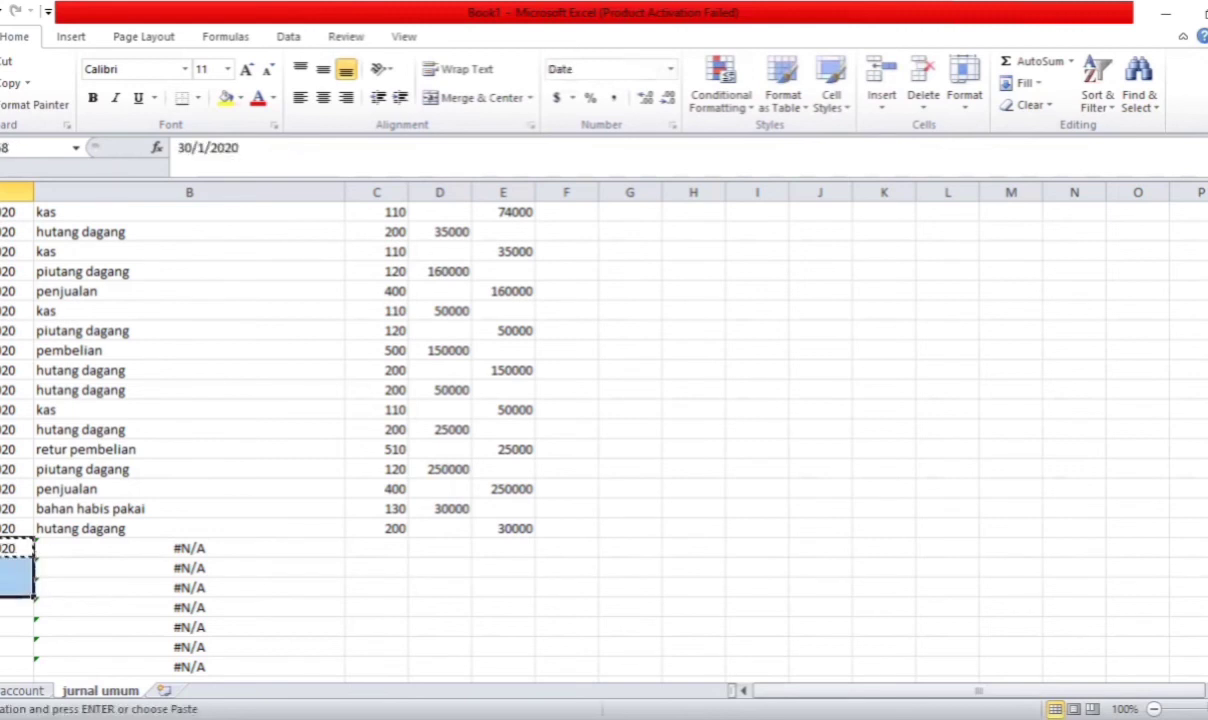
key("Return")
Enter account number 110 with a debit of 156800 in the first 30/1/2020 row
left_click(368, 549)
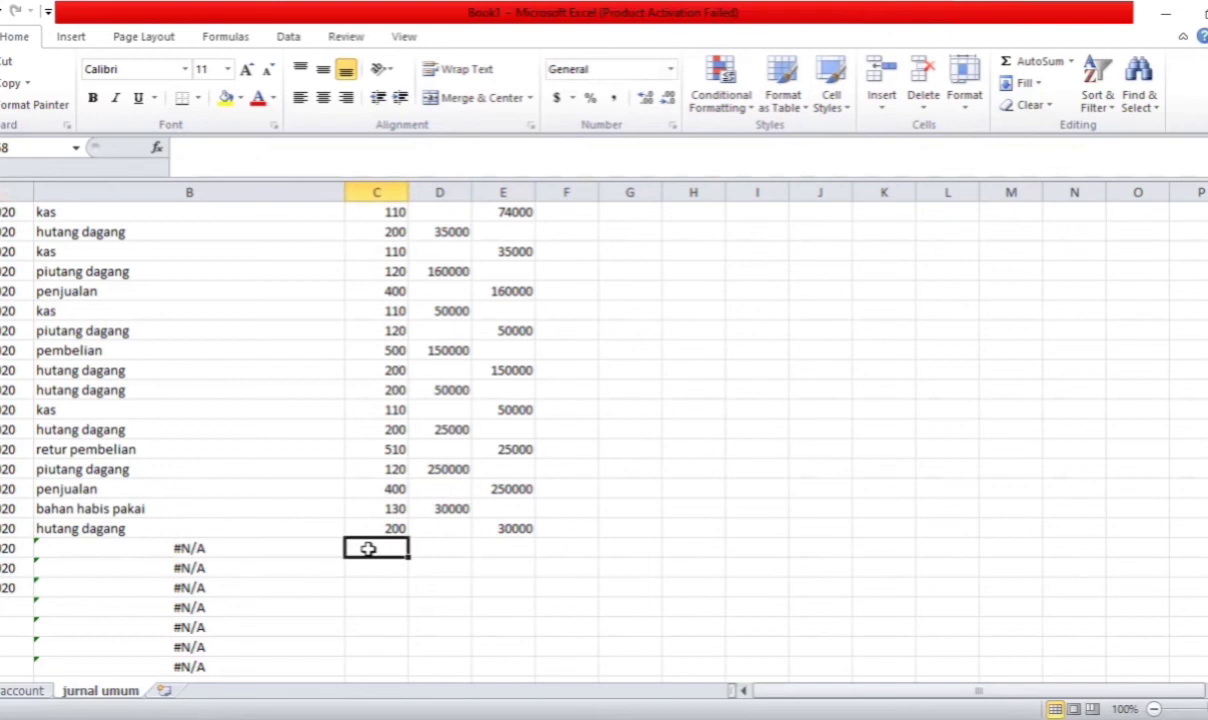
type("110")
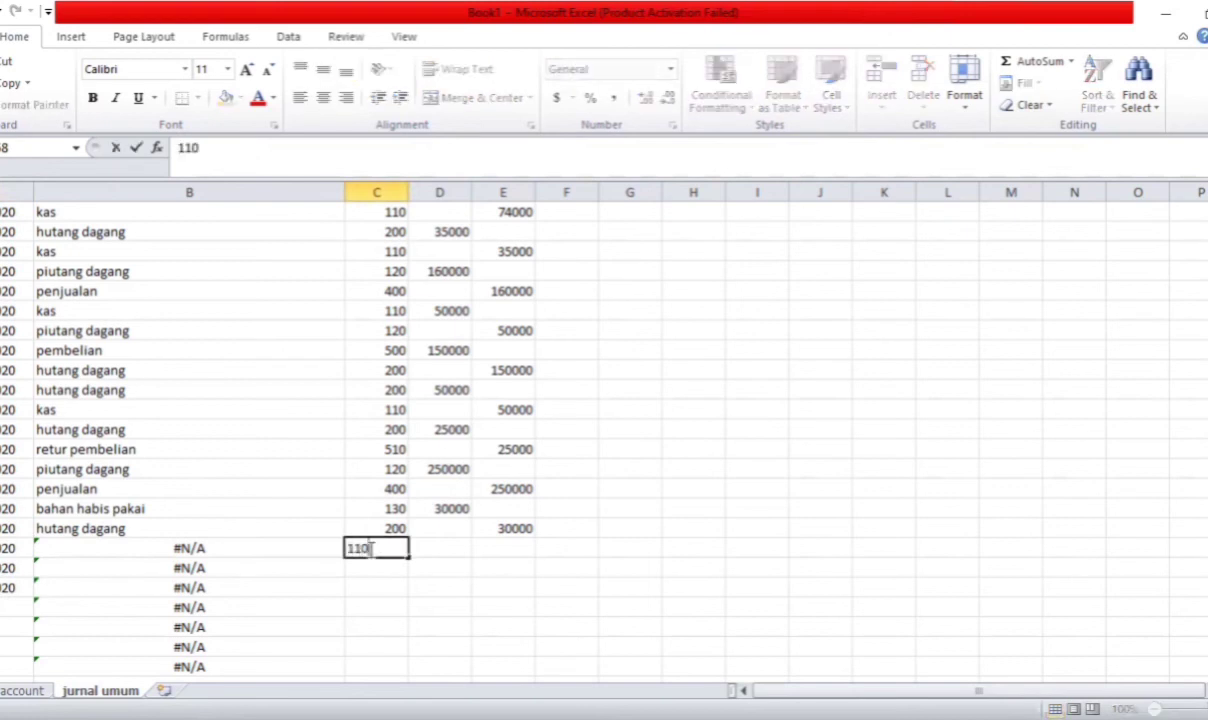
key("Return")
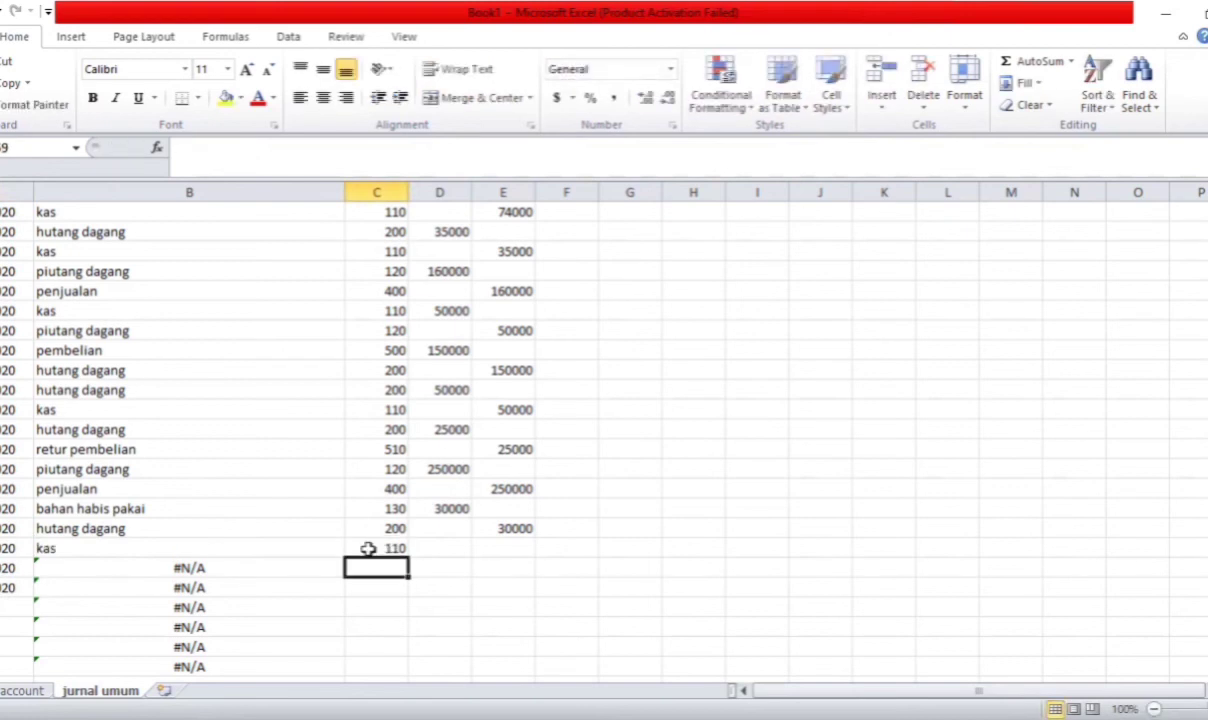
left_click(433, 547)
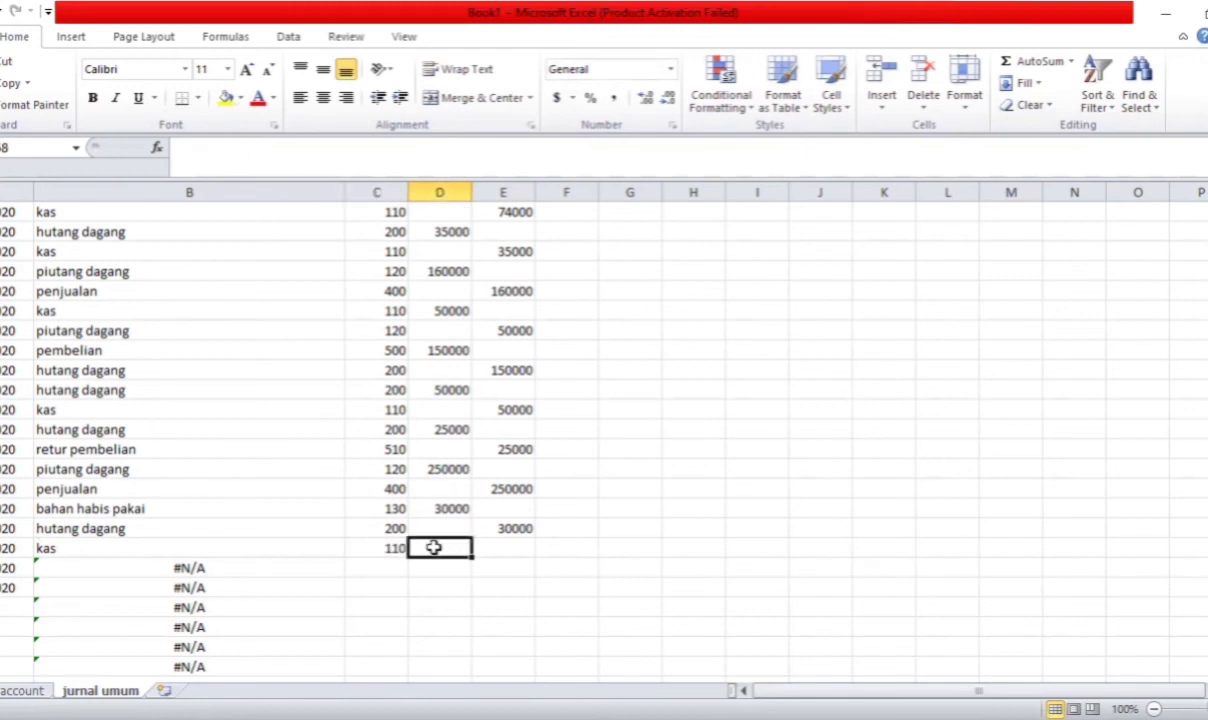
type("1")
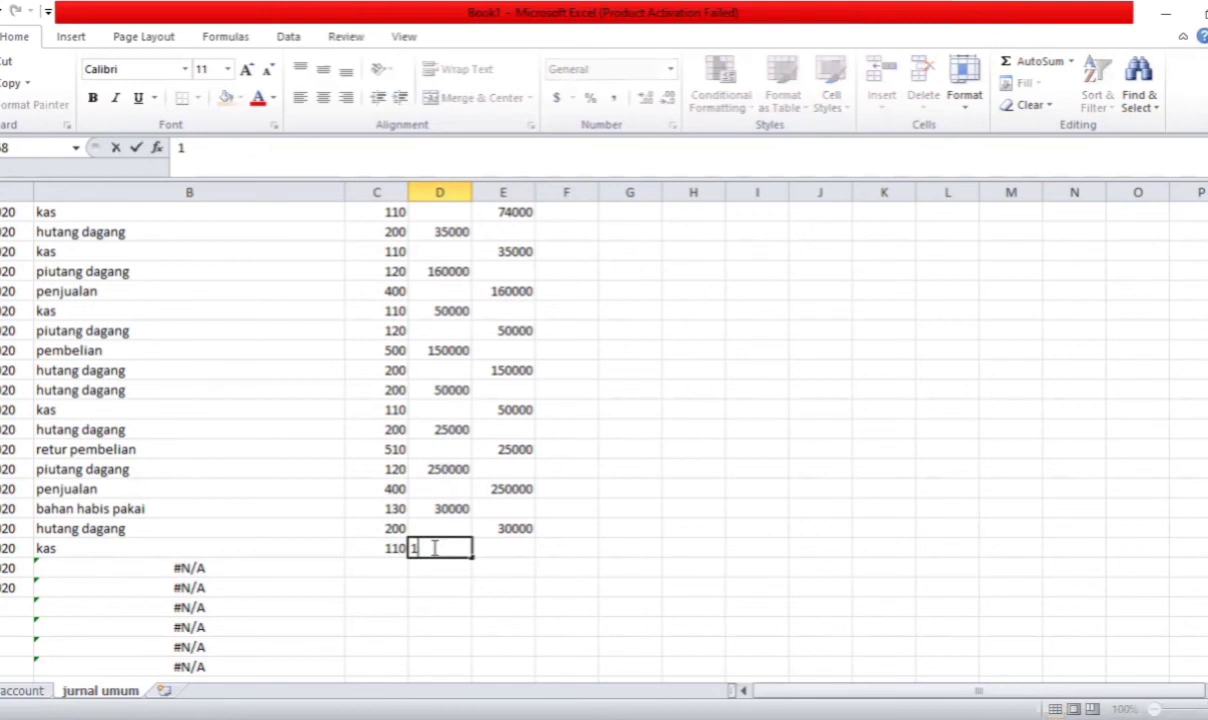
type("56800")
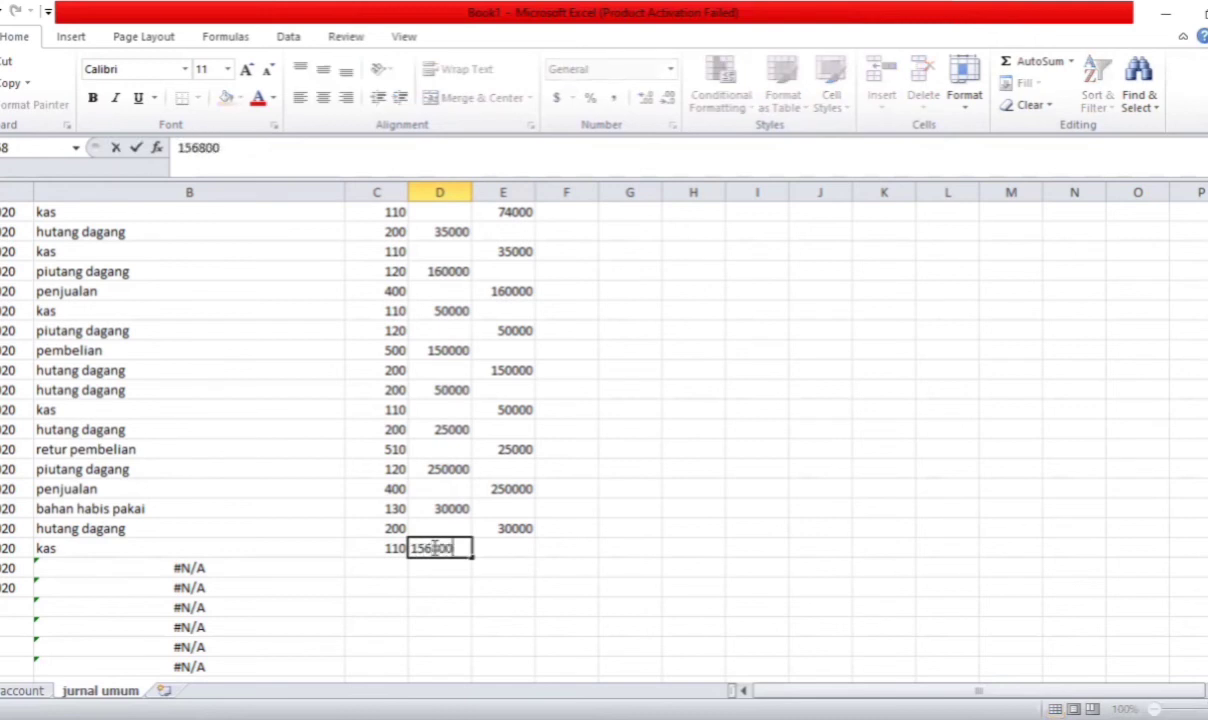
key("Return")
Enter account number 420 with a debit of 3200 in the second 30/1/2020 row
left_click(386, 568)
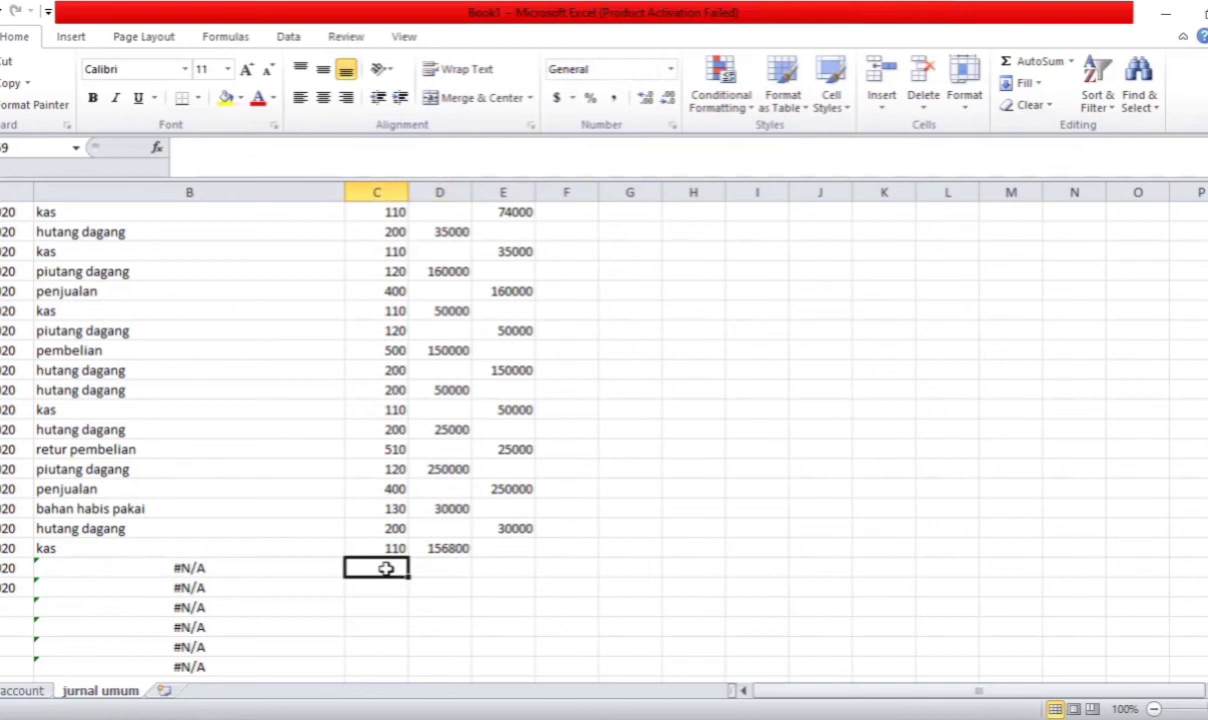
type("420")
key("Return")
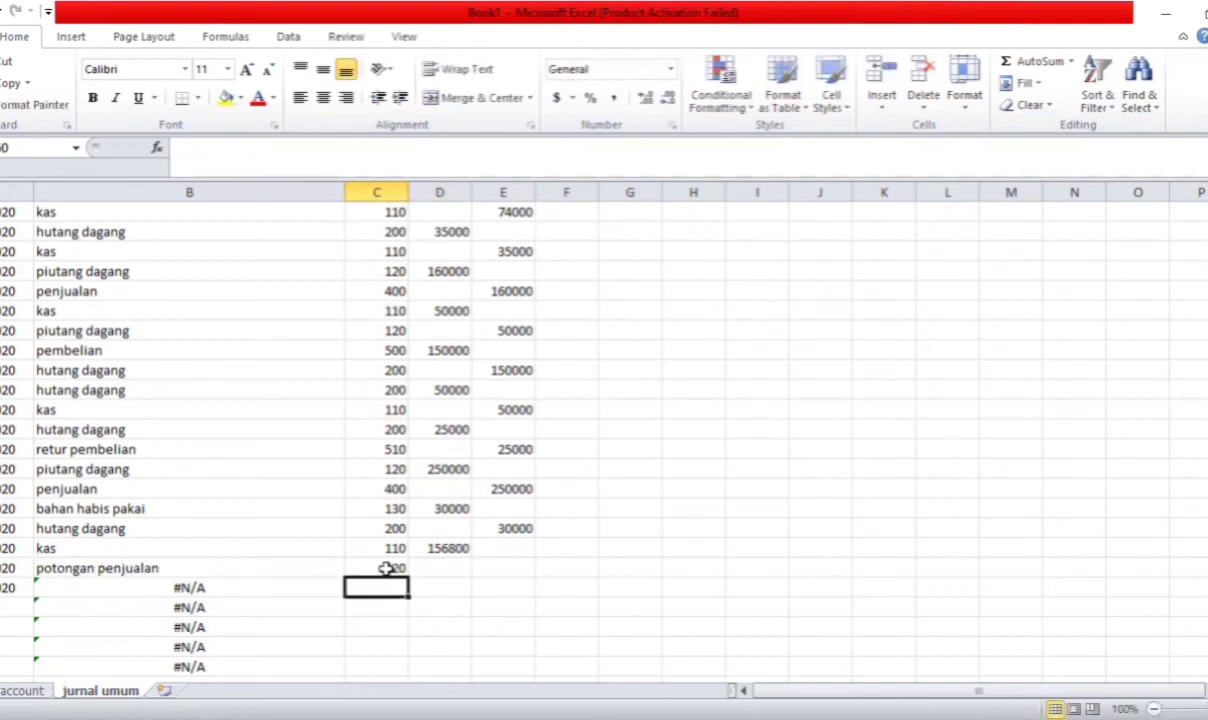
left_click(437, 567)
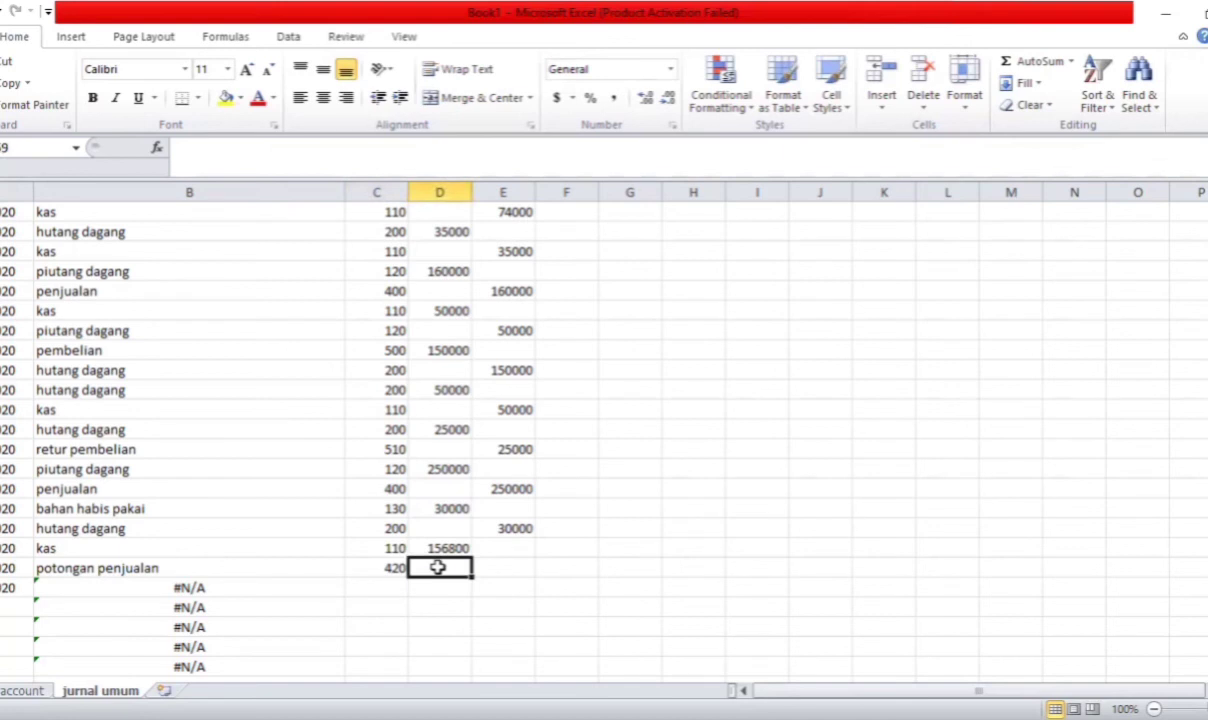
type("3200")
key("Return")
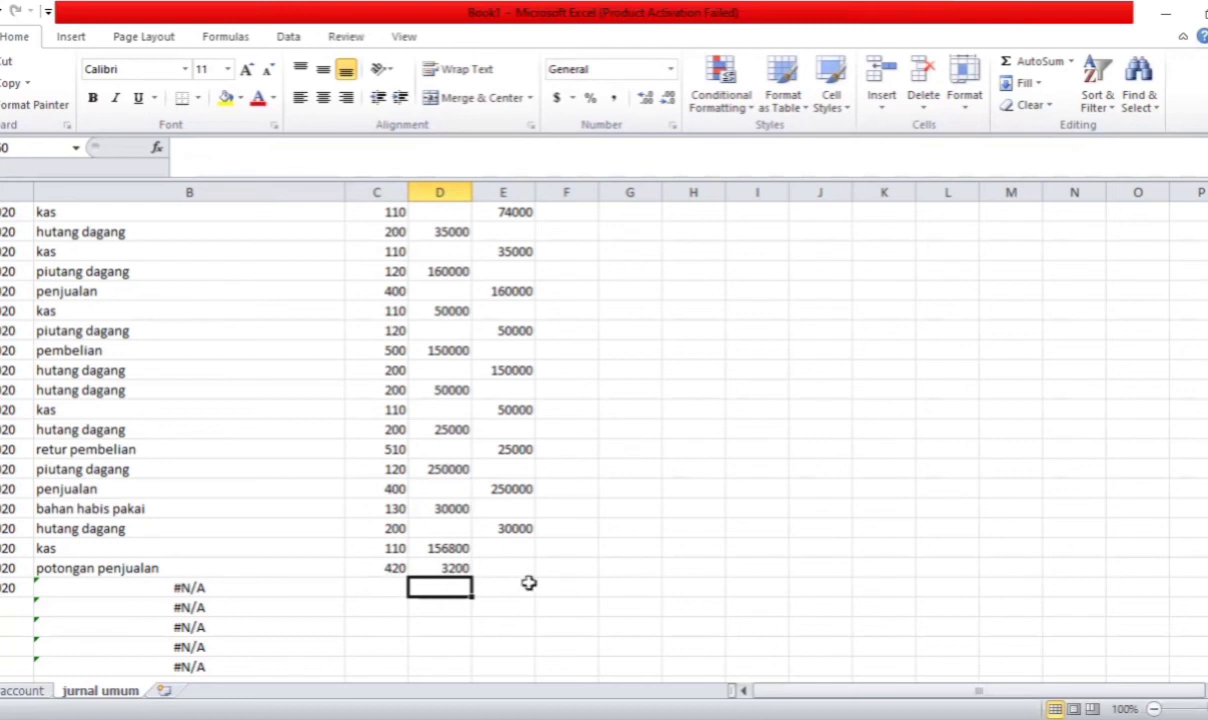
Enter account number 120 with a credit of 160000 in the third 30/1/2020 row
left_click(400, 587)
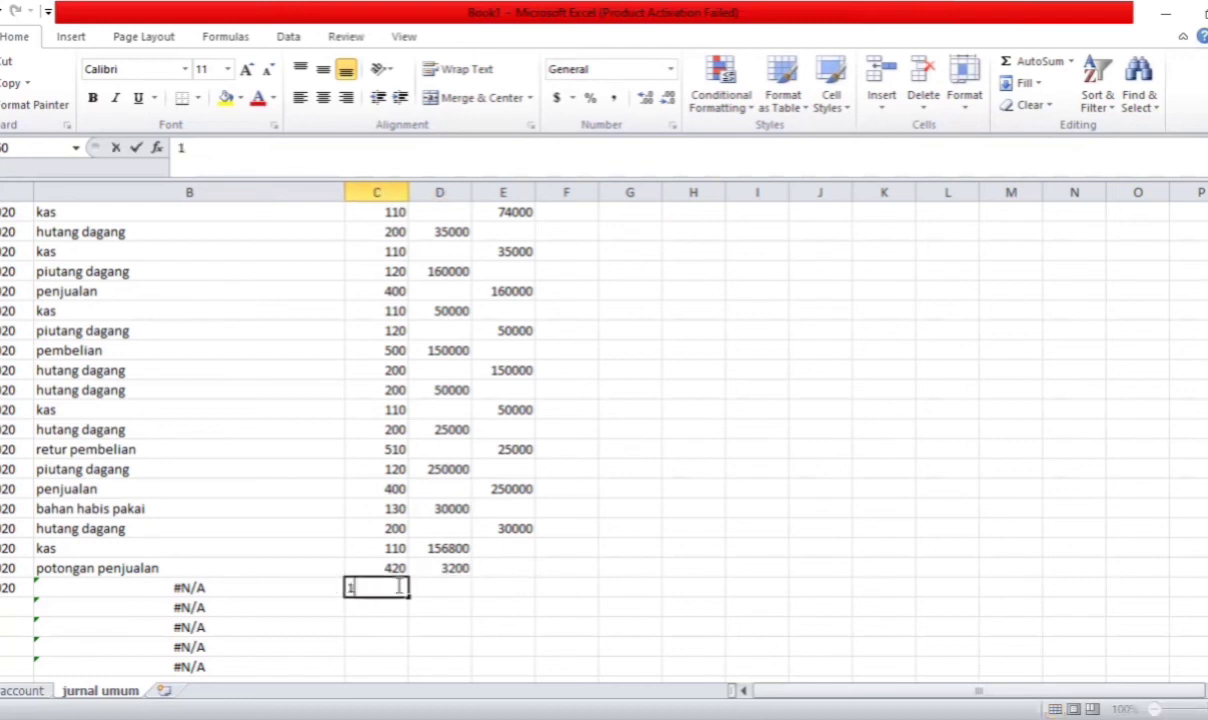
type("120")
key("Return")
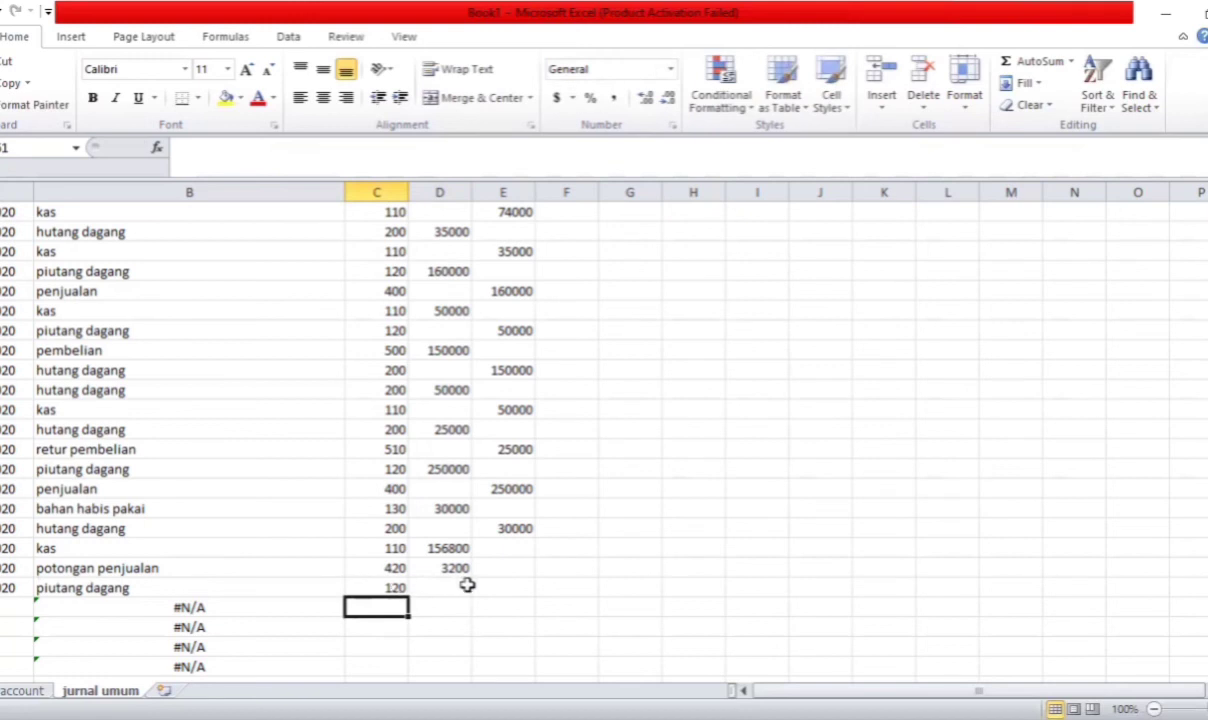
left_click(509, 585)
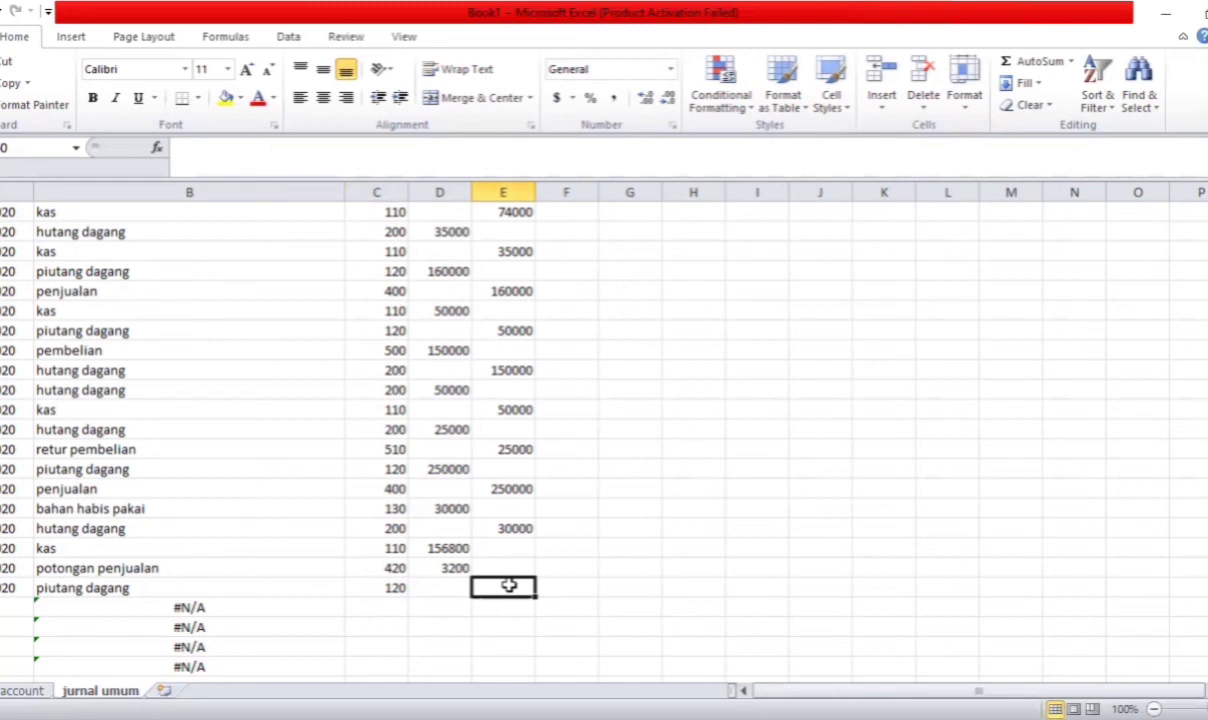
type("16")
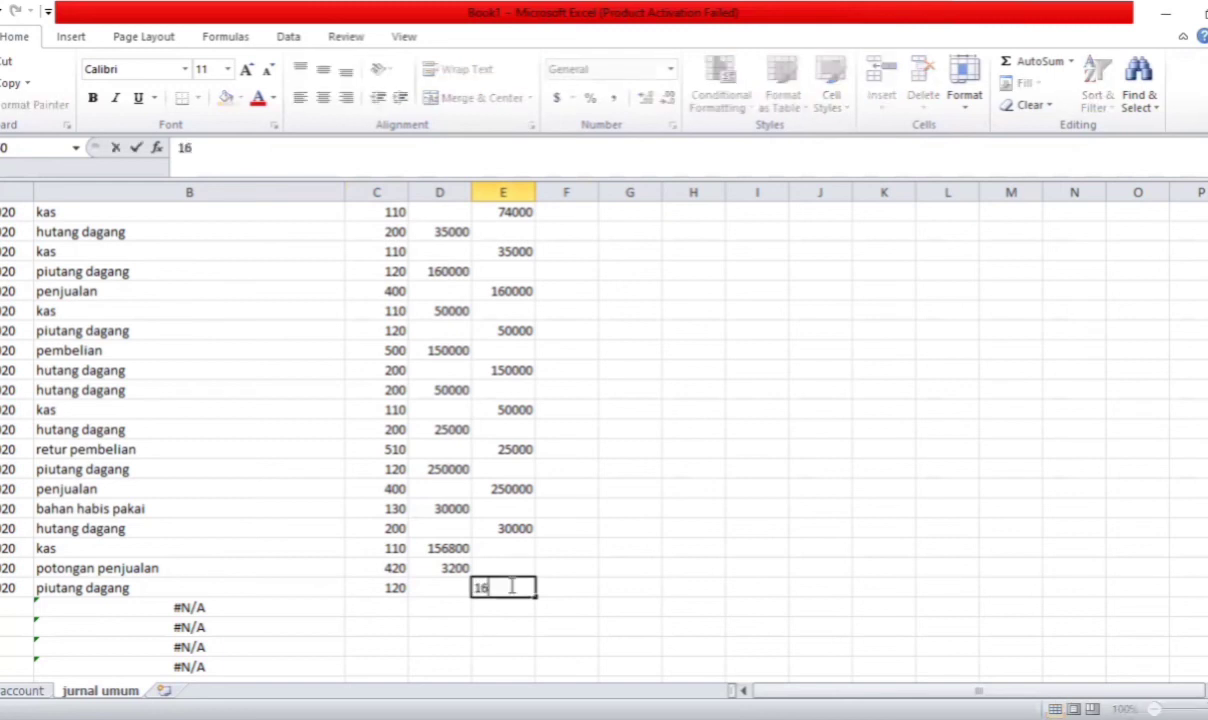
type("0000")
key("Return")
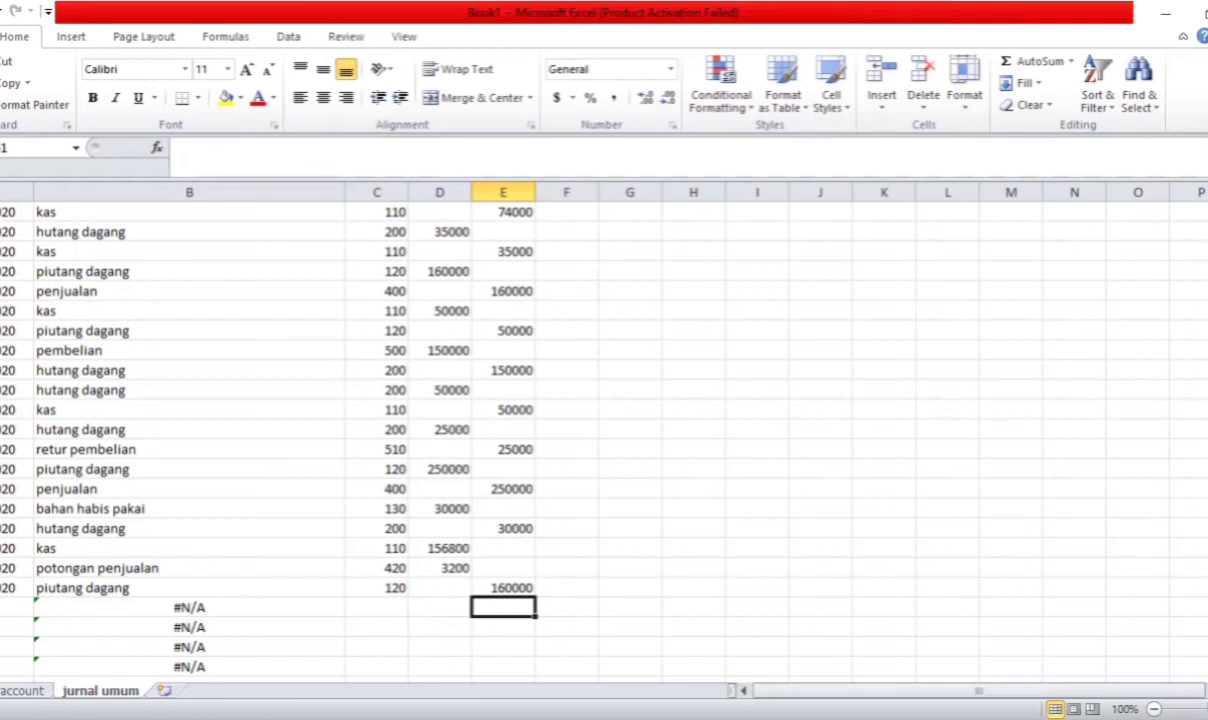
Enter the date 31/1/2020 in the first empty row below the last piutang dagang row and copy it to the row beneath
left_click(14, 608)
type("31/1")
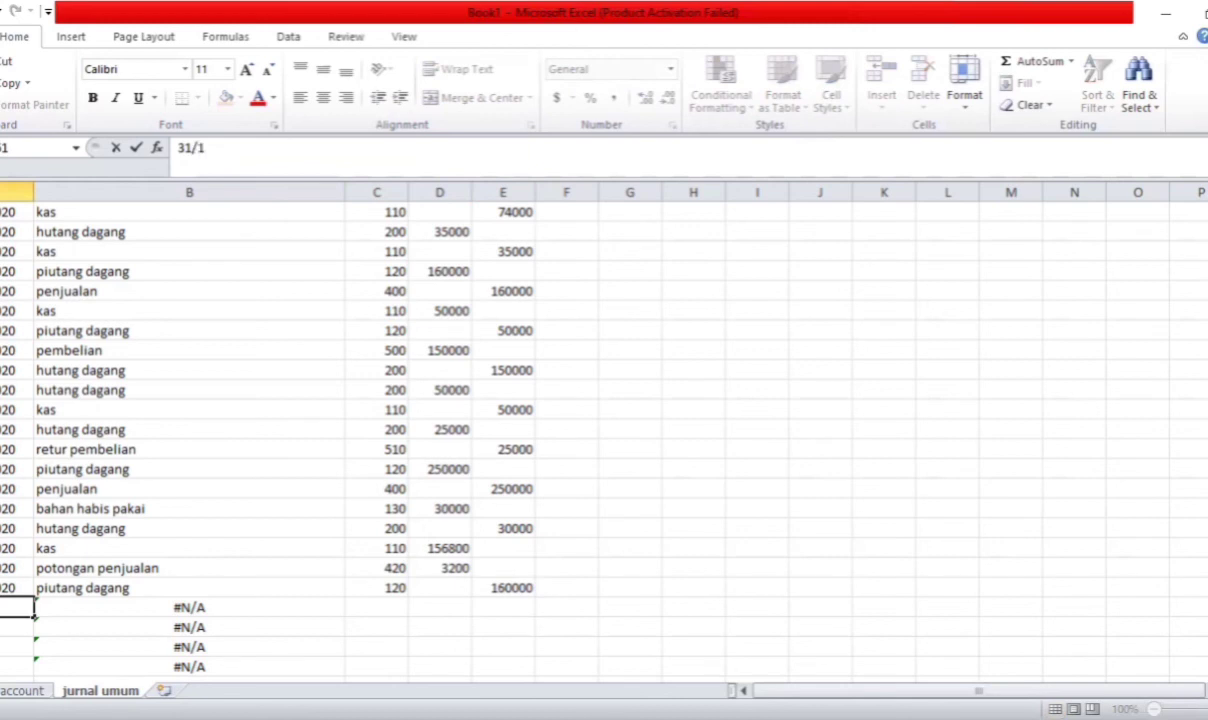
type("/2020")
key("Return")
left_click(4, 606)
key("ctrl+c")
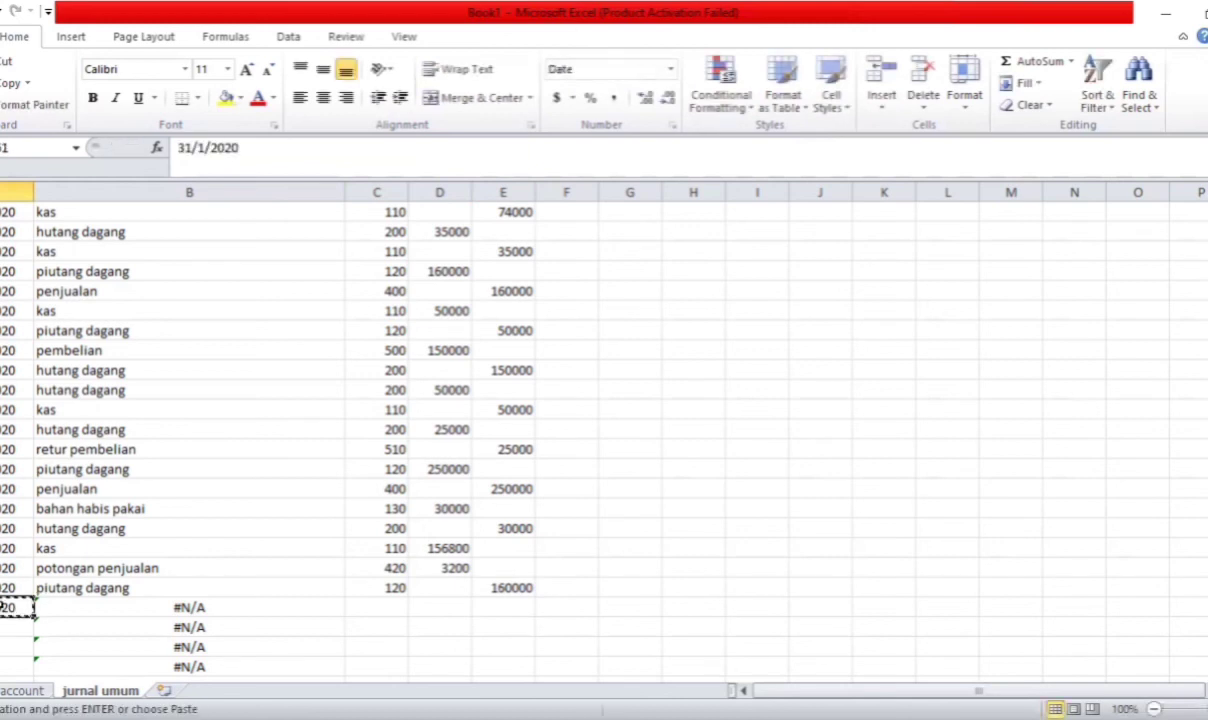
left_click(4, 627)
key("ctrl+v")
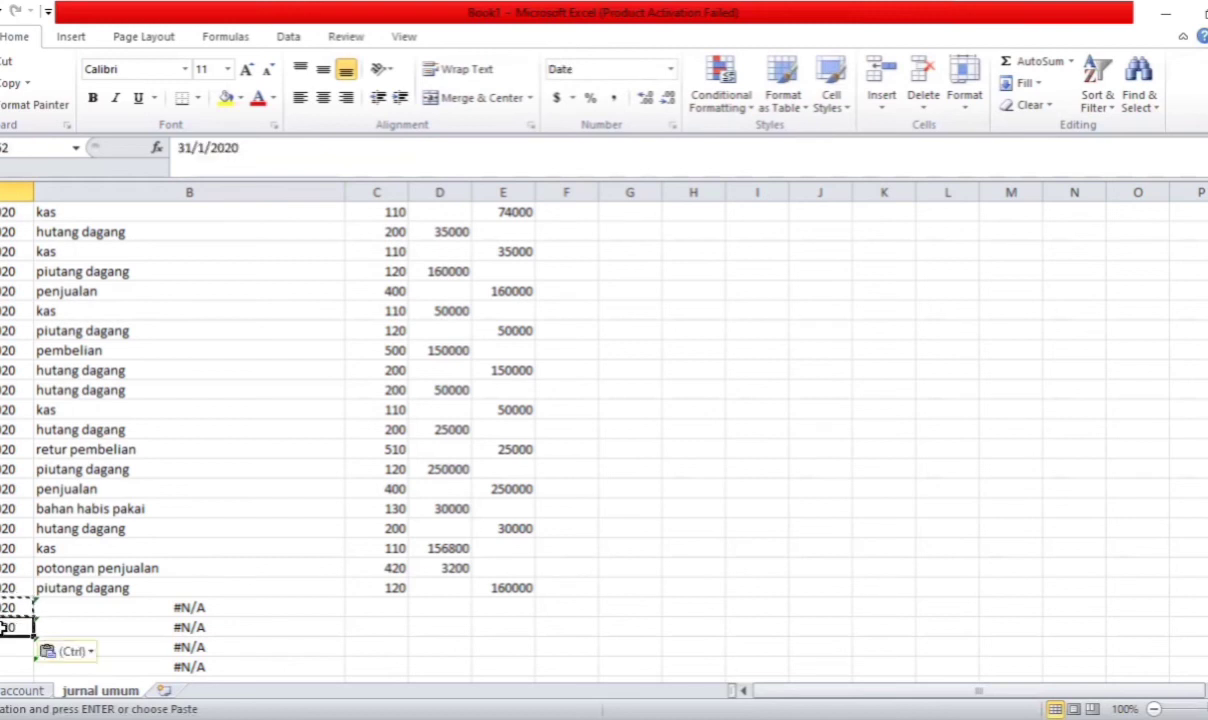
Enter account number 200 with a debit of 125000 in the first 31/1/2020 row
left_click(389, 607)
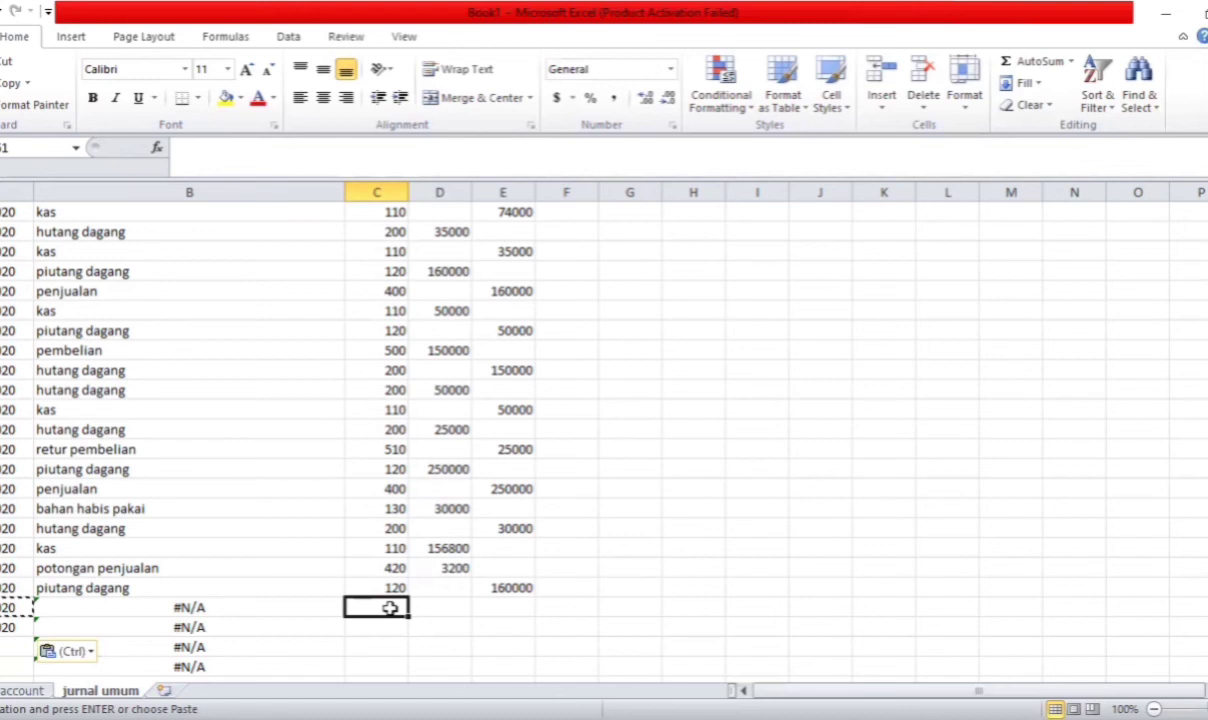
type("200")
key("Return")
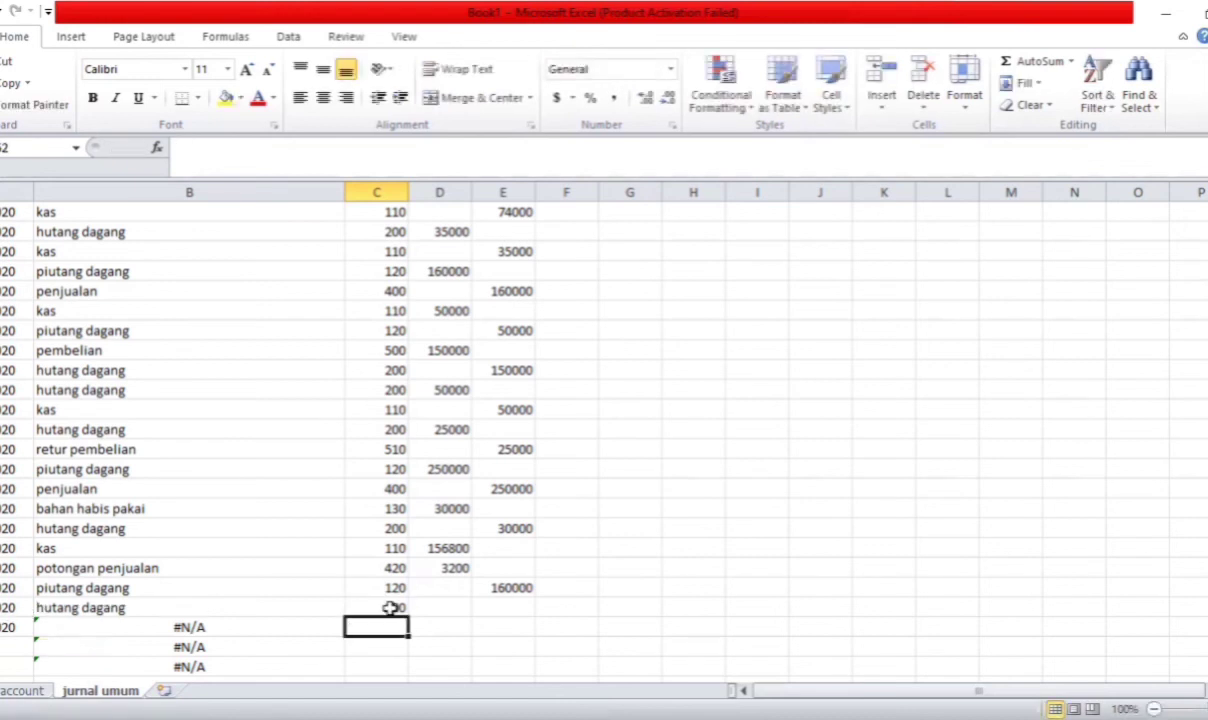
left_click(447, 606)
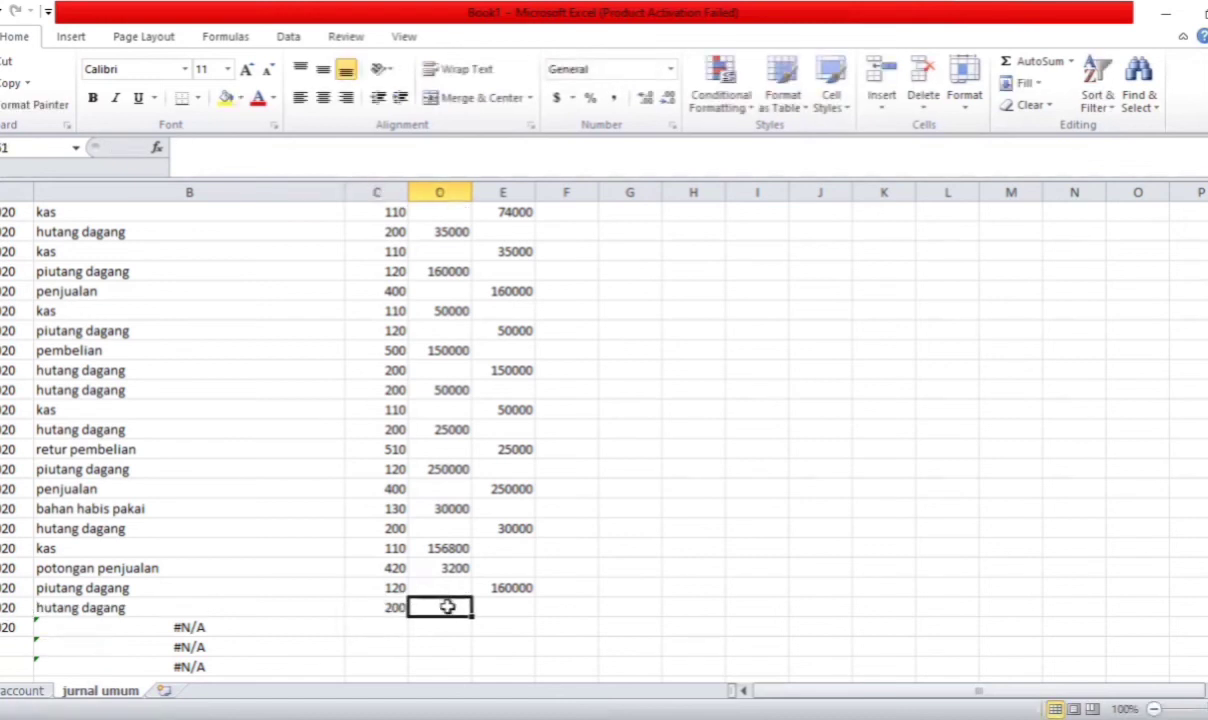
type("12")
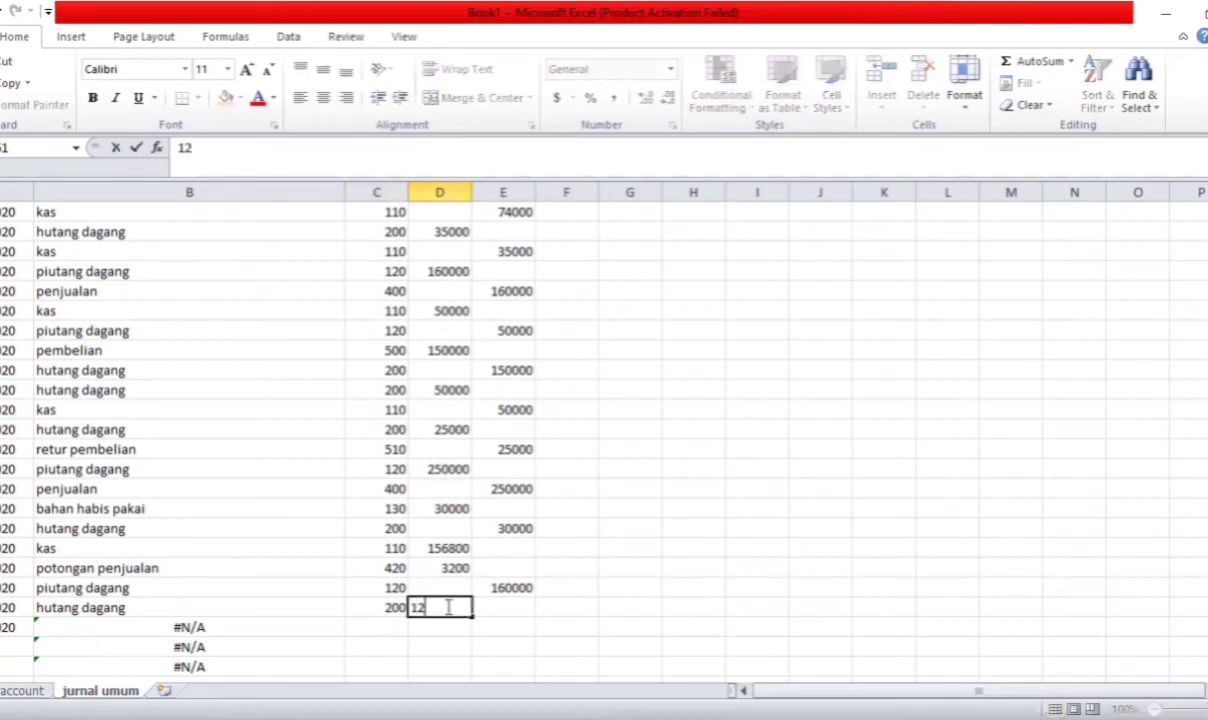
type("5000")
key("Return")
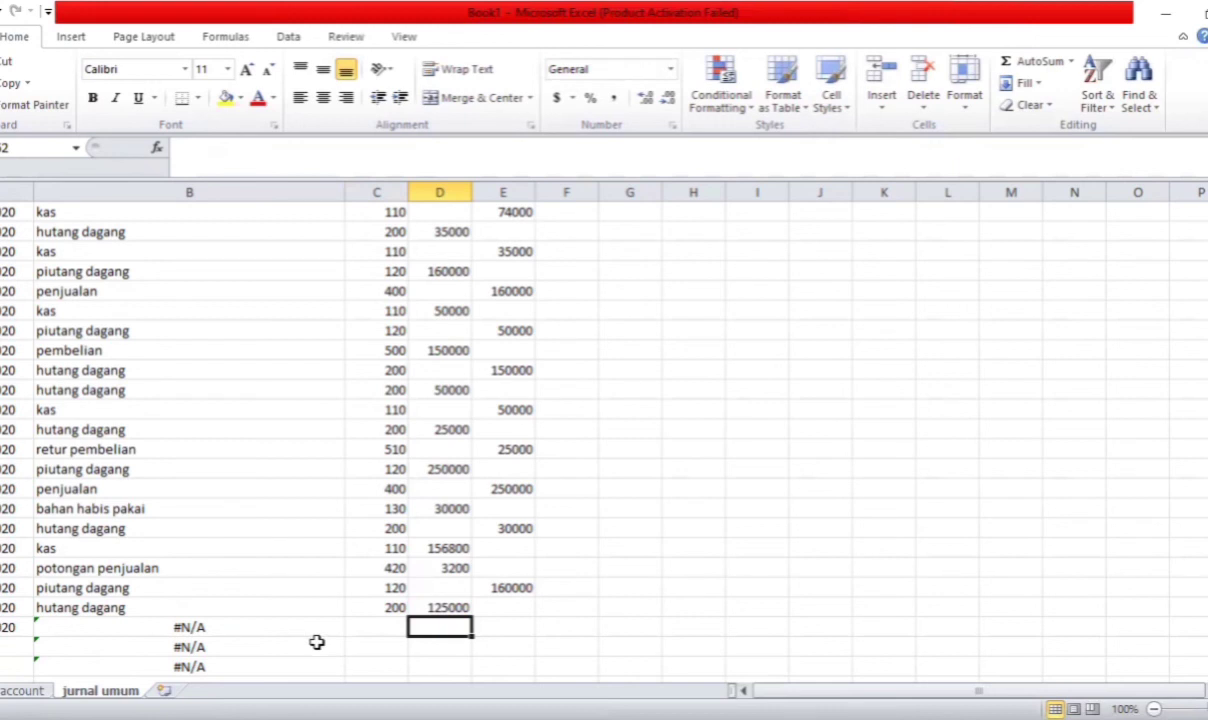
Enter account number 520 with a credit of 2500 in the second 31/1/2020 row
left_click(383, 629)
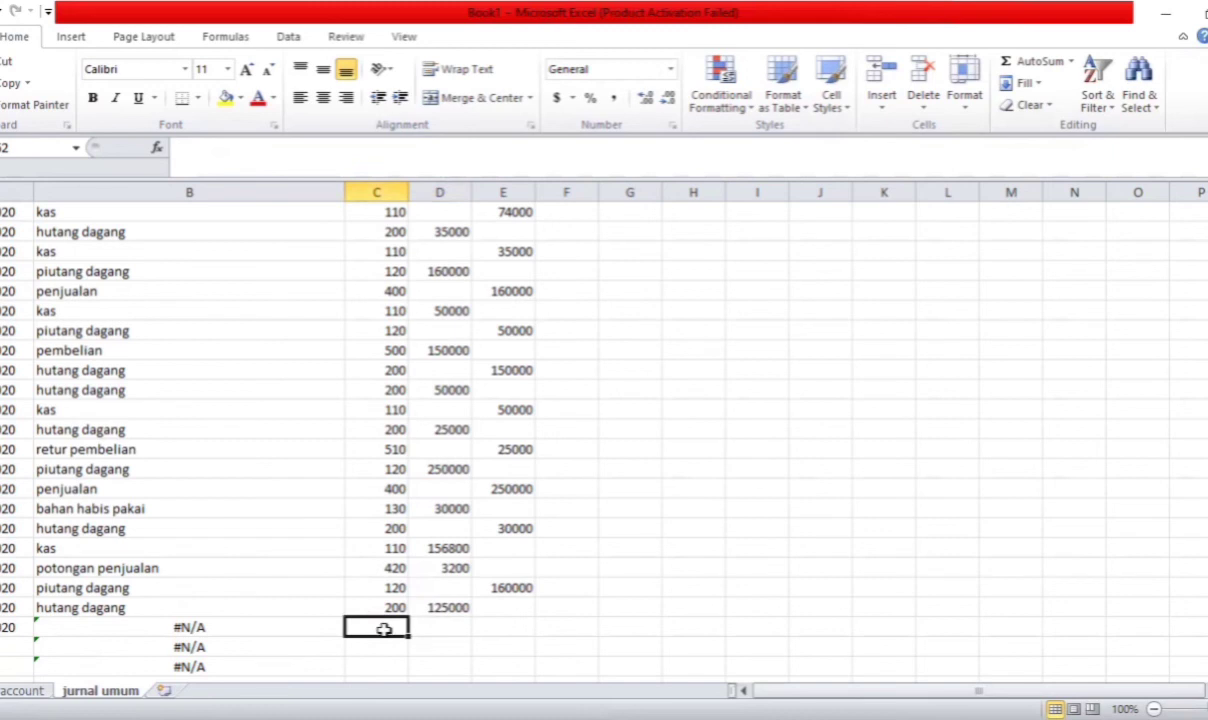
type("520")
key("Return")
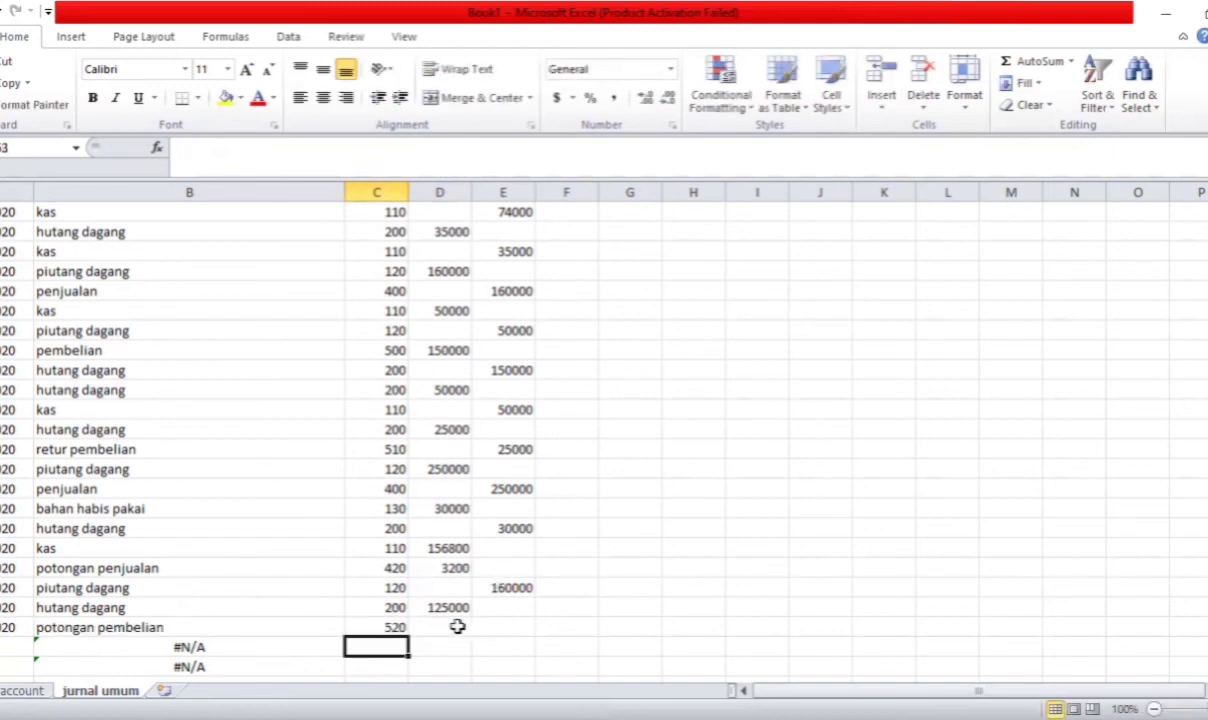
left_click(493, 627)
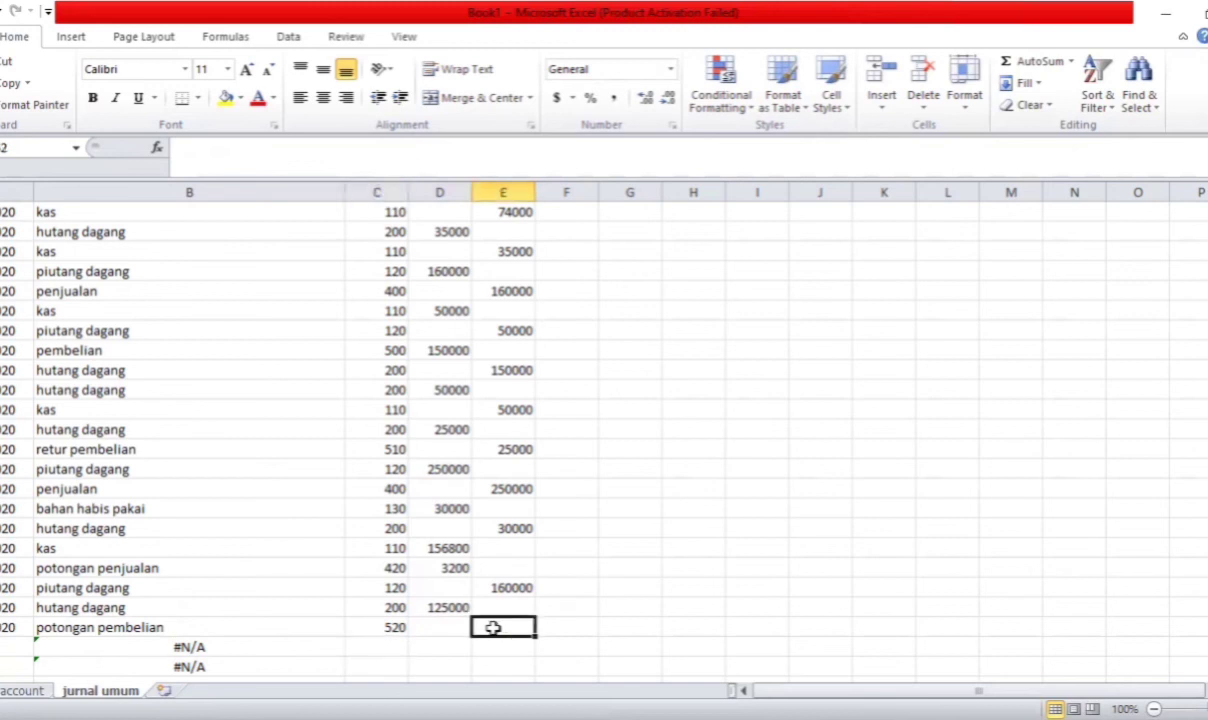
type("2500")
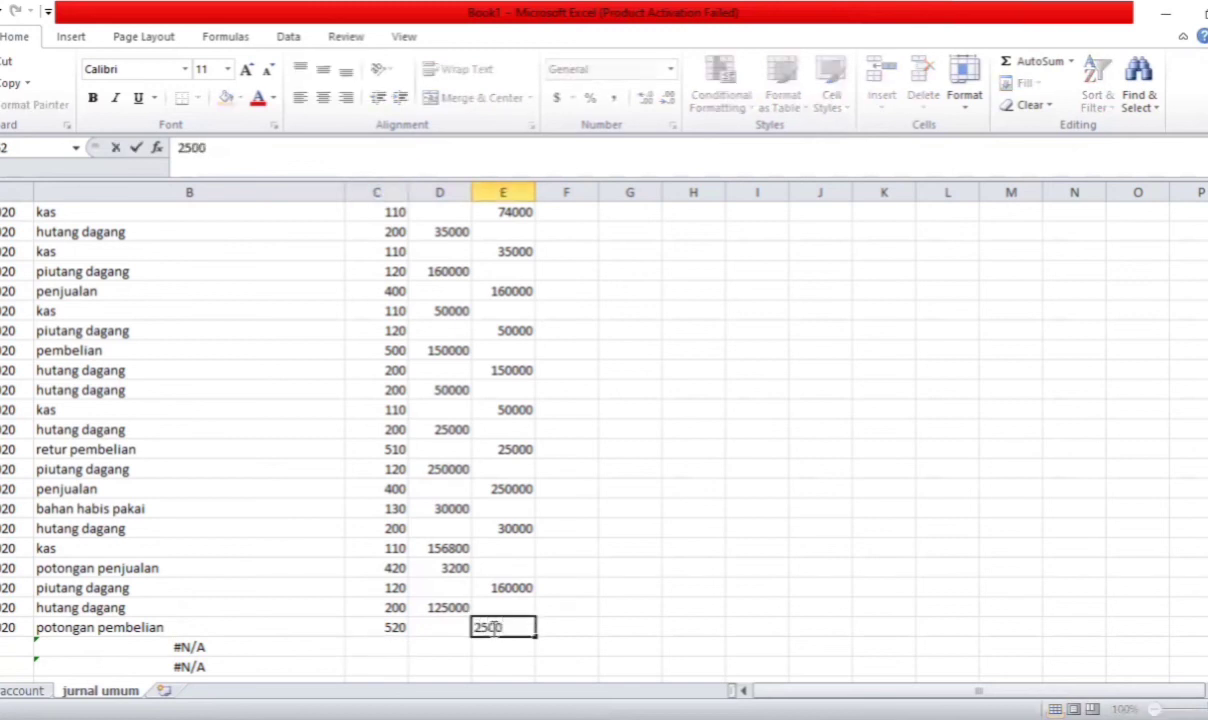
key("Return")
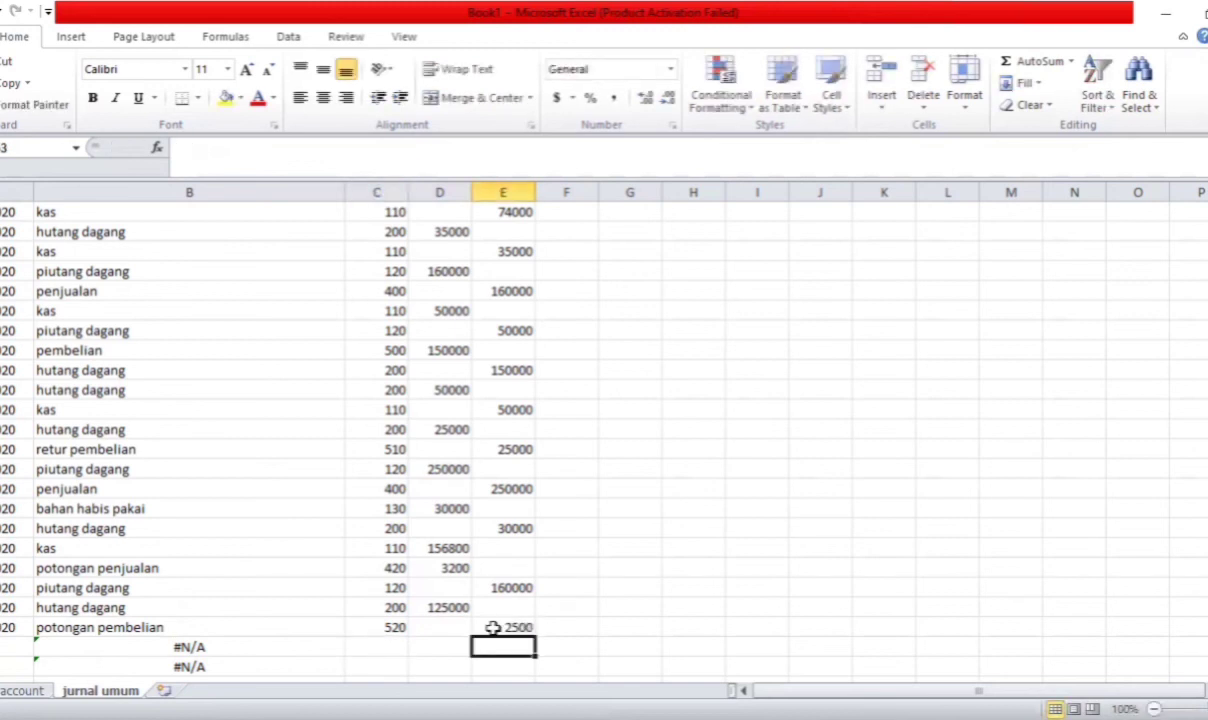
Enter account number 110 with a credit of 122500 in the row below the last potongan pembelian row
left_click(388, 645)
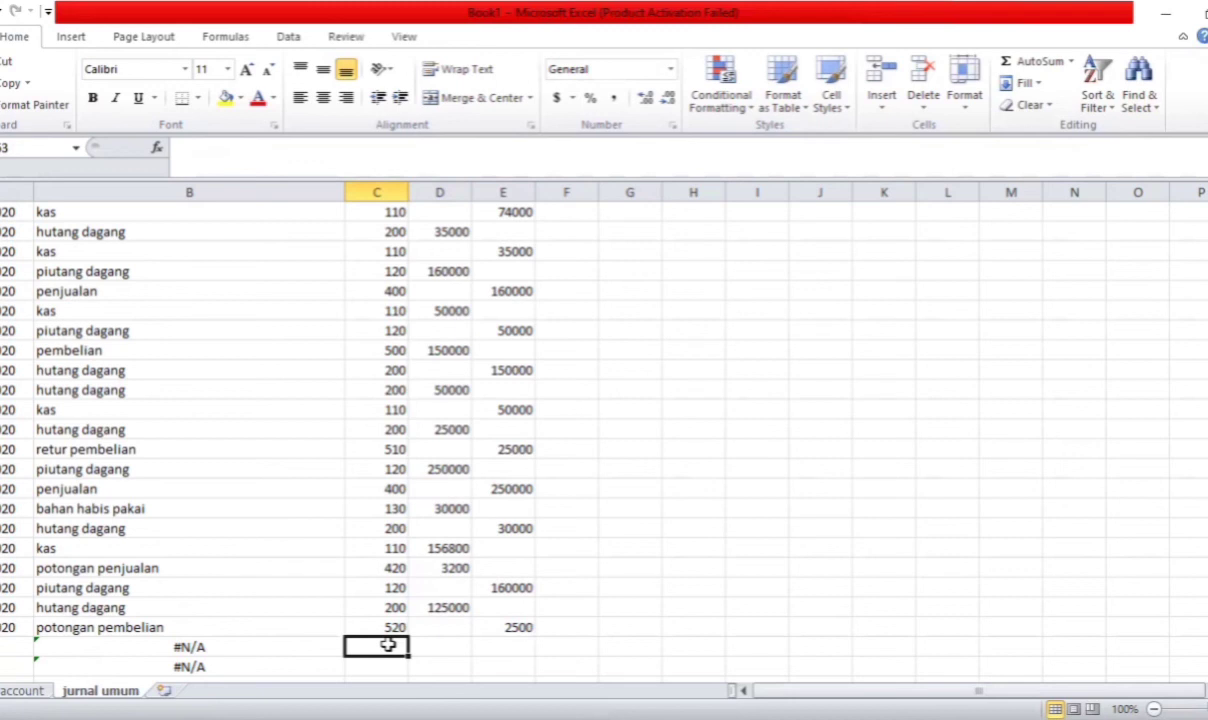
type("110")
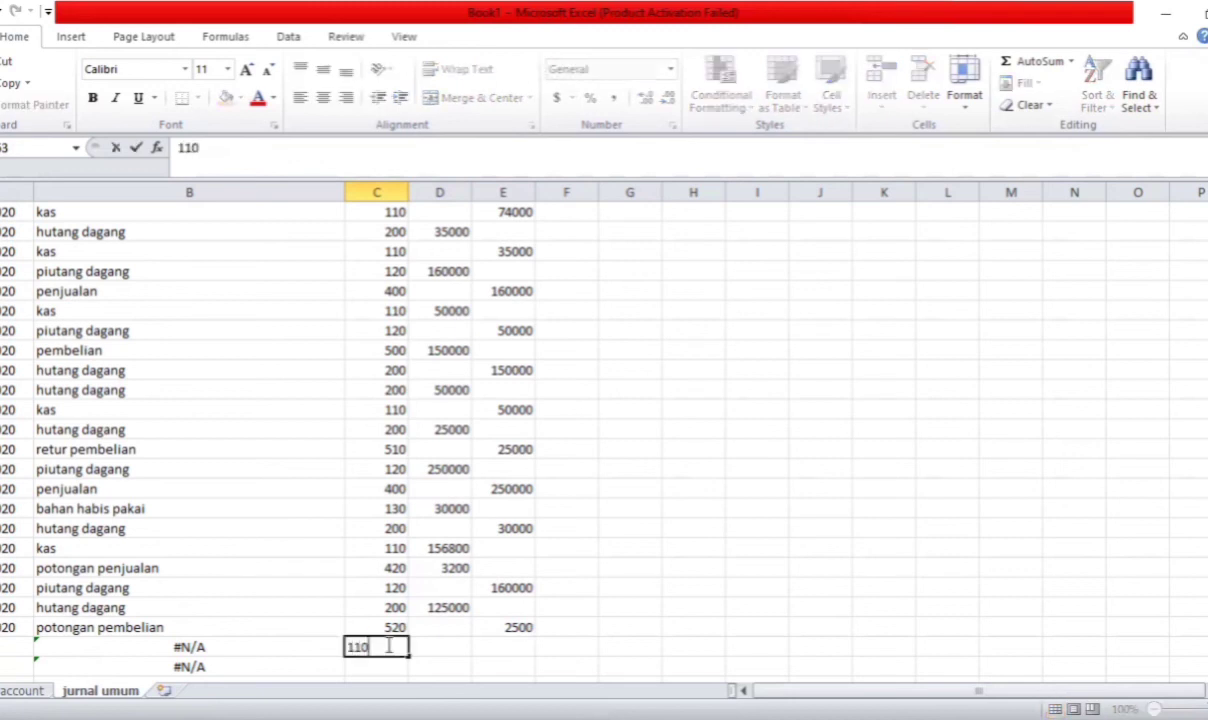
key("Return")
left_click(507, 649)
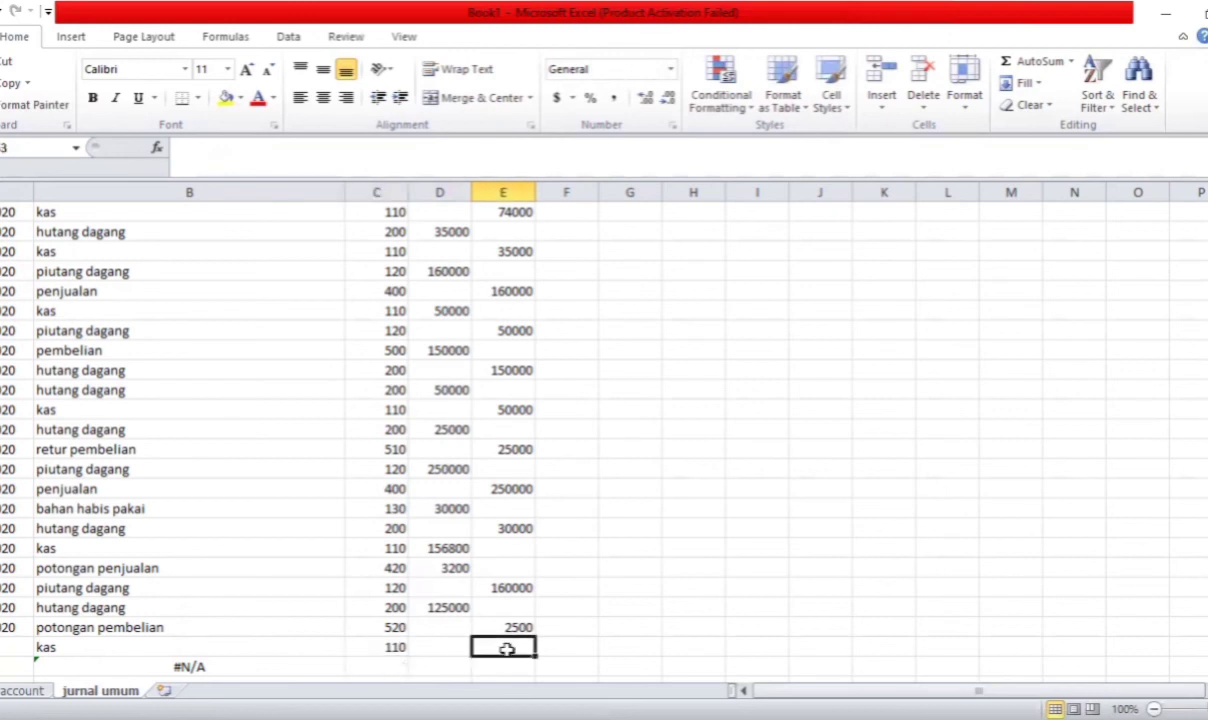
type("12")
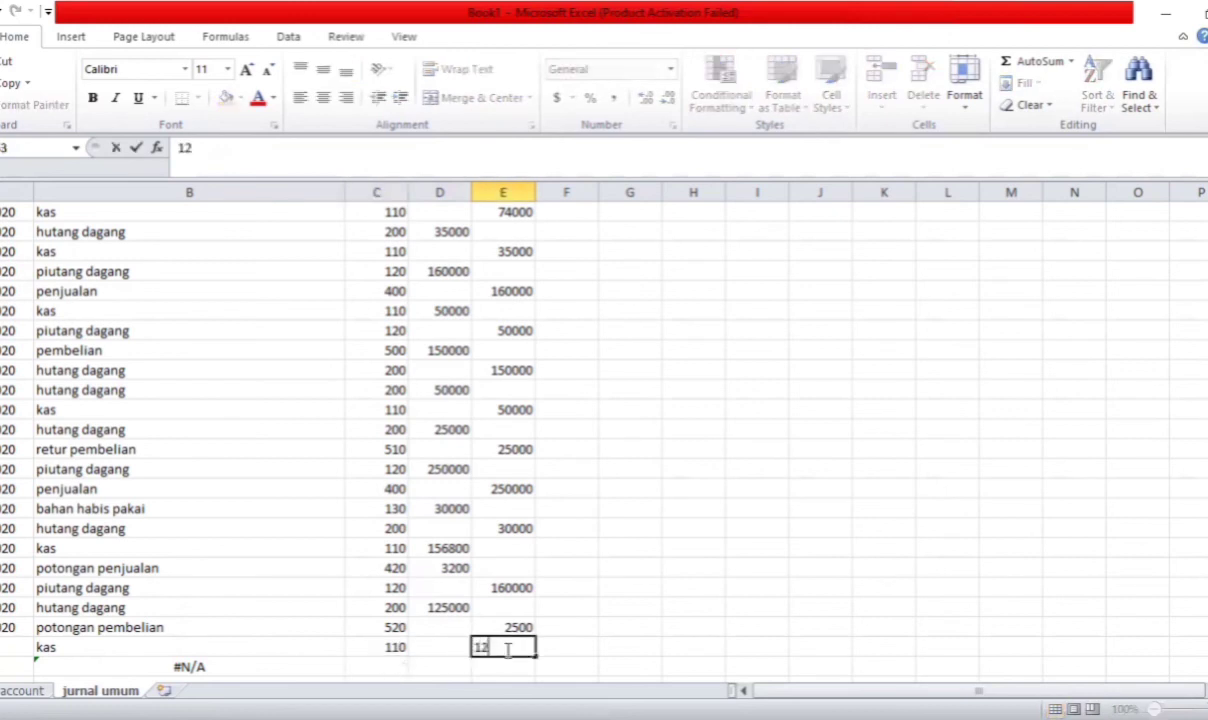
type("2500")
key("Return")
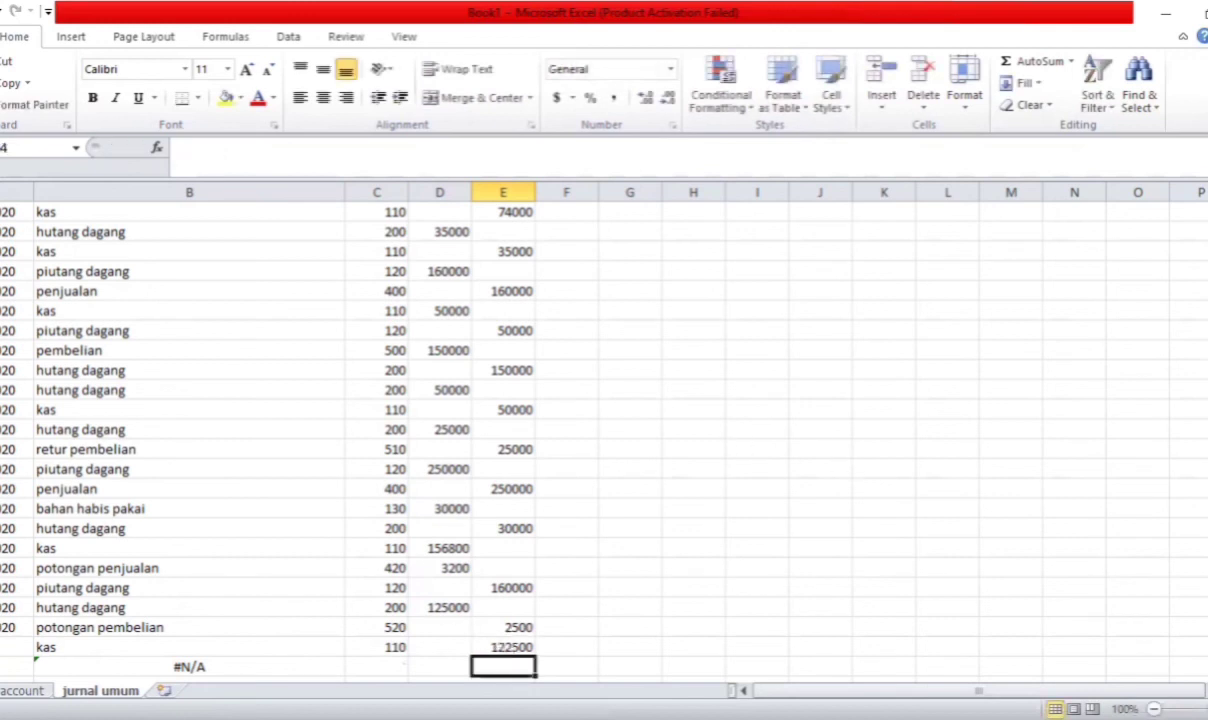
Copy the date 31/1/2020 to the last kas row and two rows beneath, and extend the account-name lookup formula four rows further down
key("Down")
key("Down")
key("Down")
key("Down")
key("Down")
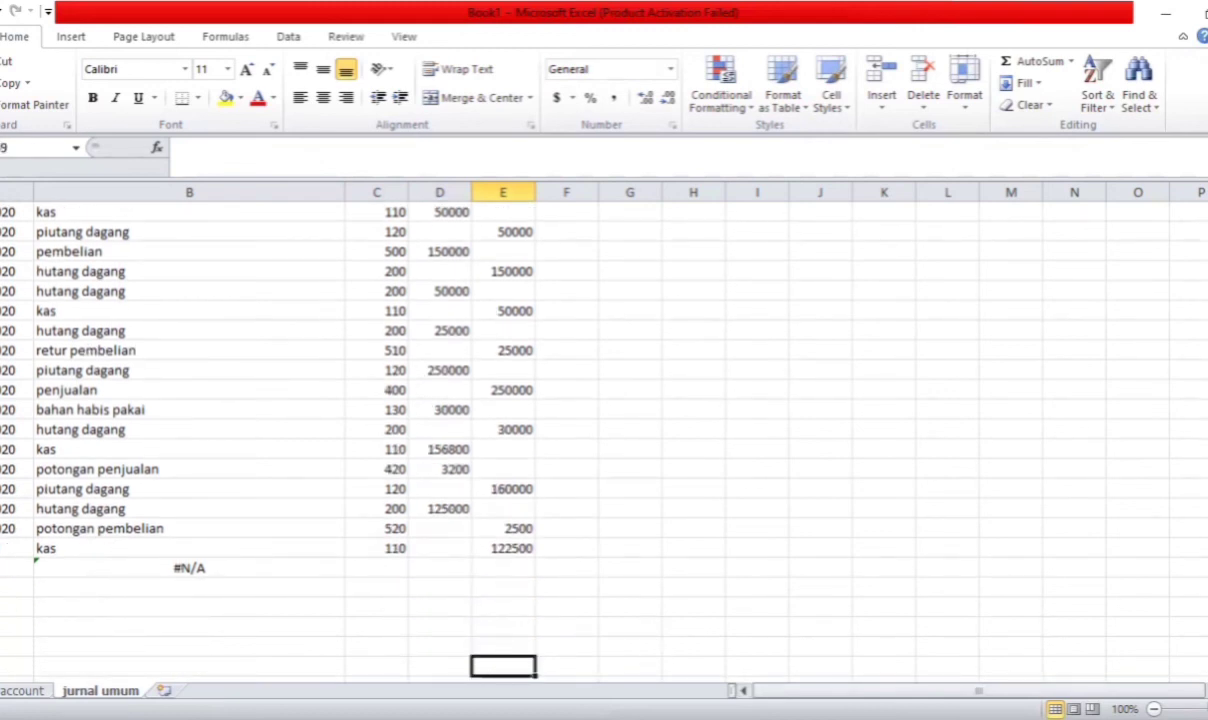
left_click(10, 529)
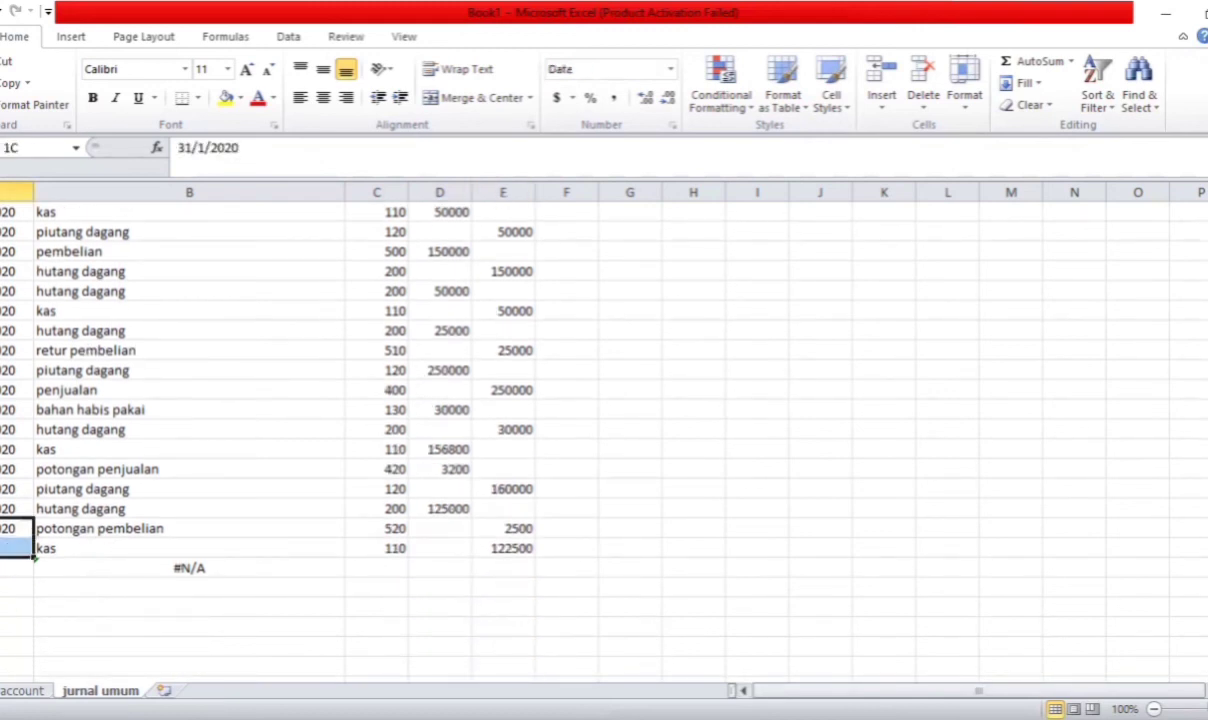
left_click_drag(15, 529, 3, 592)
key("ctrl+c")
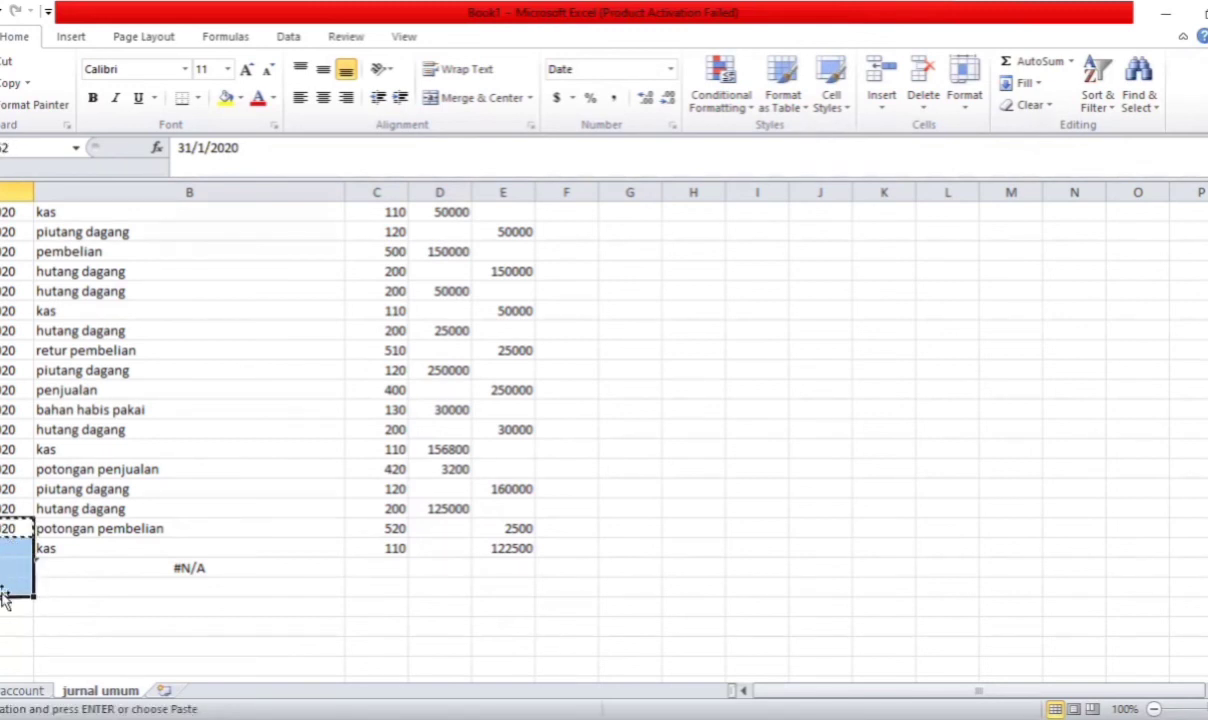
key("Return")
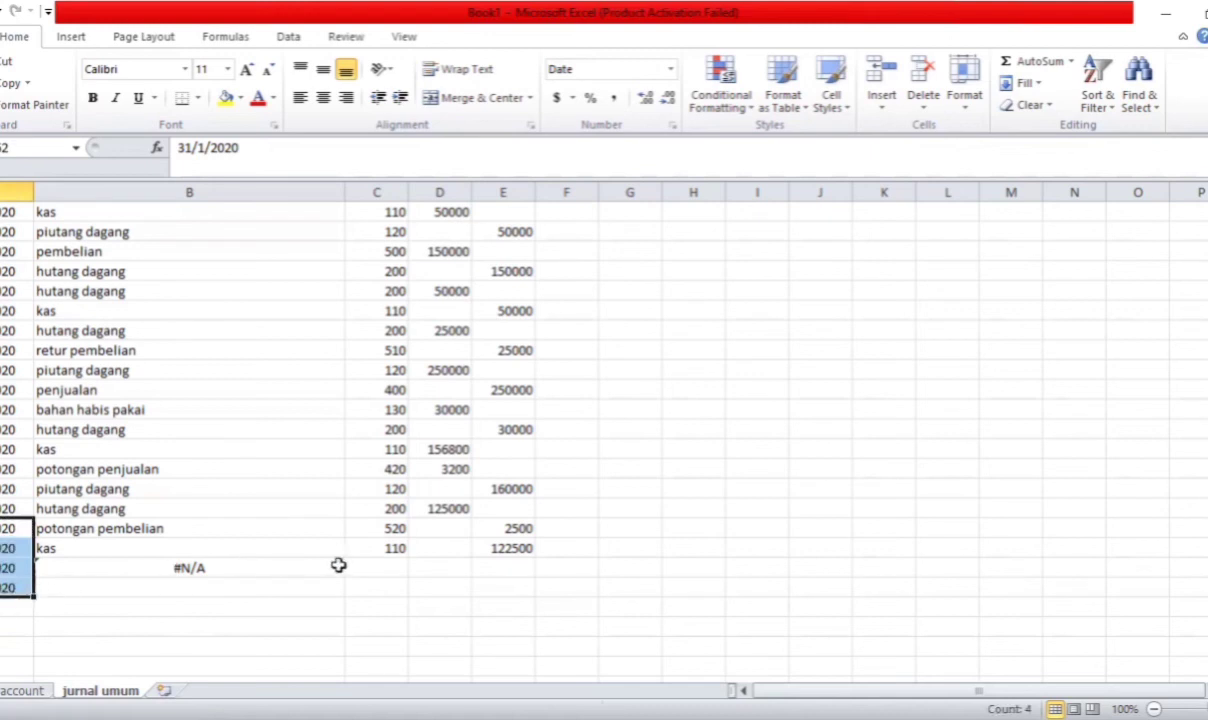
left_click(251, 568)
left_click_drag(345, 573, 318, 655)
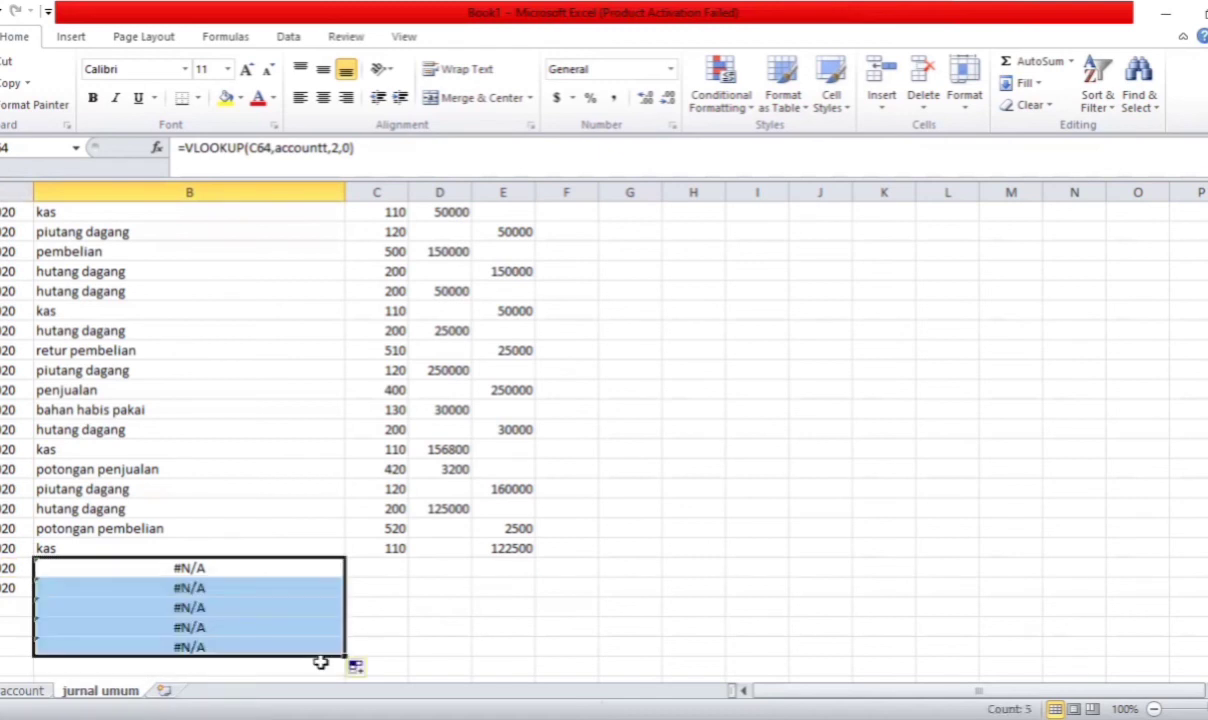
Enter account number 120 with a debit of 175000 in the 31/1/2020 row below the last kas row
left_click(388, 568)
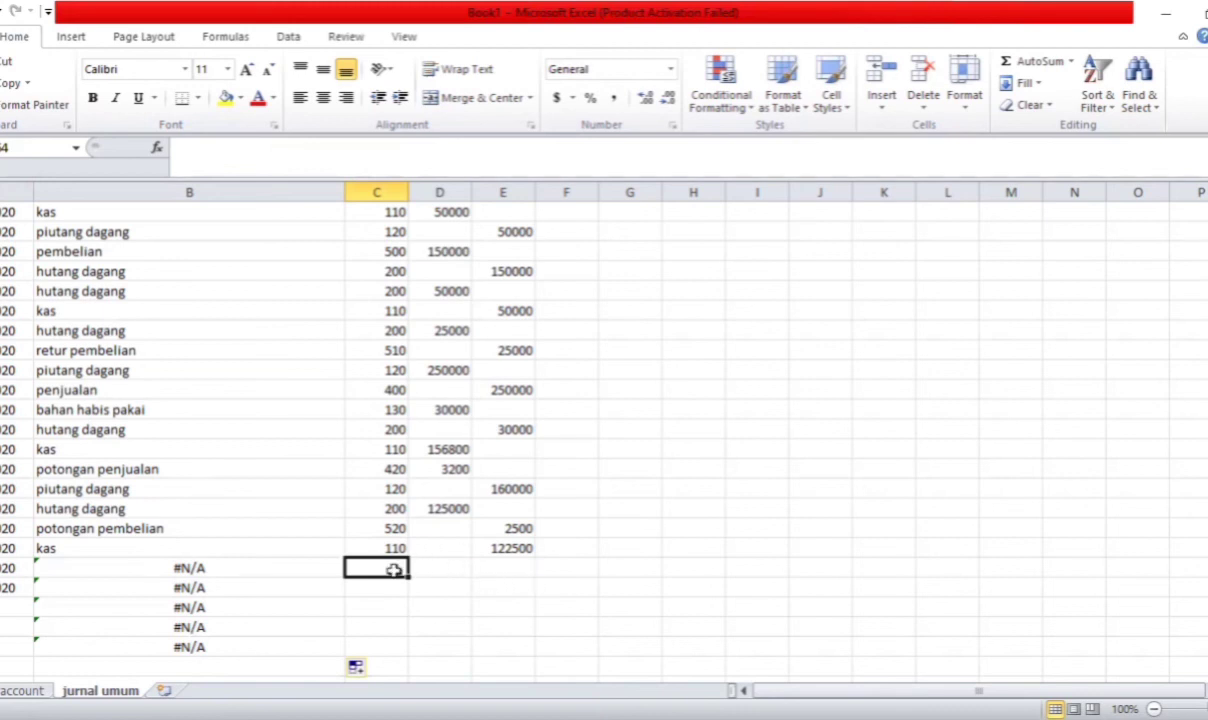
type("120")
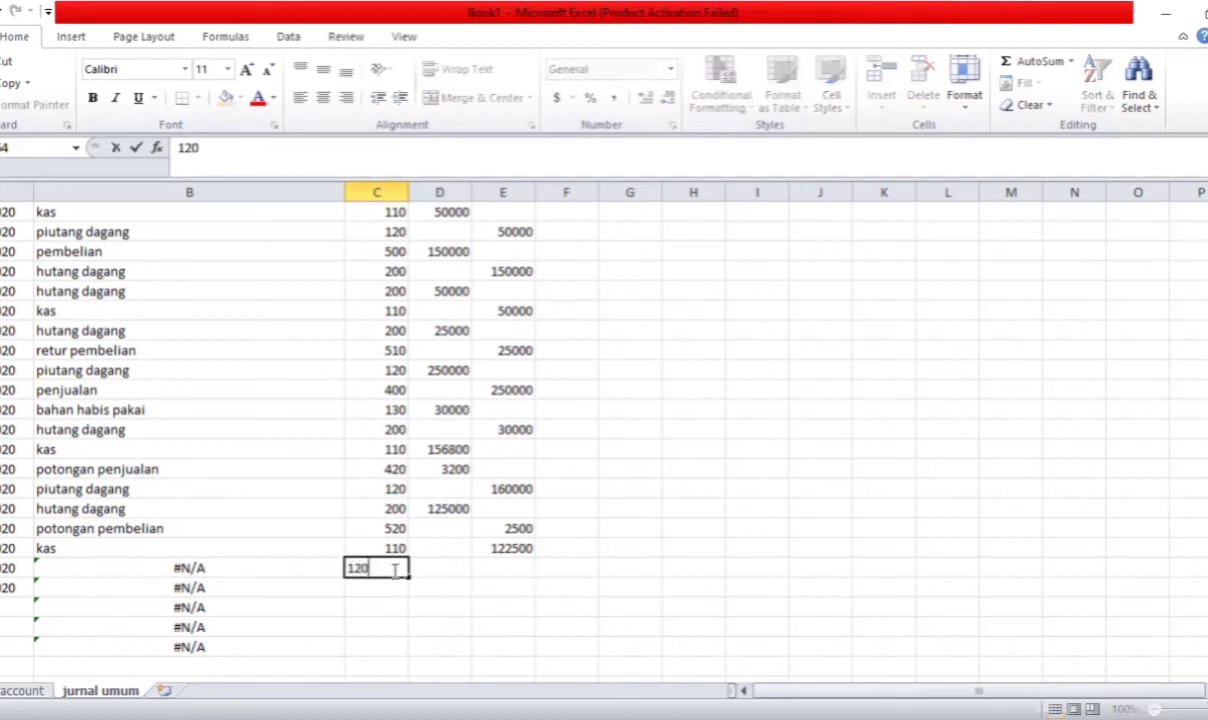
key("Return")
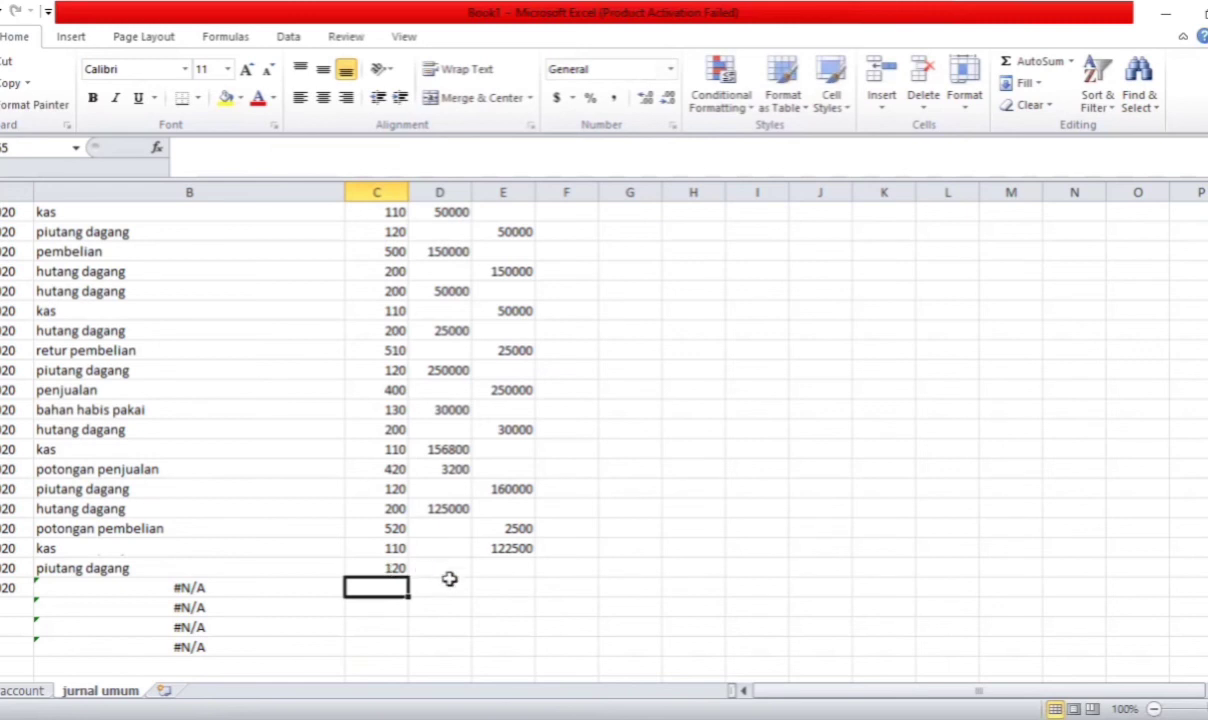
left_click(433, 570)
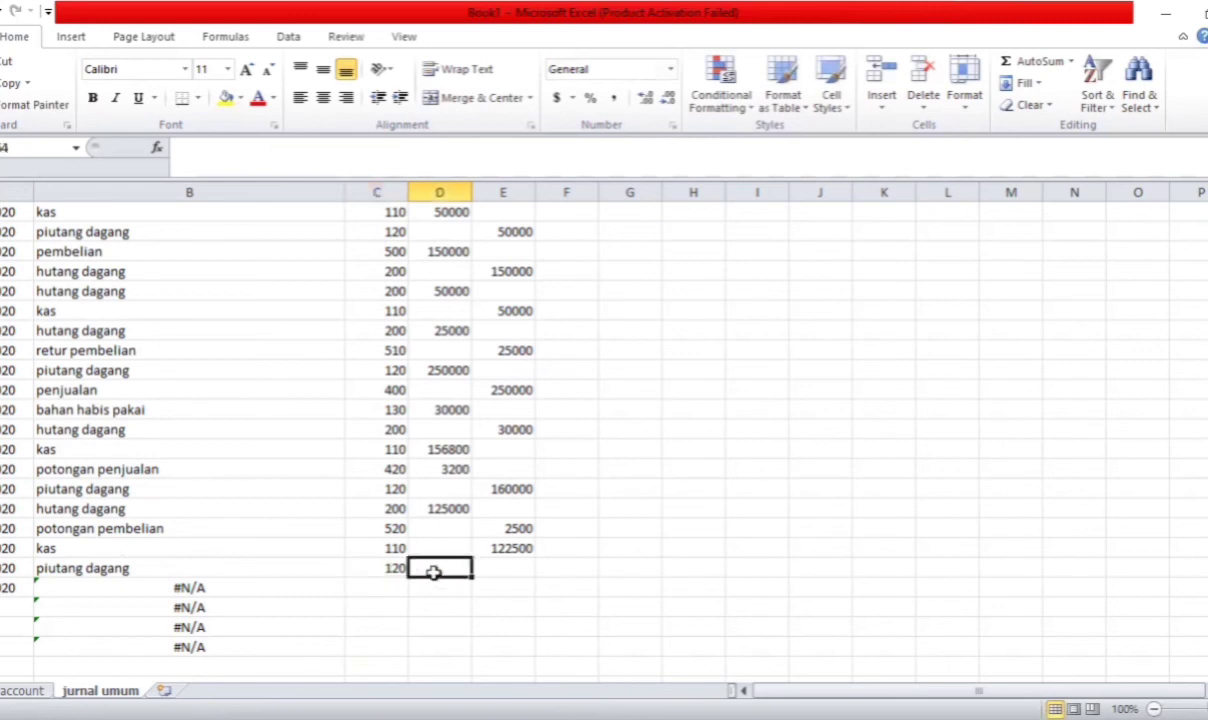
type("17")
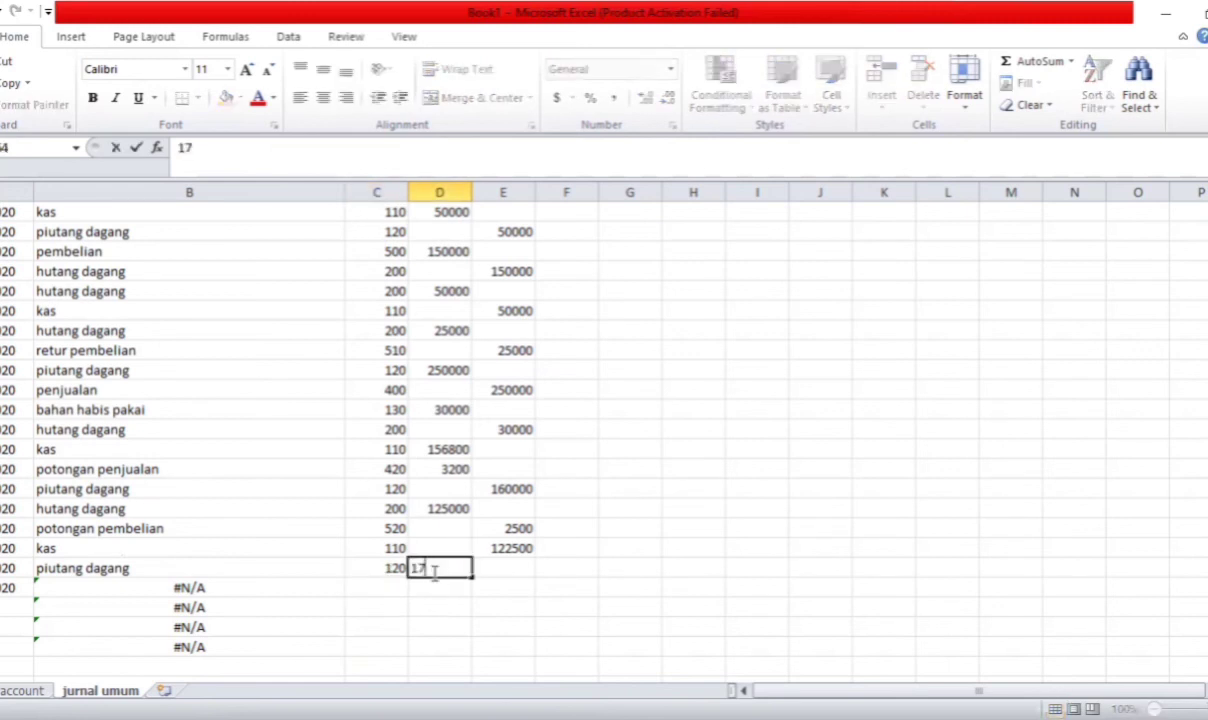
type("5000")
key("Return")
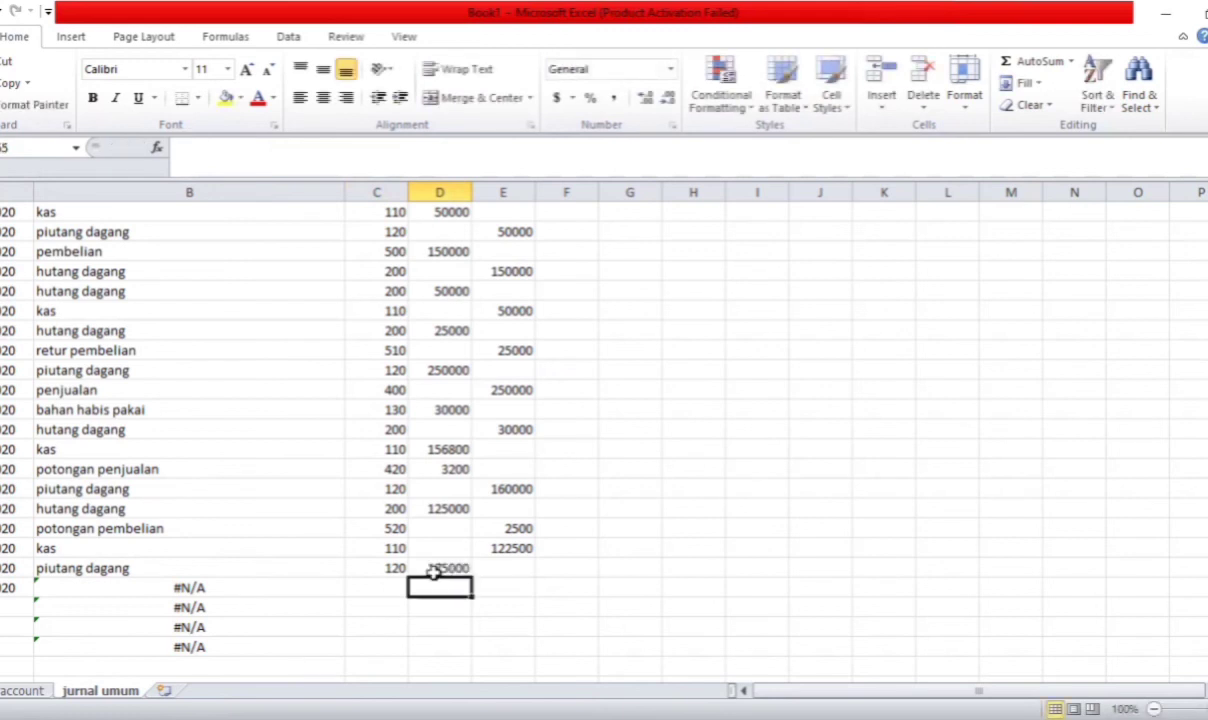
Enter account number 400 with a credit of 175000 in the 31/1/2020 row below the last piutang dagang row
left_click(376, 587)
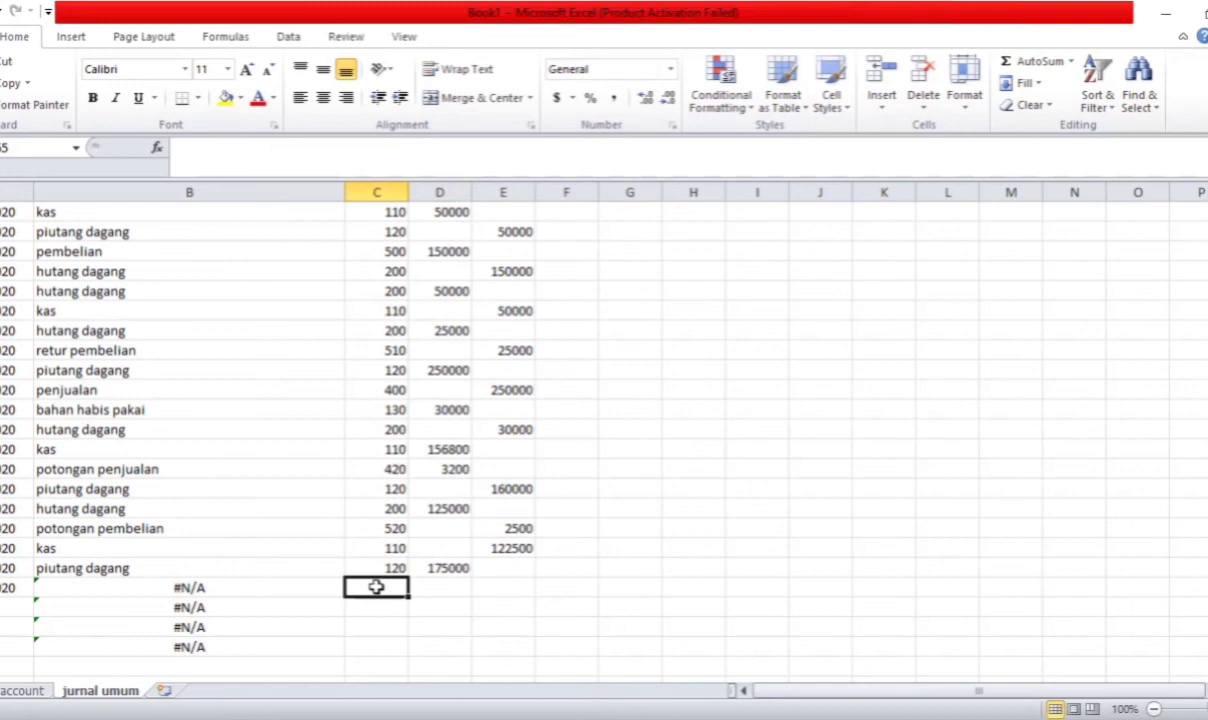
type("4")
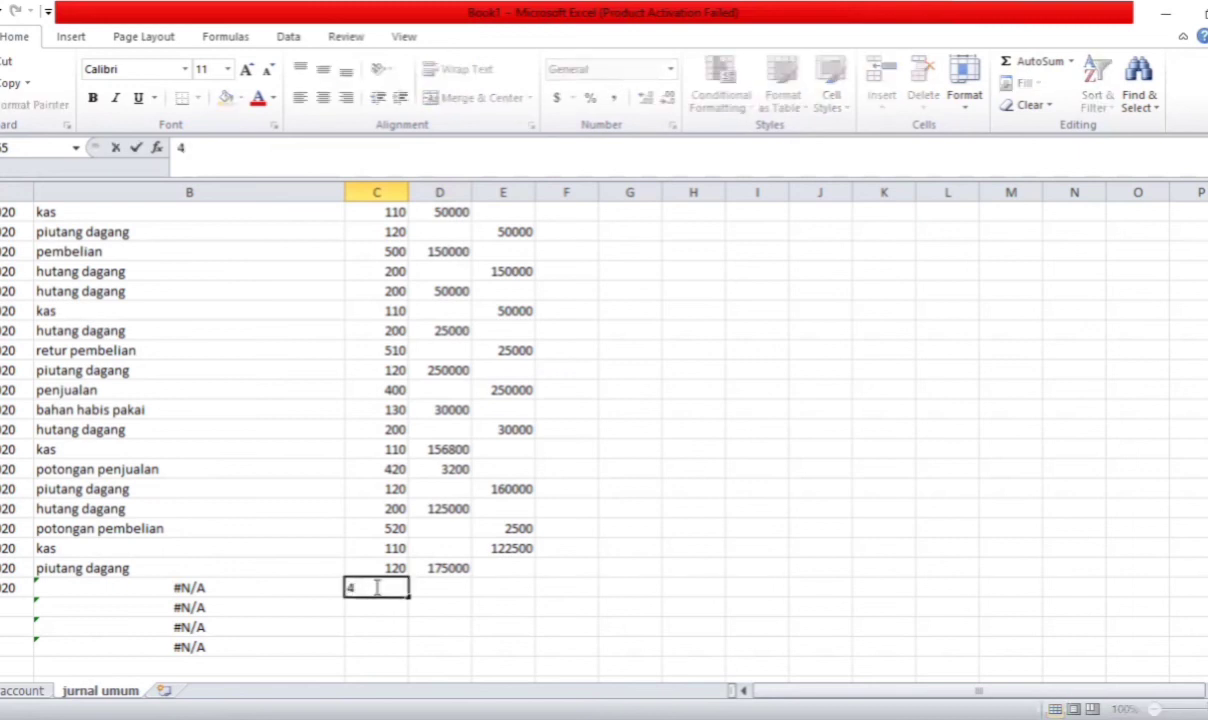
type("00")
key("Return")
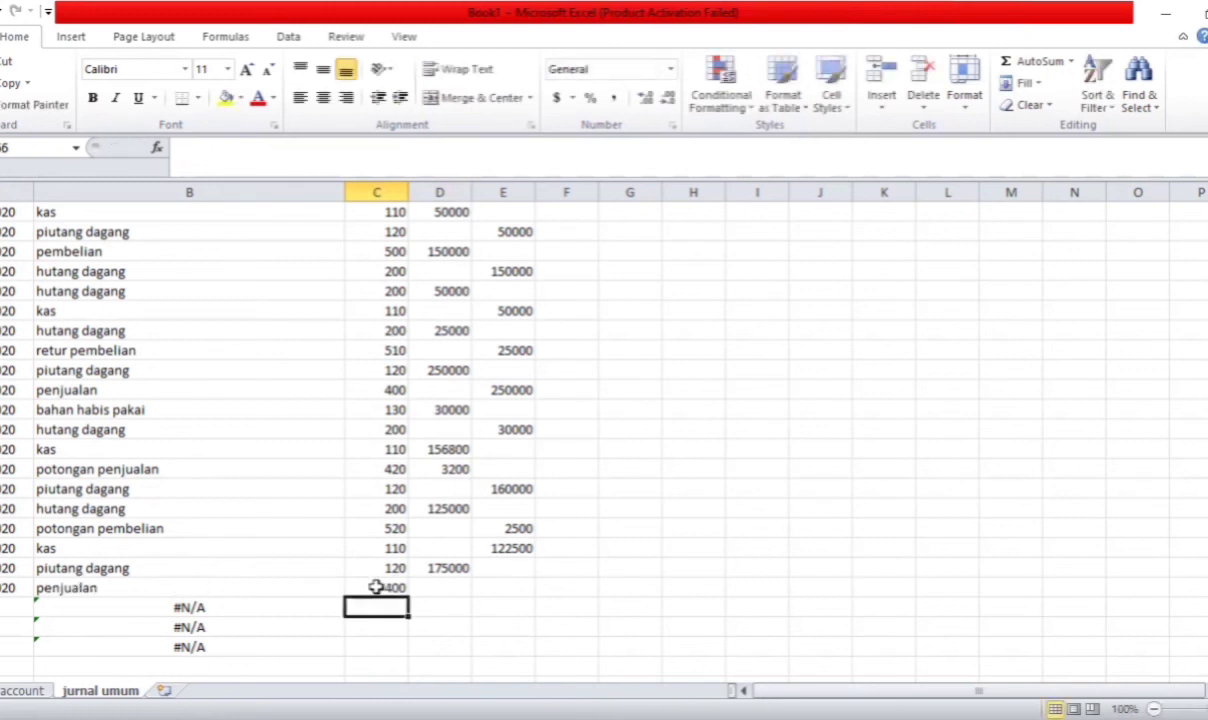
left_click(497, 585)
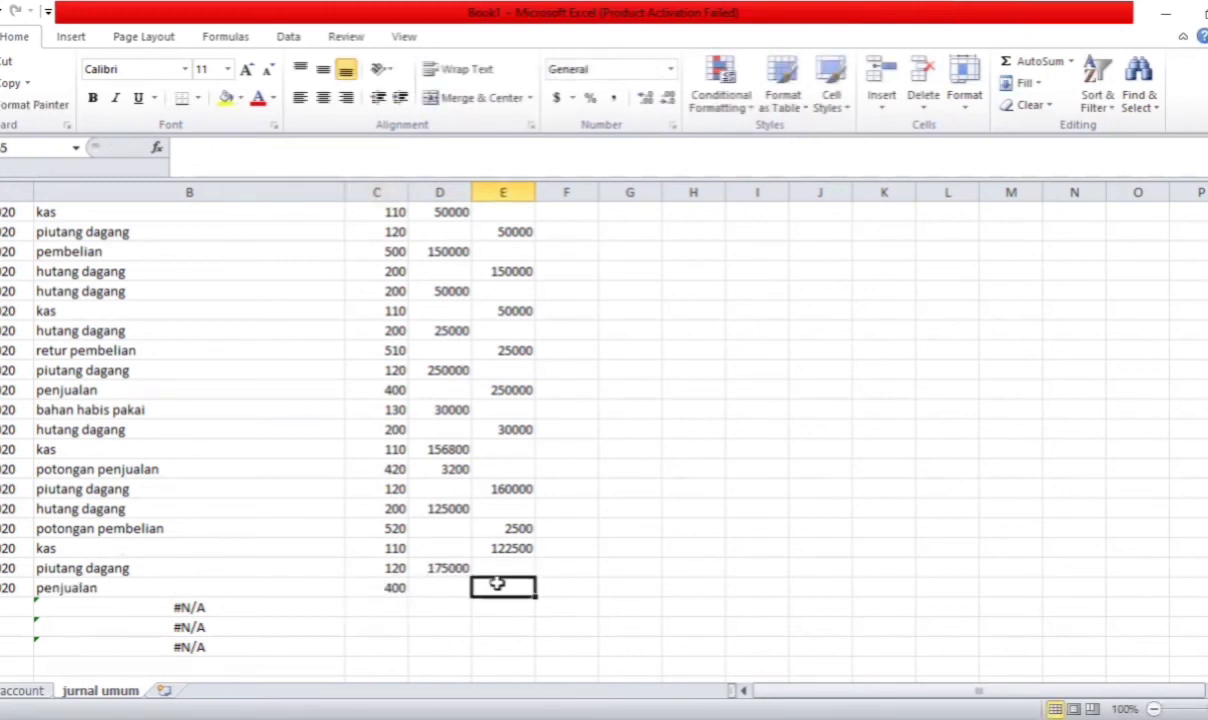
type("17500")
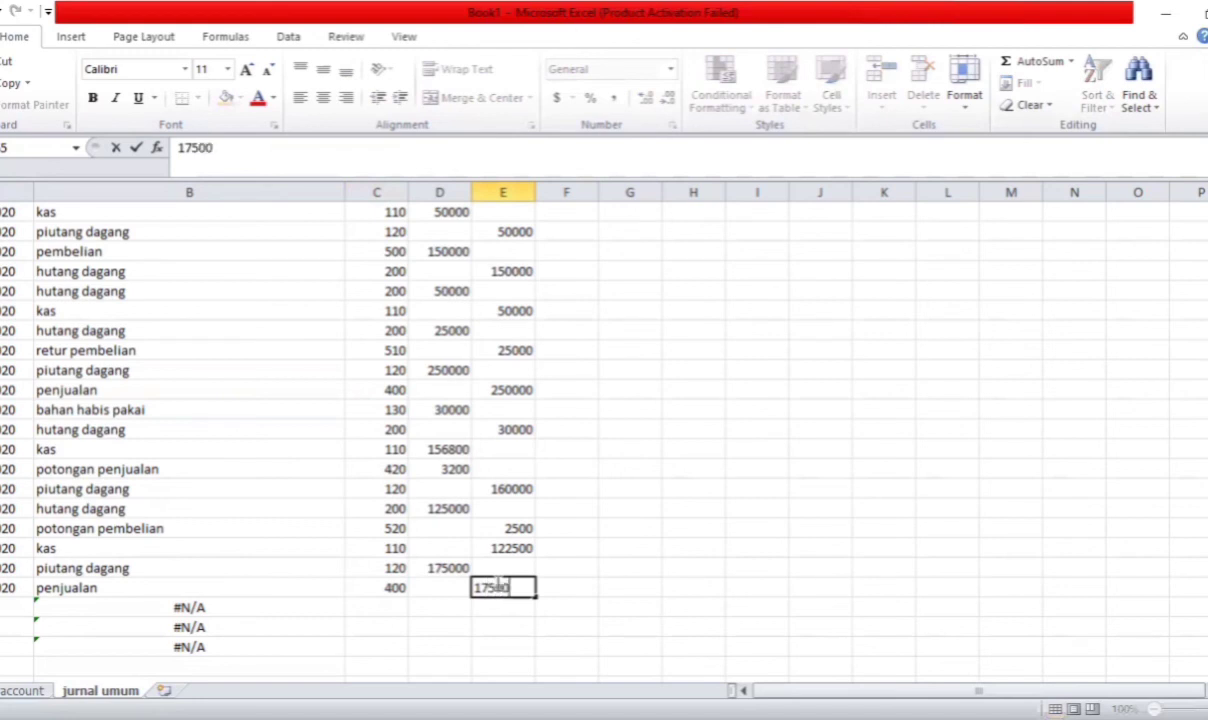
type("0")
key("Return")
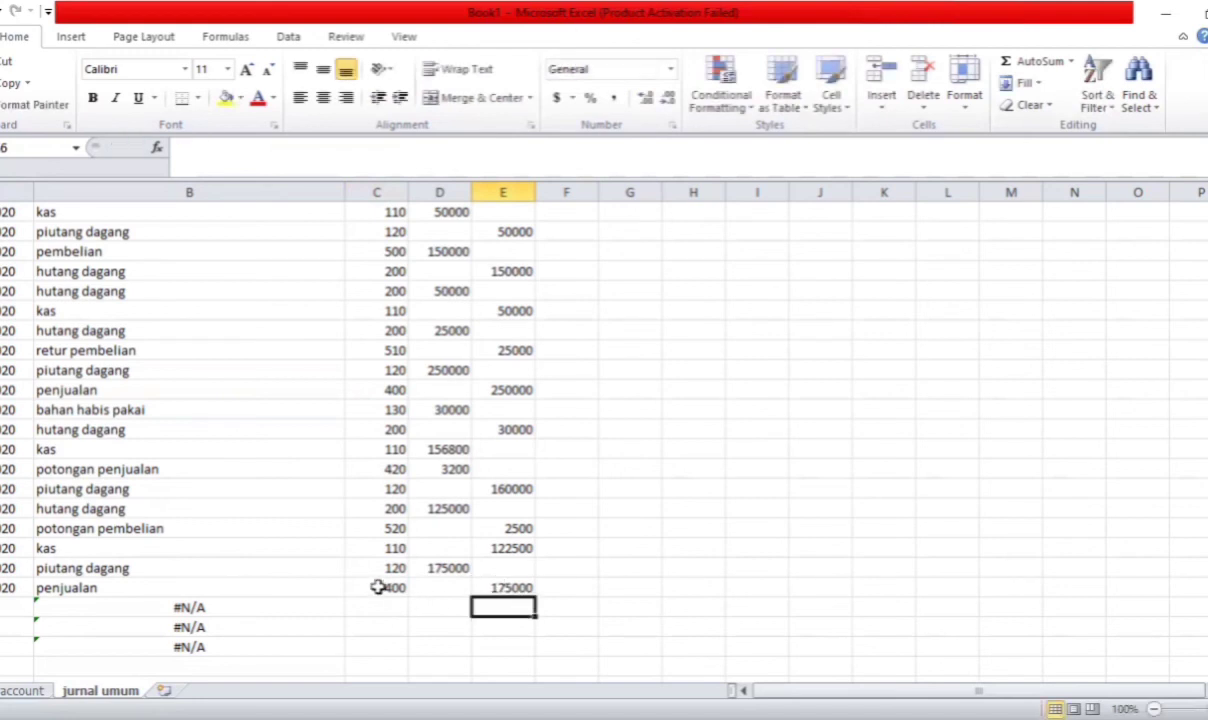
Copy the date 31/1/2020 to the three rows below the last penjualan row
left_click(10, 588)
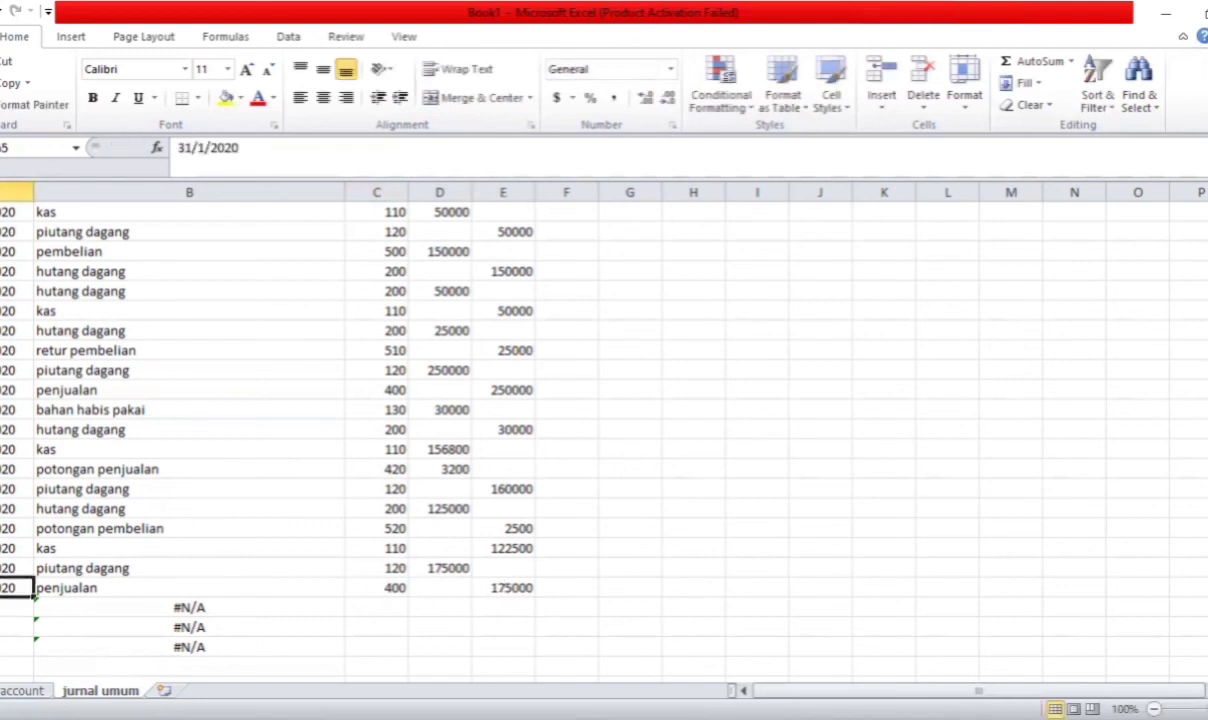
key("ctrl+c")
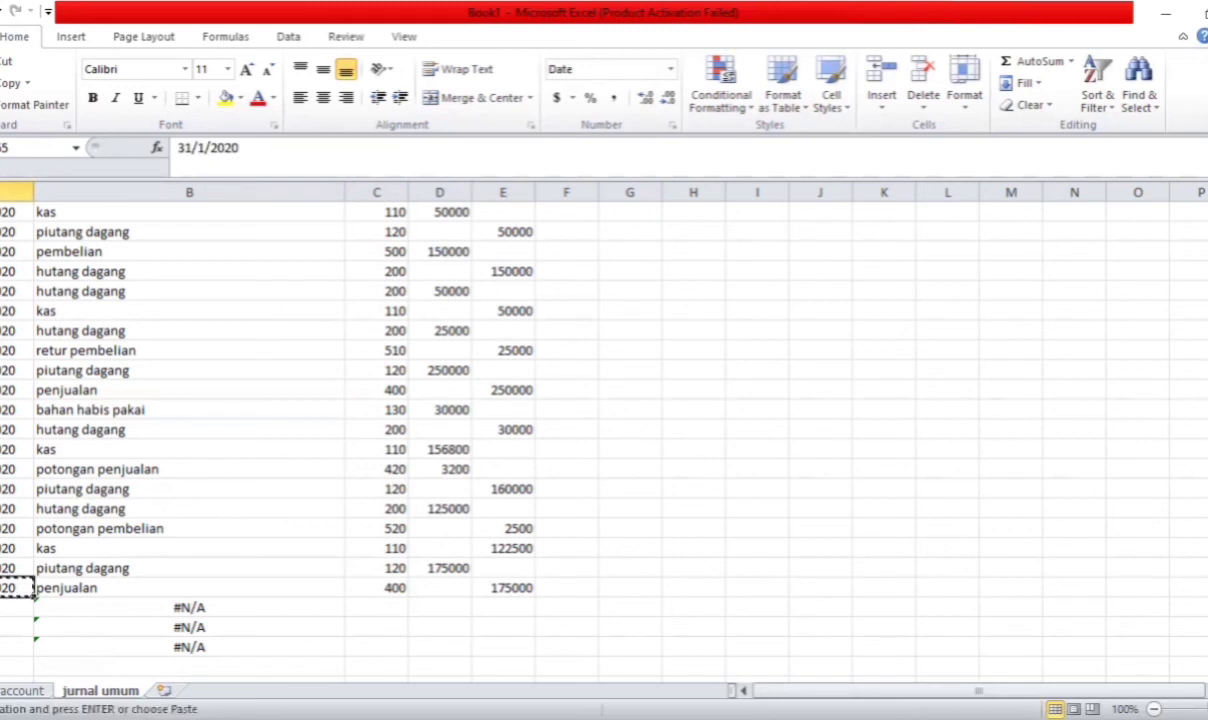
left_click_drag(15, 607, 15, 647)
key("Return")
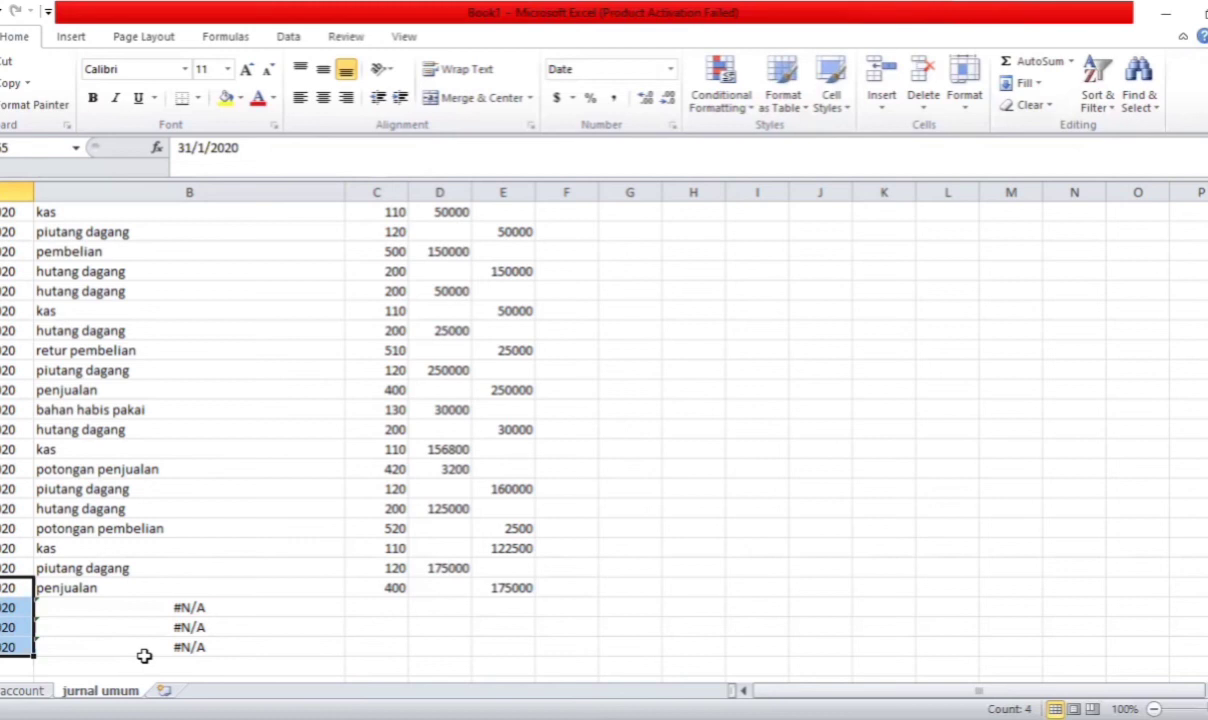
Enter account 500 with a debit of 150000 and account 200 with a credit of 150000 in the two rows below the last penjualan row
left_click(374, 607)
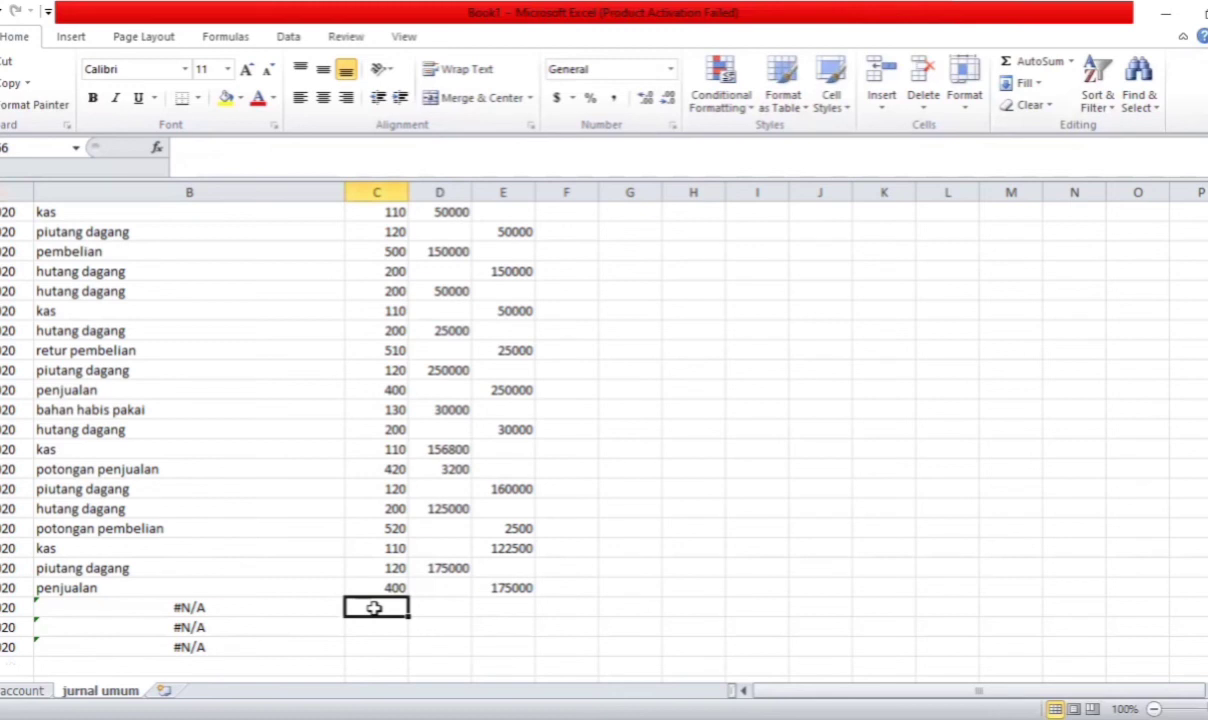
type("500")
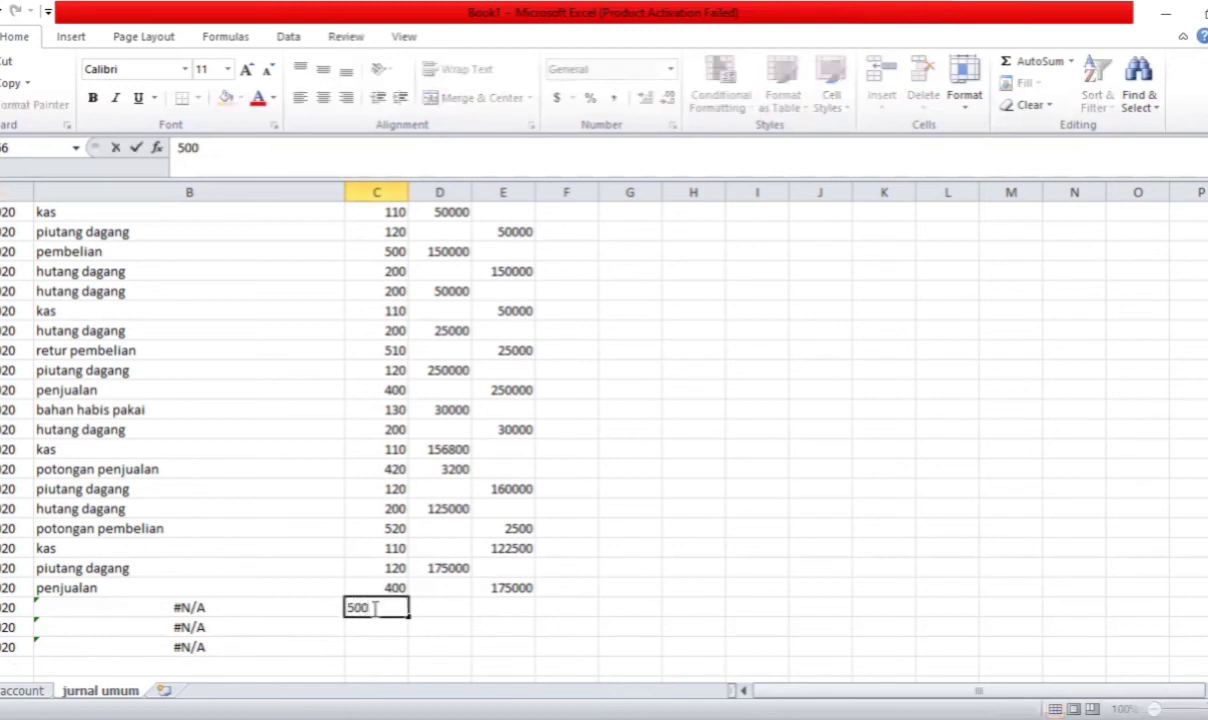
key("Return")
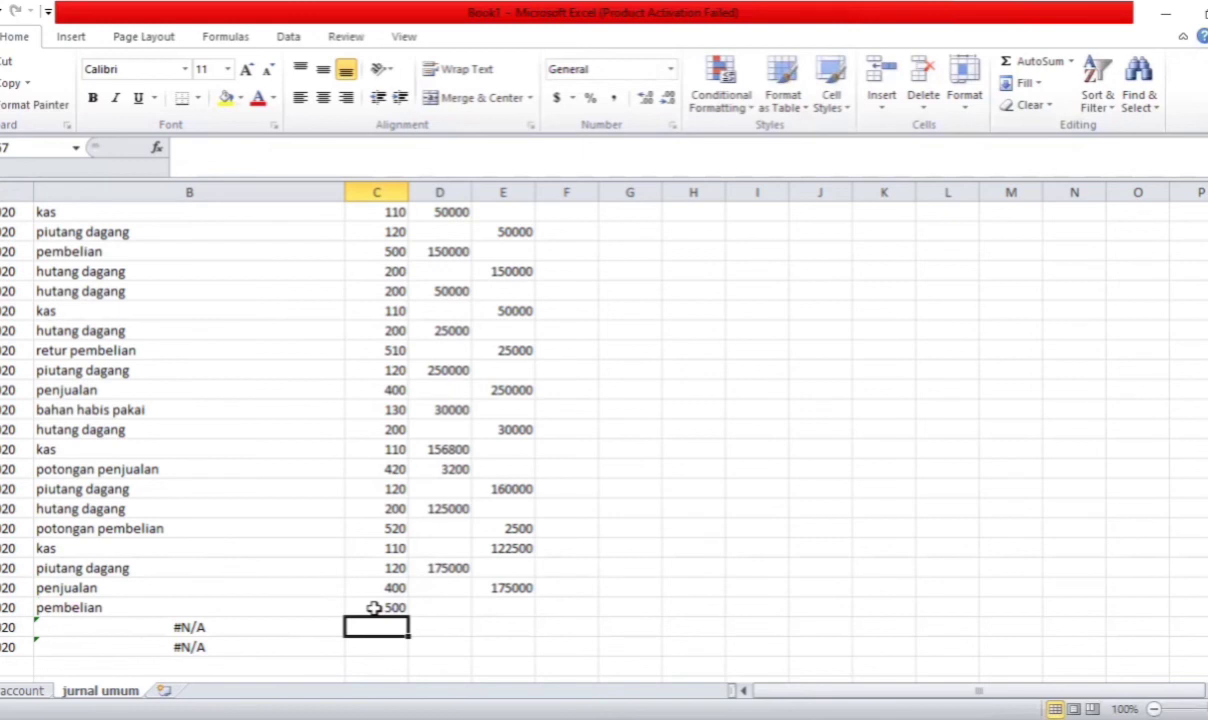
type("200")
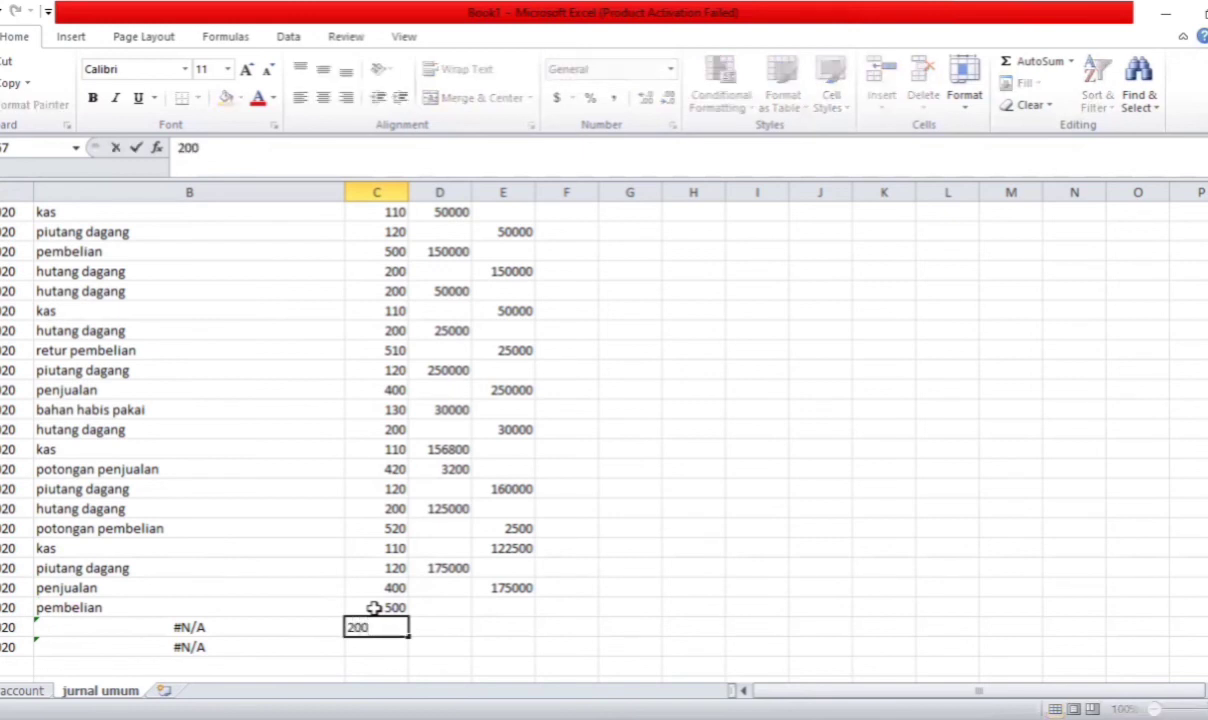
key("Return")
left_click(451, 607)
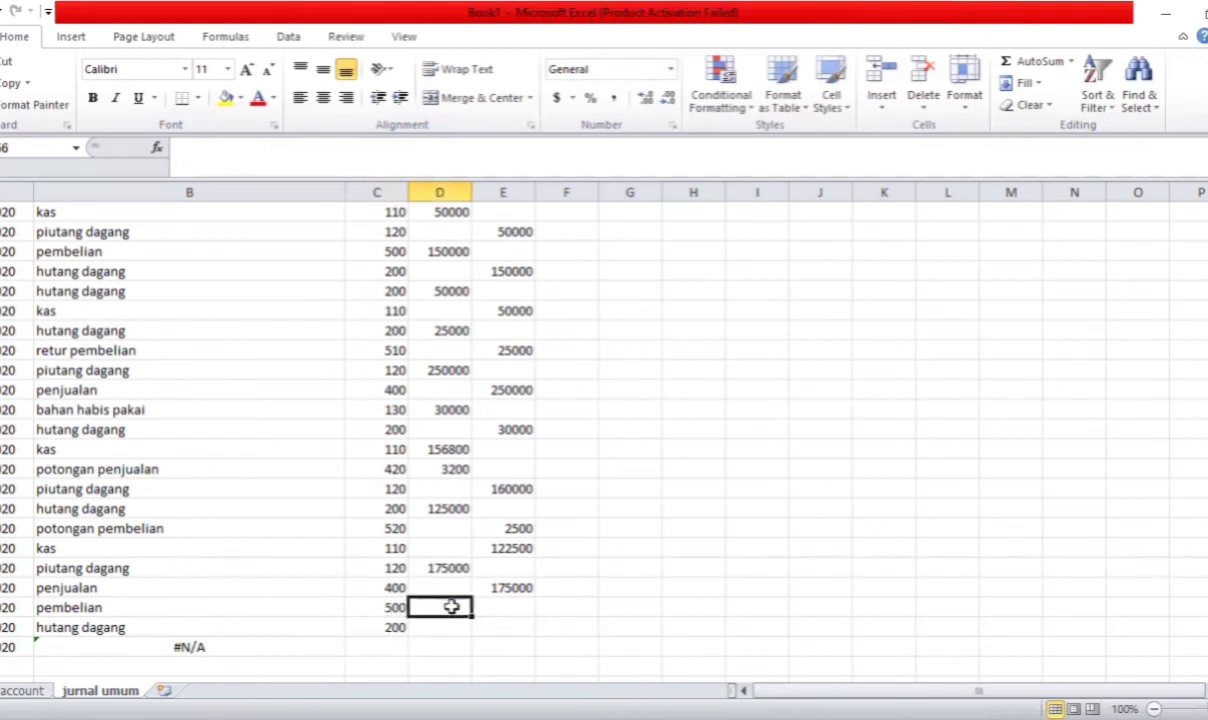
type("150000")
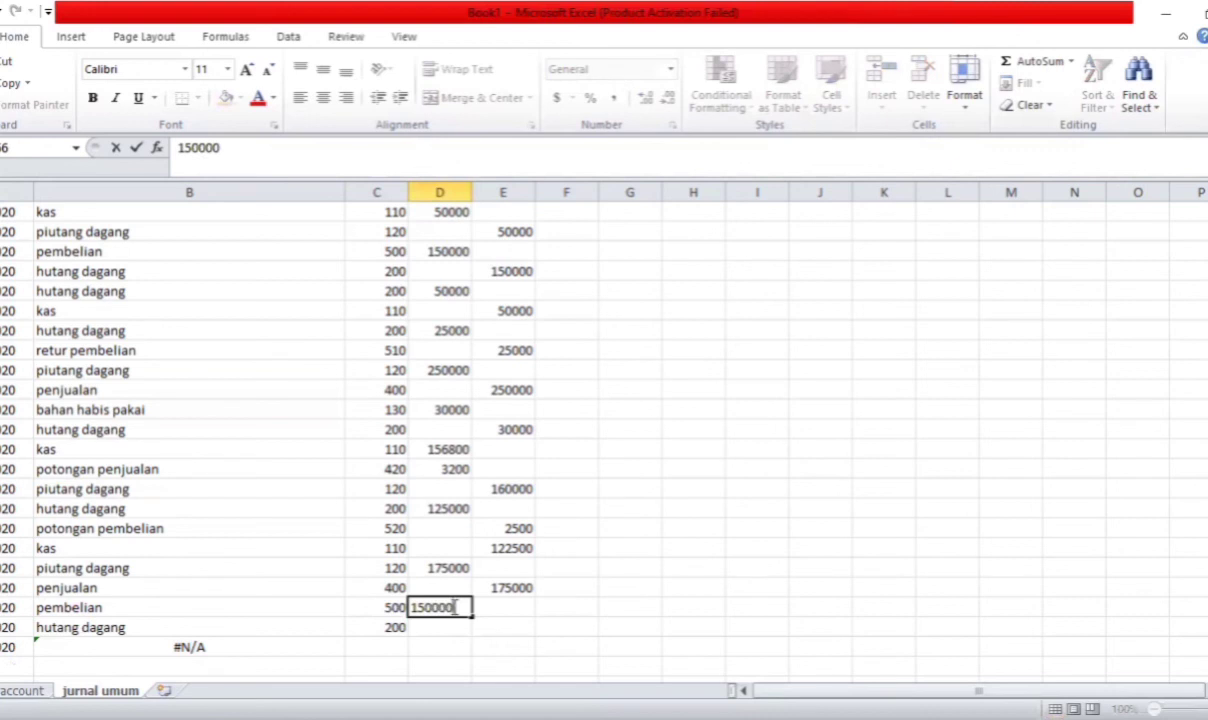
left_click(519, 628)
type("15000")
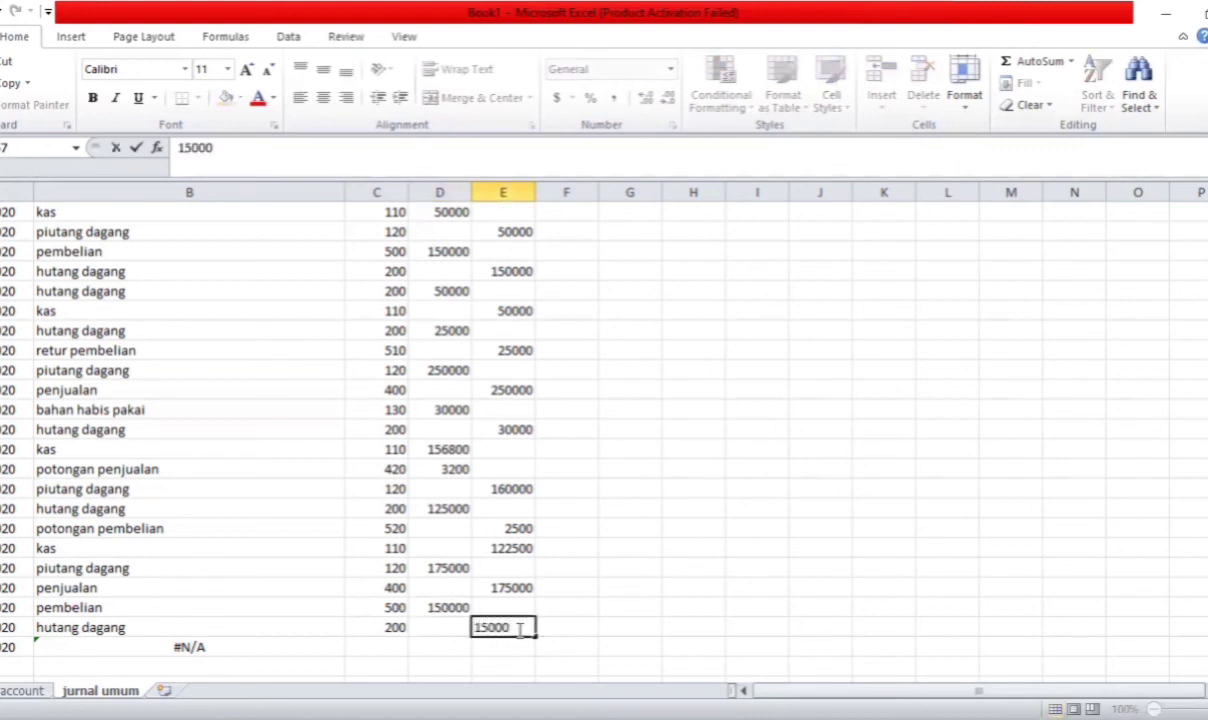
type("0")
key("Return")
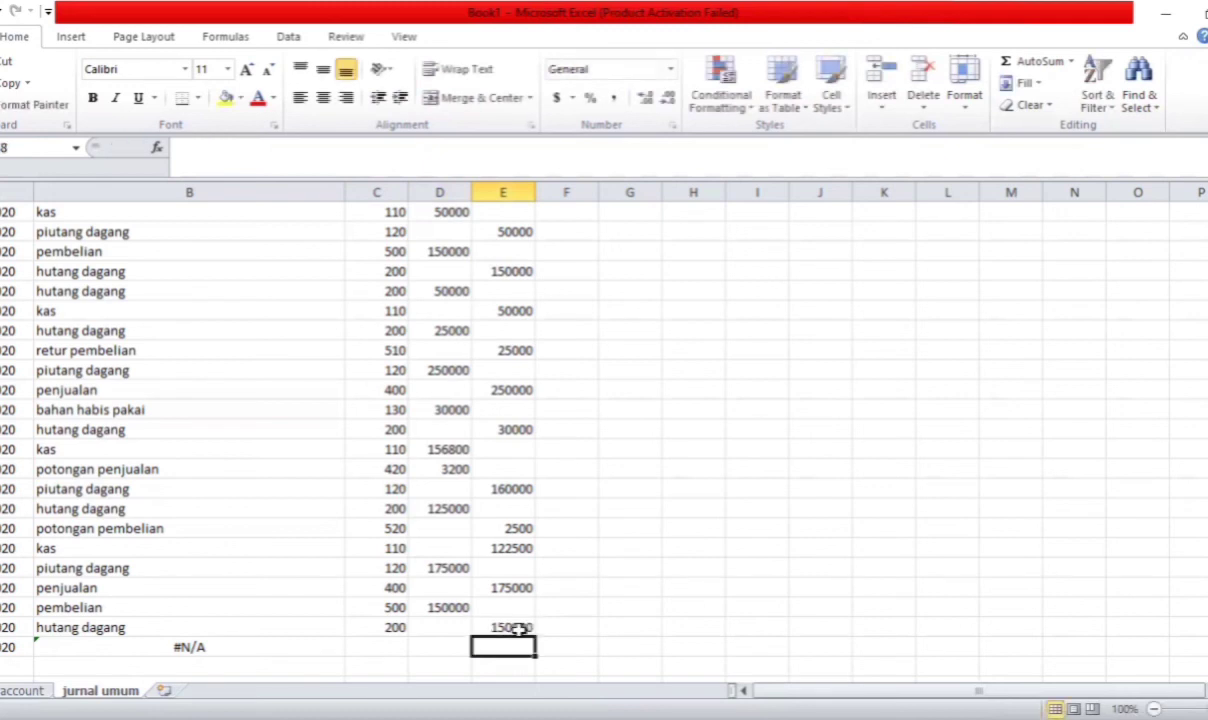
Try to extend the account-name lookup formula from the last dated row to the row beneath it
key("Return")
key("Return")
key("Return")
key("Return")
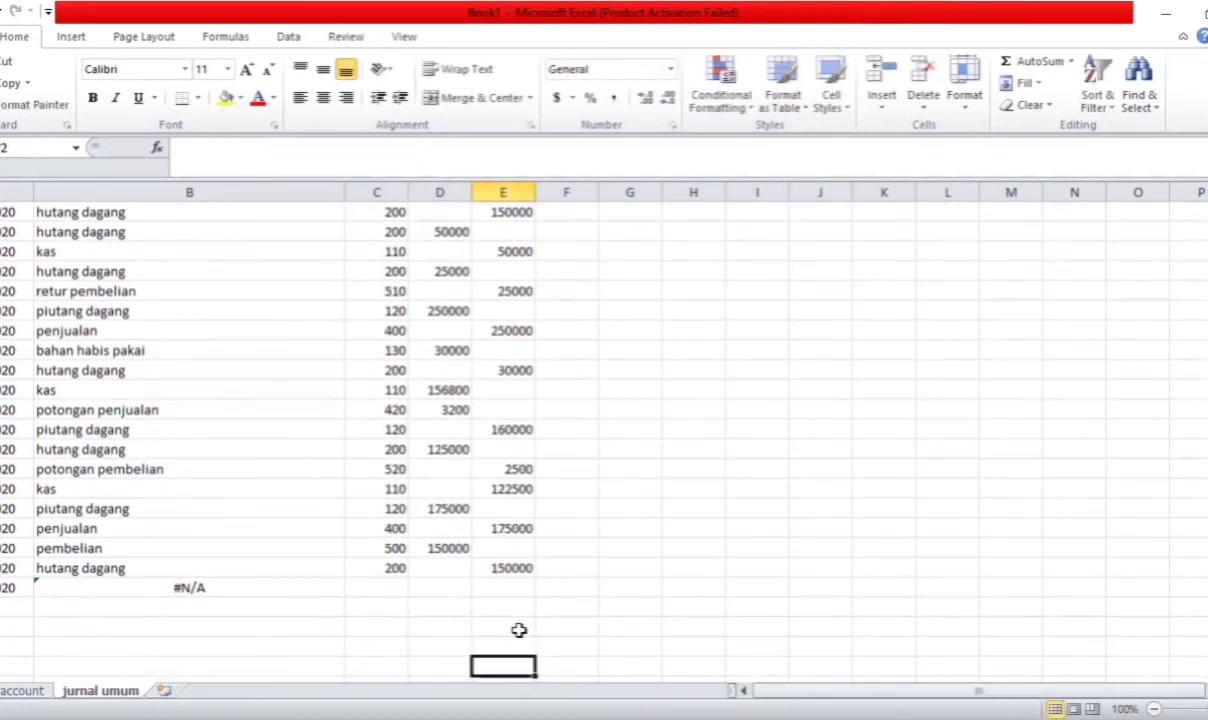
left_click(197, 587)
left_click_drag(341, 594, 334, 615)
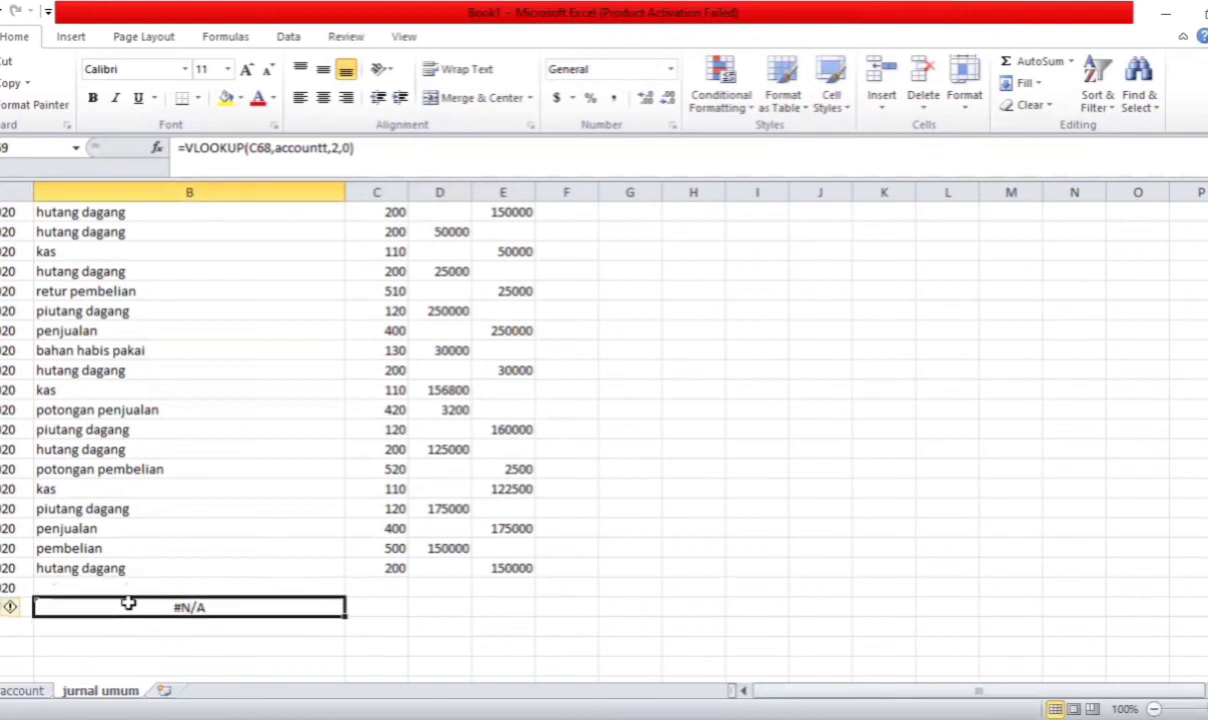
Undo the misplaced move of the account-name lookup formula and fill it from the last dated row into the row beneath
left_click_drag(216, 604, 197, 586)
left_click(197, 586)
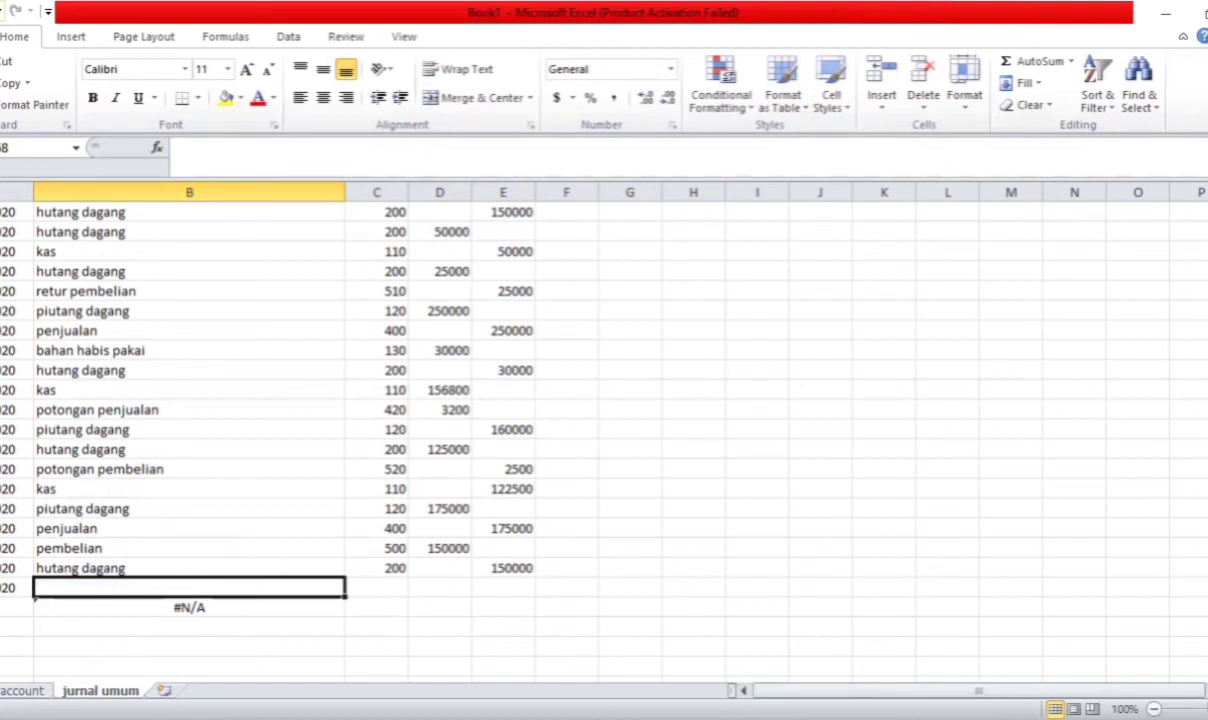
key("ctrl+z")
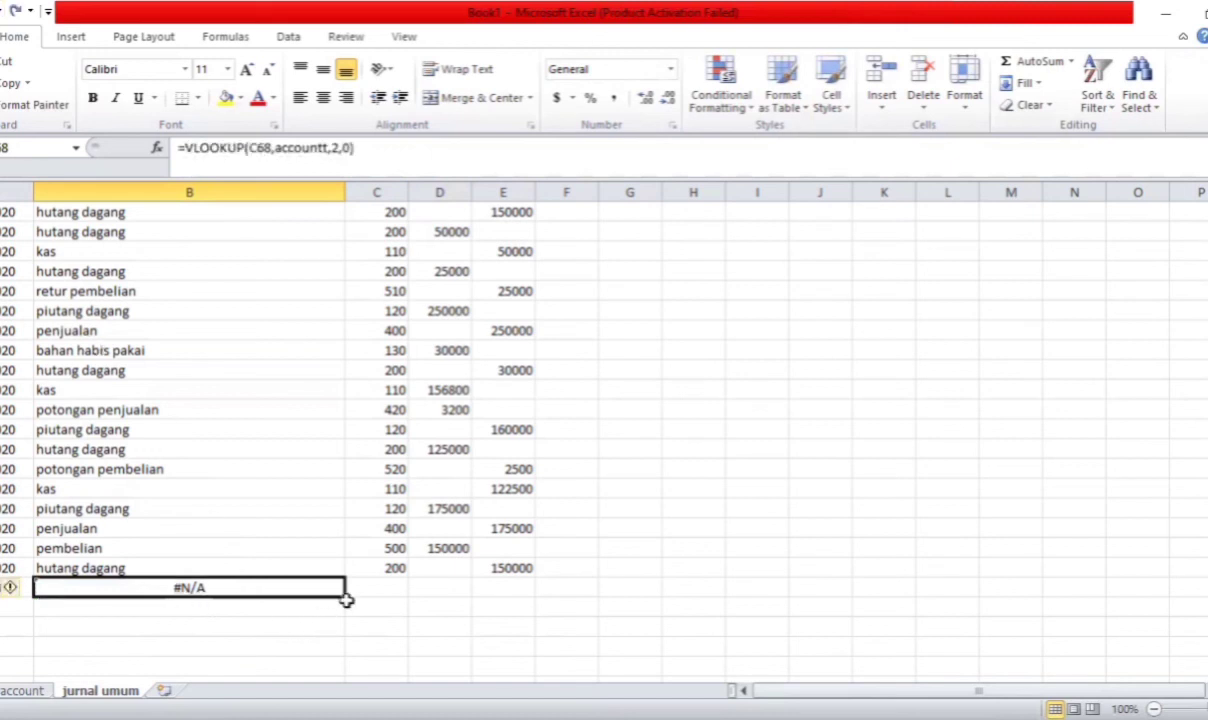
left_click_drag(343, 599, 338, 609)
Copy the date 31/1/2020 from the last dated row to the row directly below it
left_click(12, 608)
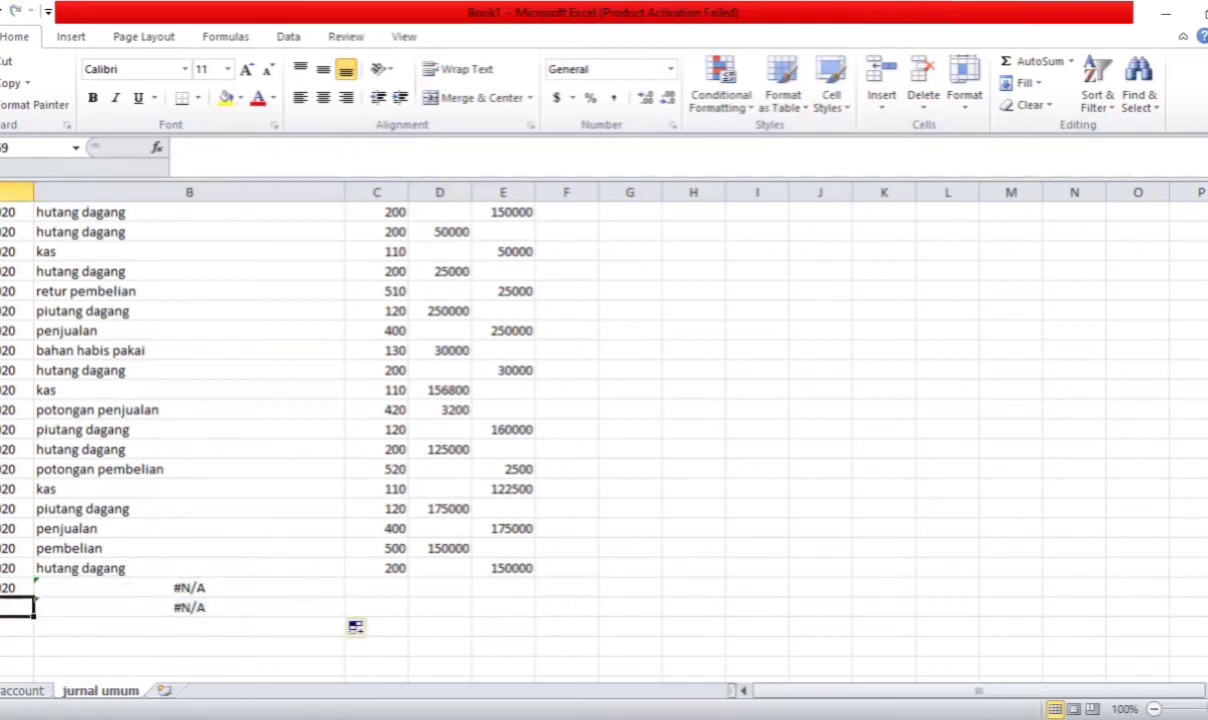
left_click(30, 588)
key("ctrl+c")
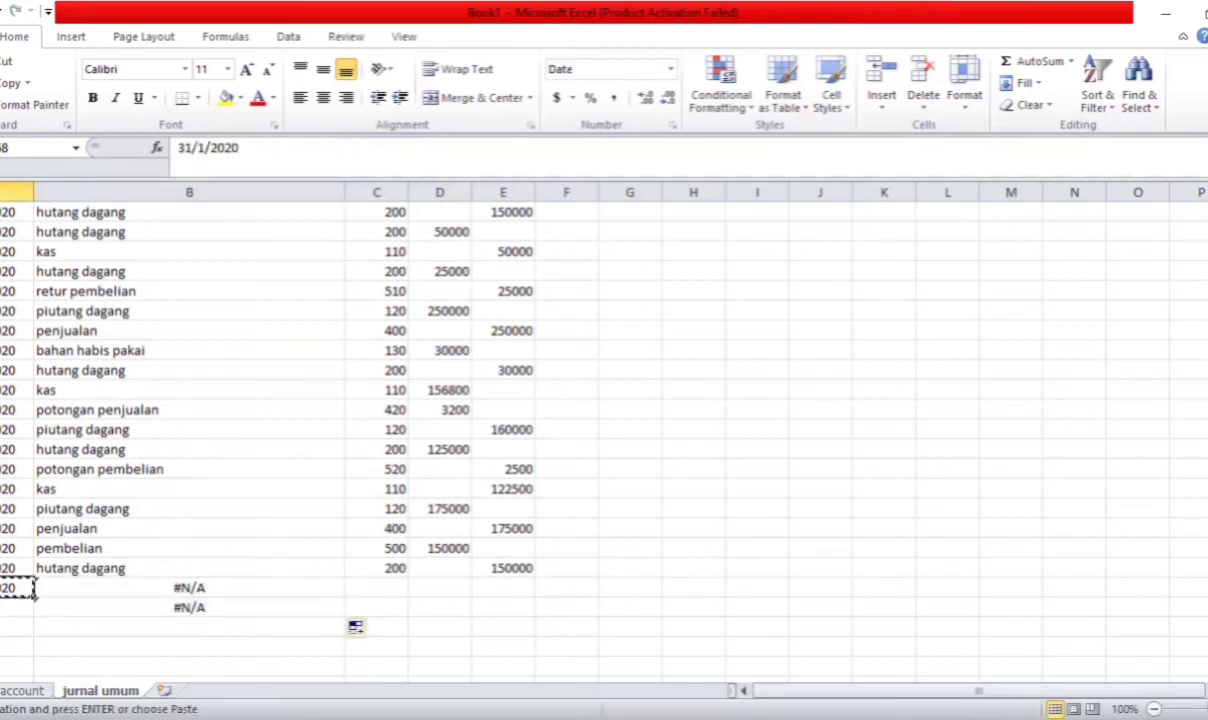
left_click(20, 607)
key("ctrl+v")
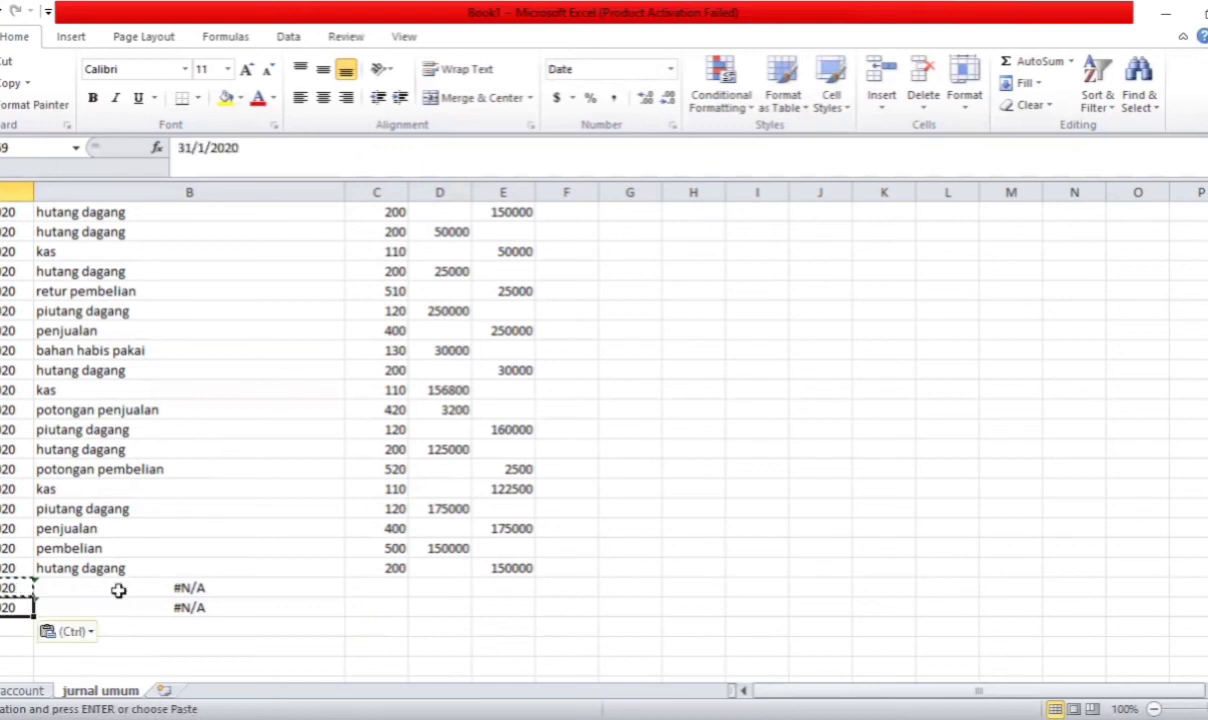
Enter account numbers 200 and 110 in the two 31/1/2020 rows below the last hutang dagang row
left_click(402, 587)
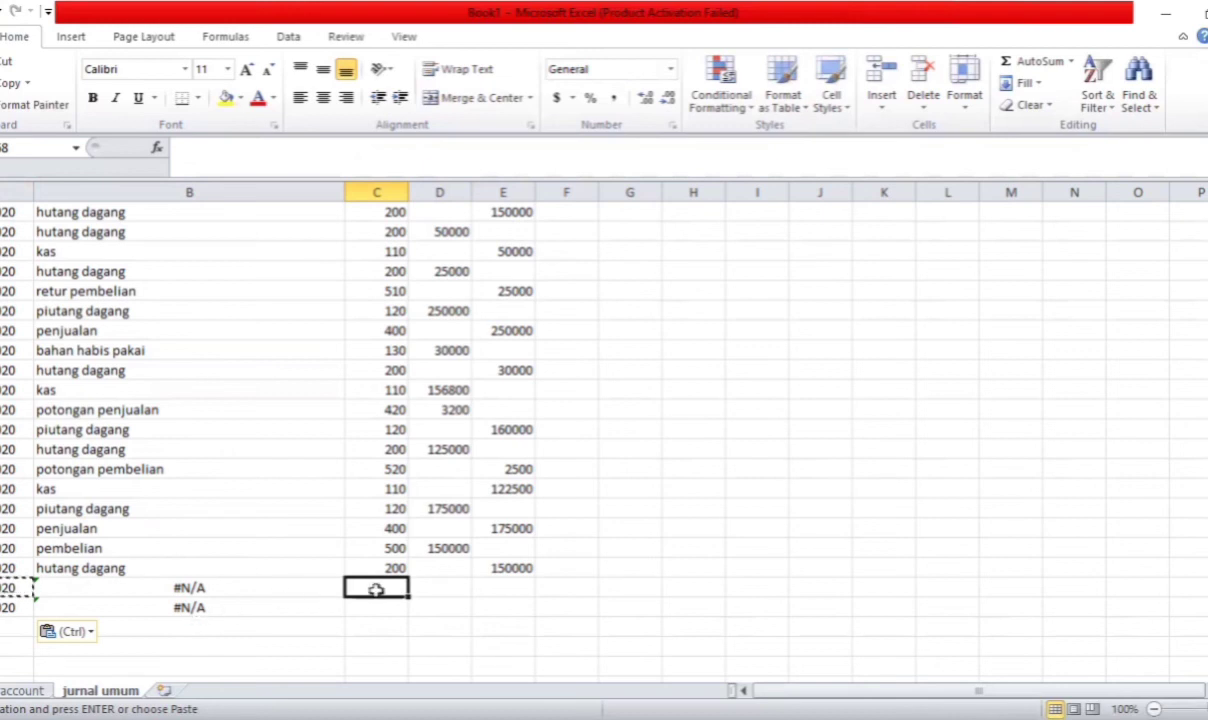
type("200")
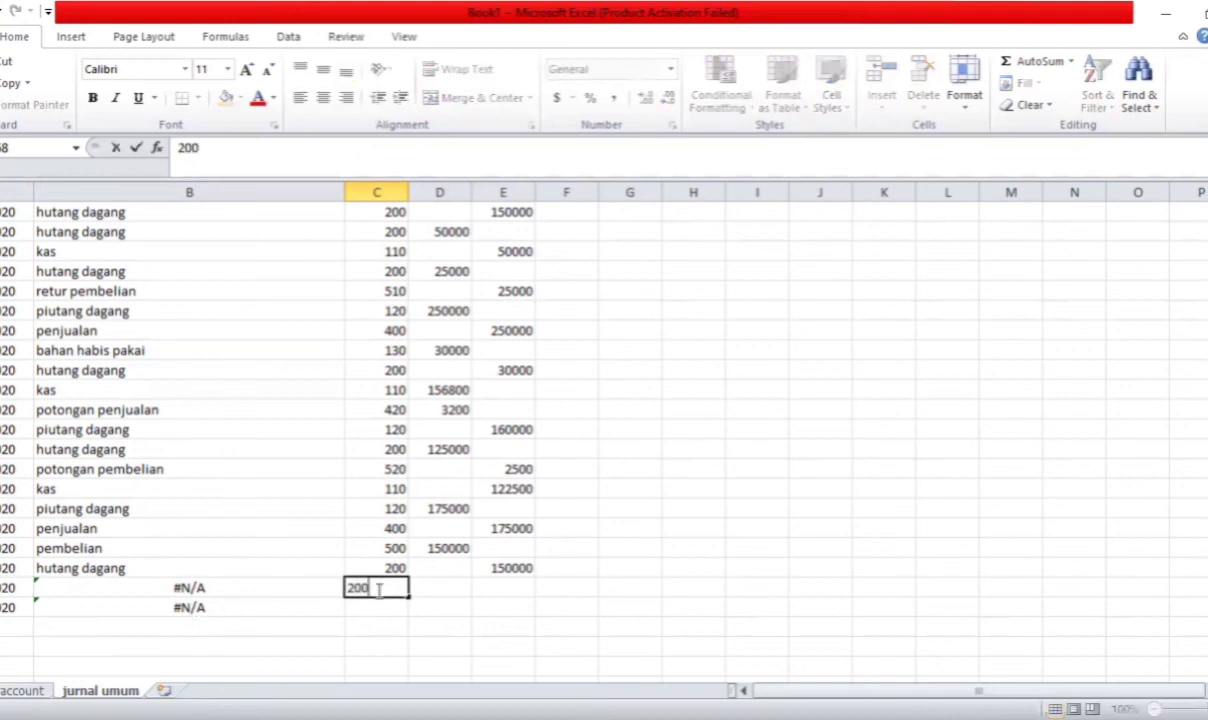
key("Return")
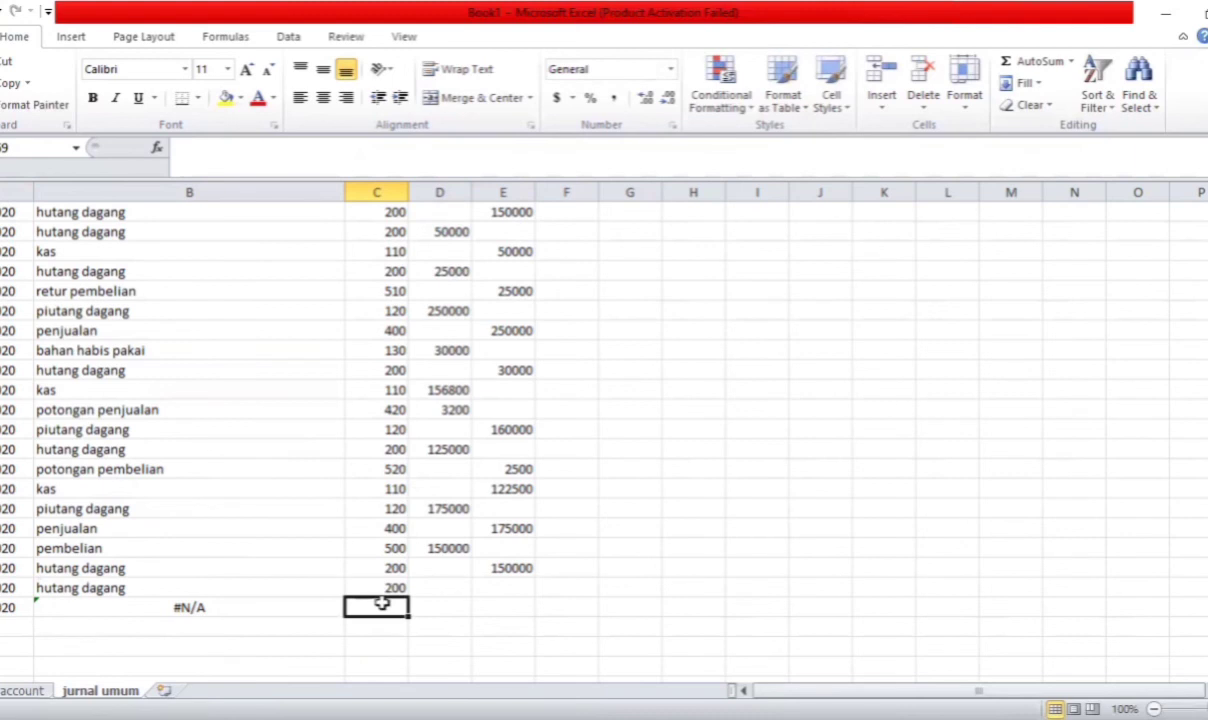
type("110")
key("Return")
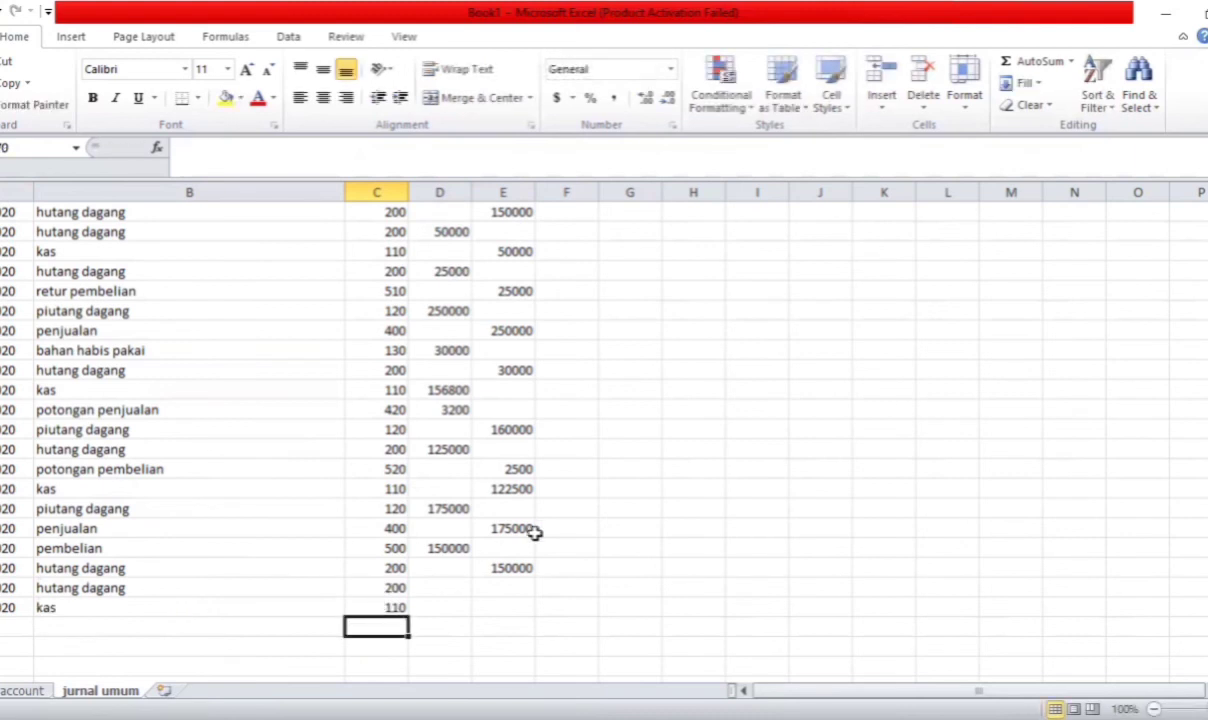
Enter a debit of 30000 for the last hutang dagang row and a credit of 30000 for the kas row below it
left_click(449, 588)
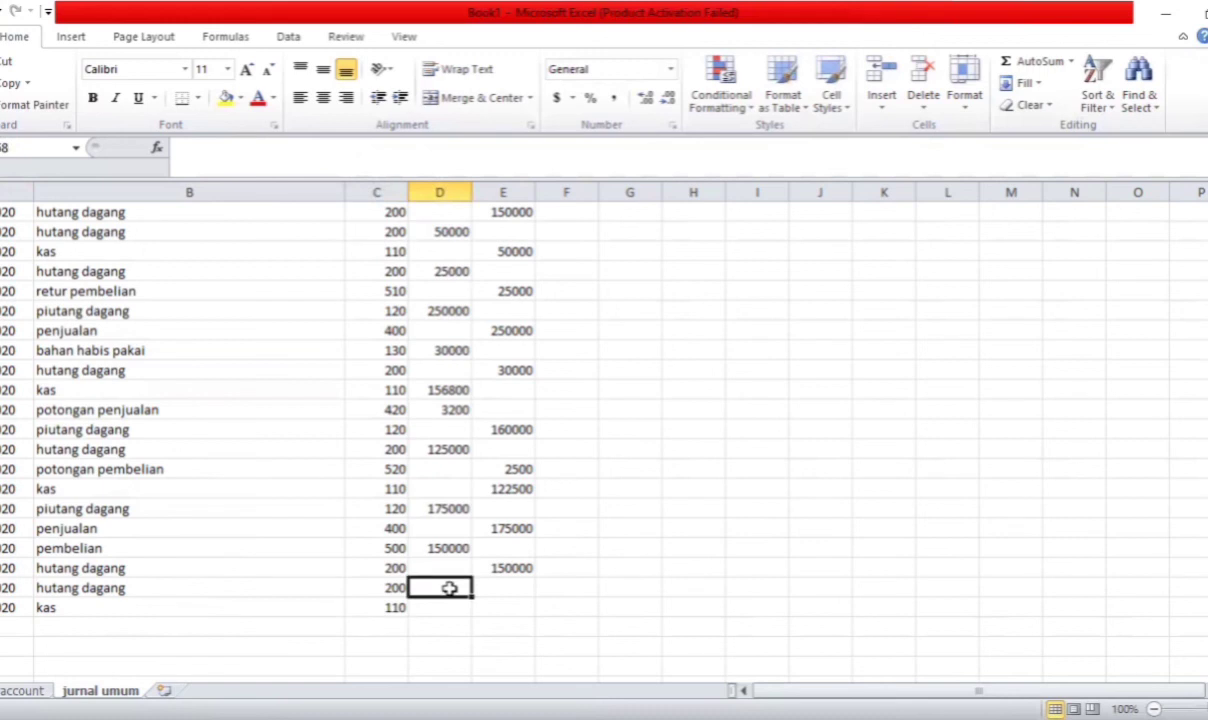
type("30000")
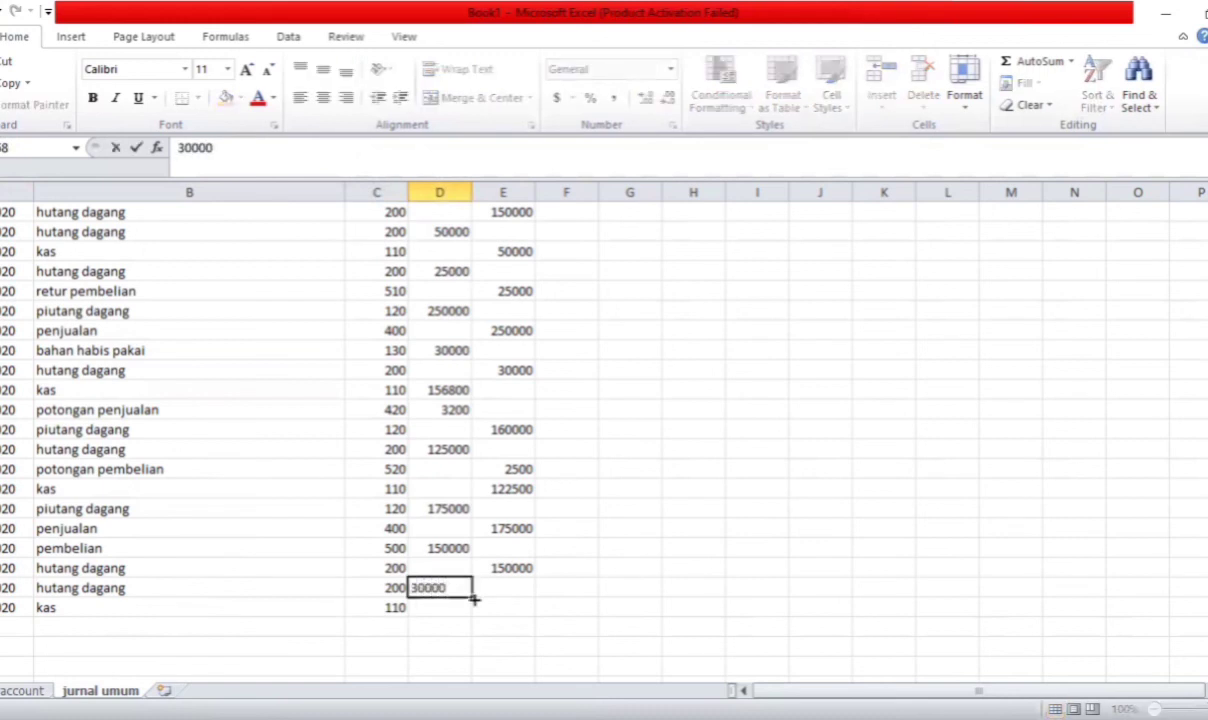
left_click(512, 608)
type("30000")
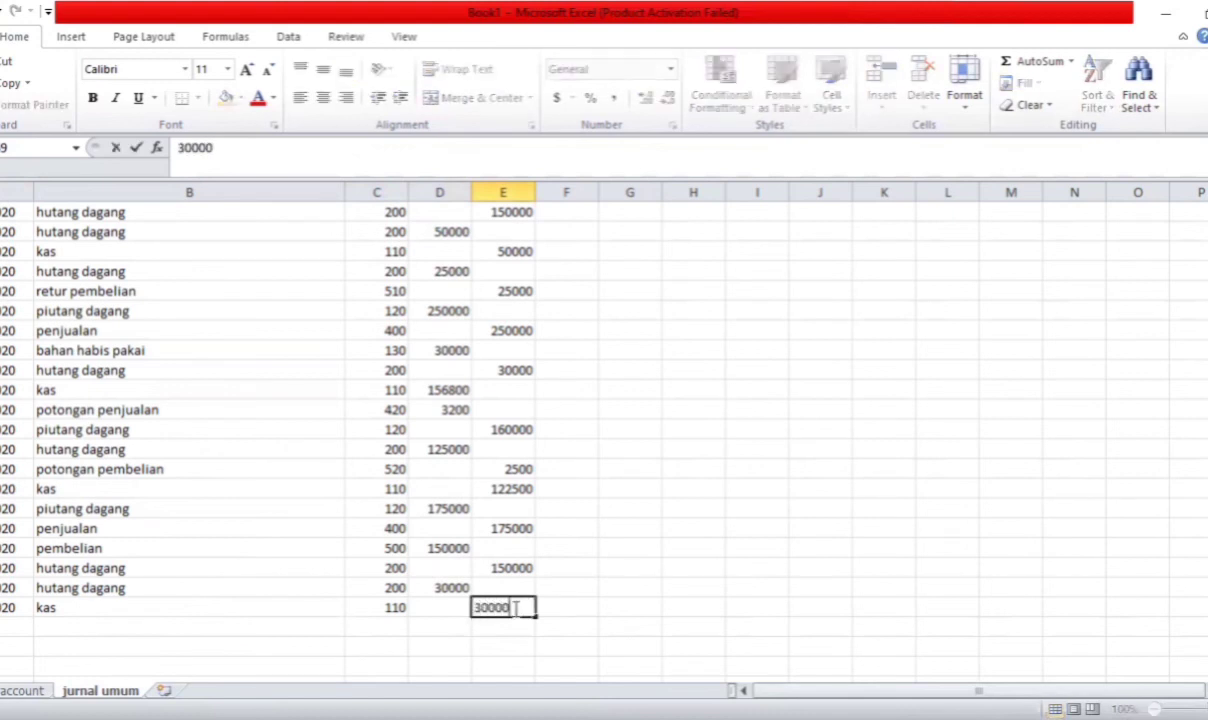
key("Return")
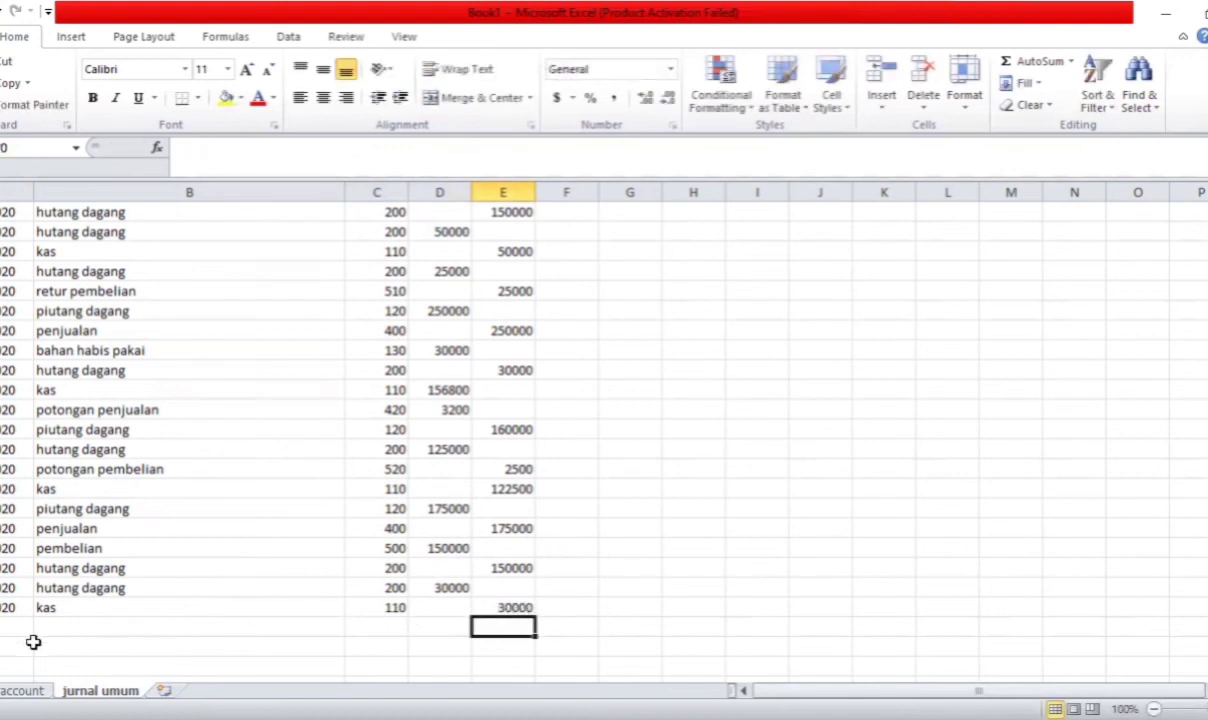
Fill the empty row below the last kas entry with yellow across columns A to E and AutoSum the debet and kredit columns into it
left_click_drag(11, 628, 507, 626)
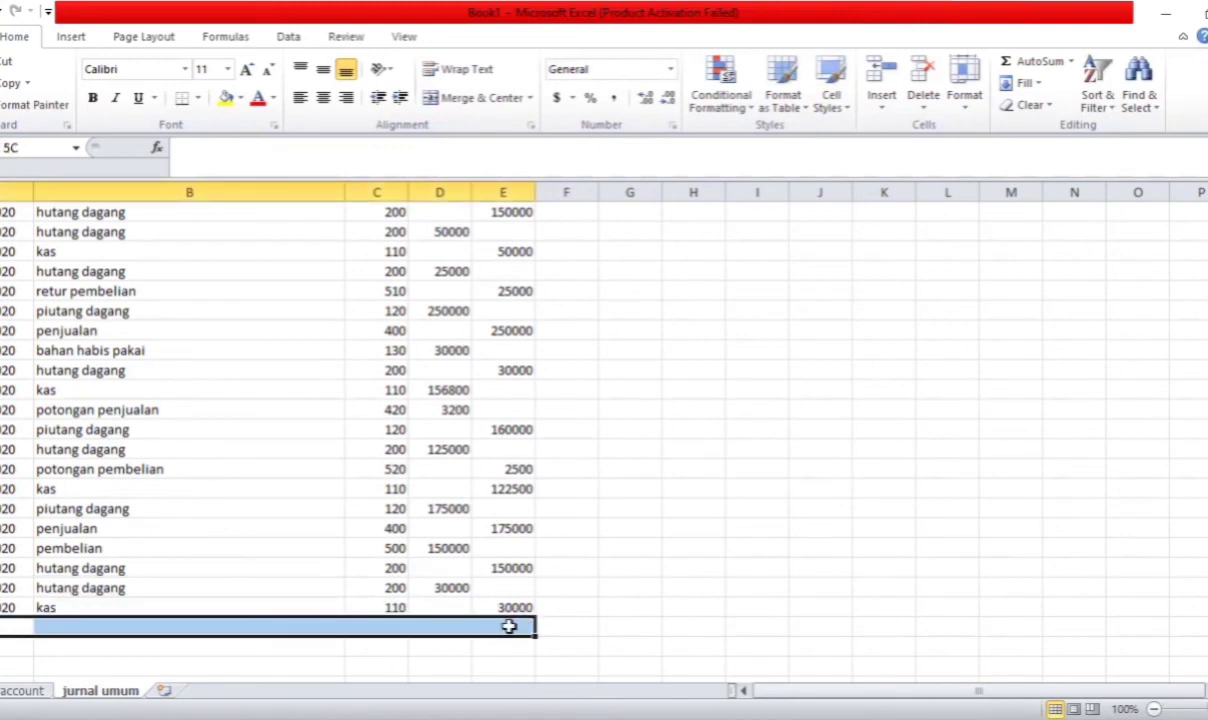
left_click(226, 99)
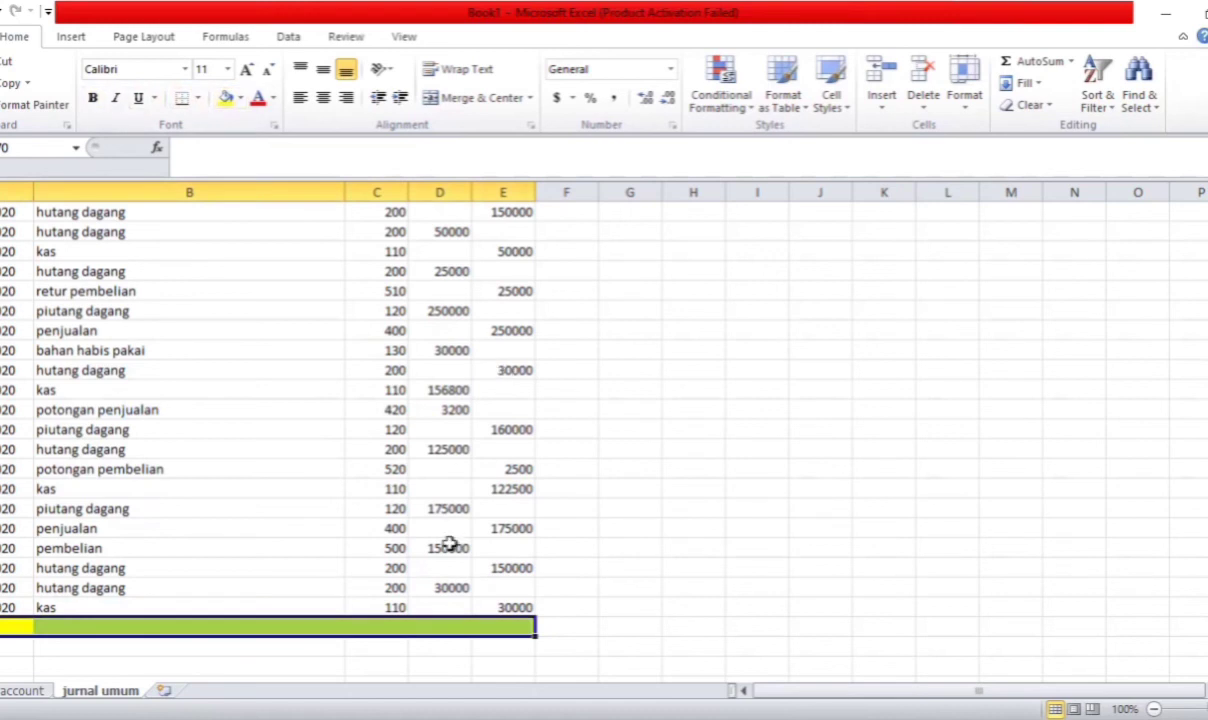
left_click_drag(440, 626, 448, 252)
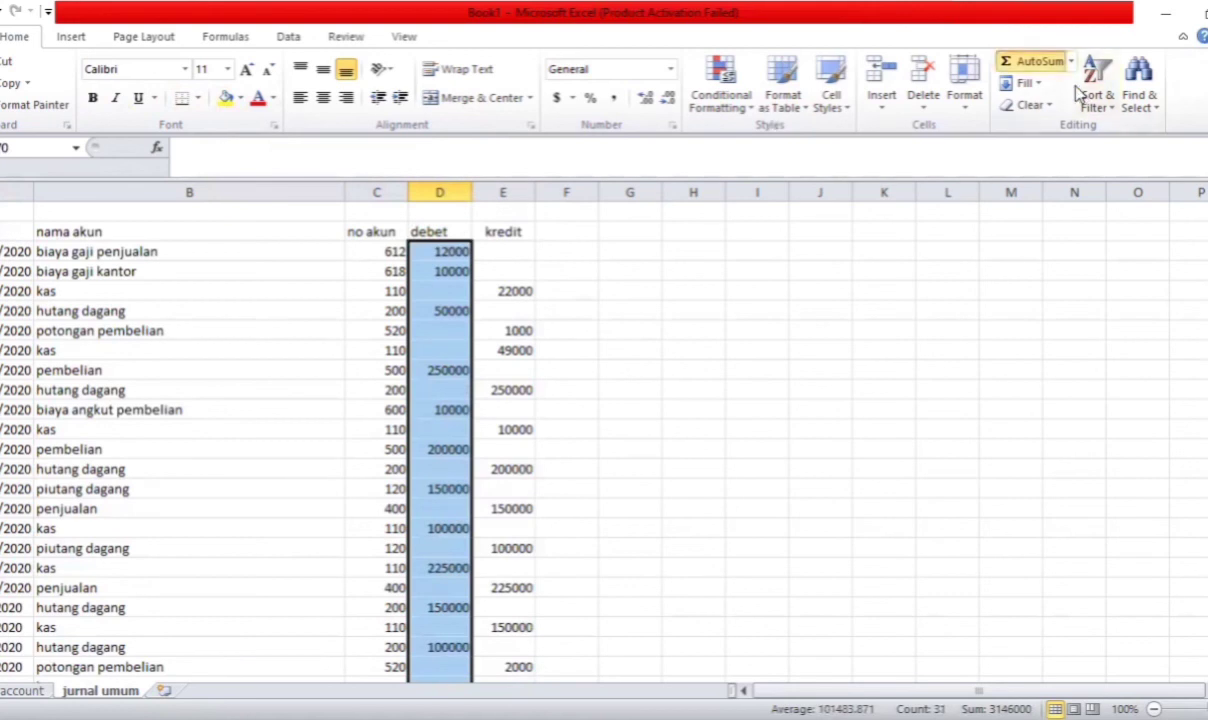
left_click(1035, 61)
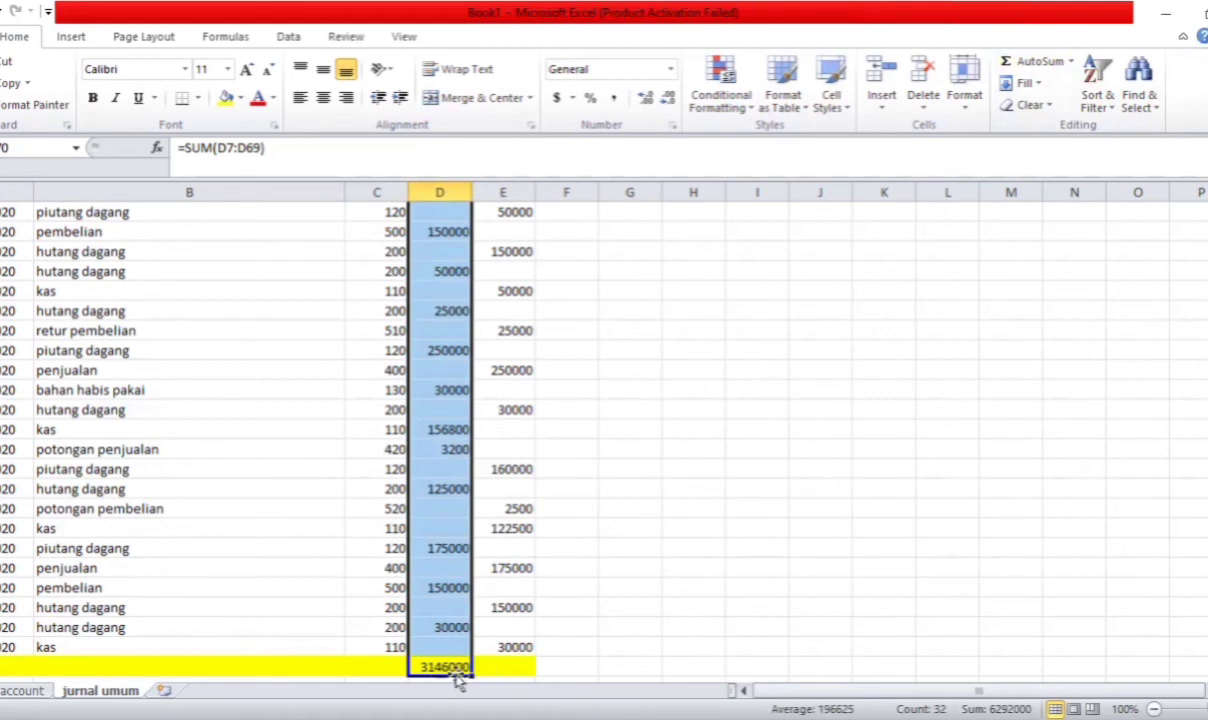
left_click_drag(507, 666, 501, 243)
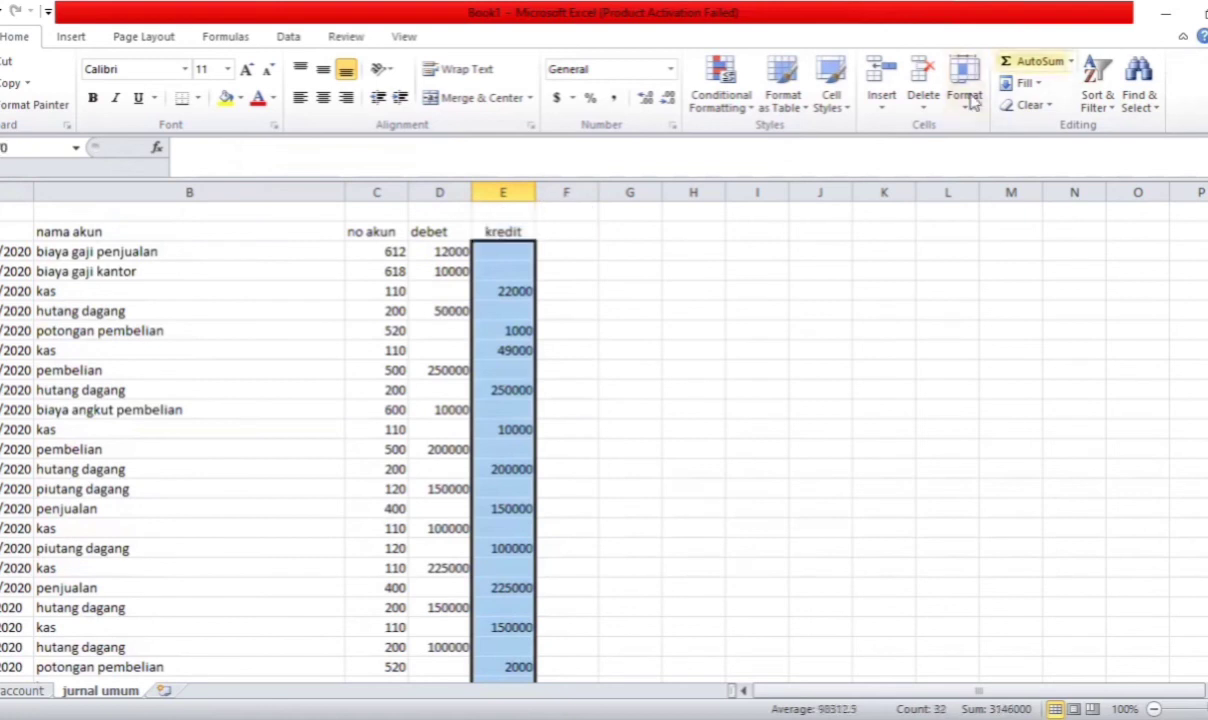
left_click(1022, 61)
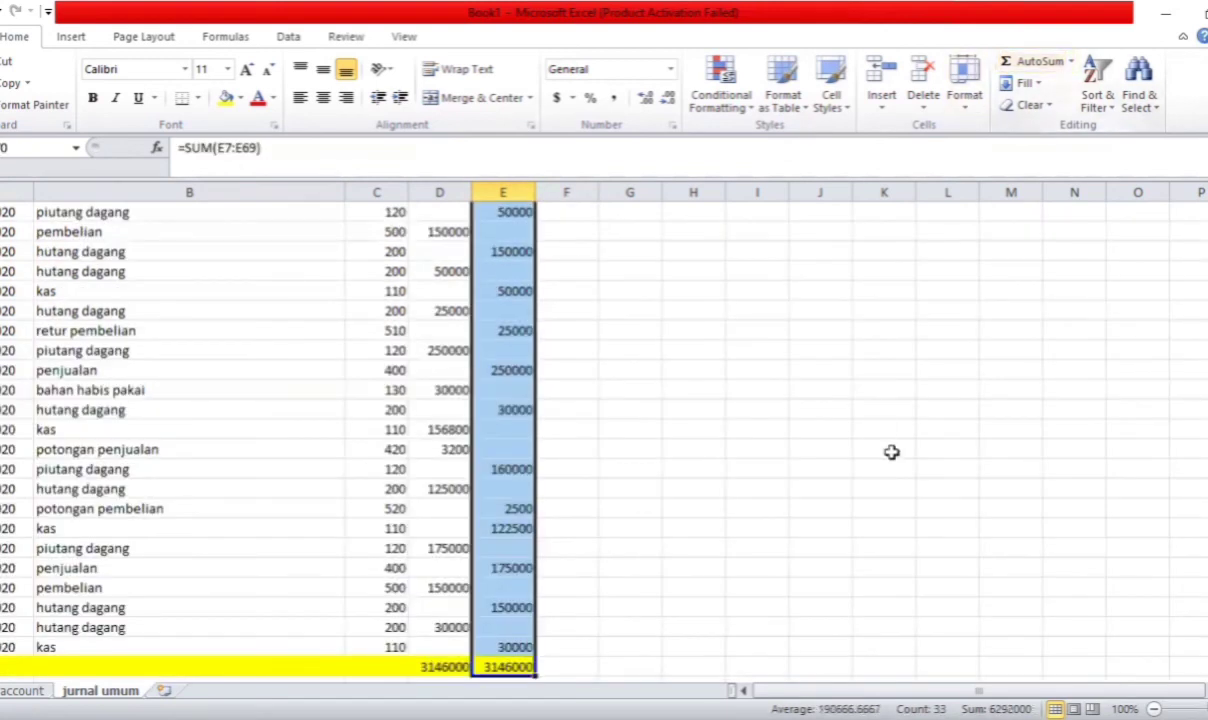
Label the yellow sum row TOTAL in capitals in the nama akun column
left_click(90, 666)
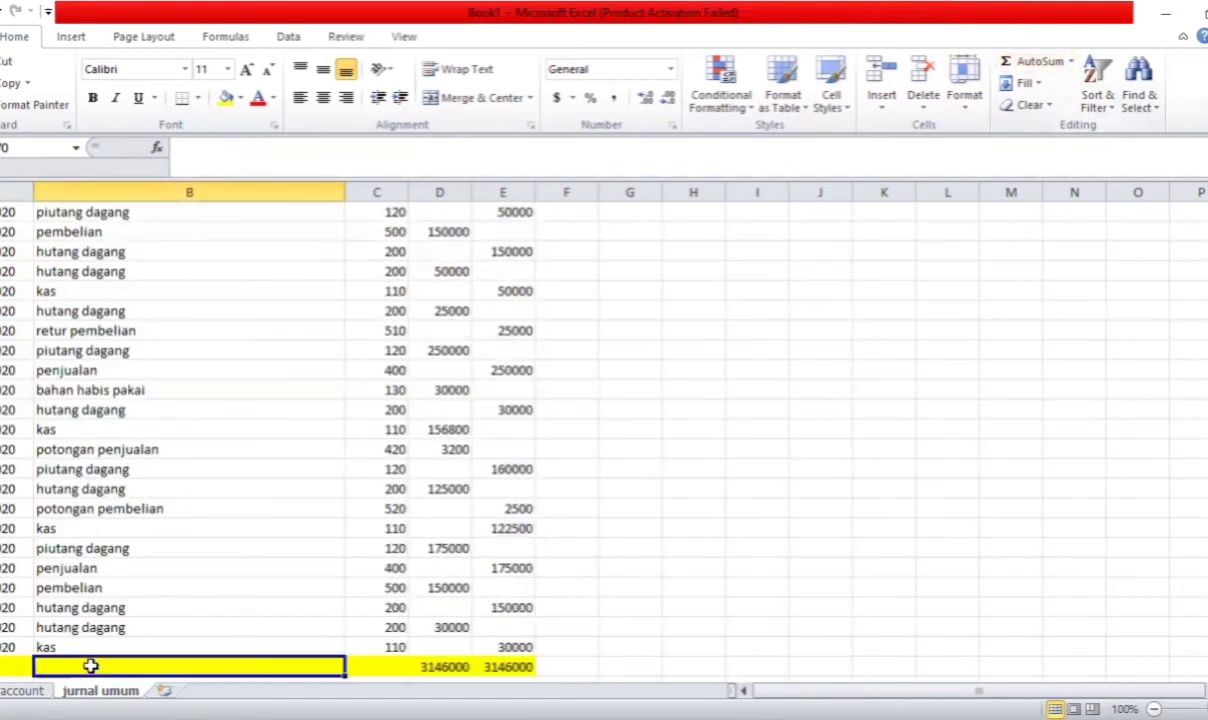
type("total")
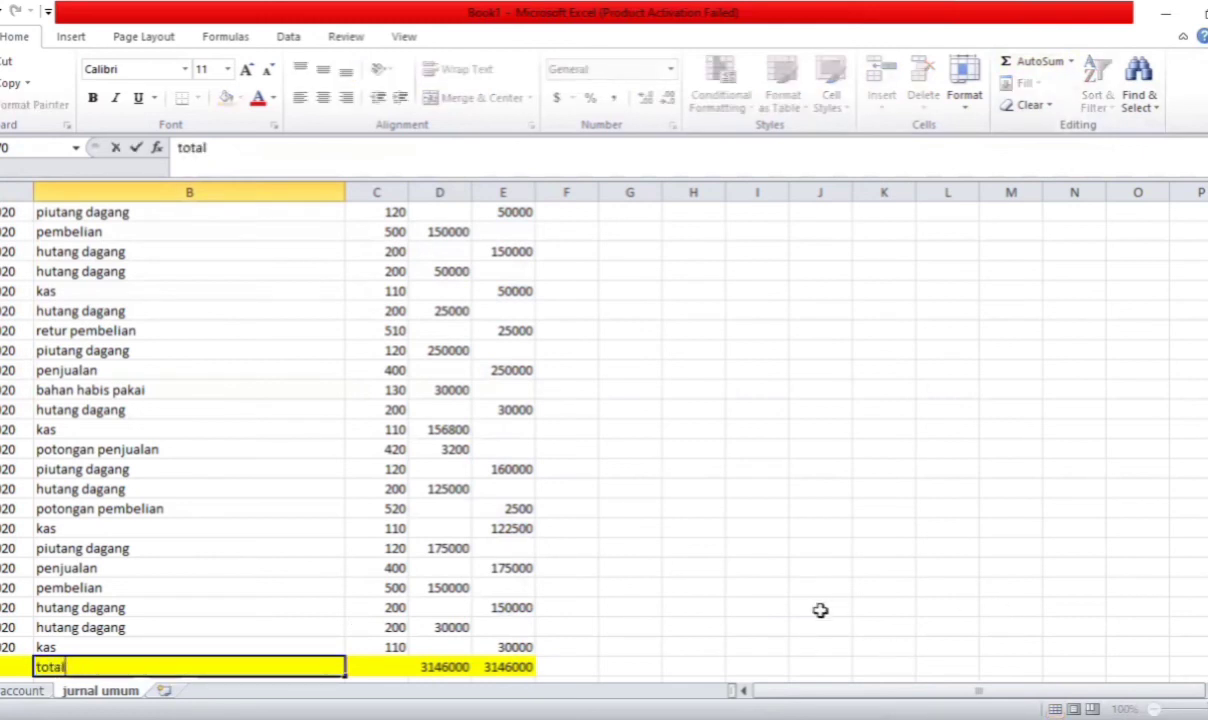
key("BackSpace")
key("BackSpace")
key("BackSpace")
key("BackSpace")
key("BackSpace")
type("TOTAL")
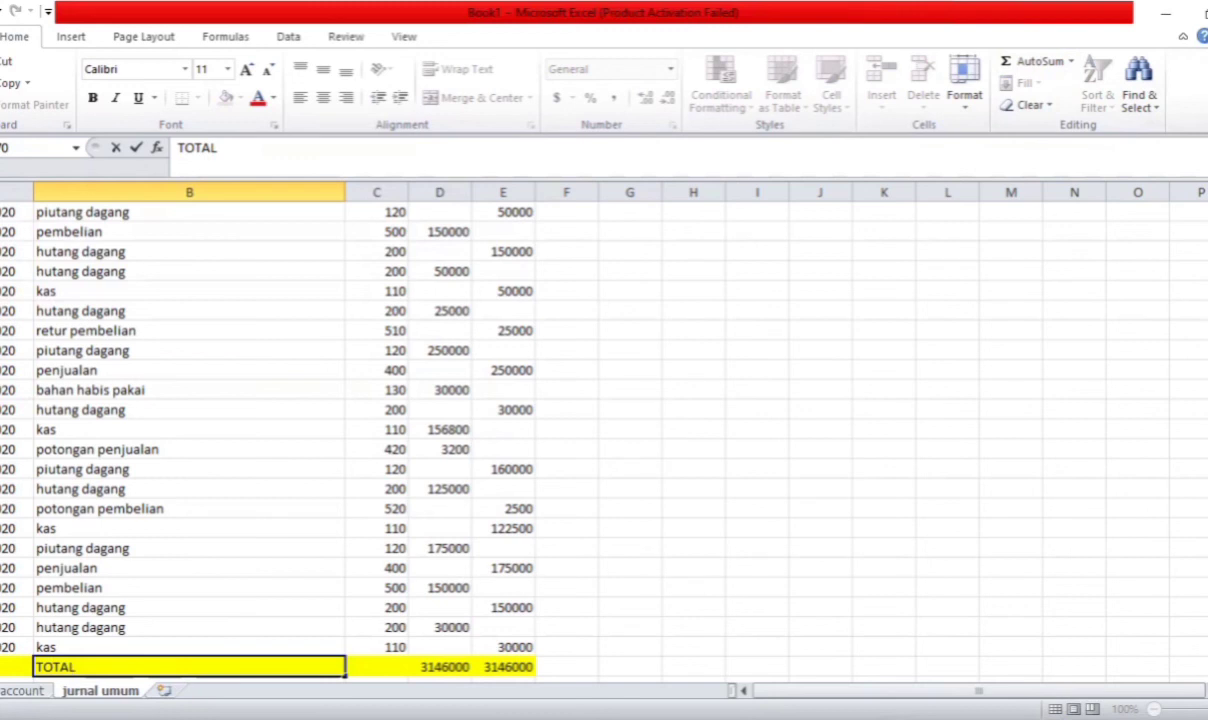
left_click(1095, 165)
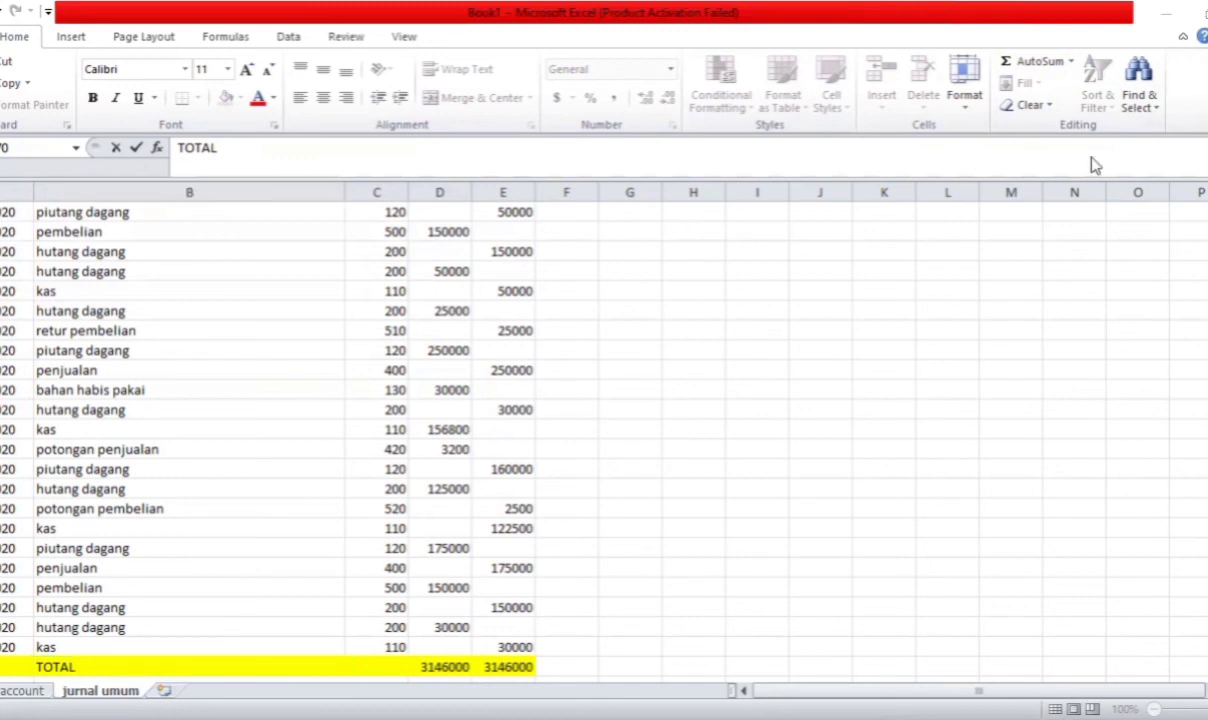